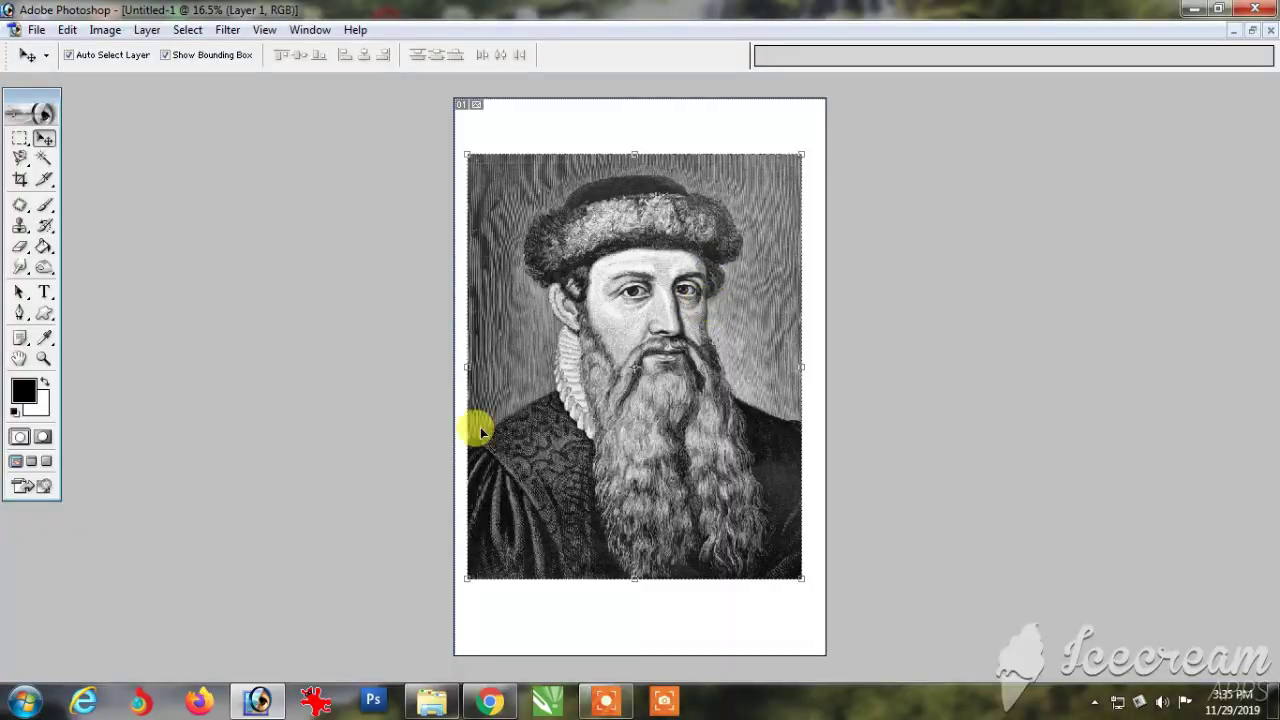
Step: Display the portrait in full-screen mode without palettes, with the Pen tool active at the shoulder beside the ruffled collar
key(z)
drag(408, 376, 628, 416)
key(ctrl+minus)
key(ctrl+minus)
key(ctrl+minus)
key(ctrl+minus)
key(ctrl+minus)
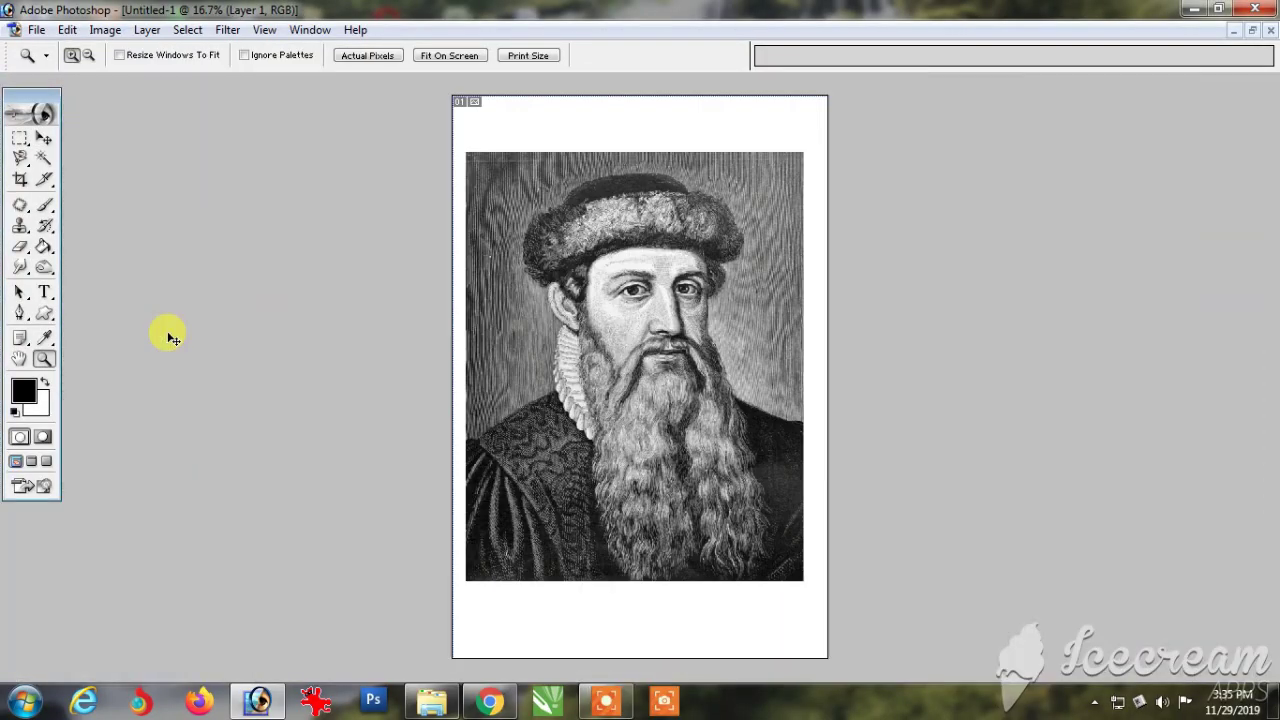
click(473, 368)
click(414, 394)
click(137, 449)
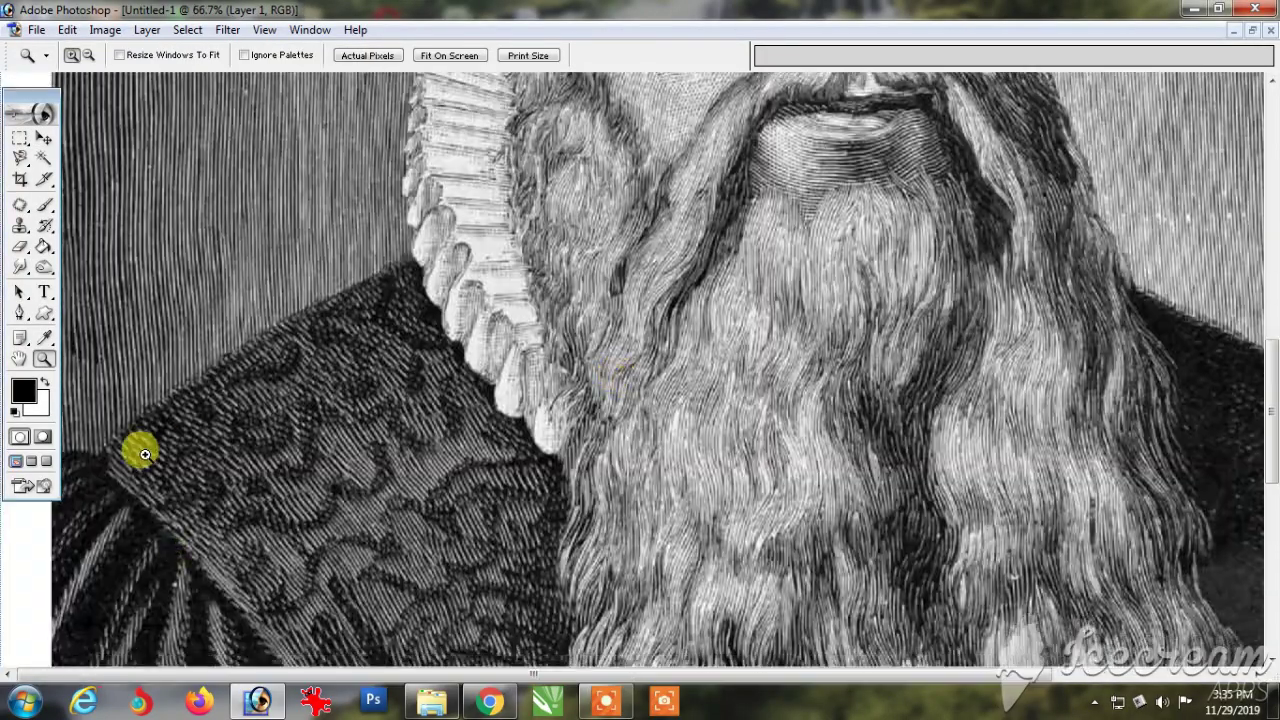
key(p)
key(f)
key(f)
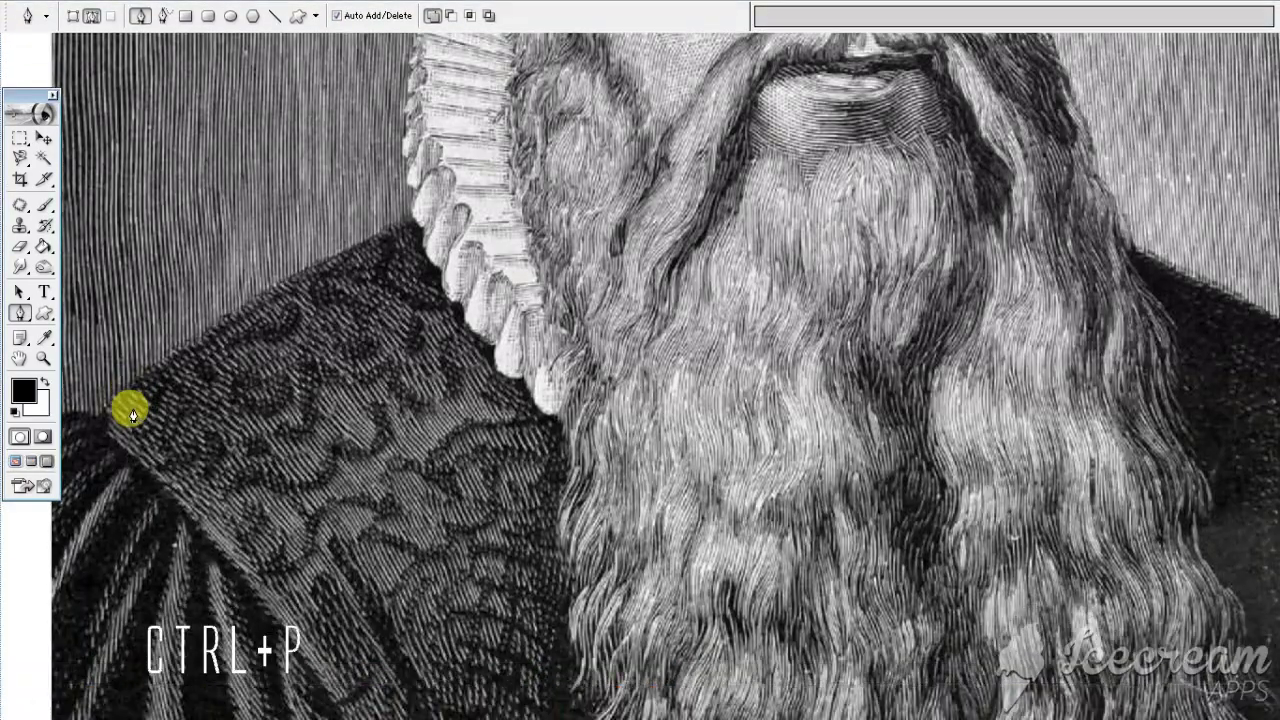
key(Tab)
Step: Start a Pen path at the picture's left edge and trace the shoulder up to the ruffled collar
click(51, 389)
click(105, 386)
drag(206, 300, 270, 263)
drag(375, 215, 712, 495)
Step: Continue the path up the scalloped outer edge of the ruffled collar to the bottom of the ear
key(ctrl+plus)
key(ctrl+plus)
drag(432, 518, 447, 482)
click(420, 397)
drag(392, 360, 428, 435)
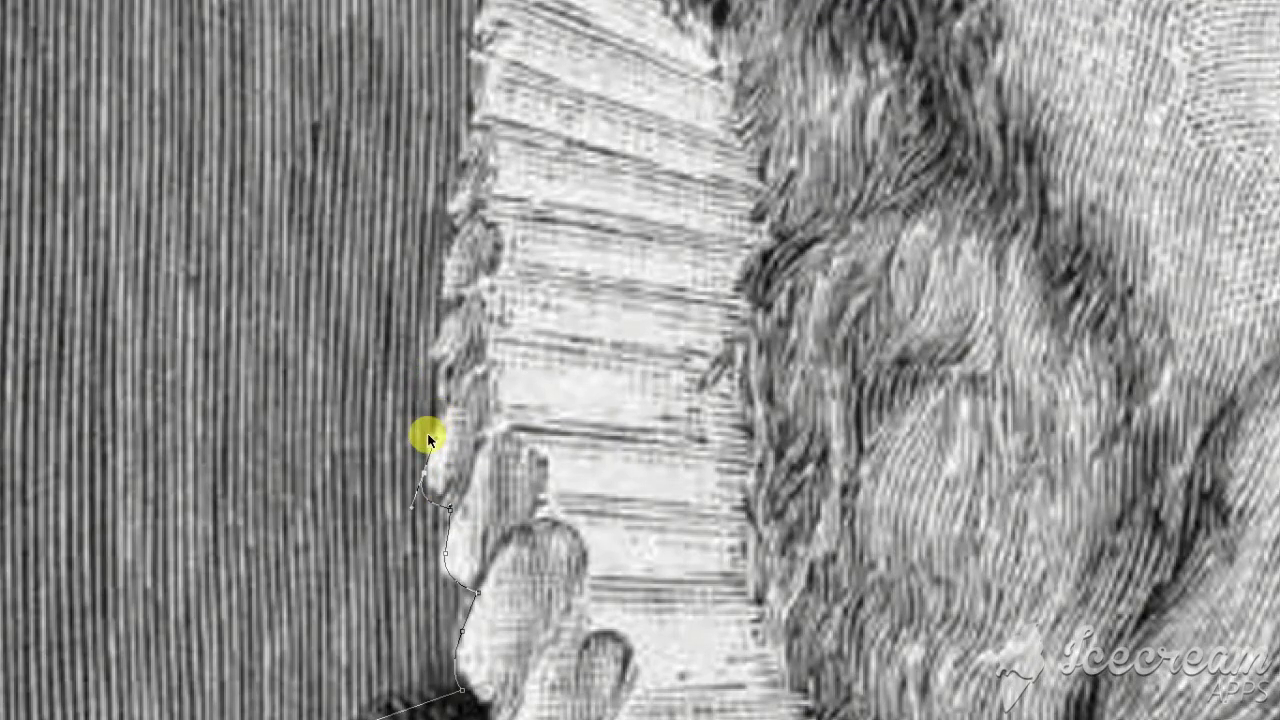
scroll(446, 415, up, 5)
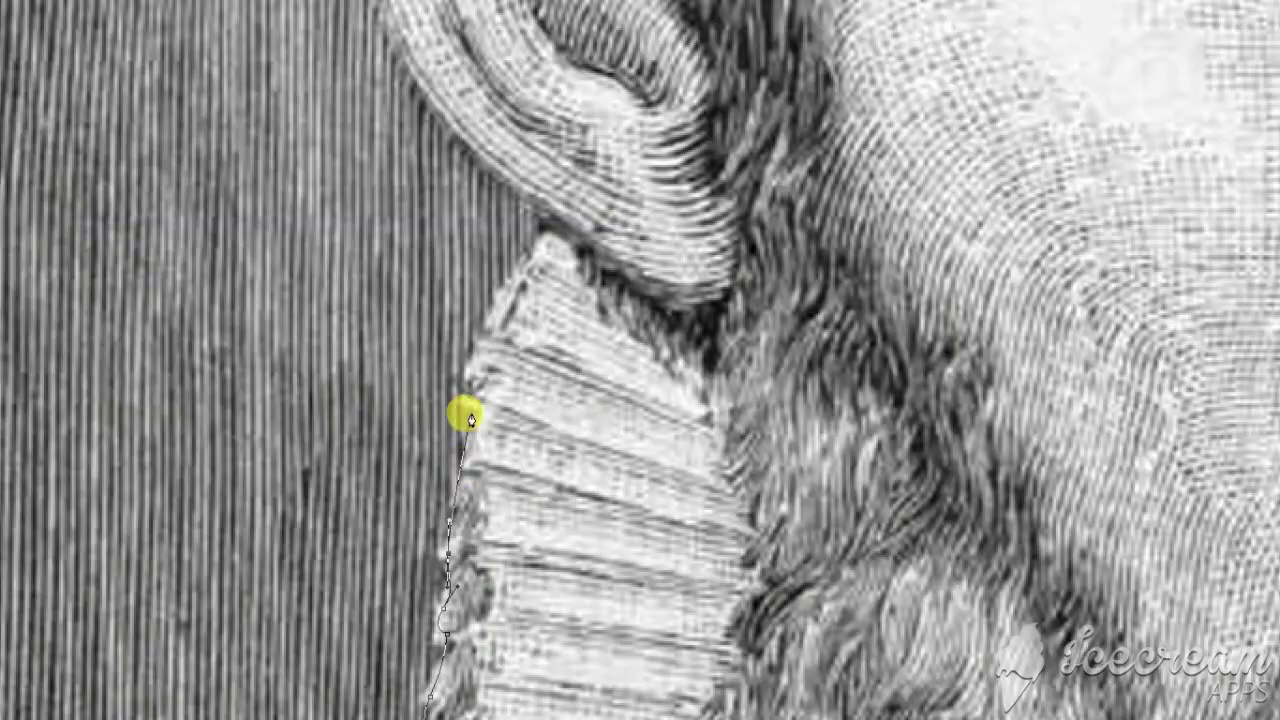
drag(473, 412, 474, 393)
drag(491, 299, 490, 428)
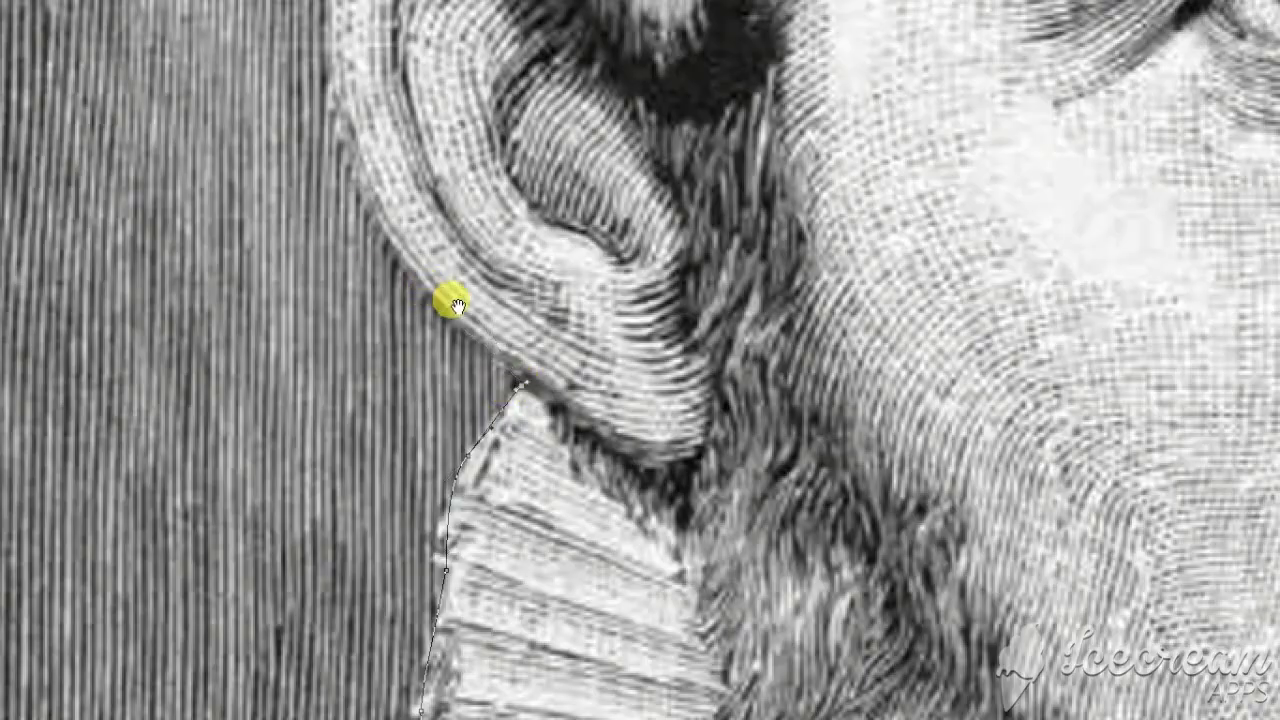
Step: Trace the ear's outer curve up to the fur hat, undoing and redrawing the misplaced anchor
scroll(448, 304, up, 2)
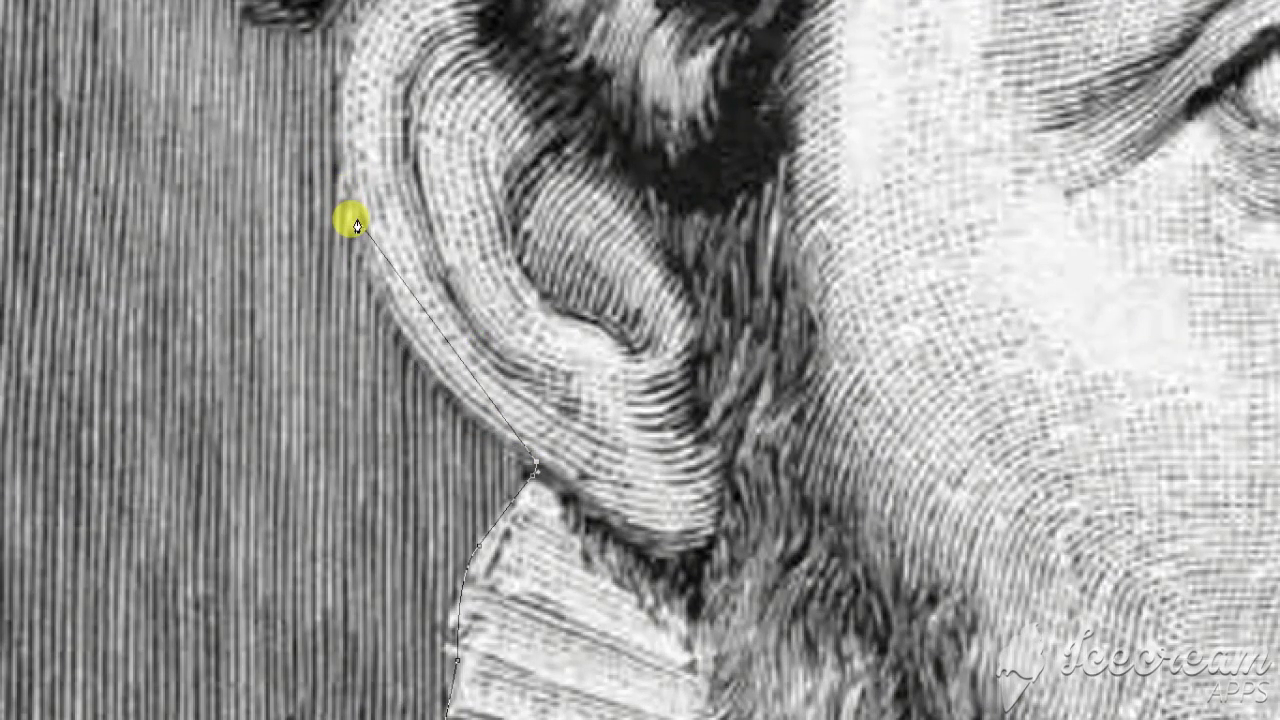
drag(357, 217, 349, 107)
drag(346, 42, 387, 391)
key(ctrl+z)
key(ctrl+z)
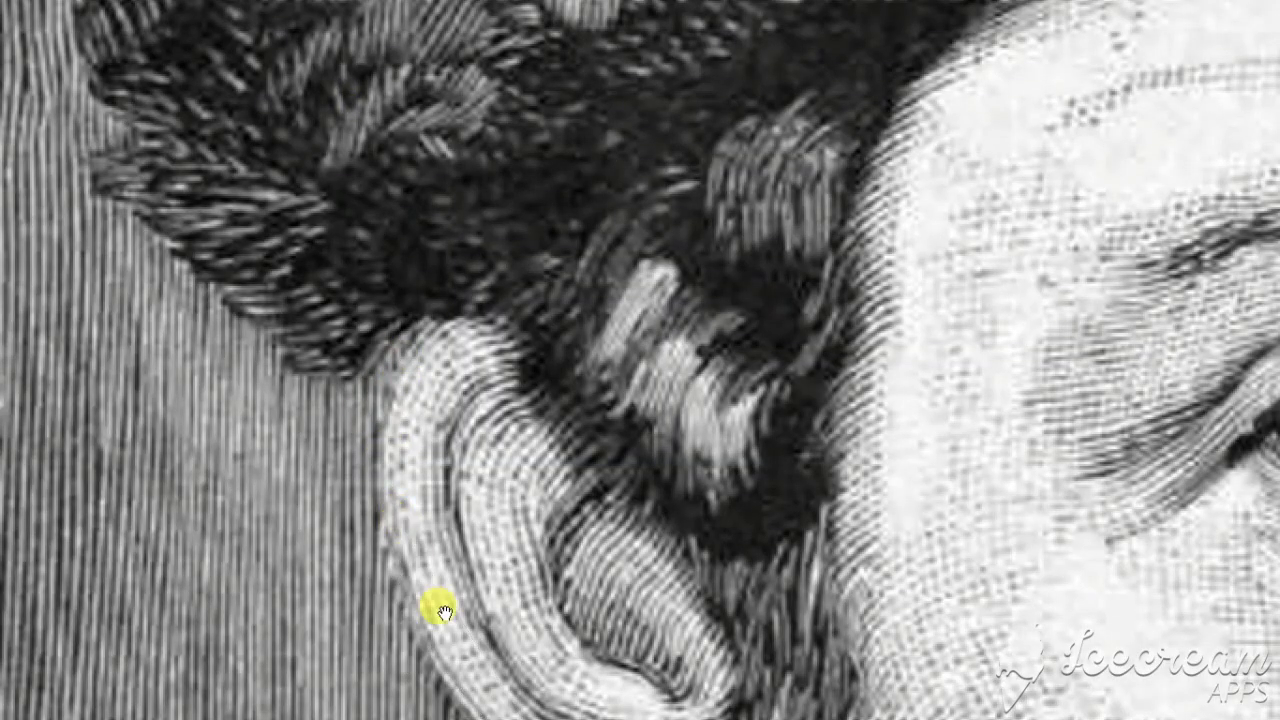
drag(442, 608, 395, 318)
drag(408, 407, 382, 360)
drag(337, 237, 330, 180)
drag(340, 217, 351, 419)
Step: Extend the path around the lower left edge of the fur brim and up its side
drag(350, 332, 243, 388)
click(365, 409)
drag(111, 279, 273, 446)
drag(230, 396, 259, 350)
drag(260, 335, 315, 433)
click(314, 430)
drag(267, 368, 266, 332)
drag(260, 236, 276, 454)
drag(302, 322, 230, 553)
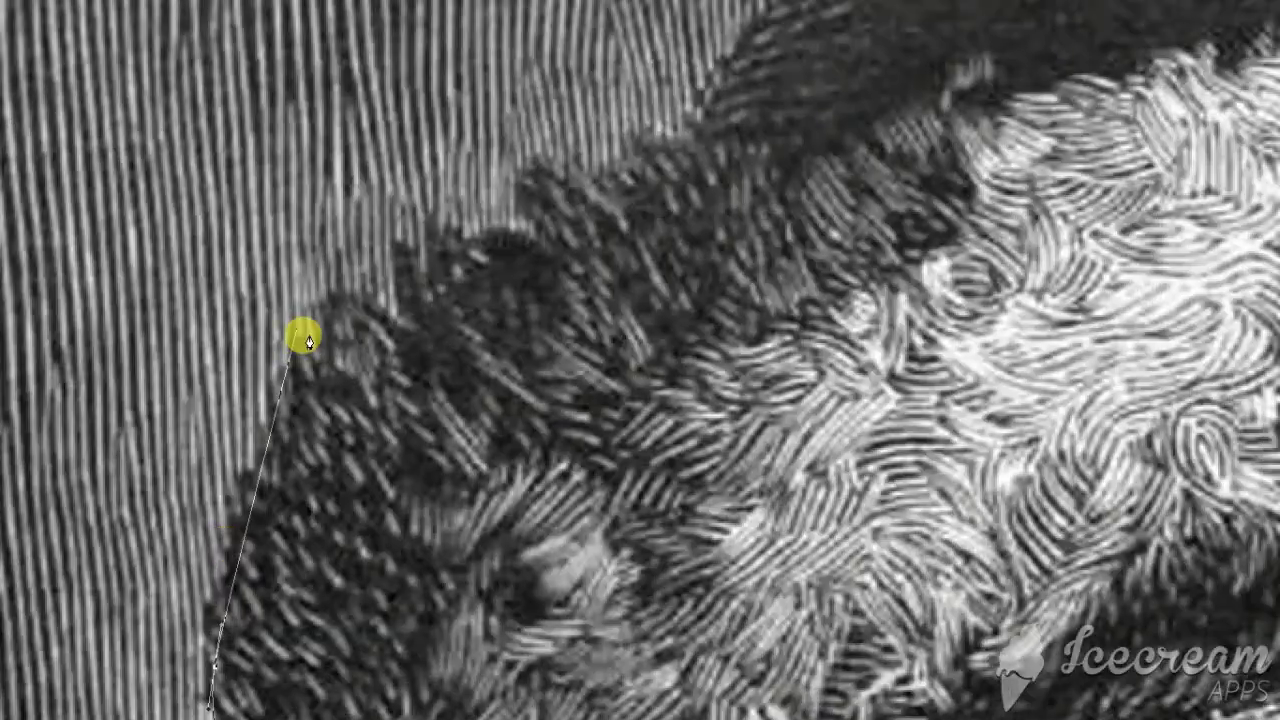
Step: Trace the uneven upper left edge of the fur brim up to the dark crown of the hat
drag(306, 345, 352, 295)
click(383, 334)
drag(360, 350, 266, 462)
drag(314, 402, 349, 388)
drag(408, 374, 429, 377)
drag(444, 408, 358, 493)
click(345, 453)
drag(331, 406, 426, 418)
drag(464, 368, 425, 437)
drag(470, 412, 479, 395)
drag(502, 369, 232, 556)
Step: Trace the smooth top of the hat's dark crown across to the right fur brim, converting the anchor at the junction
drag(400, 383, 171, 480)
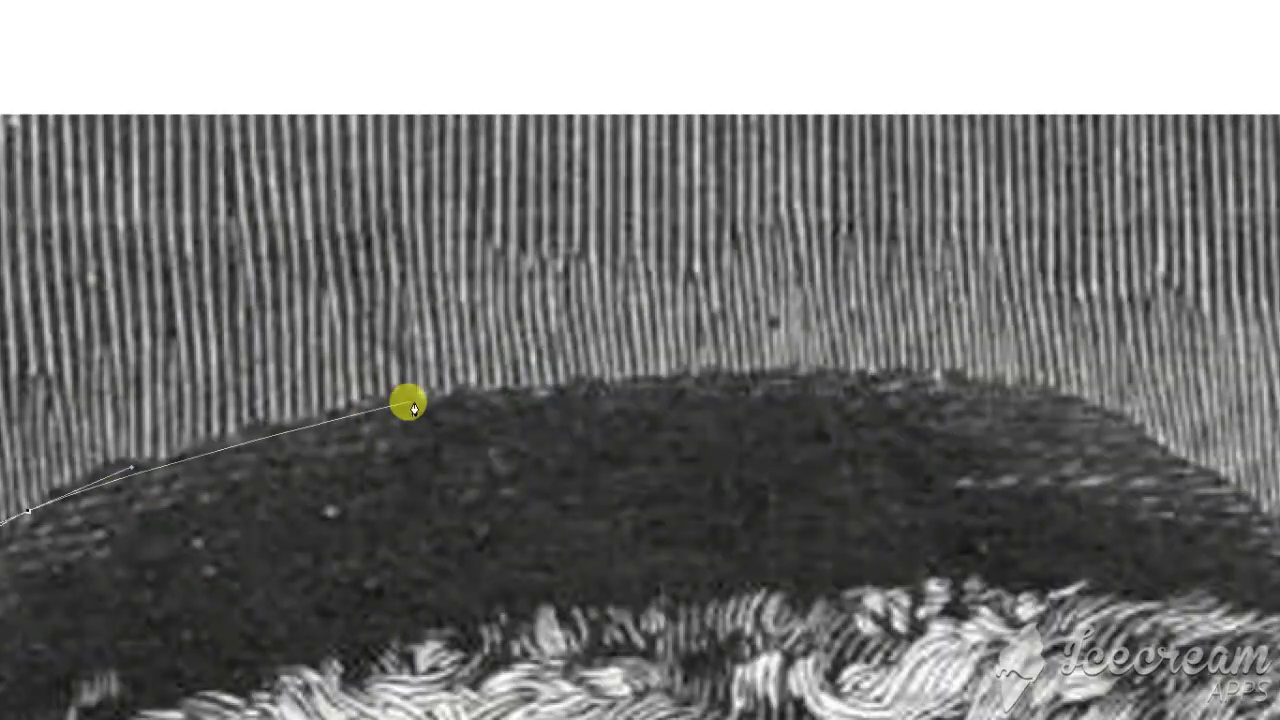
drag(415, 404, 504, 386)
drag(523, 417, 95, 423)
drag(588, 382, 664, 399)
drag(748, 445, 774, 460)
drag(818, 509, 430, 332)
drag(513, 402, 525, 440)
alt+click(511, 403)
Step: Extend the path around the right side of the fur brim down to the hair below it
drag(657, 415, 561, 492)
drag(593, 530, 276, 324)
drag(408, 382, 351, 207)
drag(396, 232, 334, 120)
drag(382, 264, 470, 376)
drag(475, 415, 353, 279)
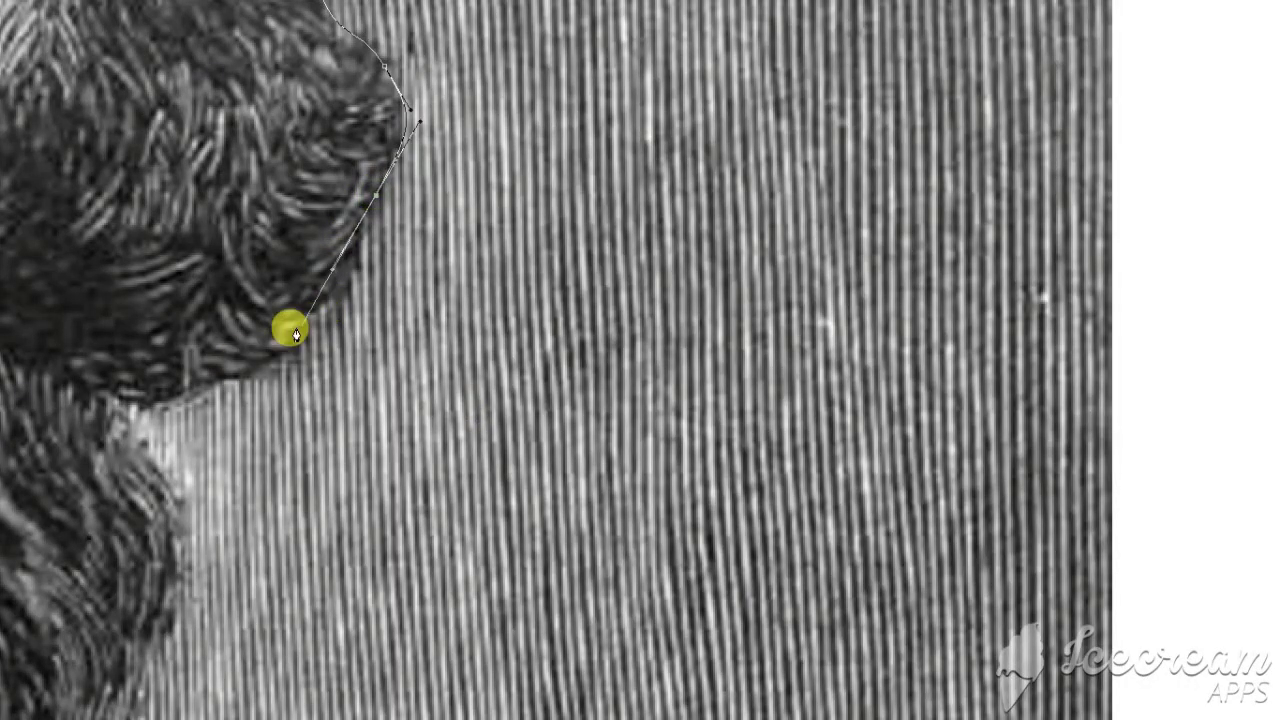
drag(278, 340, 218, 379)
drag(147, 397, 311, 394)
Step: Trace the hair below the right side of the hat down to the cheek
drag(350, 436, 377, 460)
drag(383, 526, 360, 260)
drag(353, 303, 329, 396)
drag(275, 477, 188, 180)
click(146, 540)
click(193, 308)
Step: Continue the path along the right cheek and the beard's outer edge down to the shoulder
drag(186, 388, 177, 430)
drag(182, 478, 175, 345)
drag(190, 468, 284, 646)
drag(292, 645, 247, 297)
drag(257, 357, 286, 434)
drag(320, 514, 286, 248)
drag(305, 353, 304, 373)
drag(345, 424, 377, 467)
drag(396, 497, 256, 251)
Step: Trace the top of the right shoulder out past the picture's right edge
click(429, 592)
drag(614, 428, 686, 461)
drag(685, 468, 625, 293)
click(837, 356)
drag(995, 364, 1020, 390)
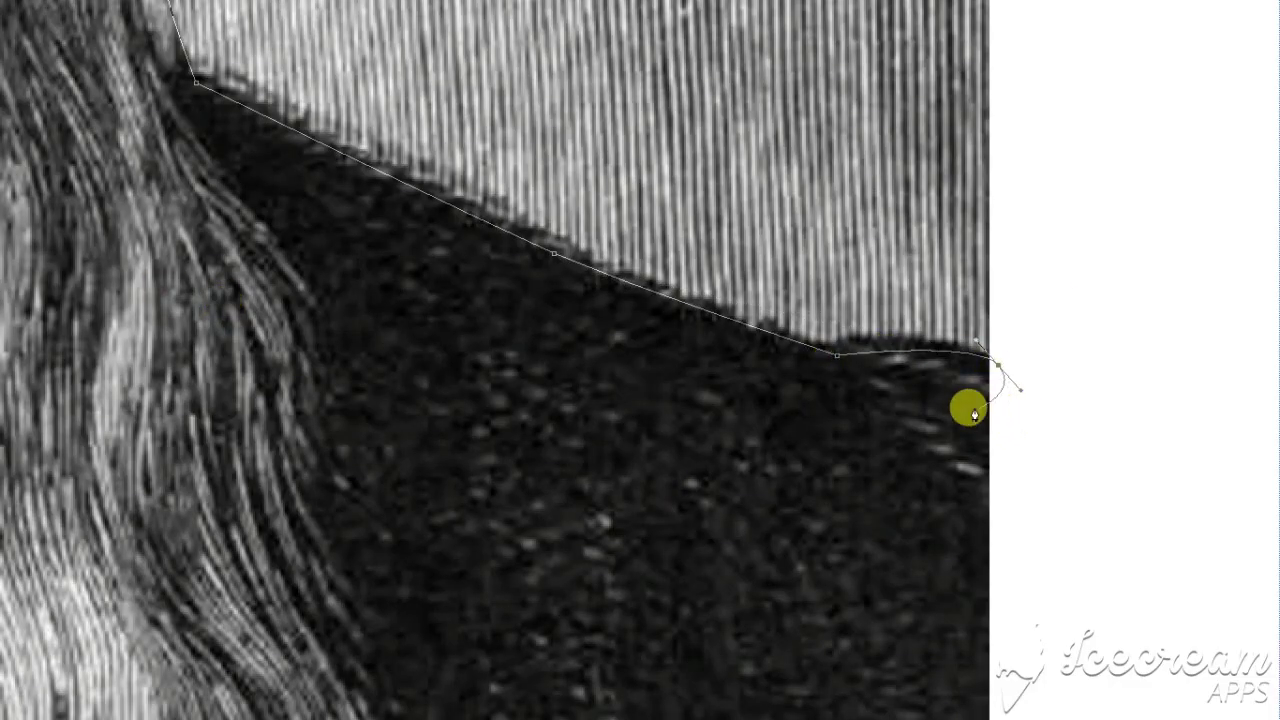
Step: Close the path by running it outside the picture around its right, bottom and left edges to the starting shoulder
key(ctrl+minus)
key(ctrl+minus)
key(ctrl+minus)
key(ctrl+minus)
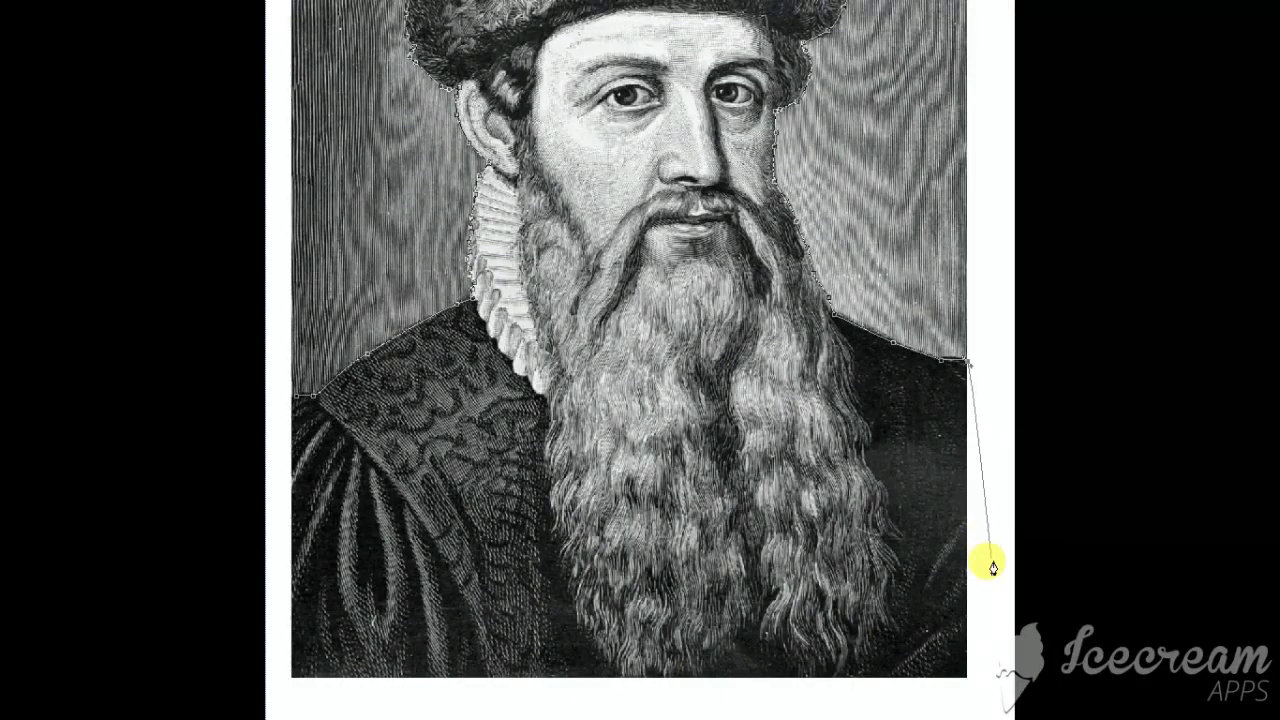
drag(992, 574, 991, 650)
drag(988, 692, 988, 579)
drag(985, 578, 976, 690)
drag(436, 657, 340, 645)
click(251, 581)
click(250, 382)
click(275, 300)
Step: Convert the closed path to a selection and feather it by 0.5
key(ctrl+Return)
key(ctrl+alt+d)
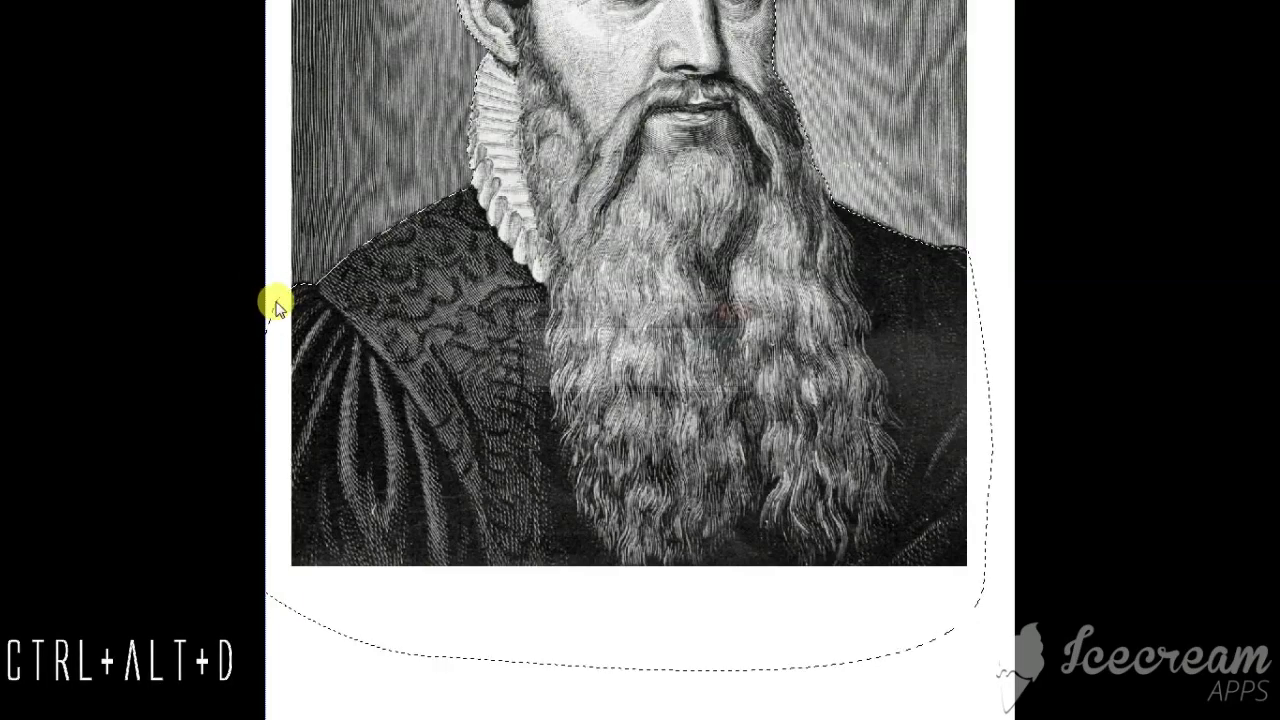
text(0.5)
key(Return)
Step: Cut and paste the selected man onto his own layer and delete the leftover background layer
key(ctrl+x)
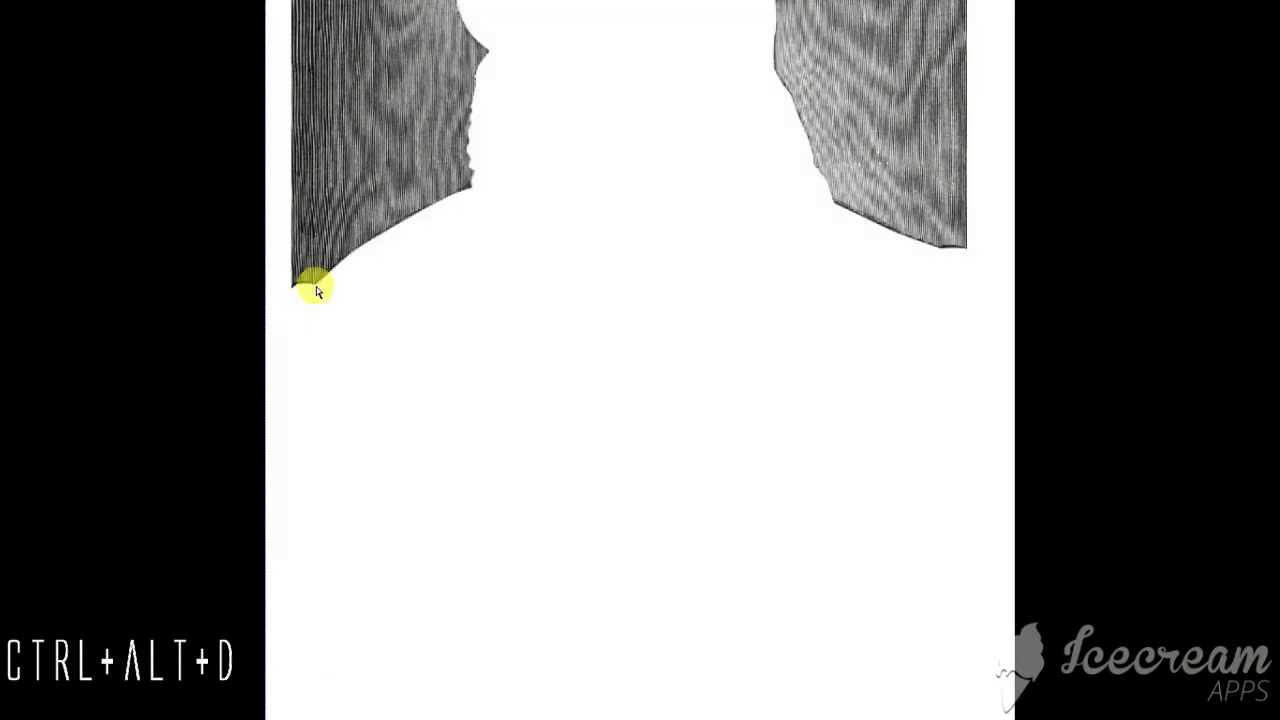
key(ctrl+v)
key(ctrl+minus)
key(ctrl+minus)
key(v)
click(511, 164)
key(Delete)
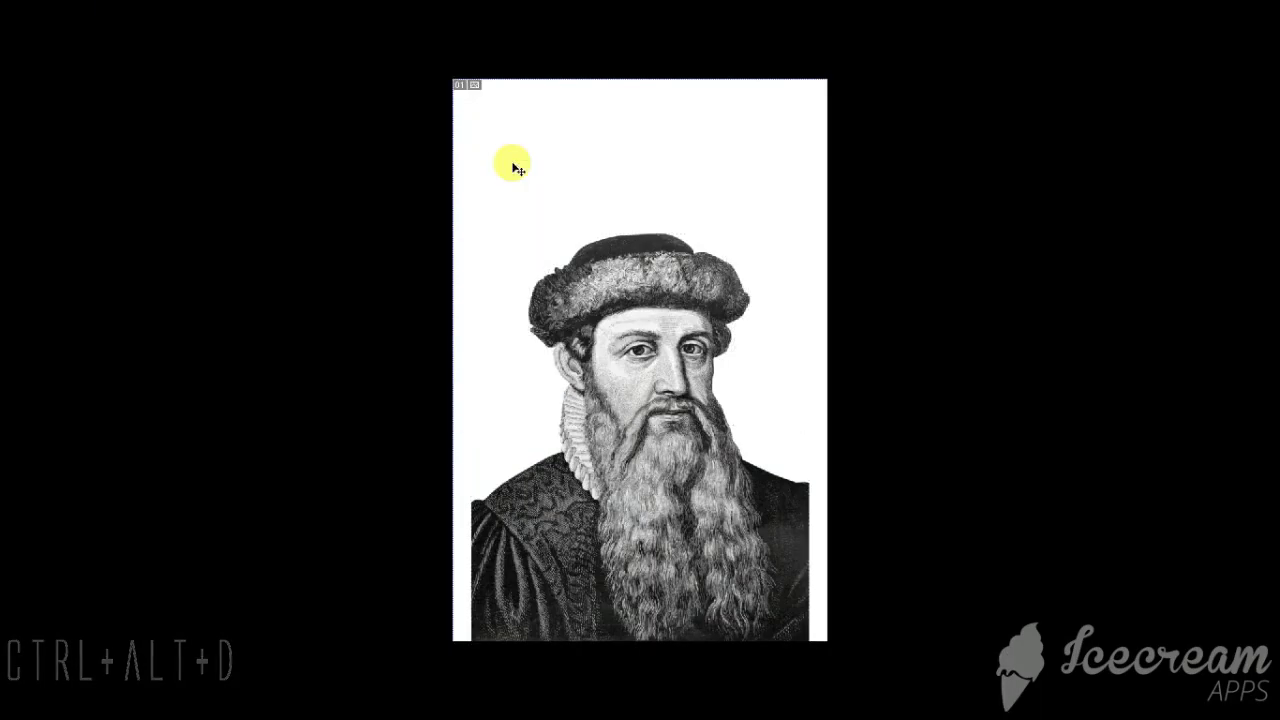
Step: Move the cut-out man up on the page and return to standard screen mode with the palettes shown
drag(609, 366, 611, 306)
key(ctrl+minus)
key(Tab)
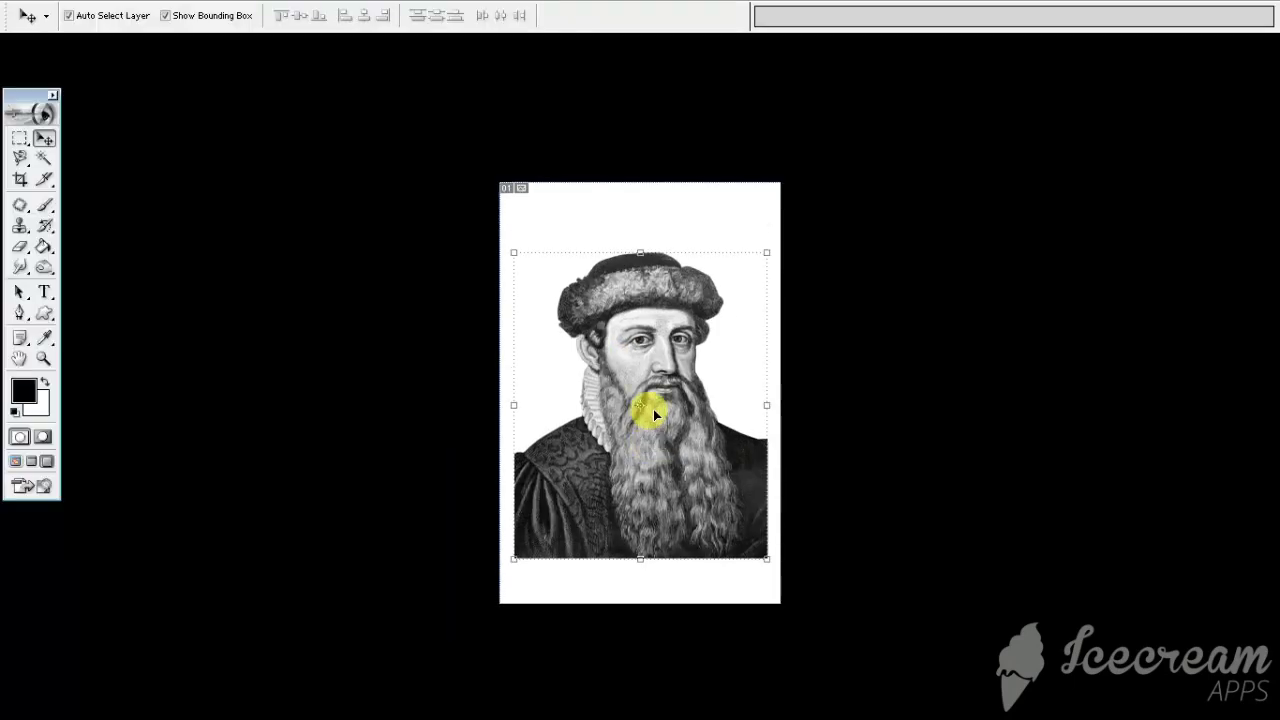
key(f)
click(608, 698)
double_click(688, 119)
key(ctrl+plus)
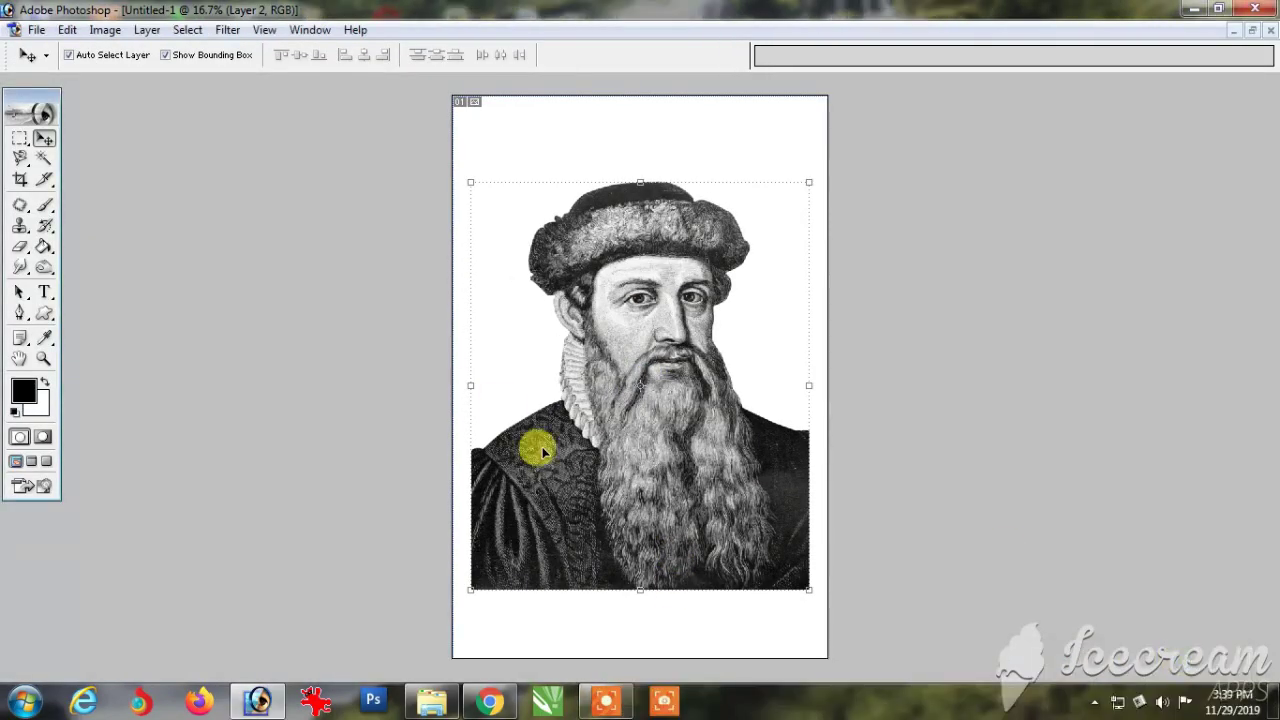
Step: Add a white-filled layer behind the man and apply a black Color Overlay with red set to 0
key(ctrl+shift+n)
key(Return)
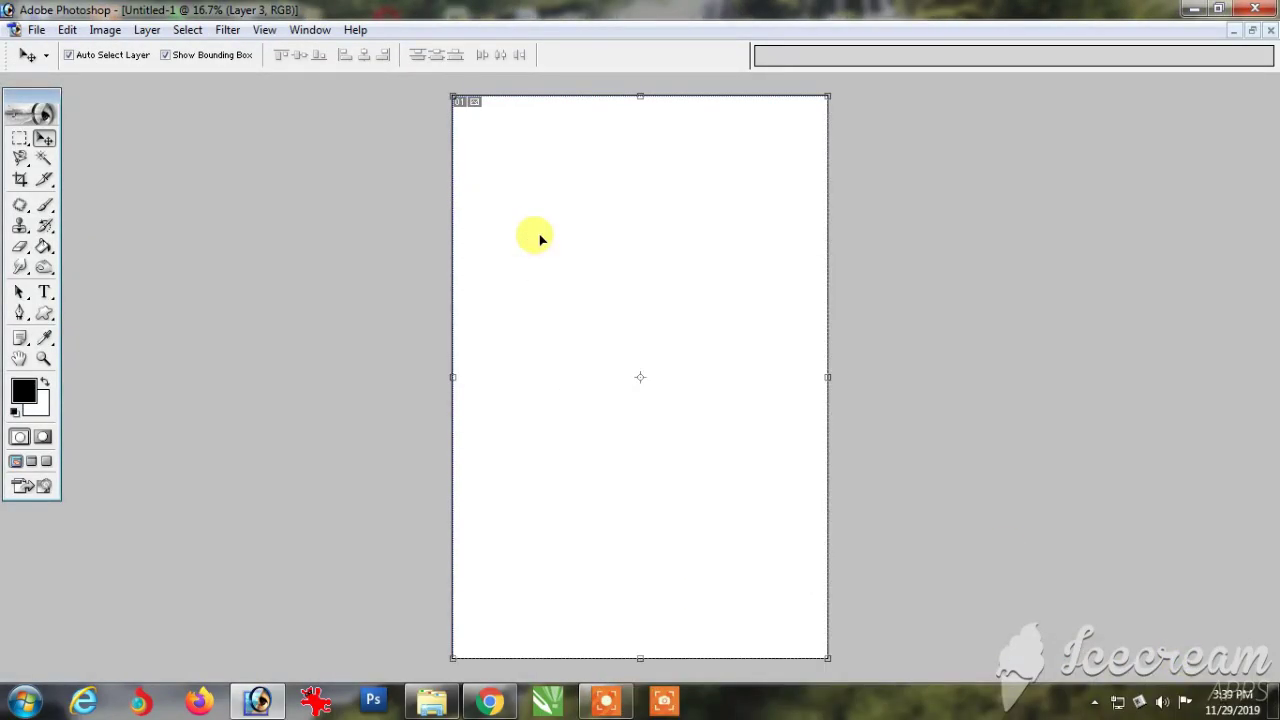
key(alt+l)
key(y)
key(n)
click(790, 236)
click(1040, 71)
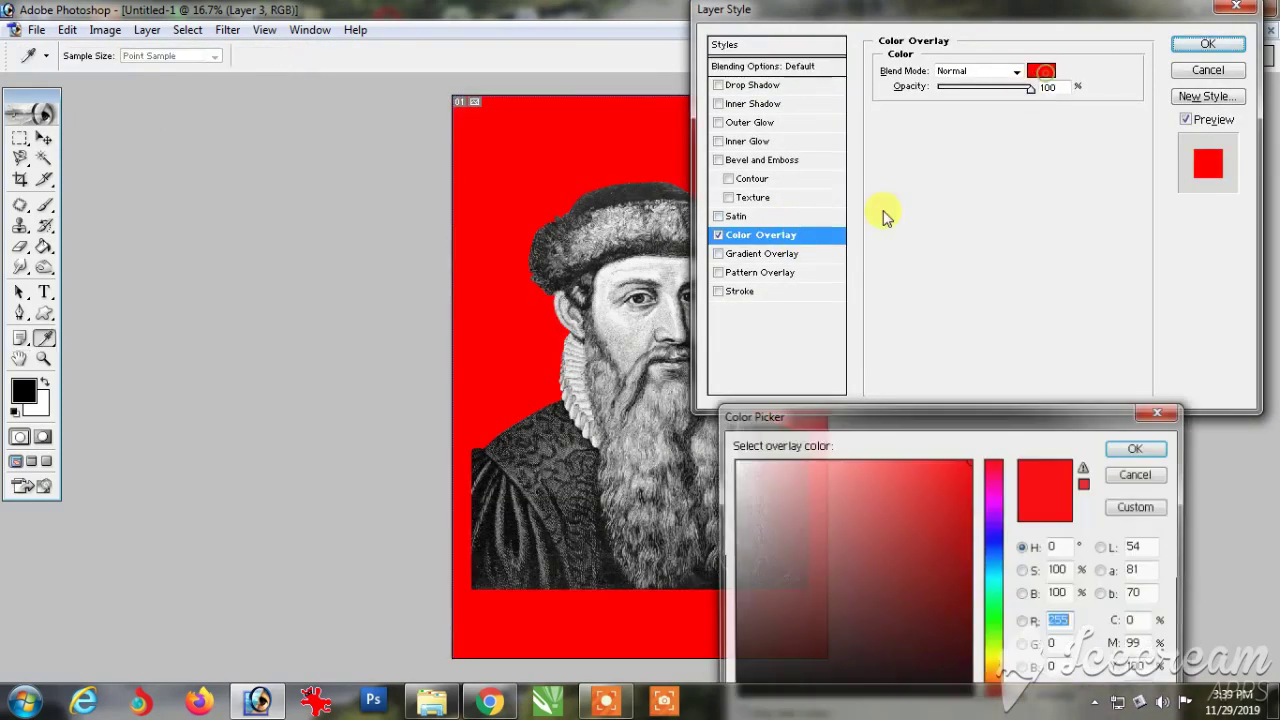
text(0)
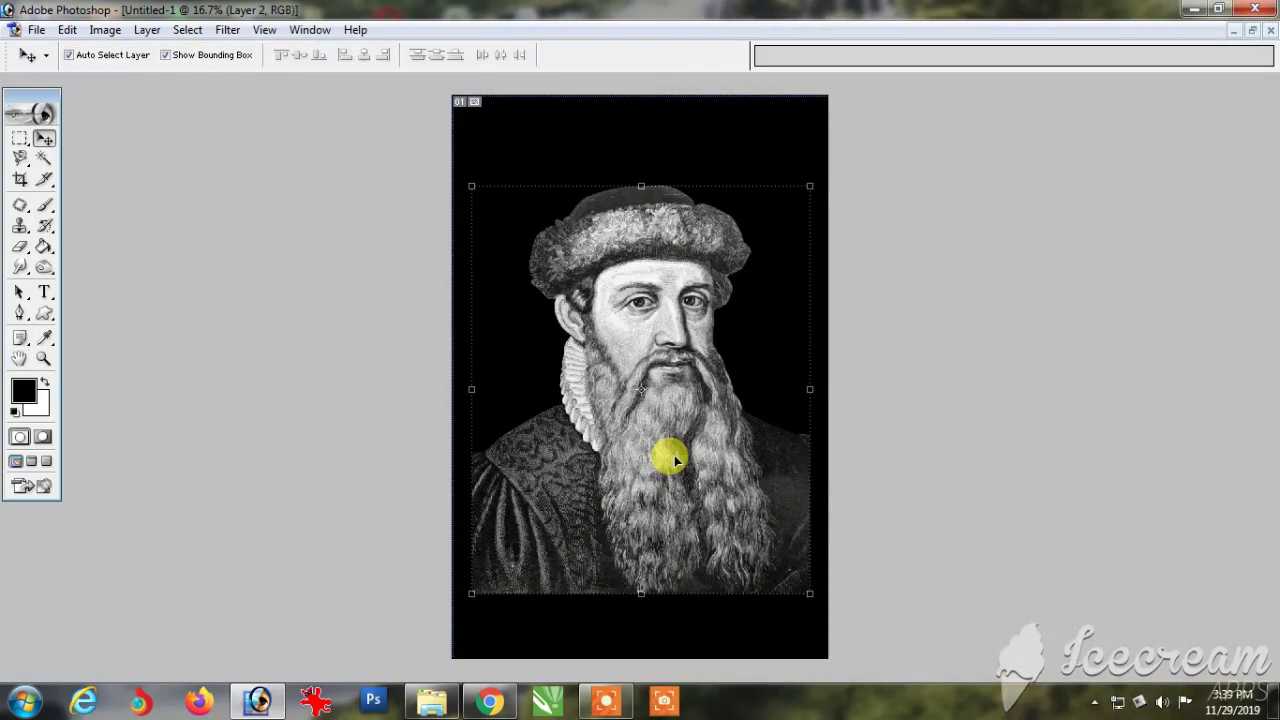
Step: Duplicate the cut-out man's layer, undoing the trial move of the copy
key(ctrl+j)
drag(640, 420, 689, 391)
key(ctrl+z)
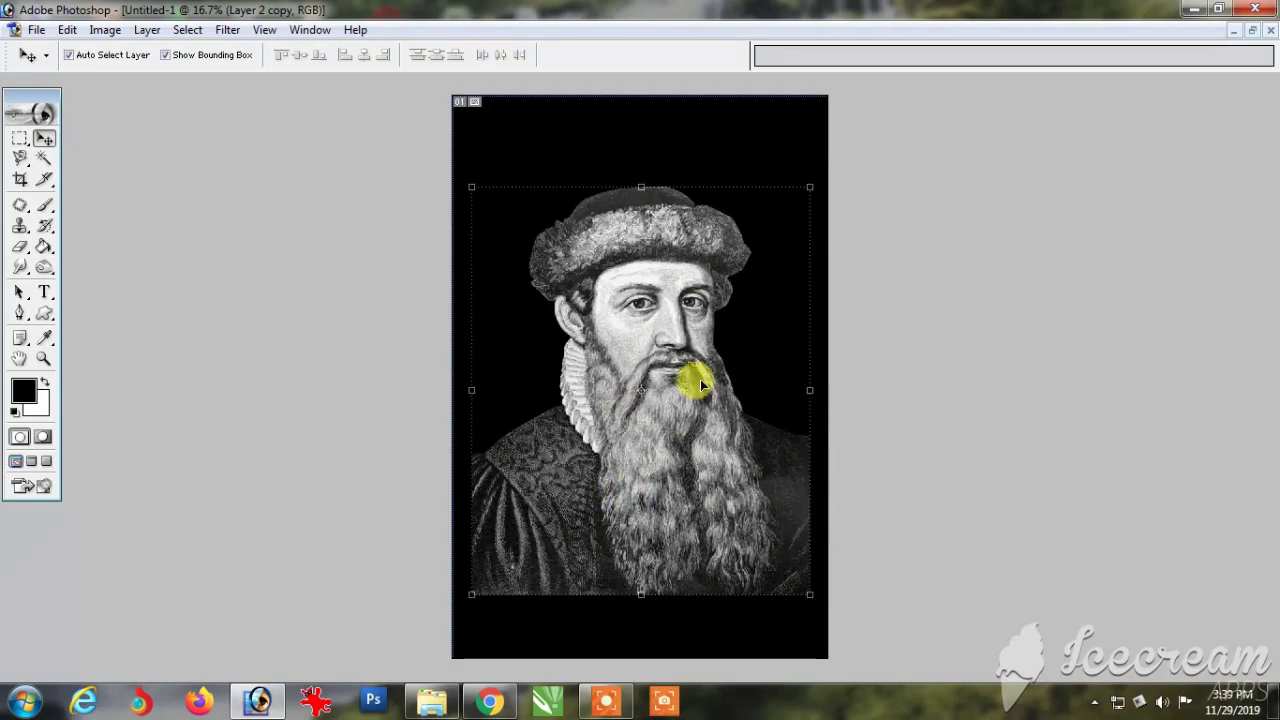
Step: Start a new Pen path on the copied layer along the forehead's edge below the fur brim toward the left temple
key(z)
drag(552, 248, 736, 452)
drag(629, 150, 806, 363)
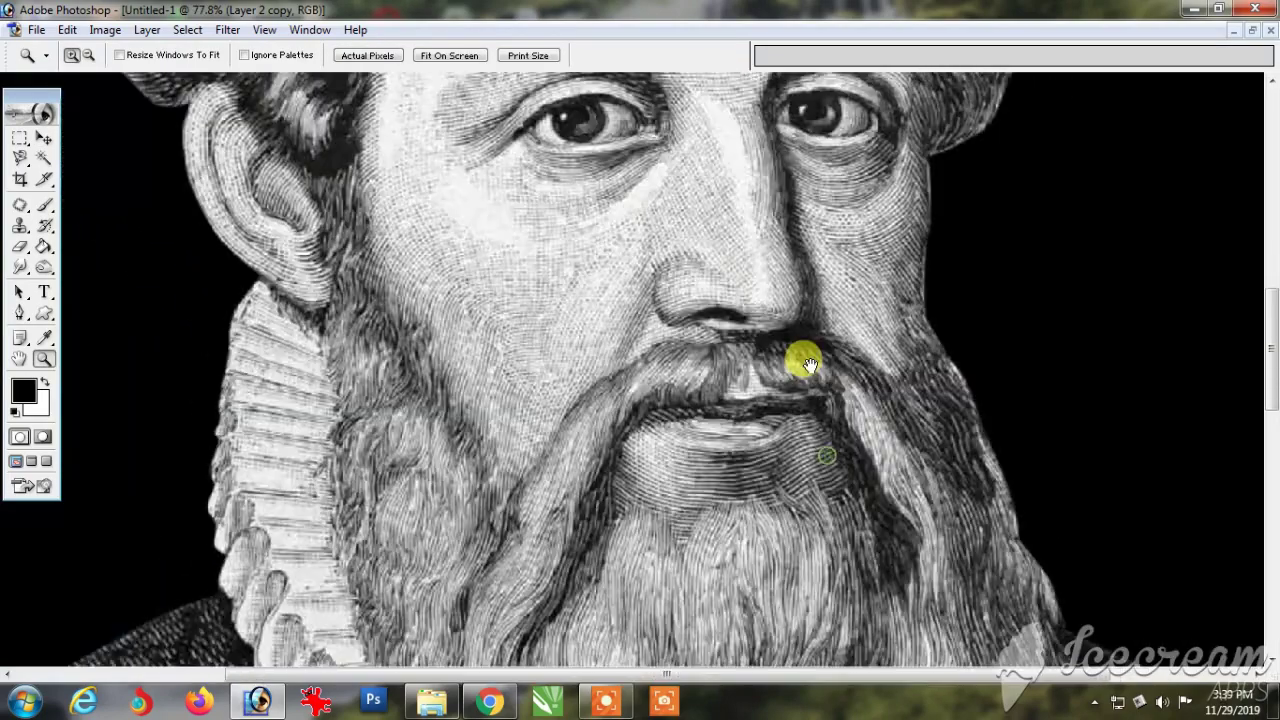
mouse_move(705, 250)
mouse_down()
mouse_move(728, 371)
mouse_move(709, 272)
mouse_up()
key(ctrl+minus)
key(ctrl+minus)
key(ctrl+minus)
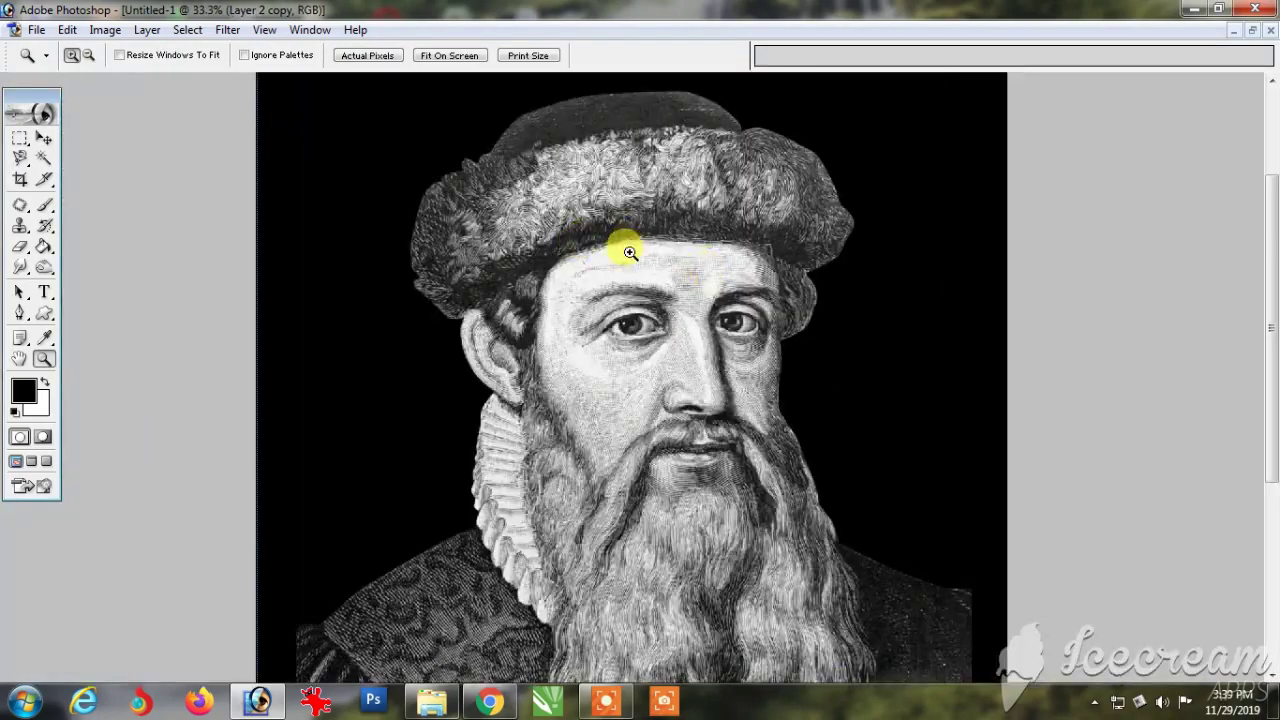
key(p)
key(ctrl+plus)
key(ctrl+plus)
drag(540, 178, 567, 294)
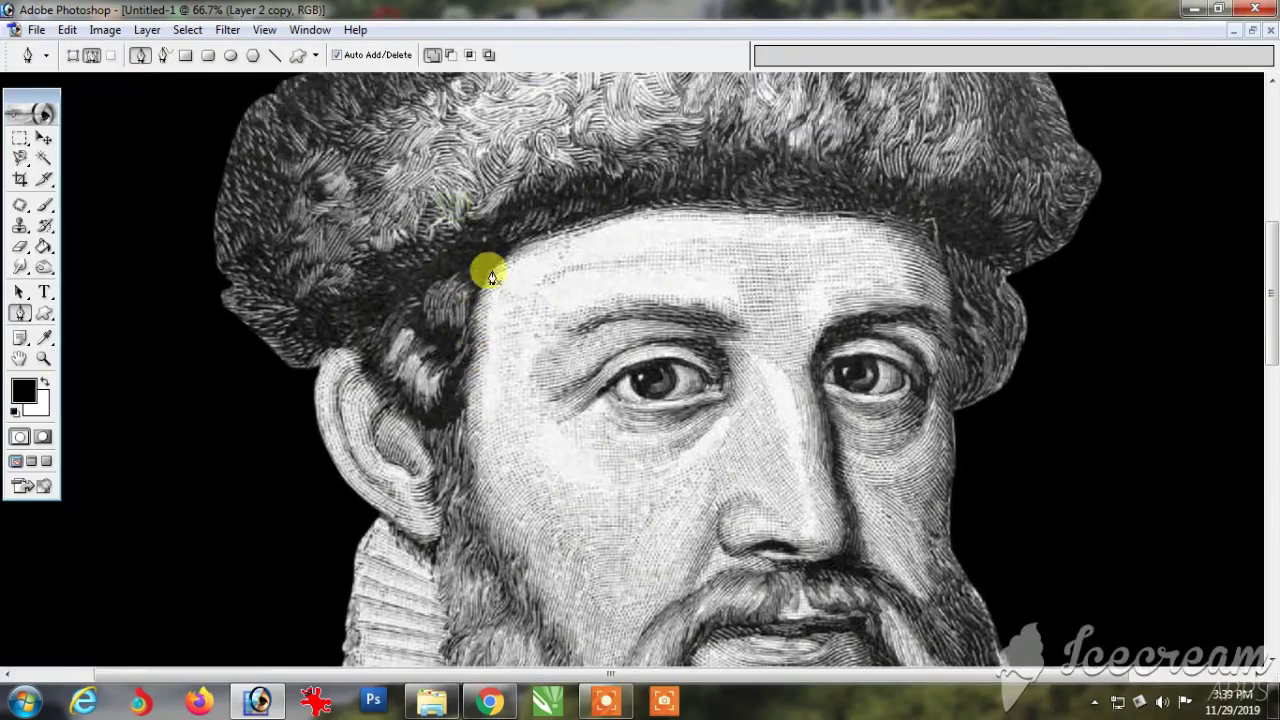
key(ctrl+plus)
drag(549, 171, 578, 286)
drag(675, 230, 634, 243)
drag(530, 271, 498, 284)
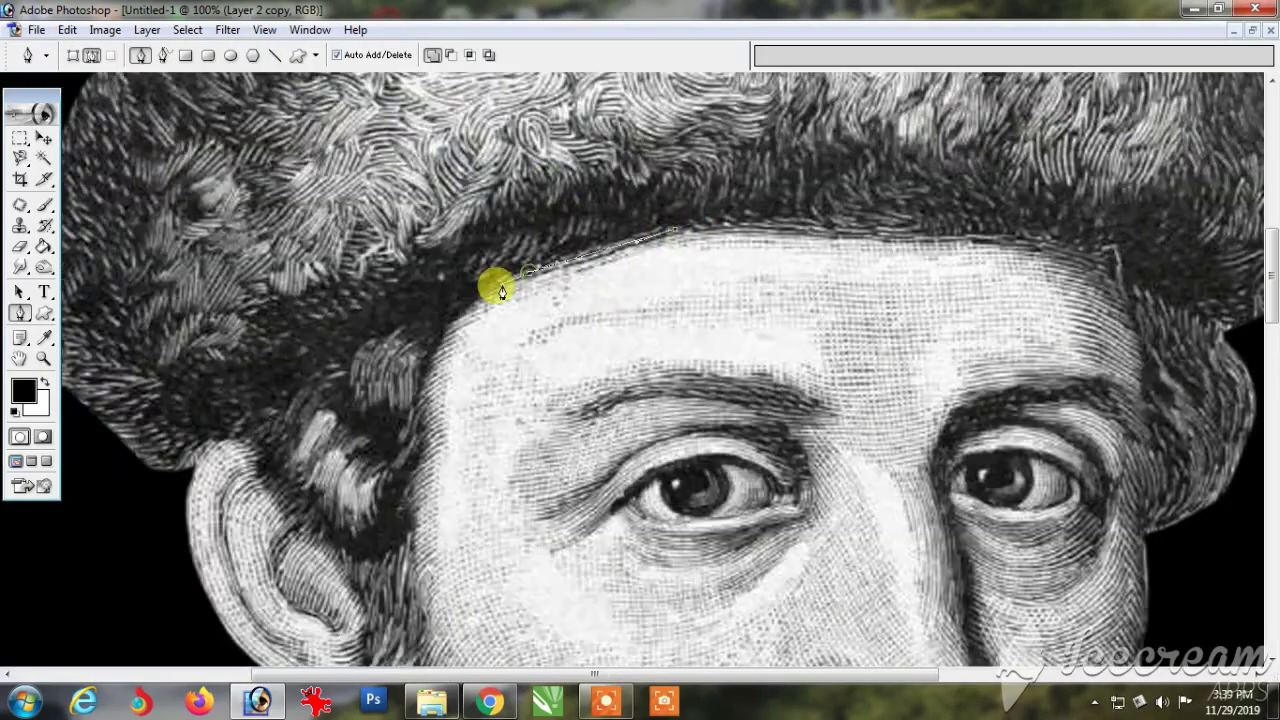
Step: Extend the face path down the temple and cheek on the ear side to the point where the beard meets the moustache
drag(450, 323, 441, 351)
drag(432, 403, 449, 290)
drag(433, 335, 427, 409)
drag(436, 481, 383, 359)
drag(404, 396, 422, 424)
scroll(423, 428, down, 3)
drag(469, 493, 513, 447)
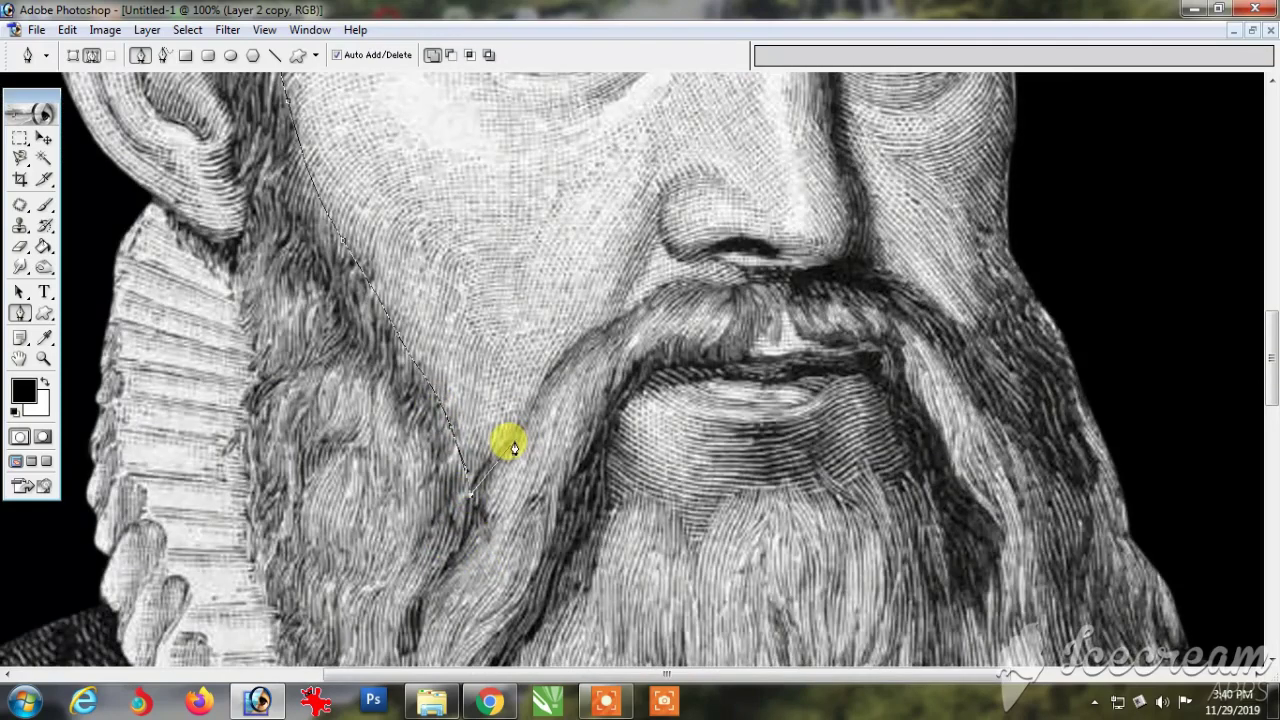
Step: Continue the face path over the moustache and up the far side of the face, closing it at the forehead
drag(610, 317, 480, 394)
drag(543, 358, 712, 339)
drag(735, 339, 770, 357)
drag(825, 392, 846, 408)
drag(846, 408, 592, 423)
drag(590, 348, 593, 324)
drag(599, 234, 540, 376)
drag(593, 335, 591, 311)
drag(584, 249, 579, 224)
drag(552, 153, 692, 284)
click(336, 263)
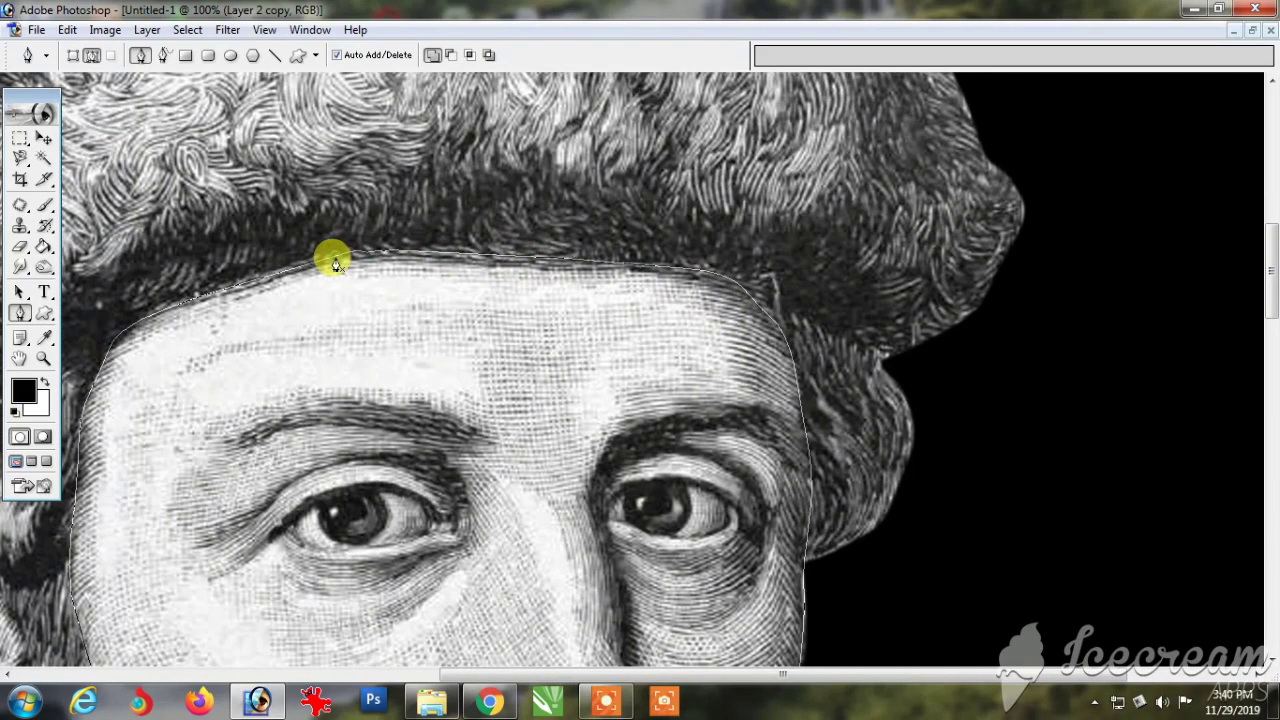
Step: Convert the closed face path to a selection and feather it
key(ctrl+Return)
key(ctrl+alt+d)
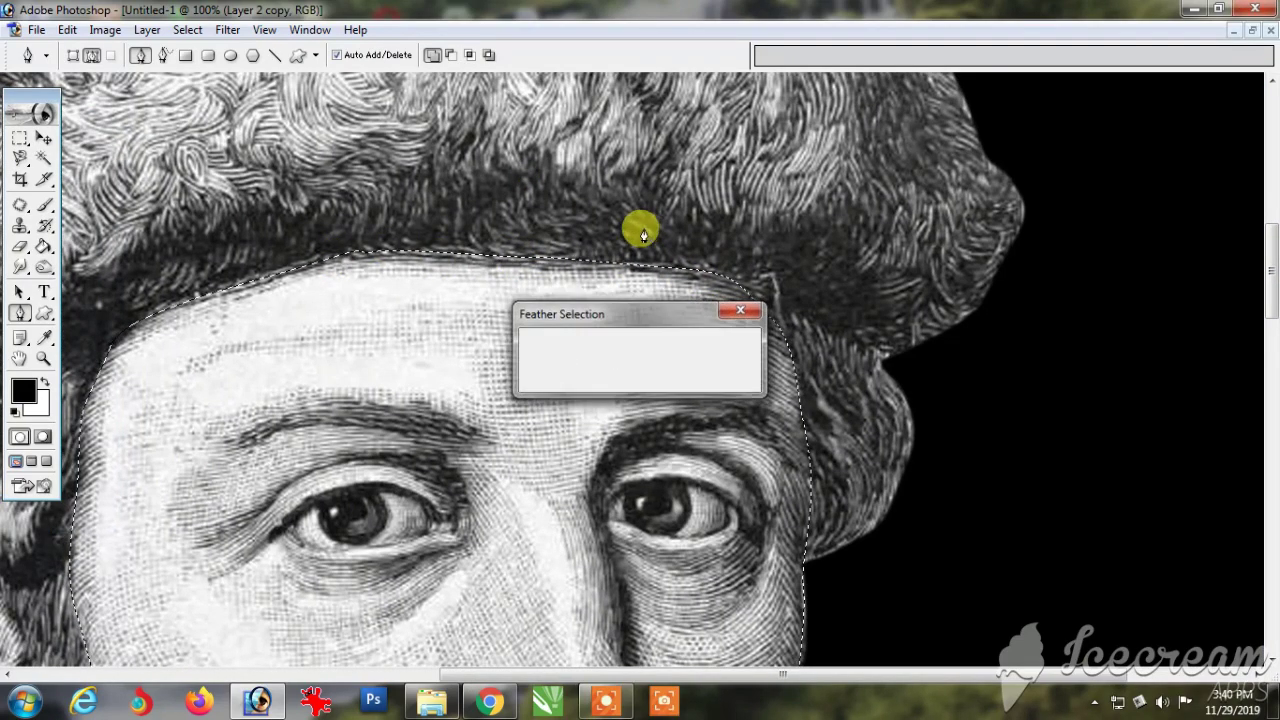
key(Return)
Step: Fill the face selection with light orange on a new layer and clear the selection
click(147, 29)
mouse_move(187, 30)
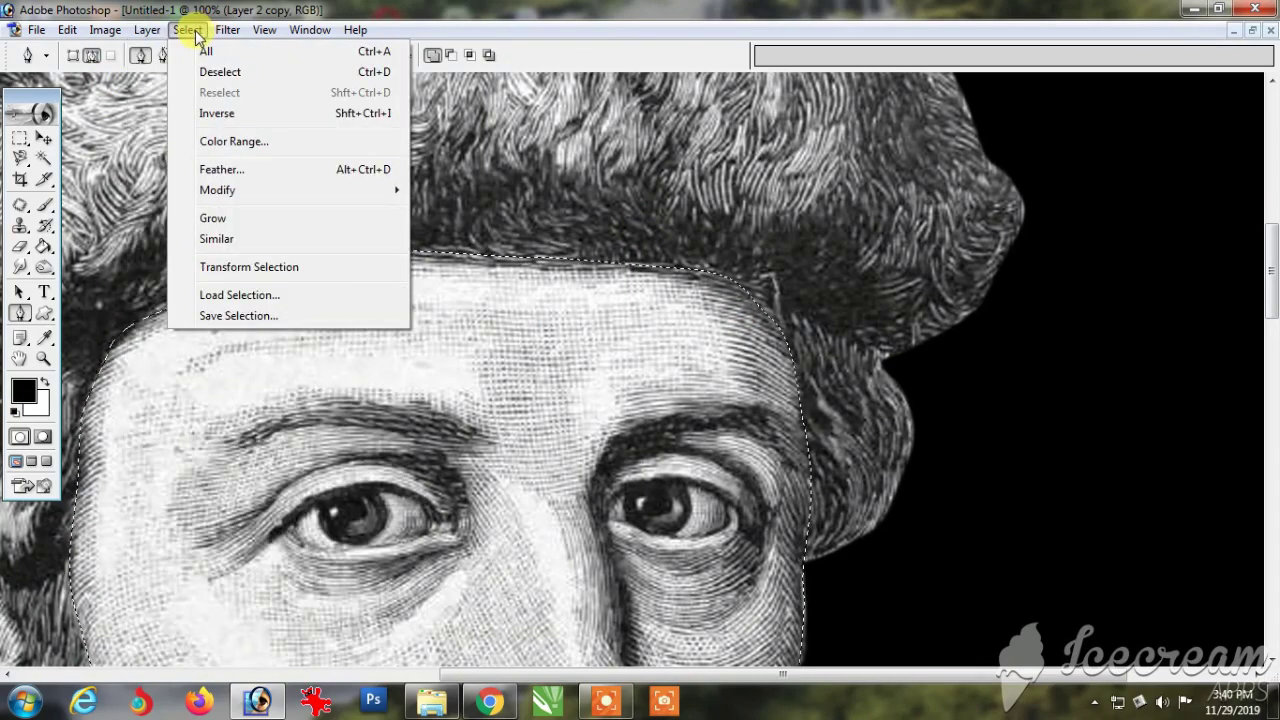
mouse_move(230, 30)
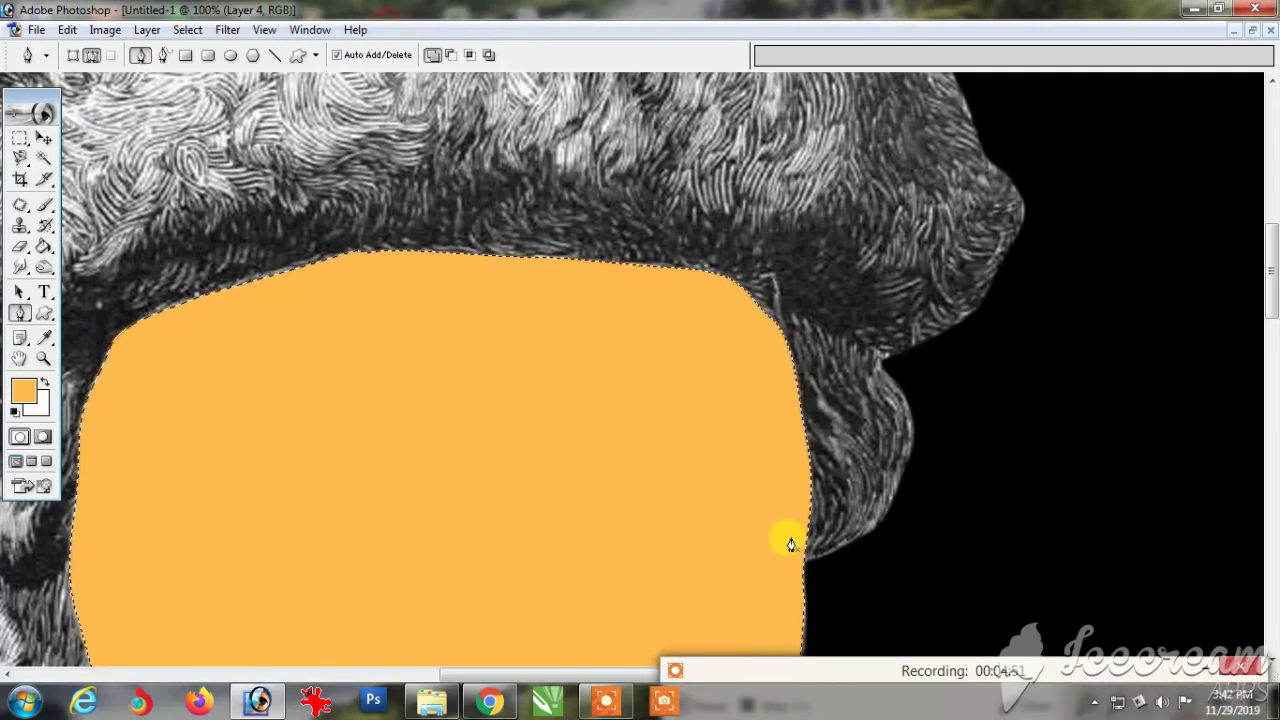
key(ctrl+d)
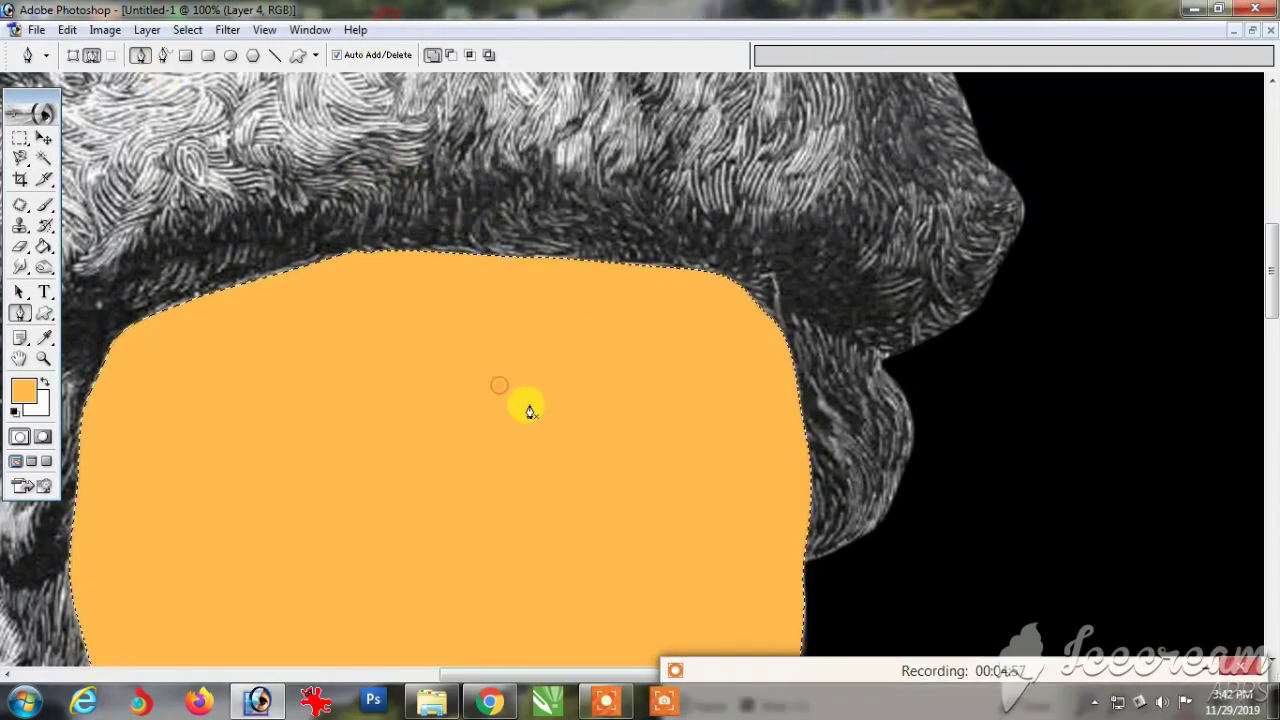
Step: Close and reopen the Layers palette
key(v)
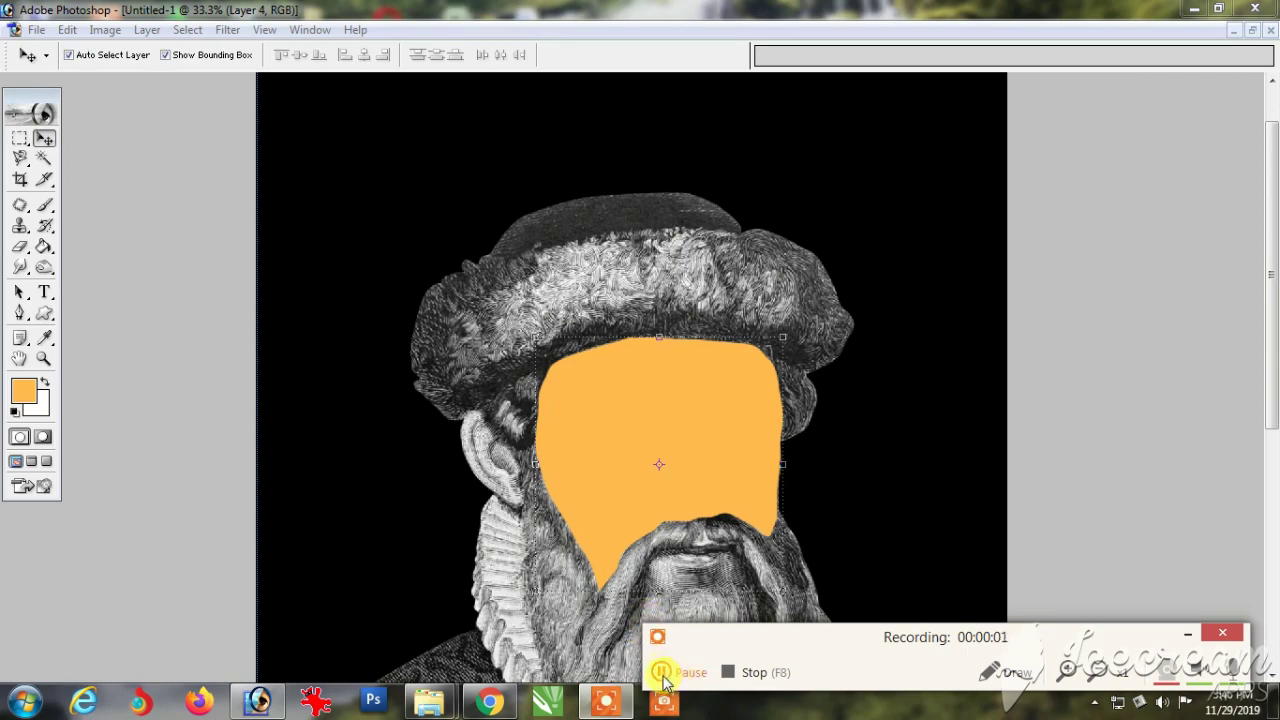
click(664, 682)
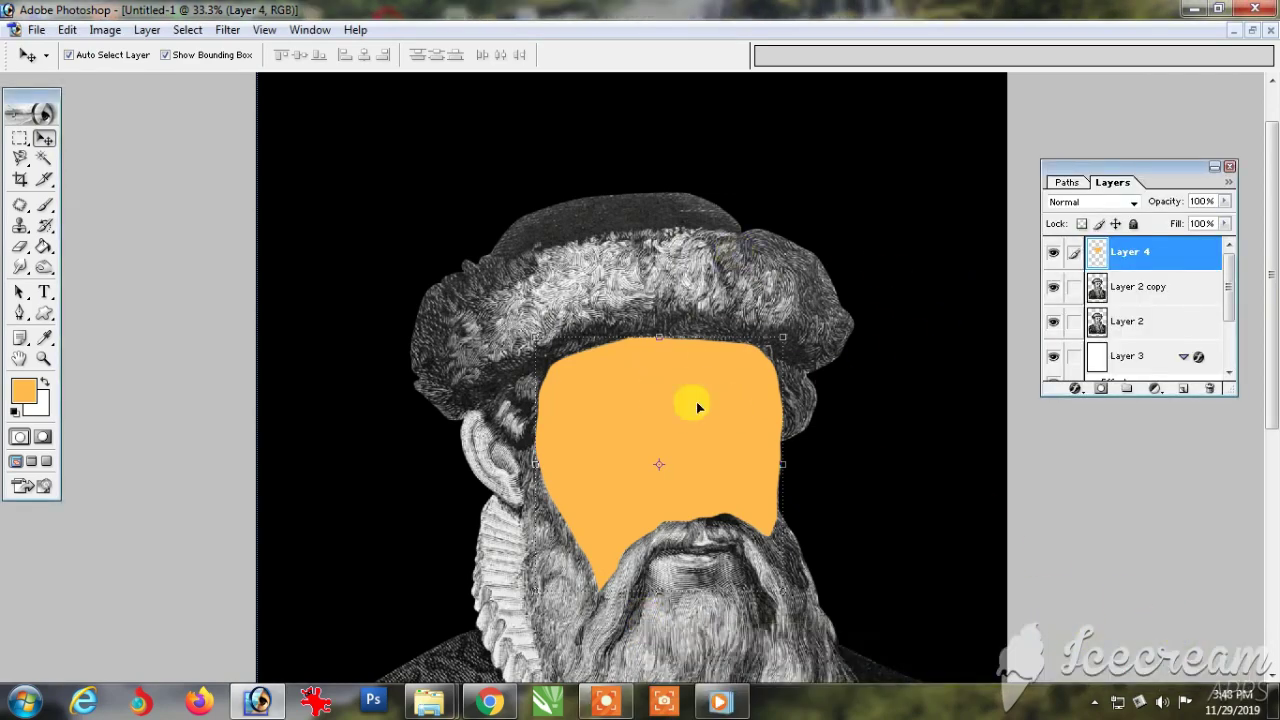
click(1232, 167)
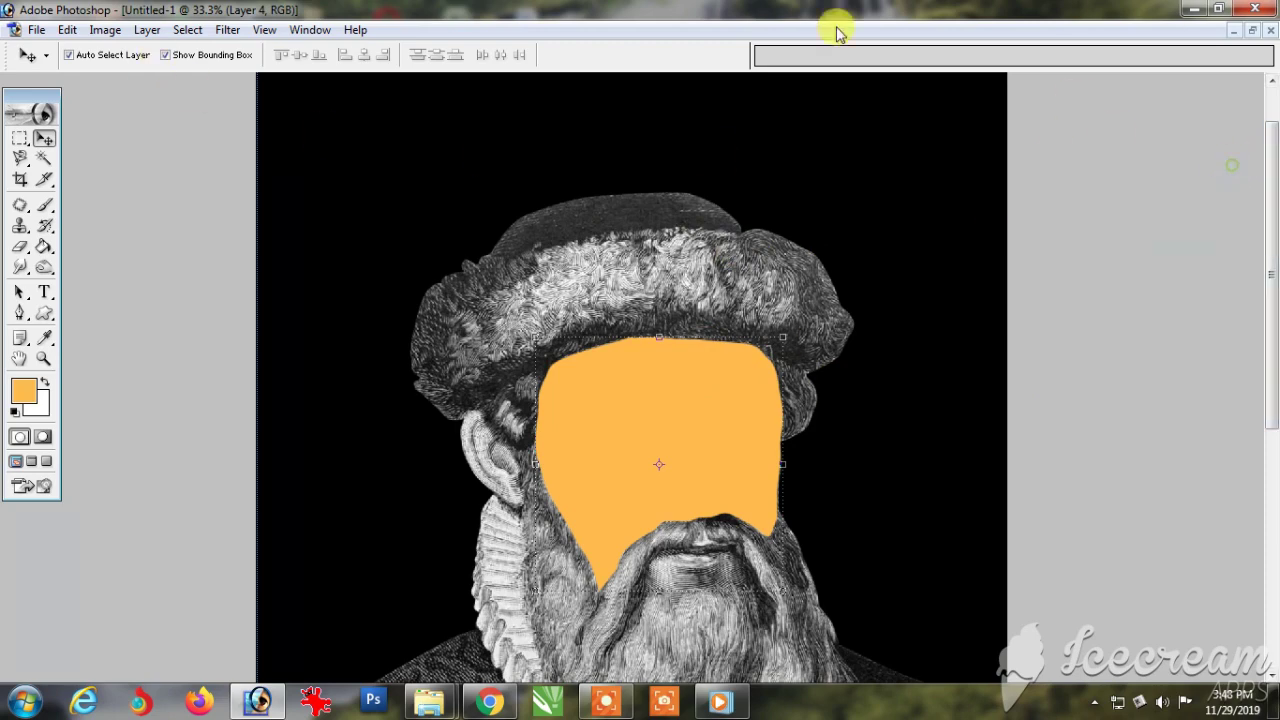
click(296, 30)
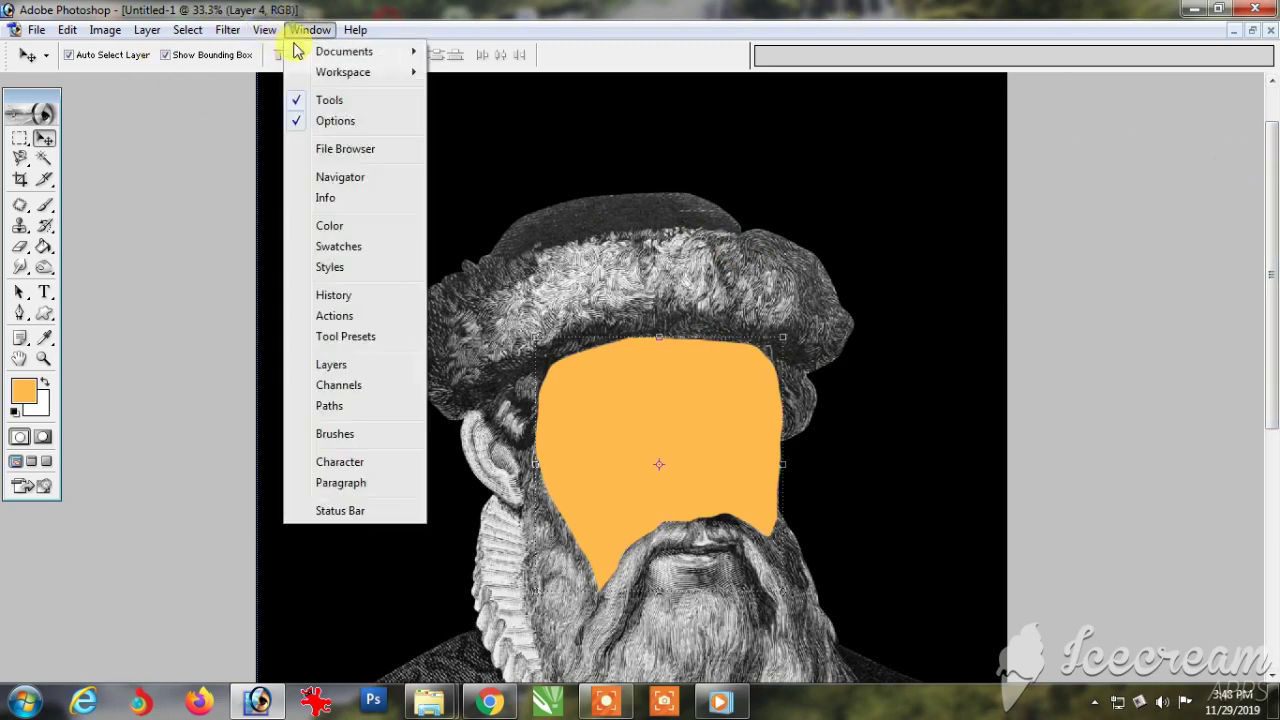
click(340, 365)
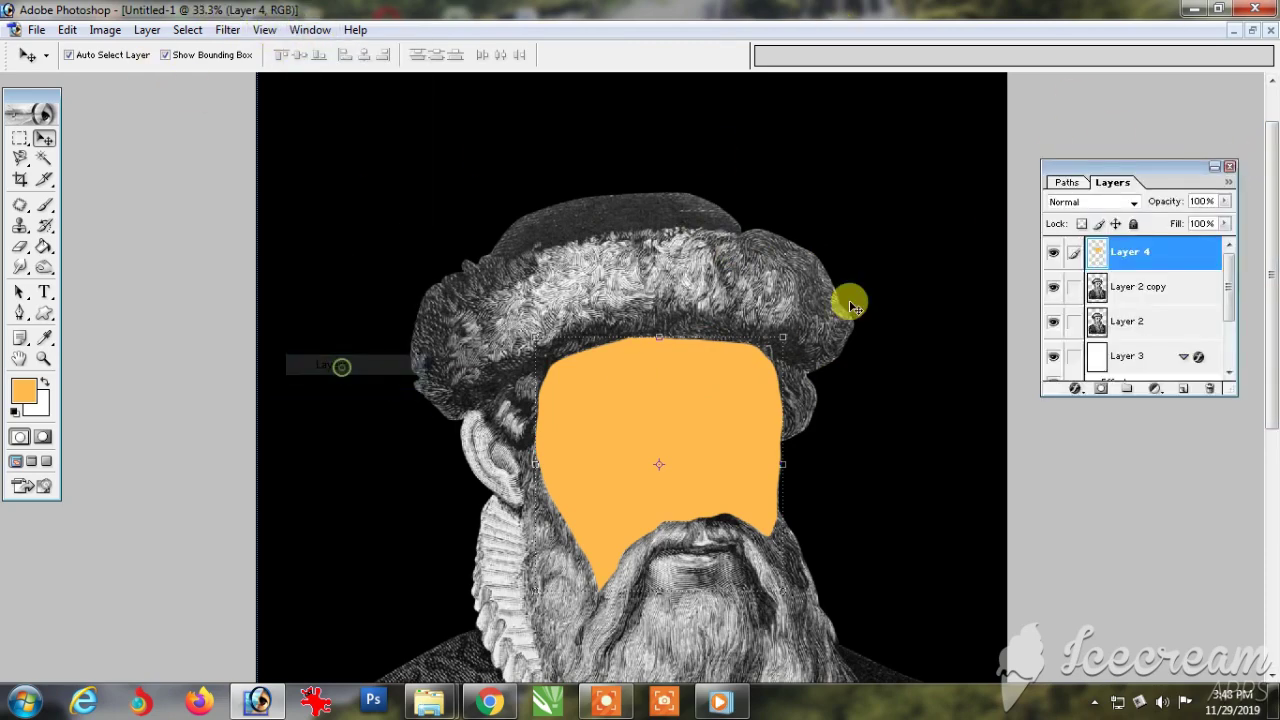
right_click(1144, 255)
click(1136, 245)
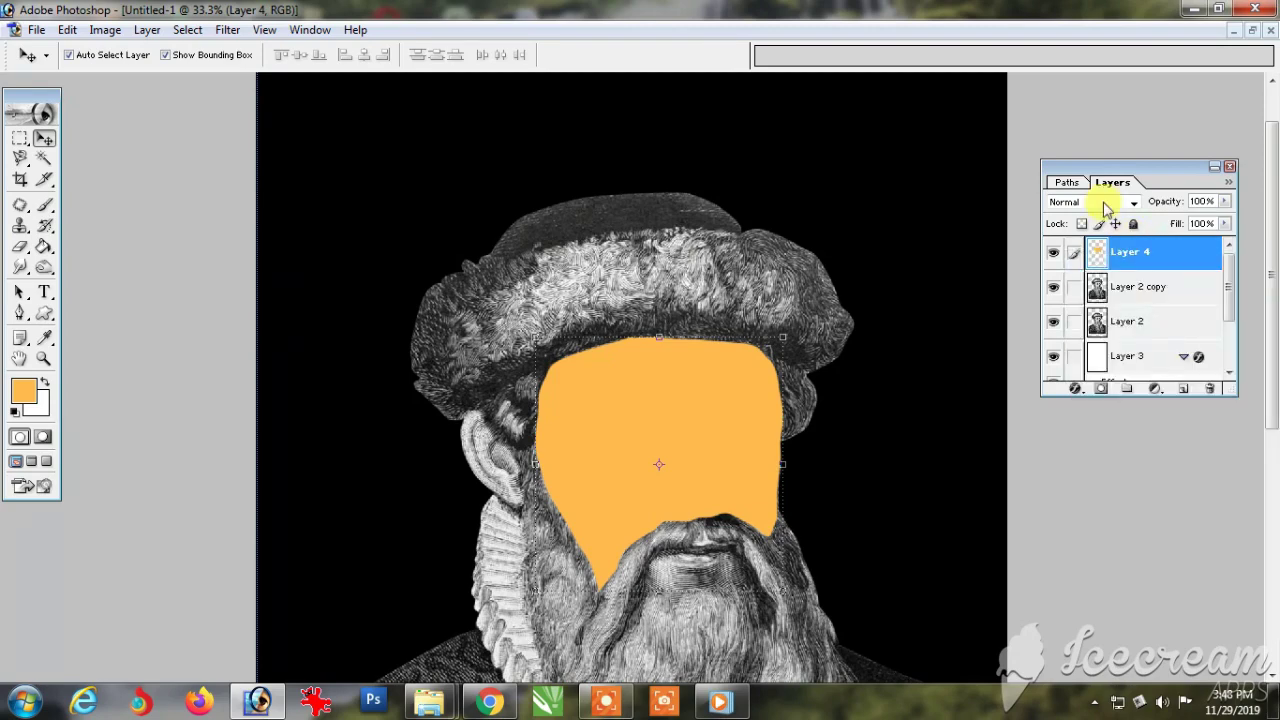
Step: Set the orange face layer's blend mode to Multiply
click(1105, 202)
click(1105, 207)
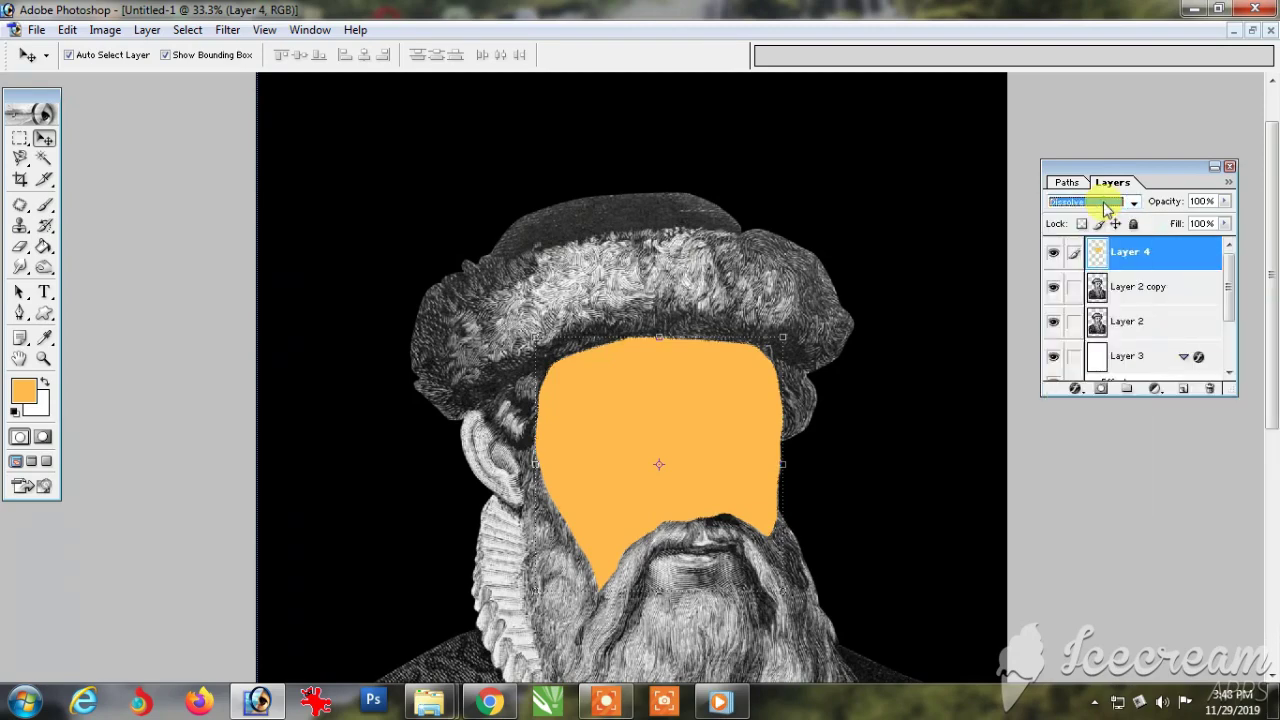
key(Down)
key(Down)
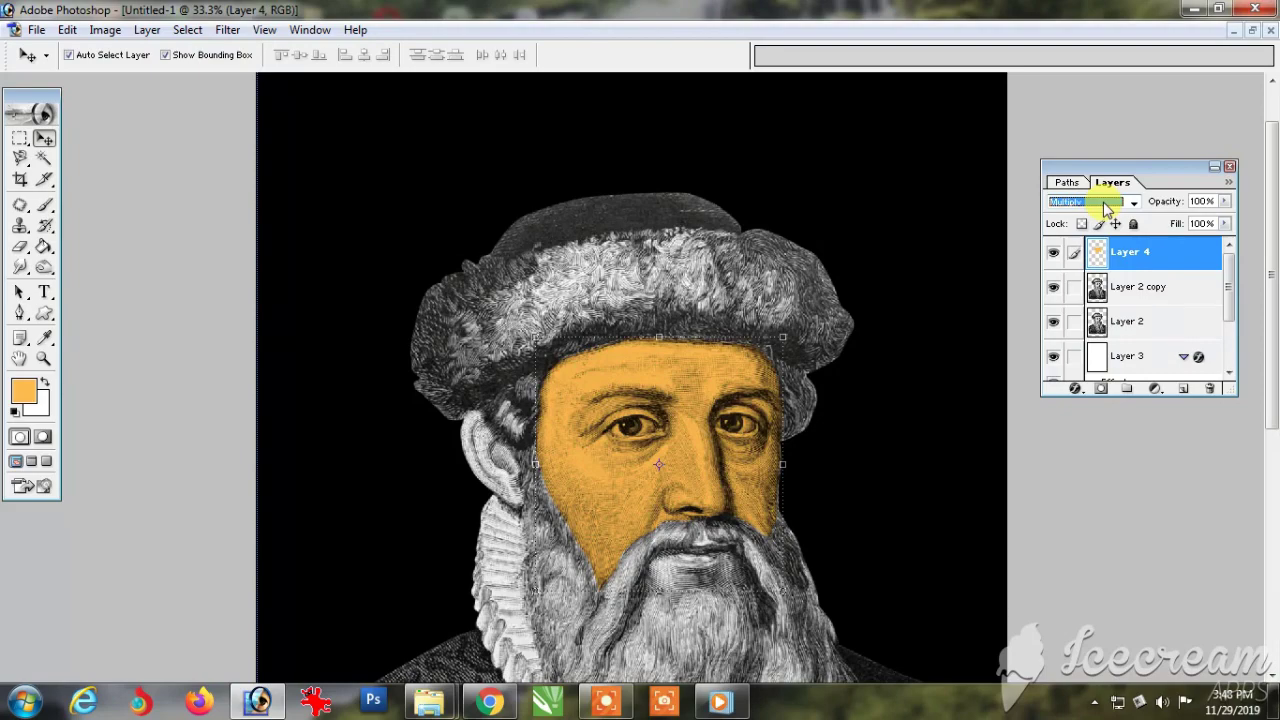
click(825, 600)
click(686, 405)
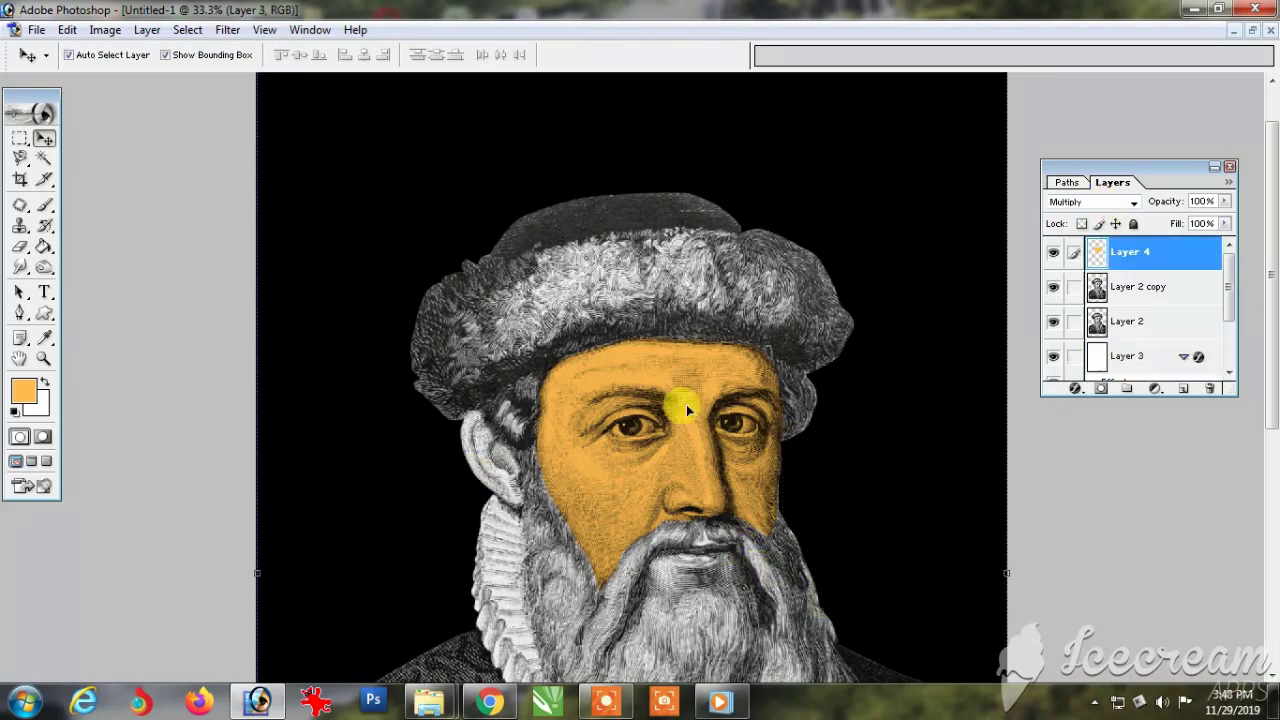
Step: Start a new Pen path at 300% zoom where the white ruff collar meets the dark shoulder
scroll(690, 330, down, 5)
scroll(606, 357, up, 2)
scroll(554, 349, down, 2)
key(z)
drag(303, 213, 613, 441)
drag(574, 92, 530, 239)
key(p)
key(ctrl+plus)
key(ctrl+plus)
key(ctrl+plus)
drag(463, 217, 452, 365)
drag(416, 214, 416, 229)
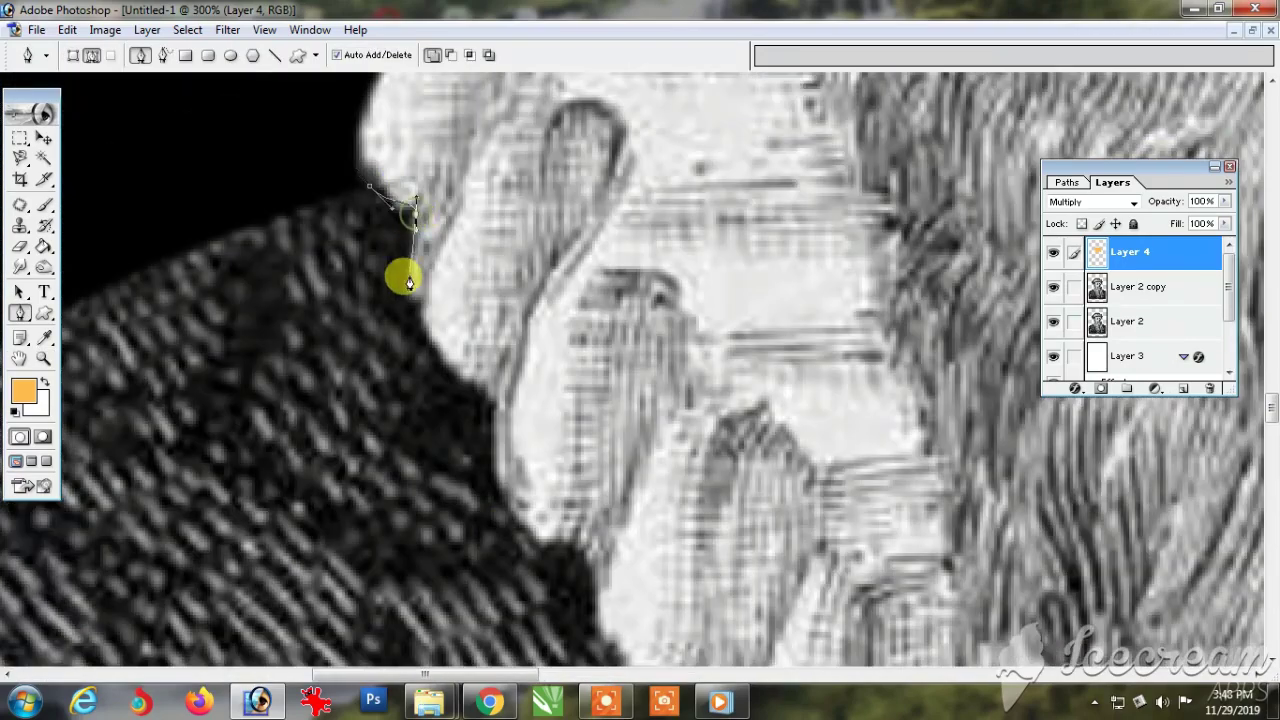
Step: Extend the path along the scalloped folds of the ruff down to where the collar ends at the beard
drag(424, 302, 433, 325)
drag(500, 445, 508, 510)
drag(538, 572, 461, 281)
drag(462, 220, 545, 272)
drag(664, 438, 684, 444)
drag(665, 480, 577, 132)
drag(576, 180, 595, 207)
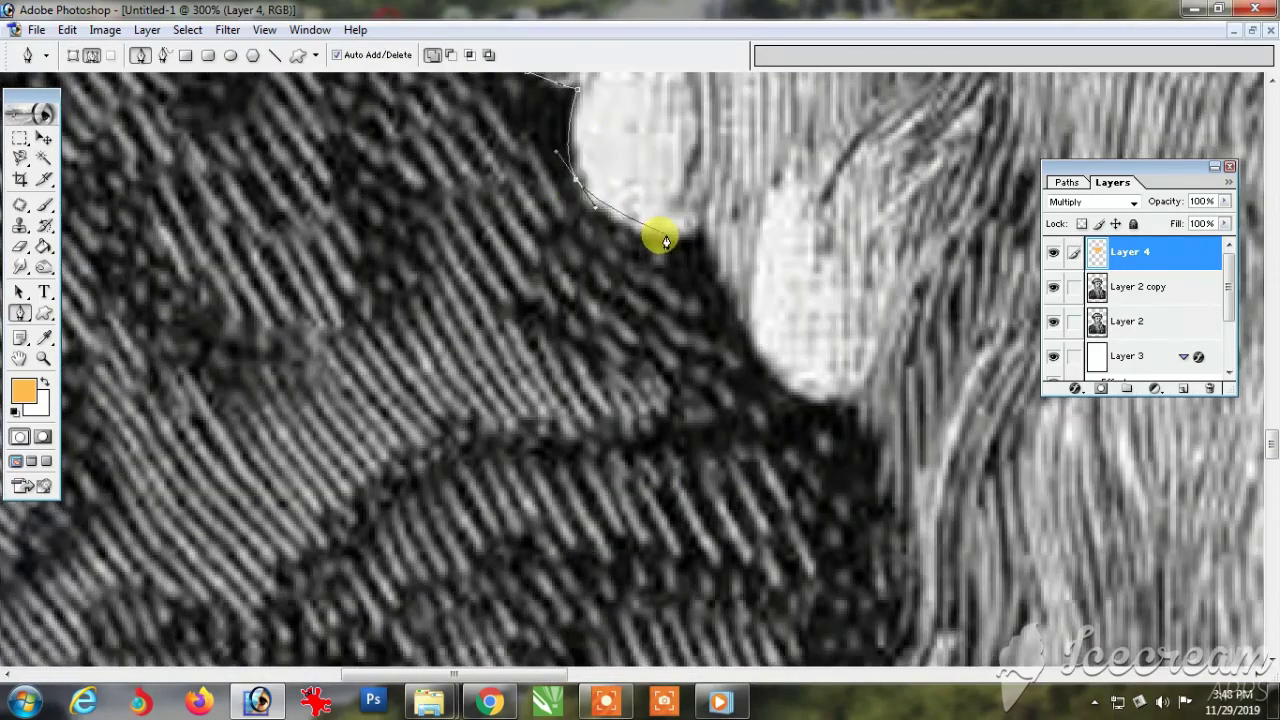
drag(797, 386, 556, 198)
Step: Continue the path down the beard's edge, around its tips and up the other side toward the cheek
drag(584, 289, 604, 103)
drag(577, 218, 534, 325)
drag(567, 498, 581, 527)
drag(601, 547, 618, 586)
drag(617, 589, 633, 245)
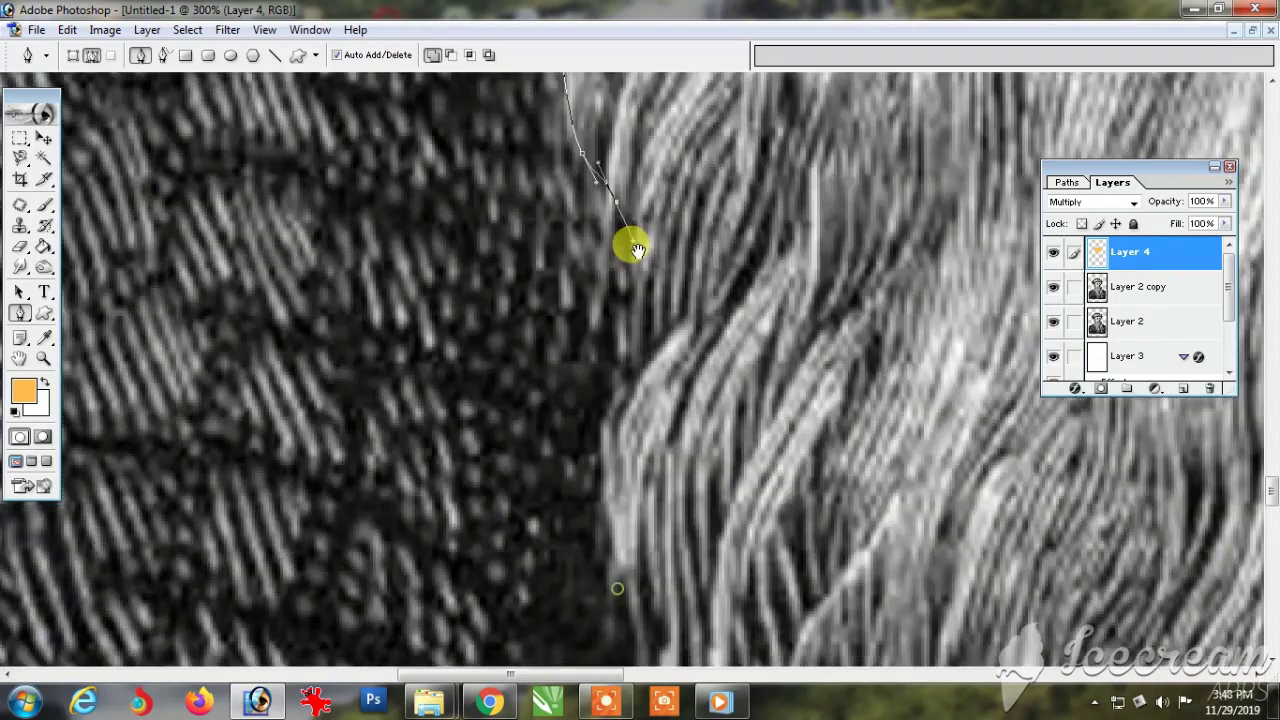
key(ctrl+minus)
key(ctrl+minus)
key(ctrl+minus)
key(ctrl+minus)
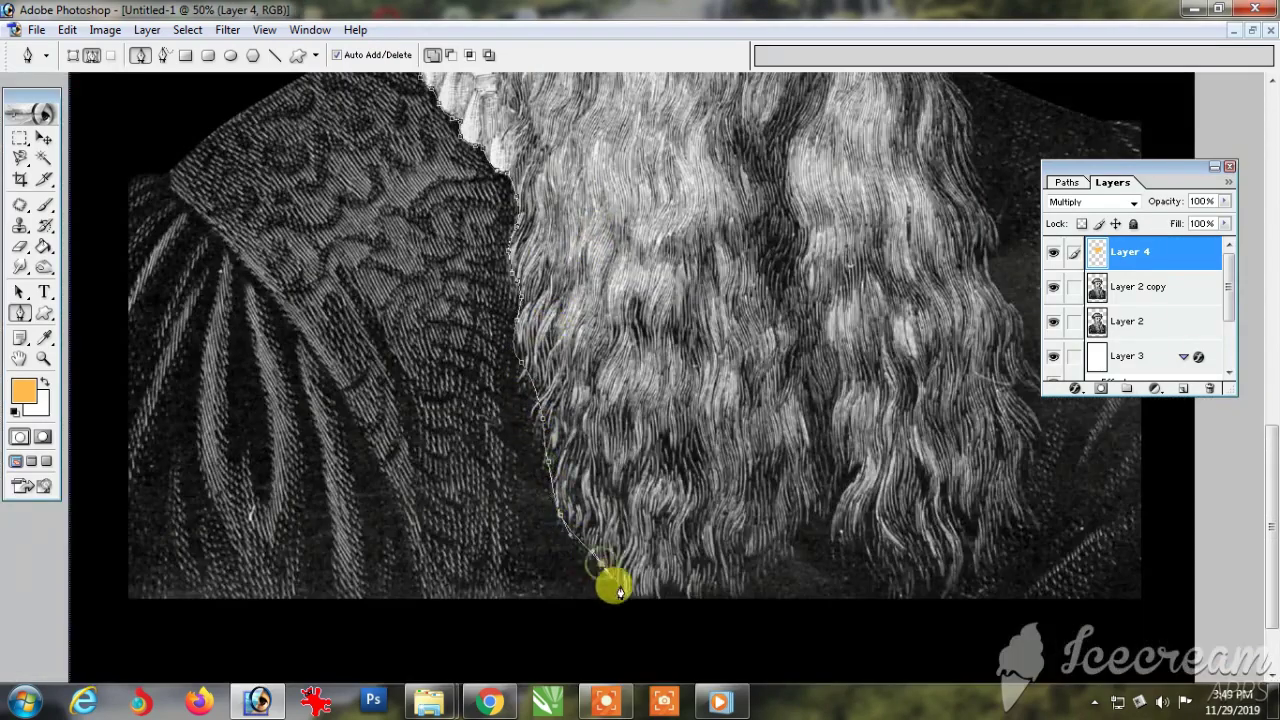
mouse_move(617, 590)
mouse_down()
mouse_move(823, 523)
mouse_move(897, 603)
mouse_move(960, 556)
mouse_move(971, 580)
mouse_move(1020, 446)
mouse_move(1023, 509)
mouse_move(1010, 388)
mouse_move(937, 157)
mouse_move(935, 322)
mouse_up()
scroll(1020, 446, up, 2)
scroll(937, 157, up, 6)
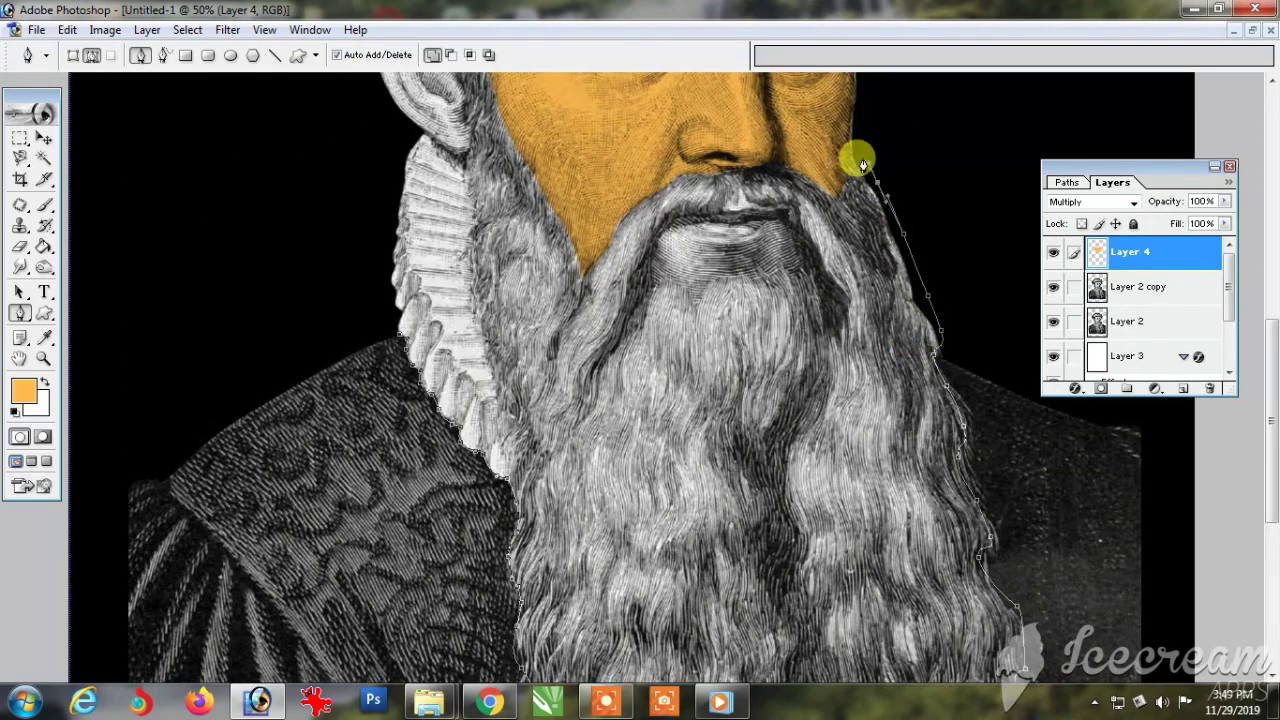
Step: Try to extend the beard path up to the cheek and back along the top of the moustache
key(ctrl+plus)
key(ctrl+plus)
drag(813, 204, 535, 639)
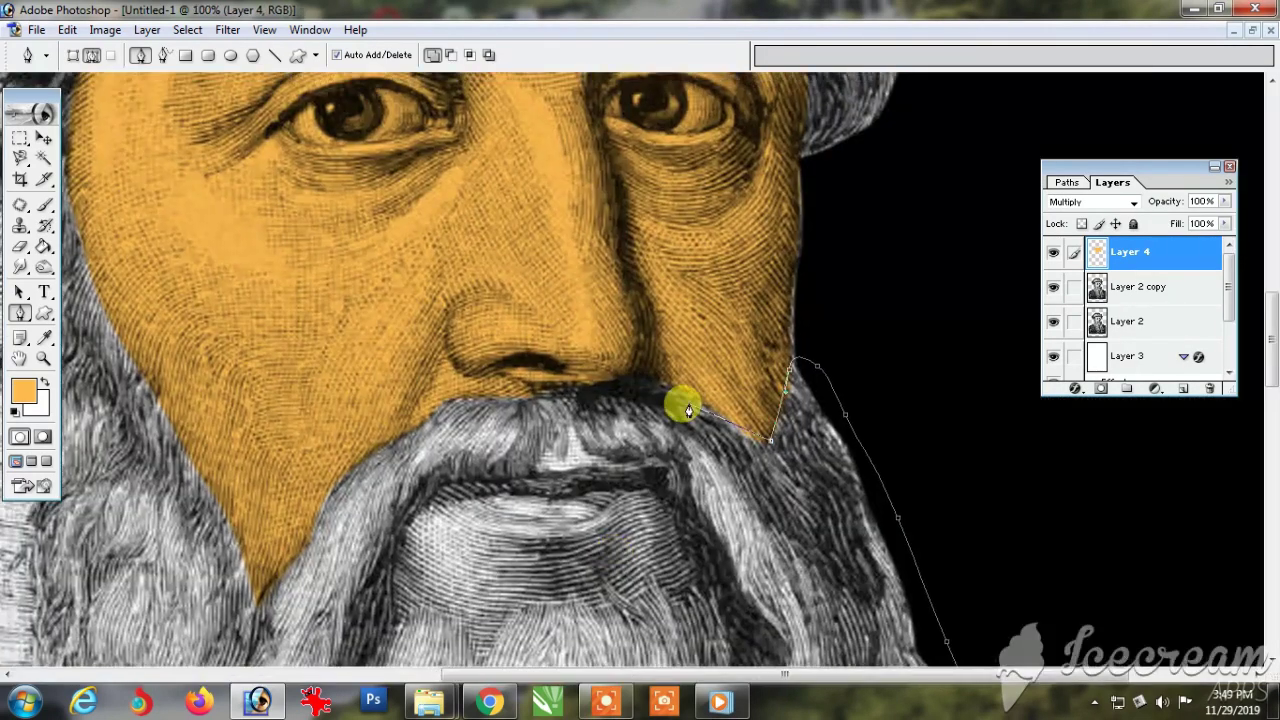
drag(688, 402, 652, 385)
mouse_move(623, 382)
mouse_down()
mouse_move(587, 391)
mouse_move(729, 416)
mouse_move(863, 491)
mouse_move(1020, 632)
mouse_up()
Step: Route the path outside the canvas around the shoulders and clothing and close it at the ruff
key(ctrl+minus)
key(ctrl+minus)
key(ctrl+minus)
key(ctrl+minus)
key(ctrl+minus)
drag(863, 663, 849, 689)
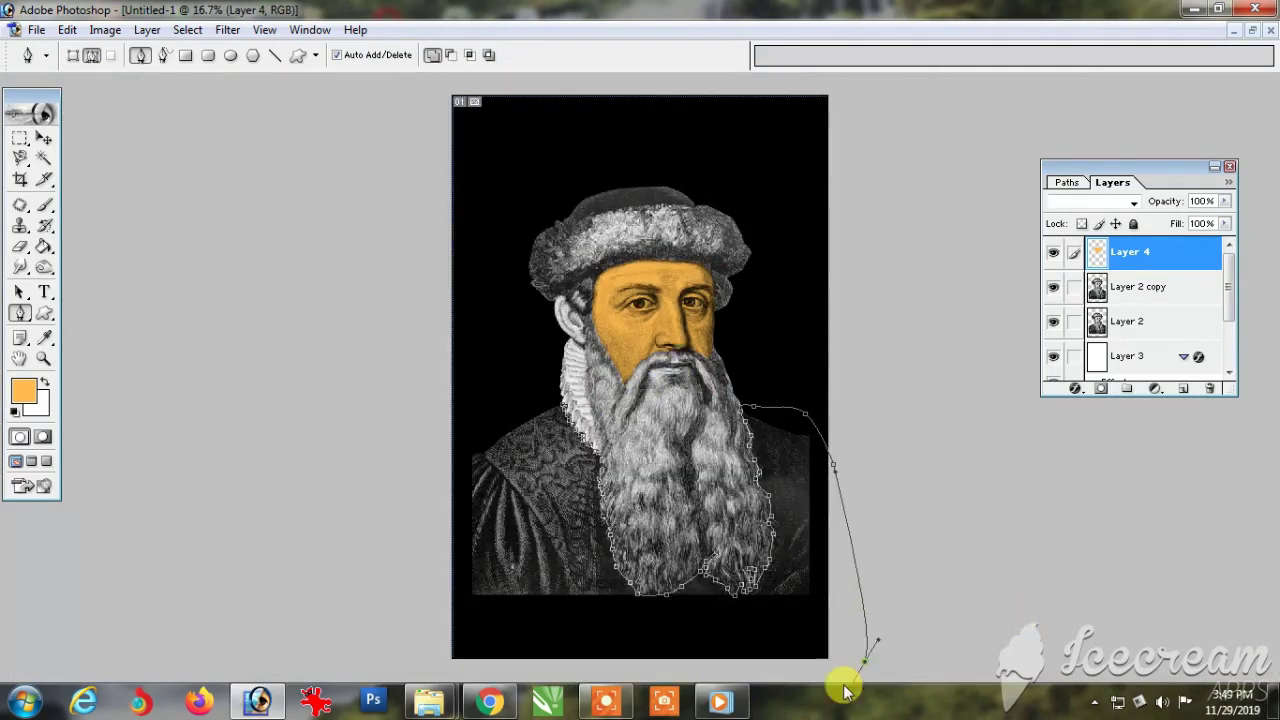
drag(418, 630, 356, 592)
drag(372, 443, 387, 430)
drag(480, 387, 497, 387)
click(553, 401)
Step: Convert the clothing path to a selection and fill it with white on a new layer
key(ctrl+Return)
key(ctrl+shift+n)
key(Return)
key(ctrl+BackSpace)
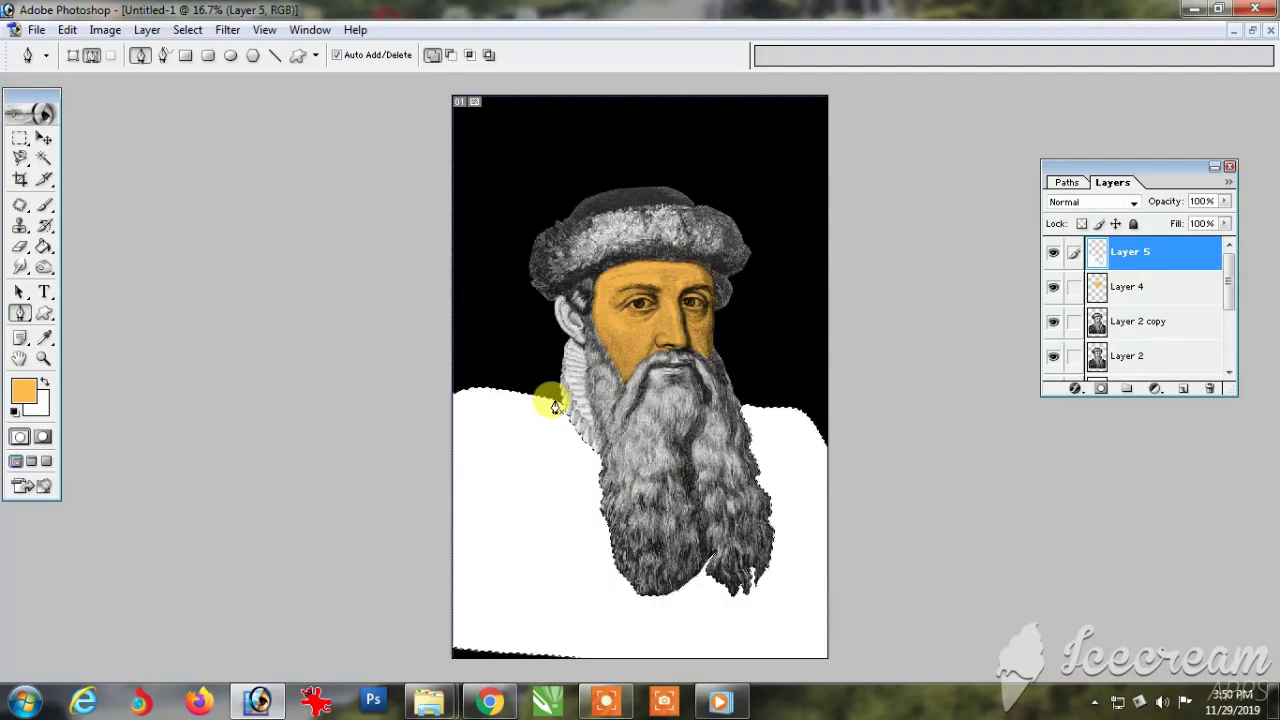
Step: Set the foreground color to blue #2109B1 and fill the clothing selection with it
click(23, 390)
click(999, 378)
drag(998, 374, 998, 365)
drag(945, 338, 965, 362)
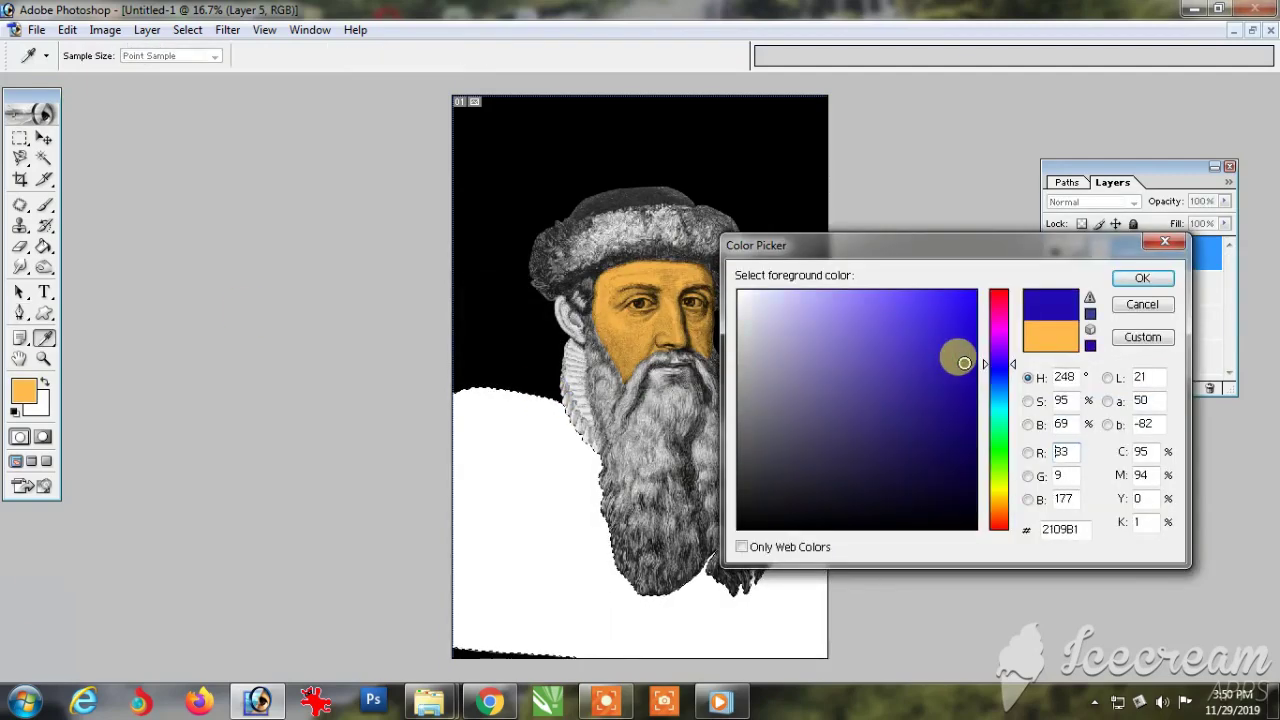
key(Return)
key(alt+BackSpace)
Step: Try several blend modes on the blue clothing layer, settle on Overlay and clear the selection
double_click(1097, 205)
scroll(1097, 205, down, 2)
scroll(1097, 207, down, 4)
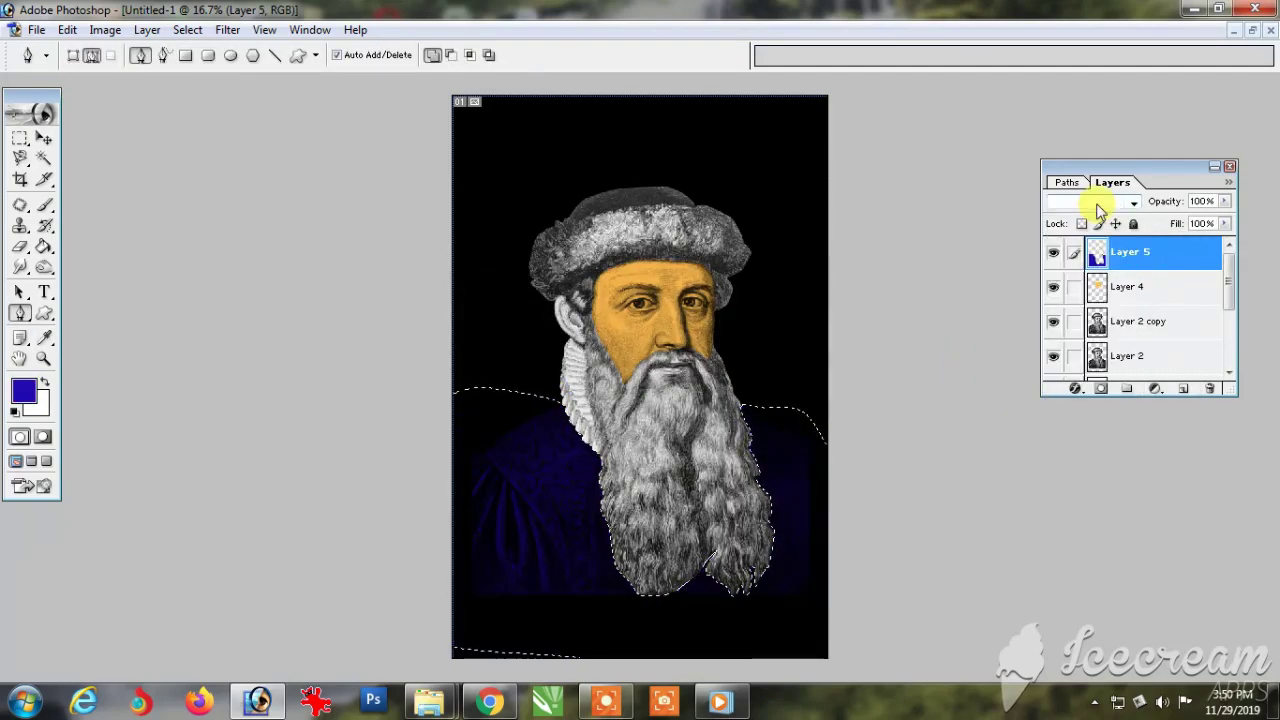
scroll(1097, 207, down, 4)
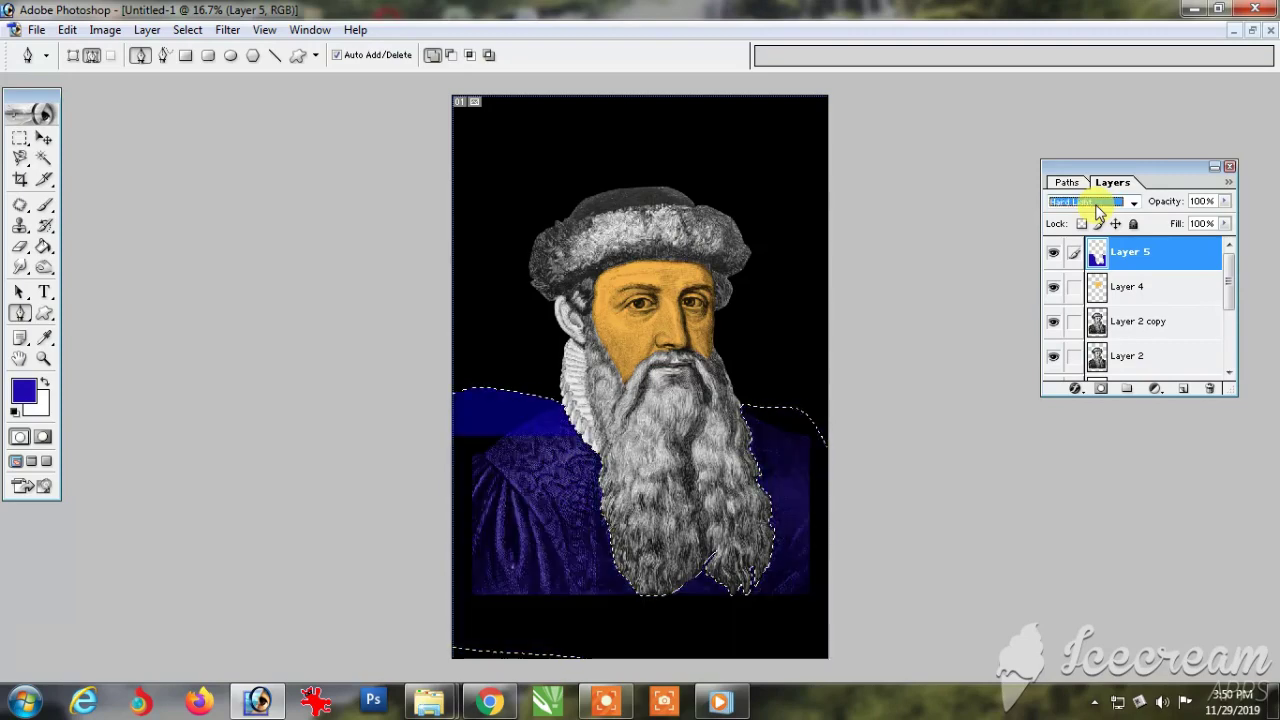
scroll(1097, 207, up, 3)
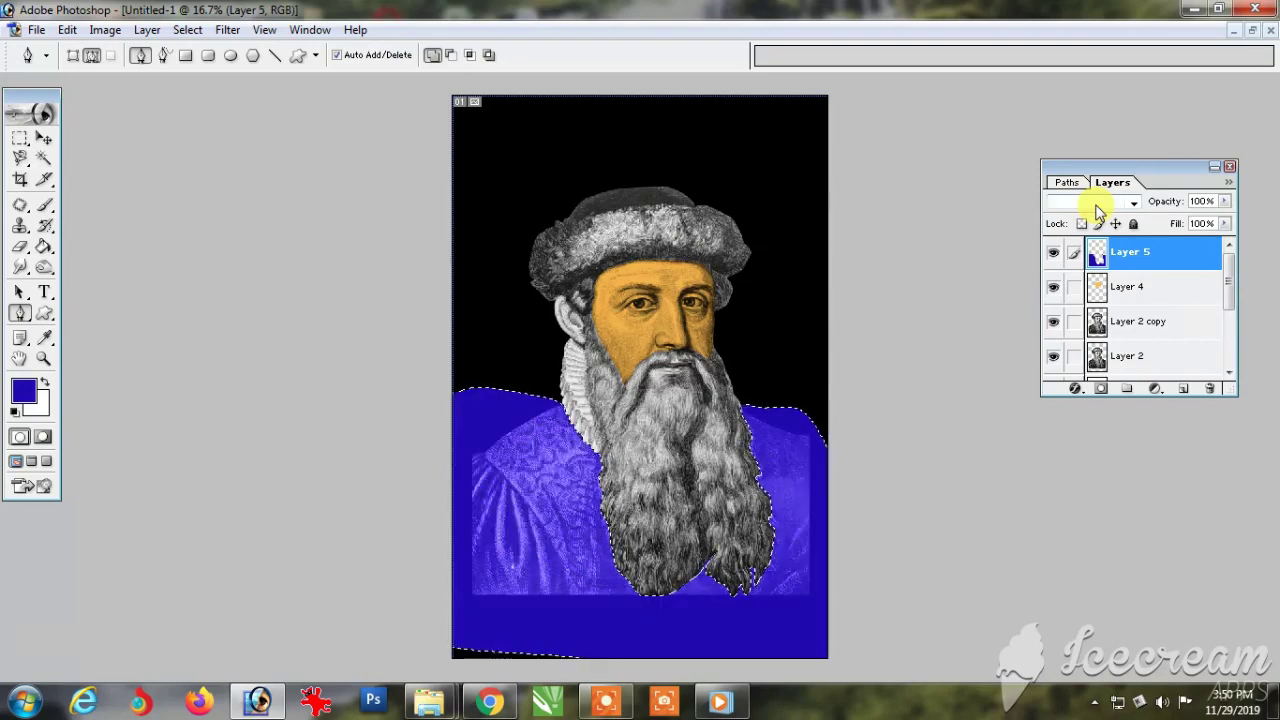
scroll(1086, 216, up, 3)
scroll(1086, 216, down, 3)
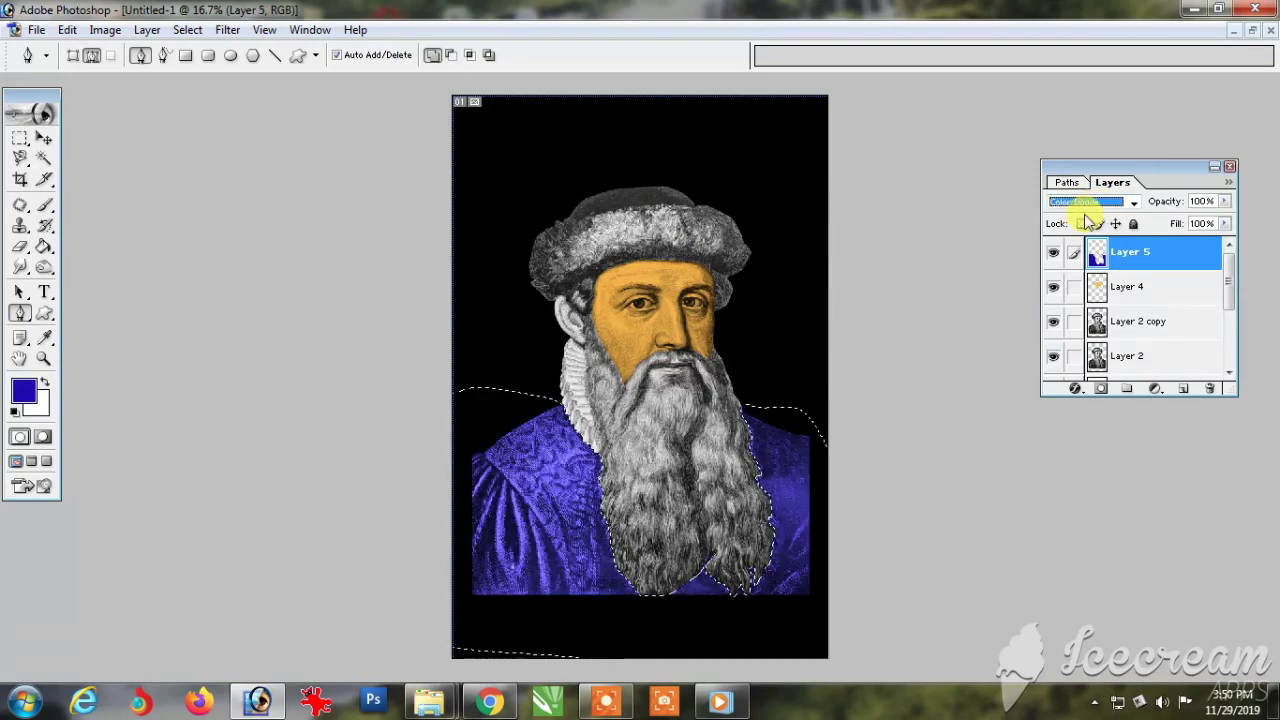
scroll(1088, 222, down, 1)
scroll(1088, 222, up, 1)
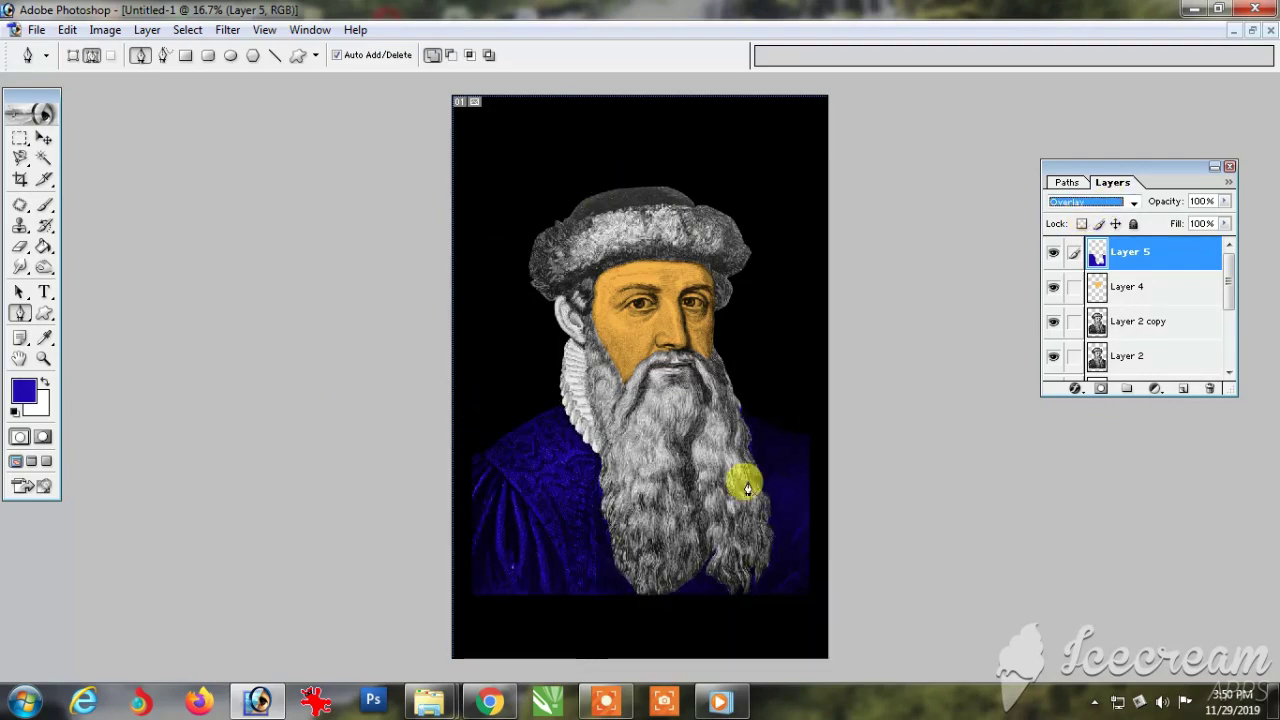
drag(1110, 152, 1111, 107)
click(44, 138)
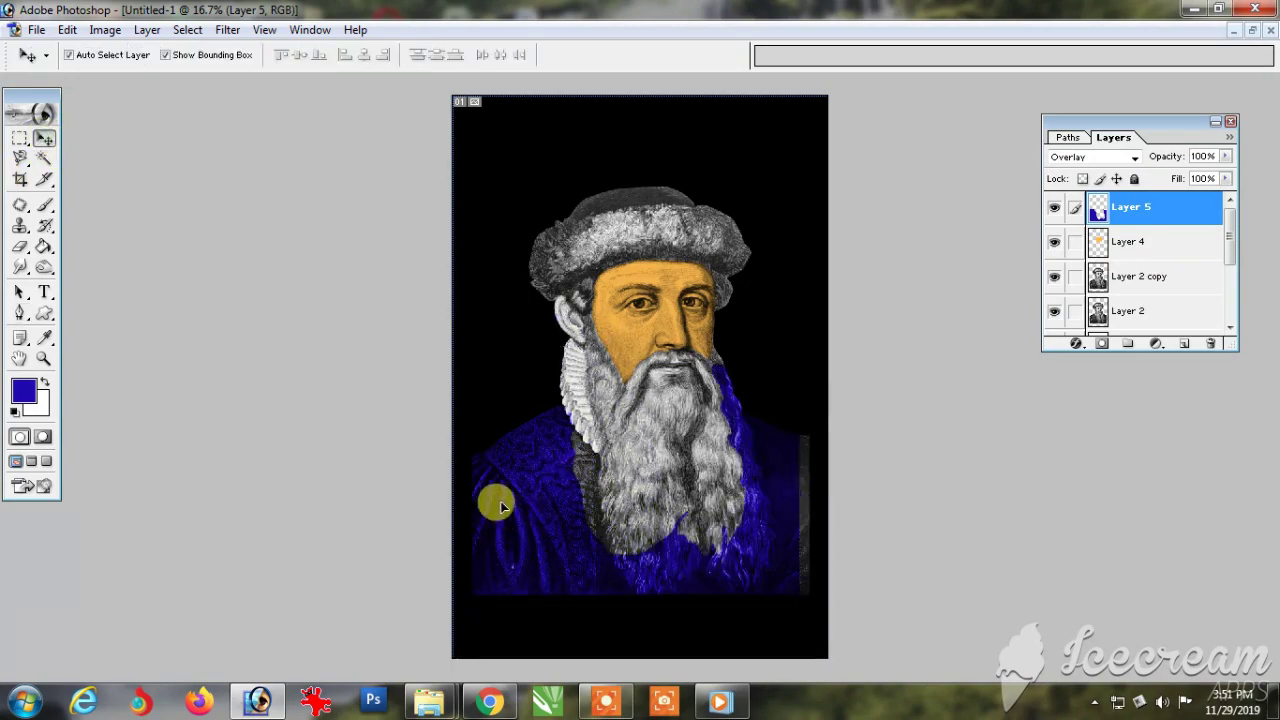
Step: Trace a Pen path around the white ruff collar between the ear, the beard and the shoulder
key(z)
drag(594, 277, 510, 536)
drag(340, 206, 511, 339)
scroll(496, 357, up, 3)
key(p)
drag(535, 405, 548, 435)
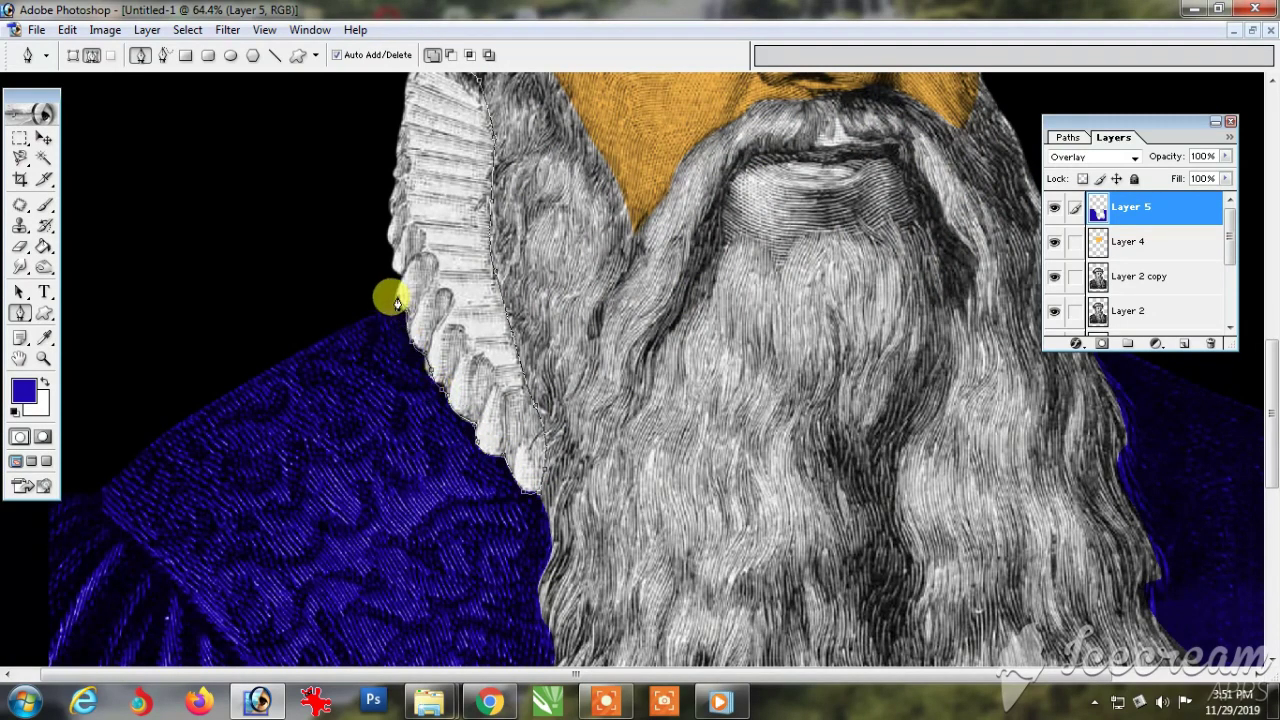
drag(395, 262, 421, 384)
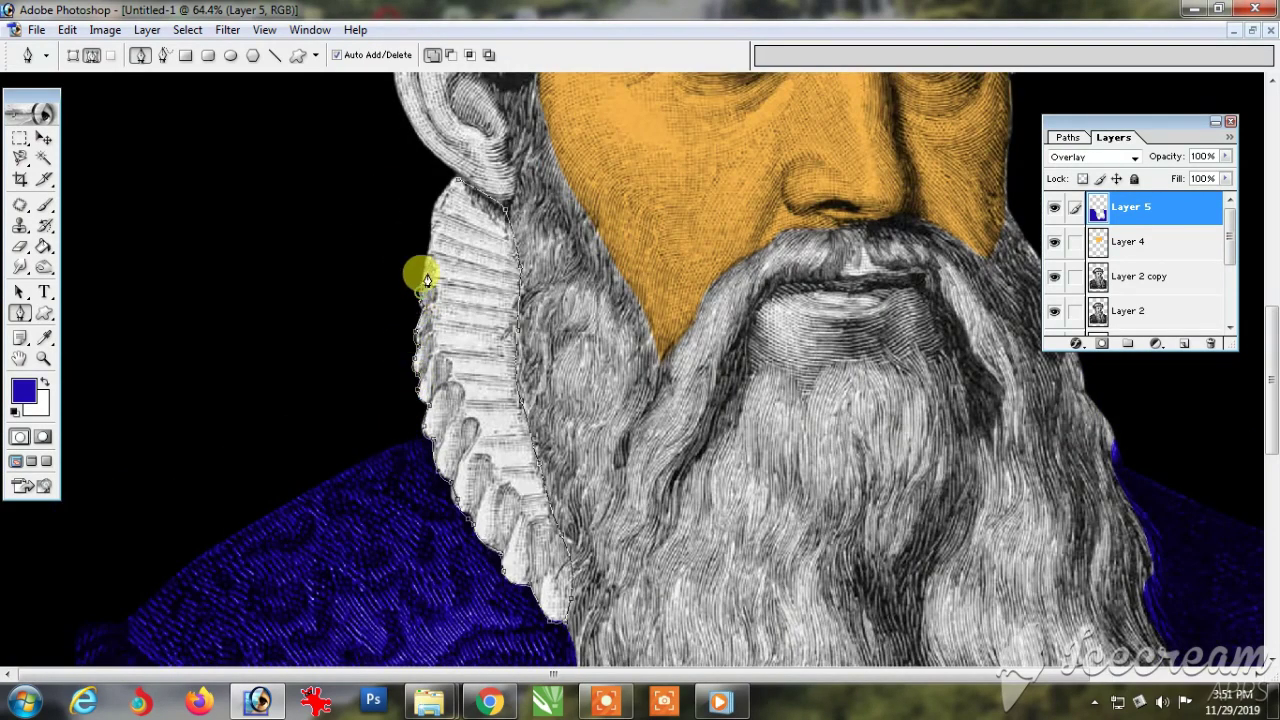
Step: Turn the ruff path into a selection and fill it with the current blue on a new layer
key(ctrl+shift+n)
key(Return)
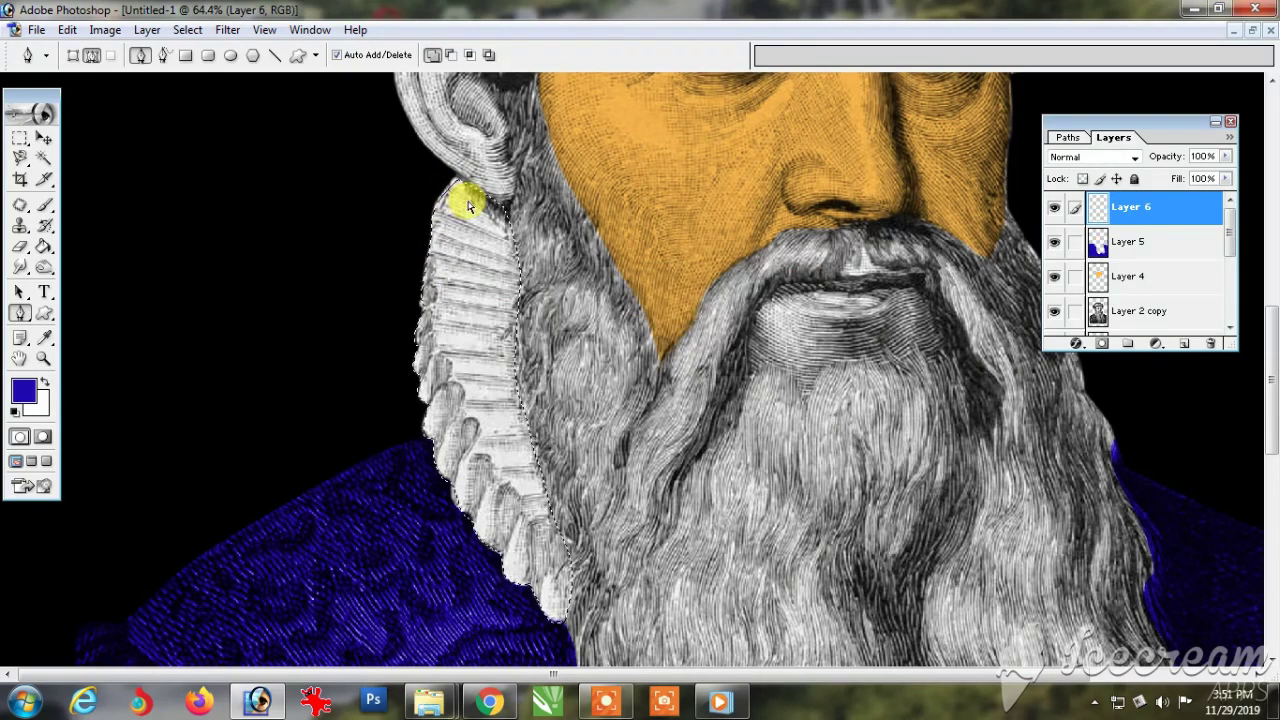
key(ctrl+BackSpace)
key(alt+BackSpace)
Step: Refill the ruff selection with a darker blue and try blend modes such as Screen on its layer
click(24, 393)
click(975, 439)
key(Return)
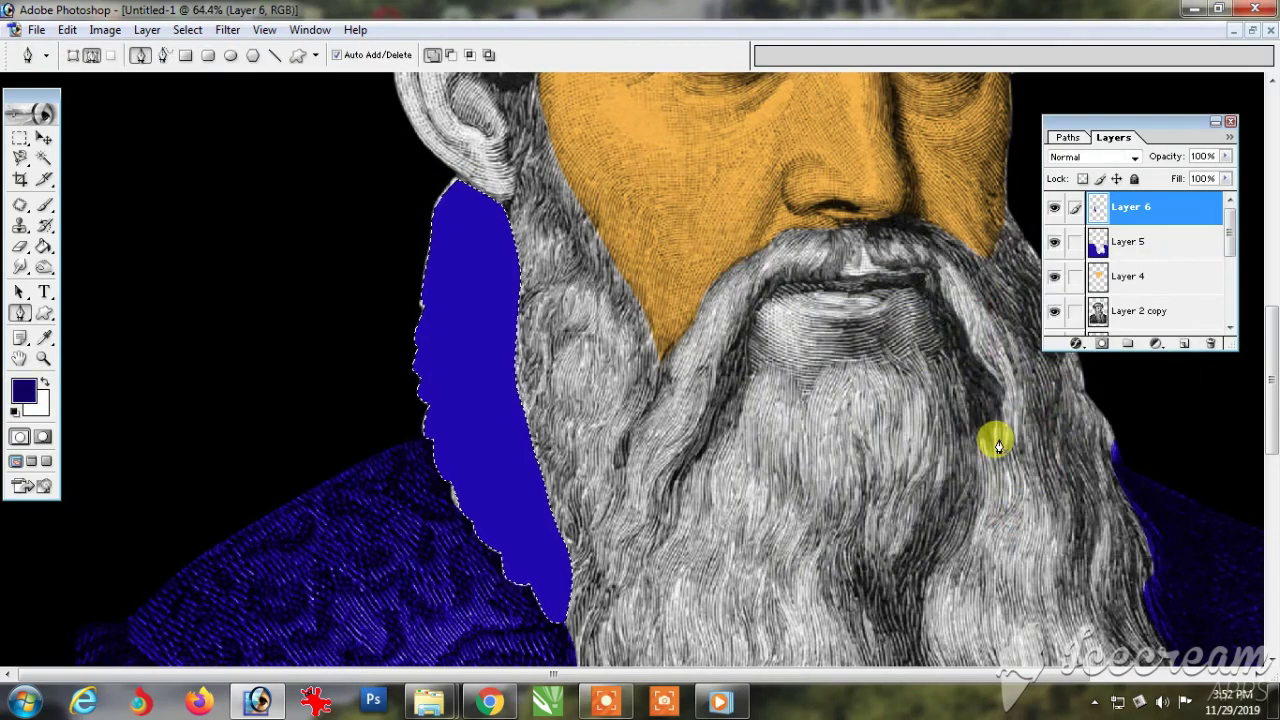
key(alt+BackSpace)
scroll(1088, 161, down, 3)
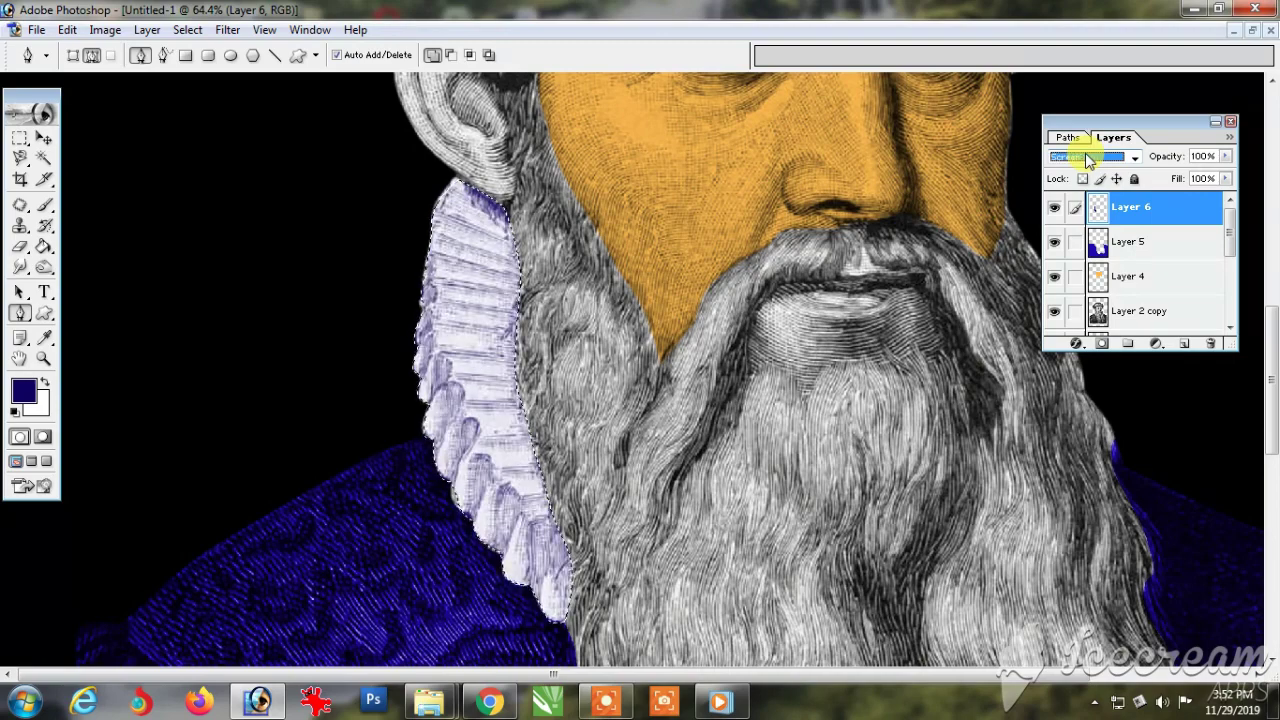
scroll(1088, 161, up, 2)
Step: Set the foreground color to dark green and refill the ruff selection with it
click(24, 391)
click(996, 455)
key(Return)
key(alt+BackSpace)
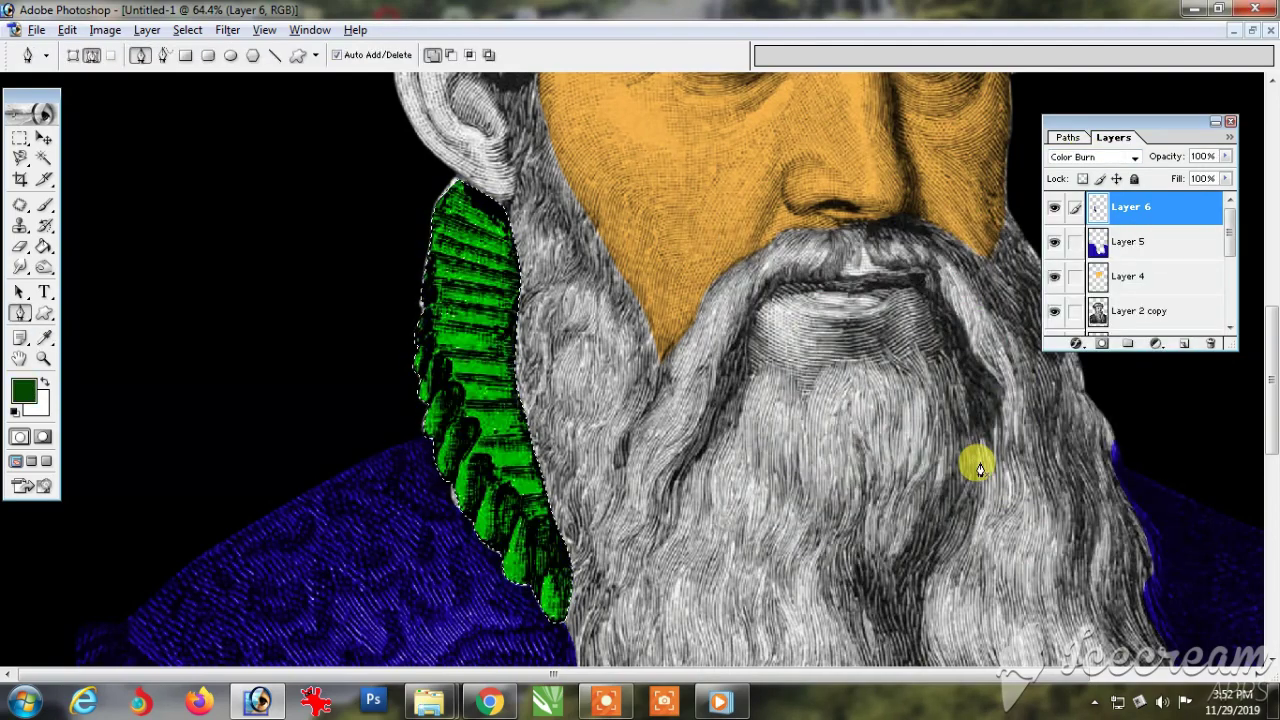
Step: Try Linear Burn, Multiply and Darken as blend modes for the green ruff layer and compare them on the whole portrait
click(1089, 156)
key(Up)
key(Up)
key(Up)
key(Up)
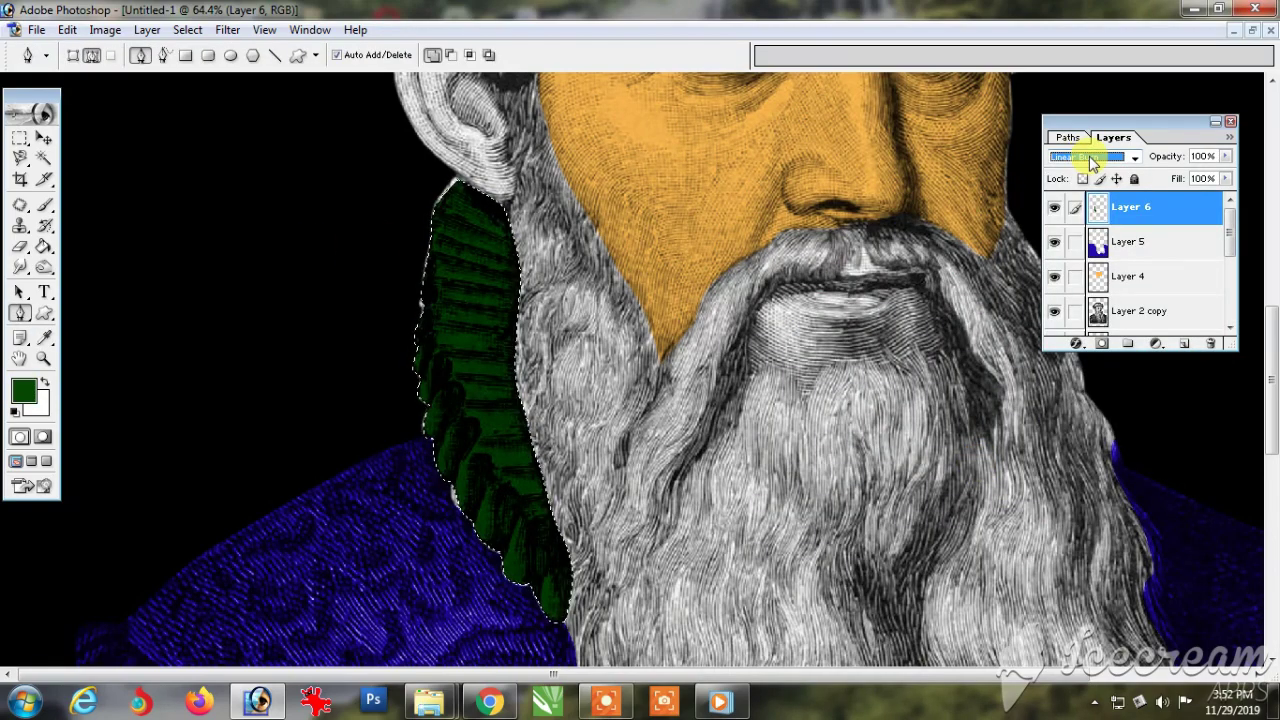
key(Down)
key(Down)
key(Down)
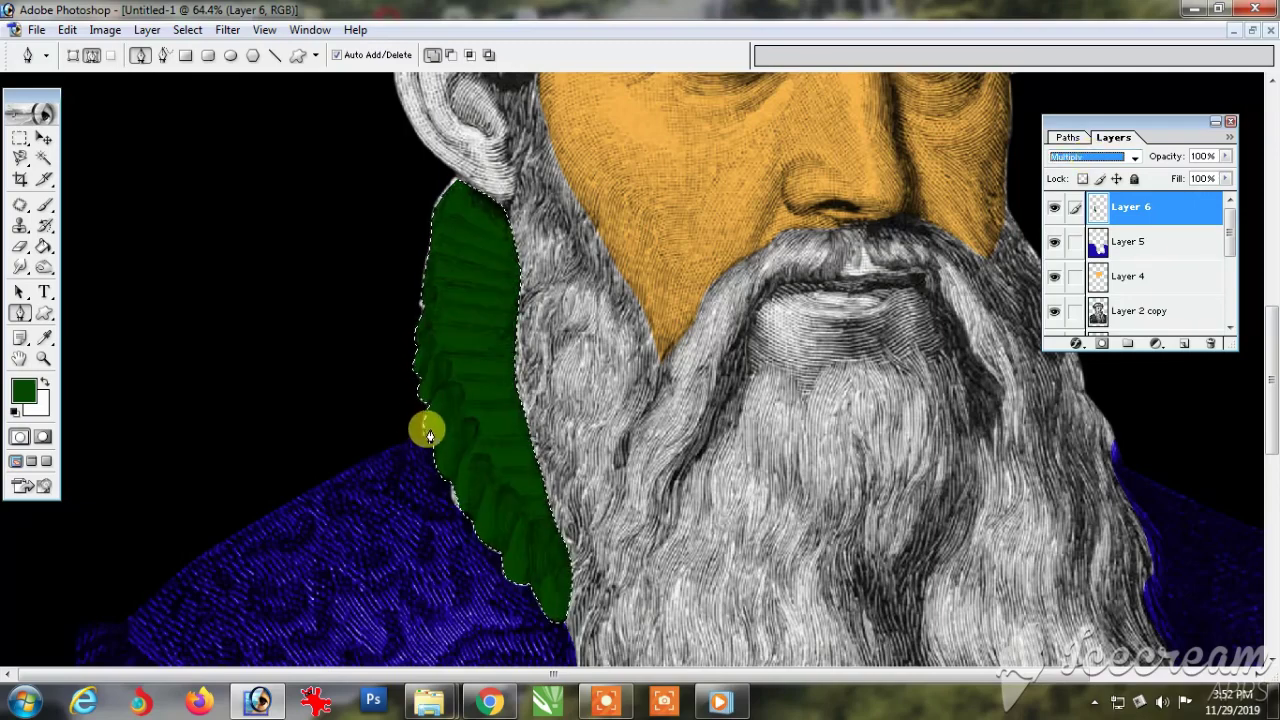
key(ctrl+0)
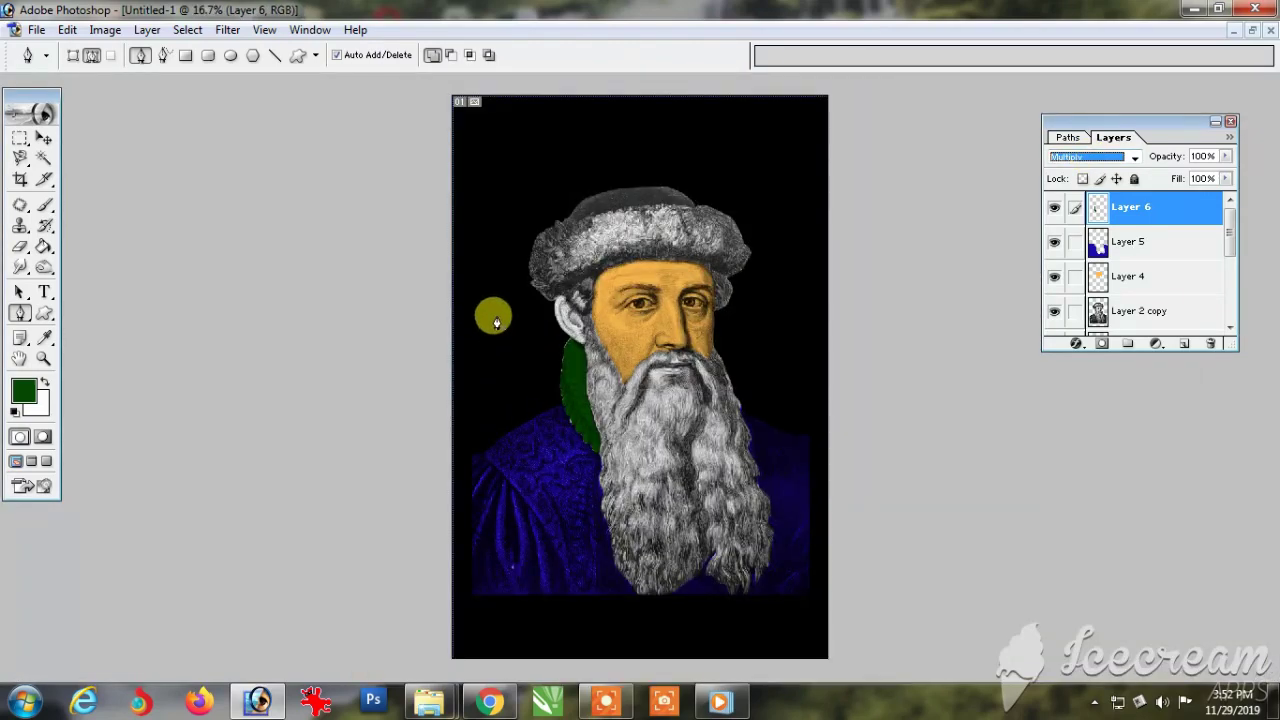
key(Up)
Step: Set the foreground color to dark navy blue and refill the ruff selection with it
click(23, 388)
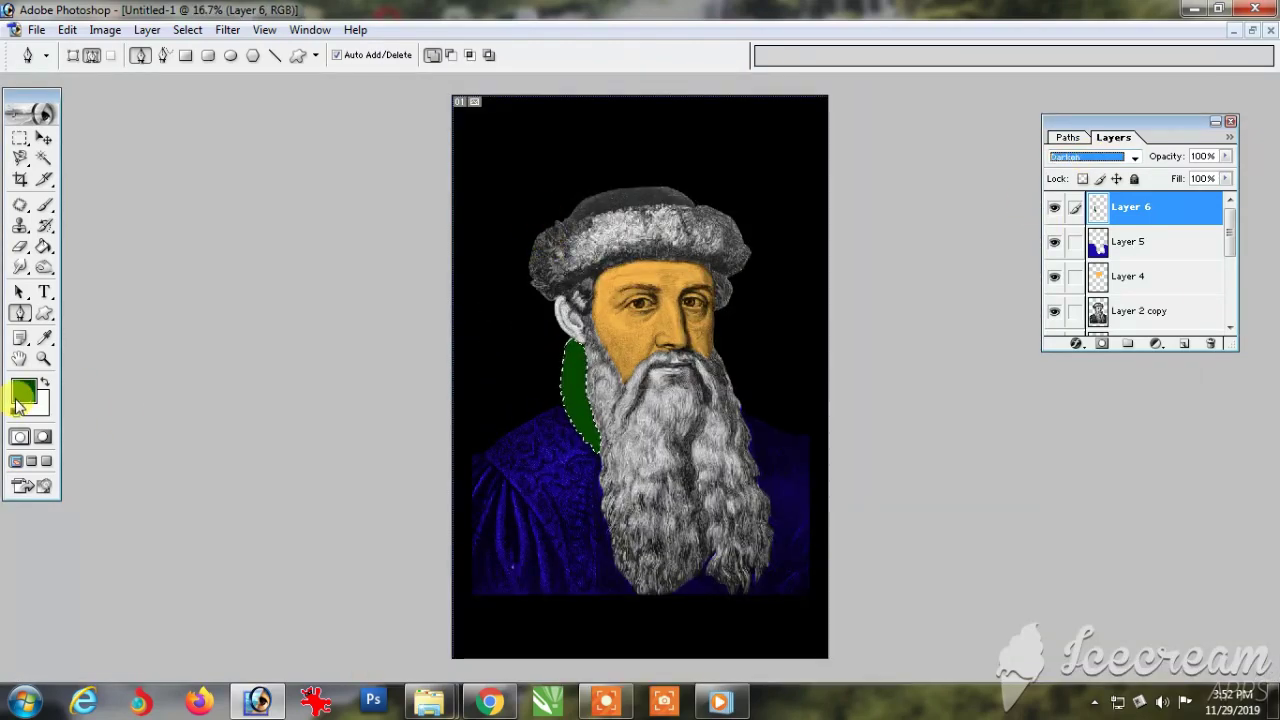
click(558, 456)
key(Return)
key(alt+BackSpace)
Step: Try Multiply, Overlay and the light blend modes, including Hard Light, on the navy ruff layer
click(1098, 157)
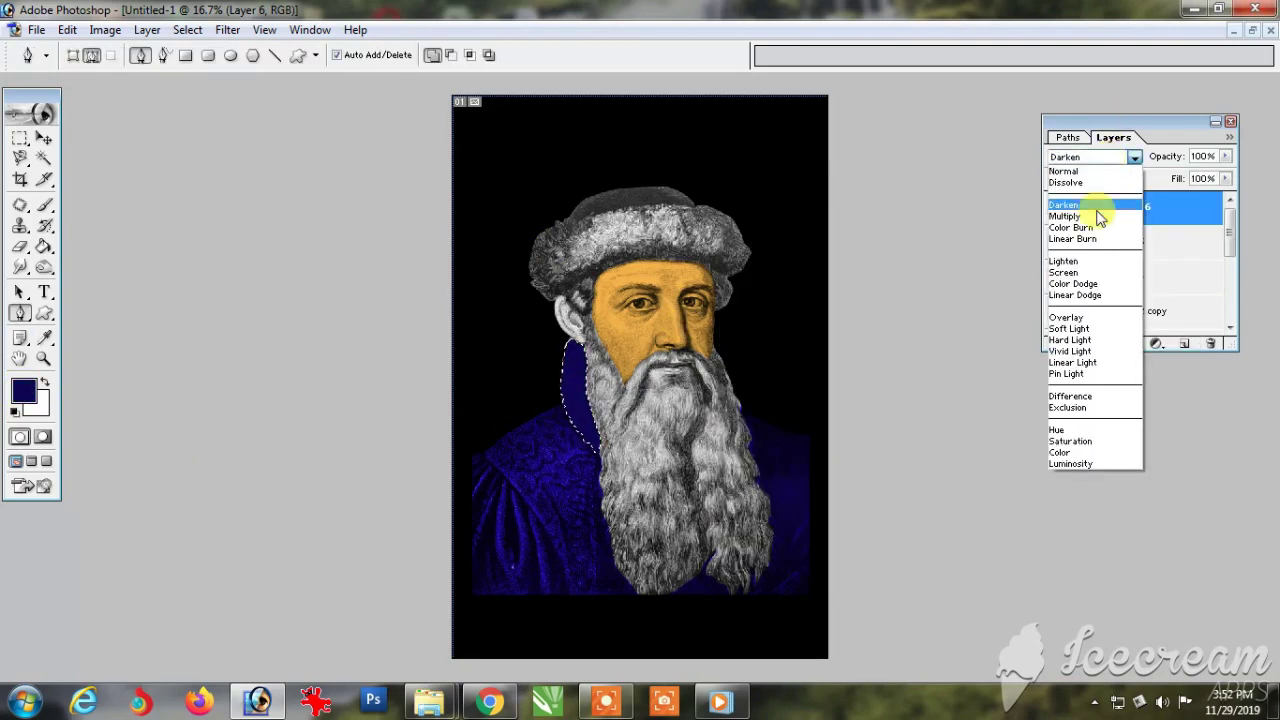
click(1097, 215)
click(1097, 157)
click(1085, 317)
key(Down)
key(Down)
key(Down)
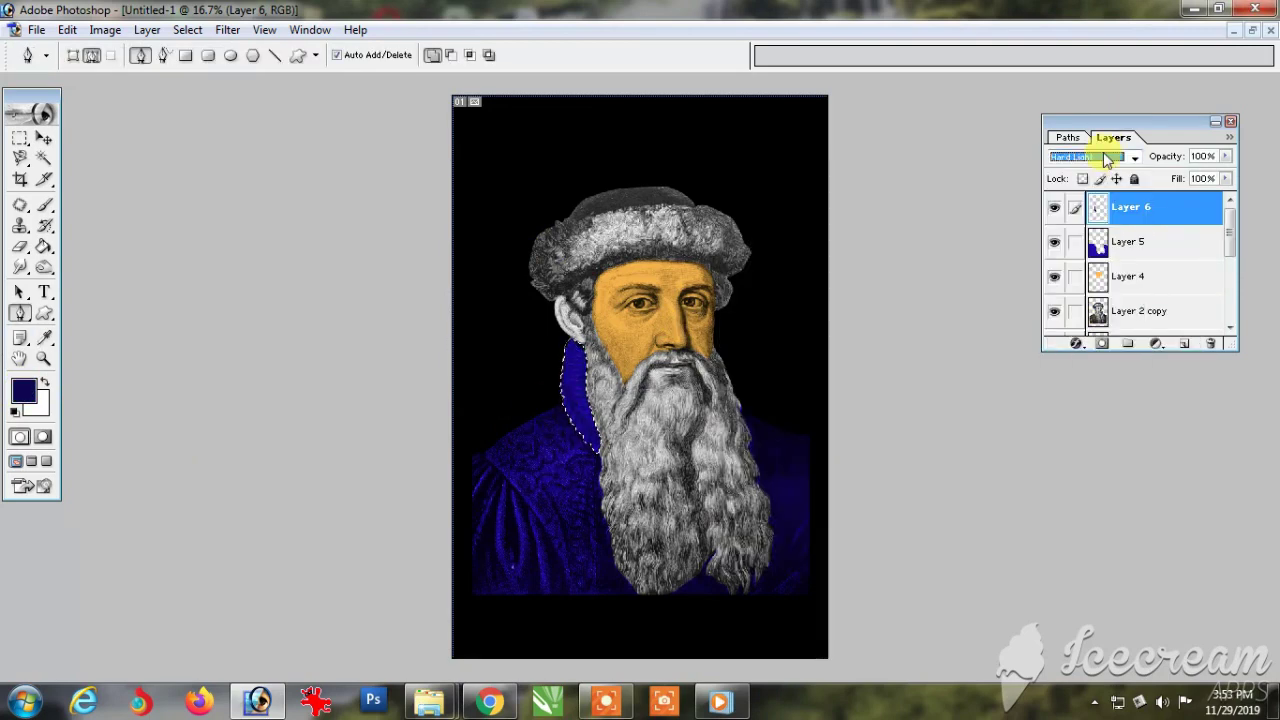
Step: Select the blue clothing layer and set its blend mode back to Normal
click(44, 137)
click(560, 520)
key(shift+alt+n)
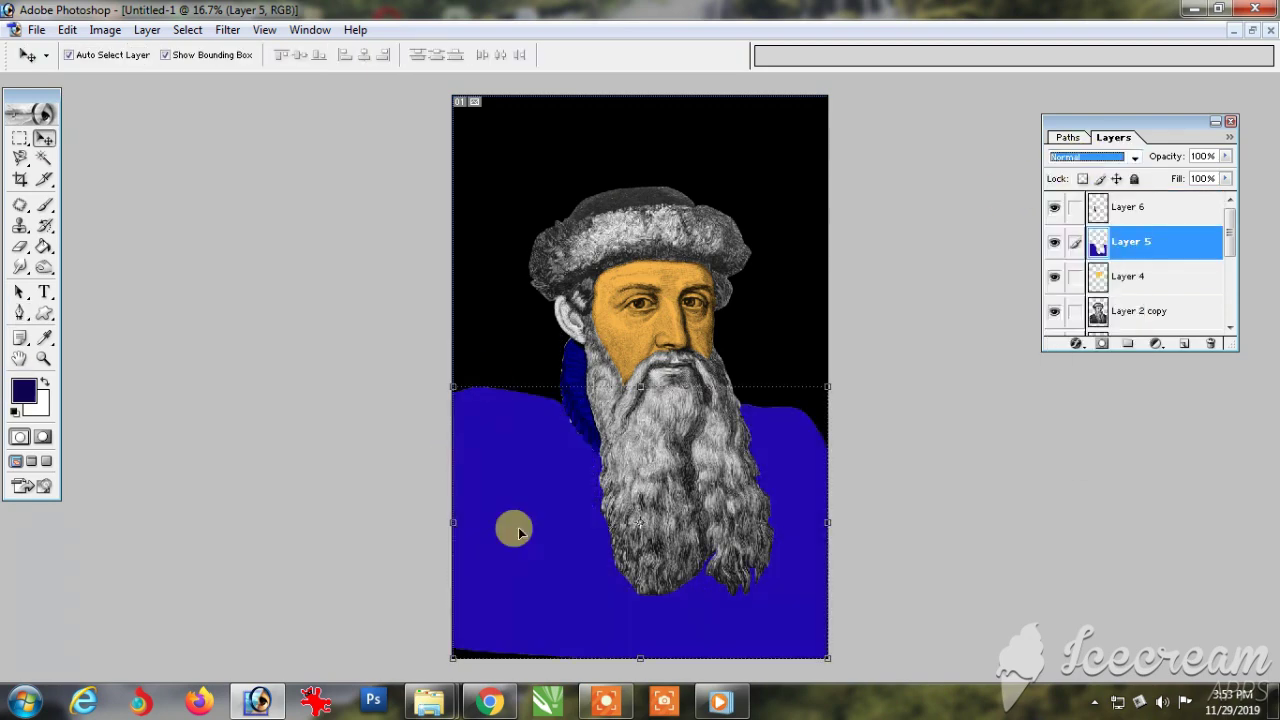
Step: Set the foreground color to dark green and try filling the entire clothing layer with it
click(24, 391)
click(1005, 455)
key(Return)
key(alt+BackSpace)
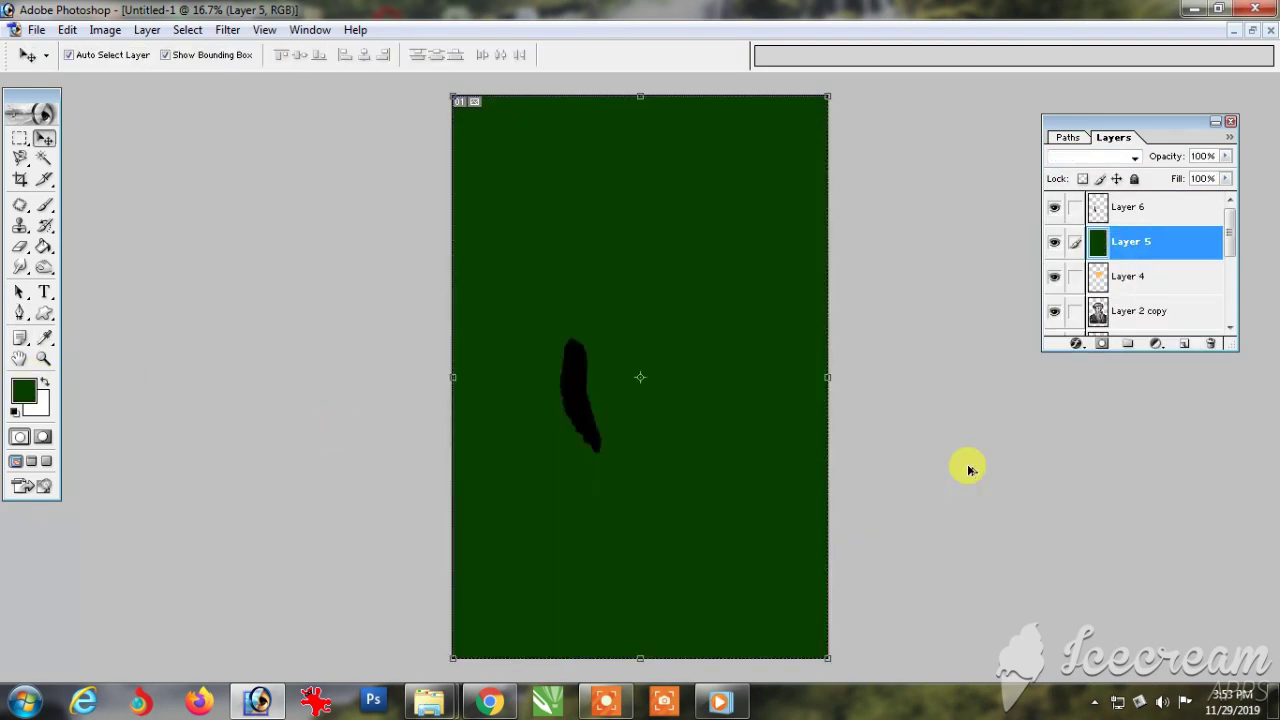
key(ctrl+z)
Step: Select the blue clothing area with the Magic Wand, refill it with dark green and blend the layer with Overlay
key(w)
click(771, 471)
key(alt+BackSpace)
key(ctrl+d)
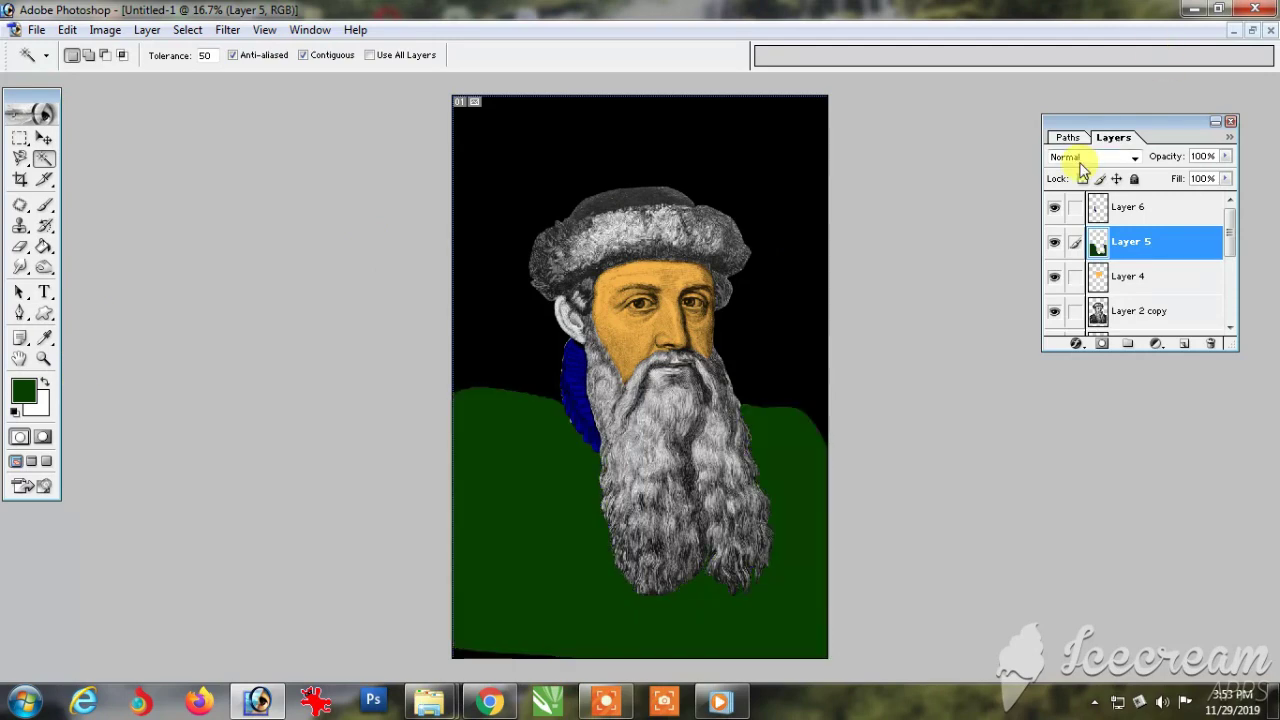
click(1093, 157)
click(1066, 287)
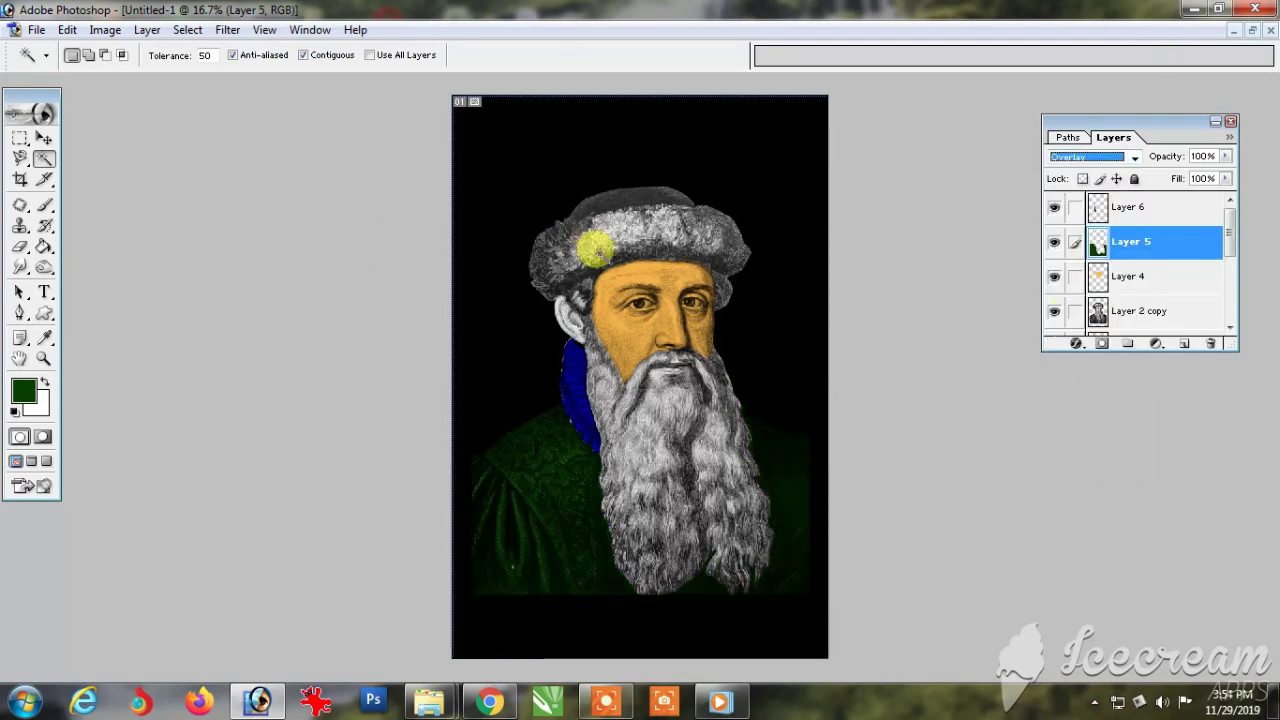
Step: Trace a closed Pen path around the dark crown of the hat above the fur brim
click(43, 360)
drag(476, 159, 804, 397)
drag(357, 98, 871, 330)
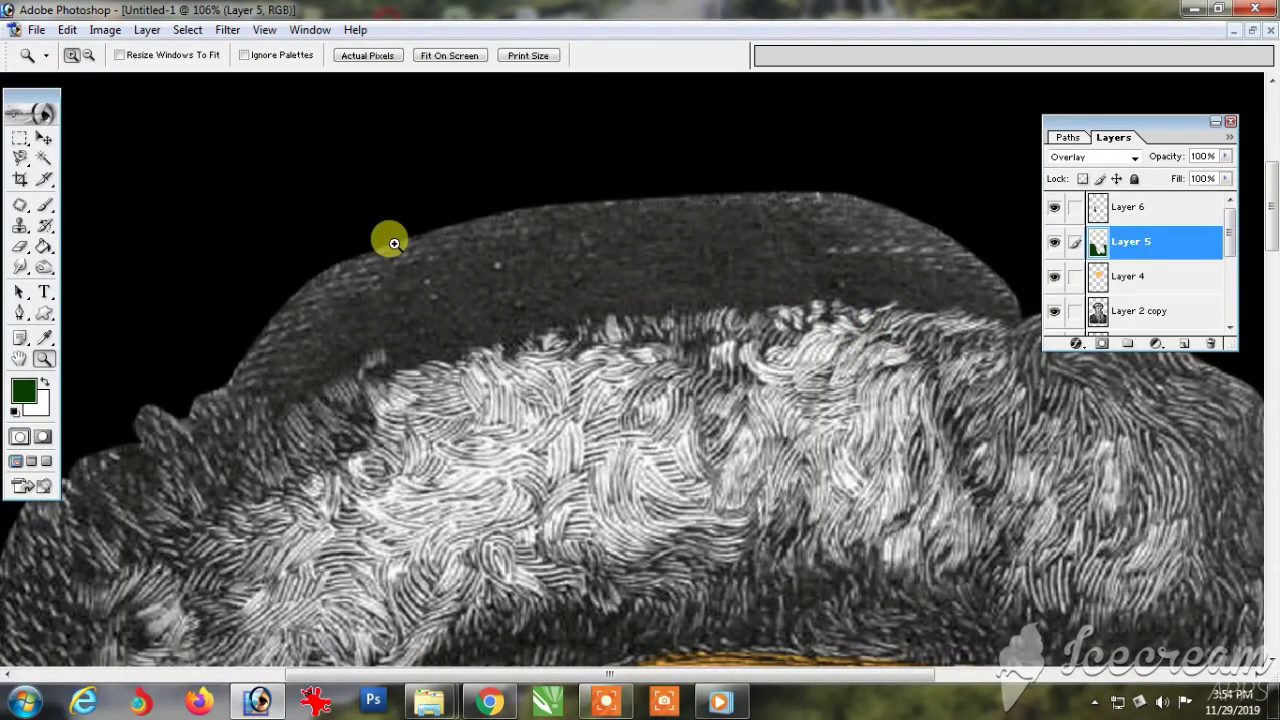
key(p)
click(228, 381)
drag(347, 266, 383, 252)
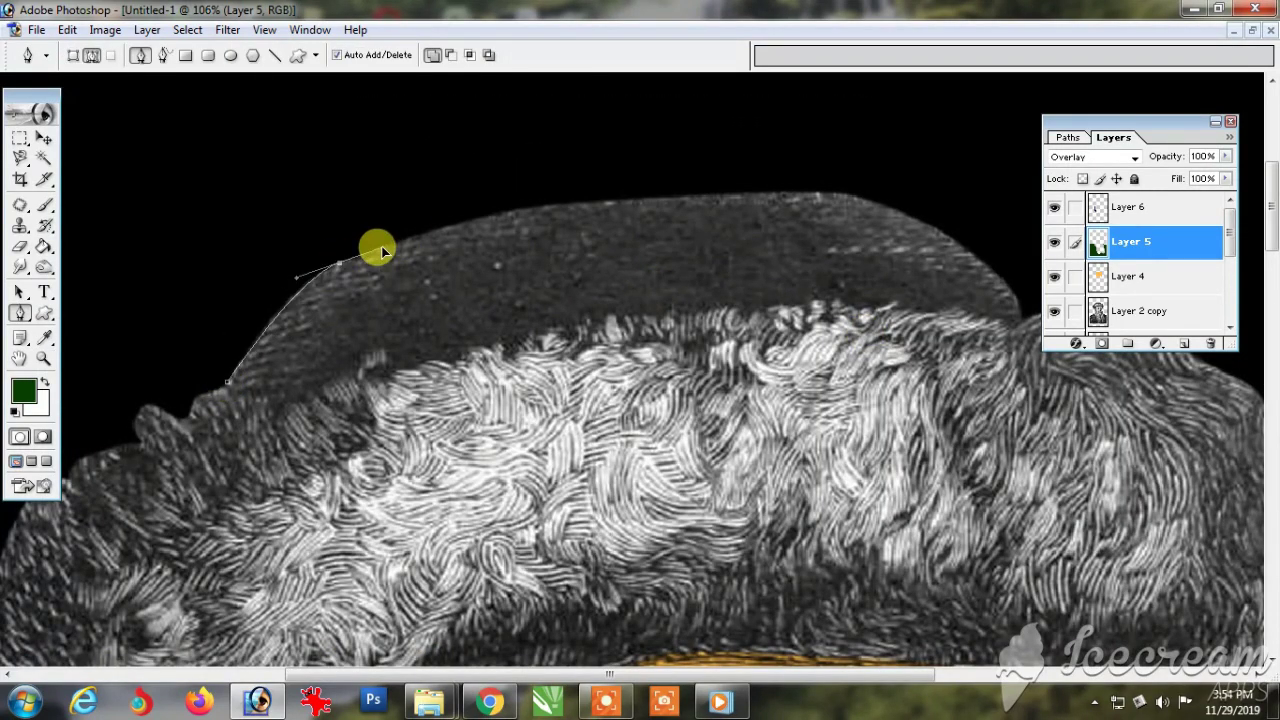
drag(520, 211, 560, 202)
drag(625, 200, 672, 202)
drag(773, 194, 797, 195)
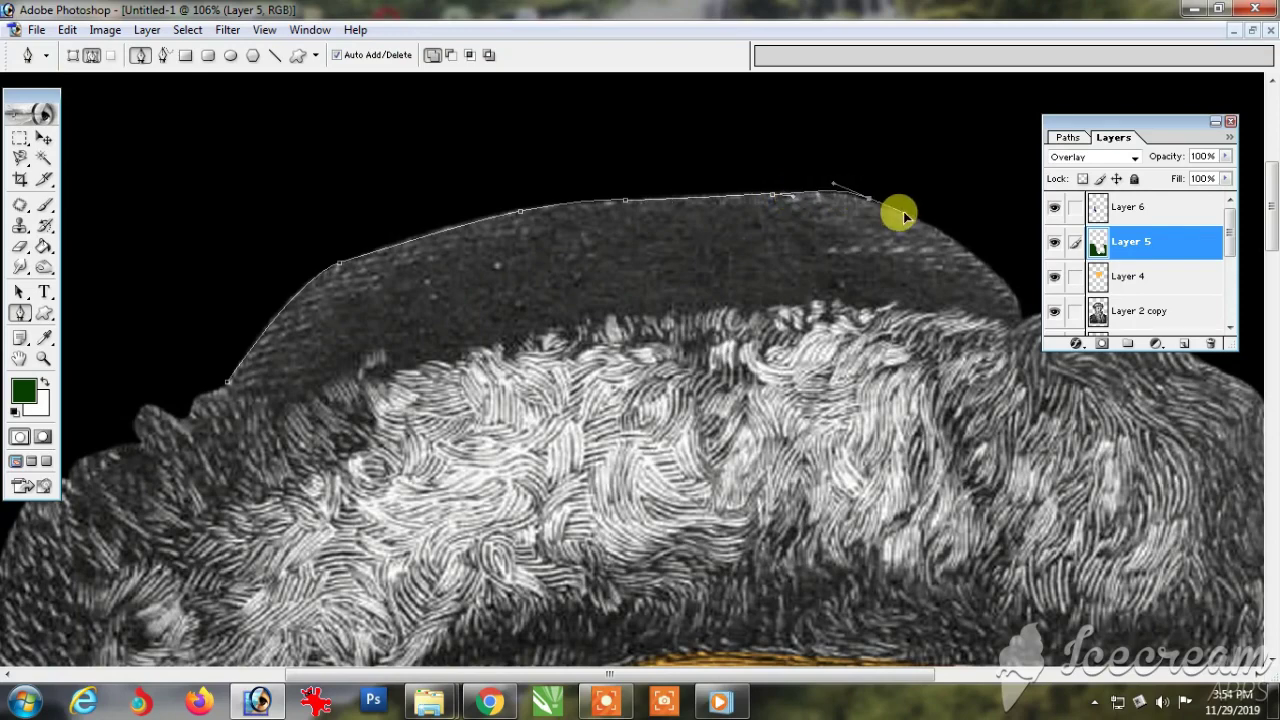
drag(985, 266, 1000, 286)
click(1021, 325)
drag(853, 310, 688, 311)
drag(547, 331, 497, 346)
drag(378, 376, 345, 384)
drag(291, 391, 262, 393)
click(228, 383)
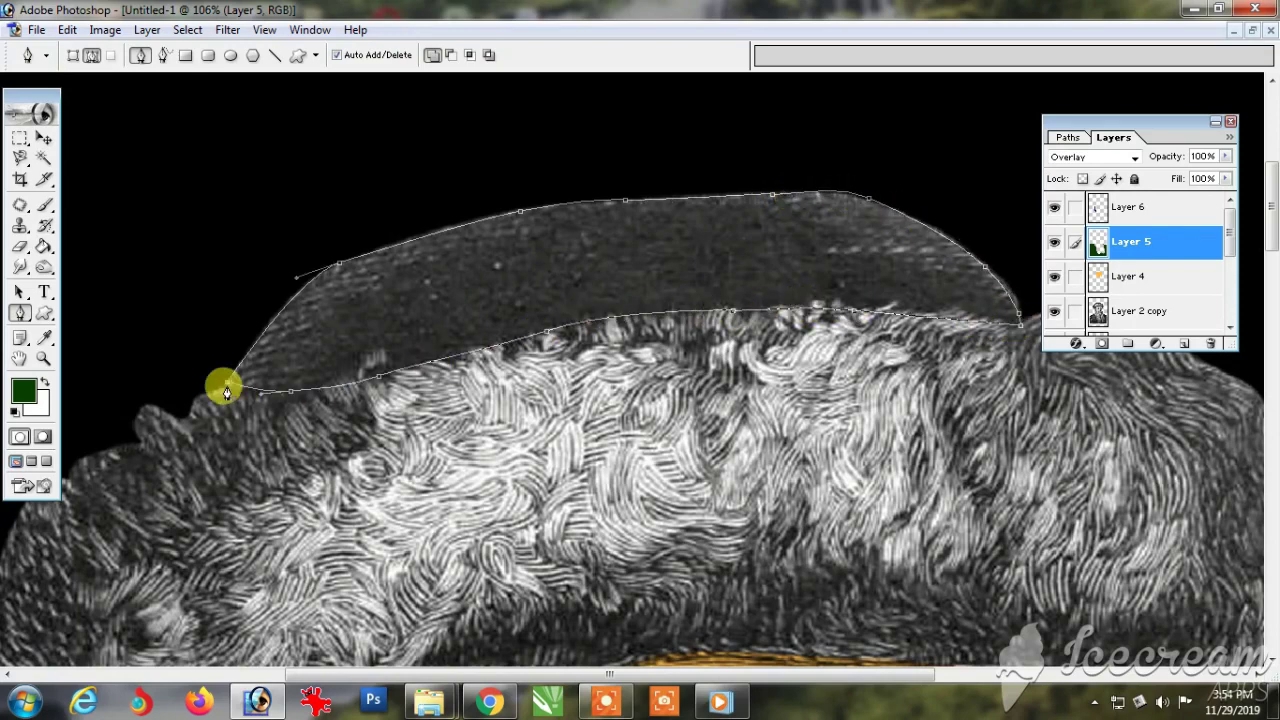
Step: Turn the hat crown path into a selection and fill it with dark navy blue on a new layer
key(ctrl+shift+n)
key(Return)
key(ctrl+minus)
key(ctrl+minus)
key(ctrl+minus)
key(ctrl+minus)
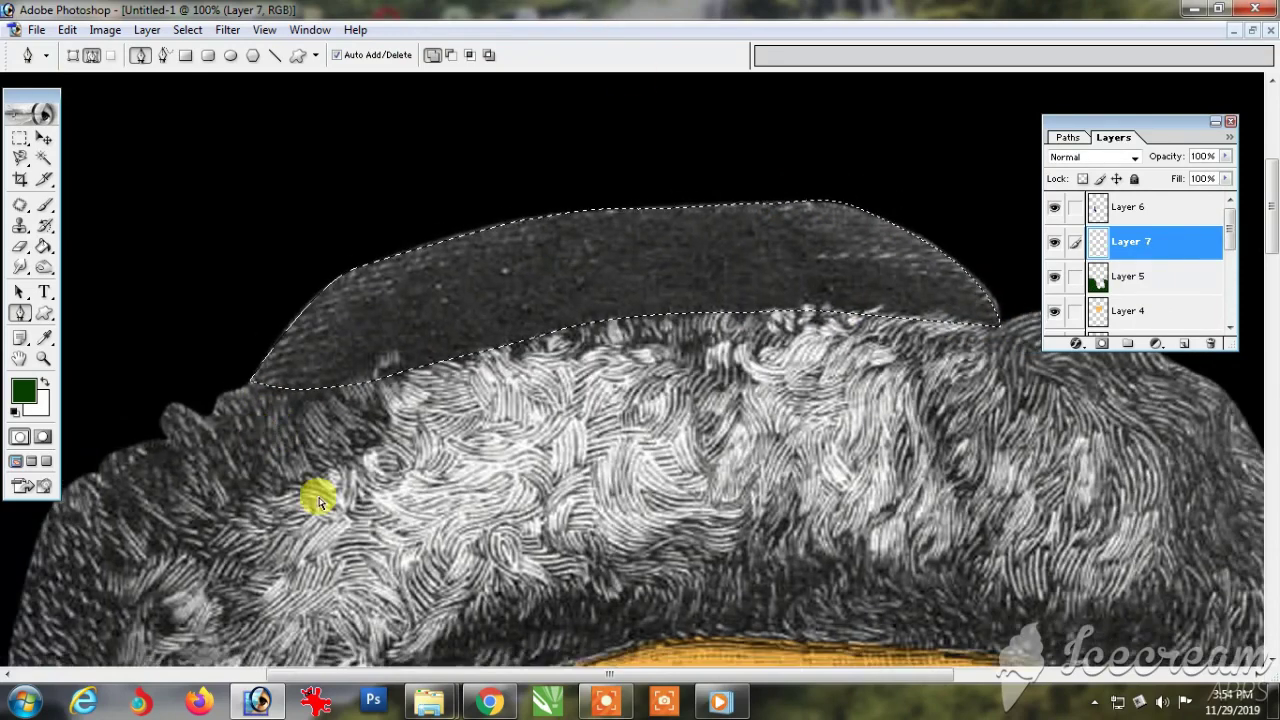
click(24, 390)
click(503, 603)
key(Return)
key(alt+BackSpace)
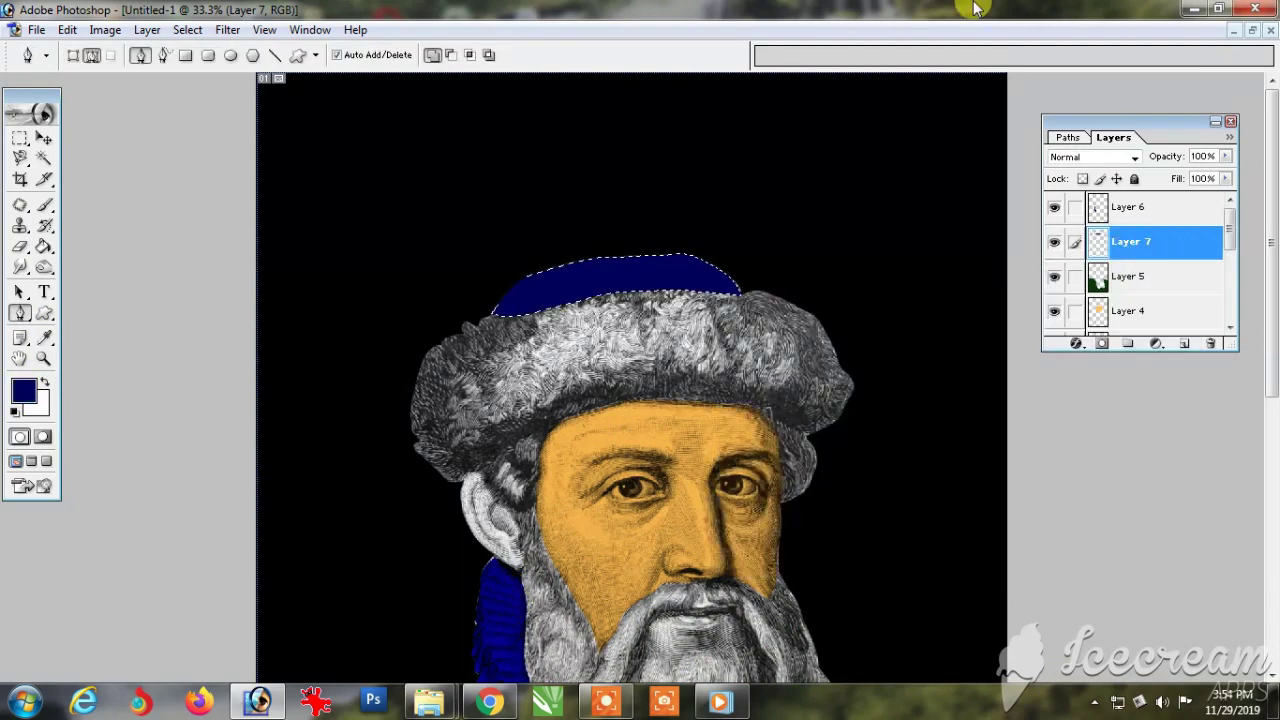
Step: Try several blend modes on the navy hat crown layer, including Pin Light and Screen, and settle on Overlay
click(1134, 157)
click(1090, 318)
scroll(1100, 165, down, 8)
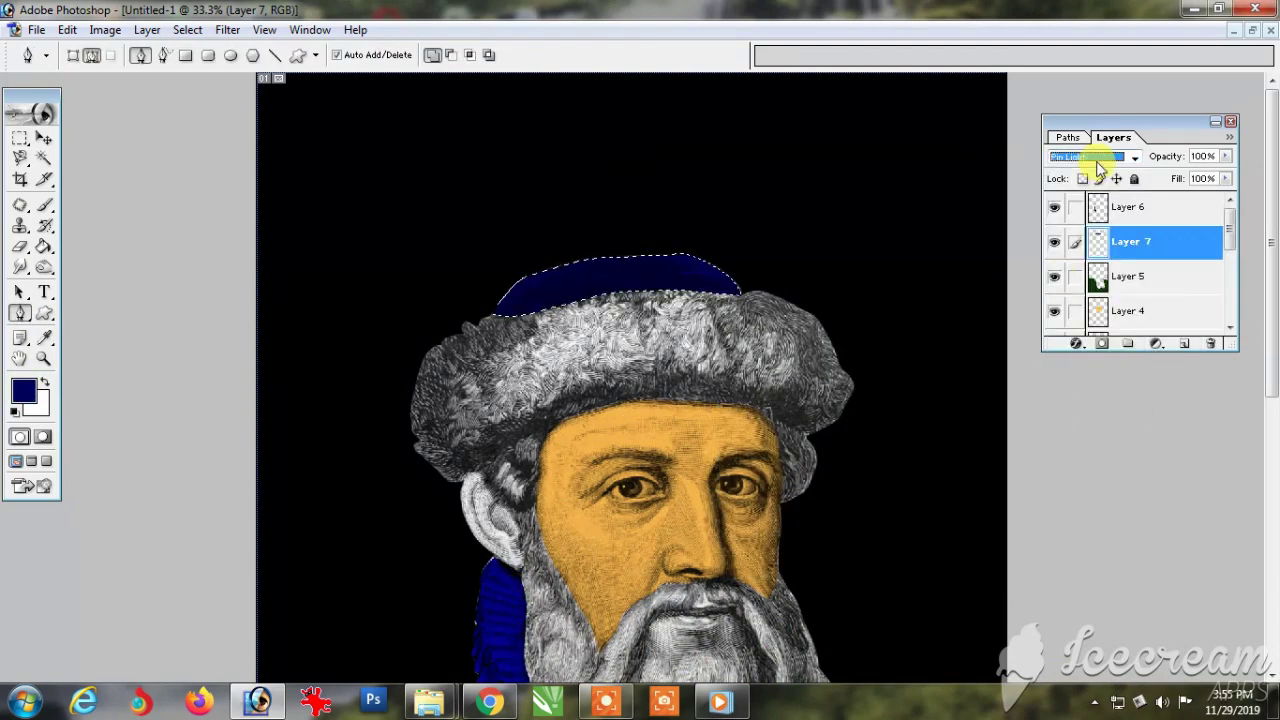
scroll(1098, 166, up, 9)
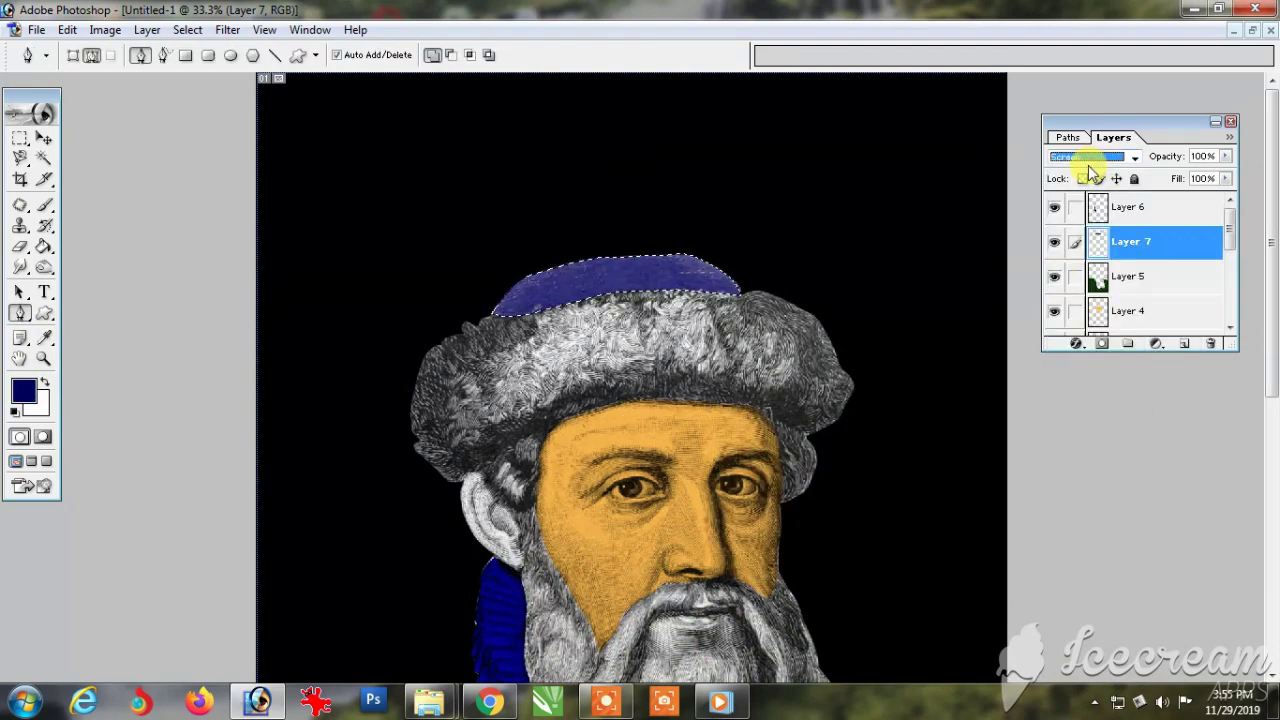
scroll(1090, 165, down, 3)
key(v)
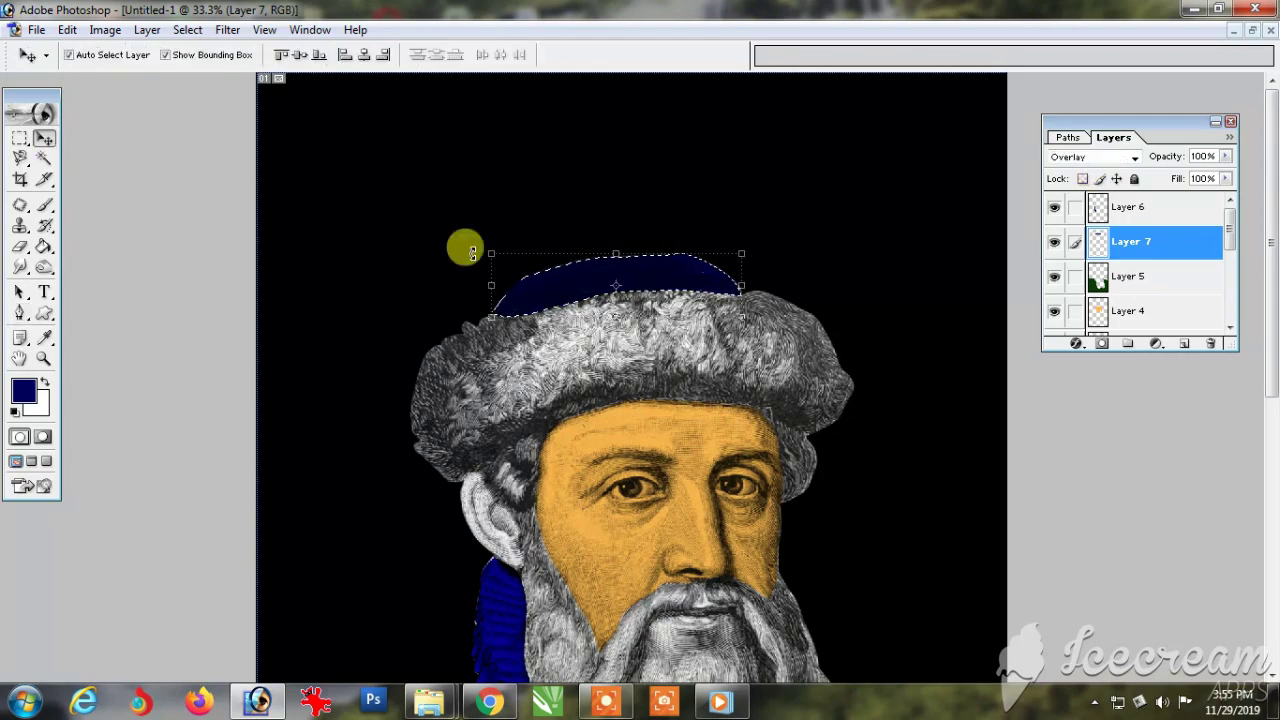
Step: Trace a closed Pen path around the ear between the hair and the black background
scroll(666, 320, down, 5)
key(z)
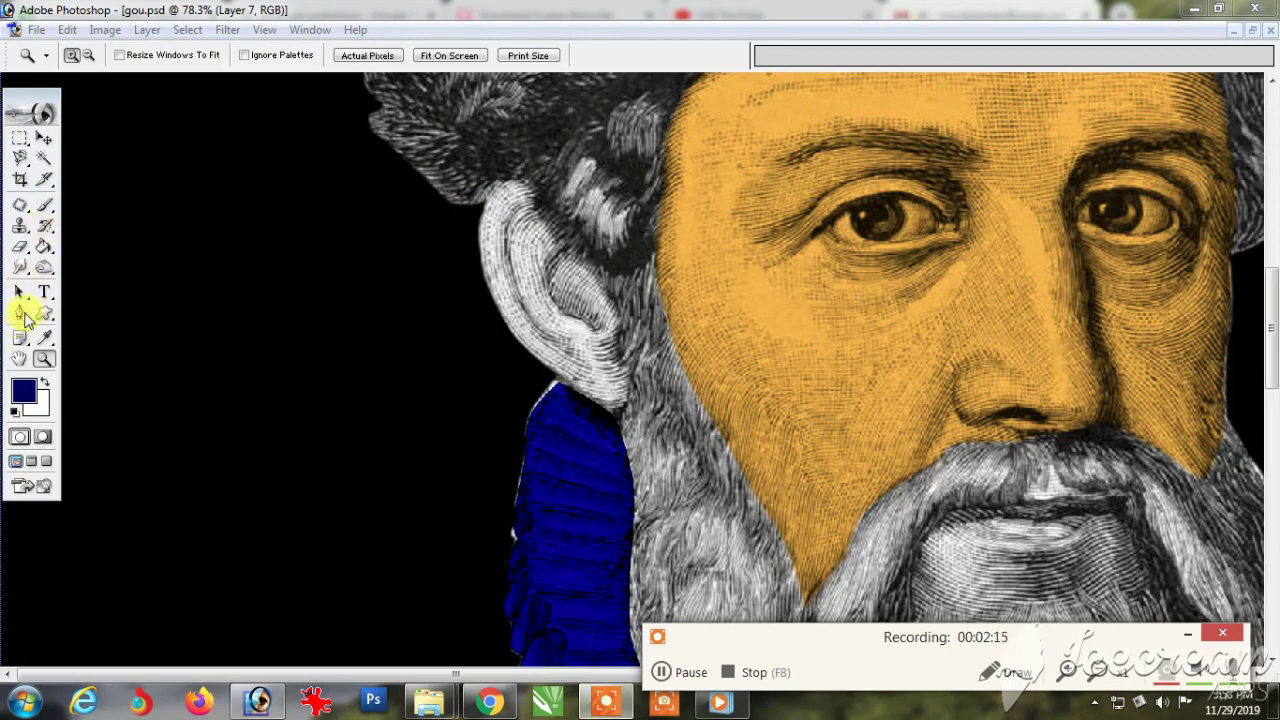
click(516, 186)
key(p)
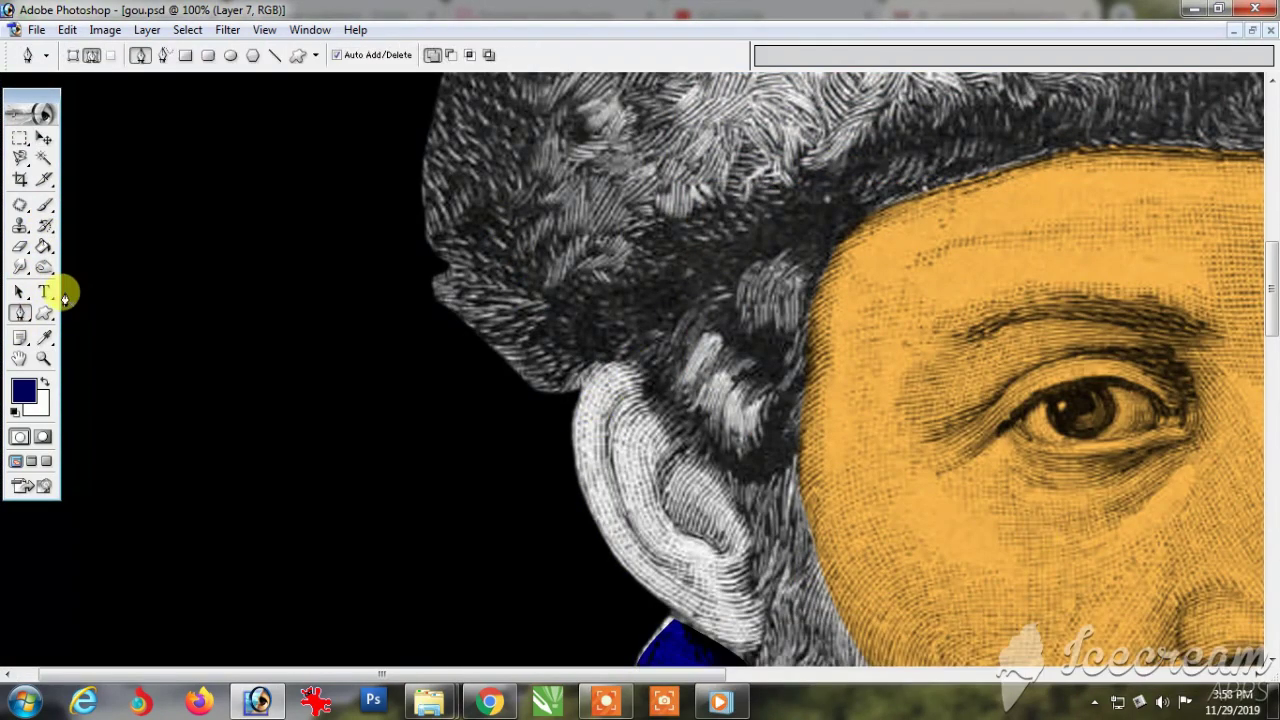
drag(633, 374, 411, 224)
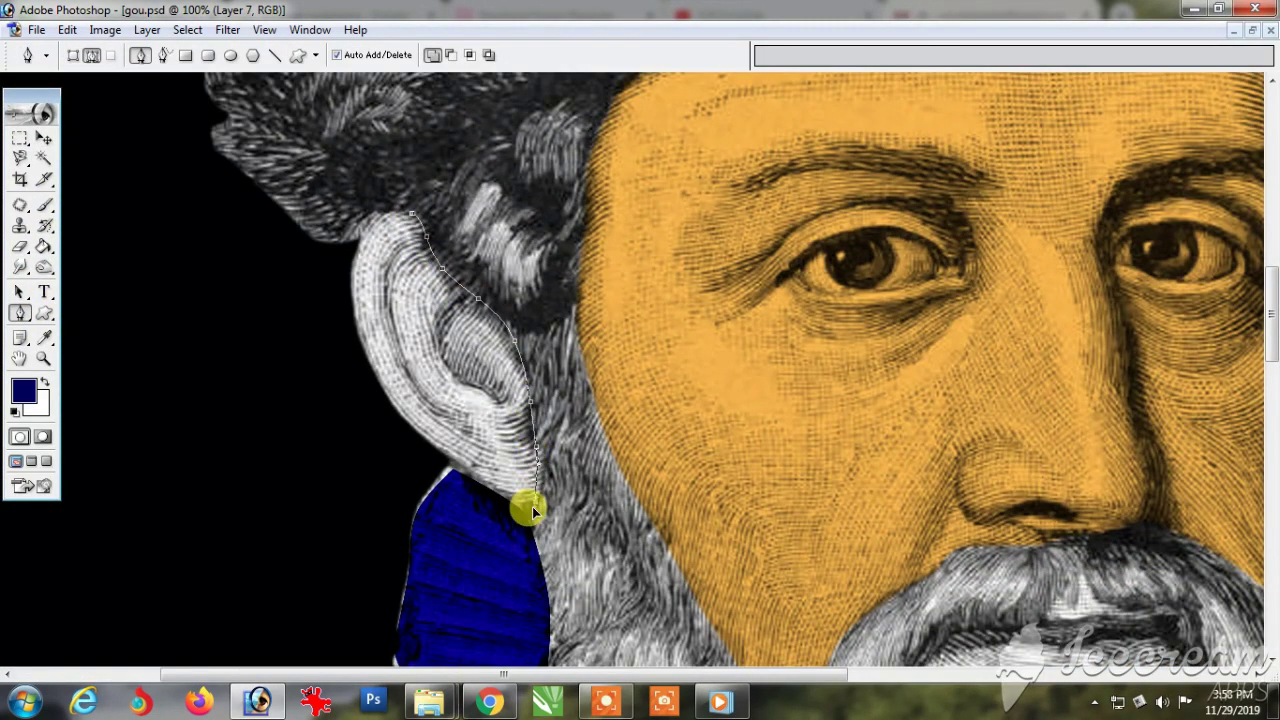
click(431, 448)
drag(352, 320, 355, 268)
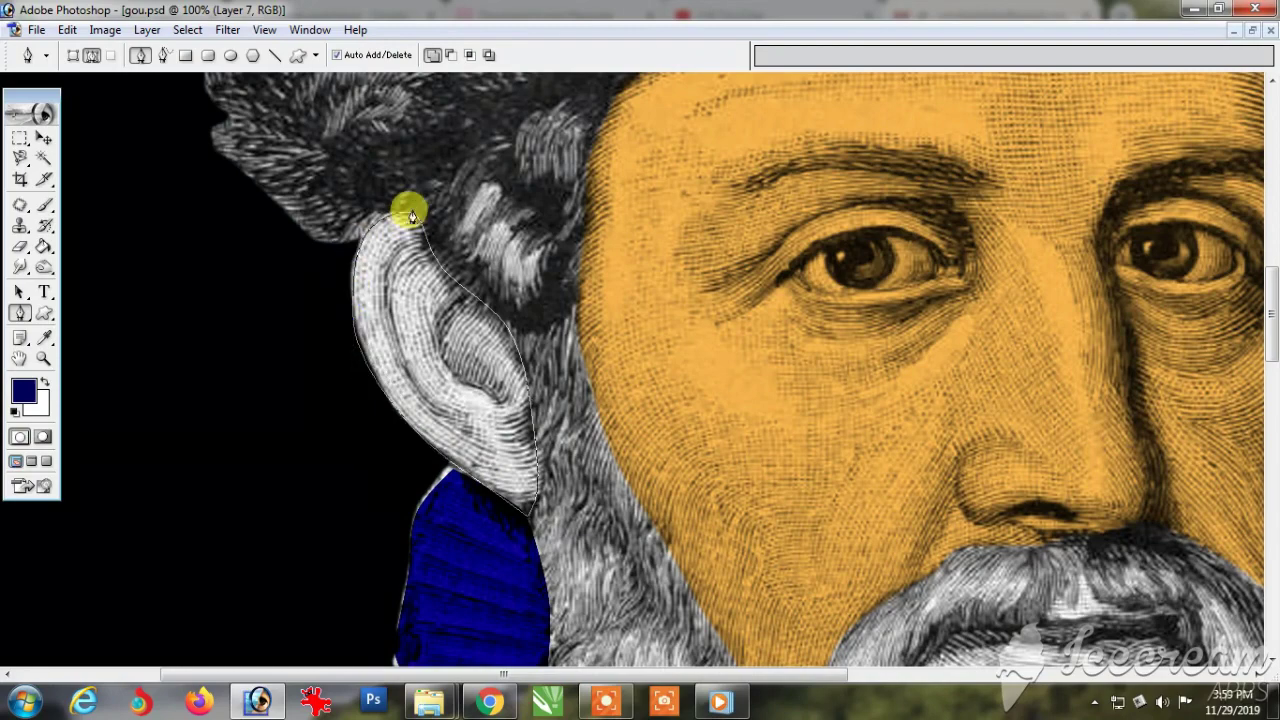
Step: Turn the ear path into a selection and fill it on a new layer with a brightened orange sampled from the face
key(ctrl+Return)
key(ctrl+shift+n)
key(Return)
click(23, 390)
click(658, 384)
click(911, 320)
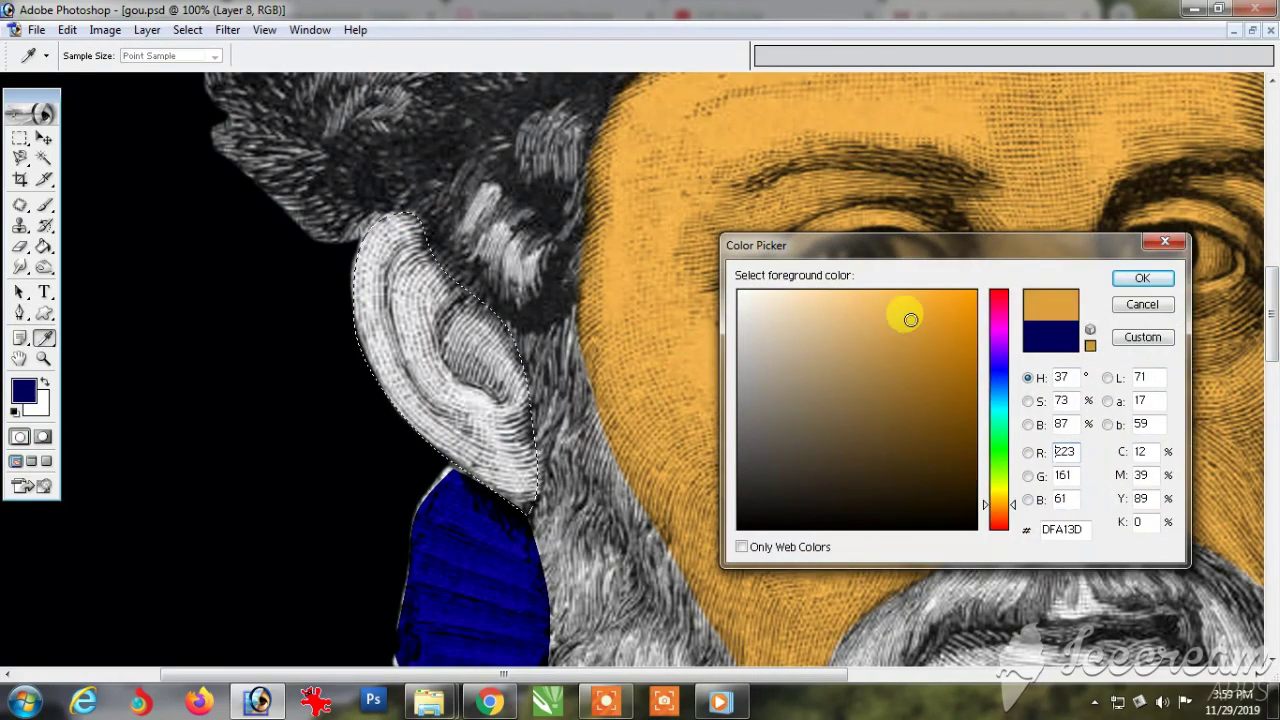
drag(911, 320, 911, 287)
key(Return)
key(alt+BackSpace)
Step: Show the layer list, set the orange ear layer's blend mode to Multiply and clear the selection
click(310, 30)
click(332, 365)
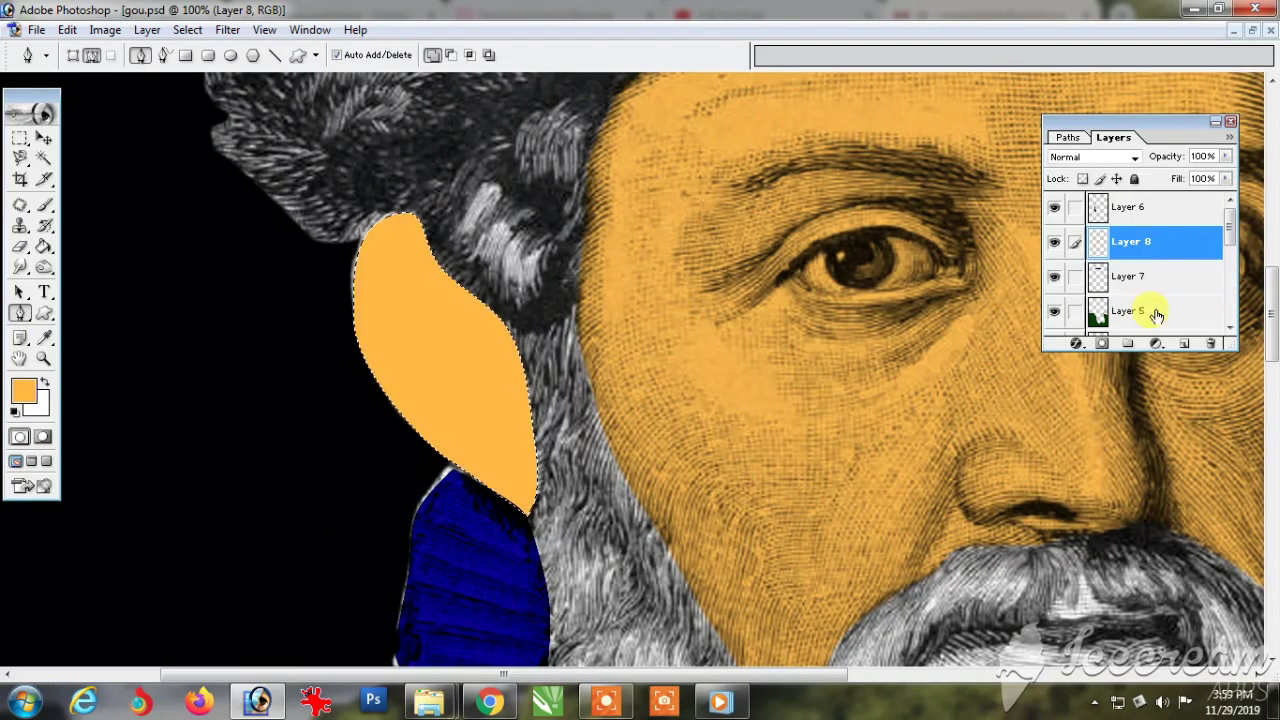
click(1093, 157)
click(1075, 211)
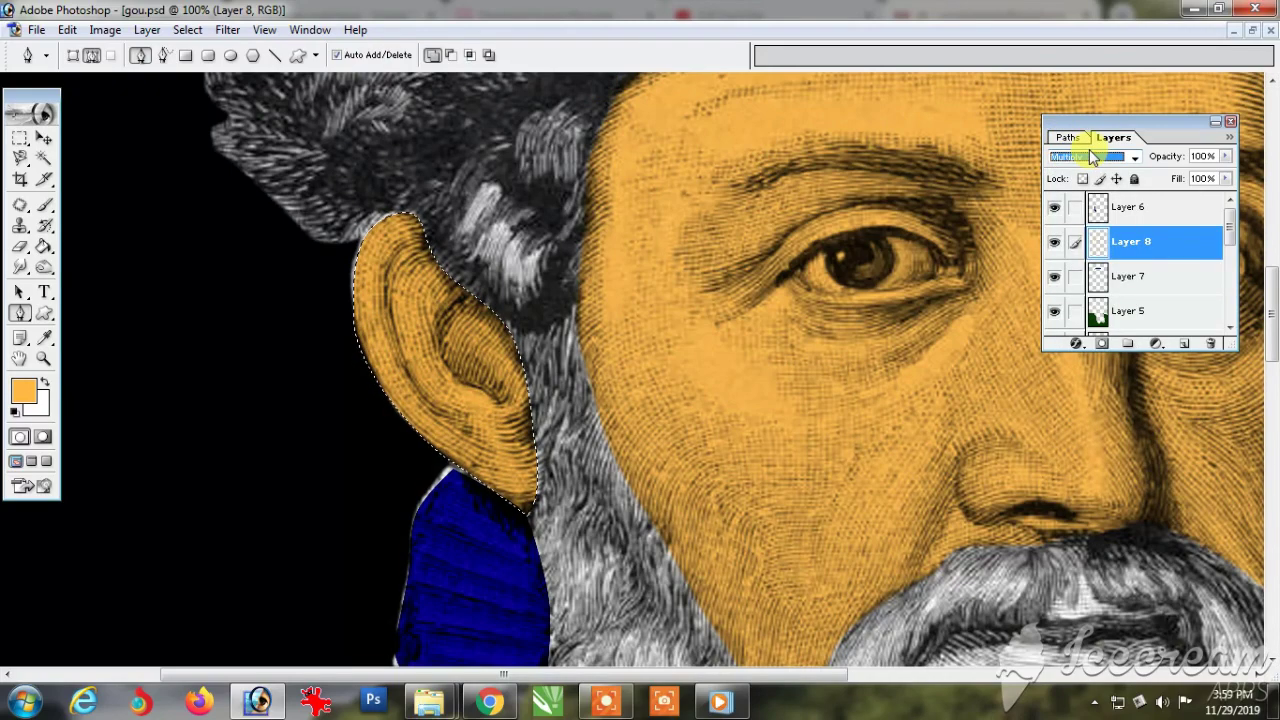
key(ctrl+d)
key(v)
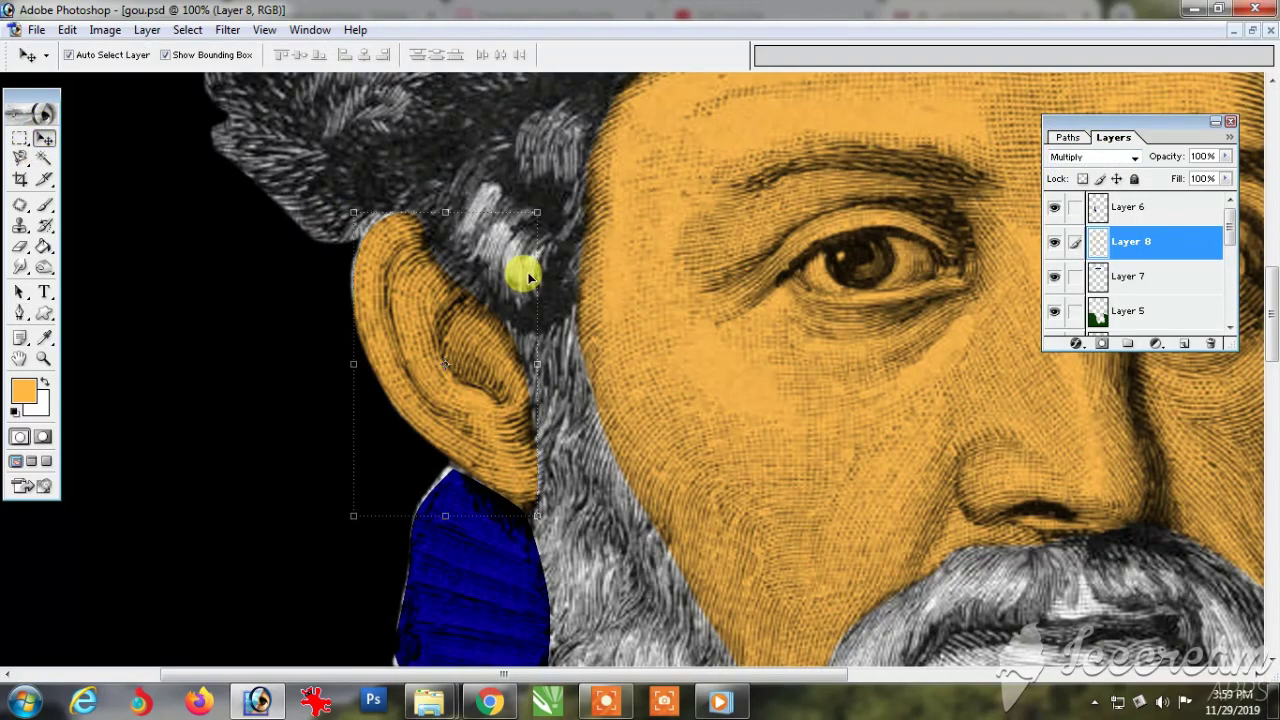
Step: Trace a Pen path around the lips and chin between the mustache and the beard and turn it into a selection
key(ctrl+minus)
key(ctrl+minus)
key(ctrl+minus)
key(ctrl+minus)
drag(666, 470, 630, 376)
key(z)
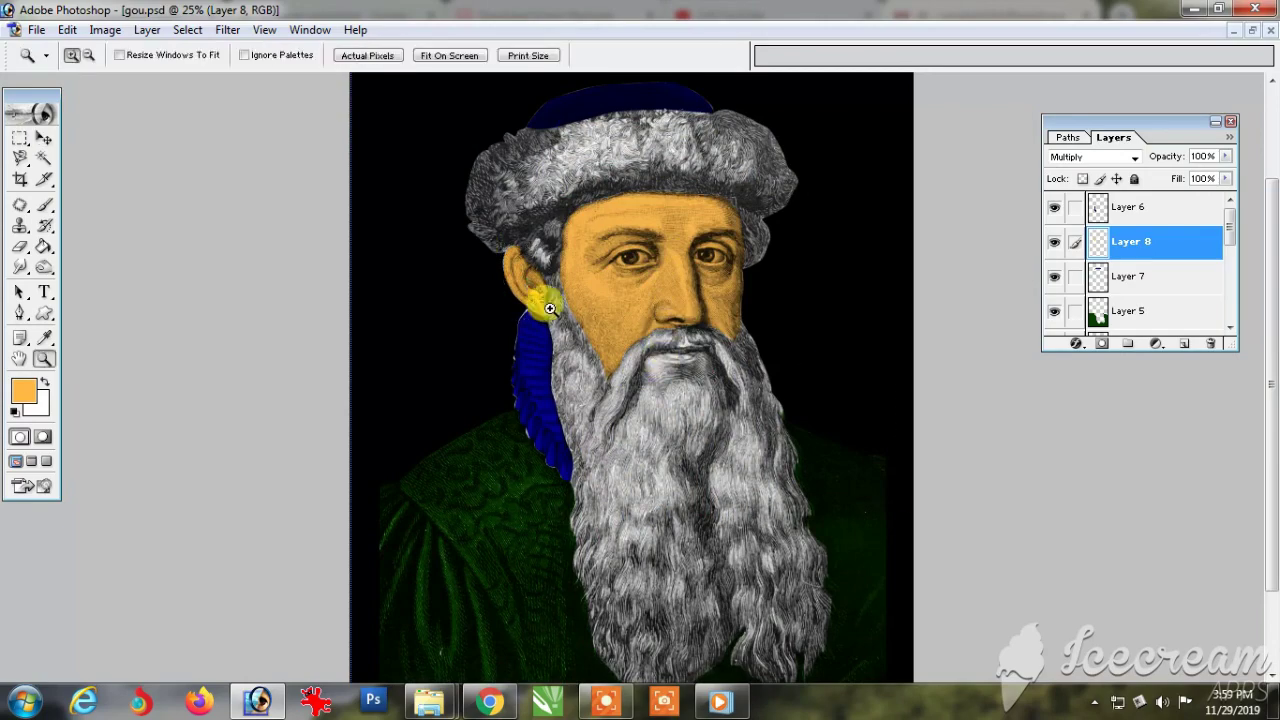
drag(550, 308, 882, 490)
key(p)
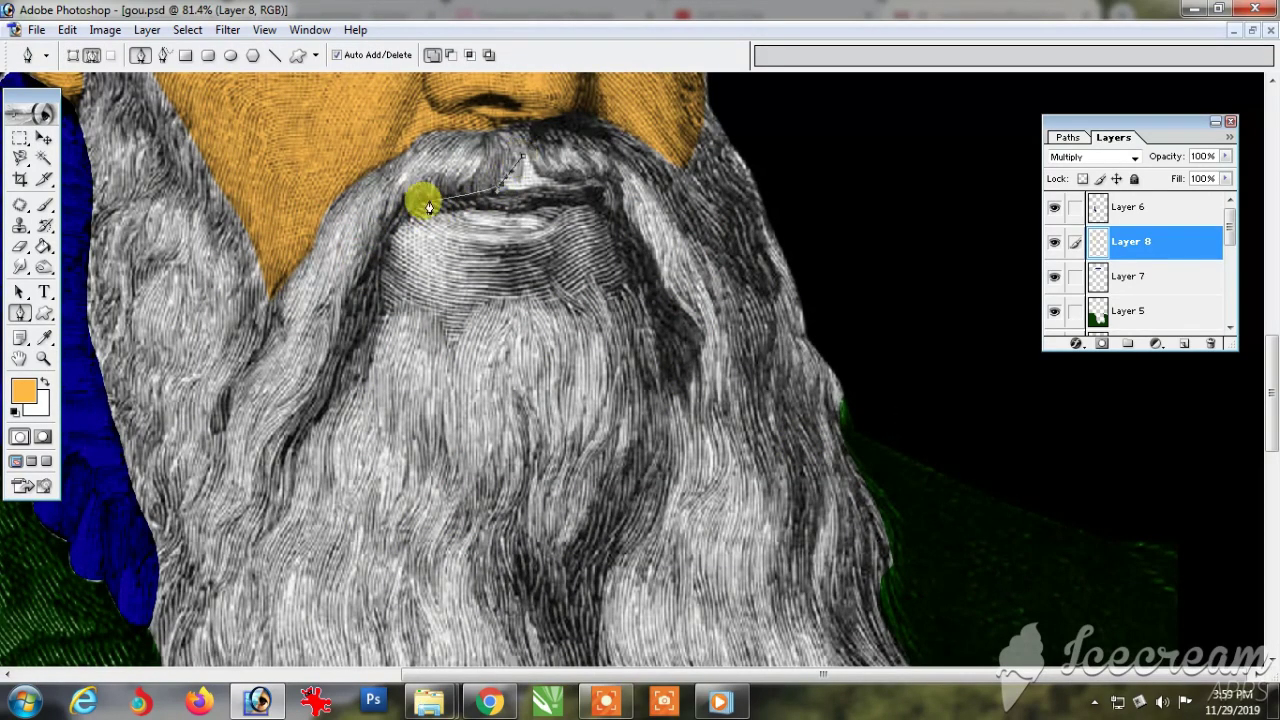
click(430, 313)
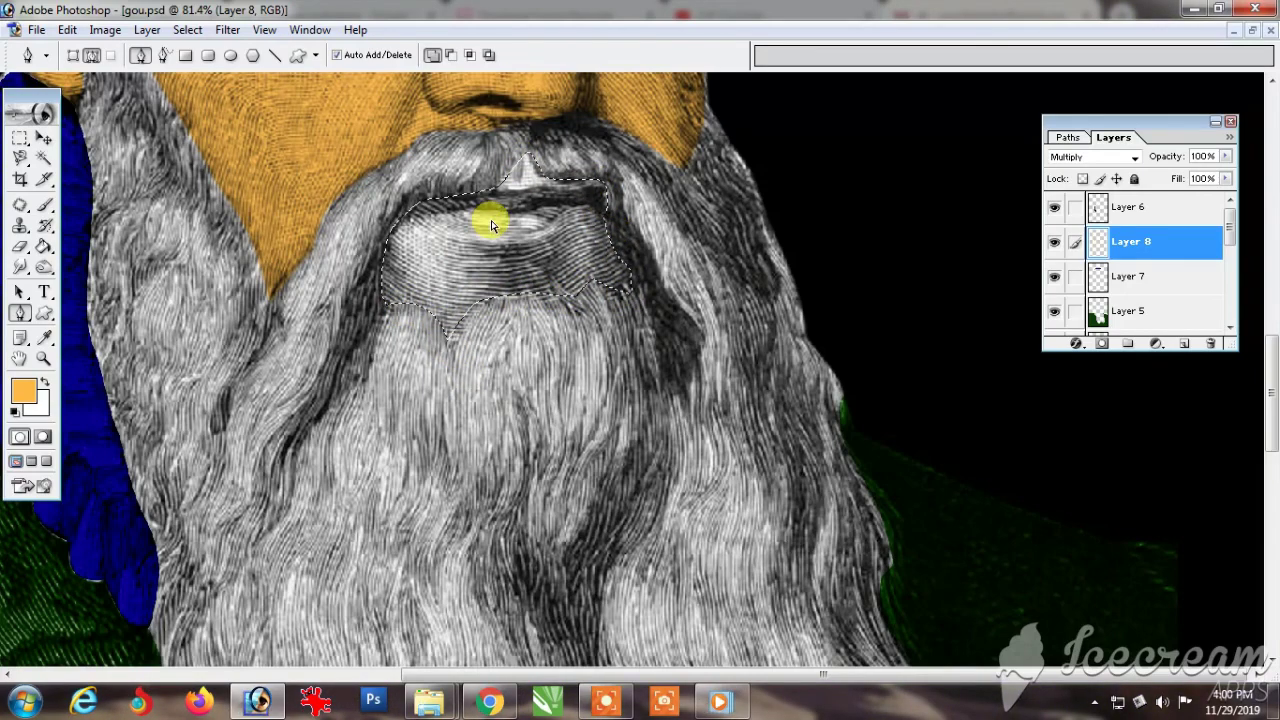
Step: Fill the mouth and chin selection with the current orange on a new layer
key(ctrl+shift+n)
key(Return)
key(alt+BackSpace)
Step: Try blend modes on the orange mouth and chin layer, settle on Multiply and clear the selection
click(1085, 157)
key(Down)
key(Down)
key(Down)
key(Down)
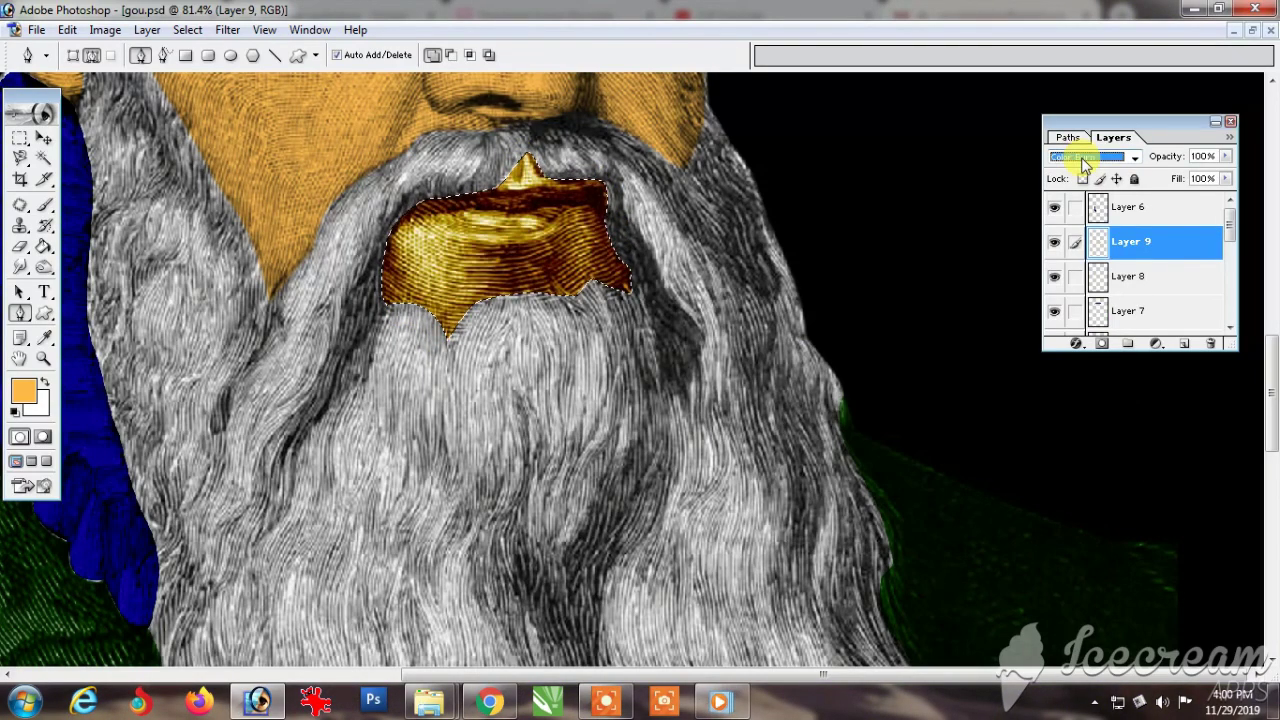
key(Up)
key(ctrl+d)
key(ctrl+minus)
key(ctrl+minus)
key(ctrl+minus)
key(ctrl+minus)
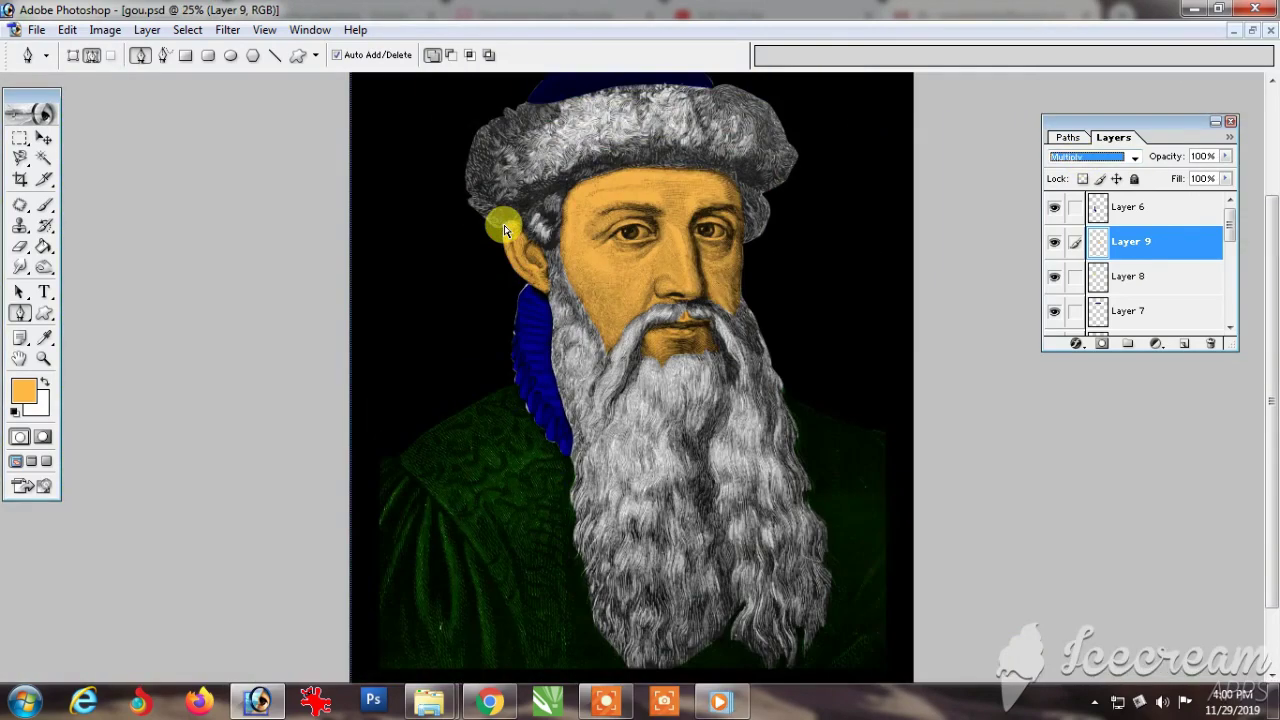
Step: Start a Pen path at the blue crown's left end and trace down the fur hat's left edge
key(ctrl+minus)
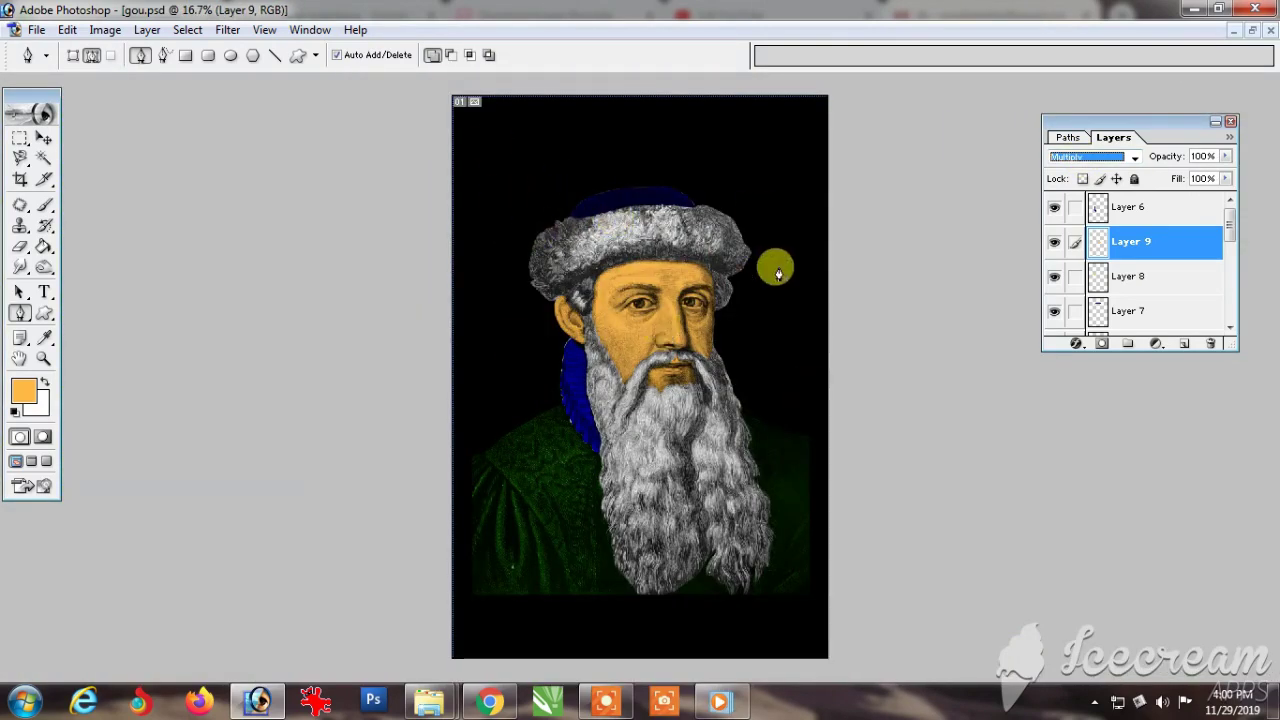
key(ctrl+plus)
key(ctrl+plus)
key(ctrl+plus)
key(ctrl+plus)
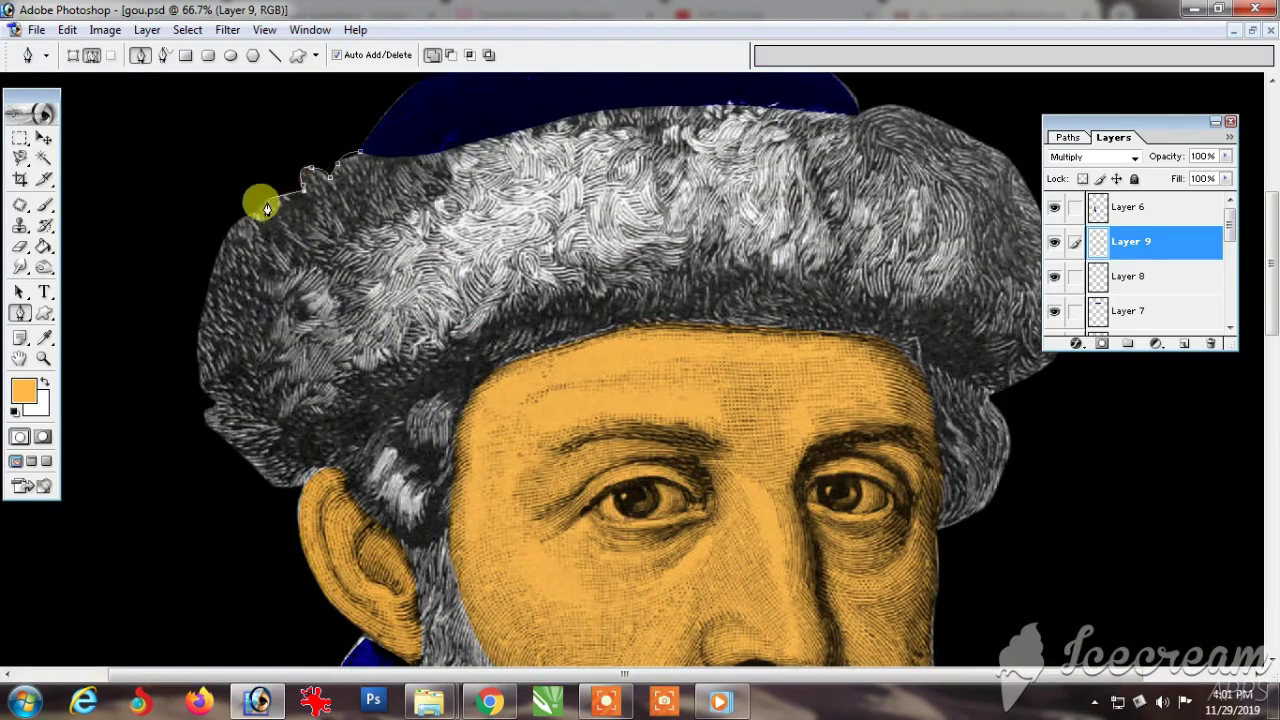
click(196, 355)
click(204, 384)
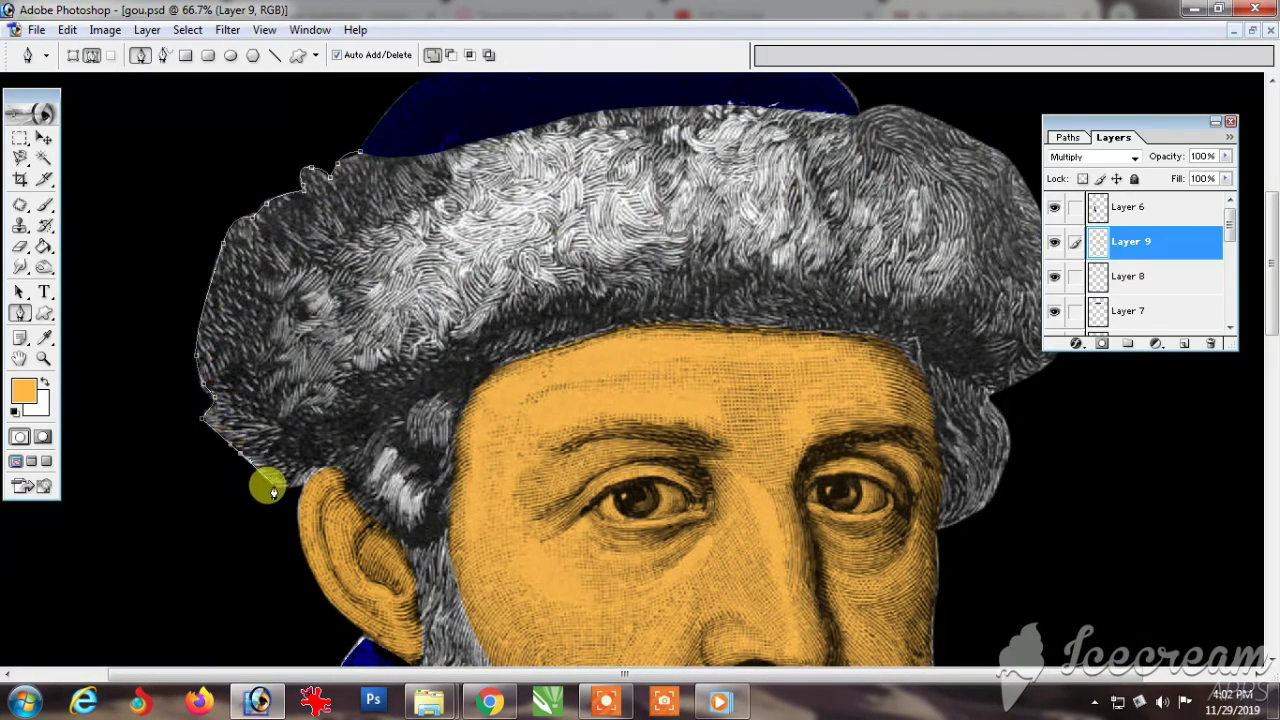
Step: Continue the Pen path past the ear and down the beard's left edge along the ruff and coat
drag(412, 562, 418, 588)
drag(423, 654, 355, 318)
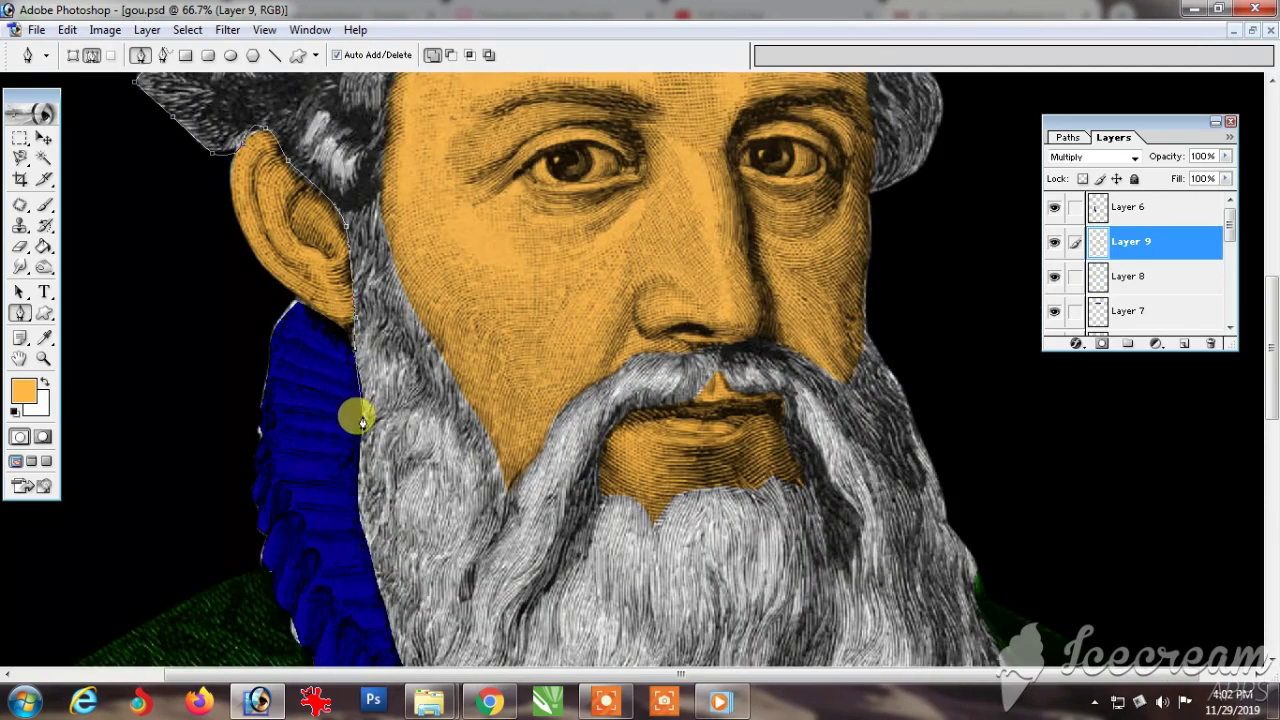
scroll(355, 510, down, 3)
scroll(340, 360, down, 2)
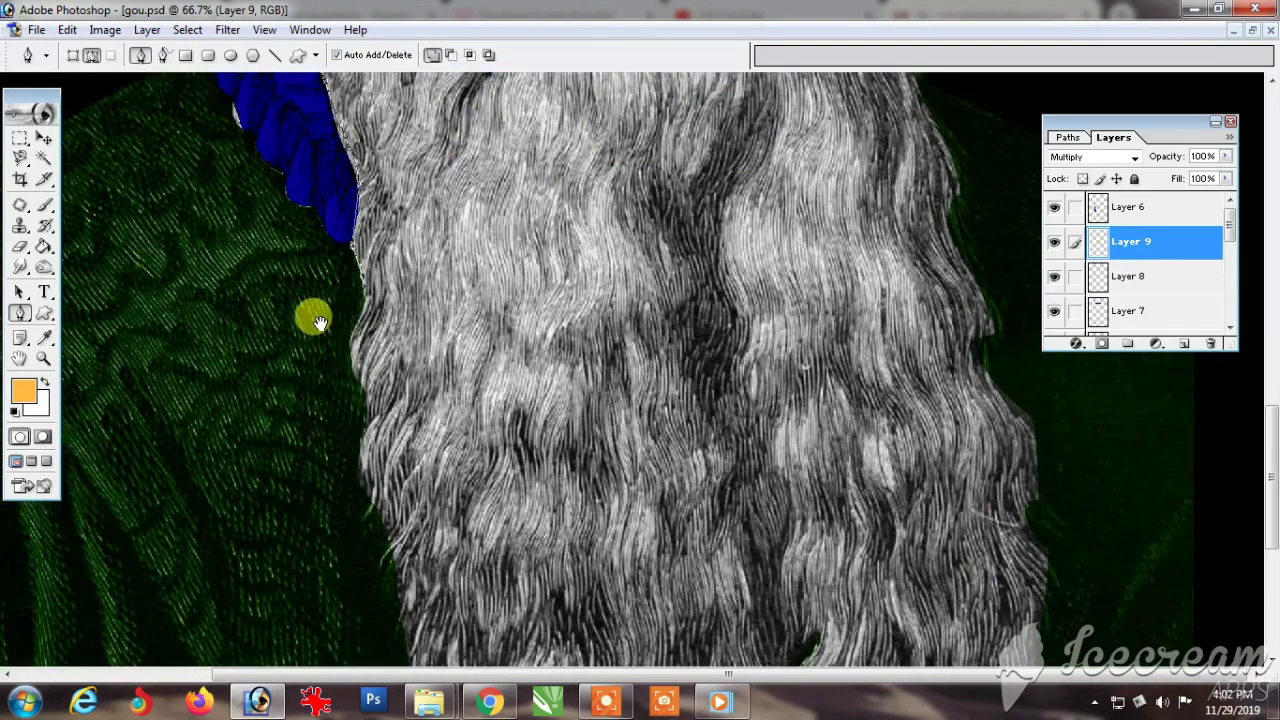
click(361, 387)
click(360, 458)
click(378, 510)
scroll(378, 510, down, 2)
click(401, 424)
click(447, 553)
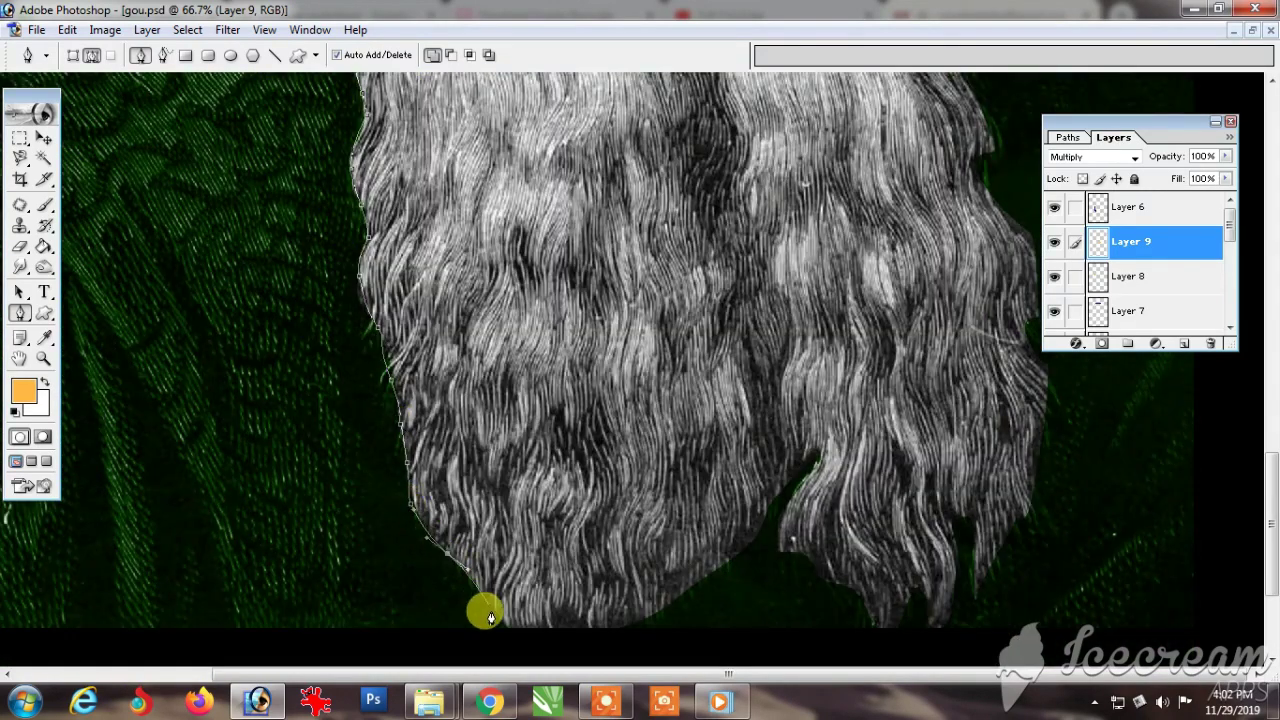
Step: Continue the Pen path around the beard's bottom tips, including the gap between its two main strands
drag(522, 633, 549, 637)
drag(634, 625, 643, 617)
click(756, 541)
click(775, 498)
click(811, 448)
click(785, 555)
click(818, 560)
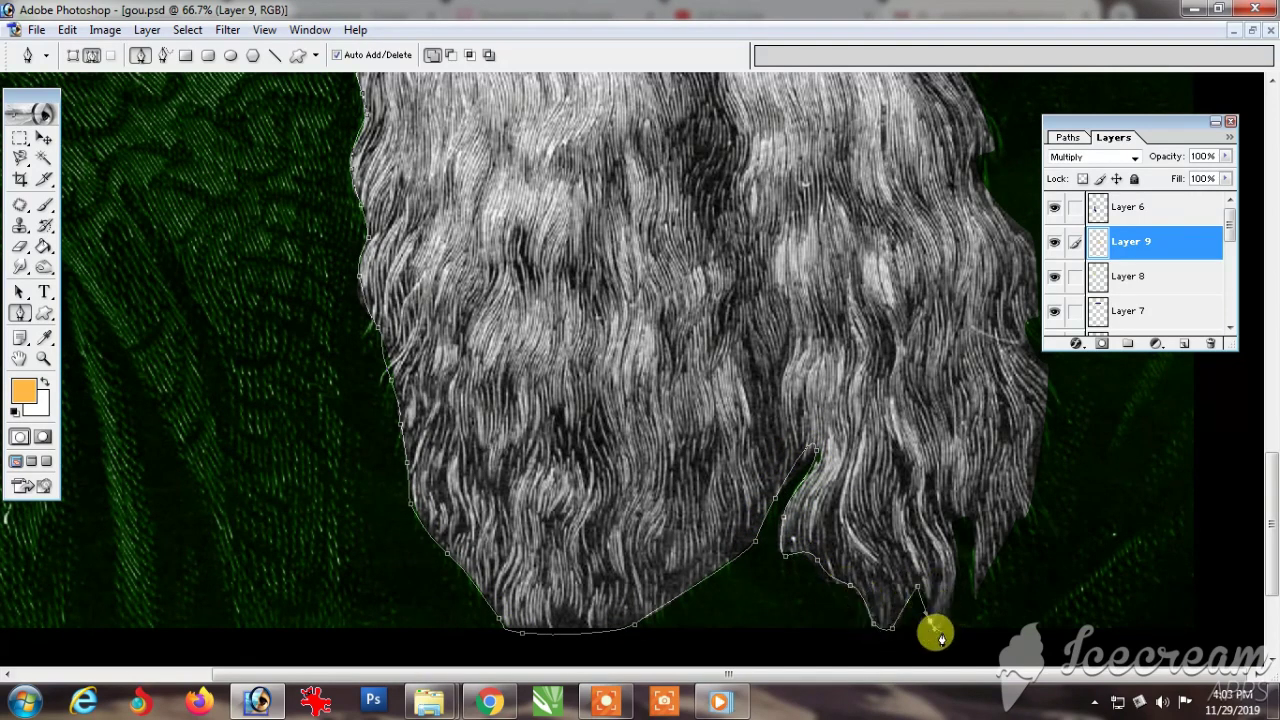
click(947, 518)
click(969, 517)
click(976, 583)
click(1022, 509)
Step: Continue the Pen path up the beard's right edge to the right cheek
scroll(1023, 491, up, 2)
drag(1047, 524, 1043, 490)
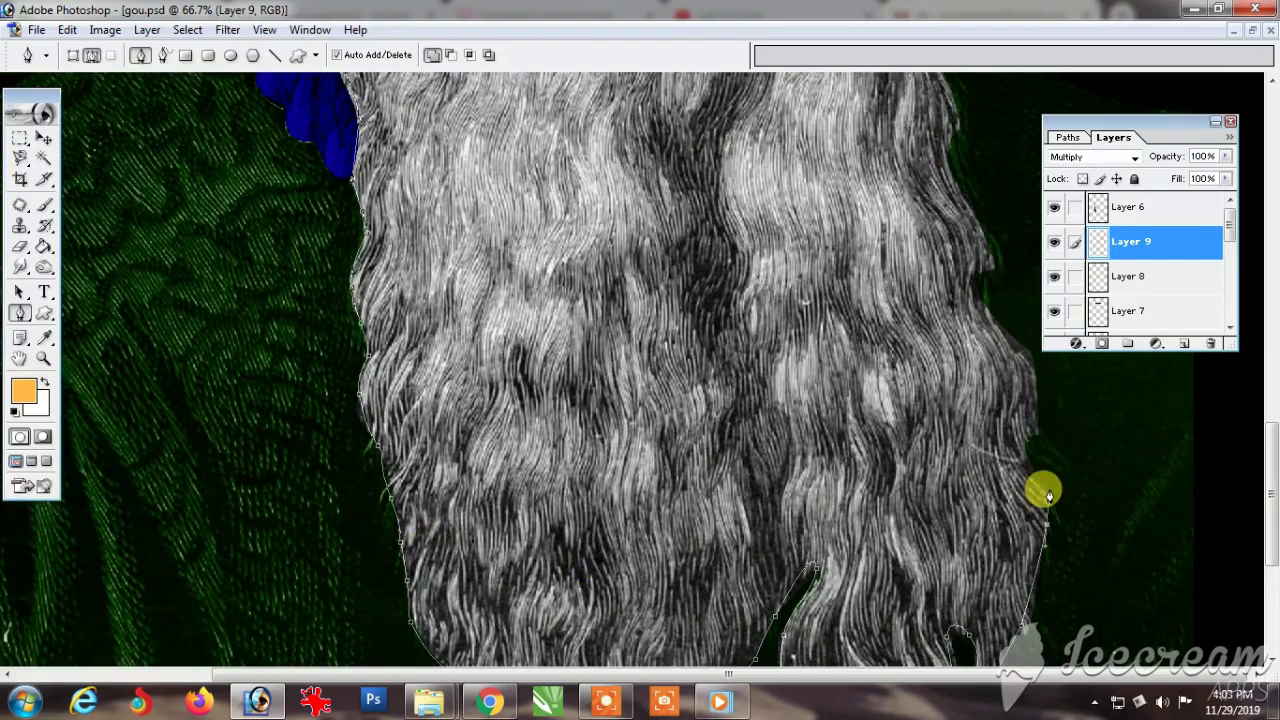
click(1035, 384)
click(999, 311)
drag(980, 231, 969, 213)
click(948, 169)
click(961, 130)
scroll(959, 112, up, 7)
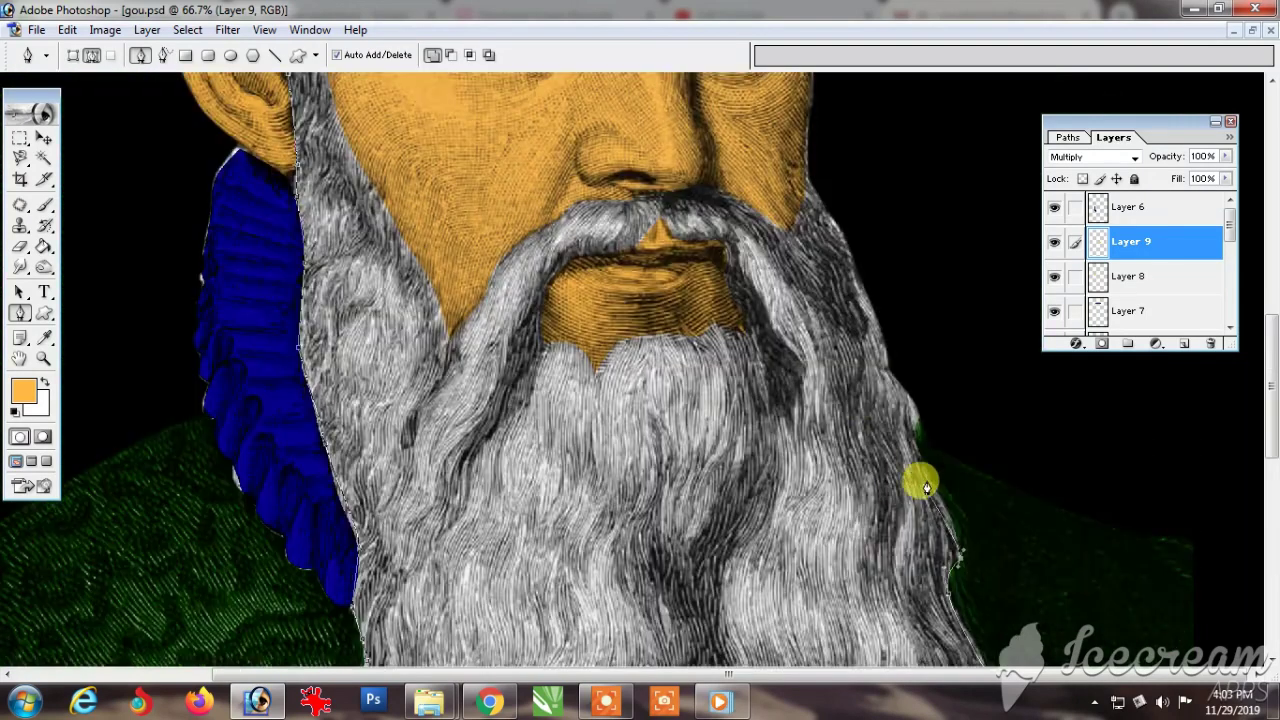
click(914, 455)
drag(918, 418, 918, 401)
drag(846, 241, 840, 226)
click(808, 172)
Step: Continue the Pen path along the mustache's upper edge, up the left side of the face and across the forehead
scroll(807, 175, up, 3)
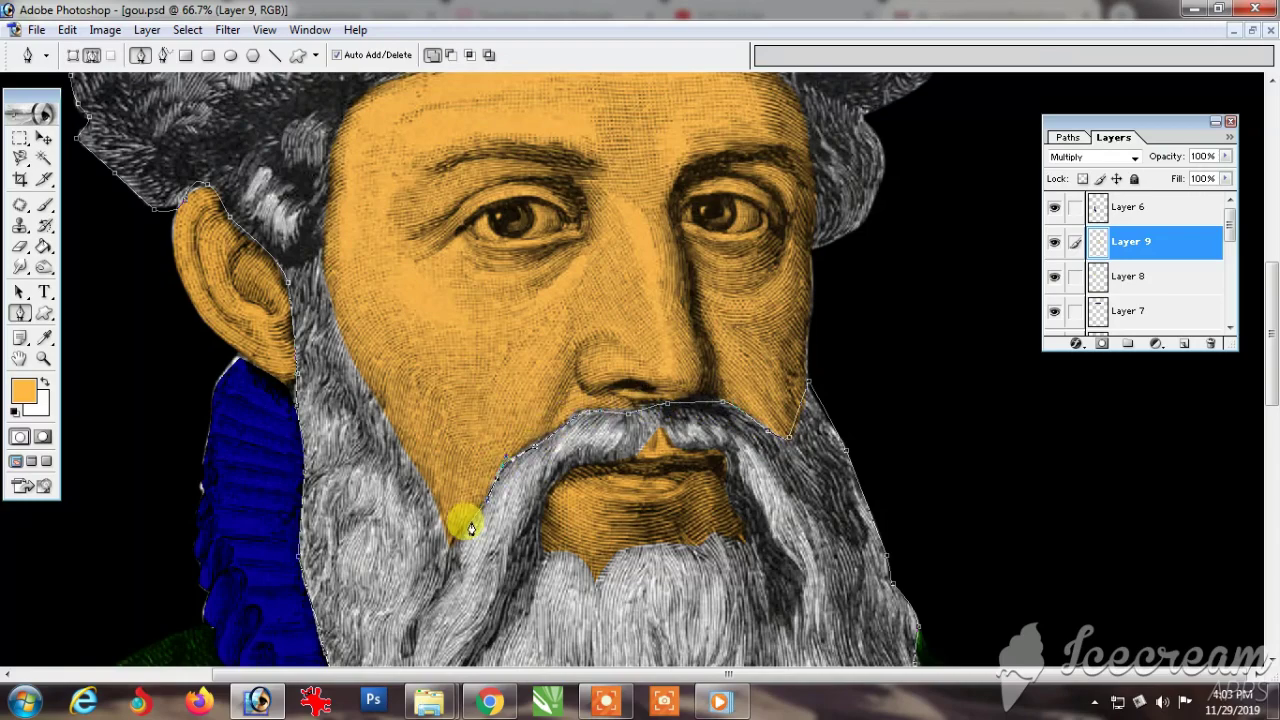
drag(325, 295, 320, 220)
scroll(315, 220, up, 2)
click(380, 210)
drag(484, 182, 510, 178)
drag(550, 175, 562, 174)
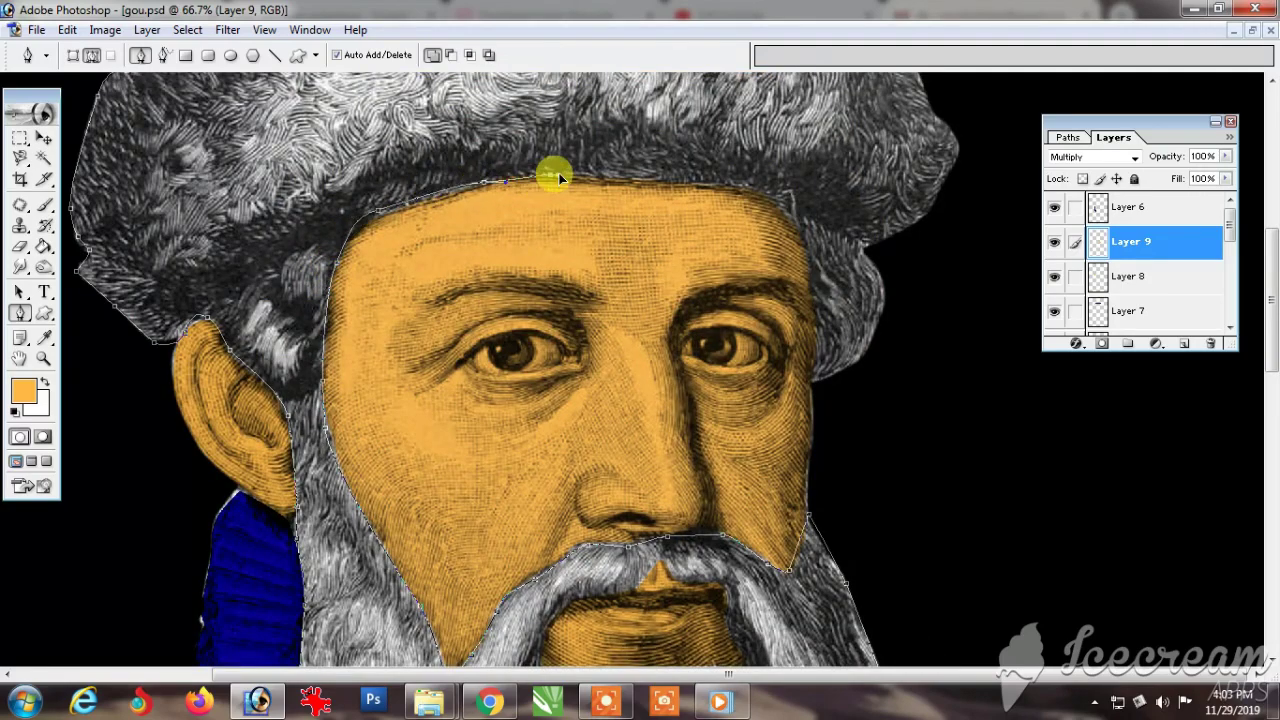
click(633, 180)
drag(740, 187, 766, 201)
Step: Continue the Pen path around the hair tuft beside the right temple and up the fur hat's right outline
click(816, 316)
click(818, 372)
key(ctrl+z)
drag(865, 358, 869, 347)
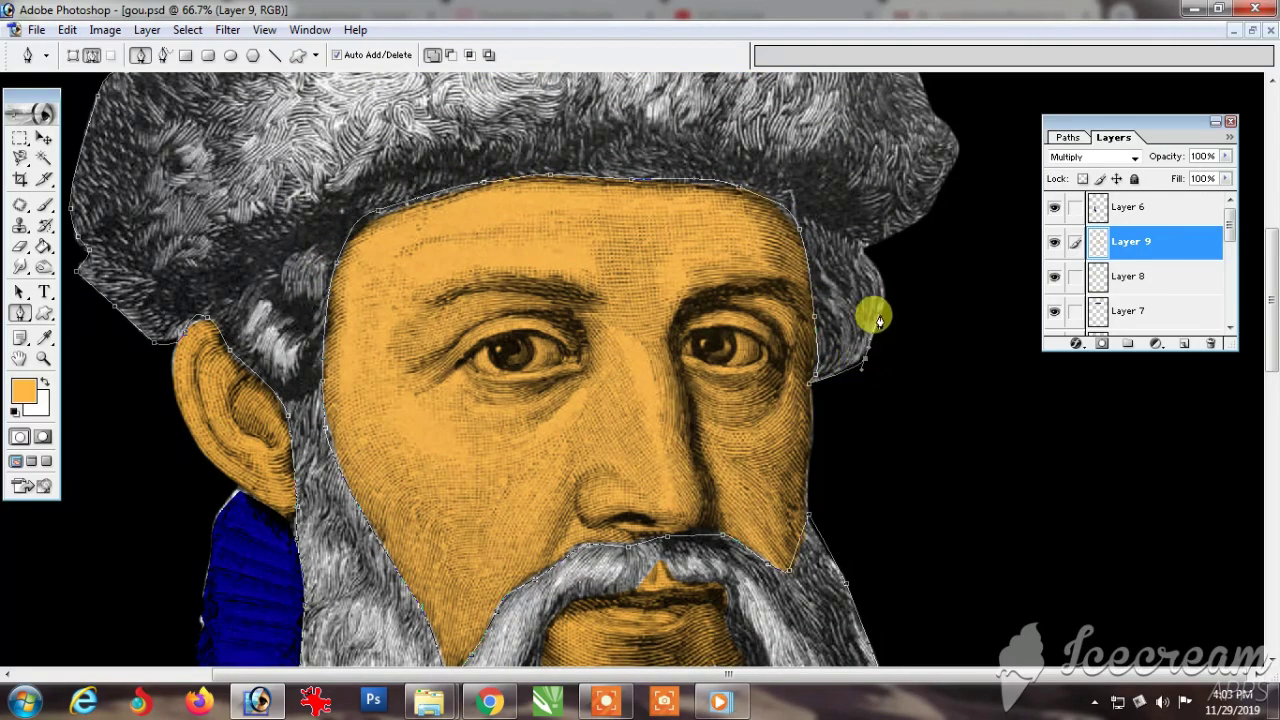
scroll(928, 222, up, 2)
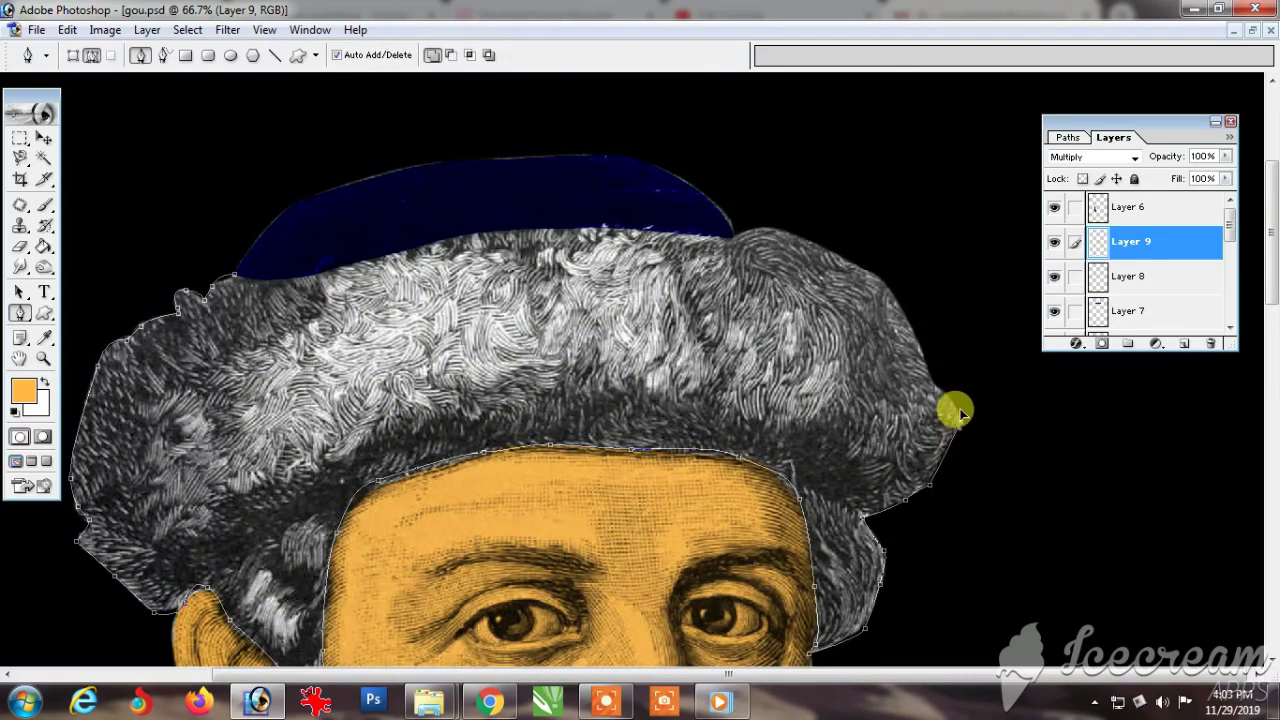
drag(898, 308, 873, 278)
drag(790, 231, 738, 232)
key(ctrl+z)
Step: Trace the fur hat's upper edge below the blue crown, close the path and turn it into a selection
drag(846, 259, 812, 249)
drag(788, 233, 692, 232)
drag(537, 226, 484, 239)
drag(447, 240, 282, 281)
click(264, 282)
click(235, 276)
key(ctrl+Return)
Step: Fill the fur hat, hair and beard selection with black on a new layer and set its blend mode to Overlay
key(ctrl+shift+n)
key(Return)
click(28, 390)
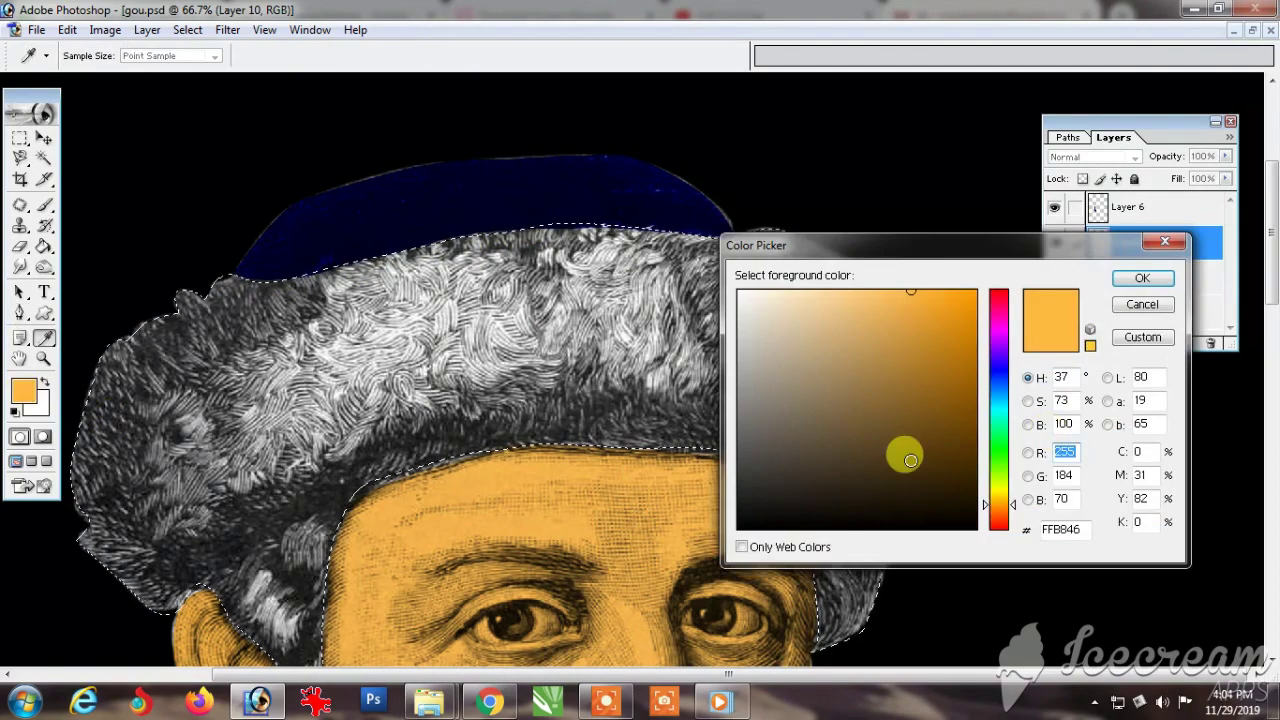
drag(905, 457, 687, 521)
key(Return)
key(alt+BackSpace)
click(1093, 157)
click(1090, 320)
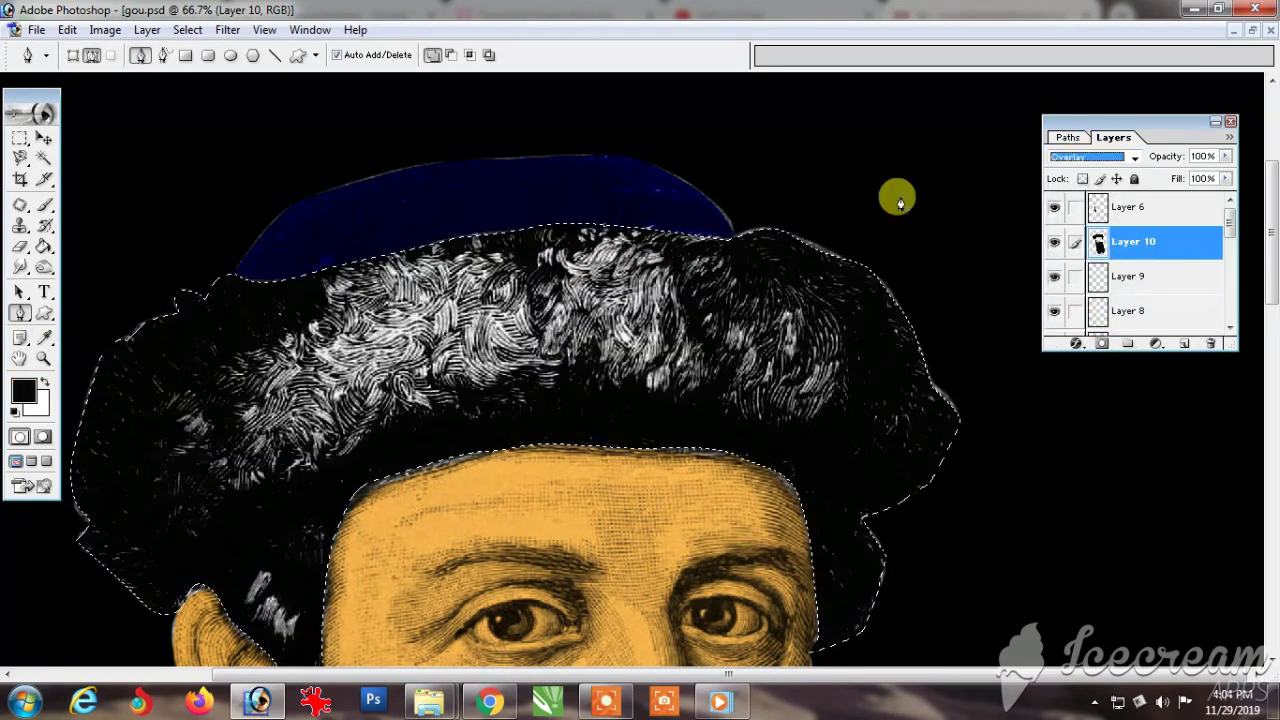
Step: Trace a Pen path around the reddened lips and chin between the mustache and the beard
key(ctrl+0)
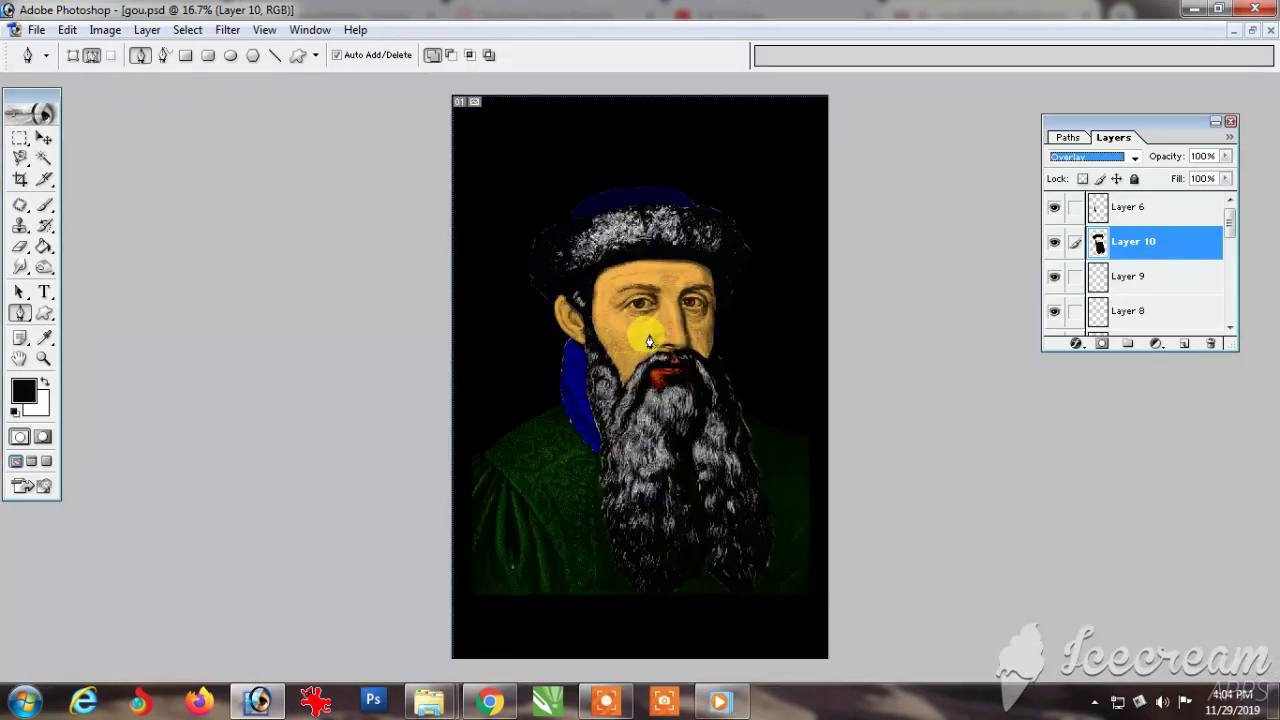
key(z)
drag(597, 318, 740, 420)
key(v)
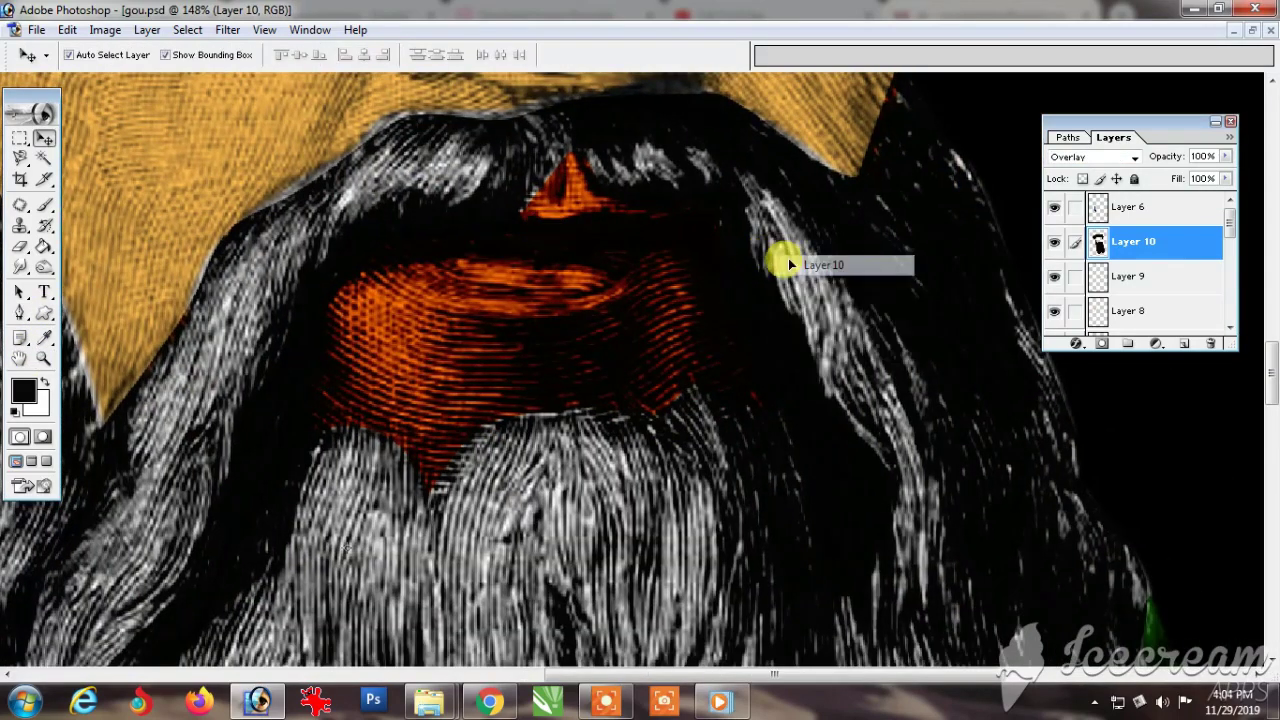
key(p)
mouse_move(576, 152)
mouse_down()
mouse_move(621, 215)
mouse_move(727, 227)
mouse_move(757, 356)
mouse_move(694, 400)
mouse_move(590, 420)
mouse_up()
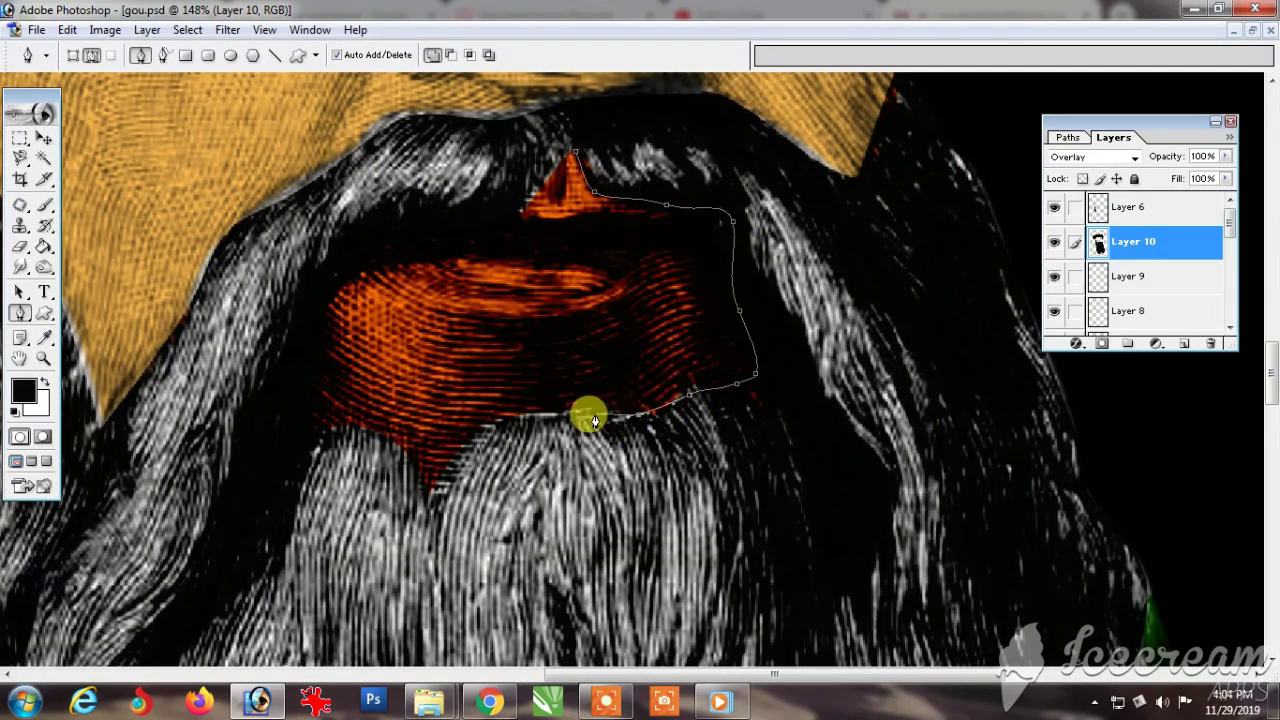
click(392, 437)
click(304, 429)
drag(323, 288, 351, 243)
drag(412, 214, 486, 208)
click(526, 209)
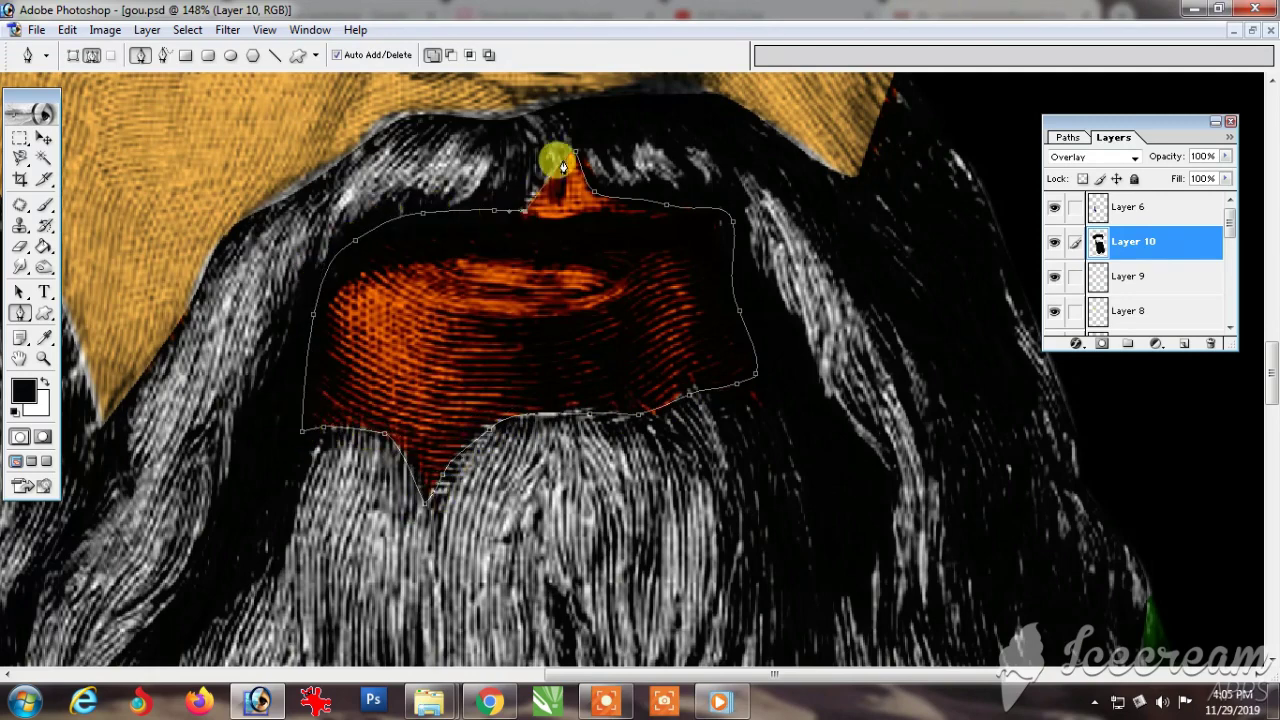
Step: Close the mouth and chin path, turn it into a selection and delete that area from the black Overlay layer
click(573, 153)
key(ctrl+Return)
key(Delete)
key(ctrl+minus)
key(ctrl+minus)
key(ctrl+minus)
key(ctrl+minus)
key(ctrl+minus)
key(ctrl+minus)
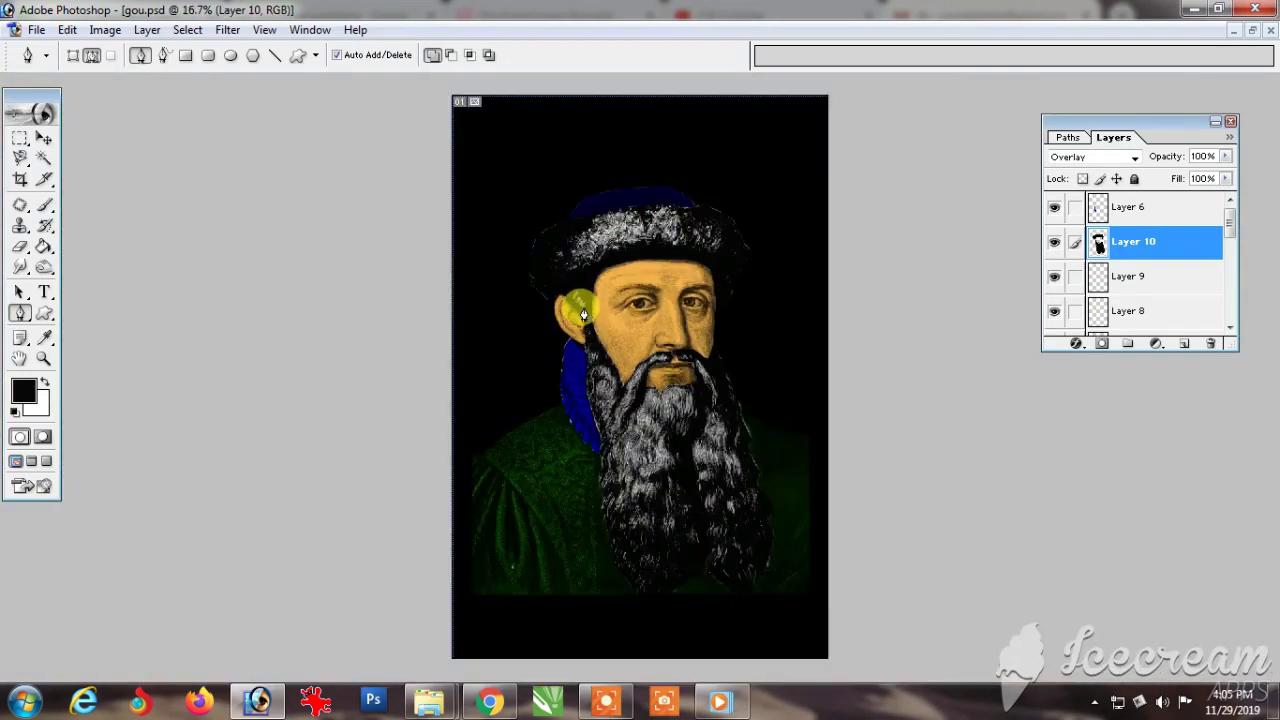
key(v)
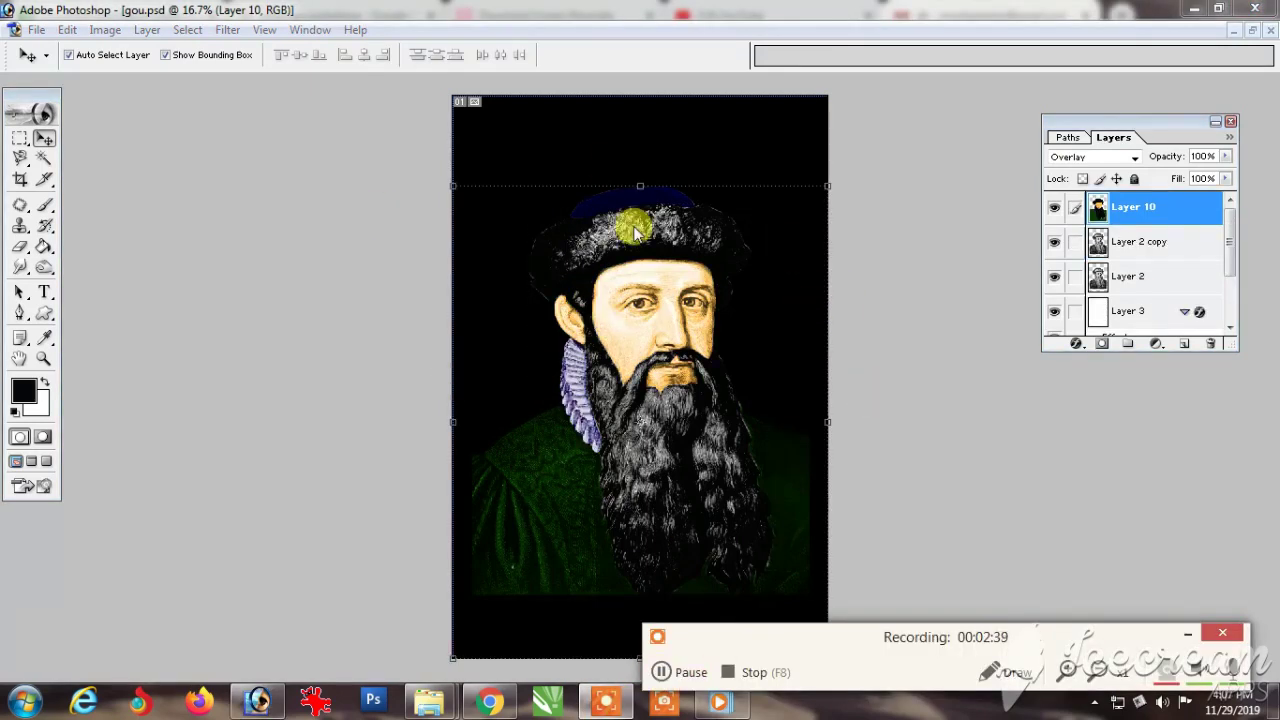
drag(635, 226, 585, 253)
key(ctrl+e)
drag(655, 353, 670, 393)
key(ctrl+j)
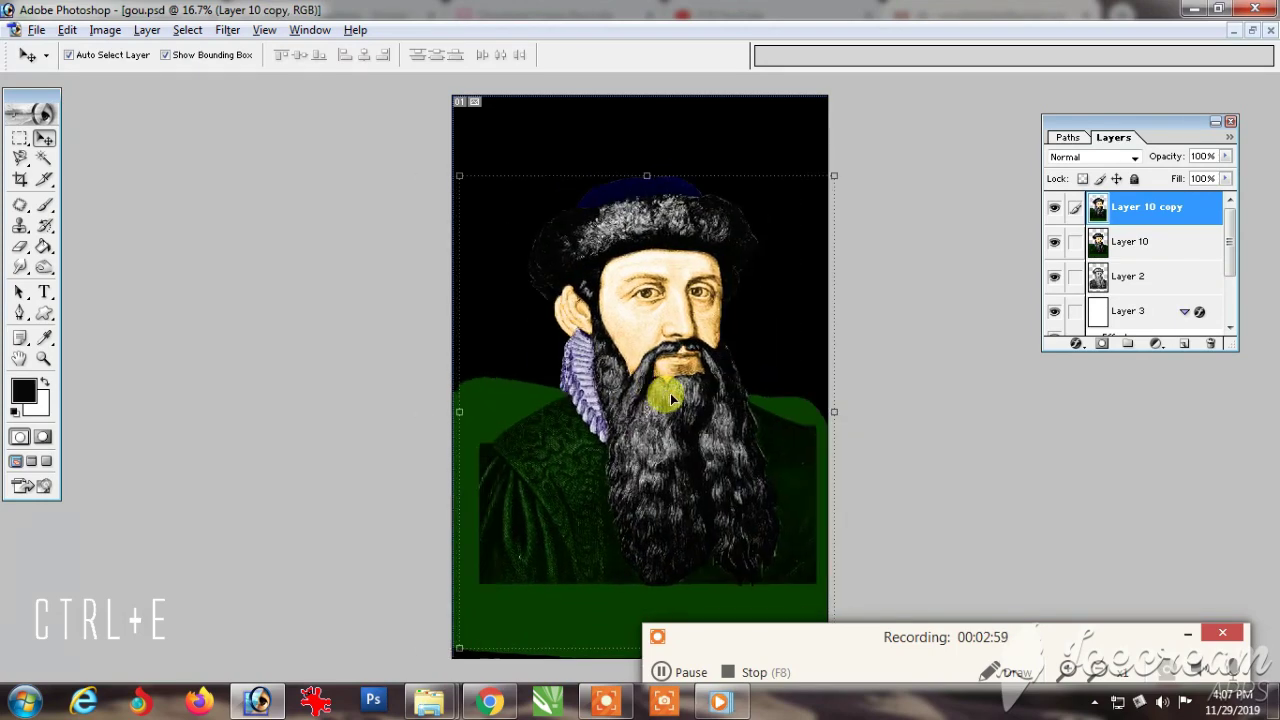
key(ctrl+alt+z)
key(ctrl+alt+z)
key(ctrl+alt+z)
key(ctrl+alt+z)
key(ctrl+alt+z)
Step: Merge Layer 10 with the Layer 2 copy beneath it
key(ctrl+e)
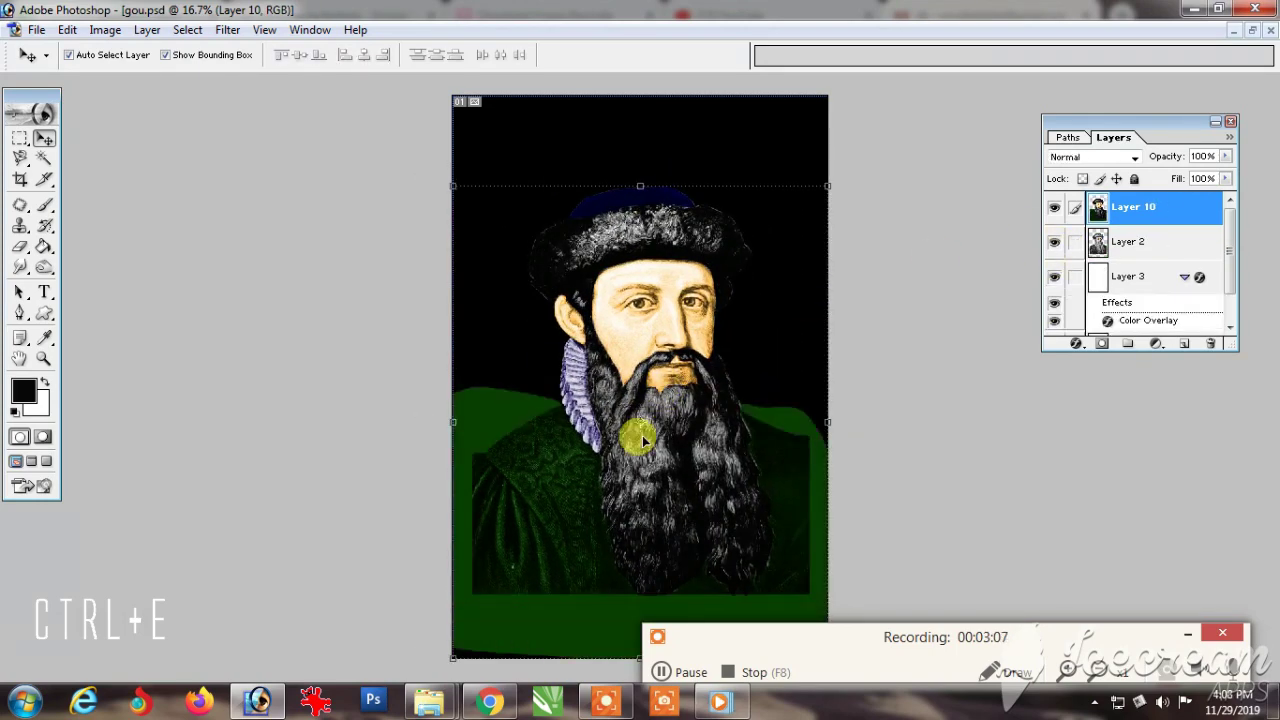
key(w)
click(480, 414)
key(ctrl+d)
drag(214, 56, 168, 75)
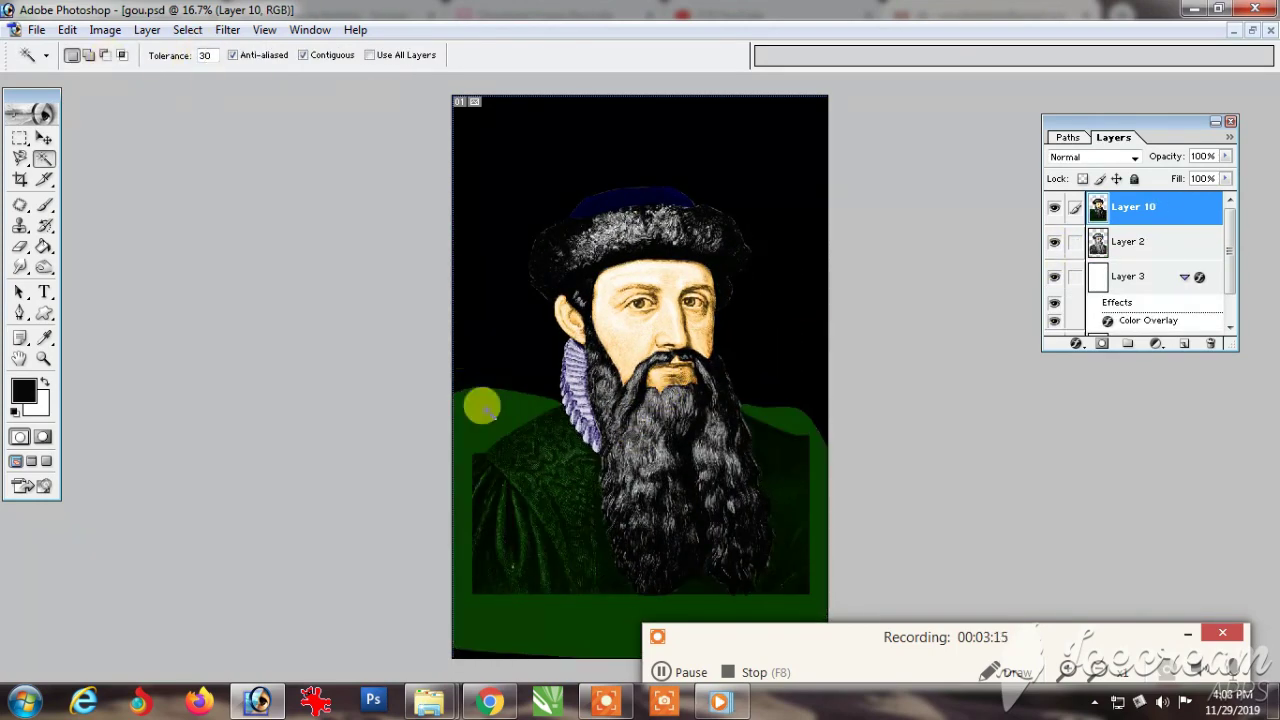
key(v)
drag(648, 416, 652, 406)
key(ctrl+z)
Step: Start a Pen path beside the ruff and trace down the coat's left shoulder slope
key(z)
drag(470, 330, 690, 562)
drag(268, 223, 459, 313)
key(p)
click(1082, 385)
drag(1001, 420, 928, 458)
drag(808, 527, 851, 340)
drag(574, 457, 543, 491)
drag(515, 602, 747, 249)
click(686, 250)
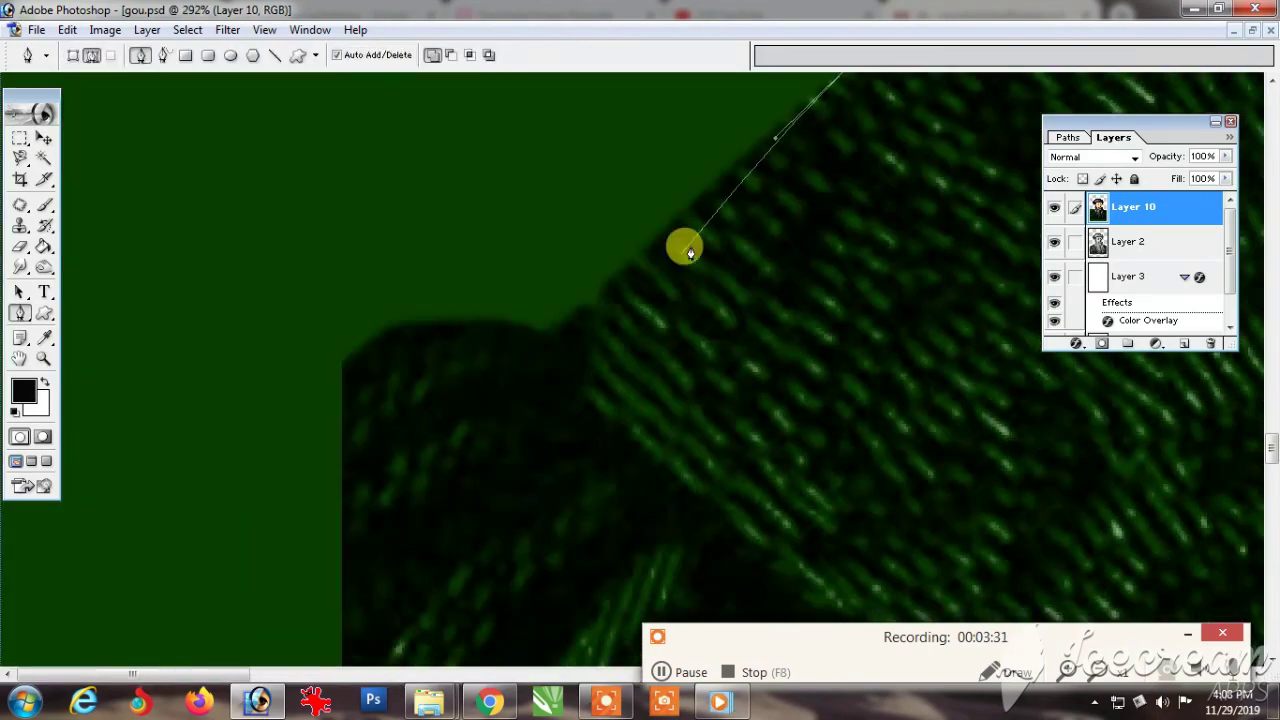
Step: Continue the Pen path around the left shoulder's outer corner and down the coat's straight left edge
drag(594, 300, 554, 334)
click(546, 337)
drag(397, 323, 359, 347)
click(345, 366)
scroll(322, 482, down, 4)
click(338, 636)
scroll(330, 480, right, 10)
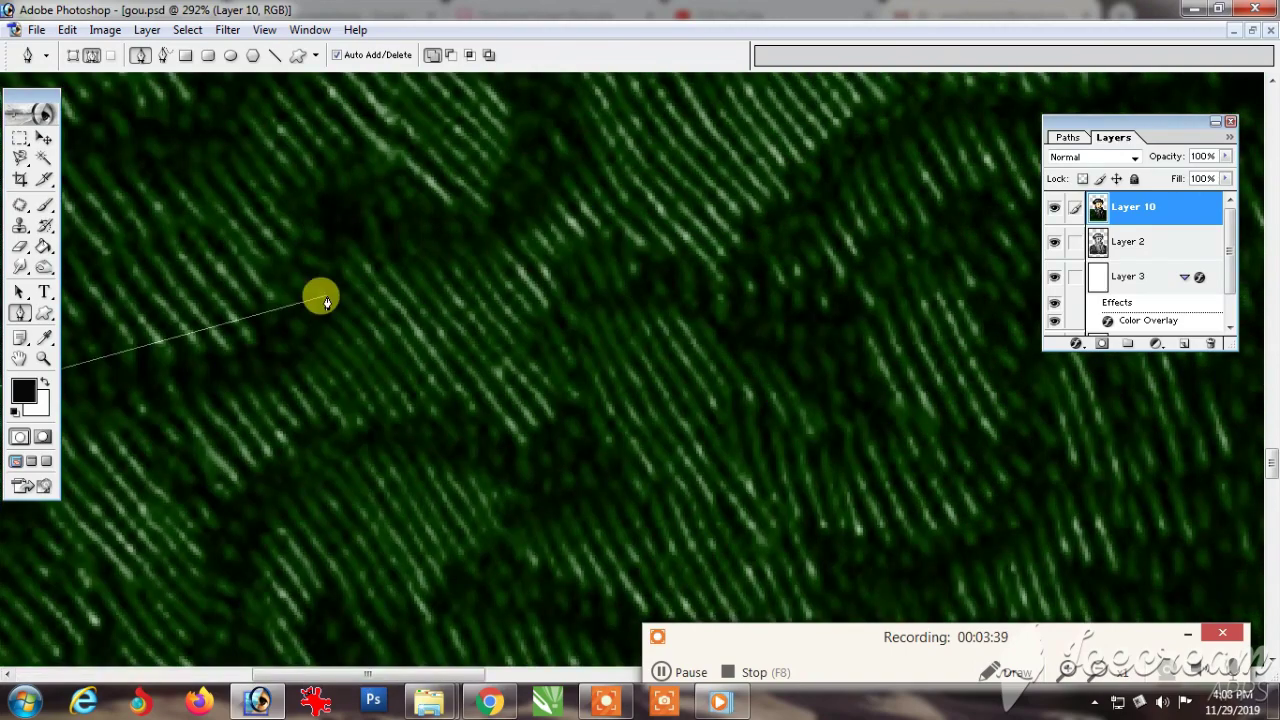
Step: Continue the Pen path to the coat's bottom left corner and straight across its bottom edge
key(ctrl+minus)
key(ctrl+minus)
key(ctrl+minus)
key(ctrl+minus)
scroll(189, 528, down, 3)
click(128, 490)
click(1140, 491)
Step: Hide the layer list and continue the Pen path up the coat's right edge and along the right shoulder to the beard
scroll(1170, 438, up, 1)
click(1165, 332)
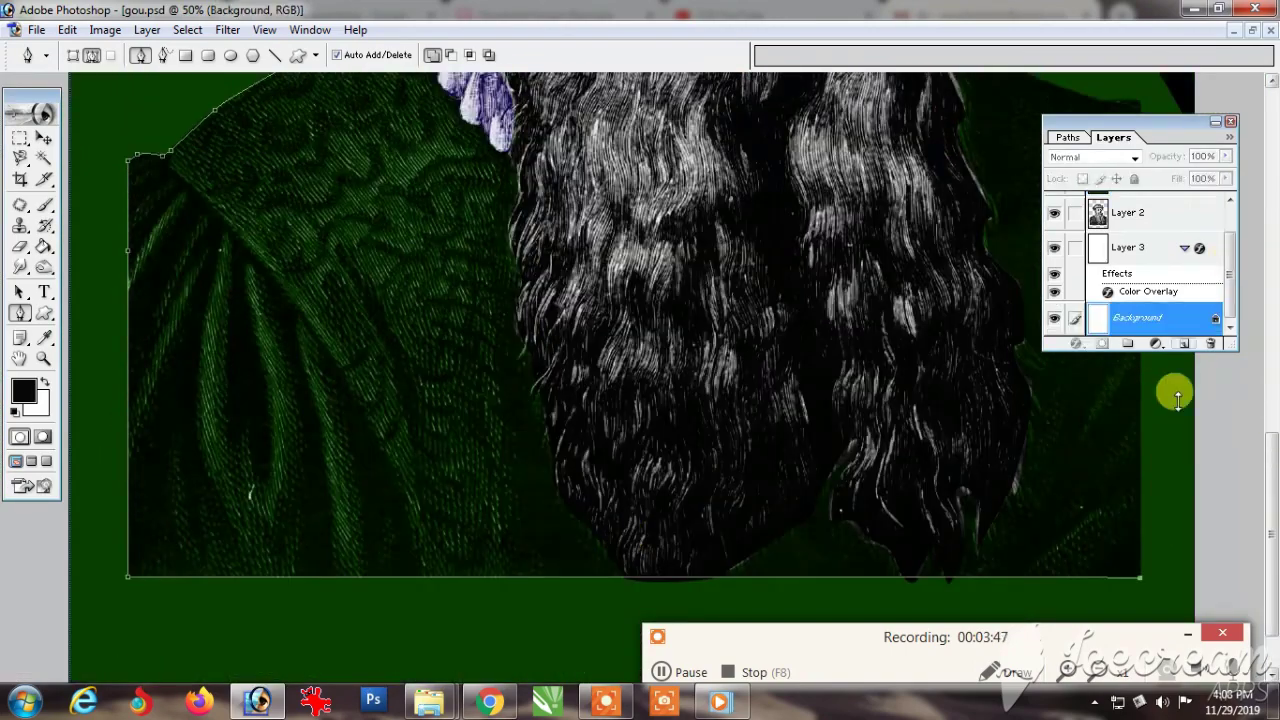
click(1231, 121)
click(1141, 105)
scroll(1151, 415, up, 4)
click(1105, 467)
click(942, 395)
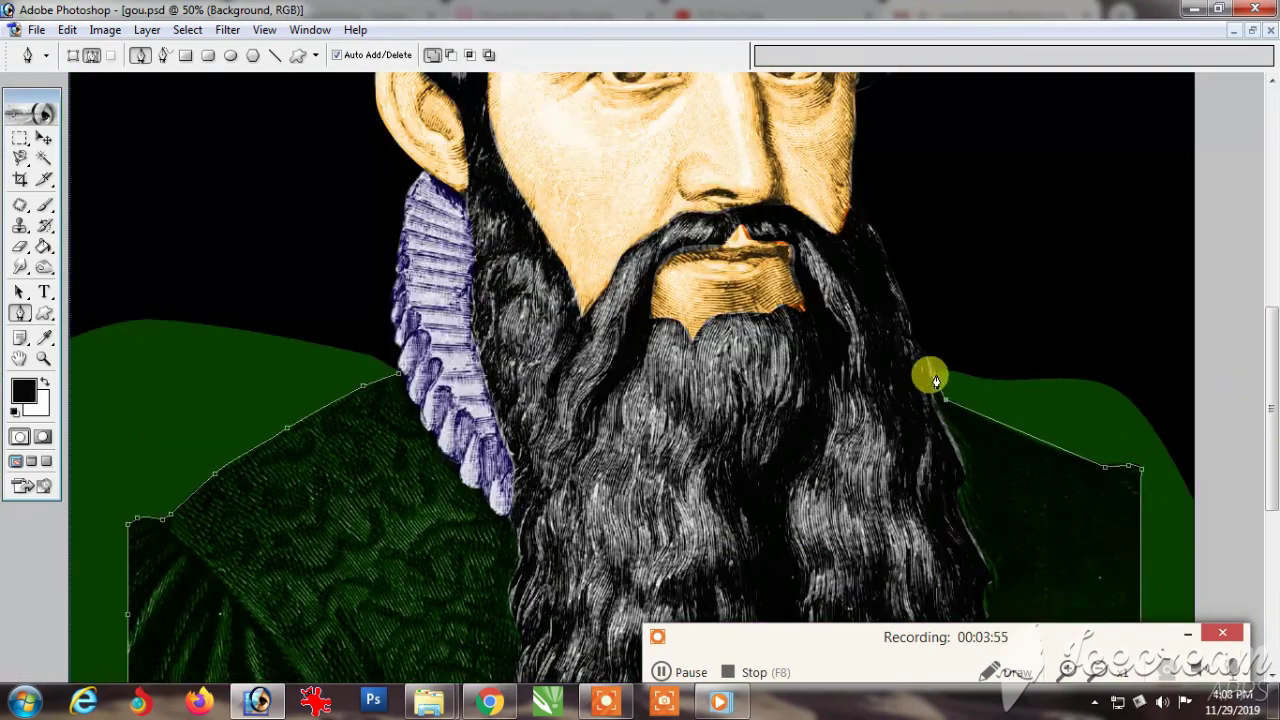
Step: Extend the Pen path up beside the beard, over the green spill and out past the canvas's right side
click(937, 371)
click(947, 338)
drag(1077, 319, 1100, 321)
key(ctrl+minus)
key(ctrl+minus)
key(ctrl+minus)
key(ctrl+minus)
drag(1036, 421, 1053, 475)
click(919, 561)
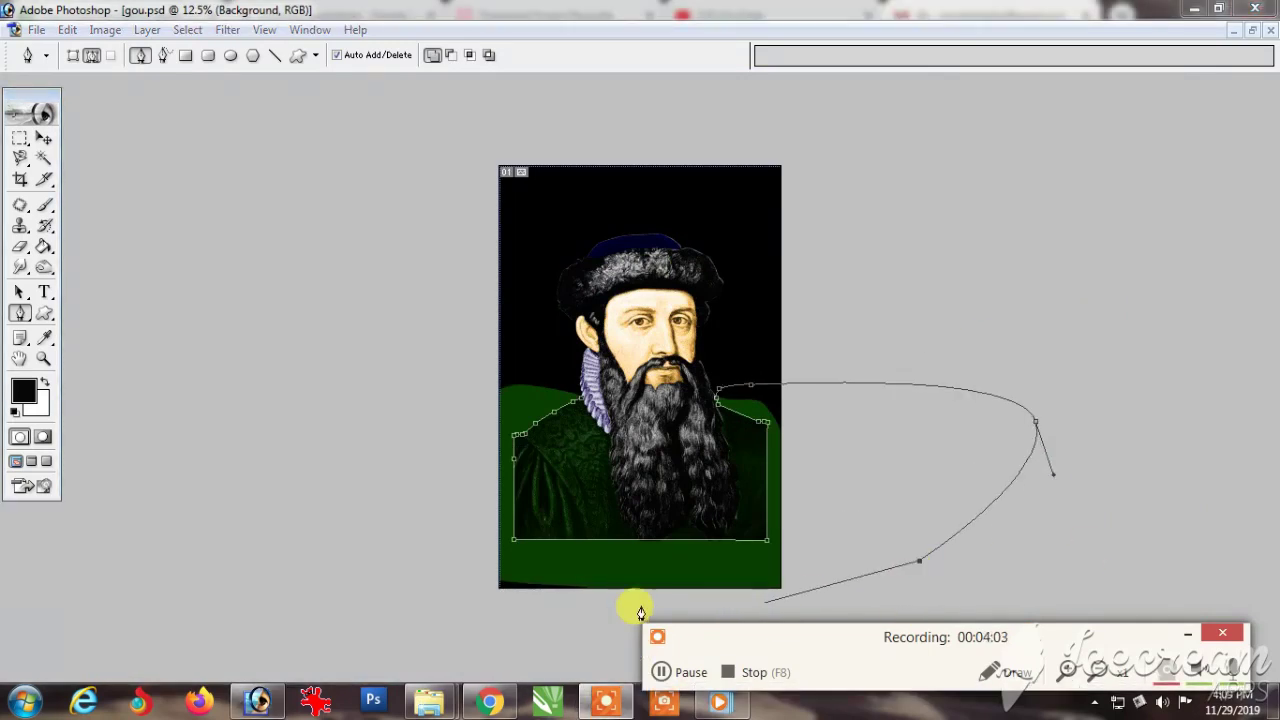
Step: Carry the Pen path outside the canvas below and around the left side, close it near the ruff and make a selection
click(1188, 637)
drag(773, 662, 755, 661)
click(277, 607)
drag(289, 467, 328, 408)
drag(409, 323, 436, 326)
drag(502, 342, 516, 363)
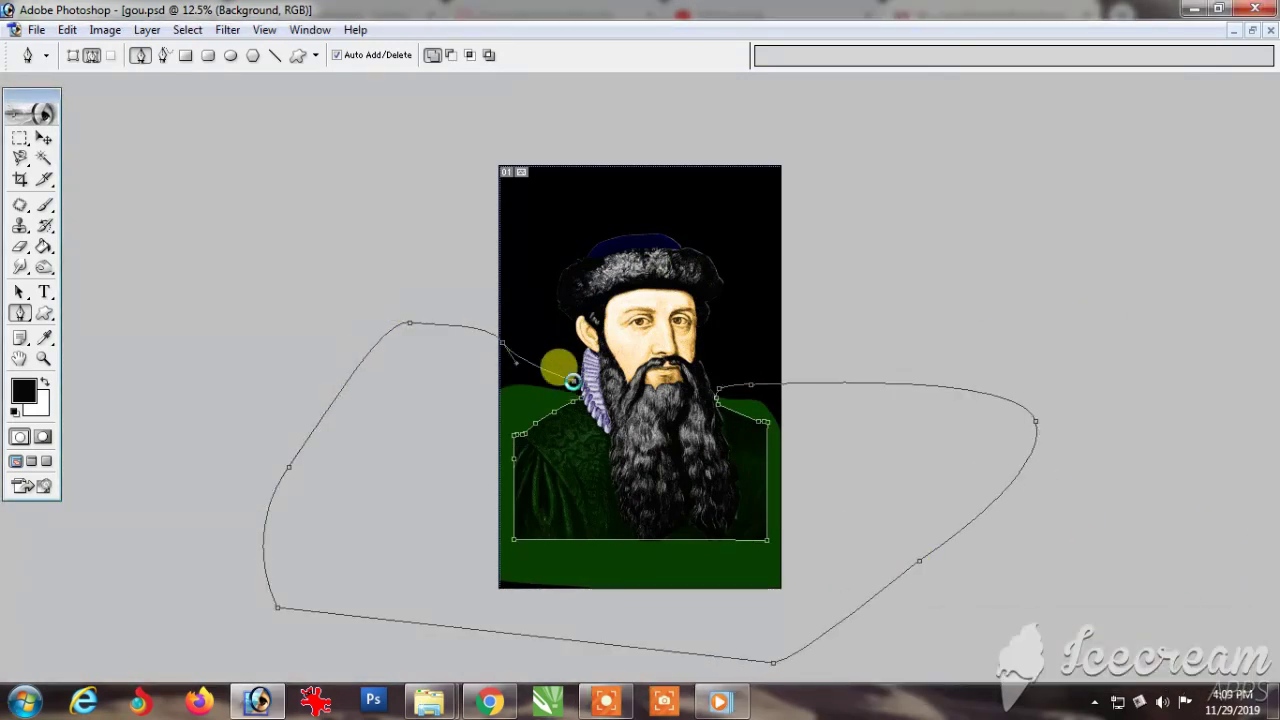
click(572, 381)
key(ctrl+Return)
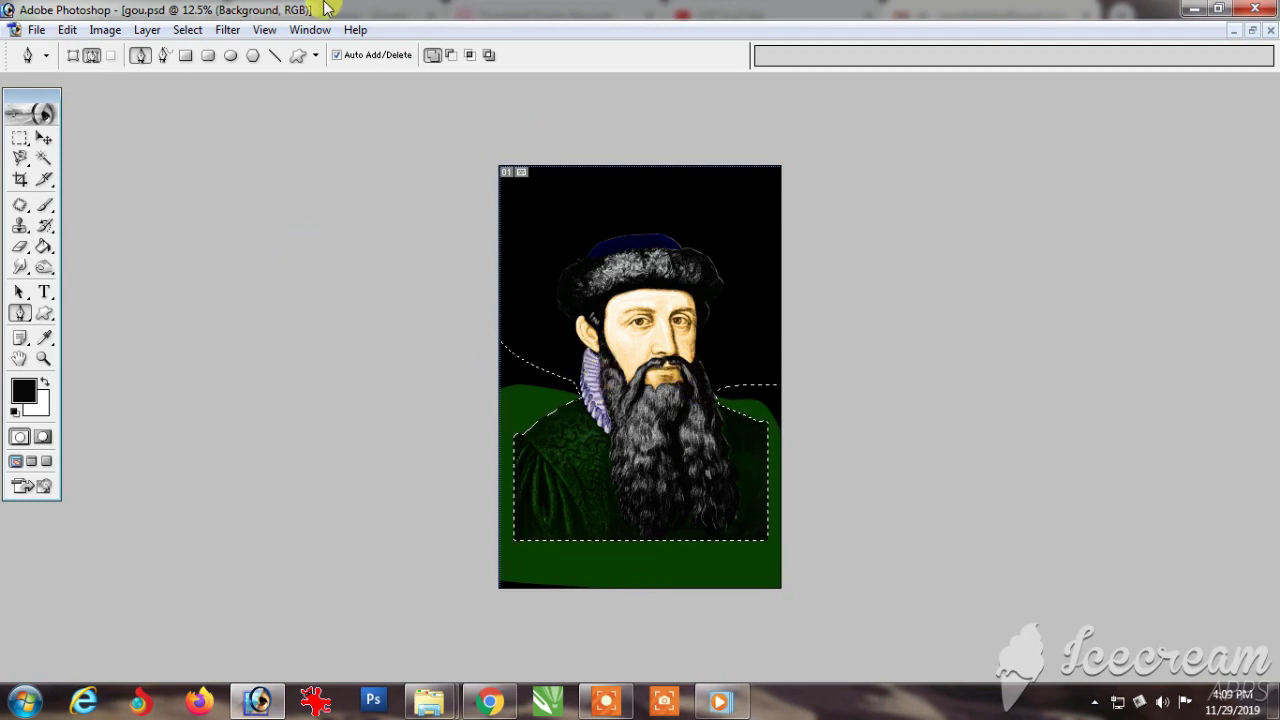
Step: Show the layer list, make Layer 10 active and delete the selected green spill around the coat from it
click(310, 29)
click(333, 364)
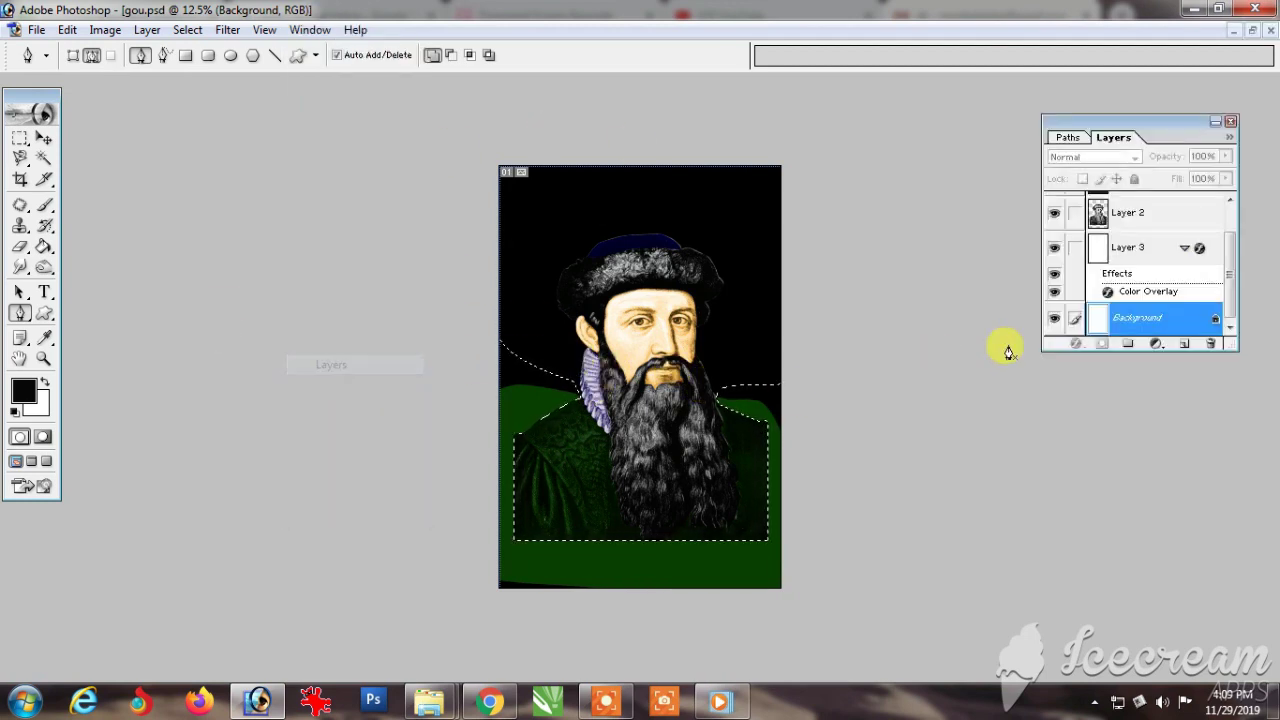
drag(1231, 300, 1227, 265)
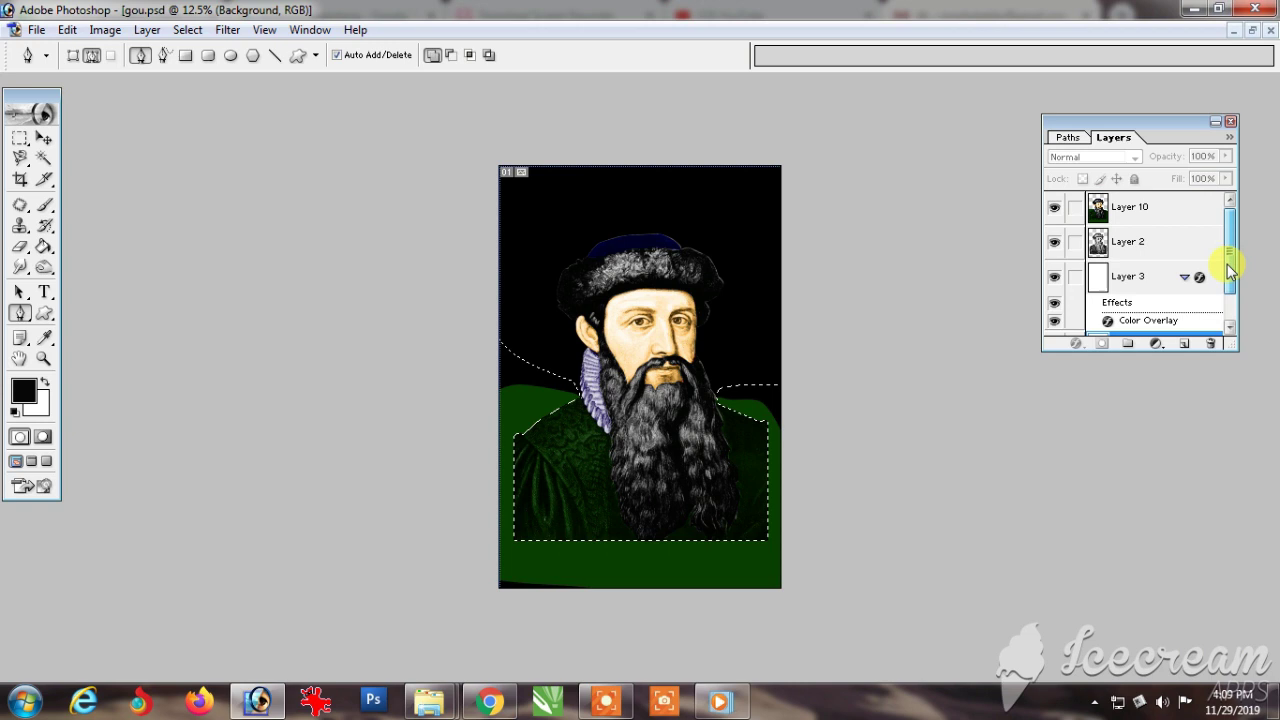
click(1140, 210)
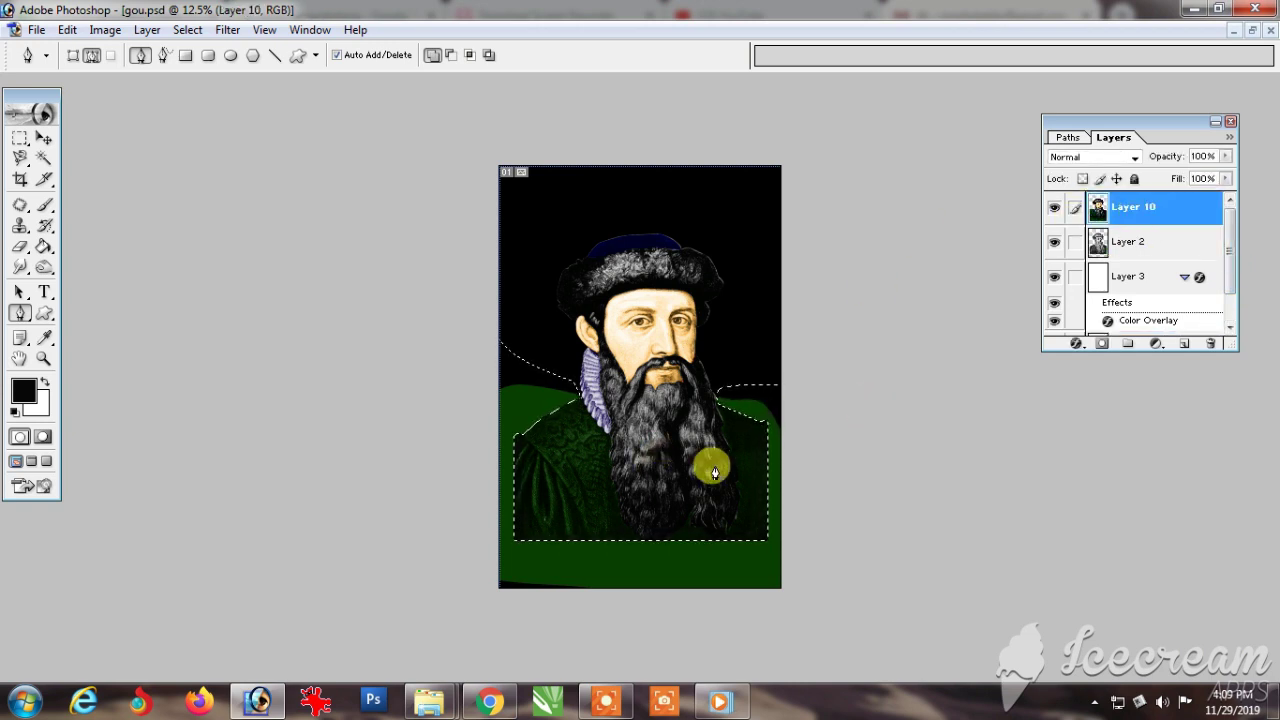
key(Delete)
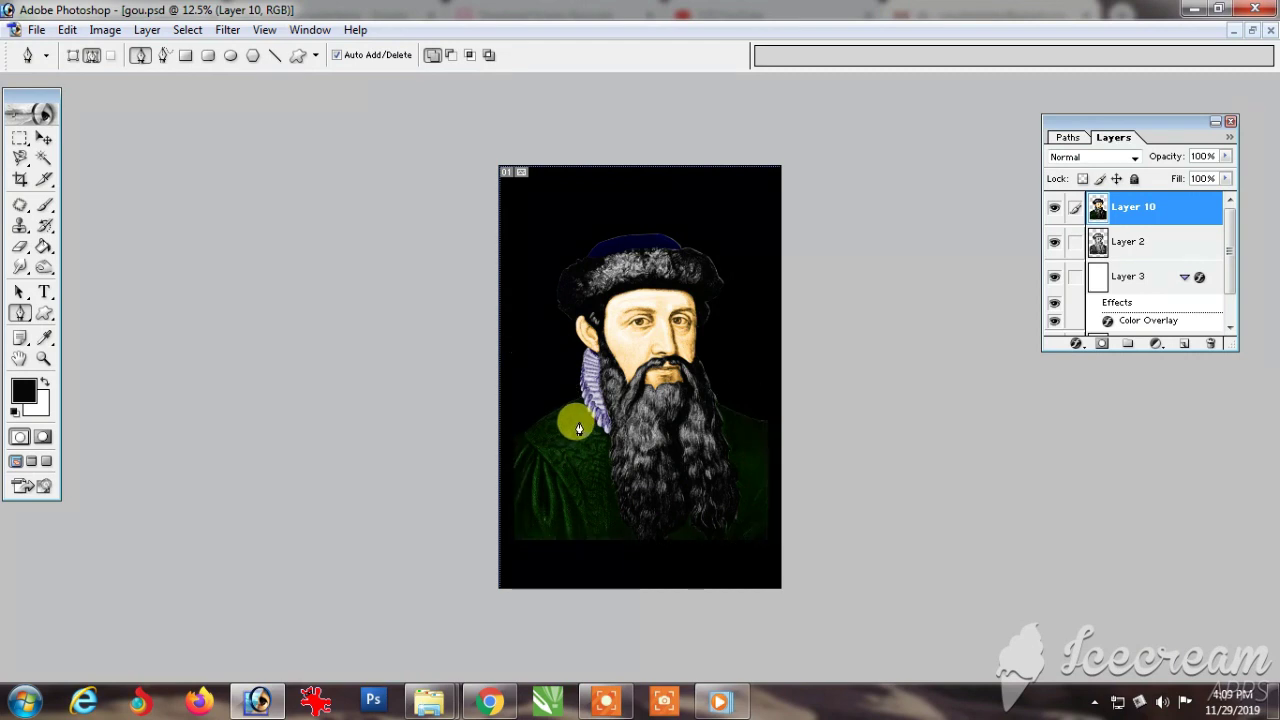
Step: Try moving the colored Layer 10 portrait aside from the gray engraving and undo the move
key(v)
drag(623, 449, 756, 430)
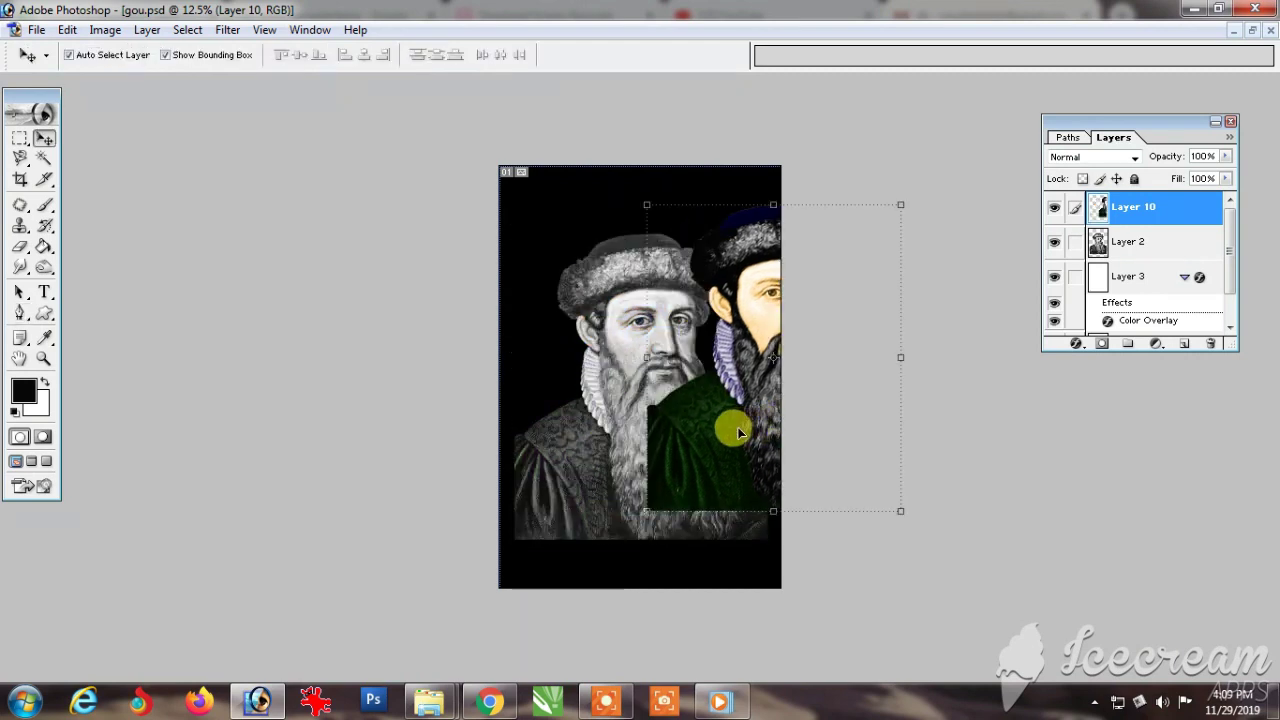
key(ctrl+z)
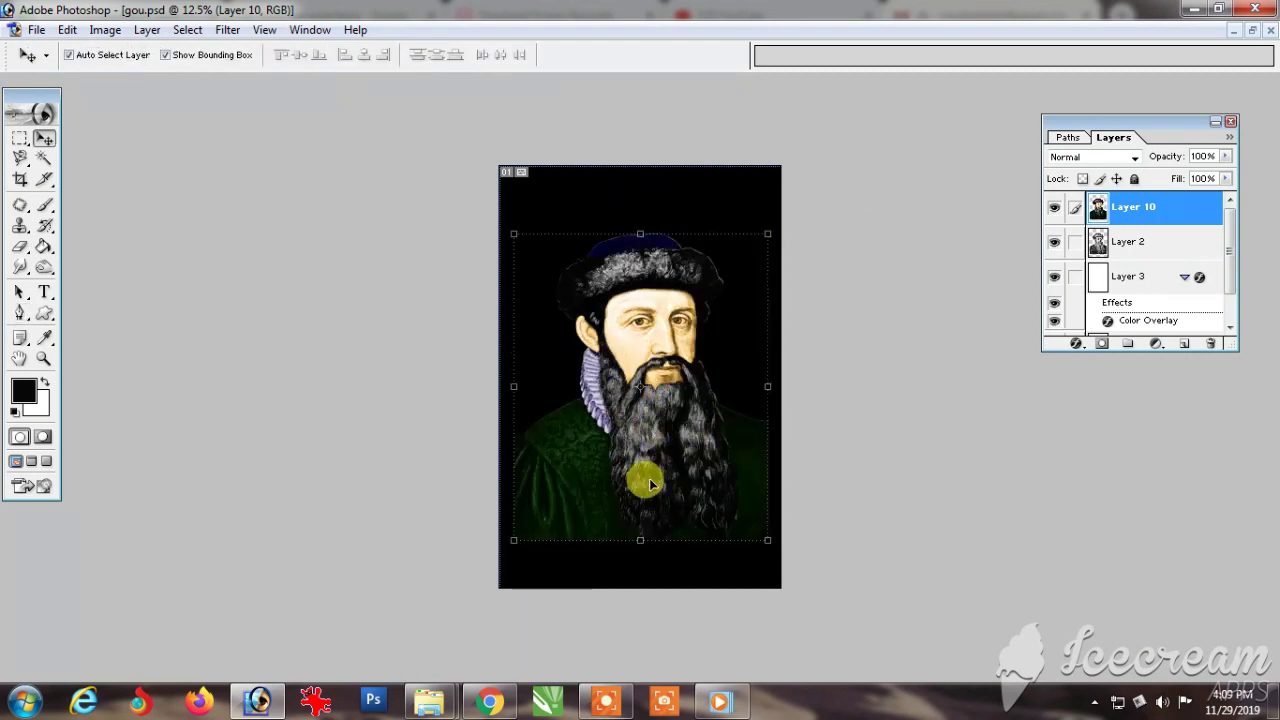
Step: Examine the fur hat, forehead edge, eyes and cheek edges of the colored portrait up close
key(z)
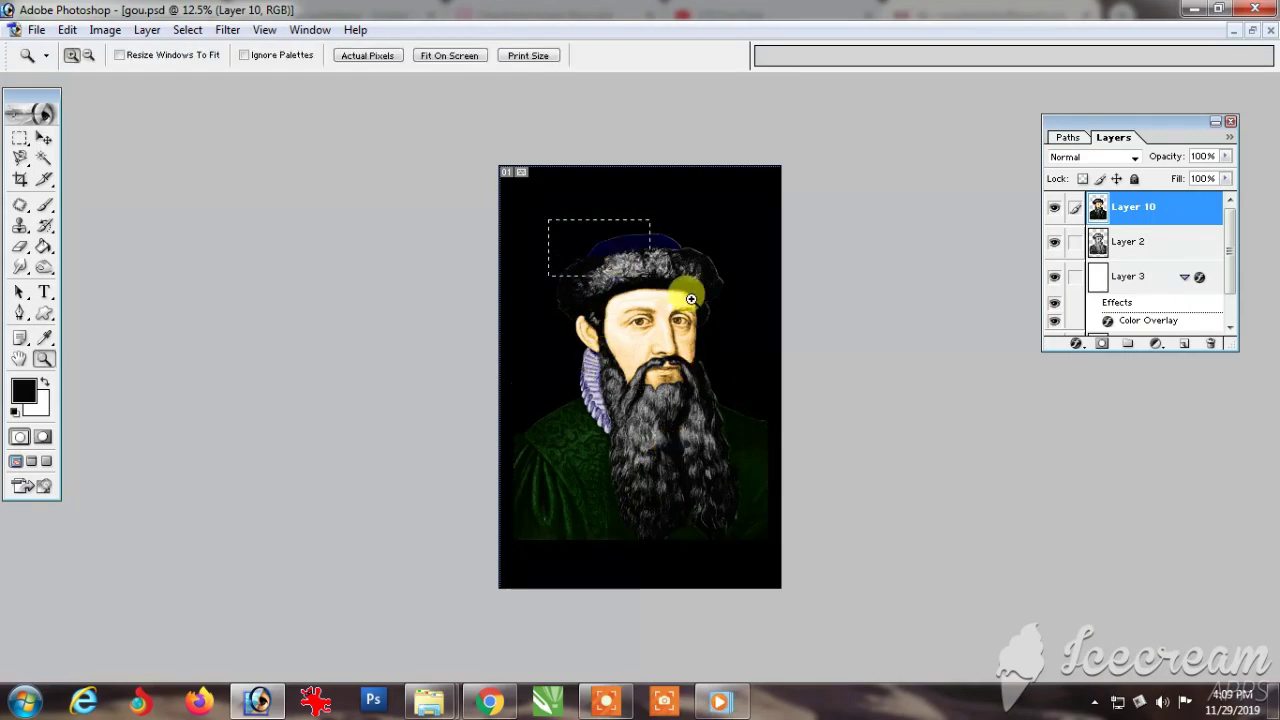
drag(691, 299, 731, 321)
key(space)
drag(645, 212, 636, 331)
drag(650, 394, 636, 253)
drag(715, 404, 703, 249)
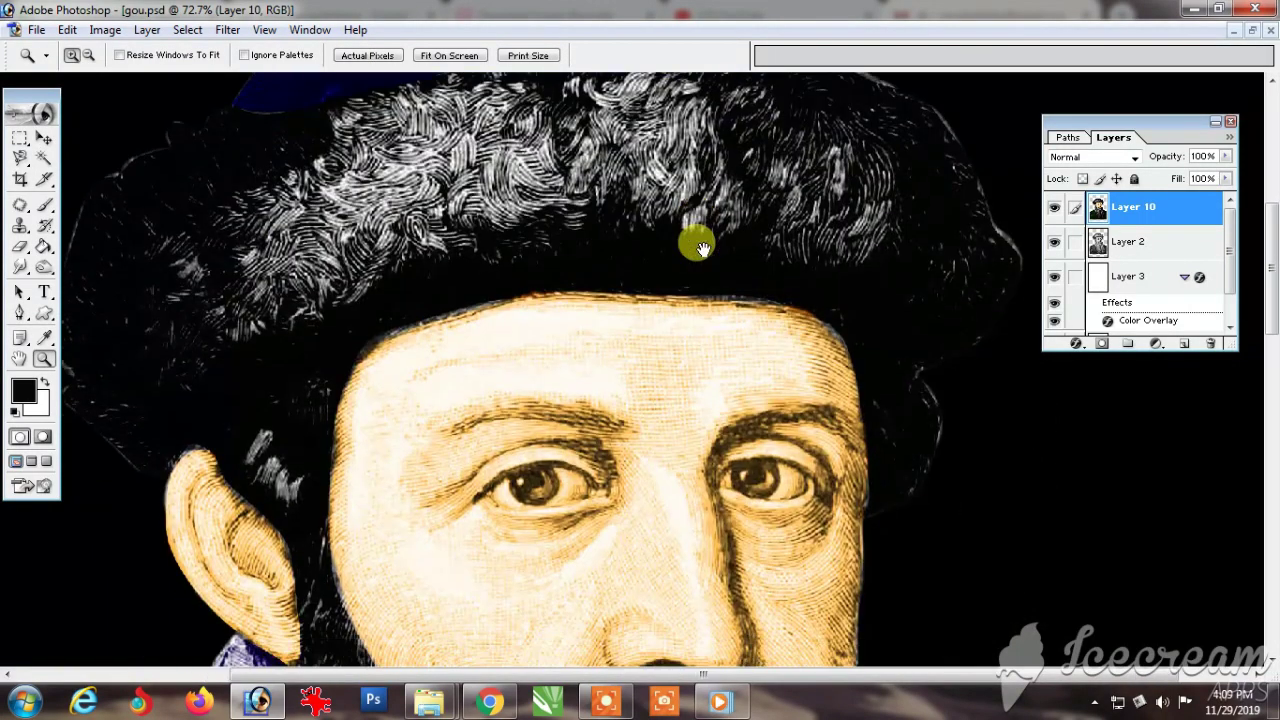
drag(861, 414, 863, 419)
key(space)
drag(604, 428, 603, 374)
drag(578, 500, 794, 420)
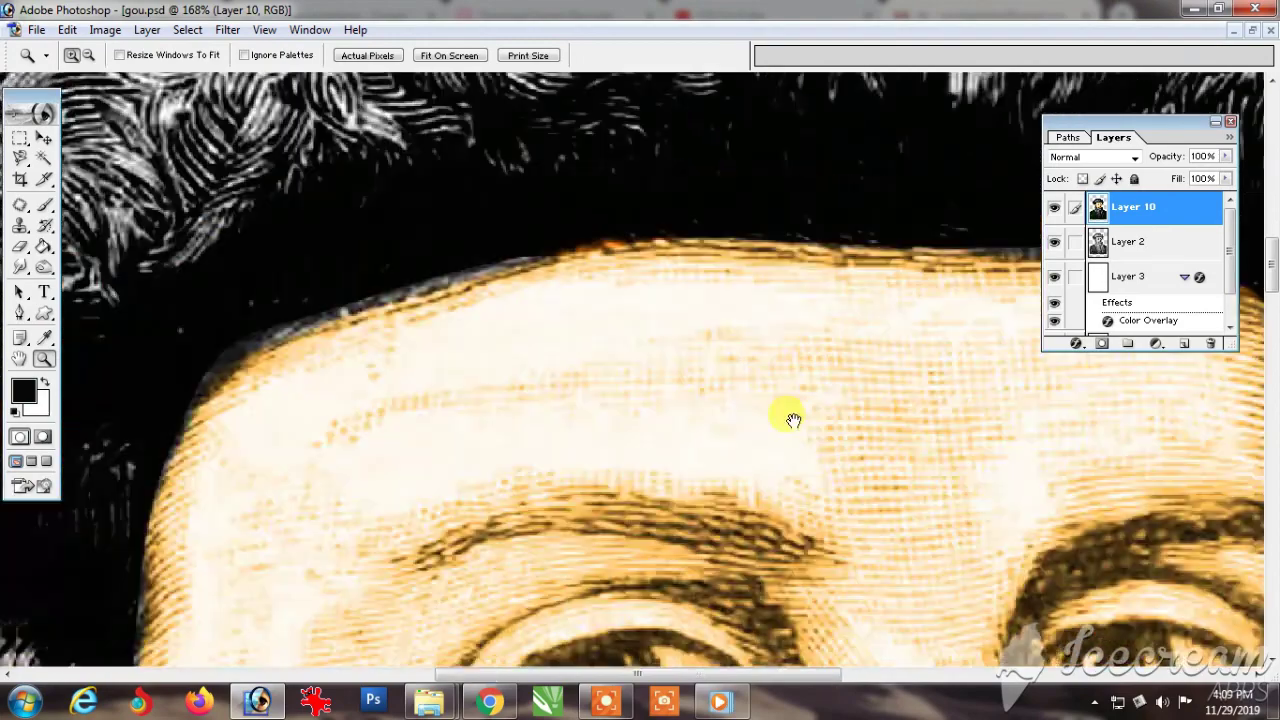
drag(472, 545, 480, 380)
key(ctrl+minus)
key(ctrl+minus)
key(ctrl+minus)
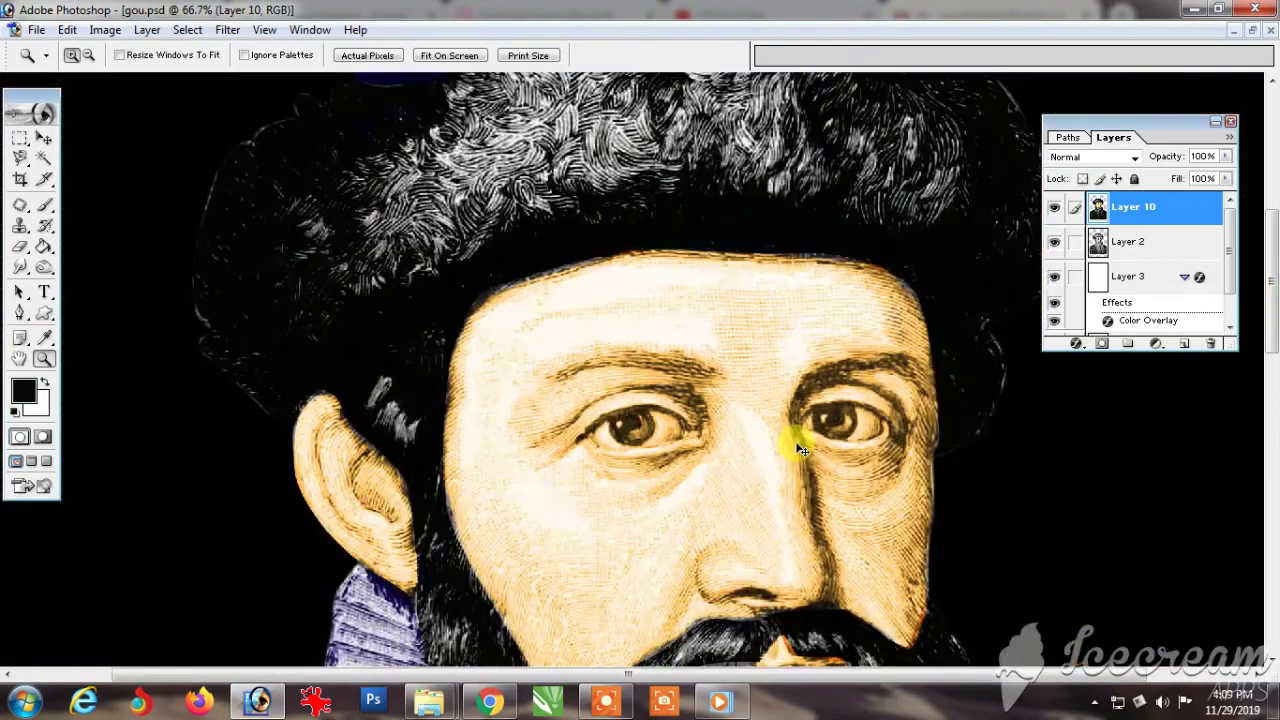
drag(565, 305, 885, 380)
key(space)
drag(410, 490, 494, 436)
alt+click(660, 485)
alt+click(660, 485)
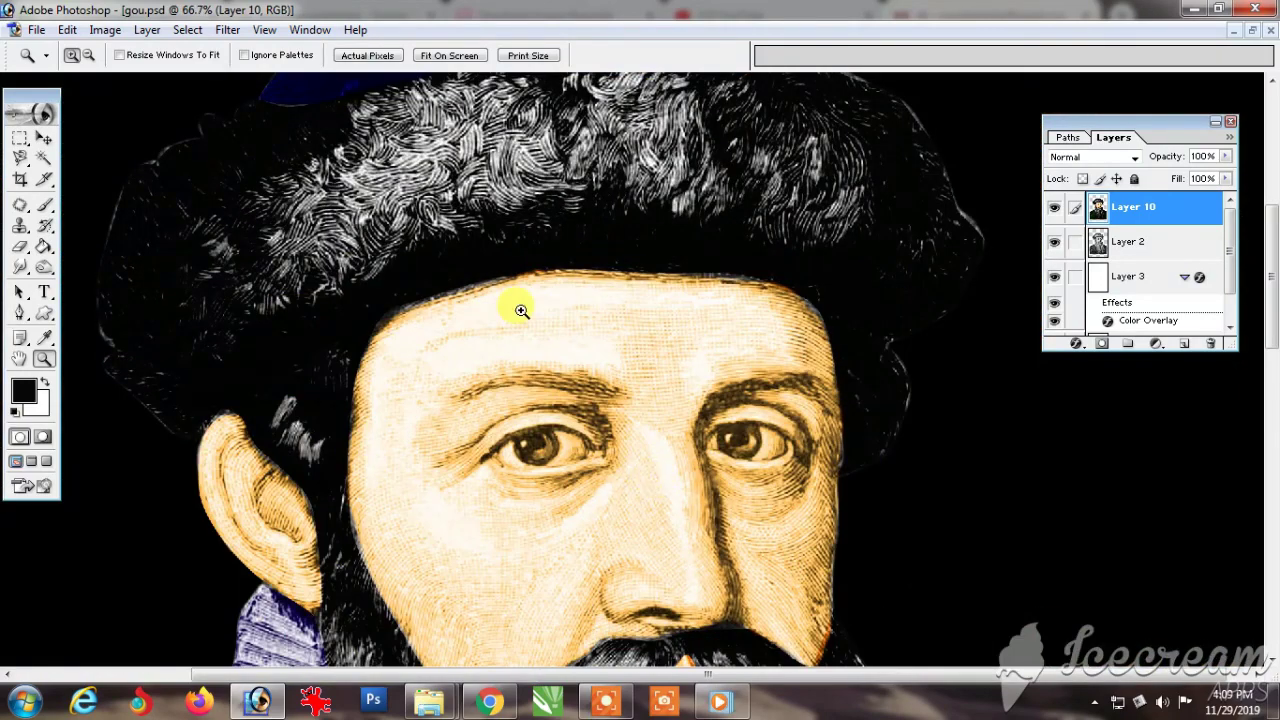
drag(521, 311, 895, 570)
alt+click(784, 537)
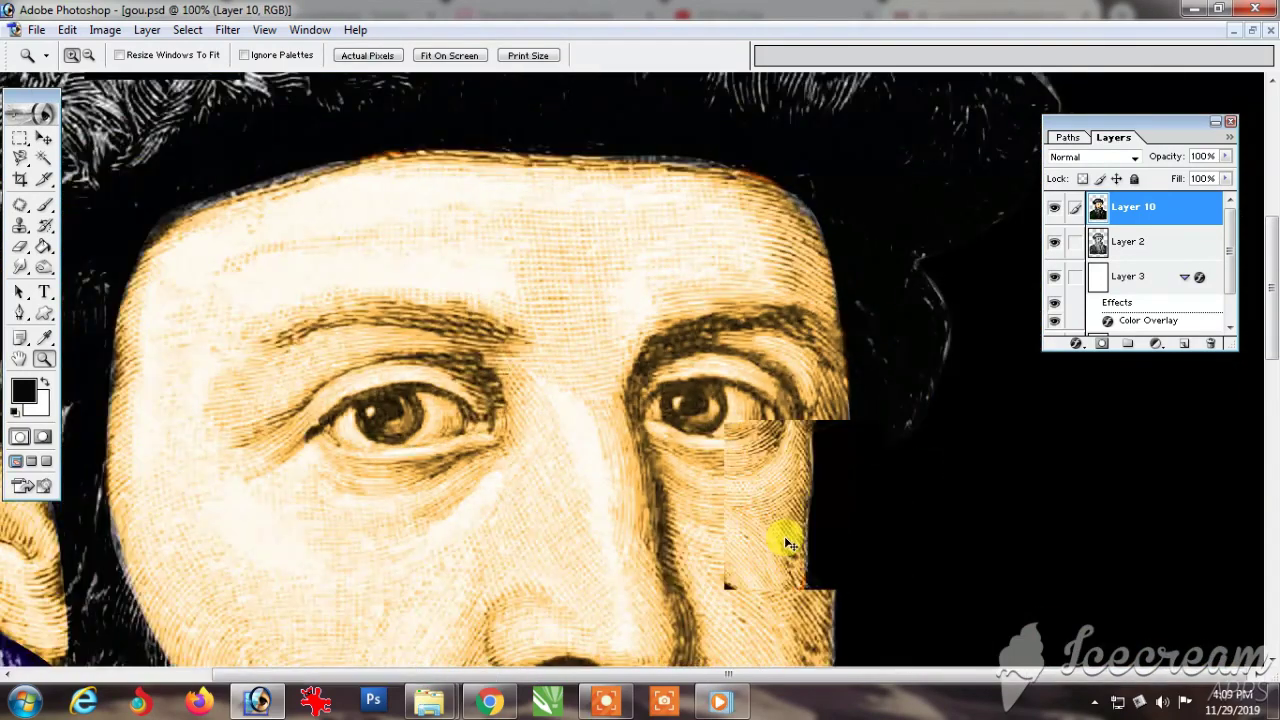
alt+click(784, 537)
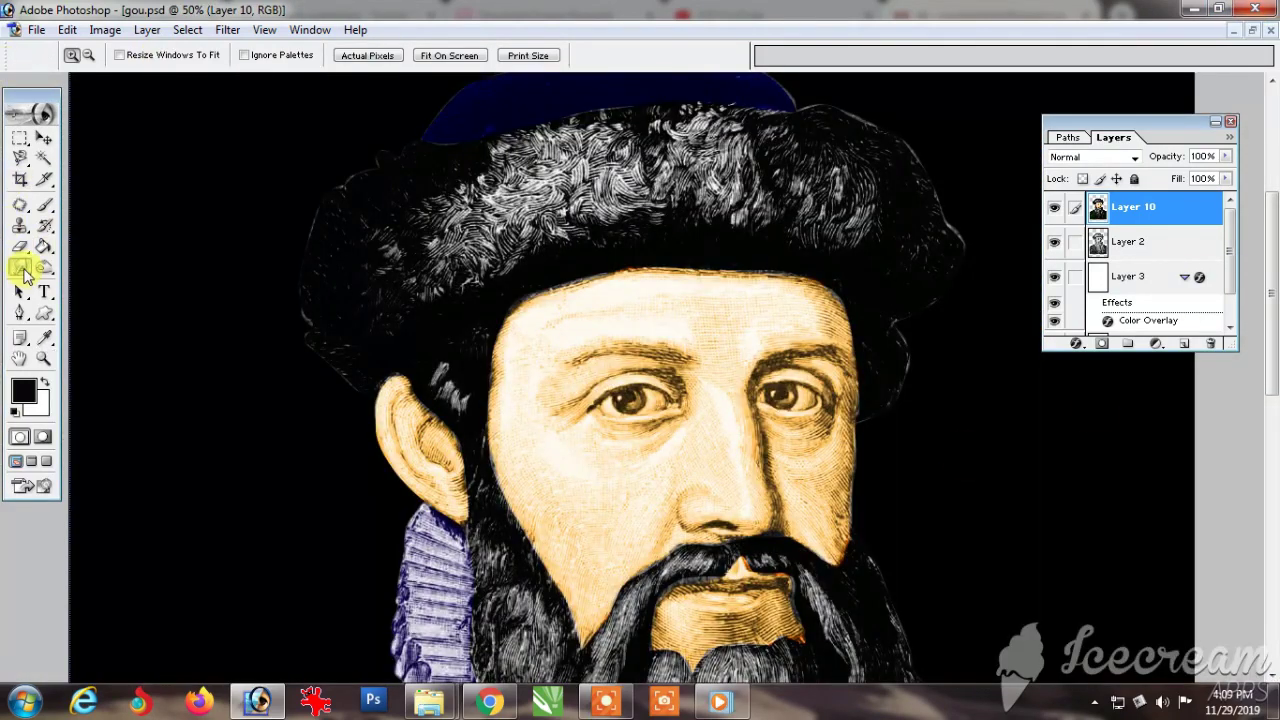
Step: Append the Natural Brushes 2 set for the Smudge tool and choose its dense 60 px brush
click(21, 269)
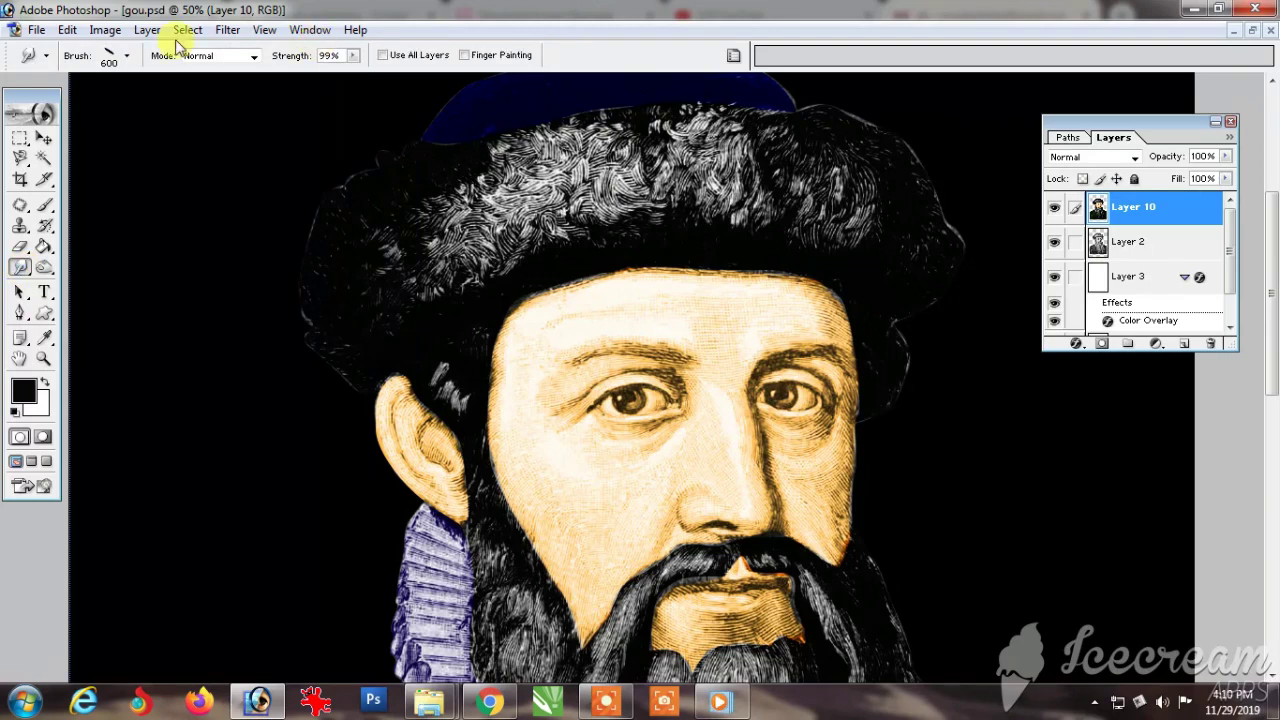
click(126, 57)
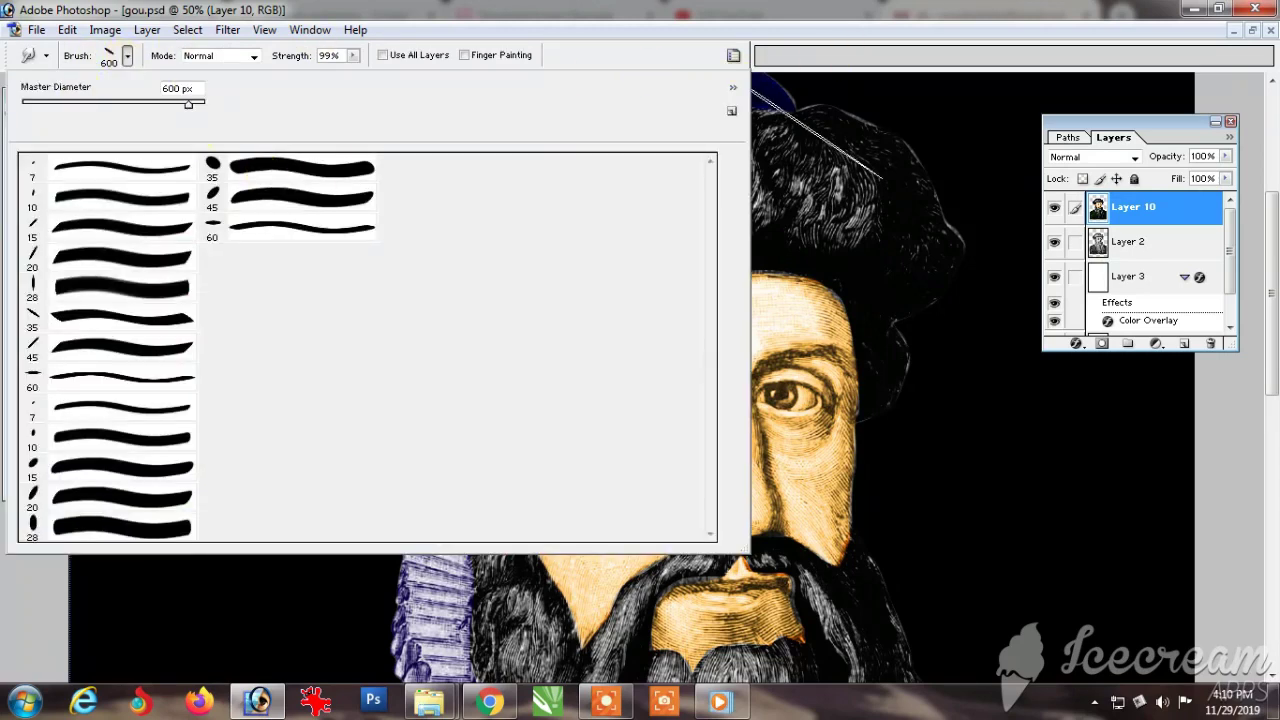
click(734, 92)
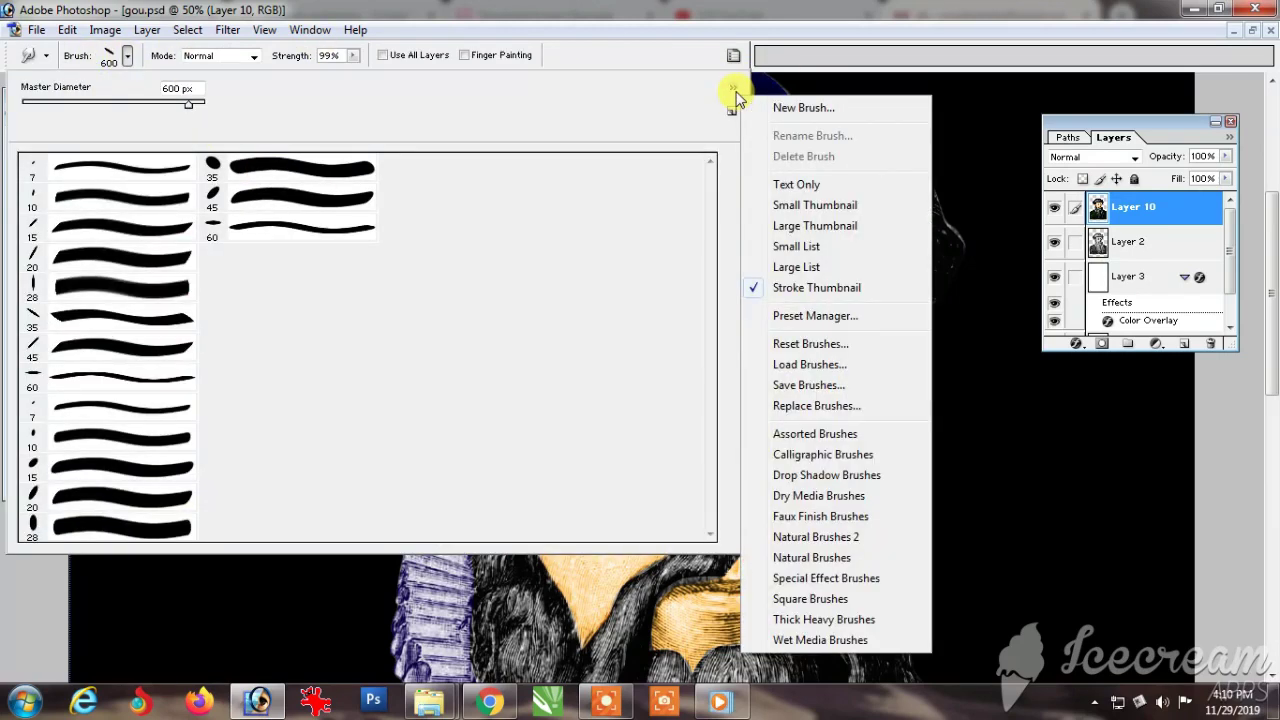
click(814, 537)
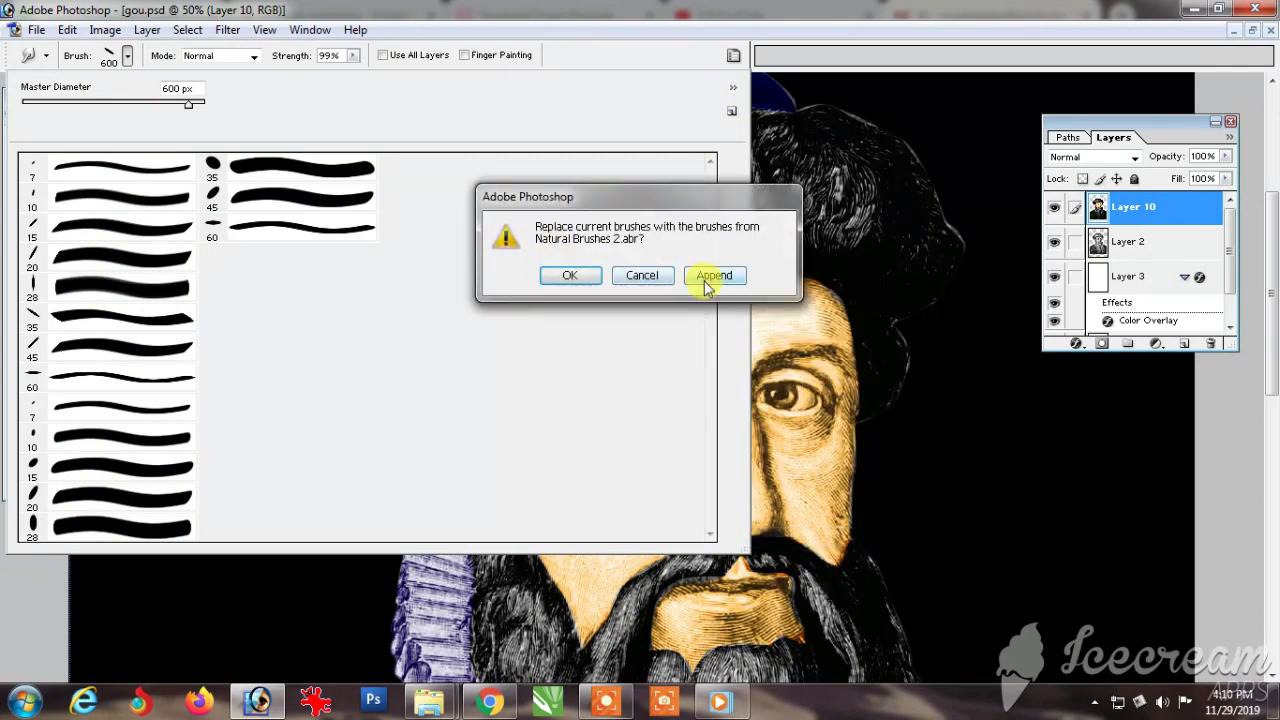
click(708, 280)
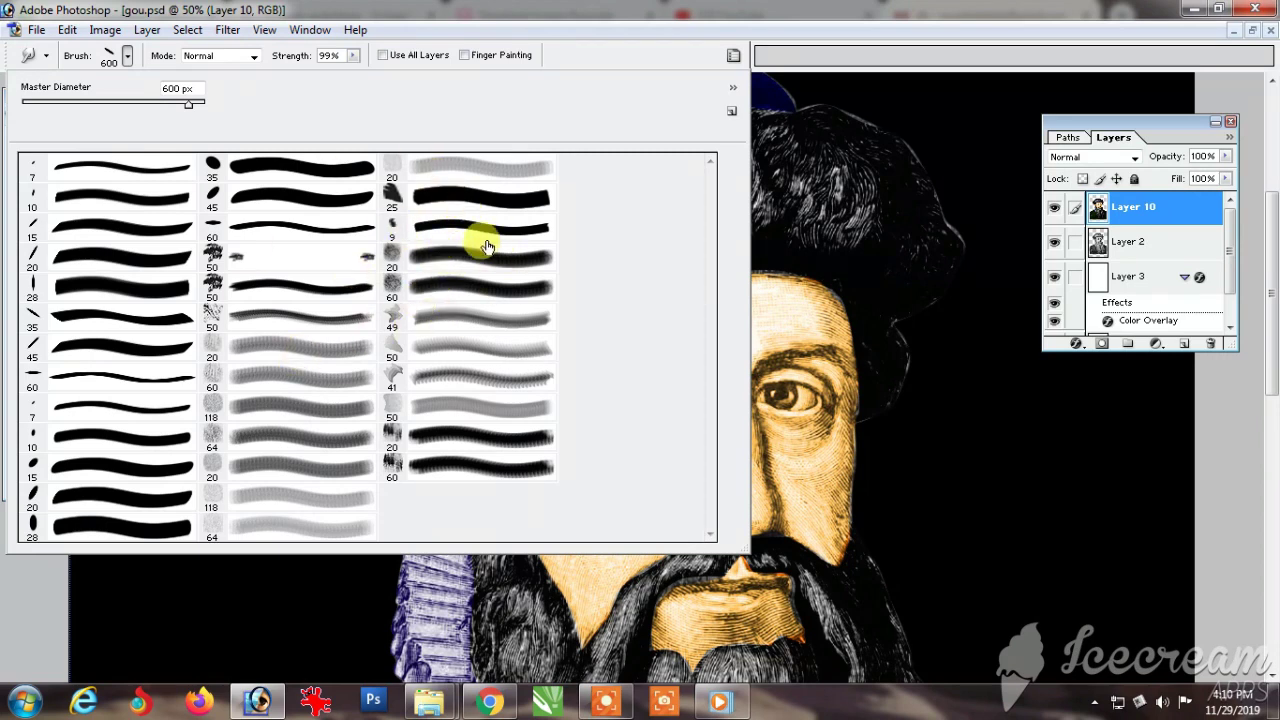
click(478, 292)
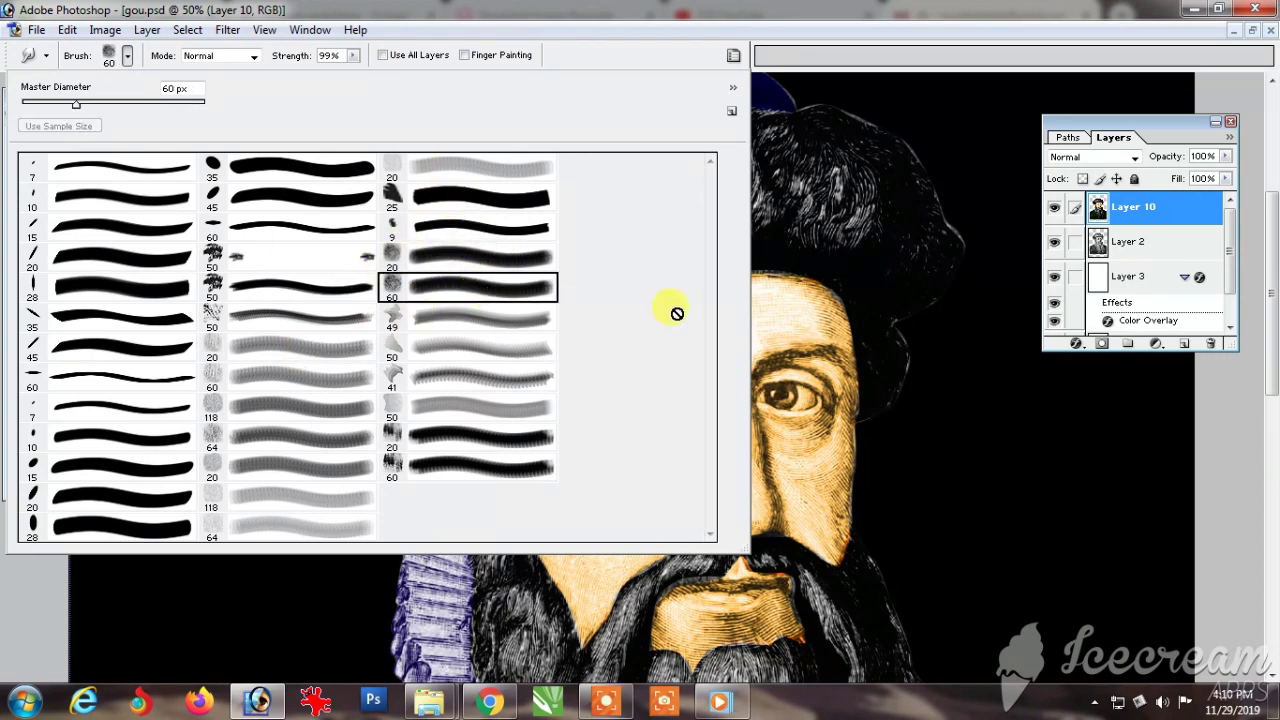
click(805, 303)
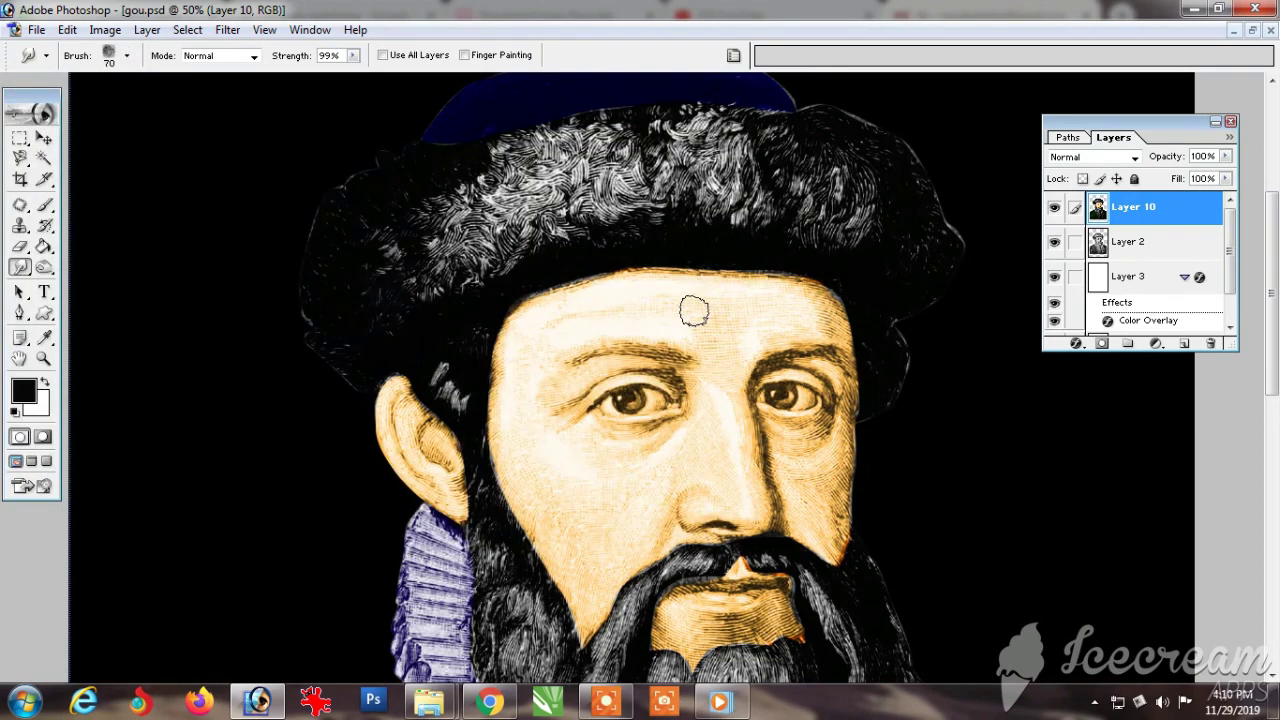
Step: Set the Smudge brush size to 80 and its strength to 60%
key(bracketright)
key(bracketright)
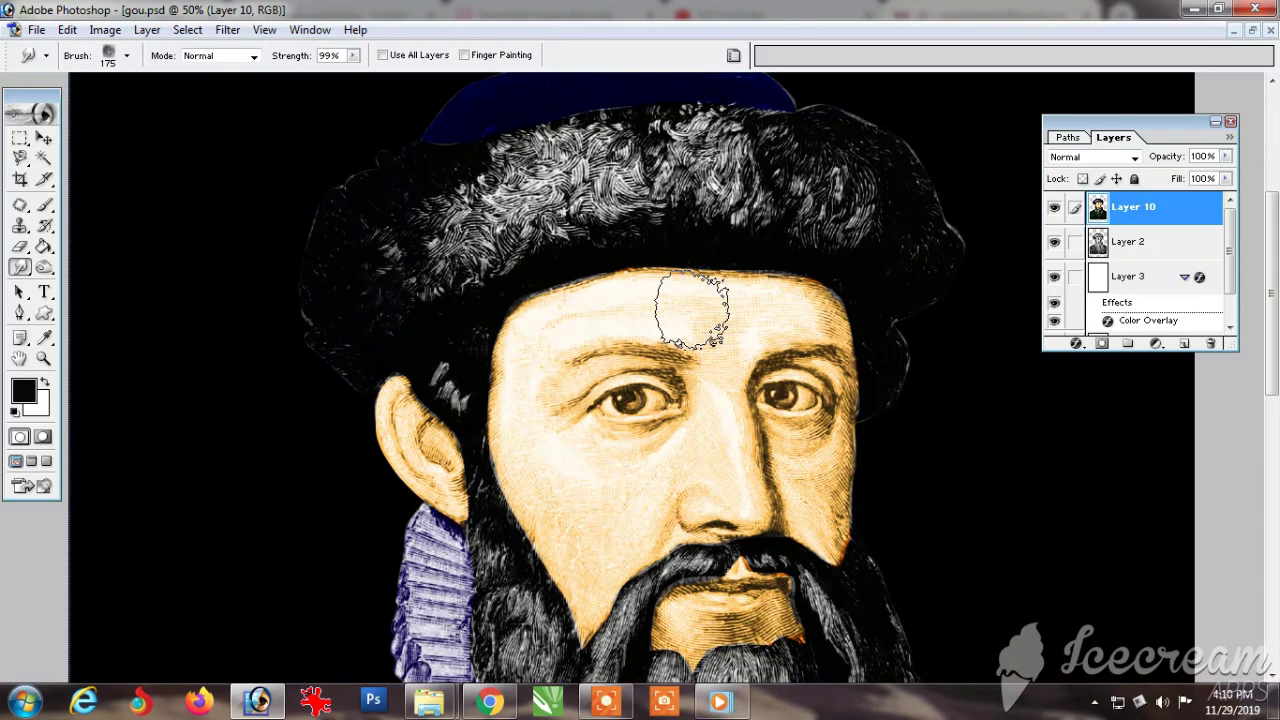
key(bracketleft)
key(bracketleft)
key(bracketleft)
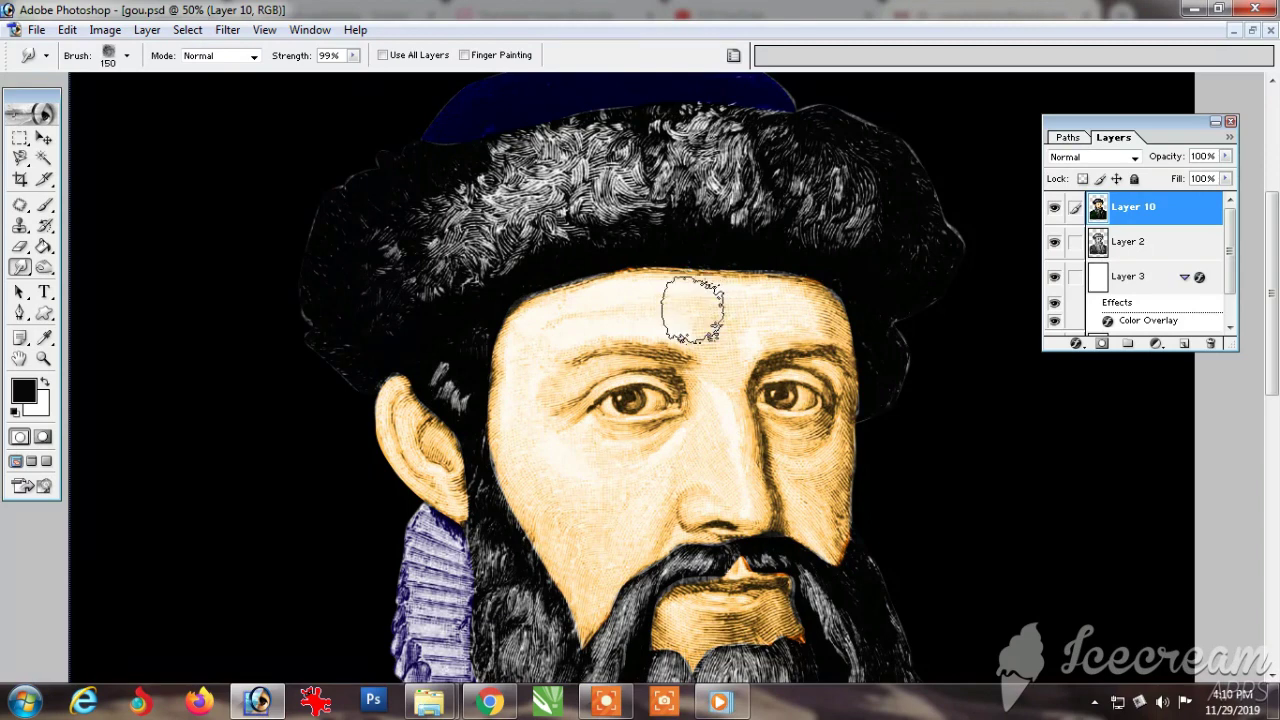
key(bracketright)
key(bracketright)
key(bracketright)
key(bracketright)
key(bracketright)
key(bracketright)
key(bracketleft)
key(bracketleft)
key(bracketleft)
key(bracketleft)
key(bracketleft)
key(bracketleft)
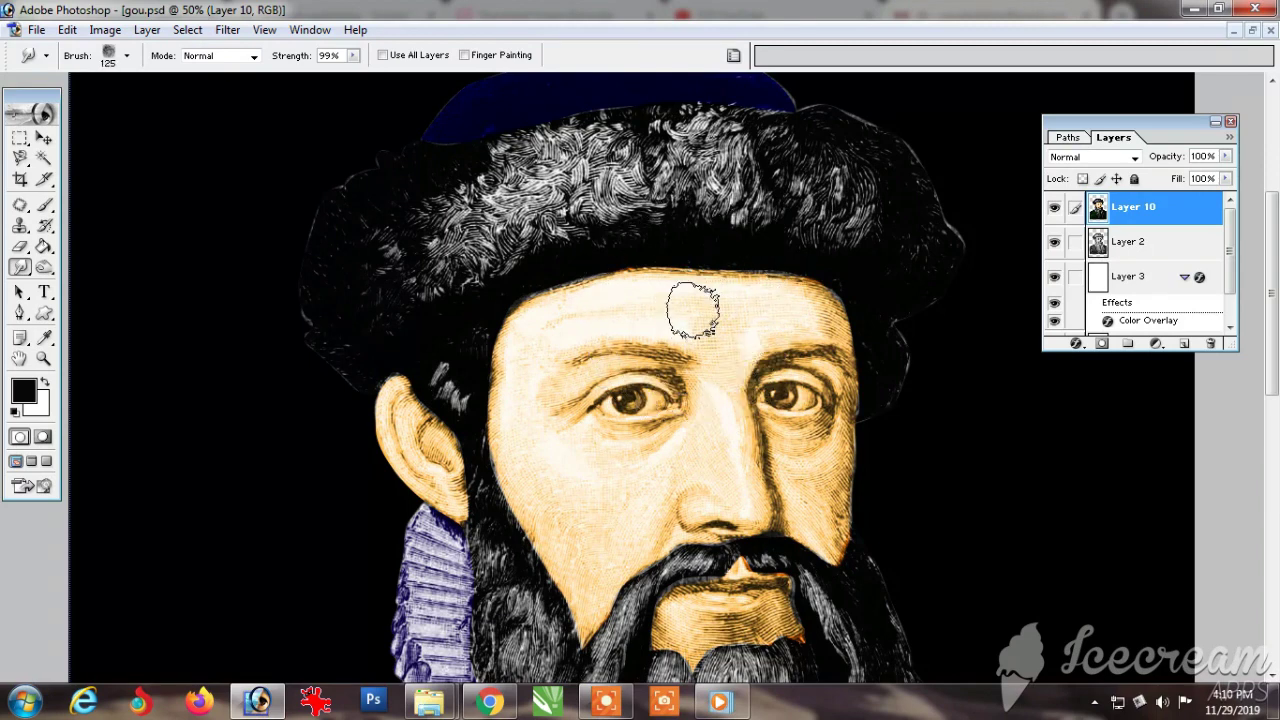
click(353, 57)
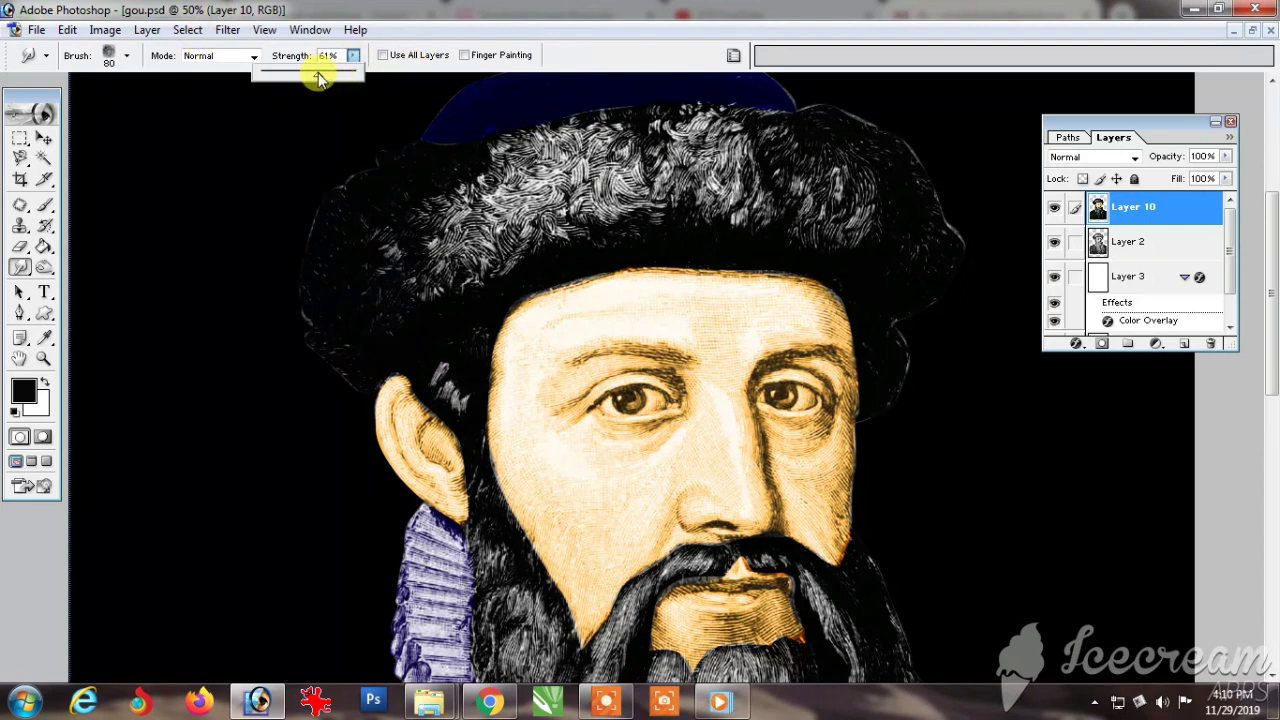
click(678, 318)
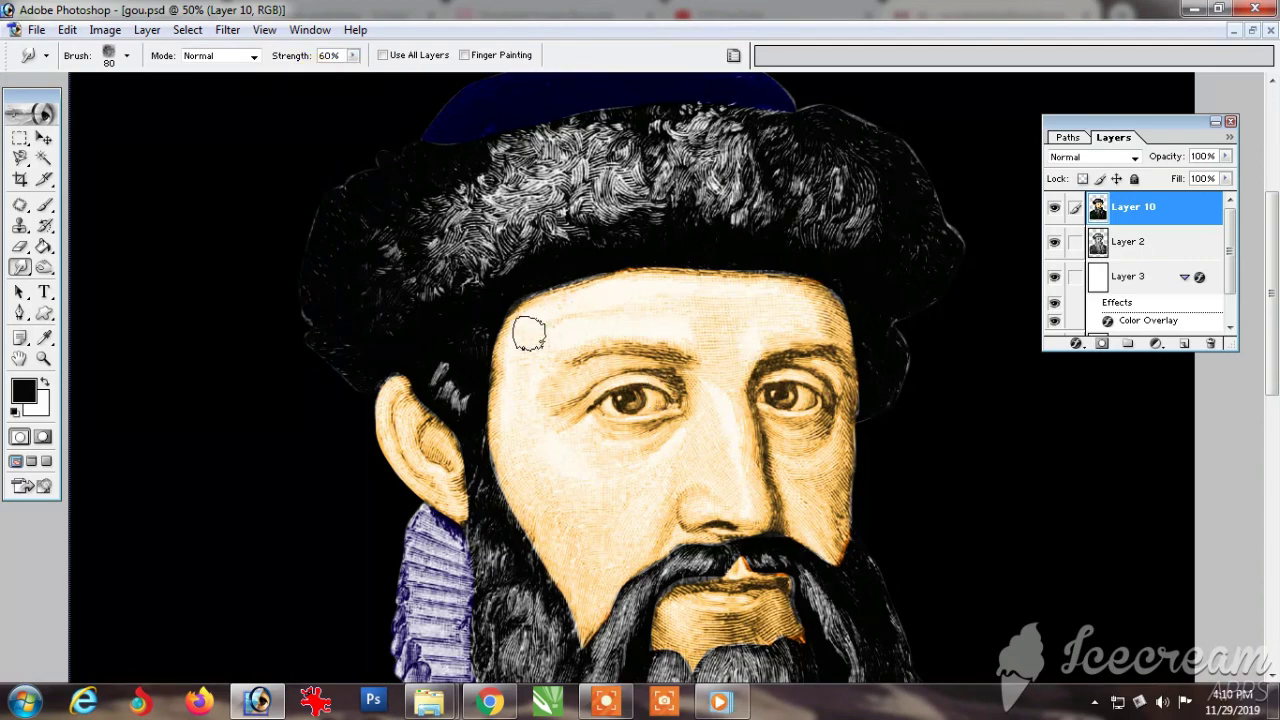
Step: Reduce the Smudge brush to 50 and smooth the forehead's upper left edge below the fur hat
key(ctrl+plus)
key(ctrl+plus)
key(ctrl+plus)
drag(626, 224, 544, 516)
key(bracketleft)
key(bracketleft)
key(bracketleft)
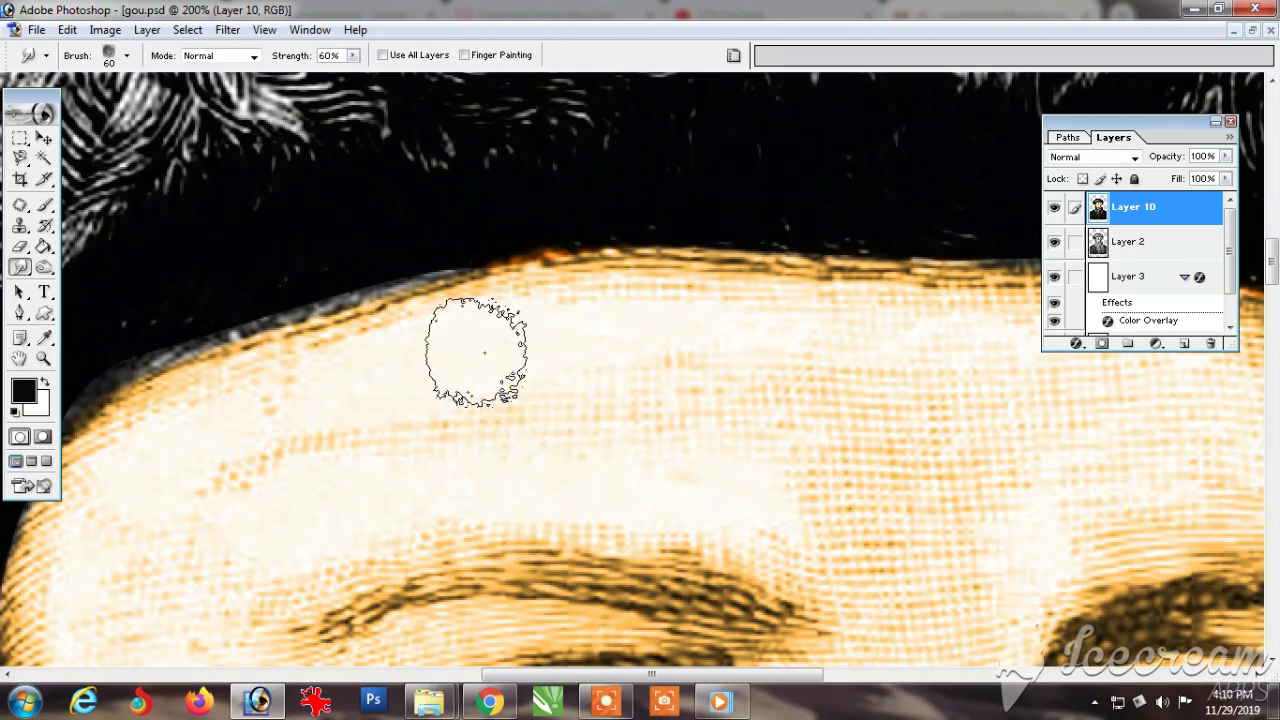
mouse_move(471, 340)
mouse_down()
mouse_move(407, 342)
mouse_move(407, 325)
mouse_move(426, 321)
mouse_move(324, 346)
mouse_move(326, 333)
mouse_move(338, 338)
mouse_move(278, 351)
mouse_move(231, 381)
mouse_move(236, 364)
mouse_move(208, 376)
mouse_move(245, 360)
mouse_move(191, 376)
mouse_move(196, 402)
mouse_move(127, 410)
mouse_move(167, 386)
mouse_move(154, 423)
mouse_up()
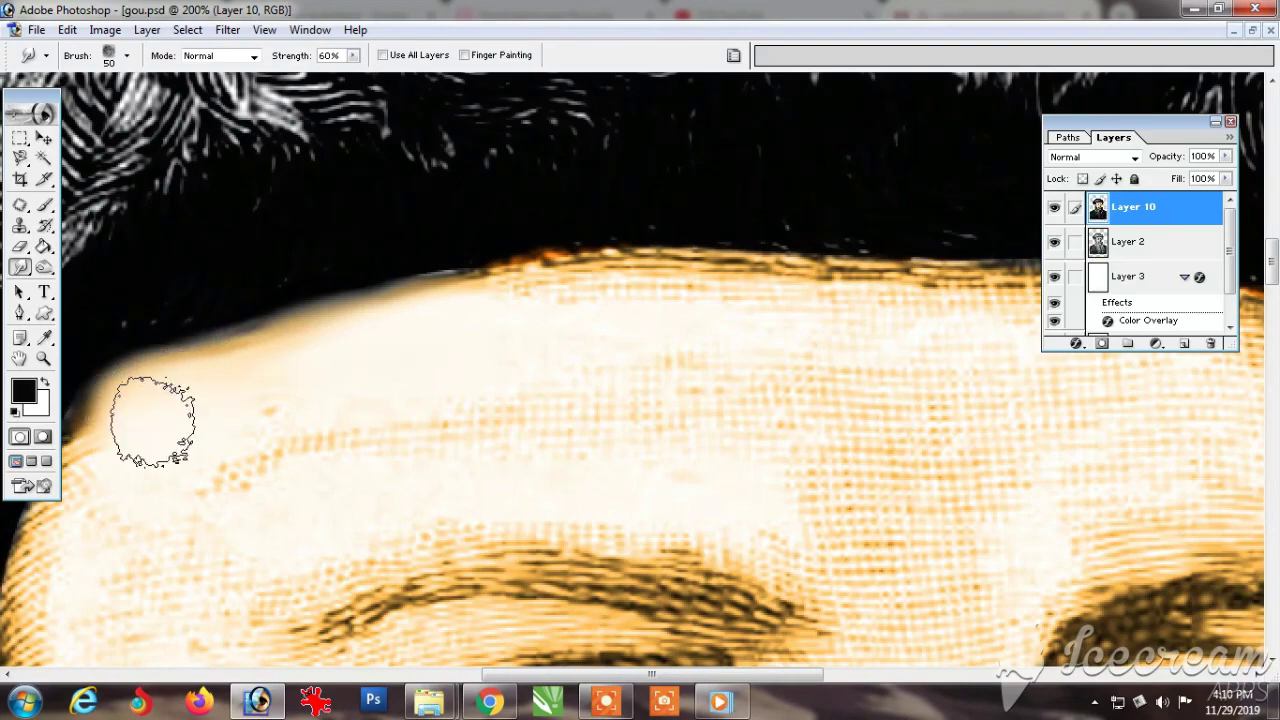
Step: Smudge the engraving lines down the face's left temple edge and across the adjoining forehead
key(space)
drag(341, 414, 441, 333)
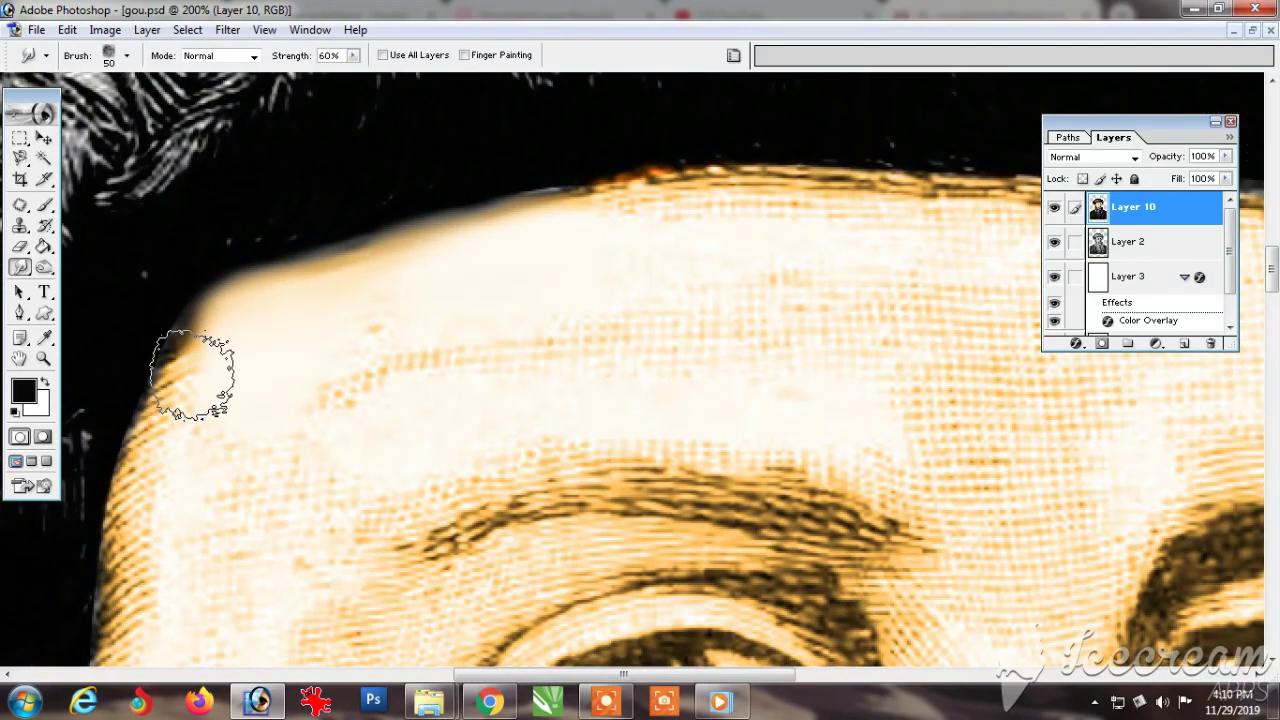
drag(197, 357, 157, 463)
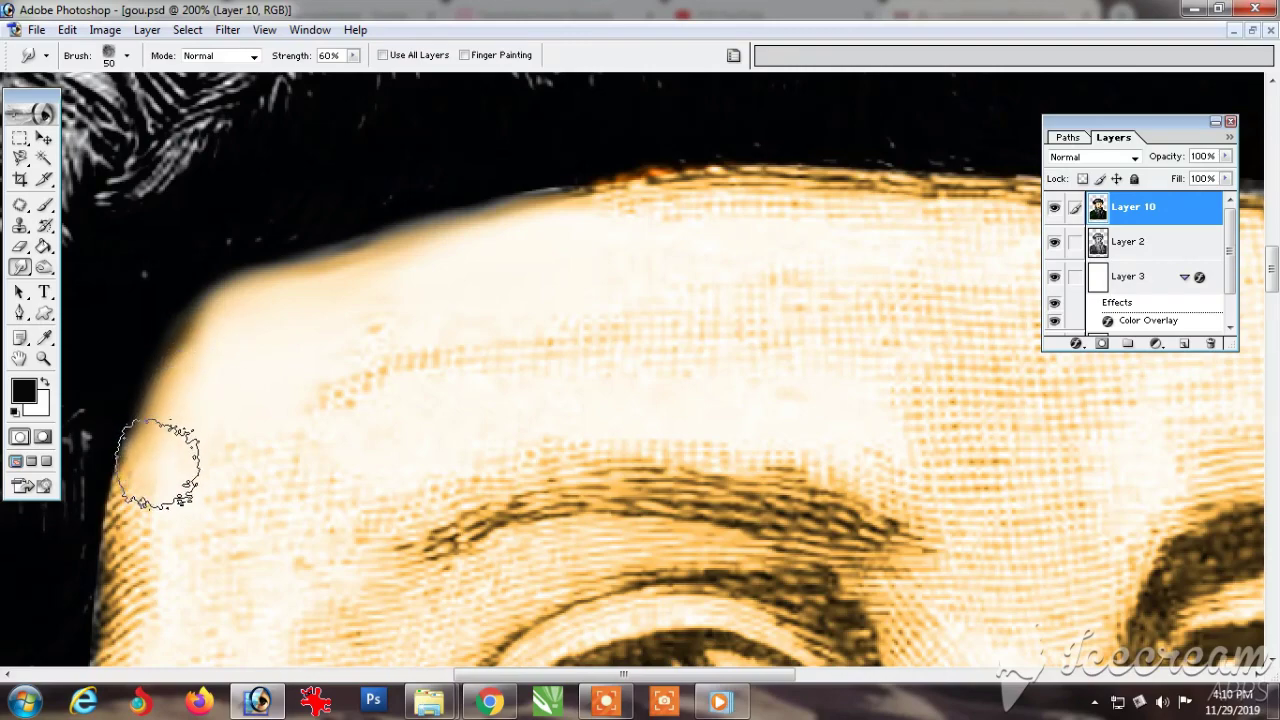
key(space)
mouse_move(191, 516)
mouse_down()
mouse_move(197, 418)
mouse_move(160, 414)
mouse_move(135, 440)
mouse_move(180, 457)
mouse_move(142, 533)
mouse_move(178, 543)
mouse_move(343, 309)
mouse_move(300, 297)
mouse_move(341, 271)
mouse_move(343, 306)
mouse_move(195, 363)
mouse_up()
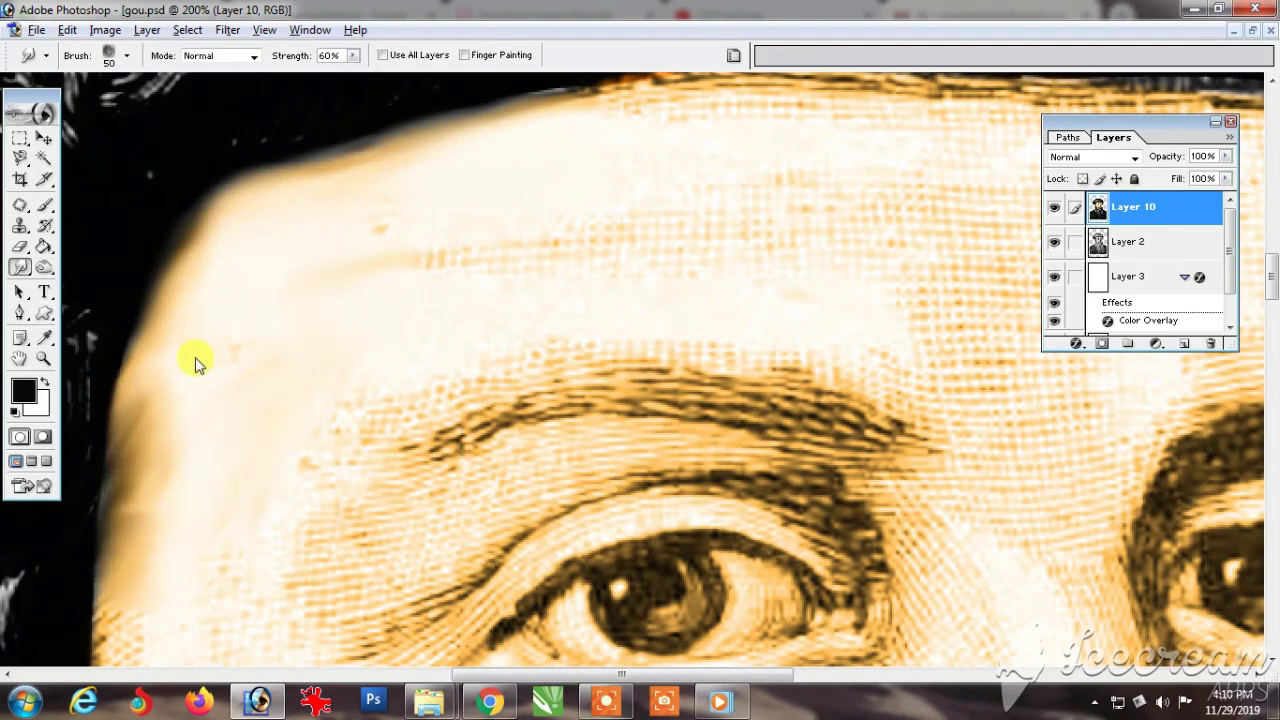
Step: Sample the skin tone DEAC5D from the temple as foreground color and spread a tan patch diagonally over the left forehead
click(27, 398)
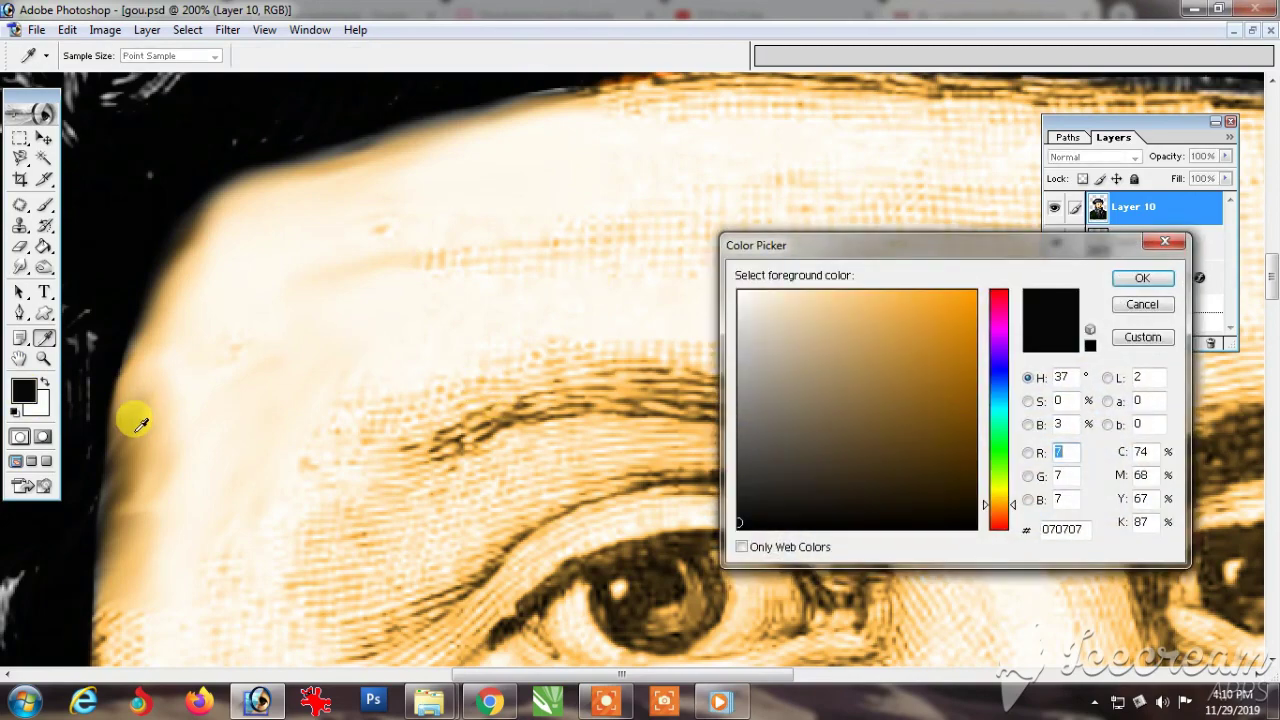
click(146, 414)
click(143, 424)
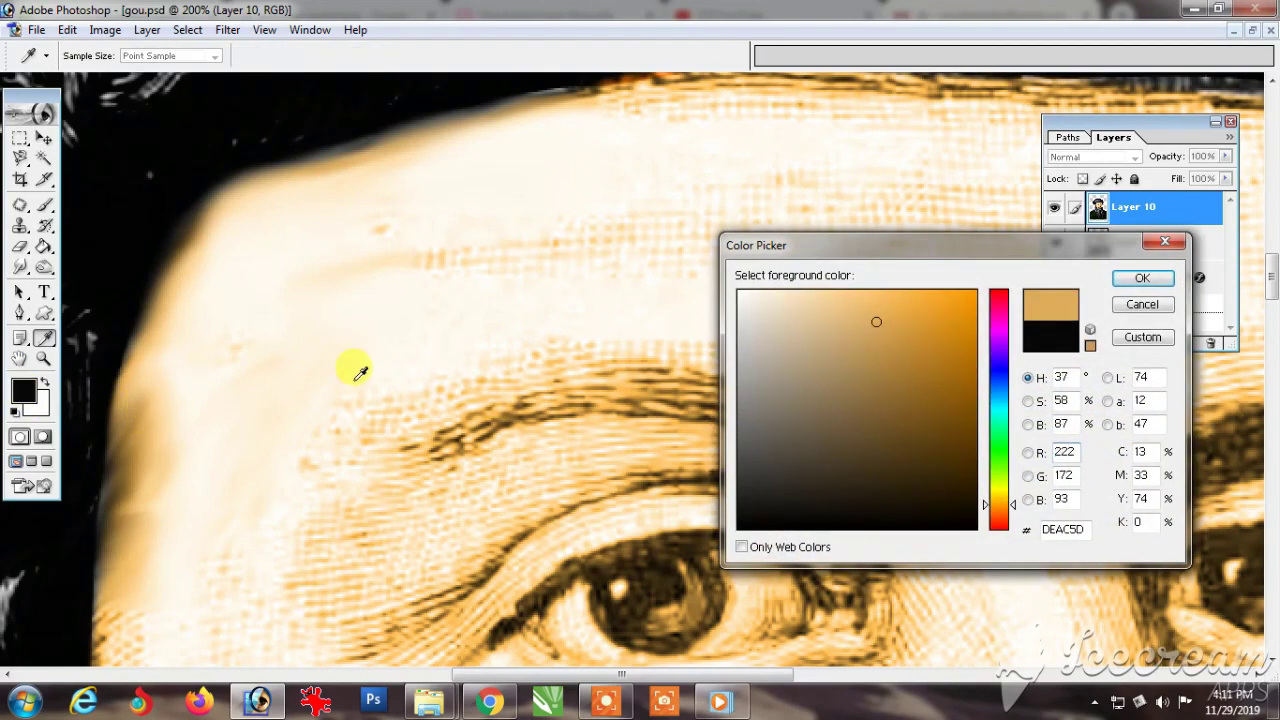
key(Return)
mouse_move(294, 349)
mouse_down()
mouse_move(237, 376)
mouse_move(269, 321)
mouse_move(212, 322)
mouse_move(301, 233)
mouse_move(283, 262)
mouse_move(462, 191)
mouse_move(152, 322)
mouse_move(455, 211)
mouse_move(338, 303)
mouse_move(260, 280)
mouse_move(427, 262)
mouse_move(484, 229)
mouse_move(486, 181)
mouse_move(375, 213)
mouse_move(578, 184)
mouse_move(504, 270)
mouse_move(627, 214)
mouse_move(432, 274)
mouse_move(660, 193)
mouse_move(478, 251)
mouse_move(640, 194)
mouse_up()
mouse_move(406, 303)
mouse_down()
mouse_move(507, 263)
mouse_move(448, 286)
mouse_move(547, 224)
mouse_move(432, 299)
mouse_move(423, 236)
mouse_move(366, 234)
mouse_move(450, 201)
mouse_move(395, 218)
mouse_move(480, 165)
mouse_move(376, 202)
mouse_move(577, 156)
mouse_move(596, 199)
mouse_move(509, 226)
mouse_move(648, 146)
mouse_move(512, 208)
mouse_move(684, 152)
mouse_move(562, 255)
mouse_move(691, 194)
mouse_up()
Step: Reduce the Smudge brush to 30 and blend the tan patch along the forehead's upper edge and toward its center
scroll(546, 260, down, 2)
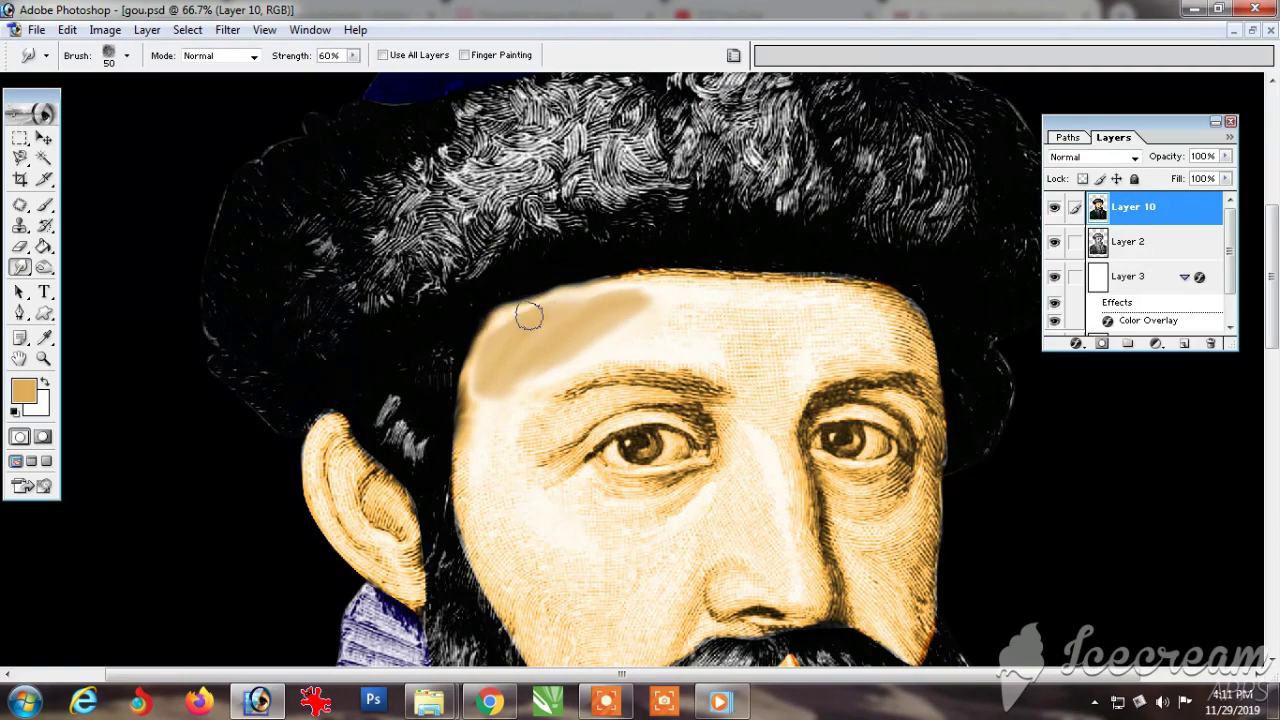
scroll(529, 316, up, 3)
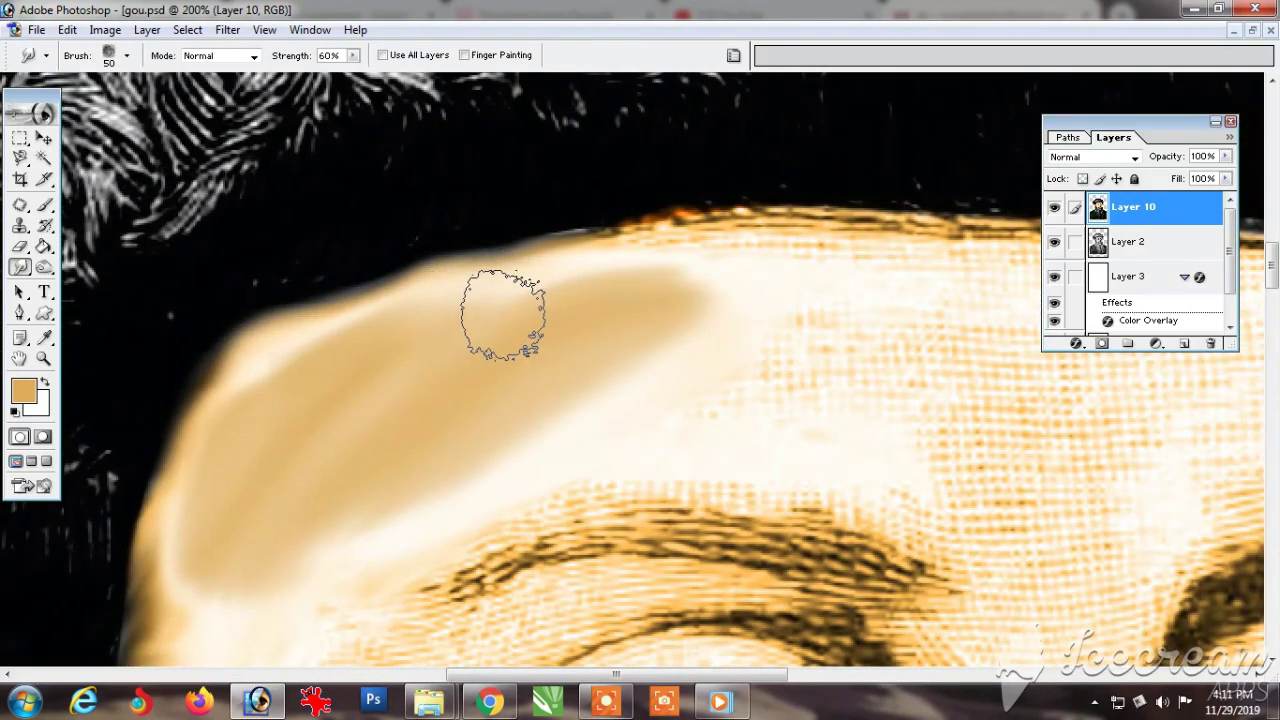
key(bracketleft)
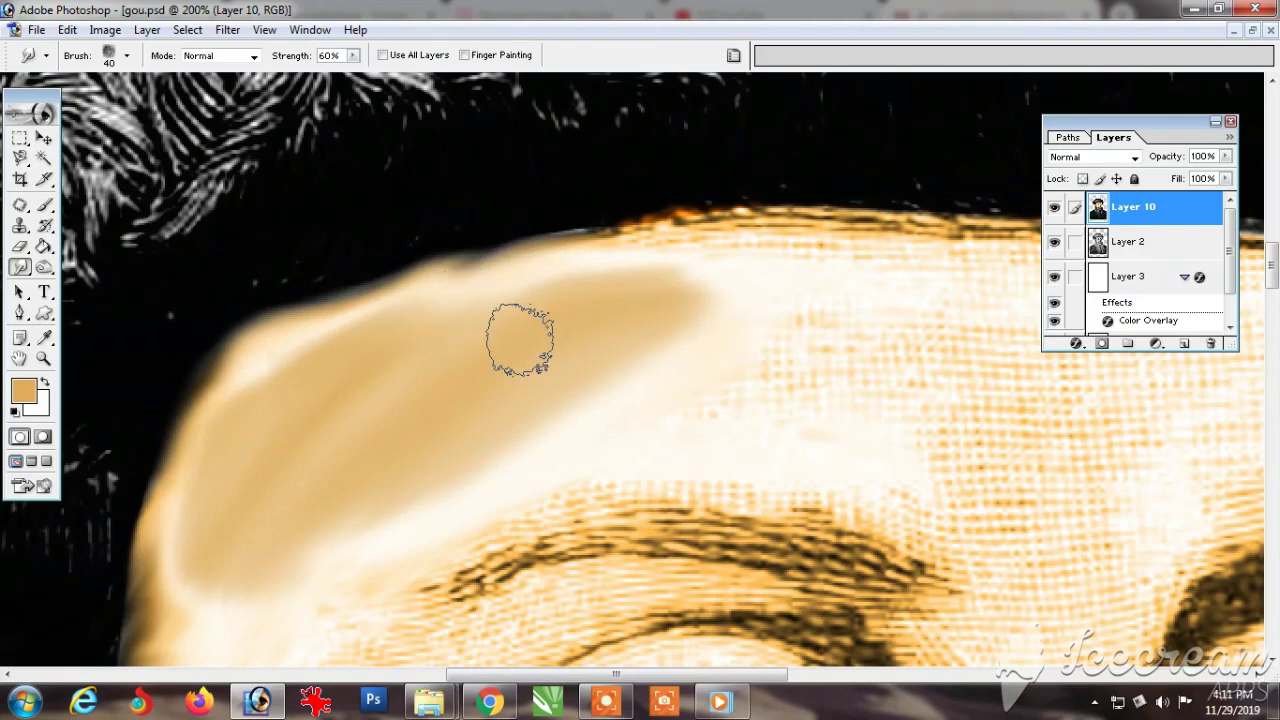
key(bracketleft)
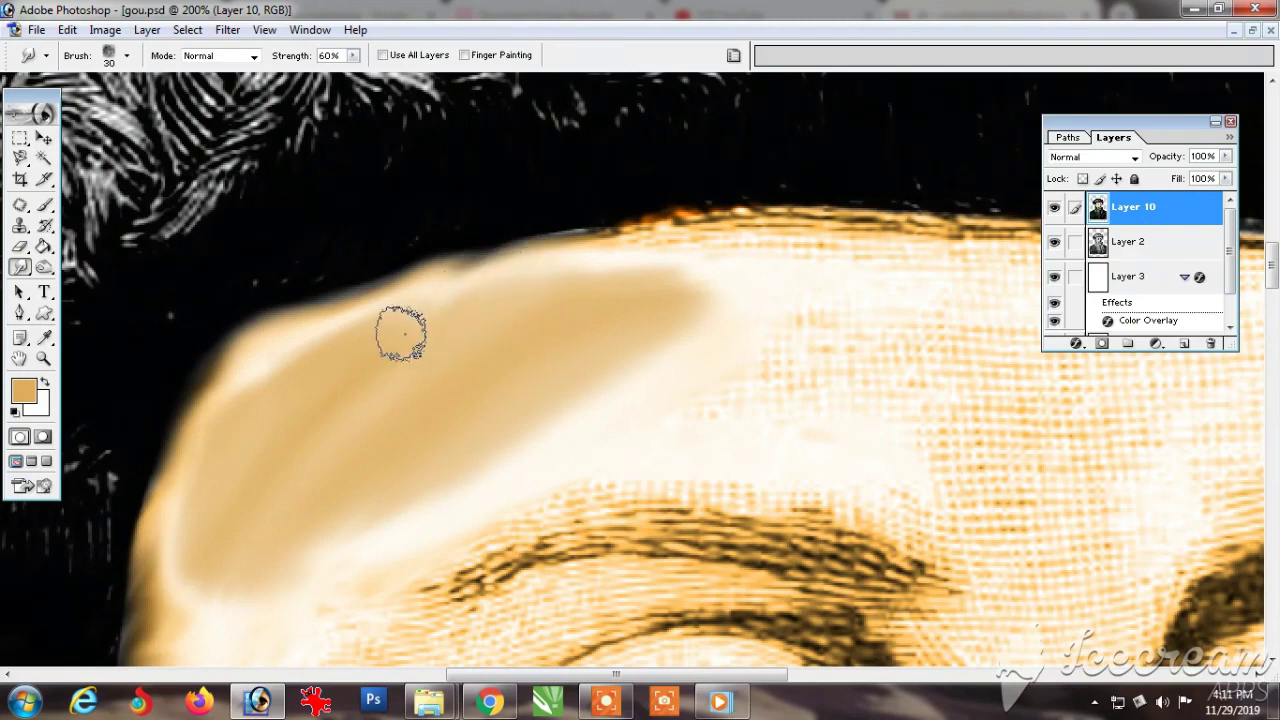
mouse_move(401, 333)
mouse_down()
mouse_move(485, 266)
mouse_move(536, 252)
mouse_move(467, 306)
mouse_move(576, 267)
mouse_move(645, 291)
mouse_up()
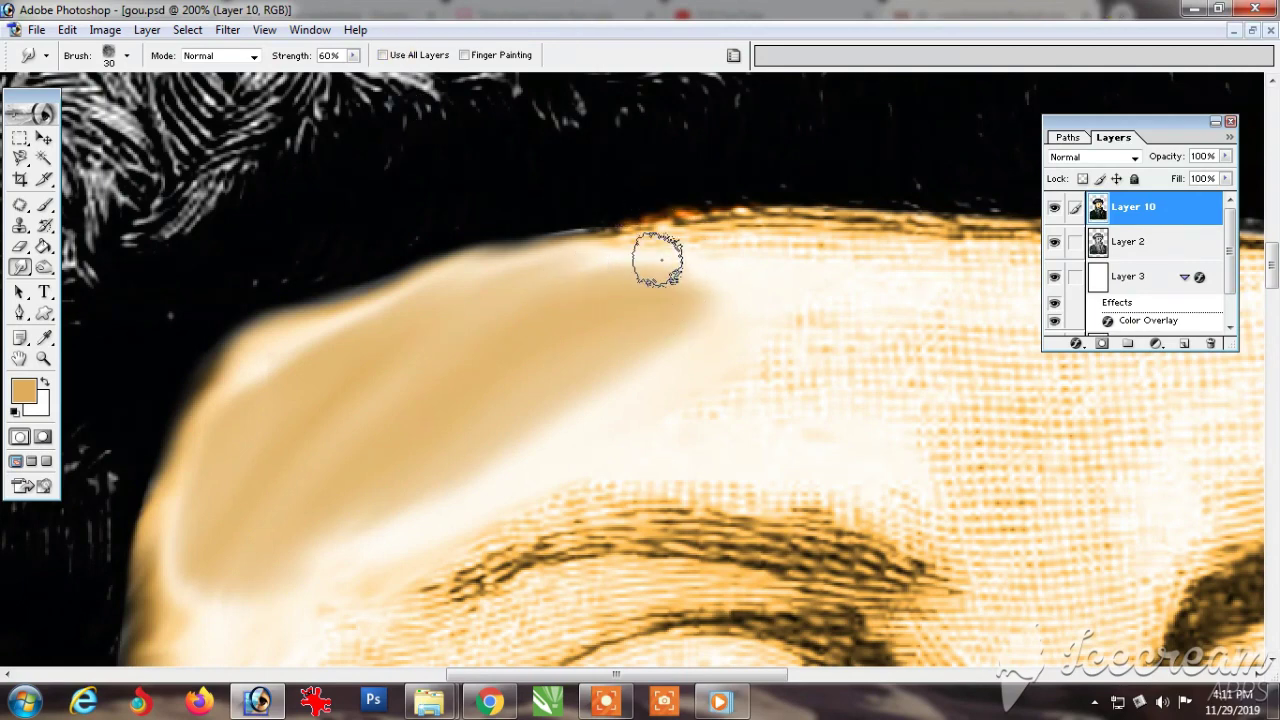
mouse_move(658, 260)
mouse_down()
mouse_move(572, 294)
mouse_move(665, 239)
mouse_move(706, 235)
mouse_move(657, 253)
mouse_move(759, 229)
mouse_move(599, 281)
mouse_move(701, 233)
mouse_move(419, 290)
mouse_up()
mouse_move(338, 325)
mouse_down()
mouse_move(643, 291)
mouse_move(820, 237)
mouse_move(641, 275)
mouse_move(814, 229)
mouse_move(671, 266)
mouse_move(785, 240)
mouse_up()
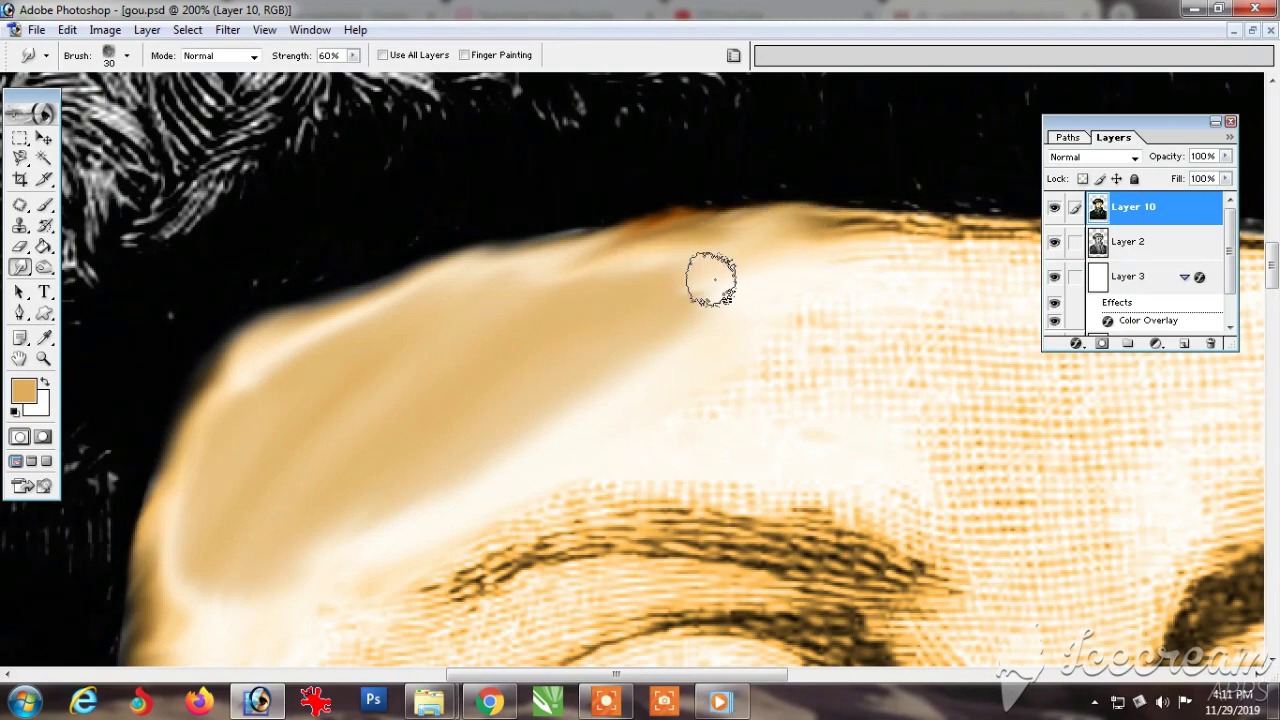
drag(696, 285, 760, 264)
drag(532, 407, 690, 345)
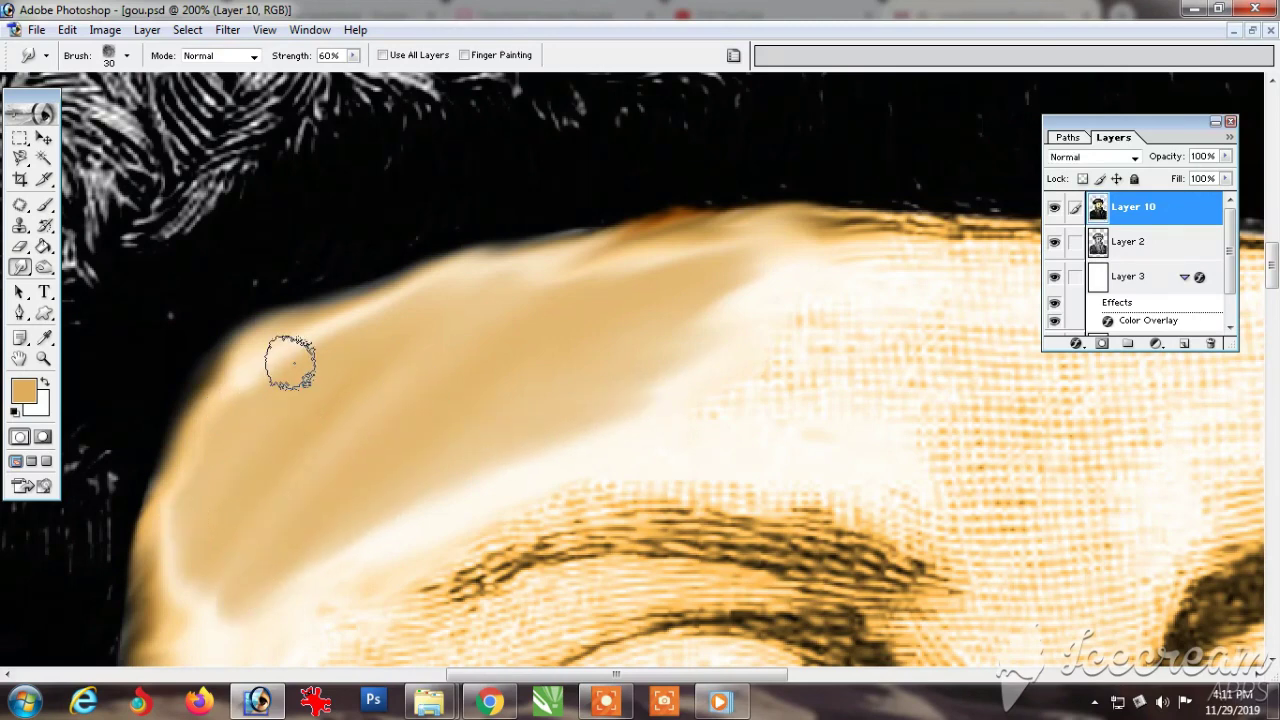
Step: Undo the stroke on the forehead's upper left corner and smudge that edge again below the fur hat
drag(289, 360, 187, 432)
key(ctrl+z)
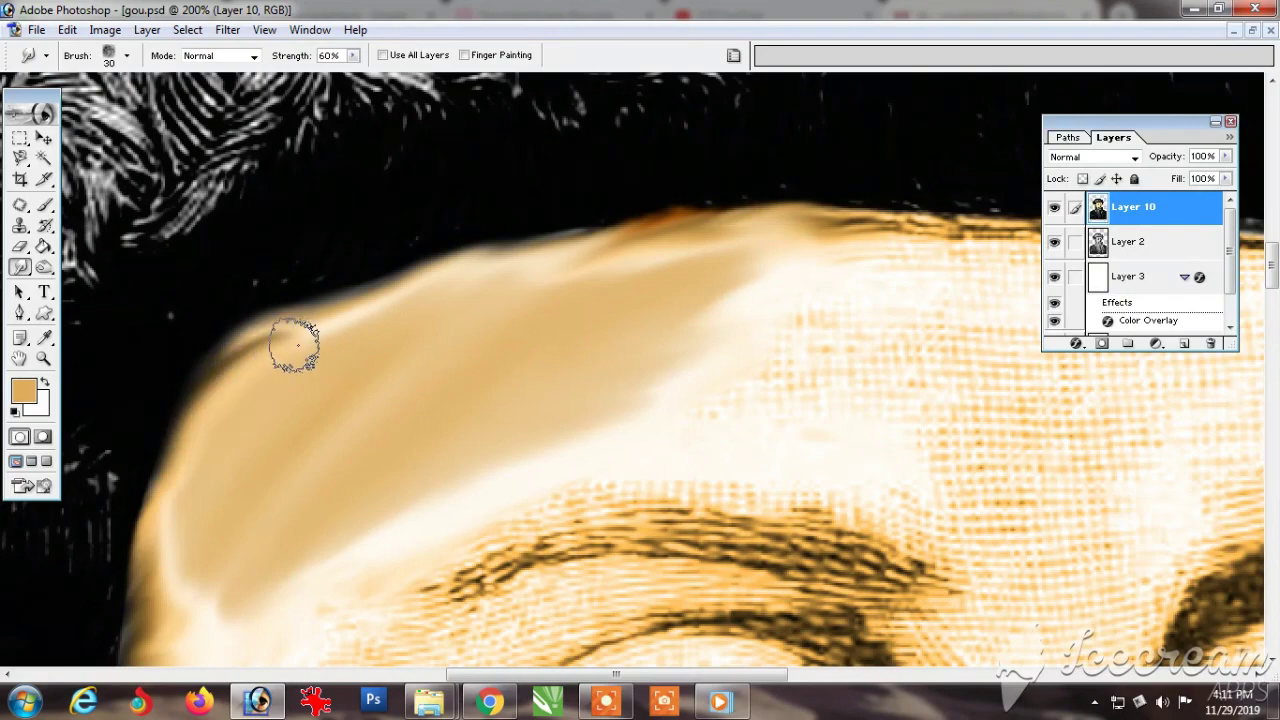
drag(212, 373, 283, 331)
Step: Smudge the face's left edge from the temple down beside the eye, softening the engraving against the black
drag(257, 486, 385, 231)
mouse_move(334, 324)
mouse_down()
mouse_move(287, 385)
mouse_move(317, 297)
mouse_move(276, 371)
mouse_up()
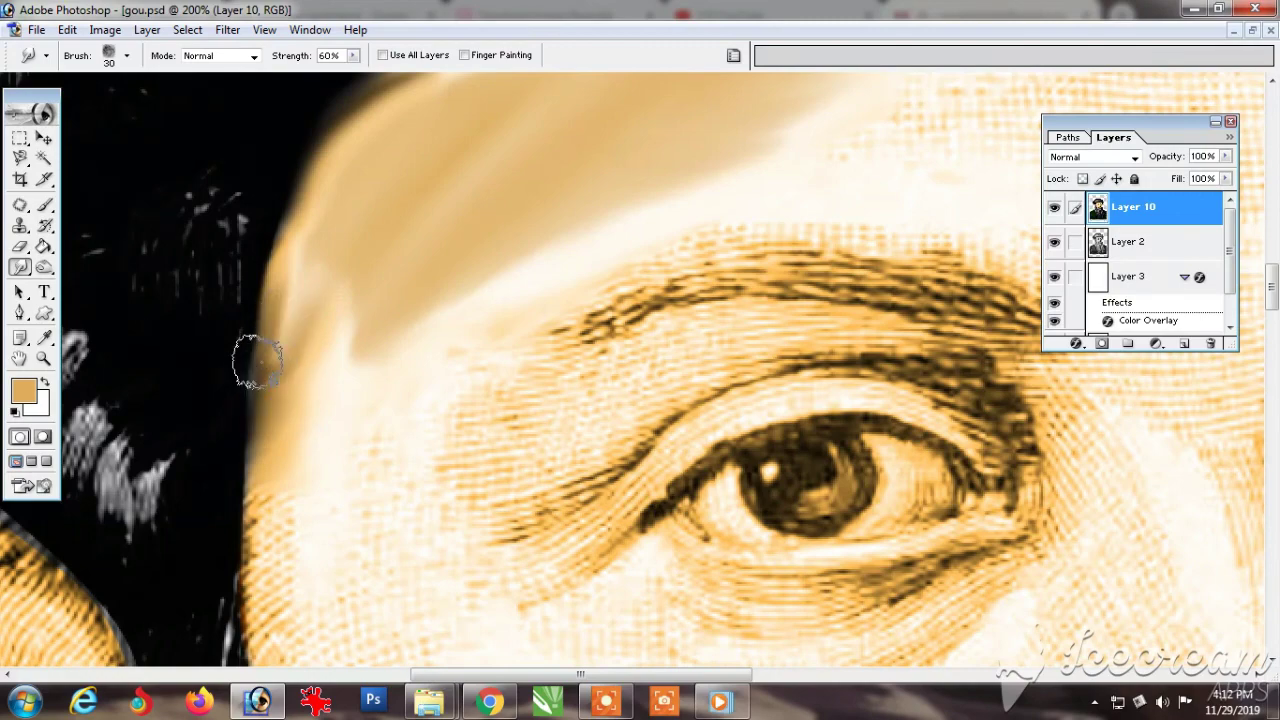
mouse_move(280, 249)
mouse_down()
mouse_move(258, 444)
mouse_move(259, 301)
mouse_up()
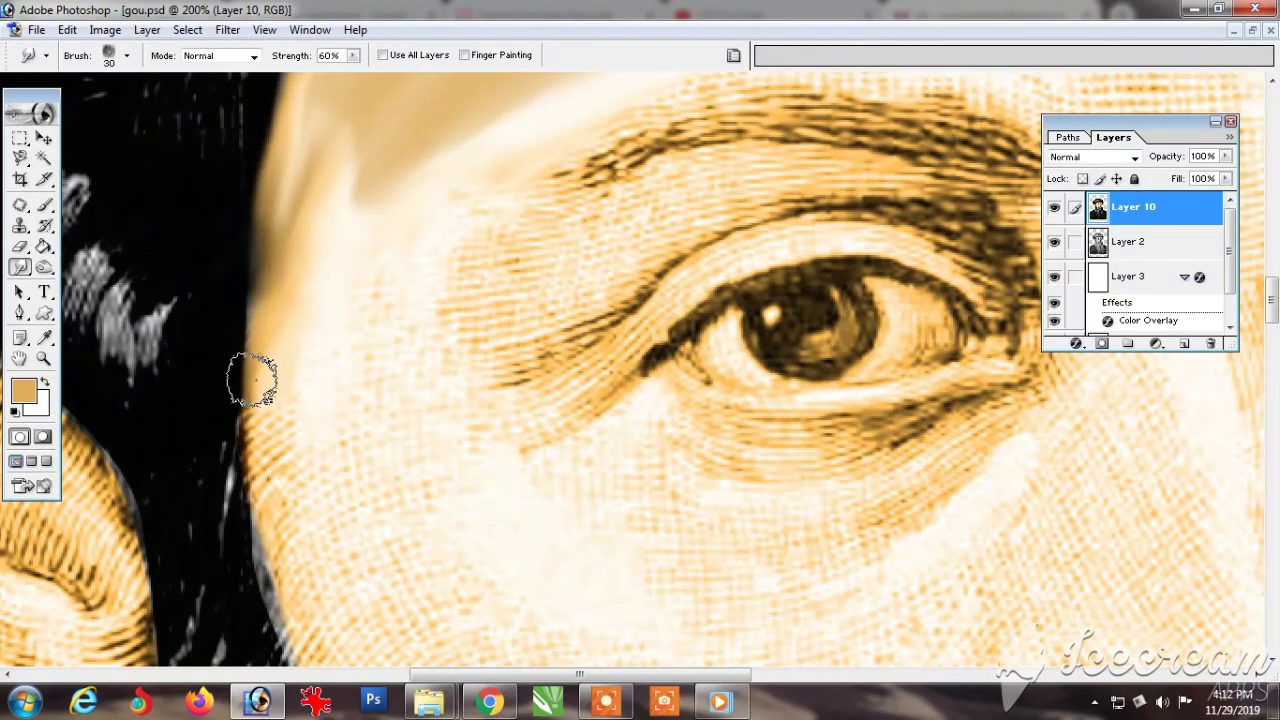
mouse_move(290, 393)
mouse_down()
mouse_move(256, 482)
mouse_move(259, 390)
mouse_up()
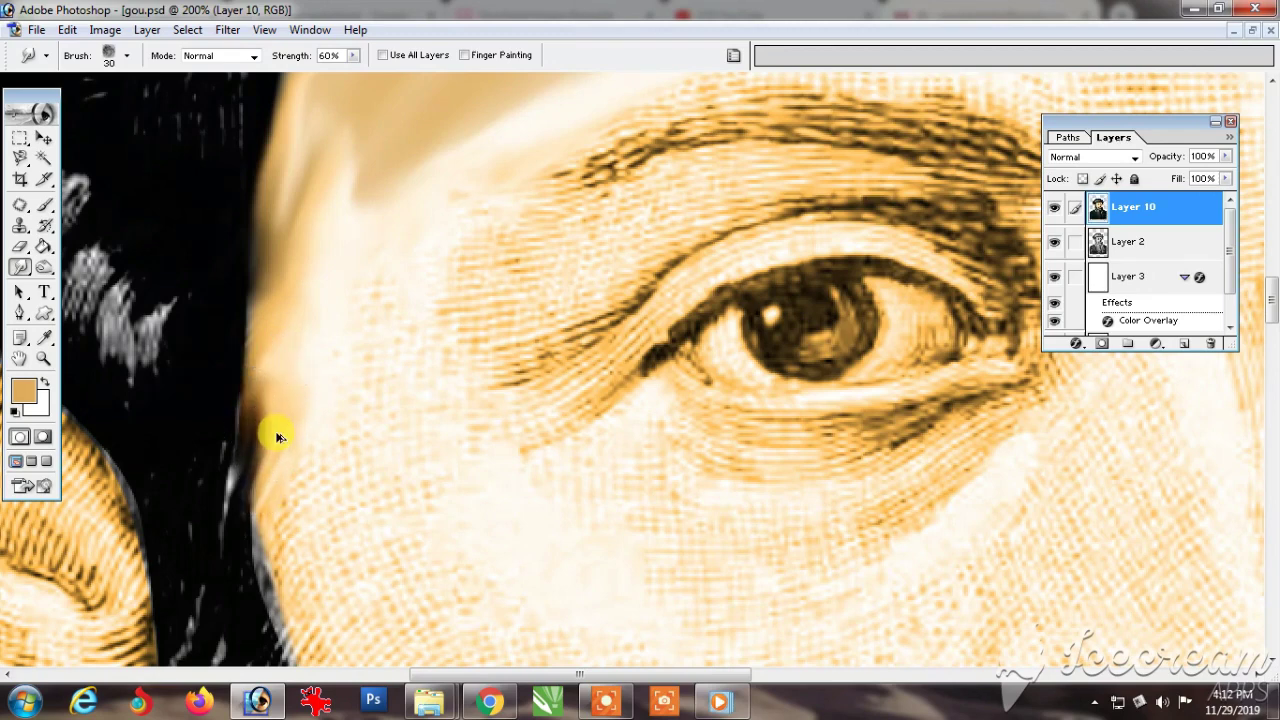
mouse_move(261, 412)
mouse_down()
mouse_move(243, 490)
mouse_move(286, 534)
mouse_move(262, 600)
mouse_up()
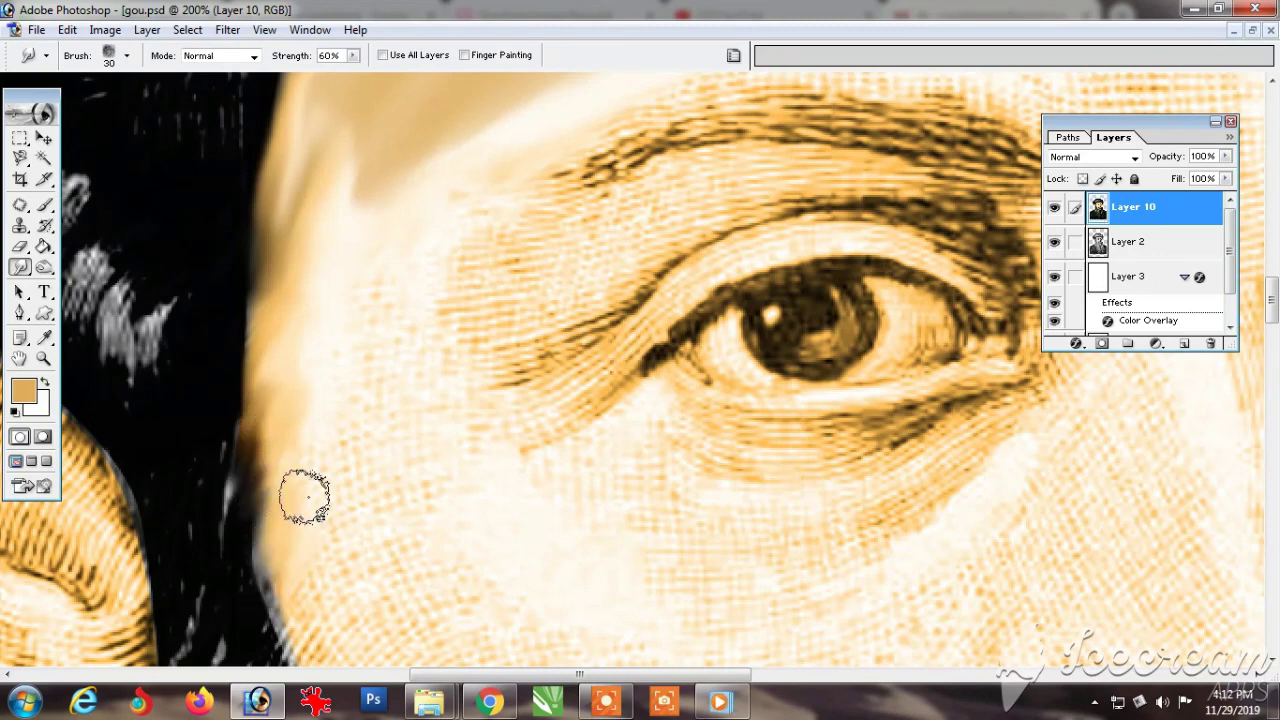
mouse_move(266, 470)
mouse_down()
mouse_move(290, 357)
mouse_move(320, 315)
mouse_move(306, 383)
mouse_move(351, 329)
mouse_up()
Step: Smudge the cross-hatching on the central forehead and the dark engraved edge just below the fur hat
drag(578, 143, 340, 346)
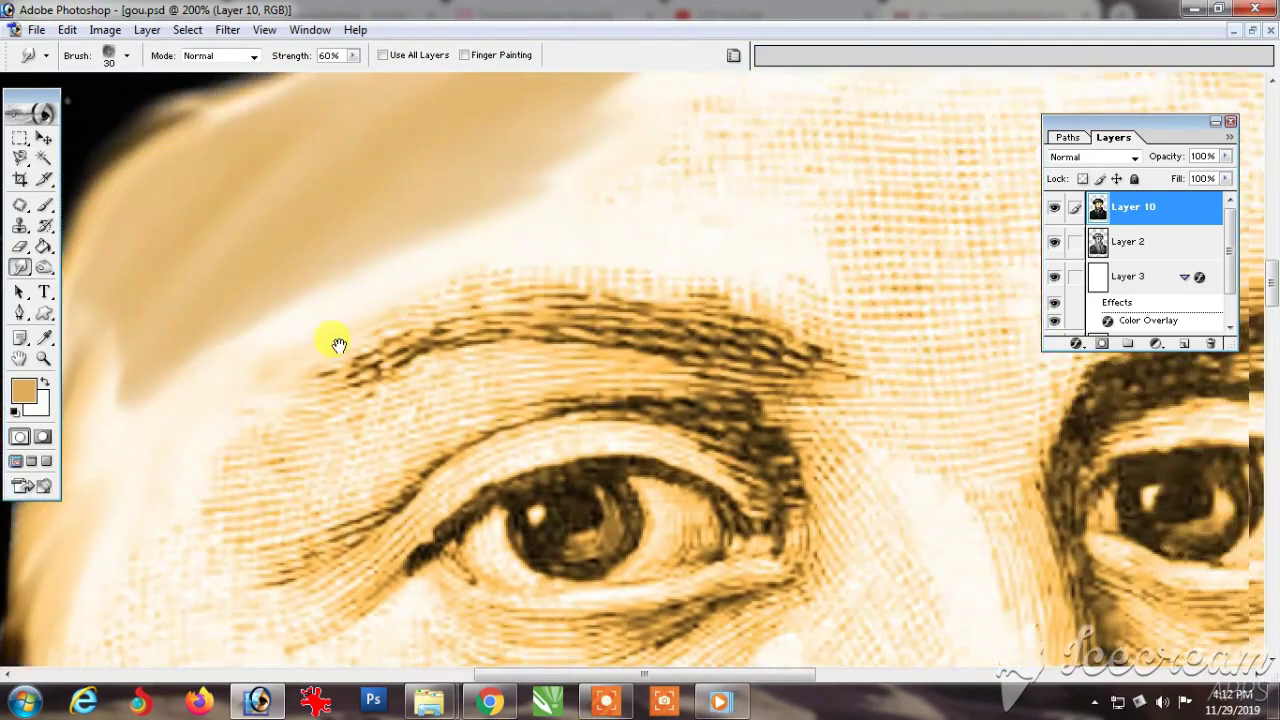
drag(711, 405, 381, 600)
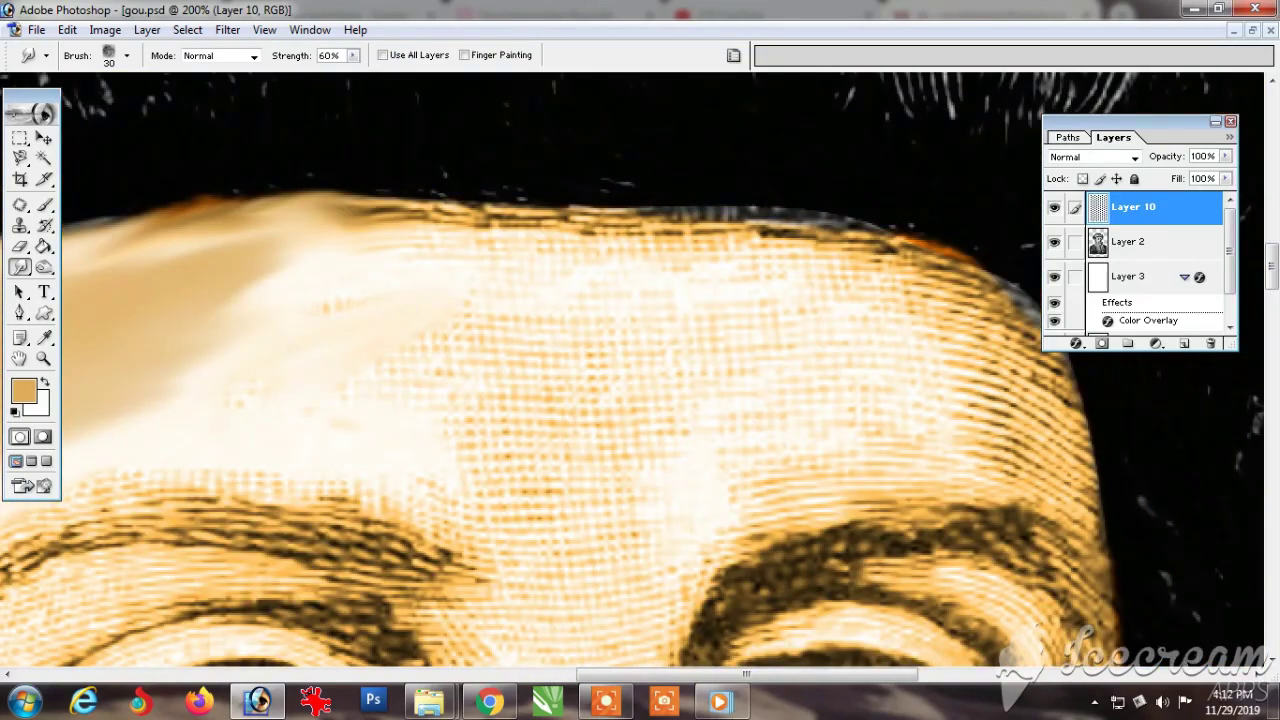
drag(506, 277, 441, 361)
mouse_move(427, 420)
mouse_down()
mouse_move(480, 453)
mouse_move(562, 421)
mouse_move(474, 400)
mouse_up()
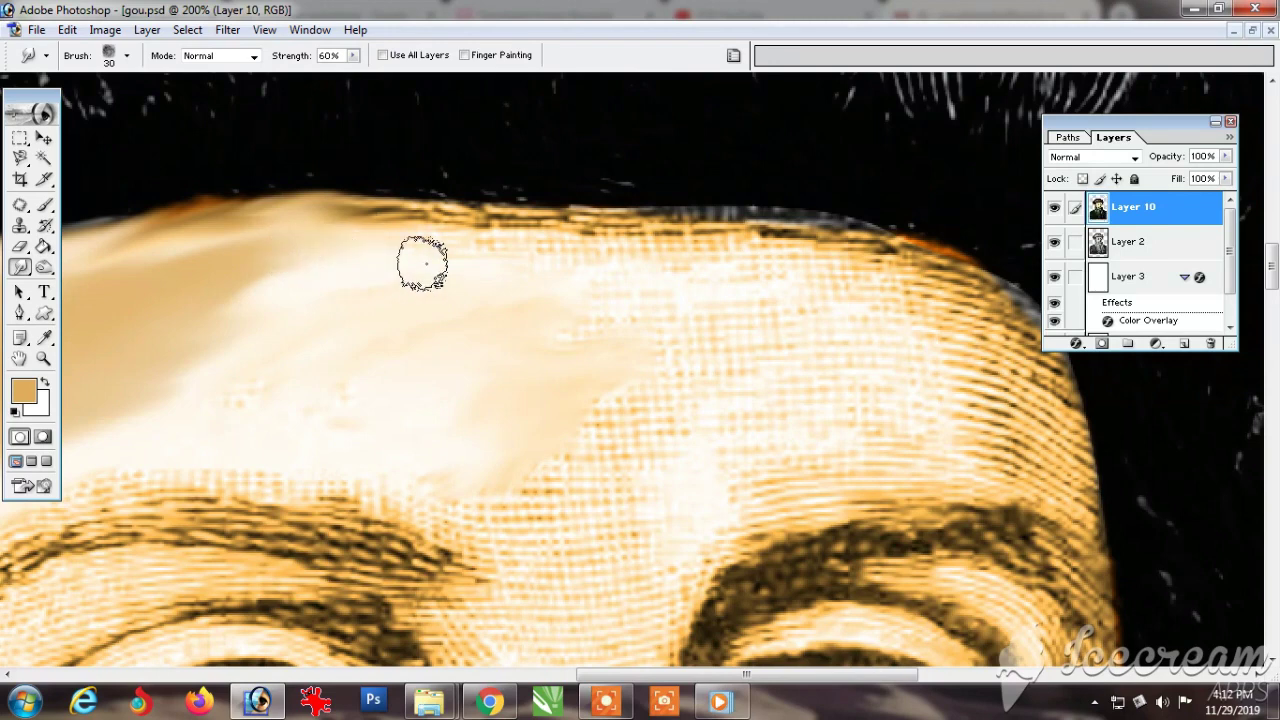
mouse_move(440, 253)
mouse_down()
mouse_move(493, 241)
mouse_move(363, 246)
mouse_move(408, 225)
mouse_move(336, 228)
mouse_move(274, 242)
mouse_move(475, 220)
mouse_move(371, 244)
mouse_move(336, 246)
mouse_move(415, 230)
mouse_move(328, 237)
mouse_move(252, 266)
mouse_move(476, 218)
mouse_move(600, 230)
mouse_up()
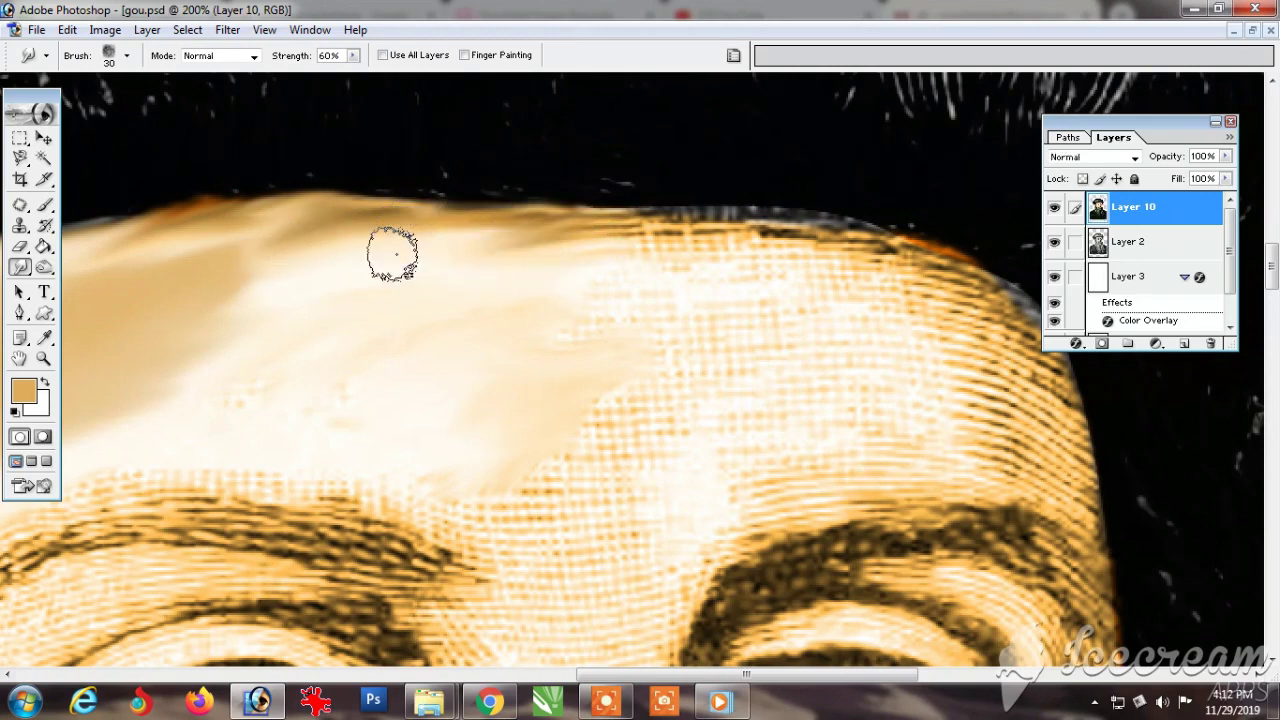
Step: Smudge diagonal tan strokes over the central forehead to build up painted skin tone
drag(328, 352, 444, 304)
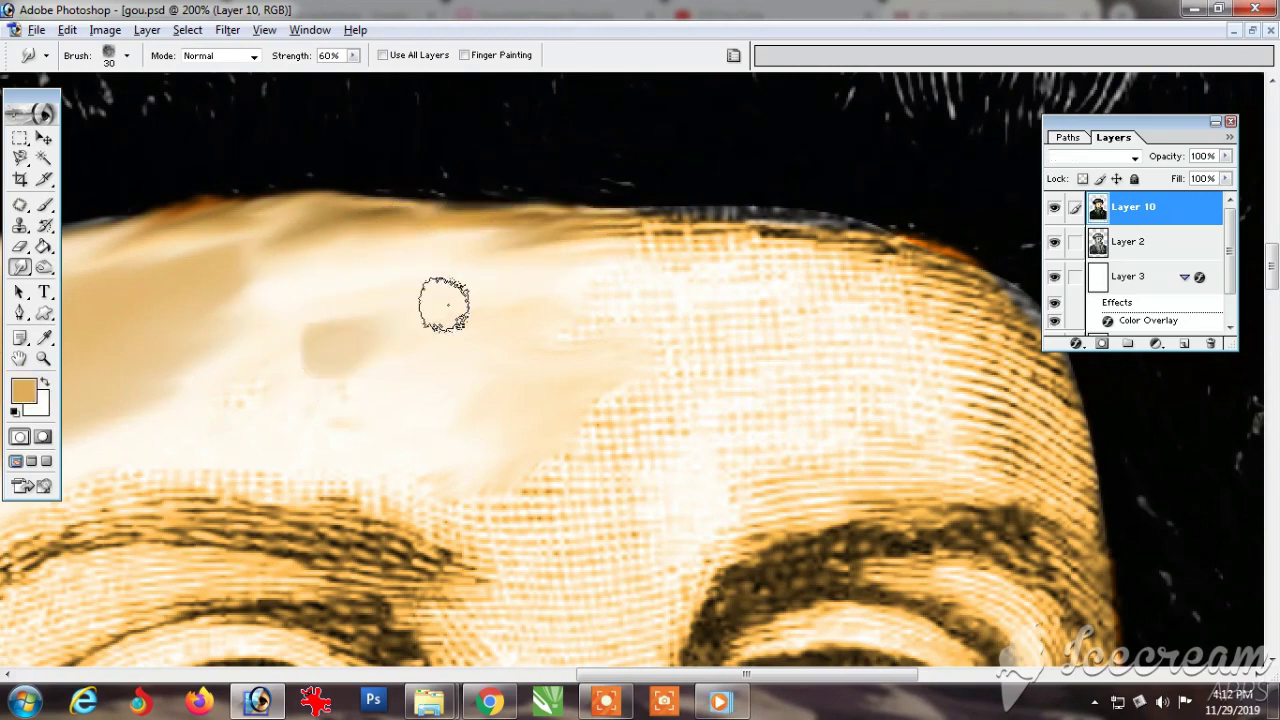
drag(239, 345, 438, 261)
drag(304, 307, 400, 280)
mouse_move(322, 310)
mouse_down()
mouse_move(390, 280)
mouse_move(313, 315)
mouse_move(333, 293)
mouse_move(246, 307)
mouse_move(374, 264)
mouse_move(249, 311)
mouse_move(353, 293)
mouse_move(259, 325)
mouse_move(311, 338)
mouse_move(550, 272)
mouse_up()
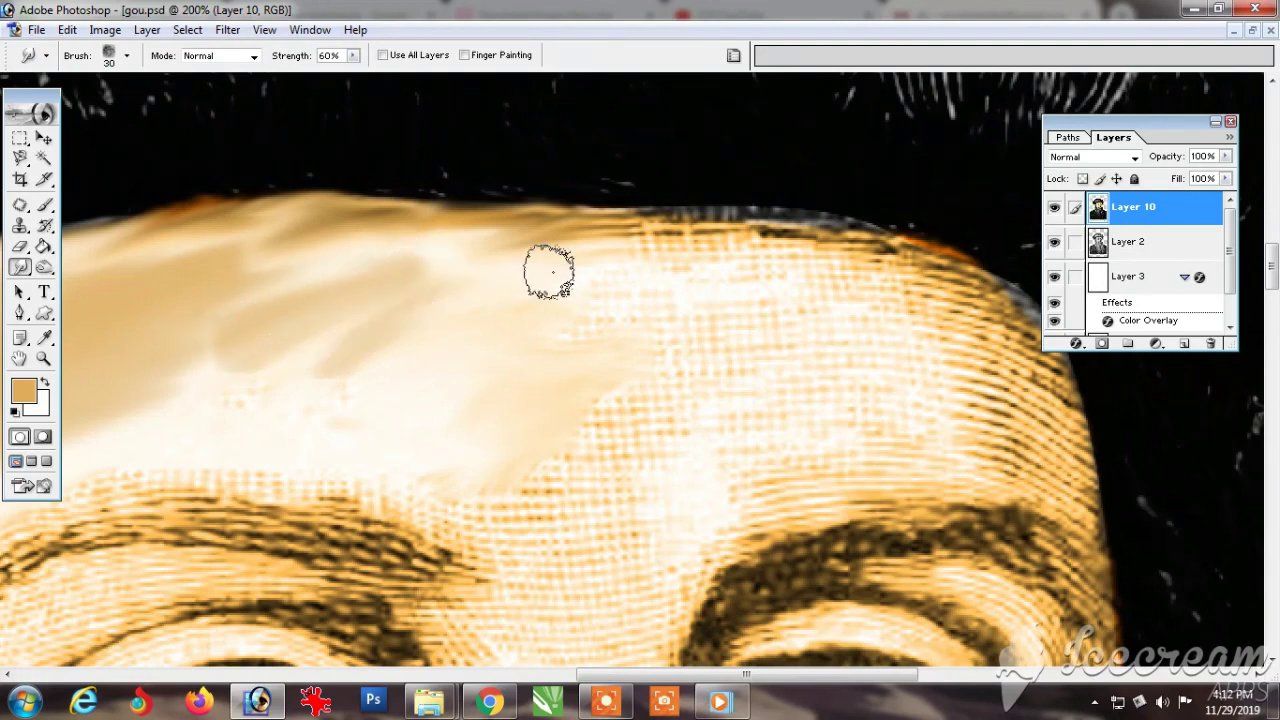
mouse_move(600, 341)
mouse_down()
mouse_move(628, 359)
mouse_move(501, 405)
mouse_move(651, 339)
mouse_move(550, 380)
mouse_move(521, 307)
mouse_move(484, 353)
mouse_move(604, 298)
mouse_move(572, 350)
mouse_move(497, 369)
mouse_move(579, 317)
mouse_move(450, 385)
mouse_move(471, 351)
mouse_move(411, 321)
mouse_move(365, 351)
mouse_move(480, 310)
mouse_move(443, 302)
mouse_move(497, 330)
mouse_move(668, 263)
mouse_move(625, 320)
mouse_move(640, 329)
mouse_move(498, 453)
mouse_move(491, 439)
mouse_move(563, 431)
mouse_move(540, 445)
mouse_move(663, 407)
mouse_up()
mouse_move(567, 408)
mouse_down()
mouse_move(669, 357)
mouse_move(675, 328)
mouse_up()
mouse_move(698, 266)
mouse_down()
mouse_move(737, 251)
mouse_move(694, 246)
mouse_move(714, 229)
mouse_move(606, 240)
mouse_move(749, 223)
mouse_move(634, 246)
mouse_move(642, 233)
mouse_move(611, 229)
mouse_move(566, 251)
mouse_move(497, 257)
mouse_move(797, 223)
mouse_move(894, 251)
mouse_move(700, 266)
mouse_move(591, 297)
mouse_move(523, 357)
mouse_move(641, 300)
mouse_move(617, 263)
mouse_move(460, 417)
mouse_move(497, 457)
mouse_move(389, 449)
mouse_move(471, 349)
mouse_move(434, 360)
mouse_move(614, 341)
mouse_up()
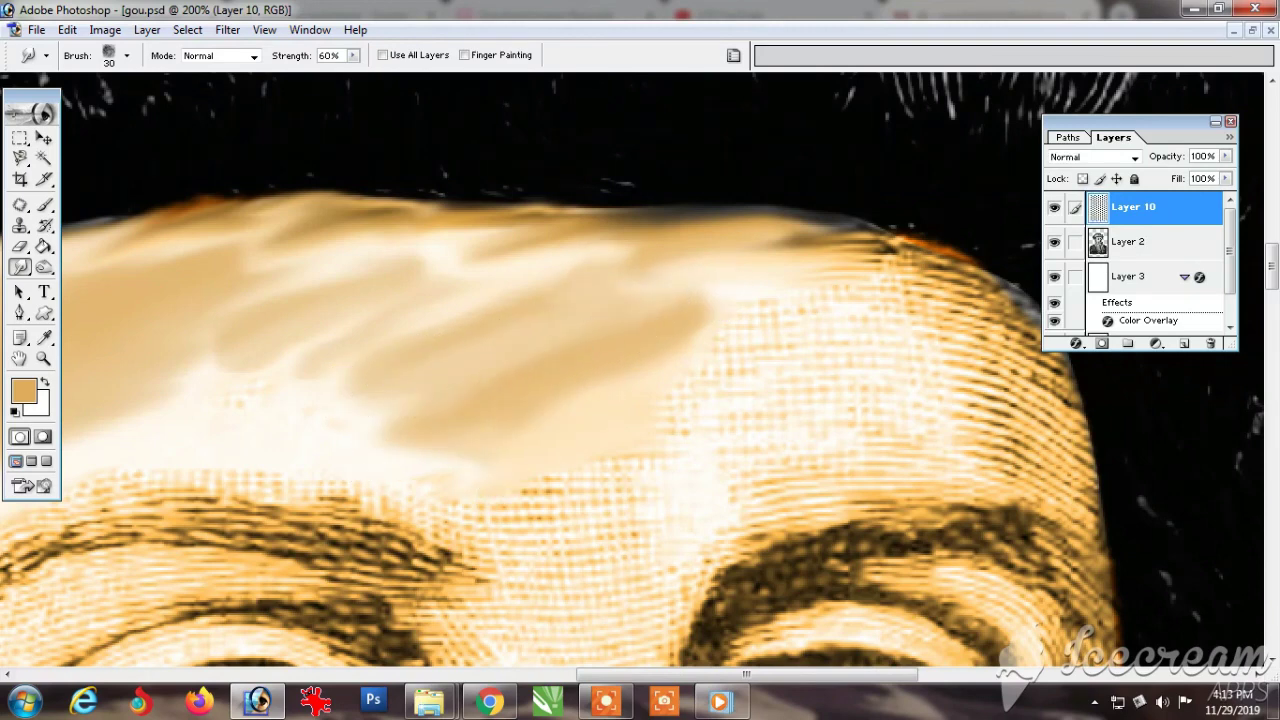
Step: Extend the tan smudge strokes from the central forehead across to its right side
mouse_move(260, 375)
mouse_down()
mouse_move(316, 363)
mouse_move(380, 403)
mouse_move(629, 314)
mouse_move(510, 429)
mouse_move(597, 406)
mouse_up()
drag(659, 366, 884, 298)
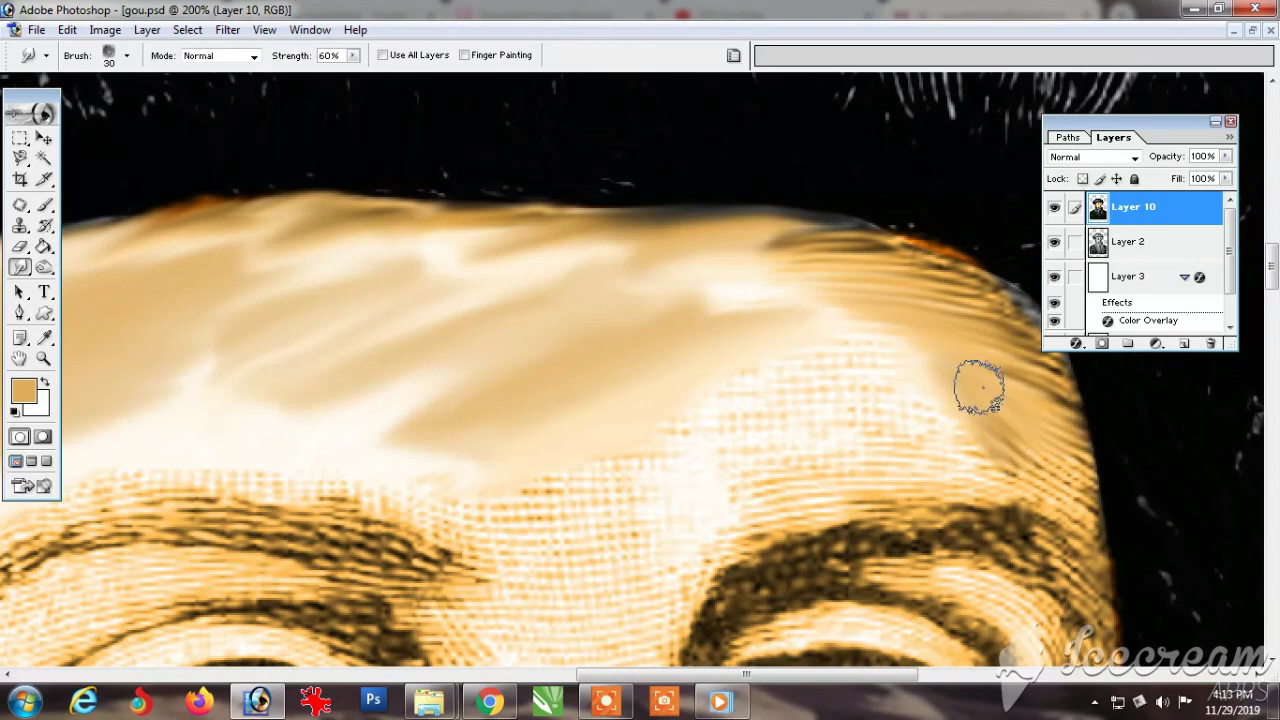
drag(718, 309, 770, 272)
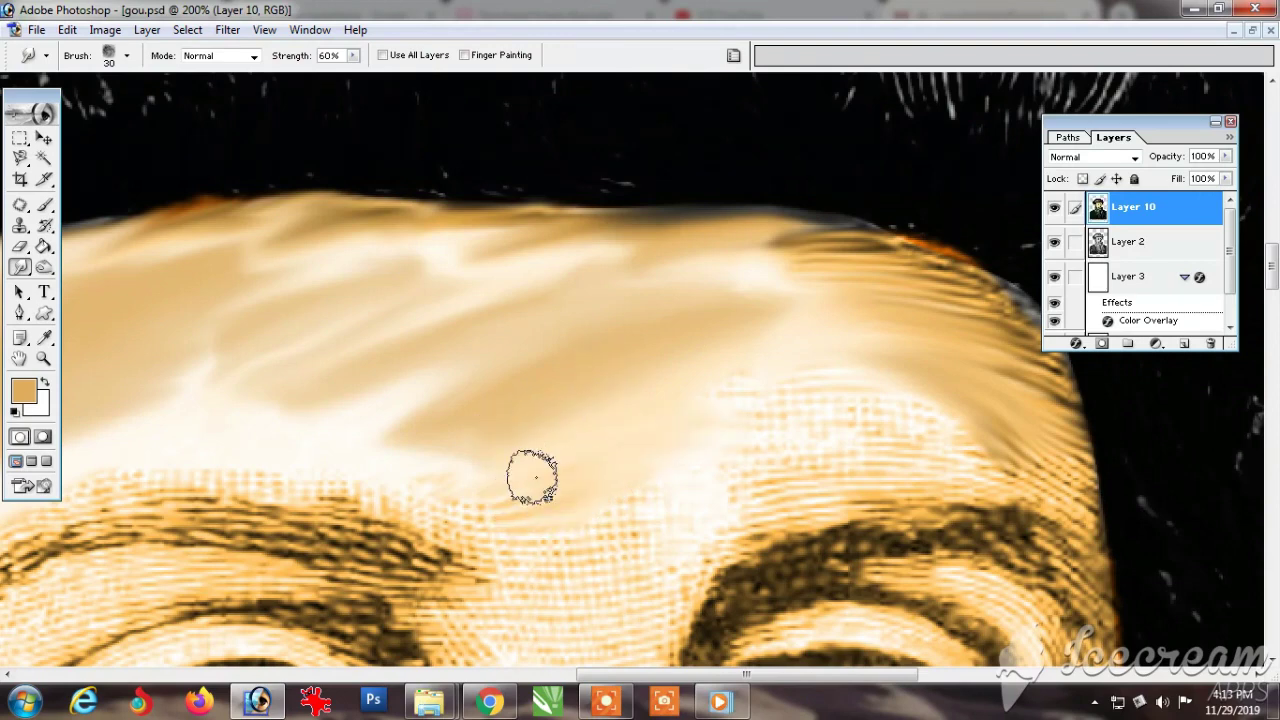
Step: Add a tan patch to the lower central forehead above the nose bridge and blend it into the surrounding skin
mouse_move(630, 415)
mouse_down()
mouse_move(646, 429)
mouse_move(629, 434)
mouse_move(705, 415)
mouse_up()
drag(628, 457, 814, 390)
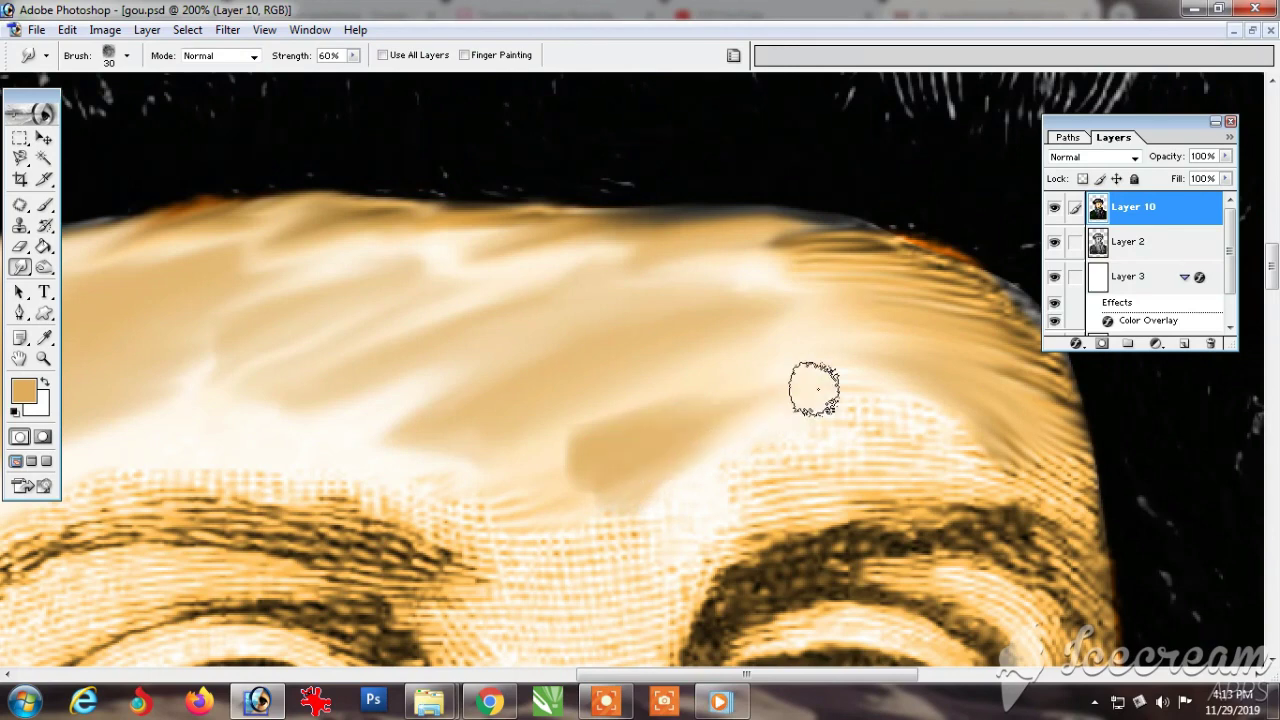
mouse_move(711, 440)
mouse_down()
mouse_move(812, 402)
mouse_move(771, 389)
mouse_move(552, 464)
mouse_move(581, 396)
mouse_move(546, 469)
mouse_move(409, 491)
mouse_move(538, 472)
mouse_move(481, 477)
mouse_move(511, 448)
mouse_move(406, 471)
mouse_up()
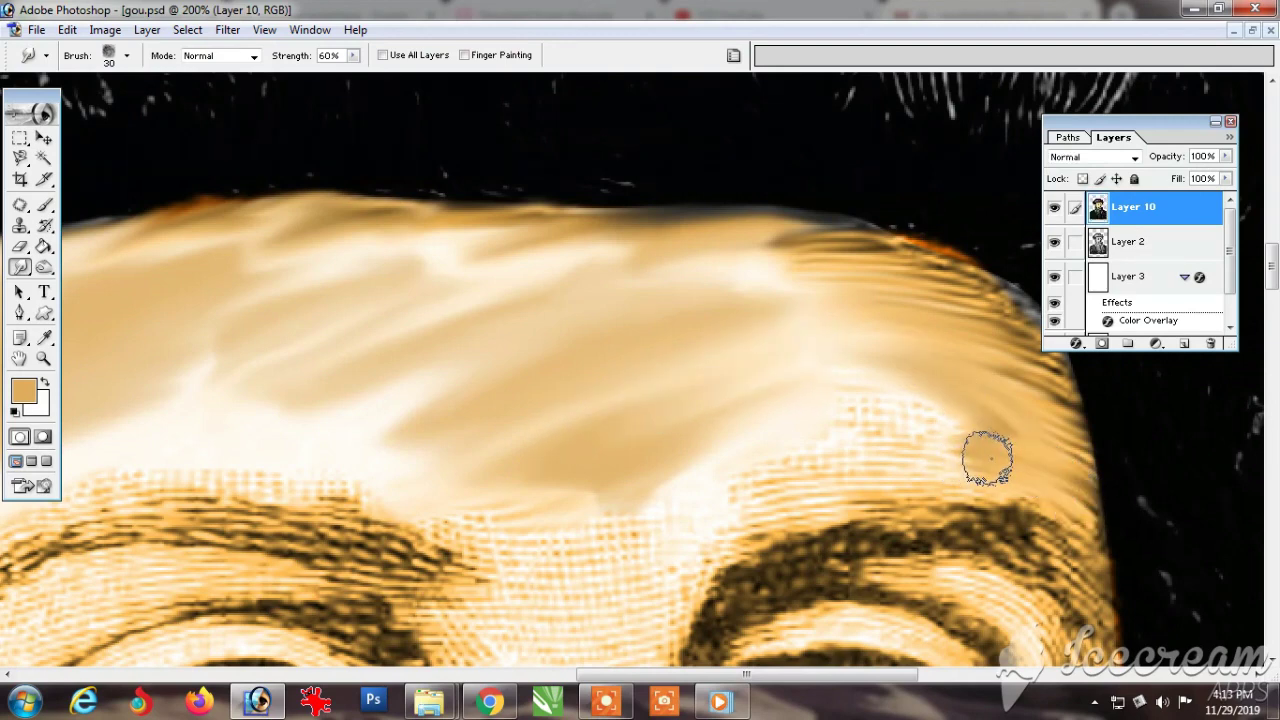
Step: Smudge the curved engraving lines on the right forehead, down to the area just above the right eyebrow
mouse_move(987, 458)
mouse_down()
mouse_move(830, 421)
mouse_move(980, 401)
mouse_move(824, 376)
mouse_up()
mouse_move(924, 321)
mouse_down()
mouse_move(756, 308)
mouse_move(825, 266)
mouse_move(737, 259)
mouse_up()
mouse_move(838, 236)
mouse_down()
mouse_move(743, 251)
mouse_move(805, 243)
mouse_move(729, 285)
mouse_move(789, 267)
mouse_move(699, 303)
mouse_move(832, 297)
mouse_move(598, 398)
mouse_up()
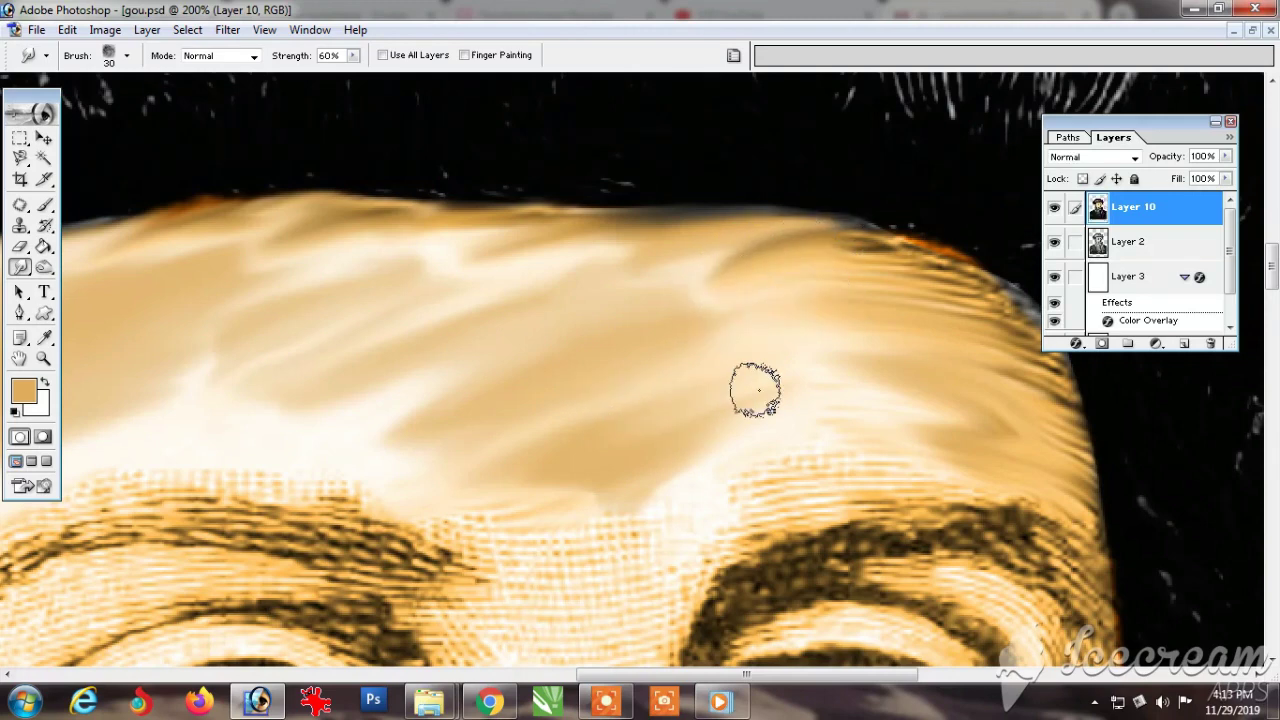
drag(755, 390, 928, 396)
mouse_move(875, 453)
mouse_down()
mouse_move(634, 519)
mouse_move(587, 510)
mouse_move(499, 543)
mouse_up()
Step: Smudge tan over the engraving lines between the eyebrows beside the right brow's inner end
scroll(677, 289, down, 5)
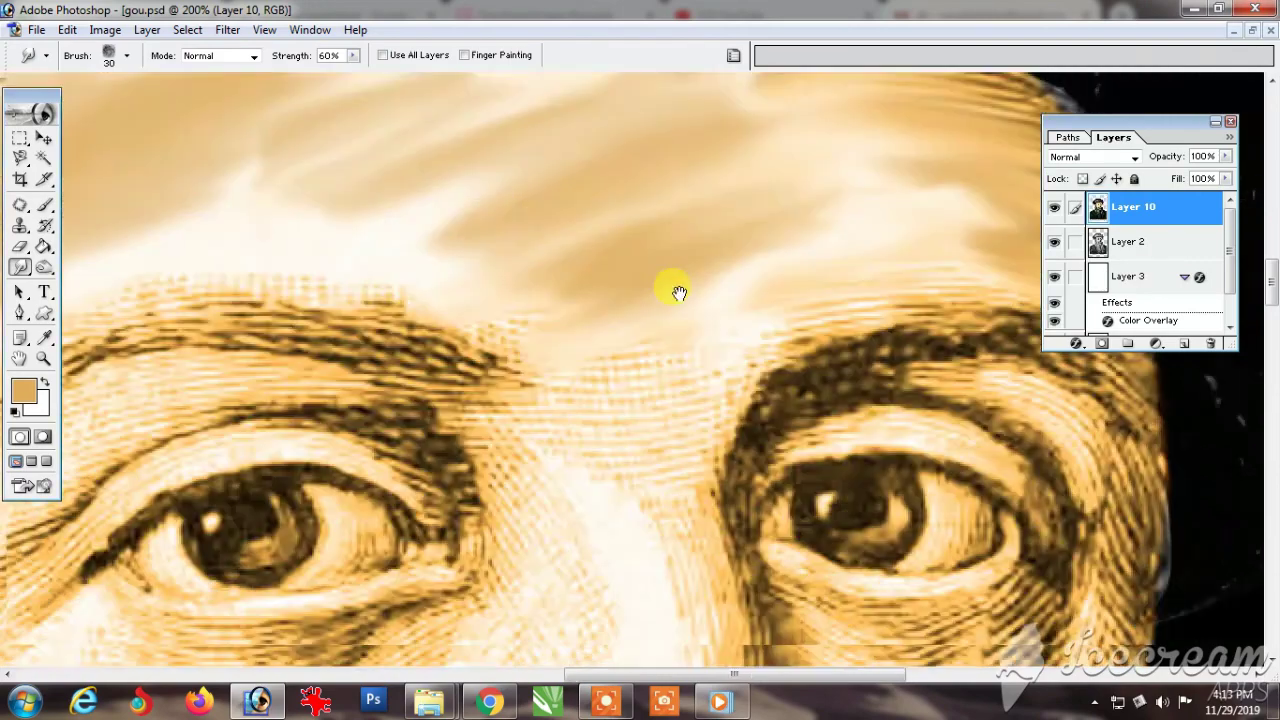
mouse_move(730, 305)
mouse_down()
mouse_move(720, 294)
mouse_move(837, 211)
mouse_move(746, 266)
mouse_move(780, 240)
mouse_move(886, 191)
mouse_move(690, 292)
mouse_up()
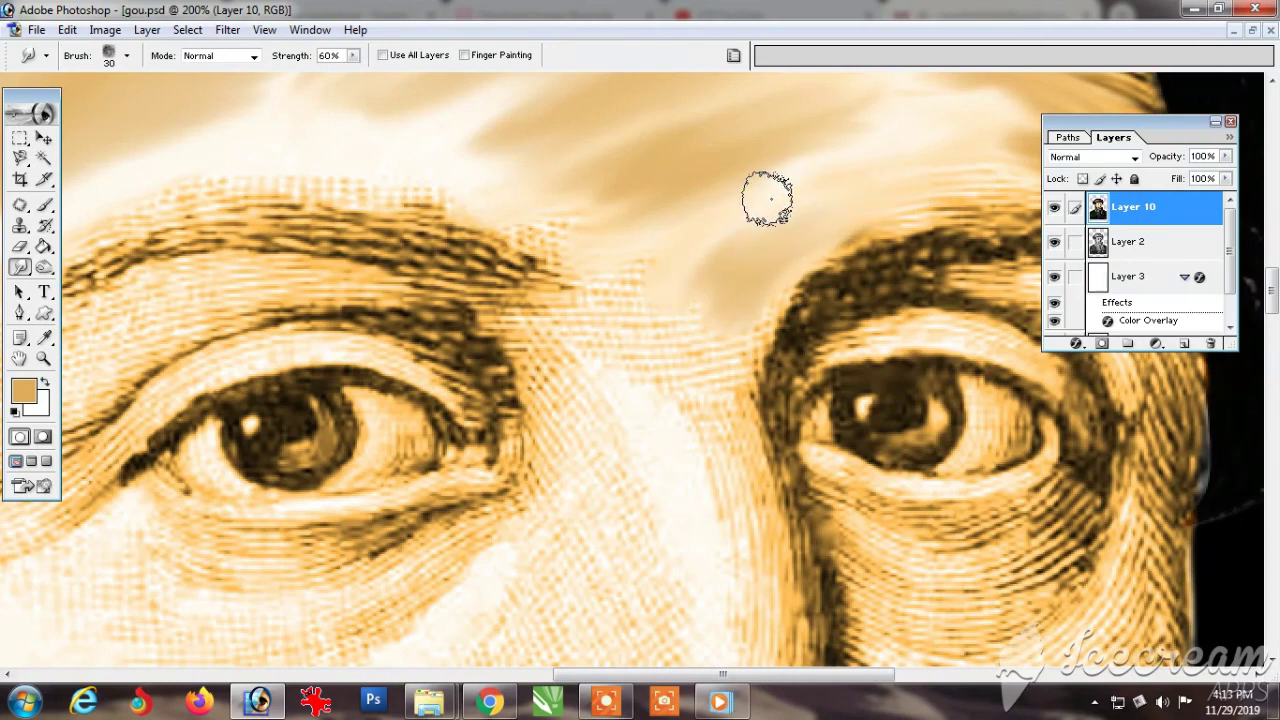
key(alt+space)
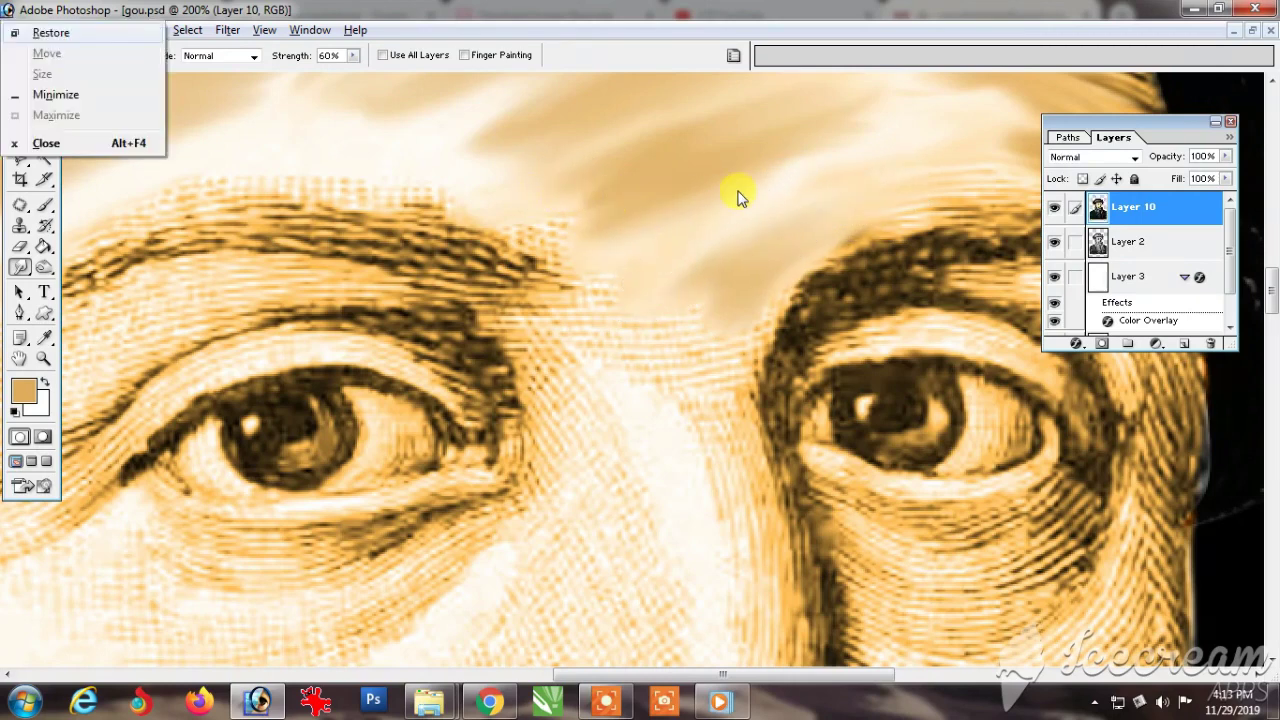
key(Escape)
key(ctrl+minus)
key(ctrl+minus)
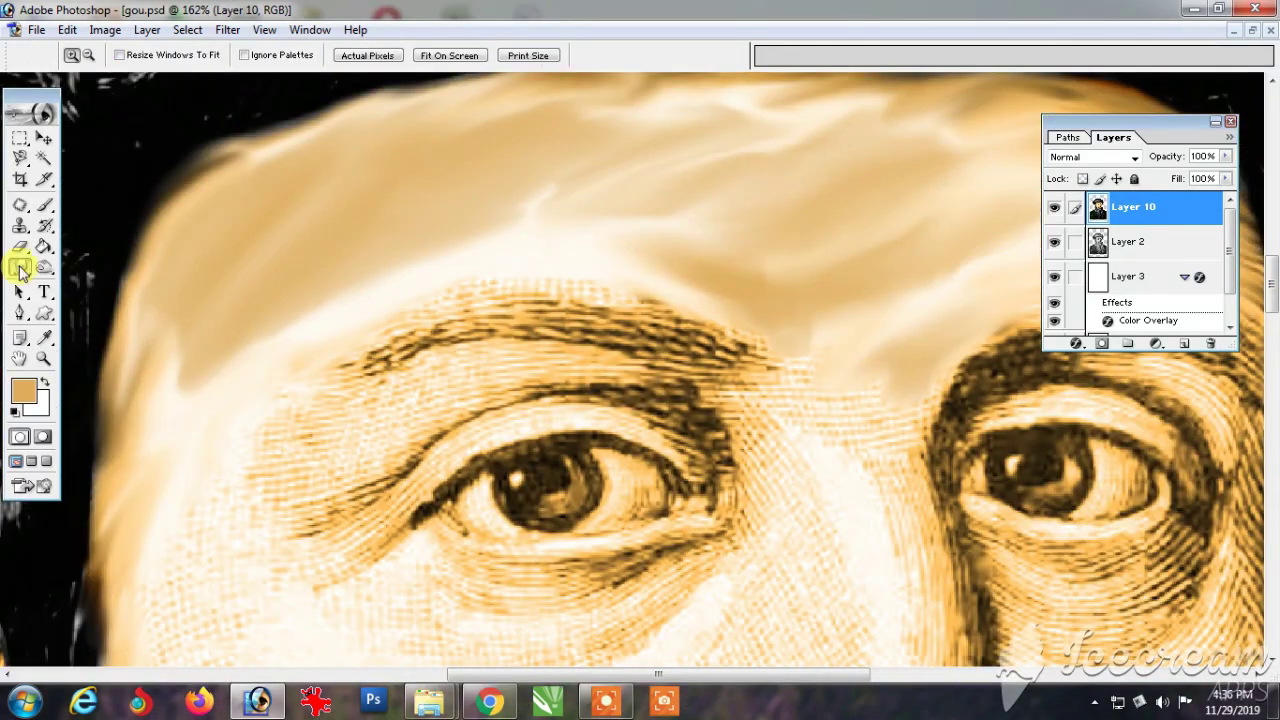
Step: Pick a darker ochre foreground color and smudge it between the left eyebrow and the upper eyelid crease
click(44, 337)
click(24, 390)
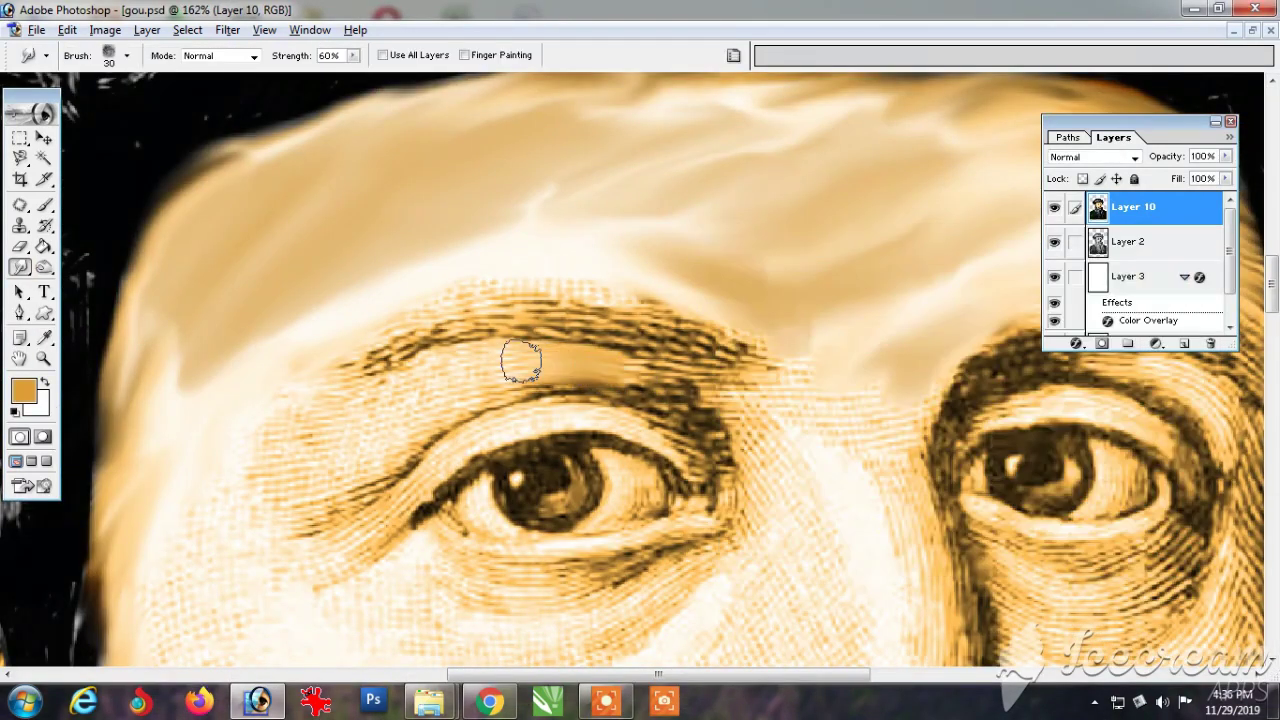
mouse_move(517, 357)
mouse_down()
mouse_move(704, 432)
mouse_move(545, 389)
mouse_move(654, 443)
mouse_up()
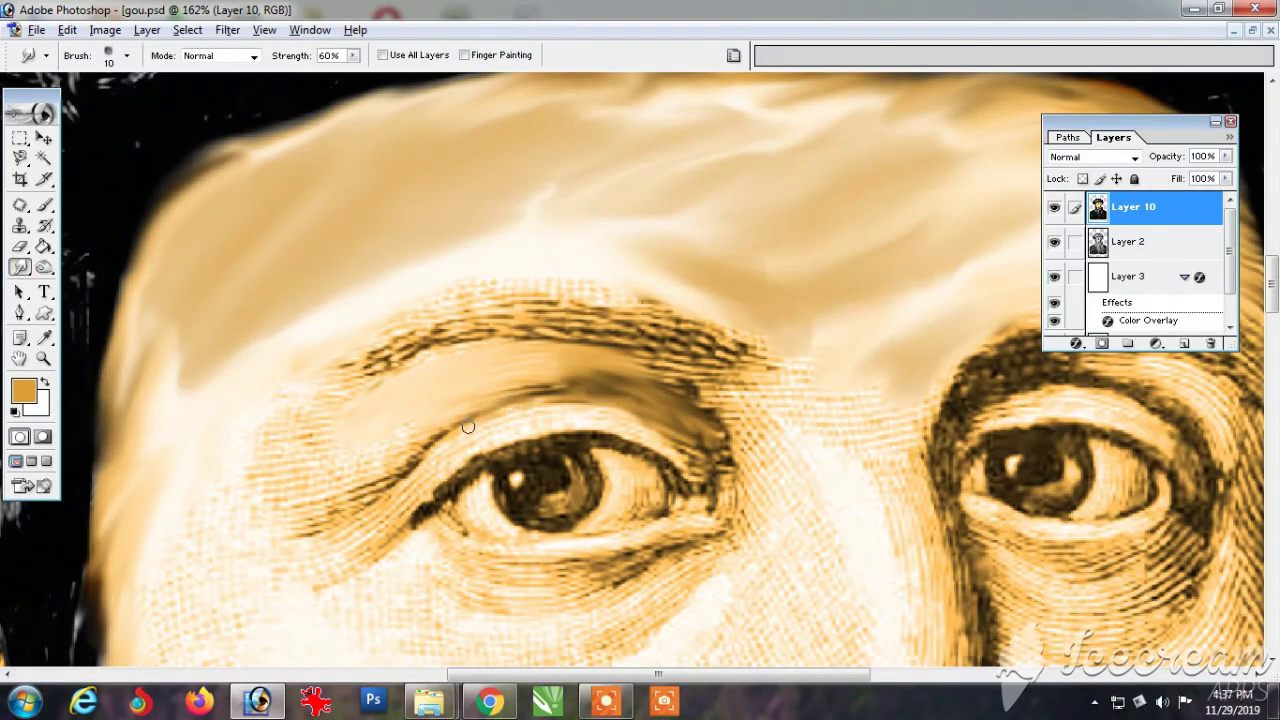
drag(566, 373, 514, 376)
Step: Set the Smudge brush to 20 and blend the ochre shading along the left eyelid crease toward its outer corner
key(ctrl+plus)
key(ctrl+plus)
key(bracketright)
mouse_move(450, 450)
mouse_down()
mouse_move(791, 486)
mouse_move(523, 454)
mouse_move(695, 434)
mouse_move(228, 475)
mouse_move(676, 326)
mouse_up()
mouse_move(600, 330)
mouse_down()
mouse_move(500, 376)
mouse_move(451, 426)
mouse_move(387, 443)
mouse_move(480, 380)
mouse_move(439, 492)
mouse_move(320, 568)
mouse_up()
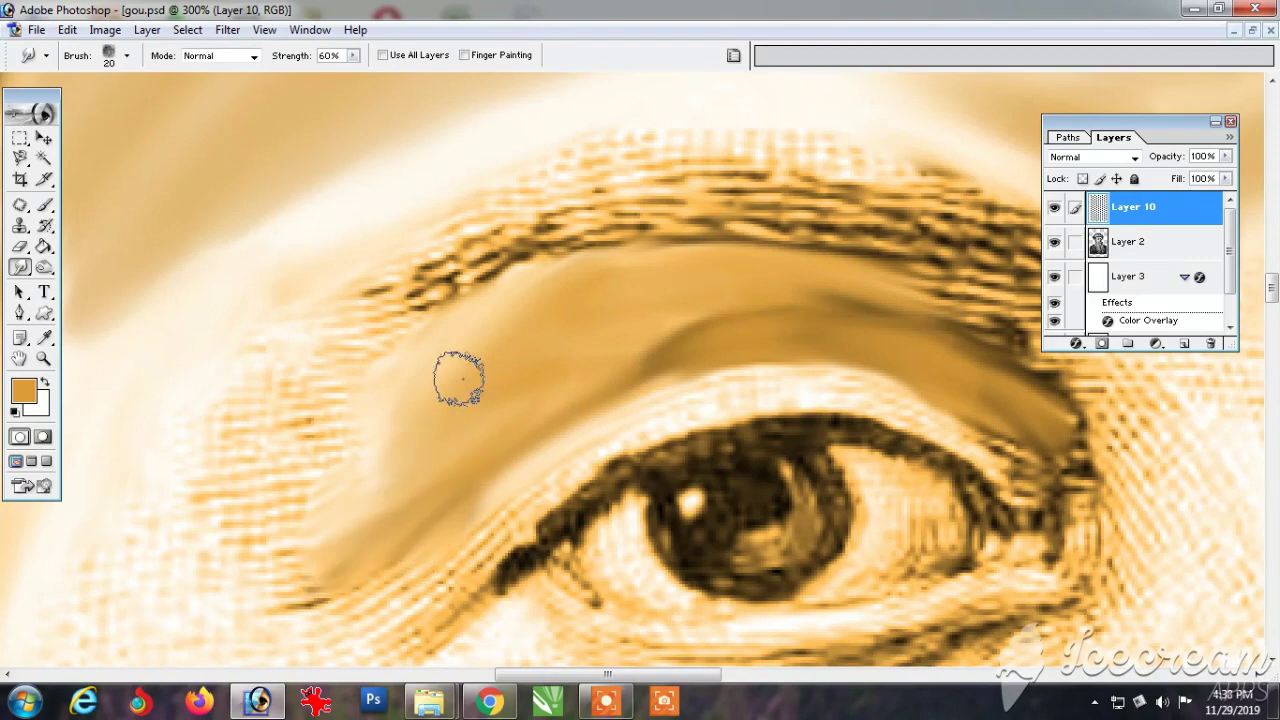
mouse_move(662, 358)
mouse_down()
mouse_move(594, 390)
mouse_move(354, 366)
mouse_up()
mouse_move(690, 360)
mouse_down()
mouse_move(491, 303)
mouse_move(340, 350)
mouse_up()
Step: Reduce the Smudge brush to 9 and smooth the left eyelid crease down to the eye's inner corner
key(bracketleft)
key(bracketleft)
drag(650, 450, 574, 410)
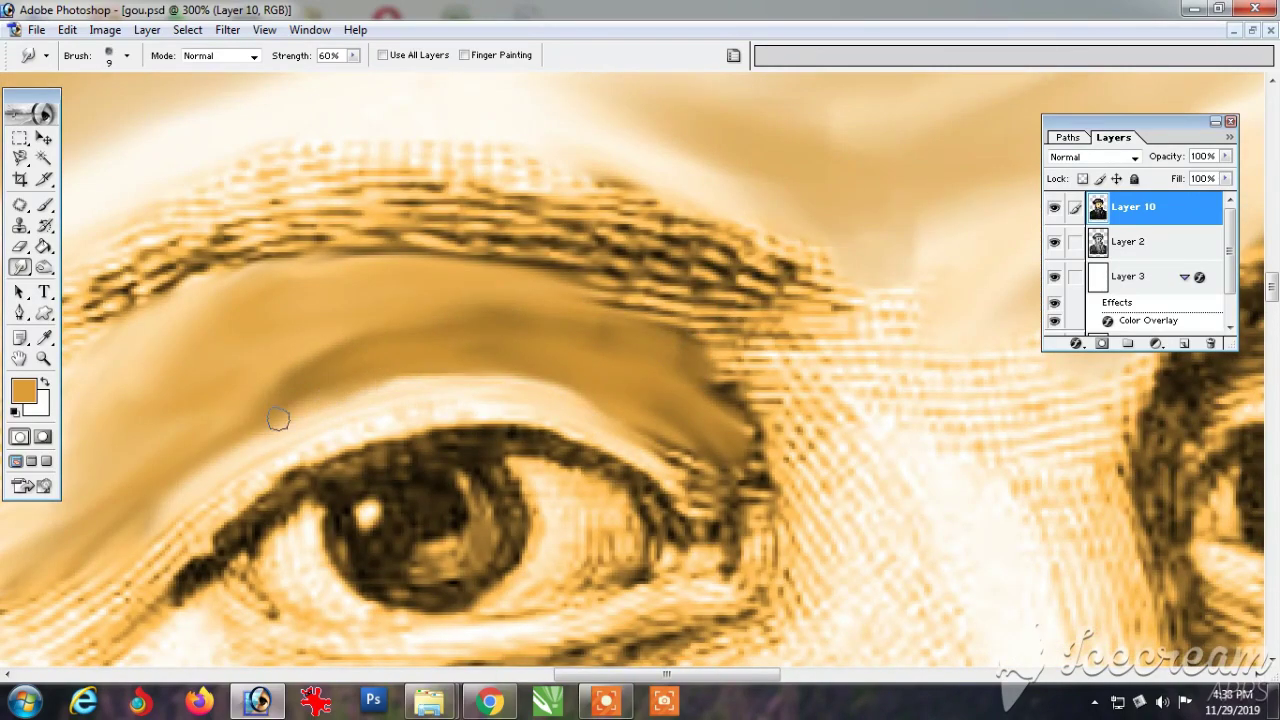
drag(278, 419, 737, 415)
drag(706, 358, 740, 484)
Step: Paint ochre along the left eyelid crease with a much smaller Brush and set its opacity to 75%
click(45, 205)
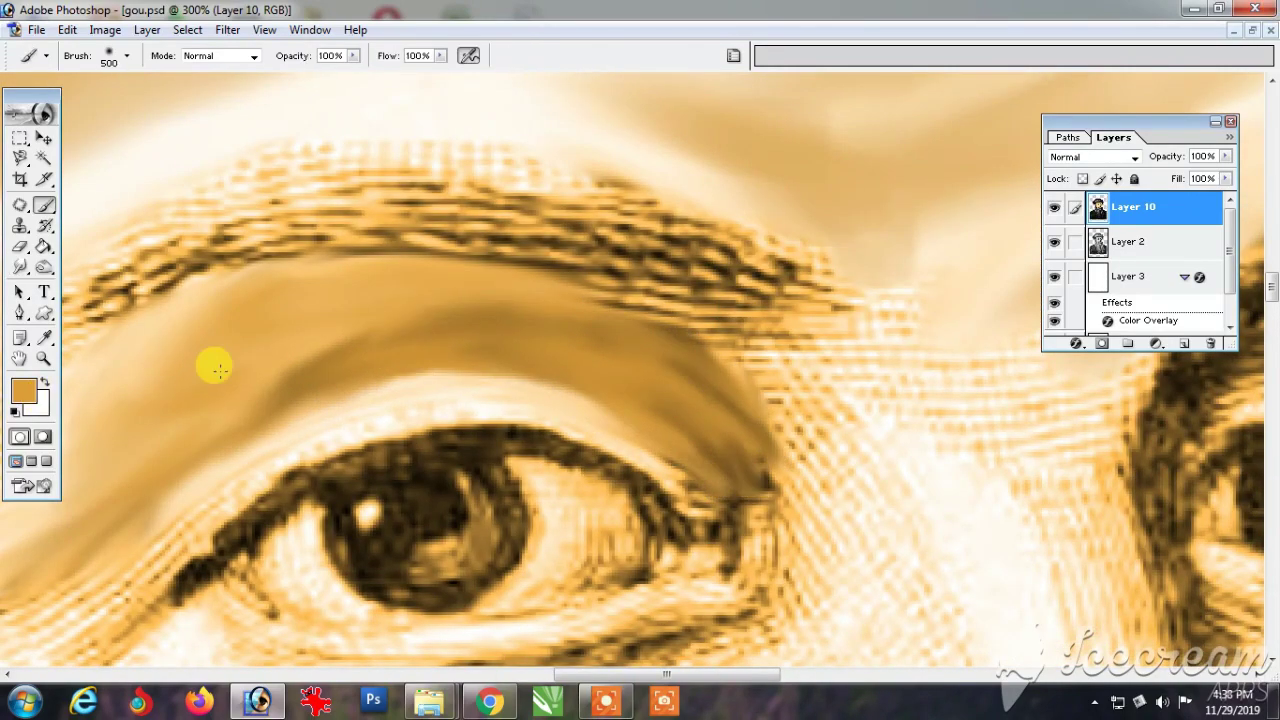
key(bracketleft)
key(bracketleft)
key(bracketleft)
key(bracketleft)
key(bracketleft)
key(bracketleft)
key(bracketleft)
key(bracketleft)
key(bracketleft)
key(bracketleft)
key(bracketleft)
key(bracketleft)
key(bracketleft)
key(bracketleft)
drag(290, 398, 738, 466)
key(7)
key(5)
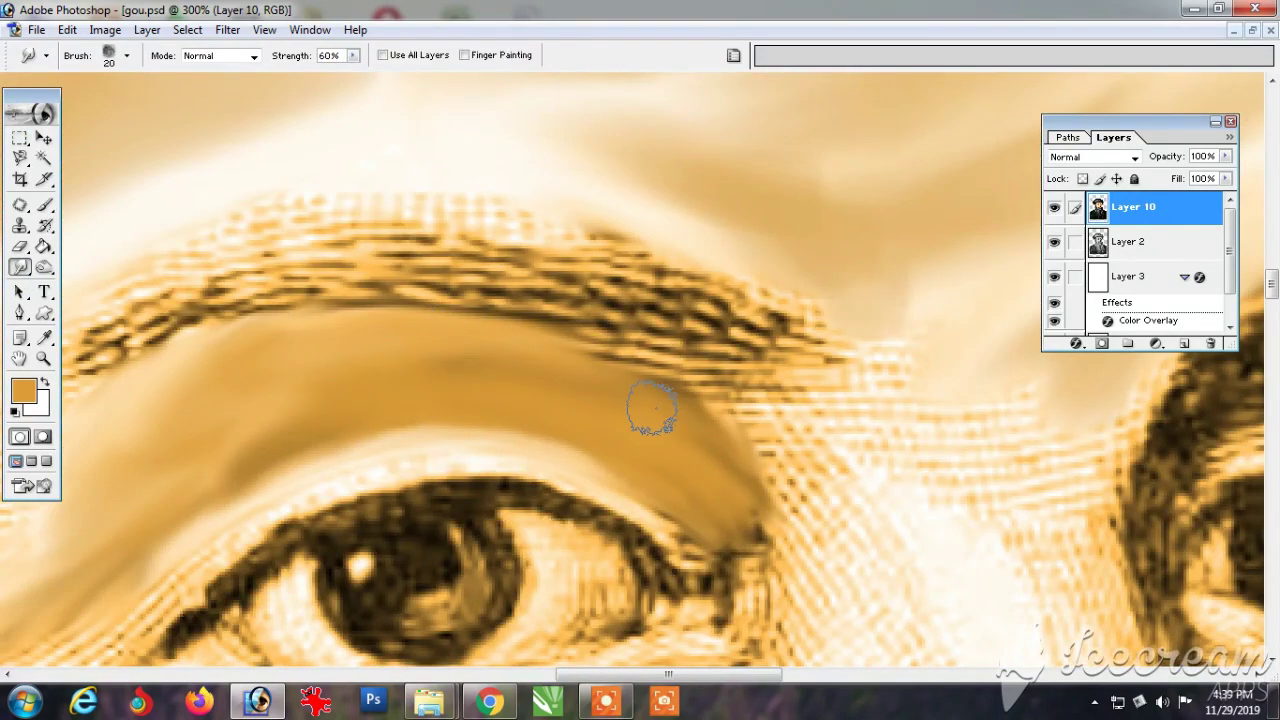
Step: Smudge the left upper eyelid's ochre shading toward its inner corner and smooth the engraved lines past the outer corner
drag(656, 408, 735, 507)
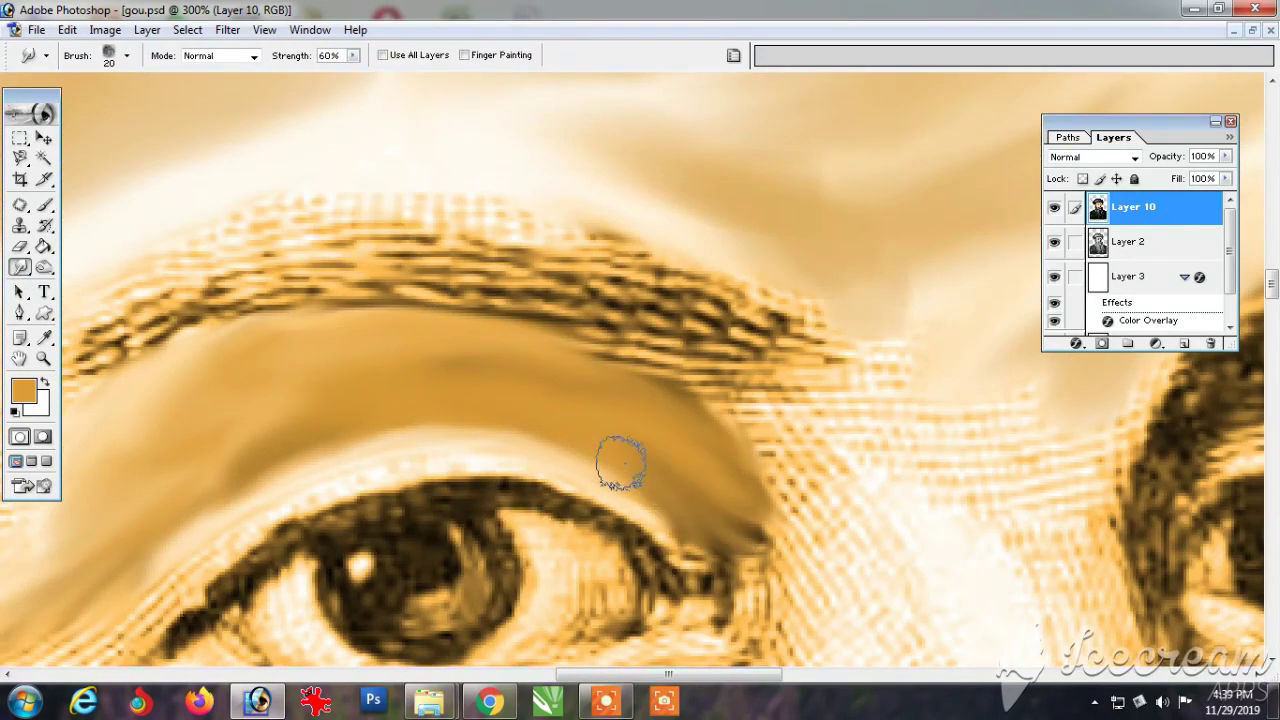
mouse_move(192, 487)
mouse_down()
mouse_move(557, 378)
mouse_move(709, 401)
mouse_up()
drag(673, 614, 718, 338)
scroll(714, 338, left, 5)
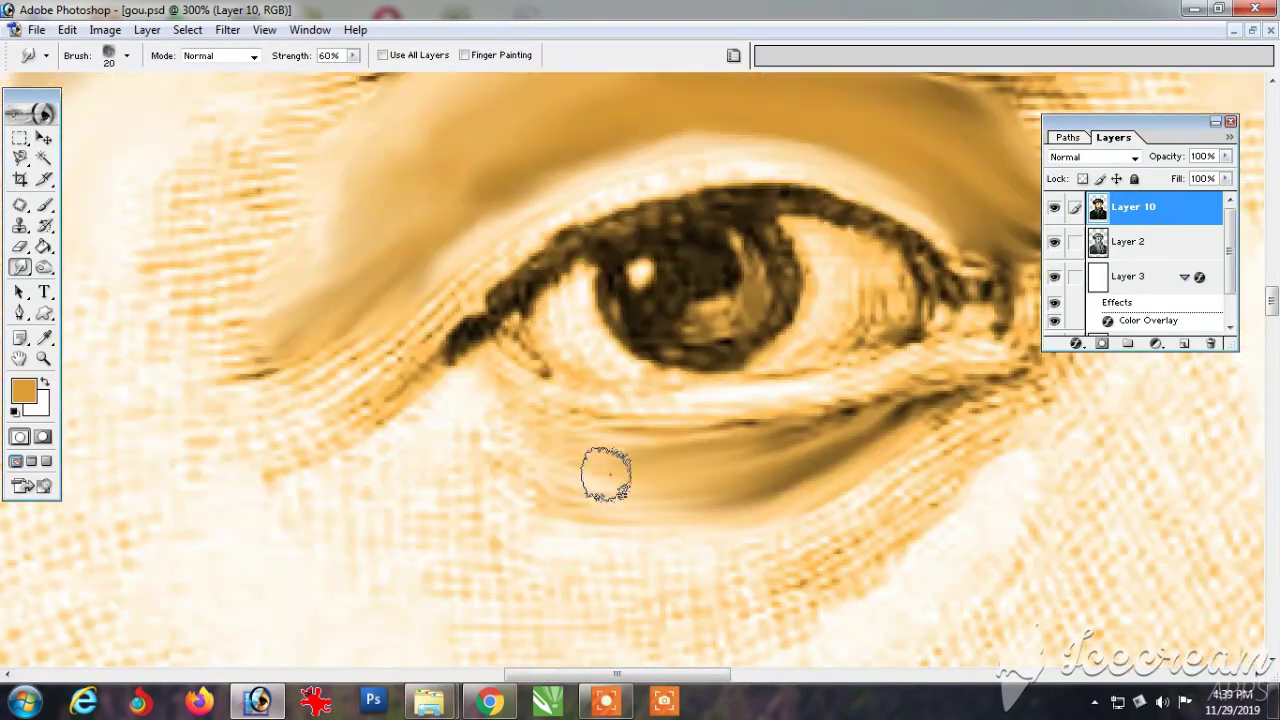
scroll(236, 293, up, 3)
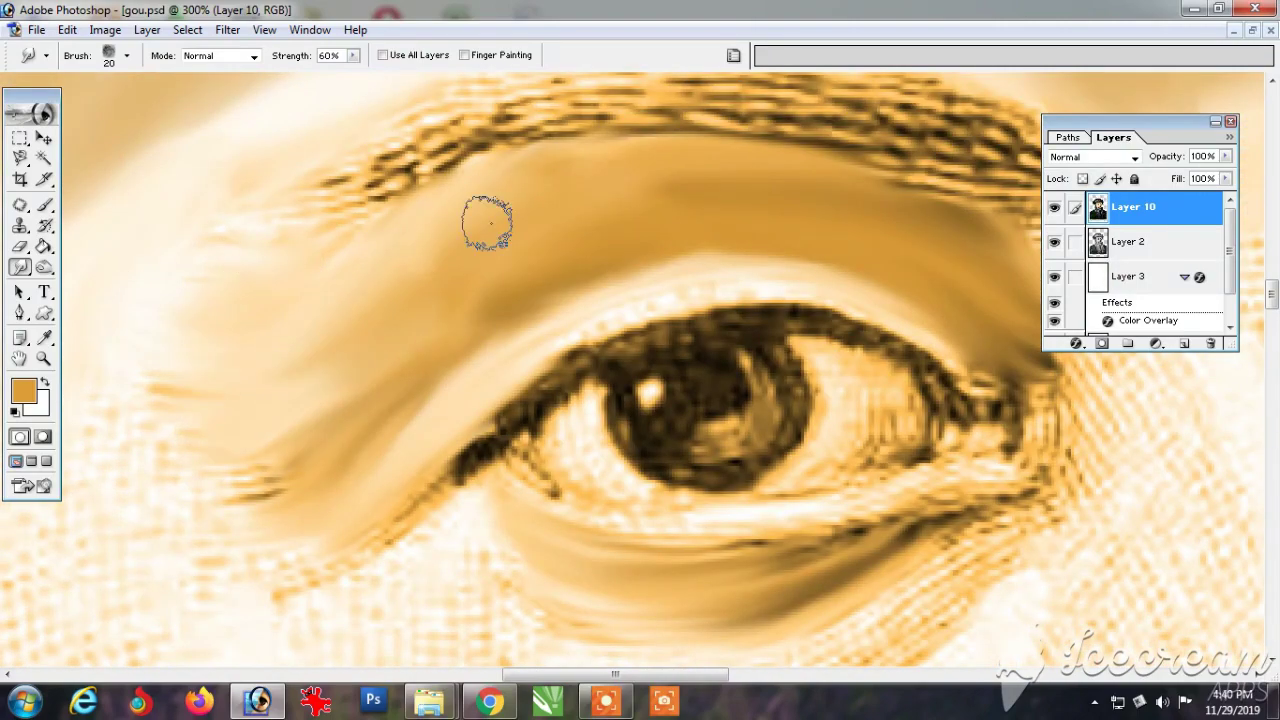
key(bracketright)
Step: Reduce the Smudge brush to 10 and smooth the engraved lines of the left eye's lower lid
drag(970, 372, 847, 290)
mouse_move(880, 504)
mouse_down()
mouse_move(880, 397)
mouse_move(683, 406)
mouse_up()
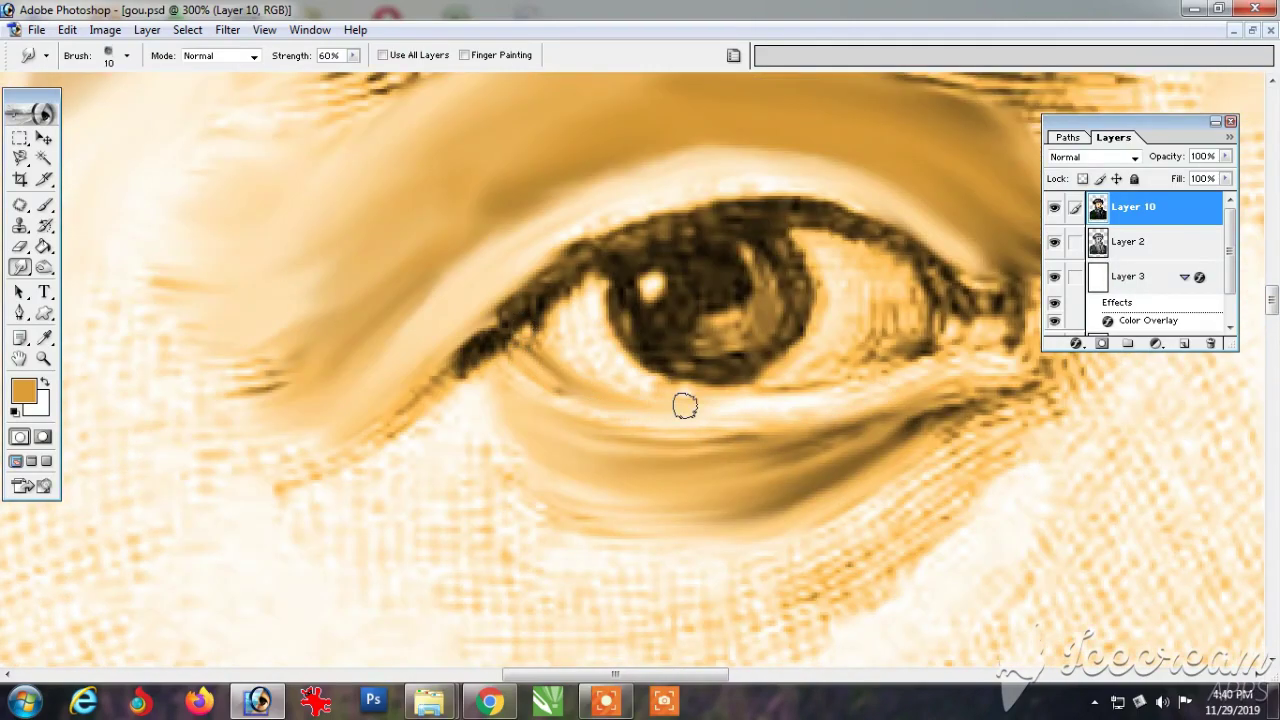
mouse_move(988, 400)
mouse_down()
mouse_move(680, 360)
mouse_move(826, 333)
mouse_up()
mouse_move(614, 455)
mouse_down()
mouse_move(293, 344)
mouse_move(206, 372)
mouse_up()
drag(953, 200, 803, 266)
key(ctrl+minus)
key(ctrl+minus)
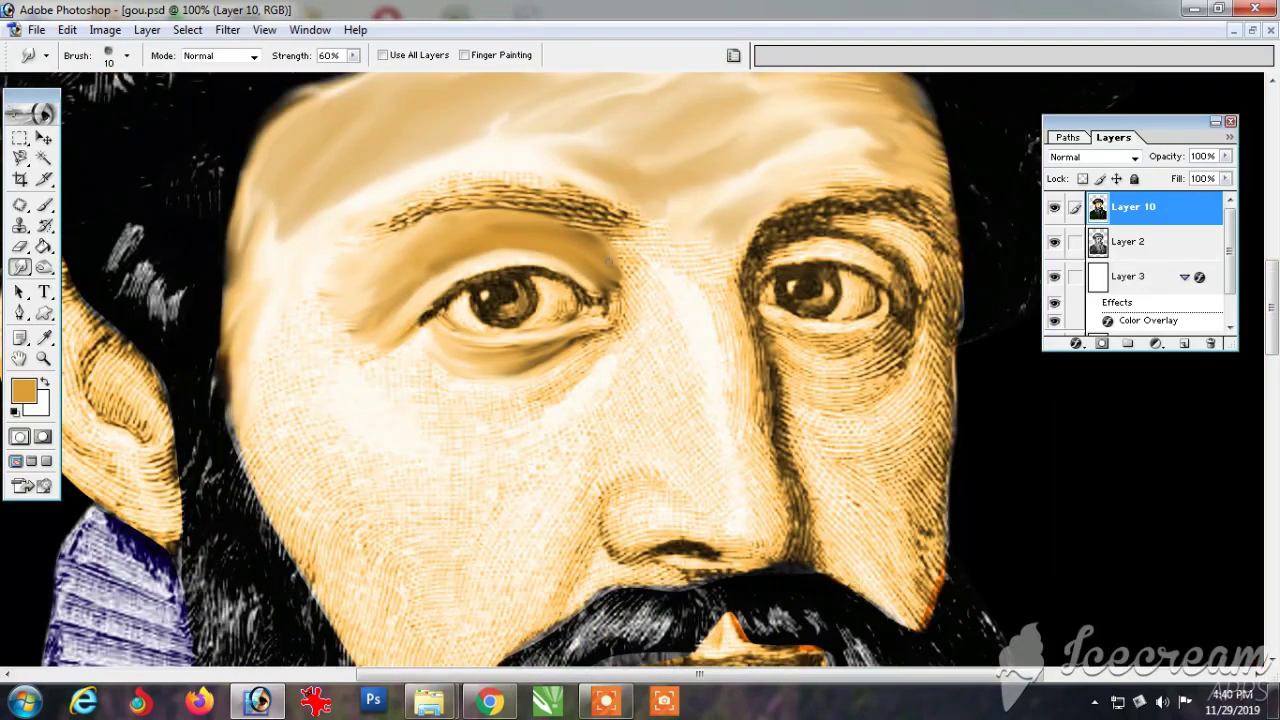
Step: Pick a darker brown-orange foreground color and blend the shadow below the left eye's inner corner
key(ctrl+plus)
key(ctrl+plus)
click(24, 391)
click(910, 396)
key(Return)
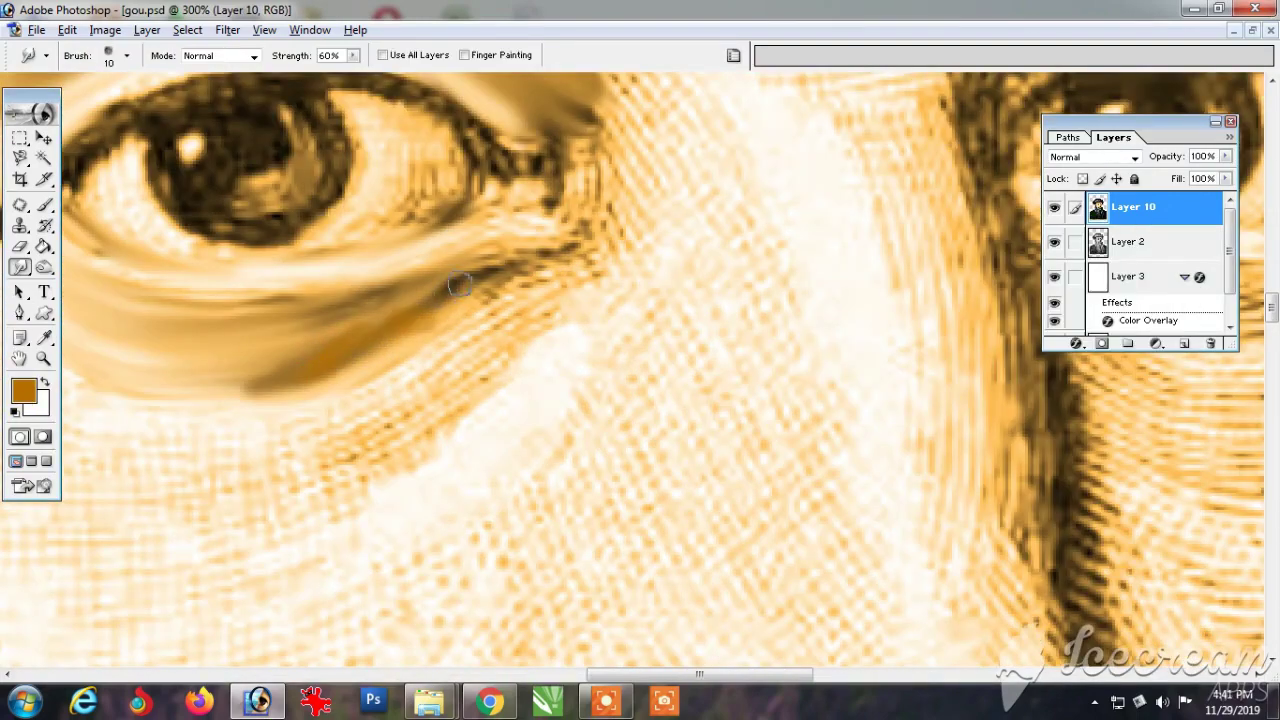
drag(459, 286, 255, 380)
Step: Smudge the engraved lines below the left under-eye shadow into smooth tan shading toward the nose
key(bracketright)
mouse_move(463, 320)
mouse_down()
mouse_move(566, 269)
mouse_move(177, 377)
mouse_move(310, 368)
mouse_up()
drag(130, 320, 556, 307)
drag(414, 249, 319, 376)
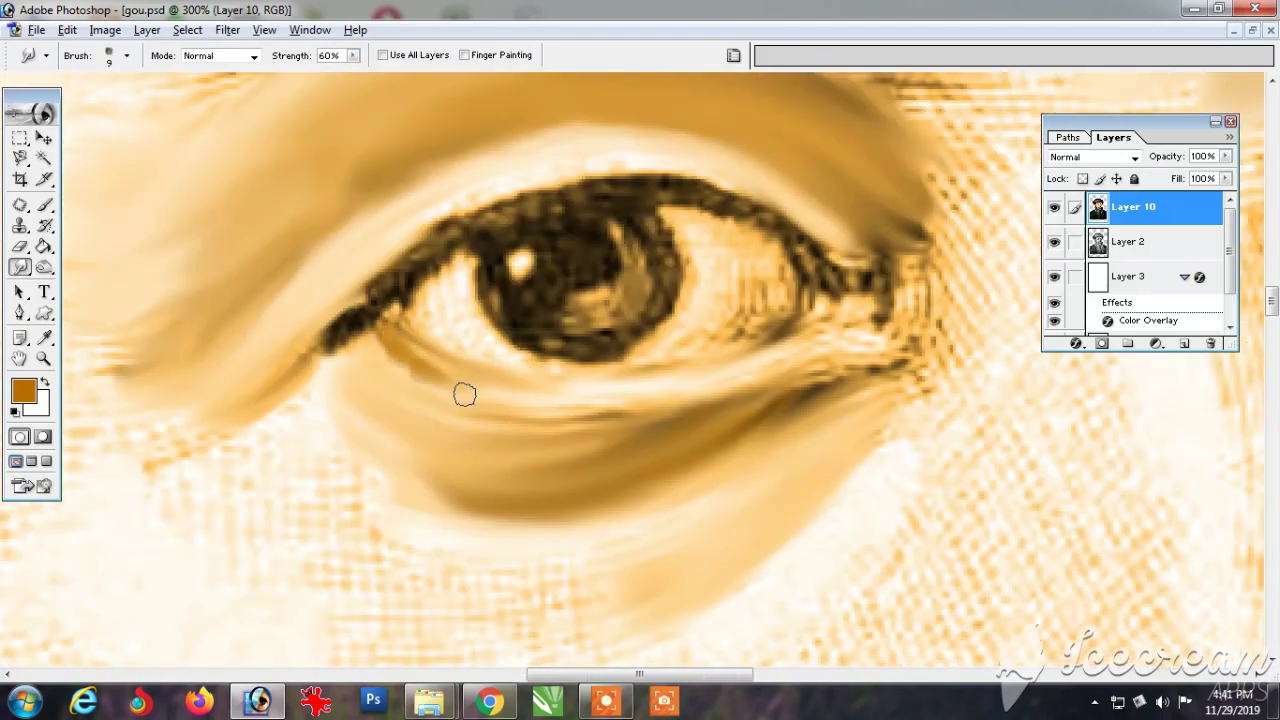
Step: Smooth the left lower lid line inward from its outer corner and the skin beneath with Smudge brush size 9
drag(400, 355, 555, 405)
drag(500, 512, 380, 496)
drag(450, 580, 480, 433)
Step: Enlarge the Smudge brush to 30 and blend the broad under-eye bag into the upper cheek
key(bracketright)
key(bracketright)
key(bracketright)
mouse_move(720, 435)
mouse_down()
mouse_move(597, 391)
mouse_move(500, 470)
mouse_up()
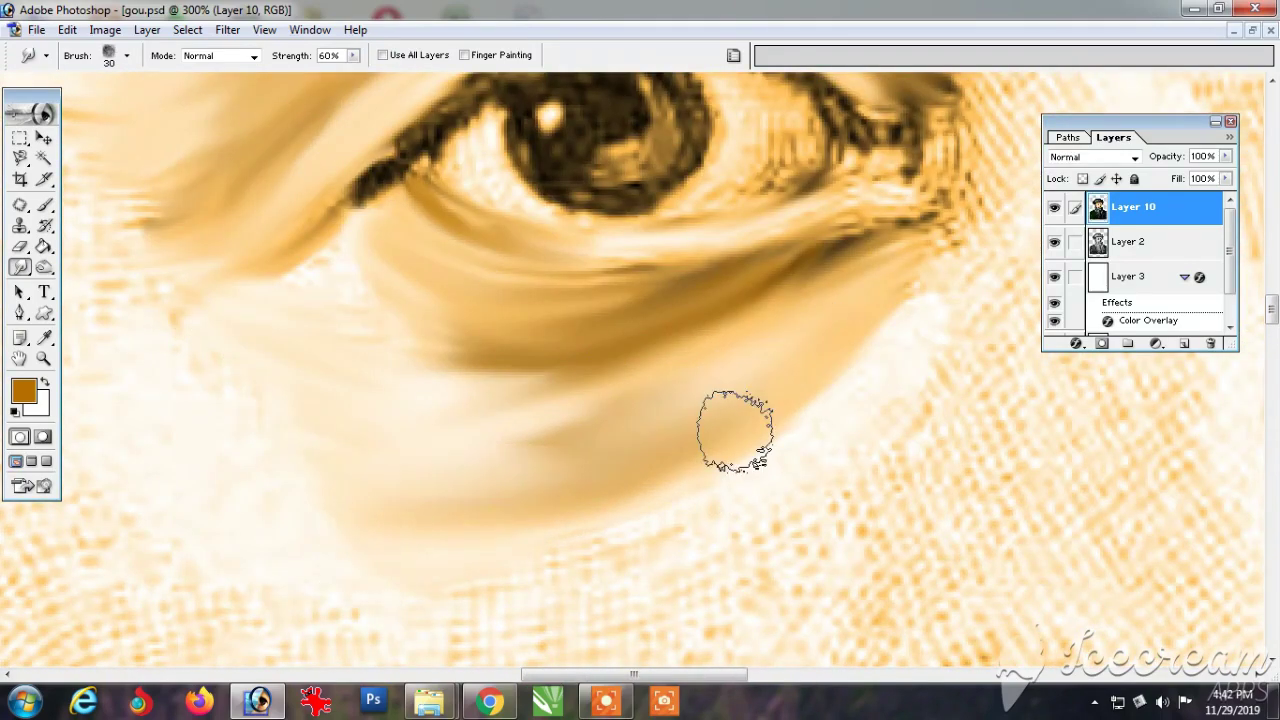
Step: Smudge dark ochre shading down the left edge of the face from the temple to the cheek
key(ctrl+minus)
key(ctrl+minus)
drag(716, 358, 634, 236)
mouse_move(274, 303)
mouse_down()
mouse_move(302, 256)
mouse_move(315, 352)
mouse_up()
drag(336, 402, 311, 297)
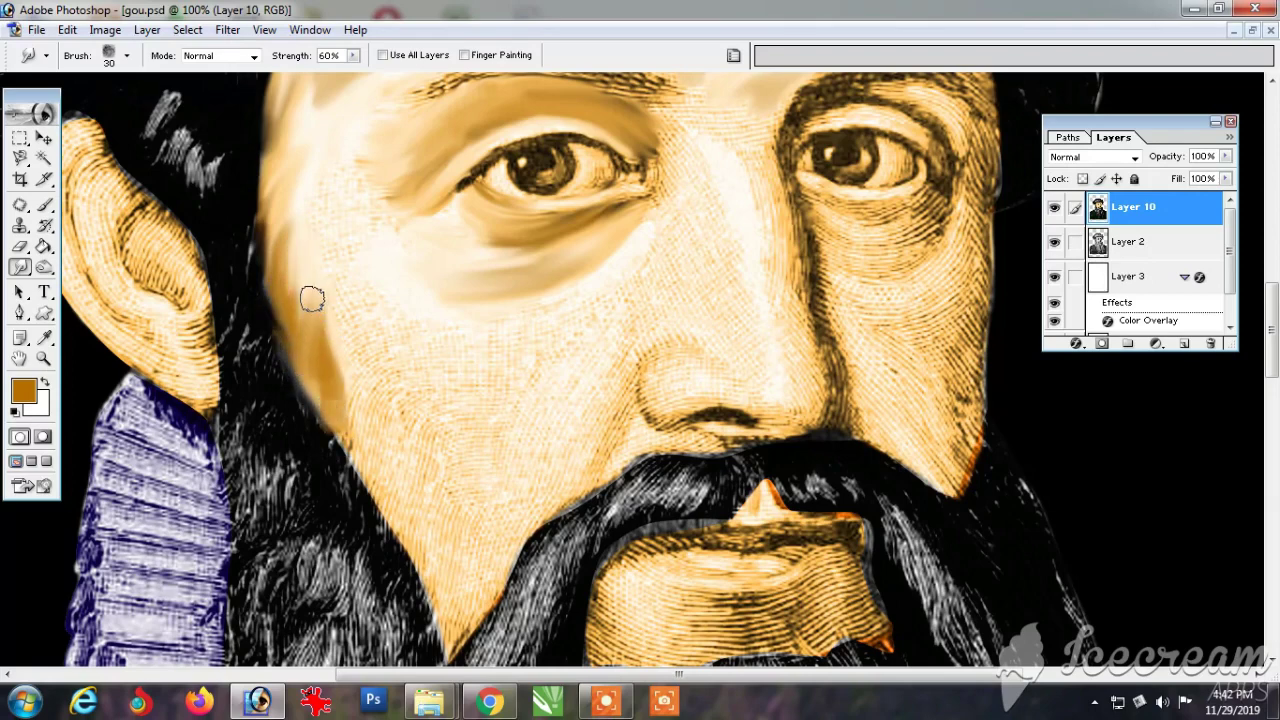
Step: Smudge the engraved crosshatching on the left cheek into smooth skin, working inward from the face's edge
ctrl+click(450, 305)
ctrl+click(450, 305)
drag(368, 500, 383, 248)
drag(383, 248, 450, 415)
drag(560, 345, 510, 437)
drag(500, 405, 444, 389)
mouse_move(541, 596)
mouse_down()
mouse_move(531, 357)
mouse_move(503, 230)
mouse_up()
drag(466, 300, 630, 612)
Step: Reduce the Smudge brush to 10 and smooth the engraved lines around the left nose wing and nostril opening
key(bracketleft)
key(bracketleft)
key(bracketright)
mouse_move(543, 390)
mouse_down()
mouse_move(582, 275)
mouse_move(546, 414)
mouse_move(523, 260)
mouse_up()
mouse_move(750, 85)
mouse_down()
mouse_move(606, 263)
mouse_move(325, 245)
mouse_up()
drag(894, 265, 570, 236)
mouse_move(690, 400)
mouse_down()
mouse_move(634, 383)
mouse_move(586, 200)
mouse_move(592, 315)
mouse_up()
key(bracketleft)
drag(648, 172, 383, 269)
drag(318, 340, 345, 447)
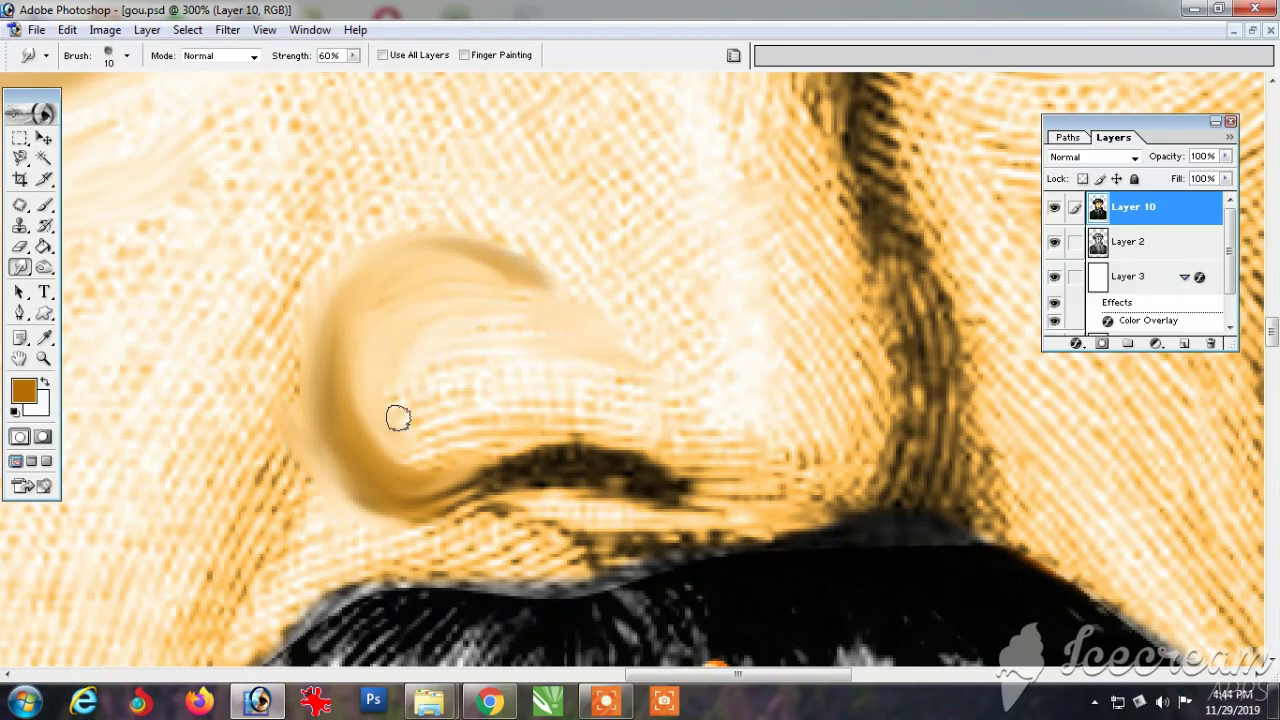
mouse_move(398, 418)
mouse_down()
mouse_move(586, 460)
mouse_move(606, 517)
mouse_move(560, 470)
mouse_move(509, 466)
mouse_move(562, 468)
mouse_move(486, 480)
mouse_up()
Step: Pick a lighter ochre foreground color and smudge the skin between the left nostril and the mustache
click(23, 390)
click(350, 390)
key(Return)
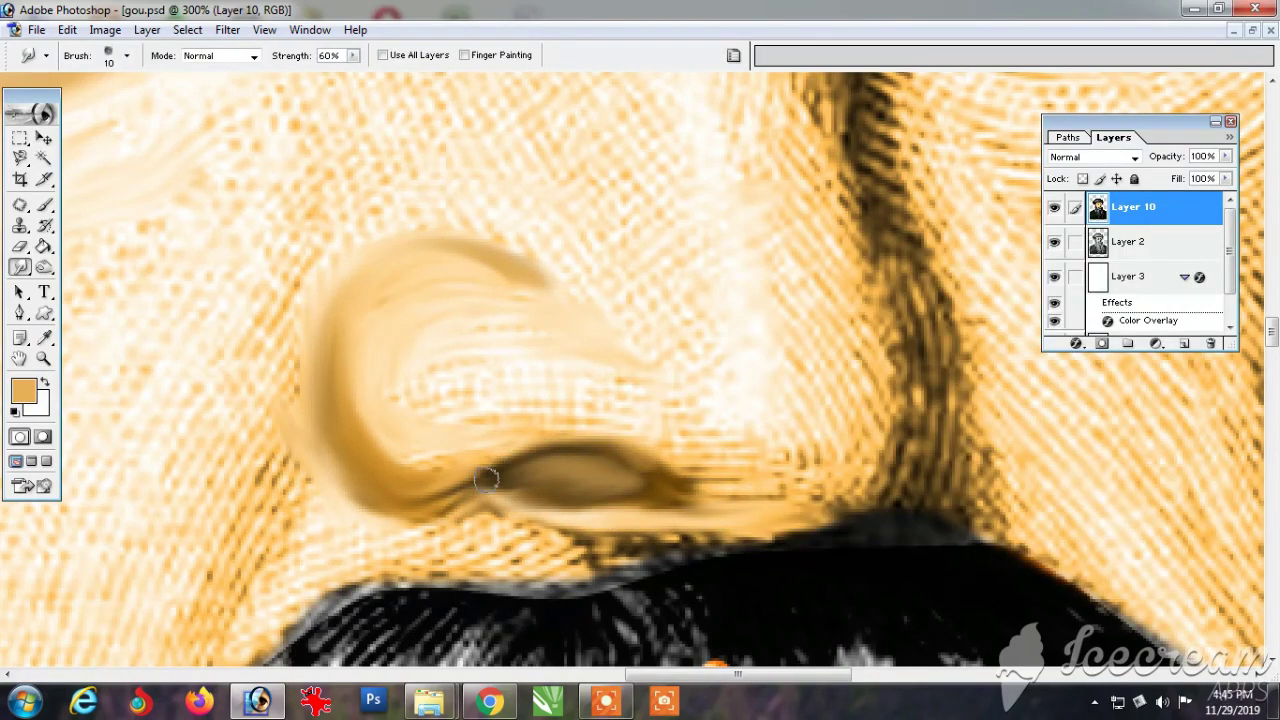
drag(535, 538, 462, 570)
drag(312, 547, 637, 443)
Step: Enlarge the Smudge brush to 30 and blend the cheek areas beside the nose and along the face's left edge
key(bracketright)
key(bracketright)
drag(590, 400, 508, 394)
drag(530, 260, 522, 403)
mouse_move(640, 240)
mouse_down()
mouse_move(560, 350)
mouse_move(580, 344)
mouse_move(451, 271)
mouse_up()
mouse_move(590, 440)
mouse_down()
mouse_move(549, 494)
mouse_move(906, 6)
mouse_up()
drag(275, 165, 340, 225)
drag(330, 225, 343, 385)
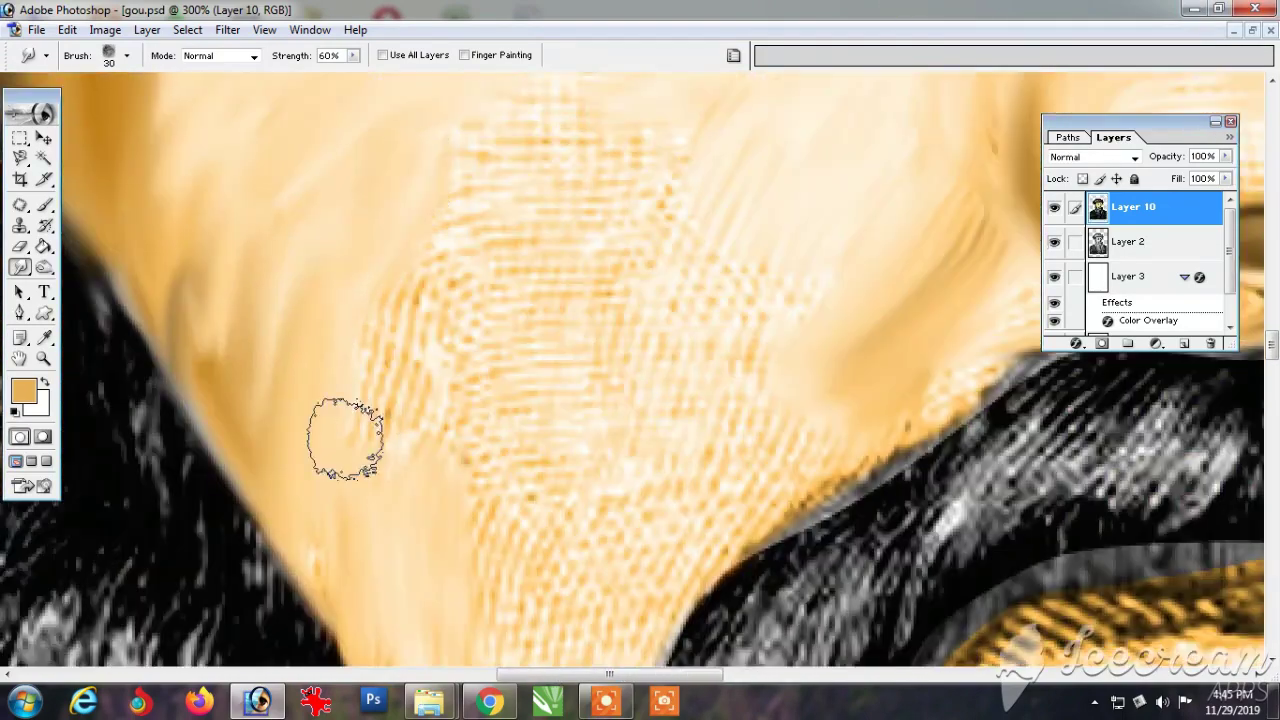
Step: Smudge the remaining crosshatching across the middle of the left cheek up to the nose wing
drag(343, 437, 475, 260)
drag(470, 240, 441, 490)
drag(441, 266, 569, 316)
drag(671, 436, 440, 226)
drag(440, 226, 404, 426)
drag(731, 281, 461, 343)
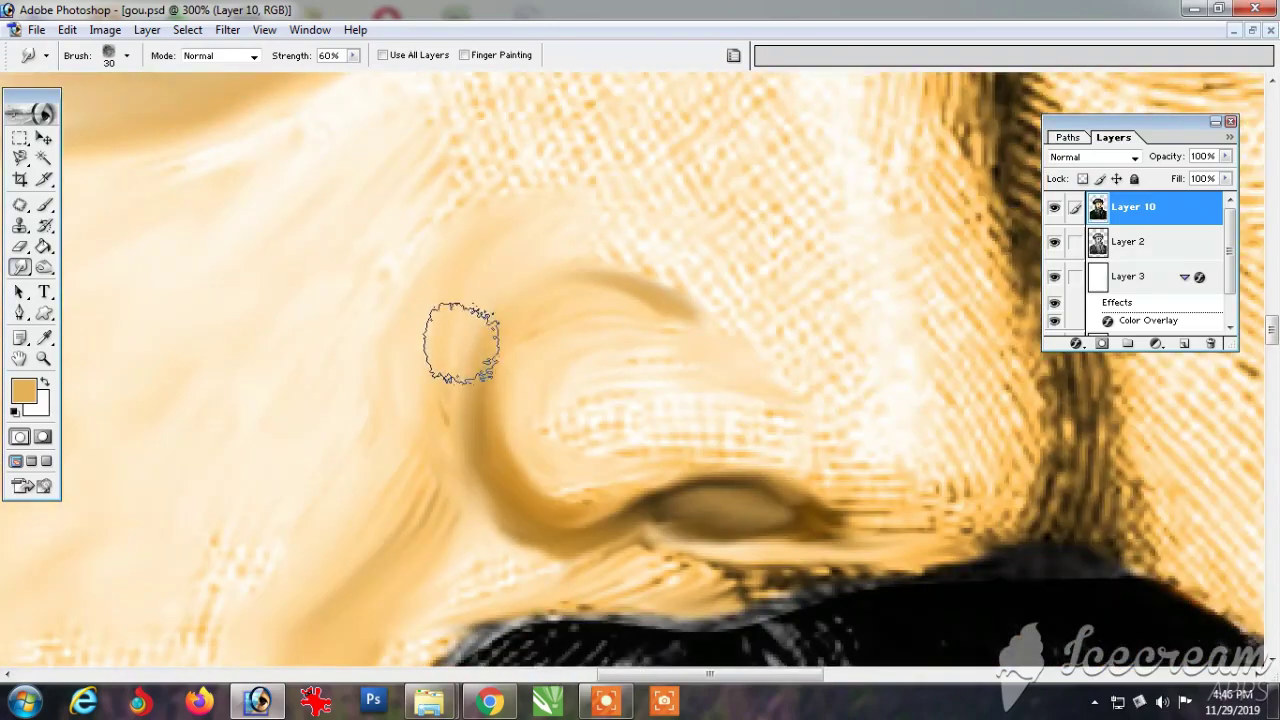
Step: Set the Smudge brush to 20 and blend the left under-eye bag into the cheek below it
drag(400, 300, 880, 630)
key(bracketright)
drag(608, 363, 495, 330)
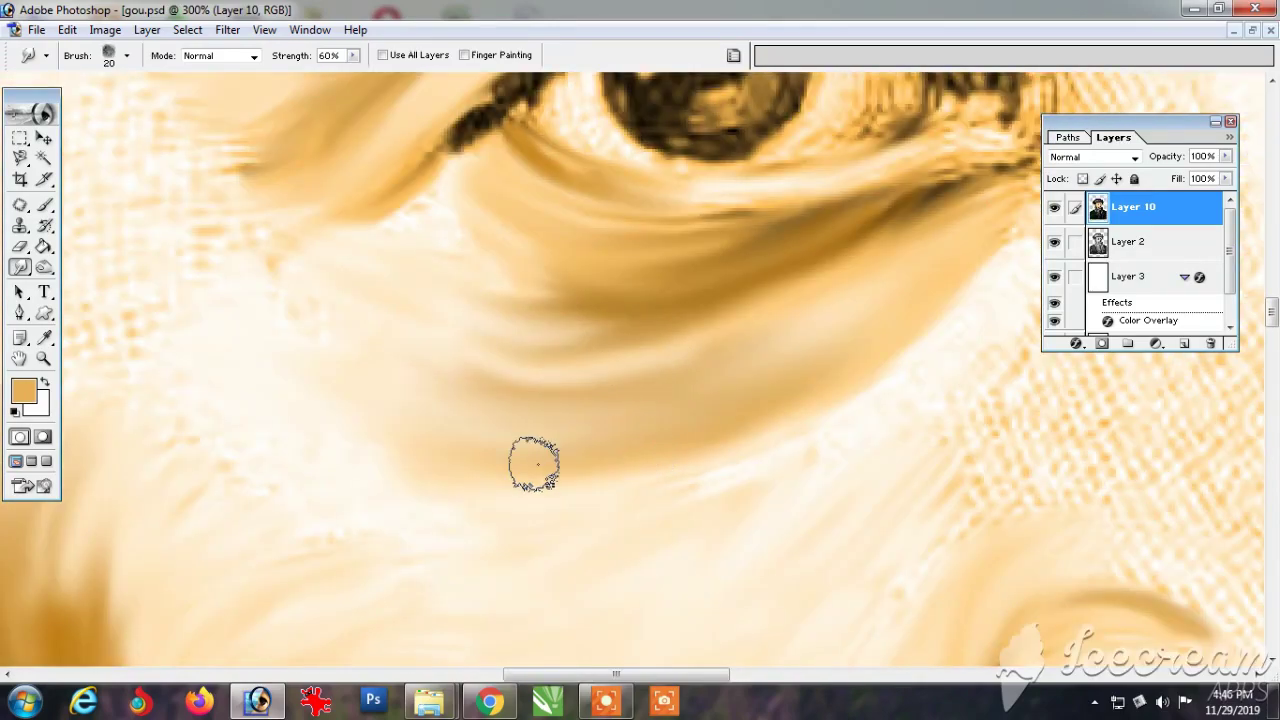
drag(430, 360, 380, 430)
mouse_move(880, 567)
mouse_down()
mouse_move(700, 437)
mouse_move(375, 517)
mouse_up()
drag(535, 385, 538, 340)
Step: Smooth the engraved lines on the pointed lower end of the left cheek between the beard and the mustache
drag(775, 238, 623, 109)
drag(400, 560, 740, 100)
drag(400, 560, 740, 150)
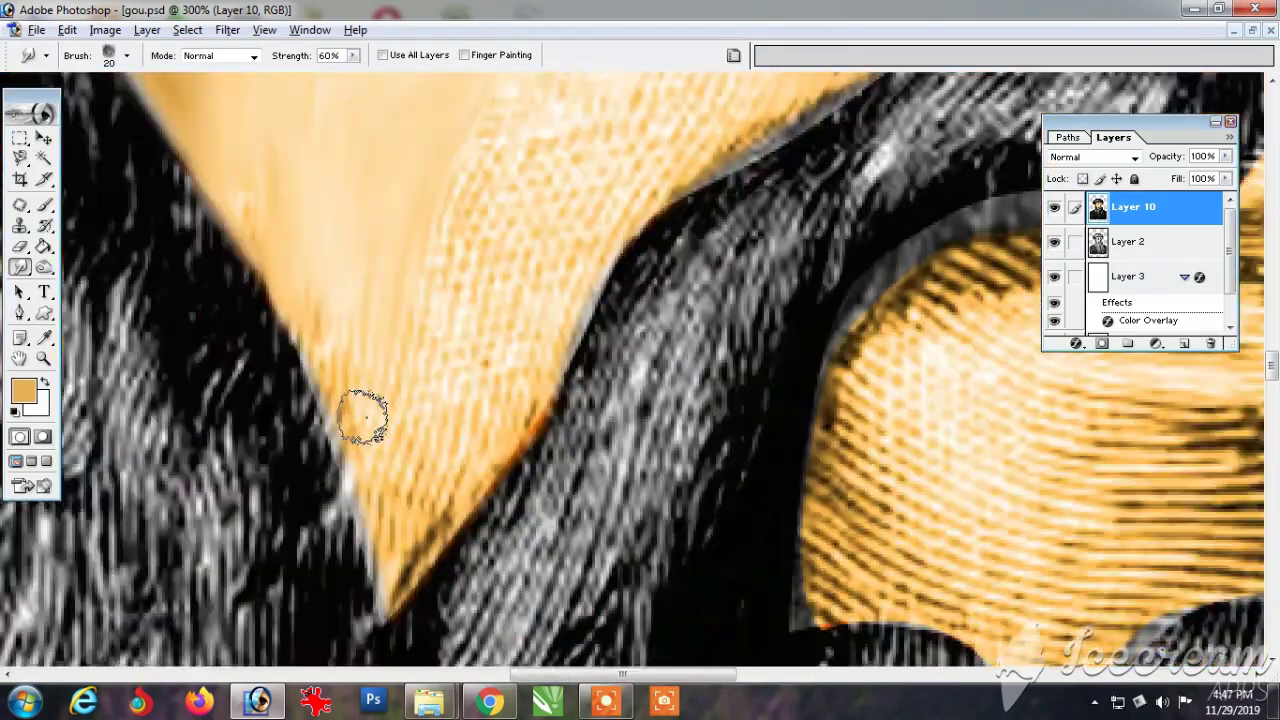
drag(363, 417, 300, 192)
mouse_move(300, 192)
mouse_down()
mouse_move(374, 529)
mouse_move(385, 440)
mouse_up()
mouse_move(388, 585)
mouse_down()
mouse_move(440, 232)
mouse_move(440, 497)
mouse_move(497, 380)
mouse_move(464, 280)
mouse_up()
drag(290, 108, 252, 230)
drag(321, 251, 380, 530)
Step: Smudge the cheek's remaining crosshatching along the mustache's upper edge up toward the nose wing
mouse_move(440, 230)
mouse_down()
mouse_move(462, 408)
mouse_move(570, 260)
mouse_up()
drag(661, 367, 466, 292)
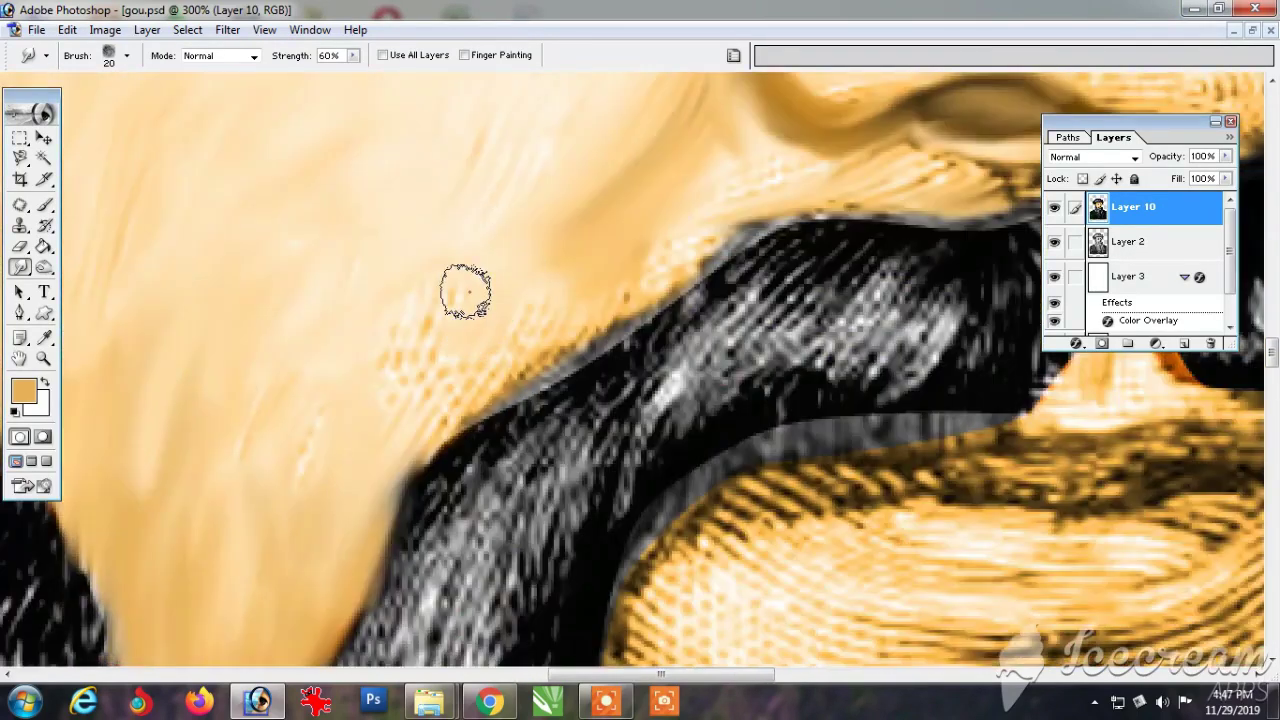
mouse_move(638, 228)
mouse_down()
mouse_move(462, 288)
mouse_move(562, 333)
mouse_up()
drag(776, 161, 631, 271)
drag(590, 335, 340, 373)
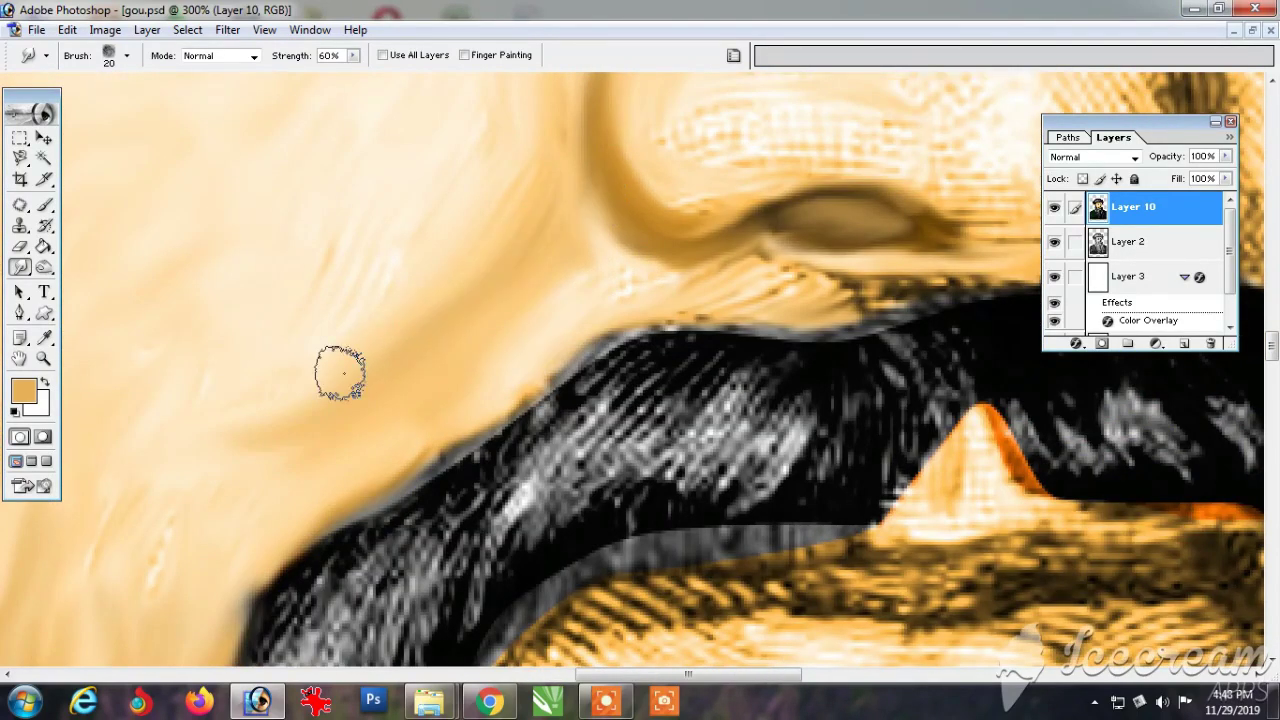
Step: Smudge the cheek fold beside the nose and the engraved lines on the nostril wing at 60% strength
drag(526, 158, 373, 360)
drag(541, 297, 469, 394)
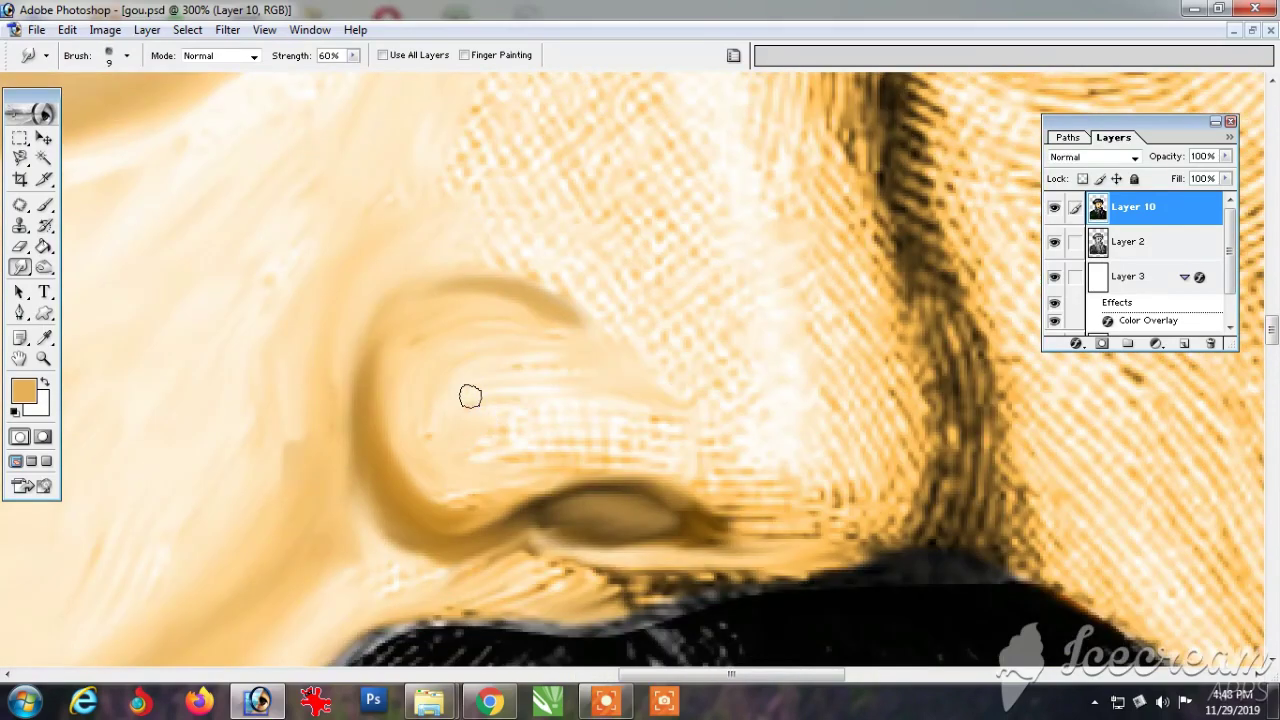
mouse_move(712, 529)
mouse_down()
mouse_move(594, 526)
mouse_move(508, 505)
mouse_up()
mouse_move(520, 502)
mouse_down()
mouse_move(566, 518)
mouse_move(385, 578)
mouse_move(250, 594)
mouse_up()
Step: Blend the hatching up the nose toward the inner corner of the right-hand eye with a larger Smudge brush
mouse_move(694, 125)
mouse_down()
mouse_move(374, 371)
mouse_move(588, 475)
mouse_up()
drag(522, 205, 520, 383)
key(bracketright)
key(bracketright)
drag(541, 150, 555, 260)
Step: Set the foreground colour to B67714 and smudge the dark shadow running down the shaded side of the nose
click(24, 390)
click(946, 354)
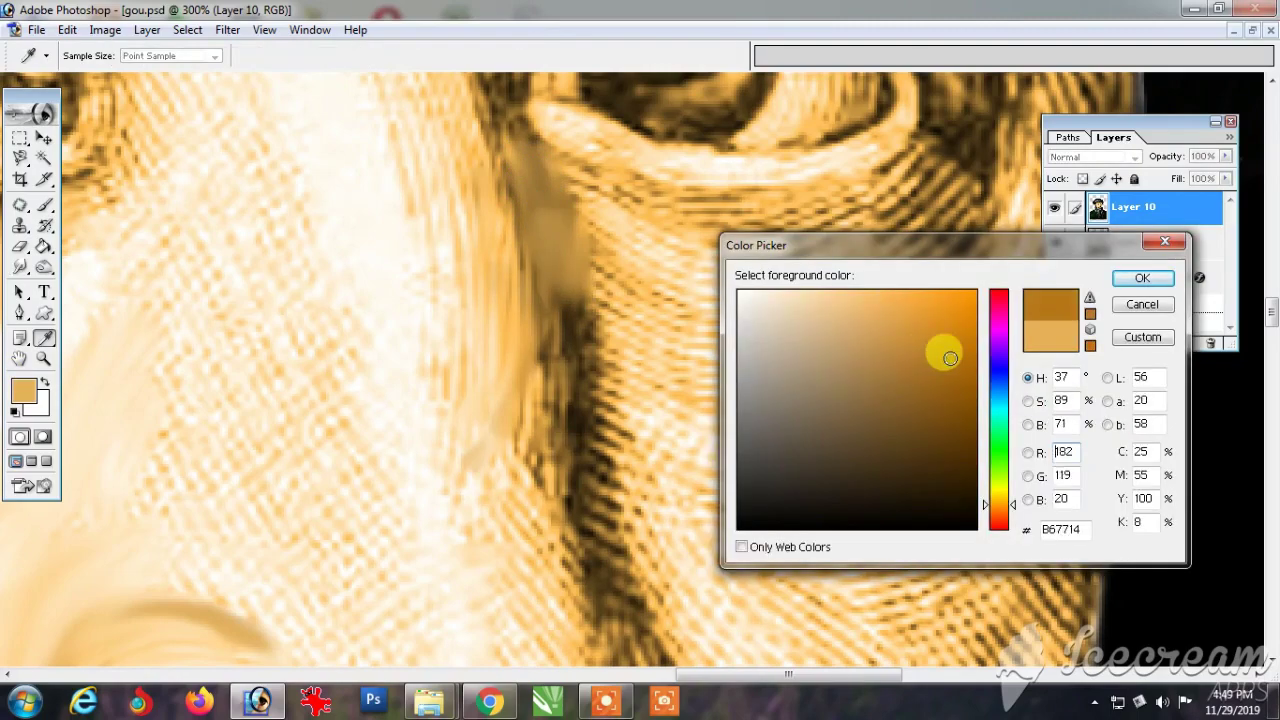
click(1143, 278)
mouse_move(603, 415)
mouse_down()
mouse_move(543, 309)
mouse_move(570, 500)
mouse_up()
mouse_move(564, 500)
mouse_down()
mouse_move(523, 216)
mouse_move(565, 475)
mouse_up()
drag(522, 410, 463, 463)
drag(520, 350, 491, 462)
Step: Soften the edges of the nose's side shadow, adjusting the Smudge brush to size 20
key(bracketleft)
mouse_move(480, 530)
mouse_down()
mouse_move(457, 260)
mouse_move(412, 460)
mouse_move(450, 330)
mouse_up()
mouse_move(575, 580)
mouse_down()
mouse_move(532, 311)
mouse_move(475, 551)
mouse_up()
key(bracketright)
mouse_move(394, 265)
mouse_down()
mouse_move(466, 551)
mouse_move(428, 220)
mouse_up()
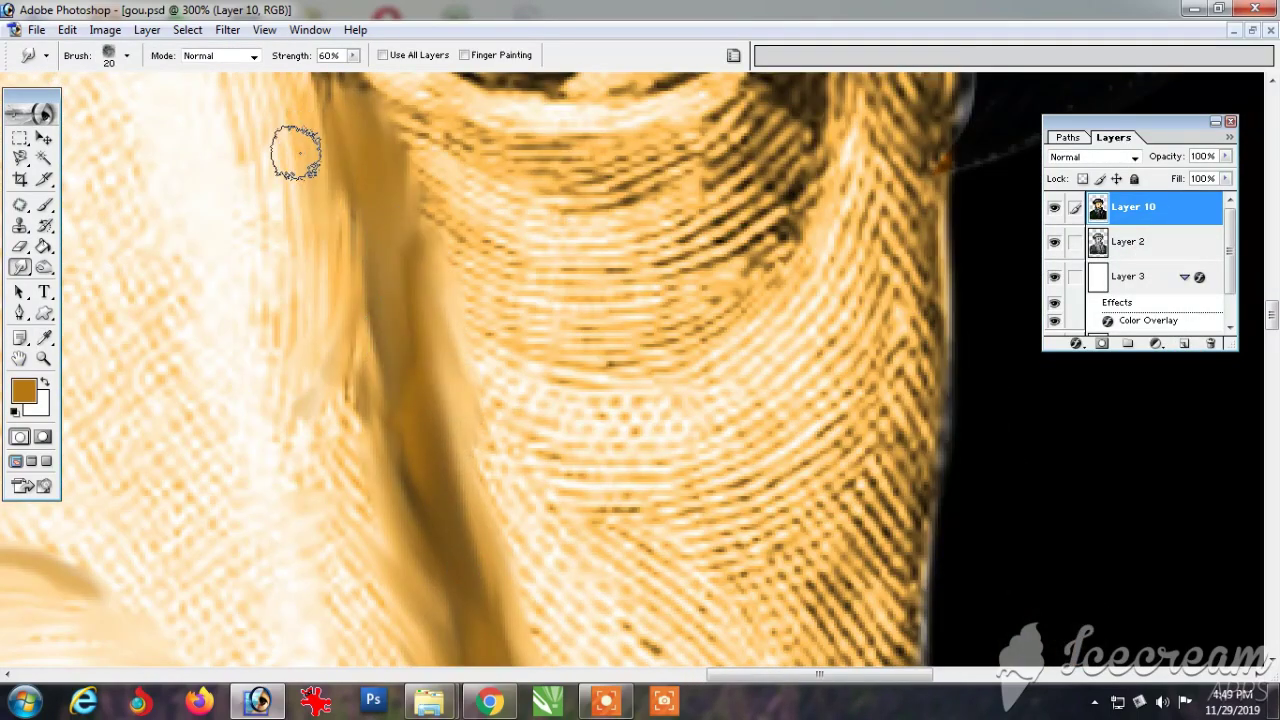
Step: Smudge the hatching along the shaded nose side and down over the nose tip with the size 20 brush
drag(325, 245, 362, 490)
drag(385, 540, 473, 200)
drag(488, 326, 444, 258)
drag(200, 366, 365, 378)
mouse_move(520, 423)
mouse_down()
mouse_move(551, 383)
mouse_move(583, 437)
mouse_up()
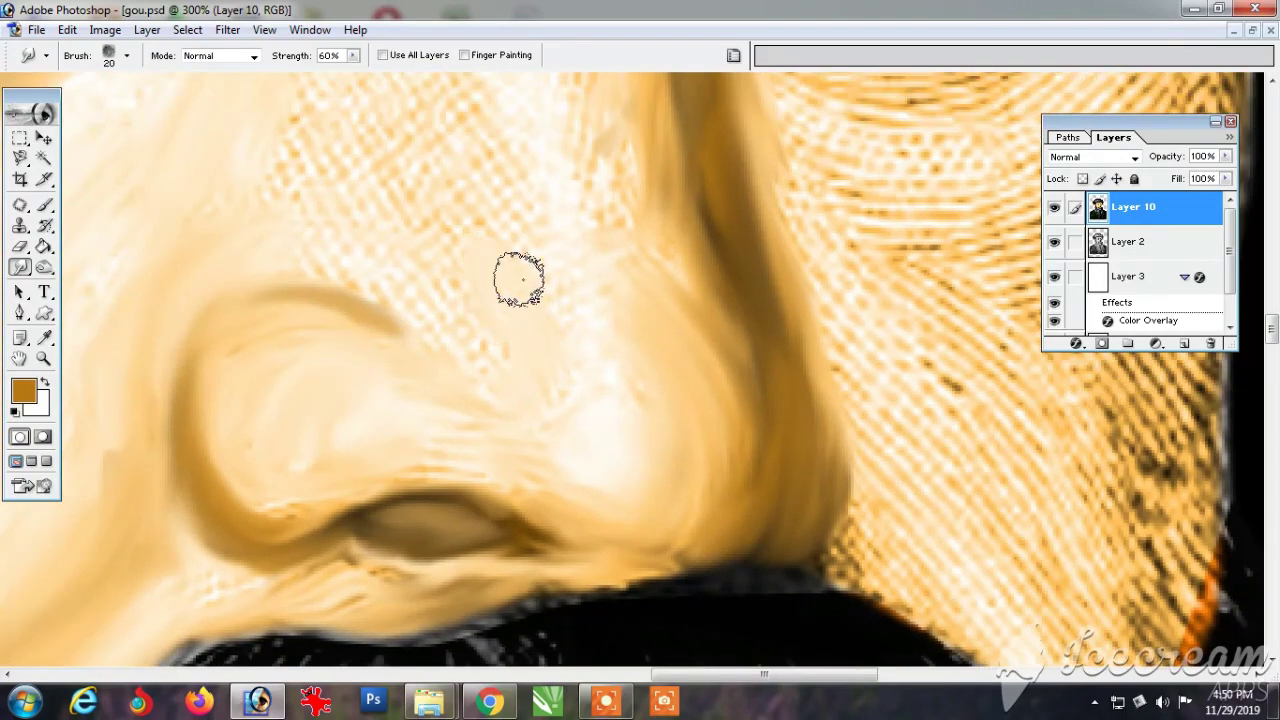
Step: Blend the crosshatching above the nostril and along the middle of the nose into smooth skin tones
drag(517, 280, 548, 390)
mouse_move(545, 370)
mouse_down()
mouse_move(500, 280)
mouse_move(548, 415)
mouse_up()
drag(506, 173, 526, 383)
drag(671, 498, 622, 172)
drag(551, 443, 490, 267)
drag(514, 500, 458, 362)
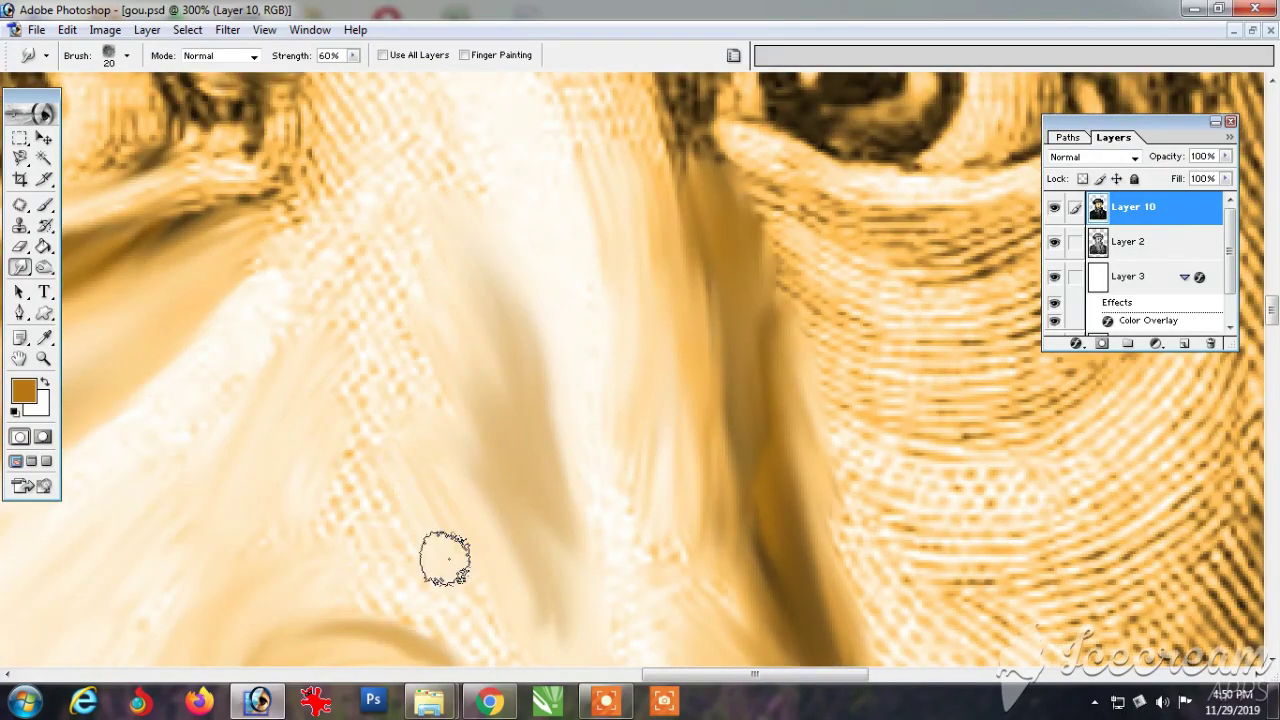
Step: Smudge the remaining crosshatching between the upper nose bridge and the left-hand cheek
drag(446, 560, 416, 521)
drag(400, 470, 354, 263)
mouse_move(434, 518)
mouse_down()
mouse_move(483, 385)
mouse_move(490, 222)
mouse_up()
drag(490, 222, 525, 440)
drag(665, 322, 672, 530)
mouse_move(661, 537)
mouse_down()
mouse_move(537, 297)
mouse_move(571, 390)
mouse_up()
Step: Smooth the engraved lines beneath the right-hand eye and across the right-hand cheek
drag(571, 391, 535, 543)
drag(545, 130, 592, 375)
mouse_move(590, 525)
mouse_down()
mouse_move(553, 346)
mouse_move(530, 564)
mouse_up()
drag(590, 410, 695, 488)
drag(620, 457, 895, 480)
mouse_move(640, 548)
mouse_down()
mouse_move(623, 380)
mouse_move(872, 415)
mouse_up()
drag(915, 220, 795, 297)
drag(710, 440, 981, 366)
drag(562, 460, 510, 397)
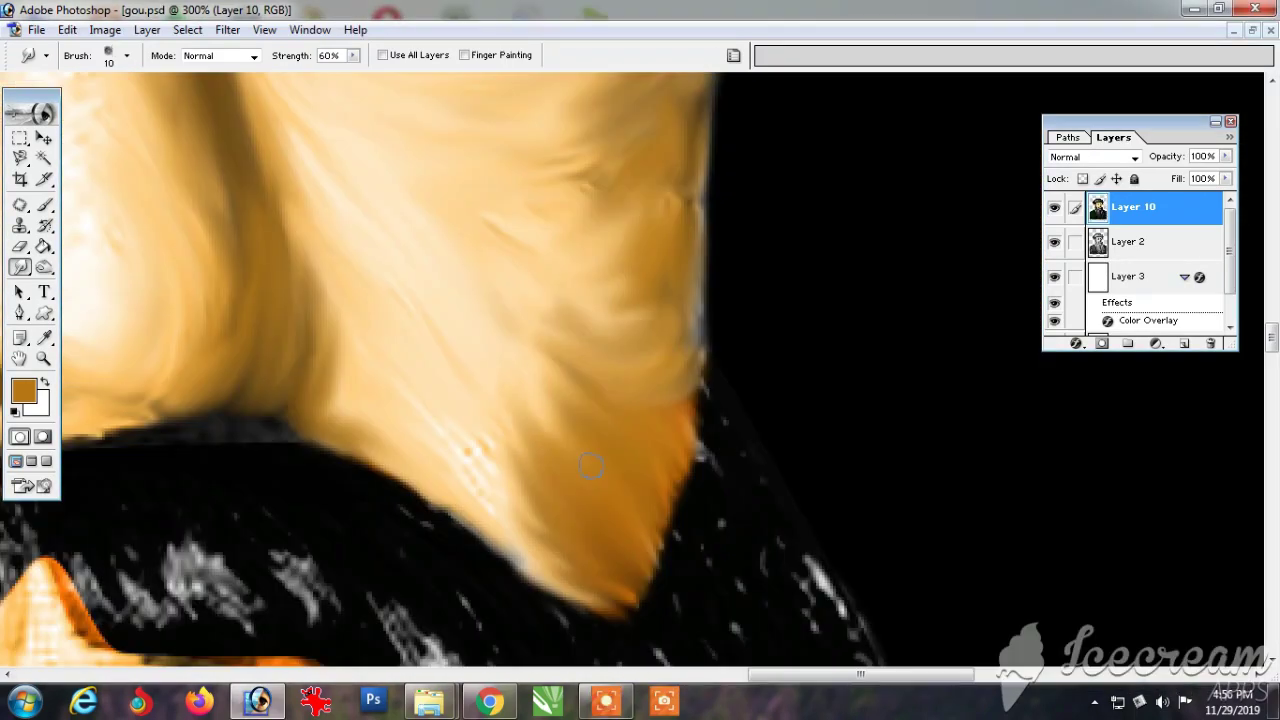
Step: Smudge the right-hand lower cheek with a size 10 brush, blending its texture into the orange shadow by the moustache
drag(543, 530, 476, 465)
drag(543, 487, 486, 386)
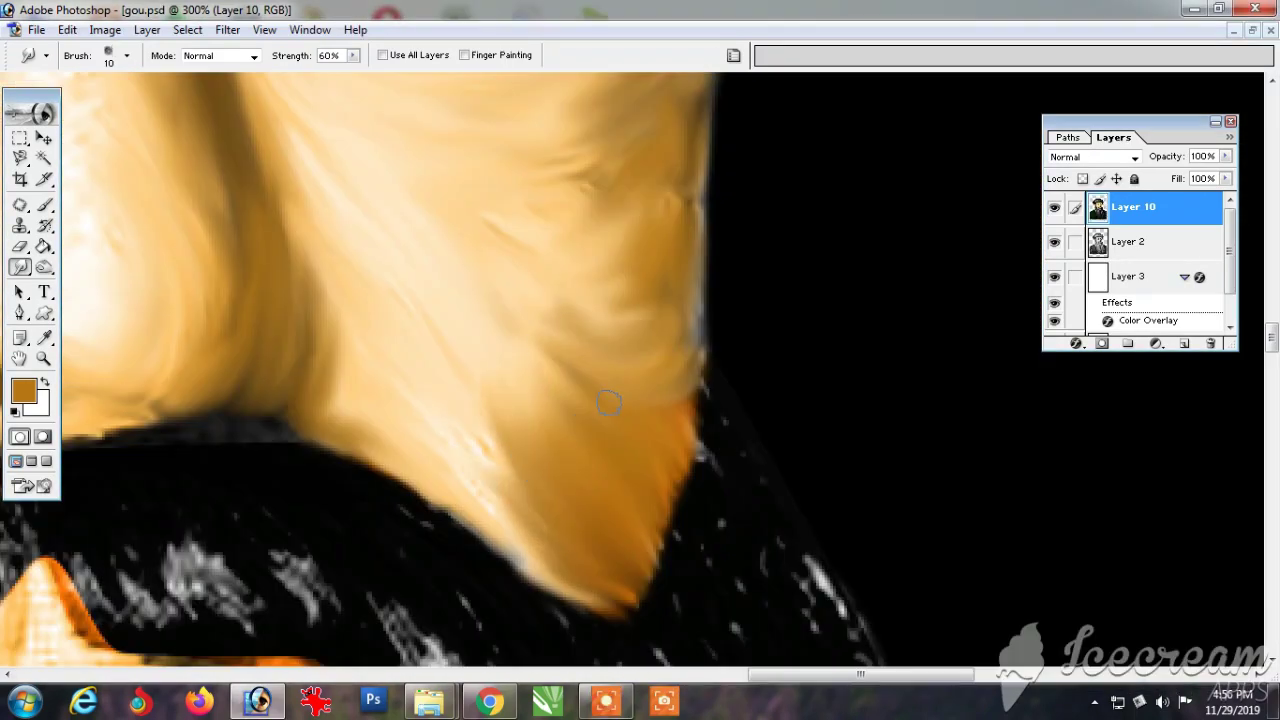
drag(560, 360, 545, 550)
drag(640, 440, 530, 356)
drag(600, 230, 540, 530)
mouse_move(590, 180)
mouse_down()
mouse_move(525, 470)
mouse_move(500, 340)
mouse_up()
mouse_move(515, 260)
mouse_down()
mouse_move(554, 382)
mouse_move(572, 360)
mouse_up()
drag(535, 430, 485, 365)
Step: Blend the cheek's edge along the moustache and its outer contour, enlarging the Smudge brush for the last strokes
drag(275, 534, 540, 472)
drag(635, 400, 480, 465)
mouse_move(645, 435)
mouse_down()
mouse_move(685, 345)
mouse_move(617, 443)
mouse_up()
key(bracketright)
drag(635, 335, 495, 455)
mouse_move(680, 305)
mouse_down()
mouse_move(494, 430)
mouse_move(509, 509)
mouse_move(586, 343)
mouse_move(629, 457)
mouse_up()
Step: Smudge the skin around the right-hand eye and the forehead above its eyebrow with a size 20 brush
scroll(629, 457, up, 2)
scroll(629, 457, right, 1)
drag(502, 523, 255, 525)
mouse_move(375, 590)
mouse_down()
mouse_move(257, 477)
mouse_move(165, 435)
mouse_up()
mouse_move(165, 435)
mouse_down()
mouse_move(300, 534)
mouse_move(166, 489)
mouse_up()
mouse_move(225, 535)
mouse_down()
mouse_move(440, 515)
mouse_move(178, 485)
mouse_up()
drag(205, 580, 370, 585)
drag(500, 84, 718, 362)
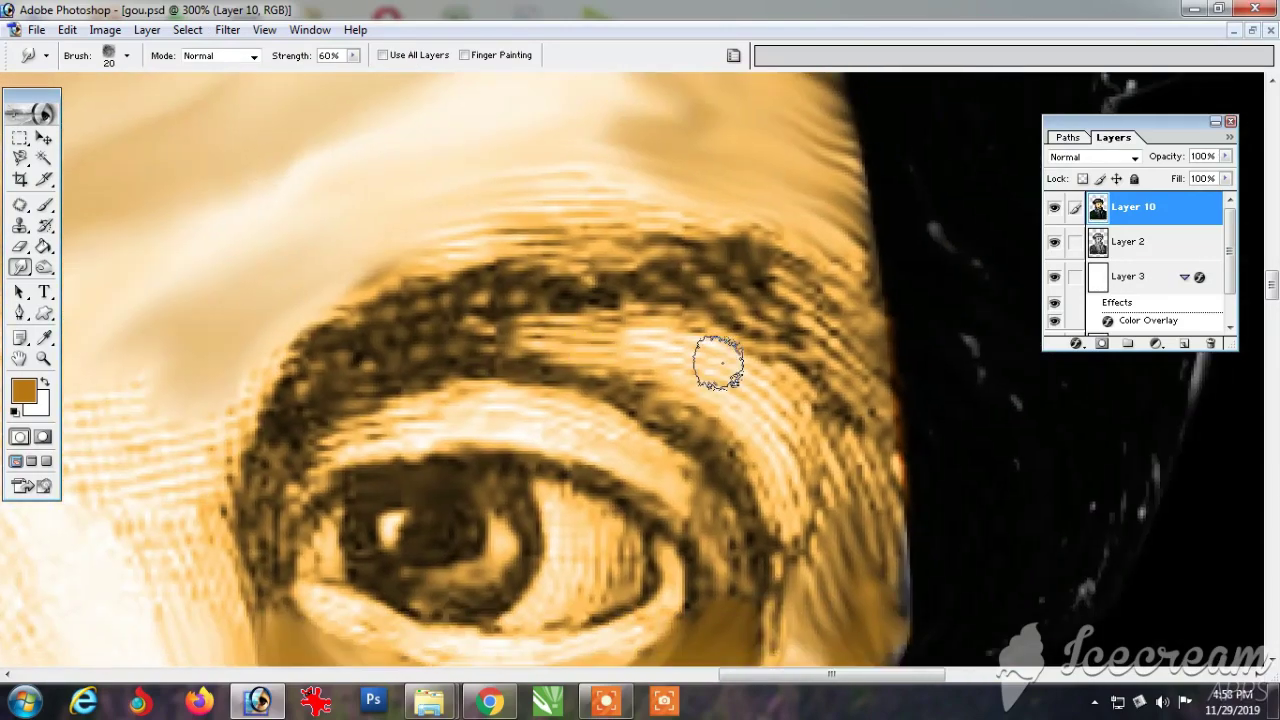
Step: Smooth the right-hand eye's upper eyelid and the crease above it with a small Smudge brush
mouse_move(335, 453)
mouse_down()
mouse_move(686, 463)
mouse_move(375, 438)
mouse_up()
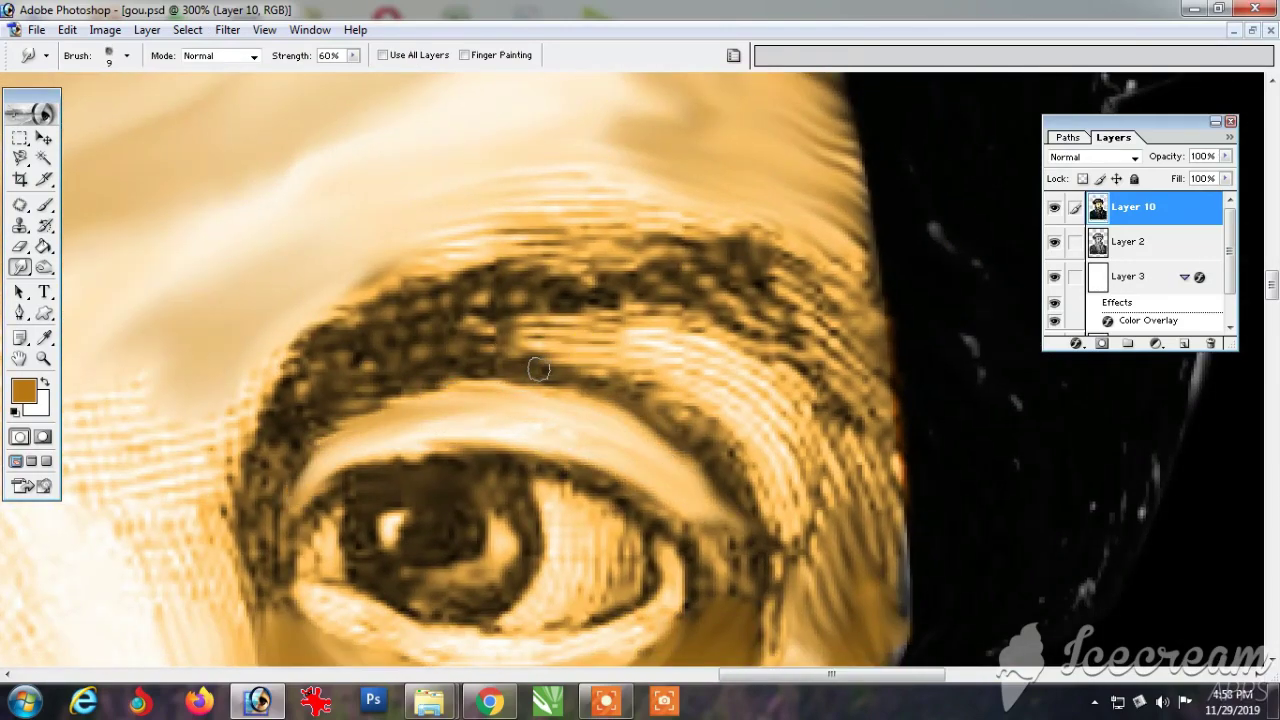
key(bracketright)
mouse_move(538, 370)
mouse_down()
mouse_move(723, 466)
mouse_move(589, 406)
mouse_move(717, 349)
mouse_move(573, 341)
mouse_move(829, 491)
mouse_move(589, 346)
mouse_up()
Step: Smudge the right-hand eye's lower eyelid rim and the shaded bag beneath it with a size 8 to 10 brush
drag(317, 598, 535, 503)
mouse_move(535, 503)
mouse_down()
mouse_move(617, 538)
mouse_move(834, 534)
mouse_move(771, 574)
mouse_up()
mouse_move(612, 655)
mouse_down()
mouse_move(574, 477)
mouse_move(557, 630)
mouse_up()
drag(675, 528, 477, 477)
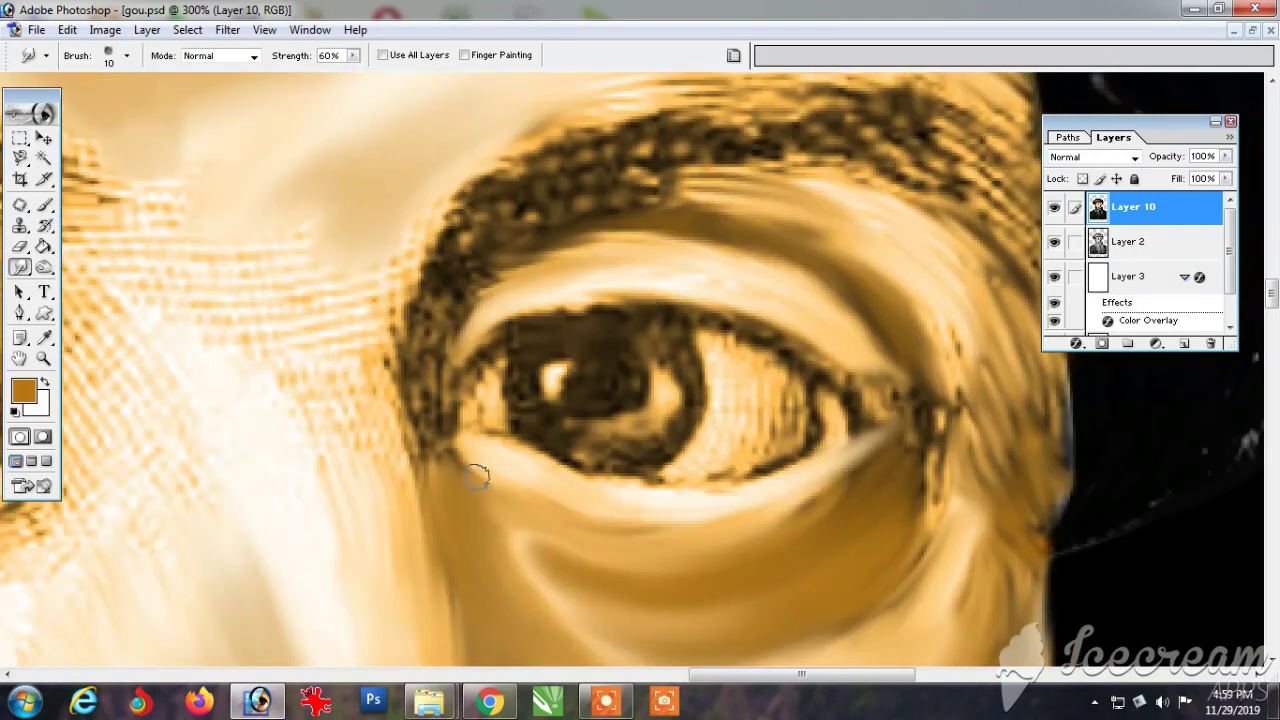
drag(578, 472, 830, 440)
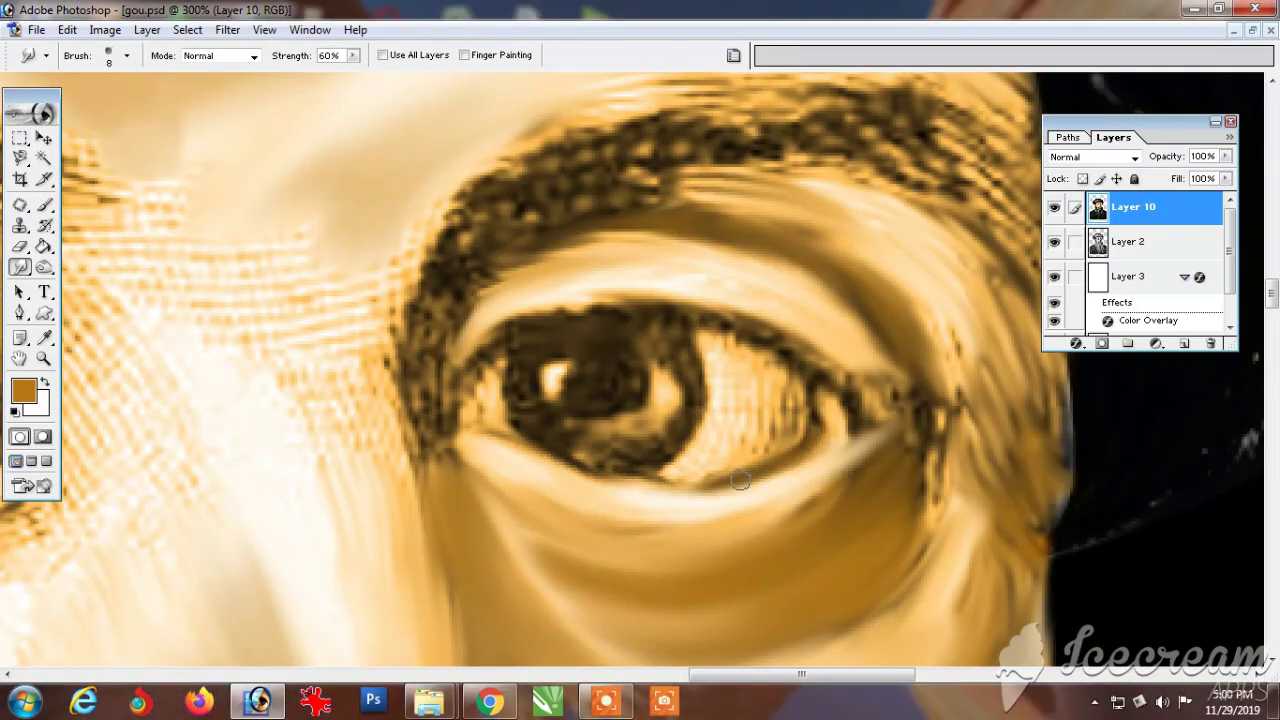
drag(740, 480, 550, 630)
Step: Enlarge the Smudge brush to size 40 and blend the forehead tones above and between the eyebrows
key(bracketright)
key(bracketright)
key(bracketright)
key(bracketright)
key(bracketright)
drag(80, 230, 490, 386)
drag(669, 241, 780, 270)
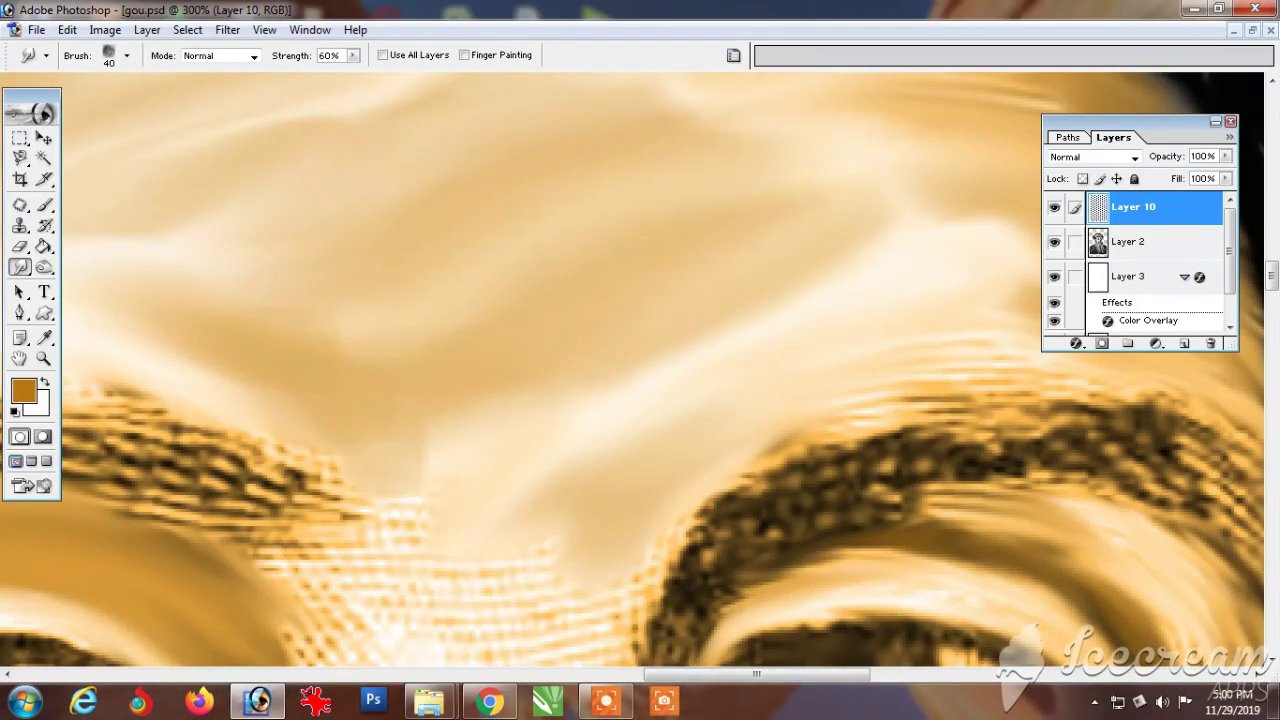
Step: Smooth the light and shadow bands across the forehead above the left-hand eyebrow
drag(463, 470, 613, 434)
mouse_move(400, 235)
mouse_down()
mouse_move(257, 243)
mouse_move(612, 314)
mouse_up()
mouse_move(385, 280)
mouse_down()
mouse_move(729, 306)
mouse_move(665, 485)
mouse_up()
mouse_move(398, 312)
mouse_down()
mouse_move(675, 222)
mouse_move(390, 240)
mouse_up()
drag(590, 440, 645, 458)
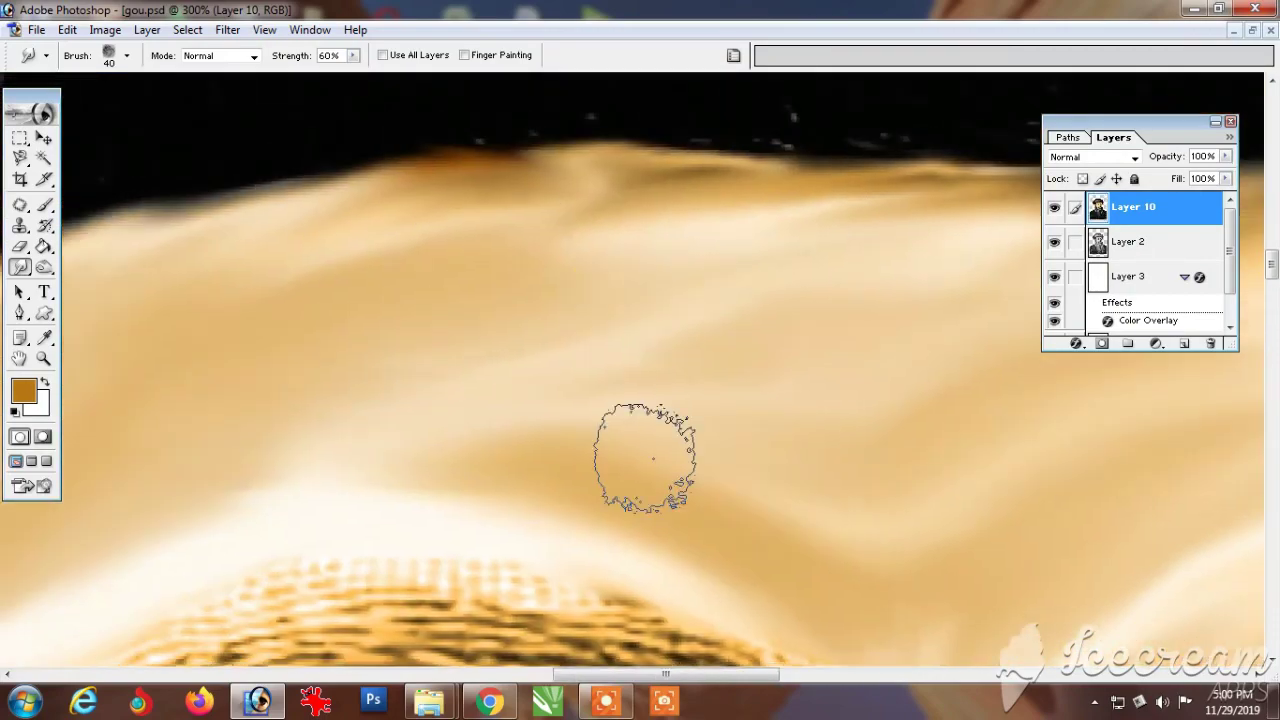
Step: Smudge the forehead's edge along the hat, the right-hand temple and the wide forehead shading at 100% zoom
key(ctrl+minus)
key(ctrl+minus)
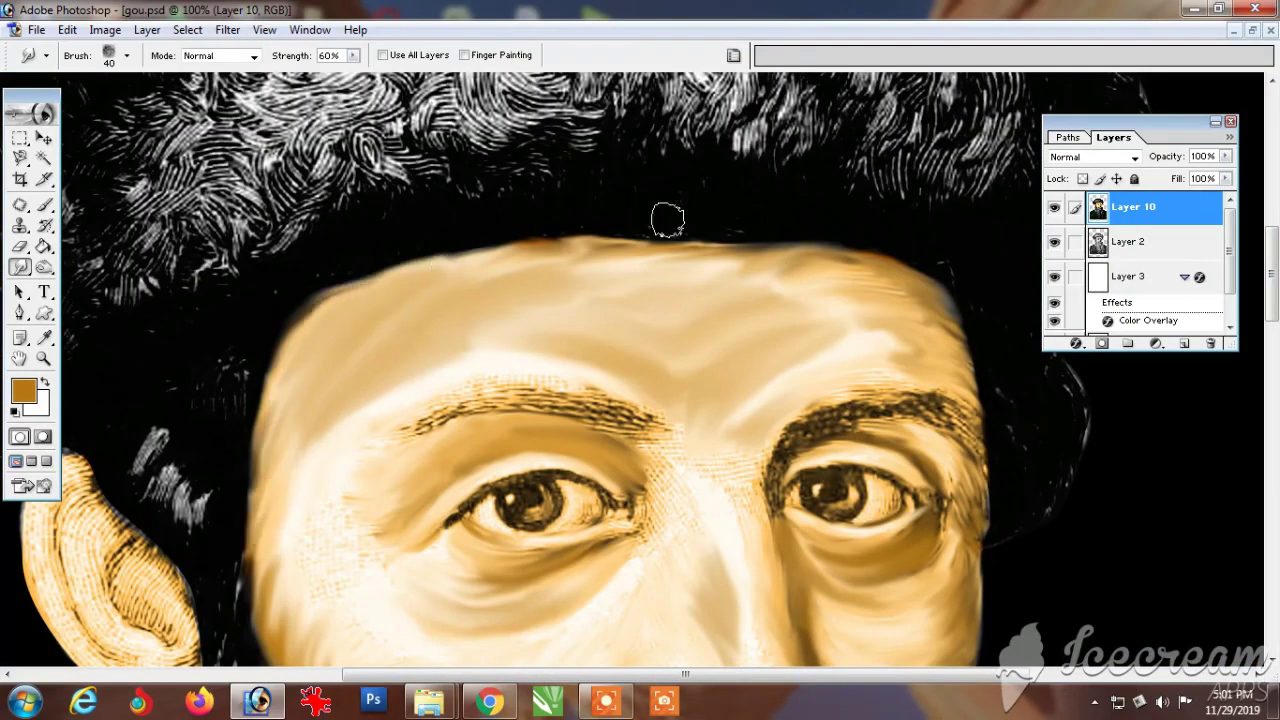
drag(505, 256, 576, 248)
drag(809, 354, 768, 384)
drag(949, 326, 888, 294)
drag(548, 340, 414, 362)
key(bracketright)
key(bracketright)
key(bracketright)
drag(606, 352, 452, 350)
Step: Blend the grey shadow on the nose bridge and touch up the forehead above the left-hand eyebrow
mouse_move(731, 591)
mouse_down()
mouse_move(610, 188)
mouse_move(631, 307)
mouse_up()
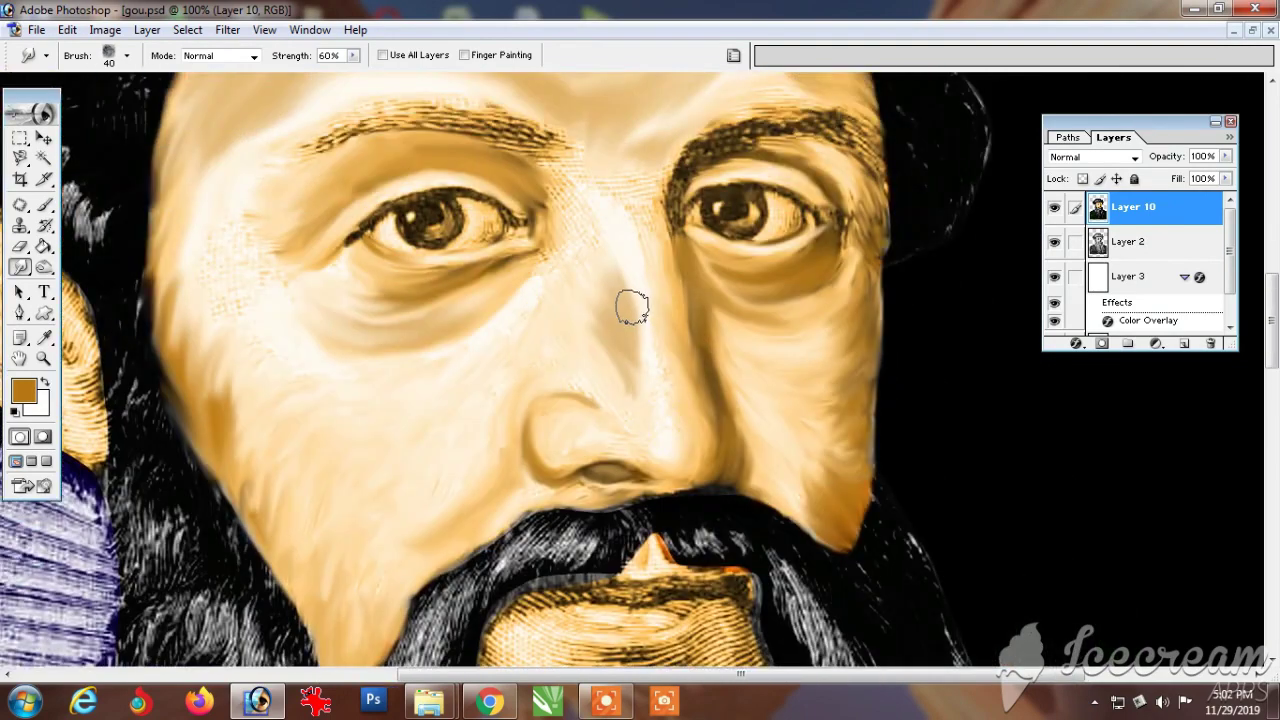
drag(636, 373, 623, 265)
drag(634, 378, 625, 292)
drag(625, 290, 646, 461)
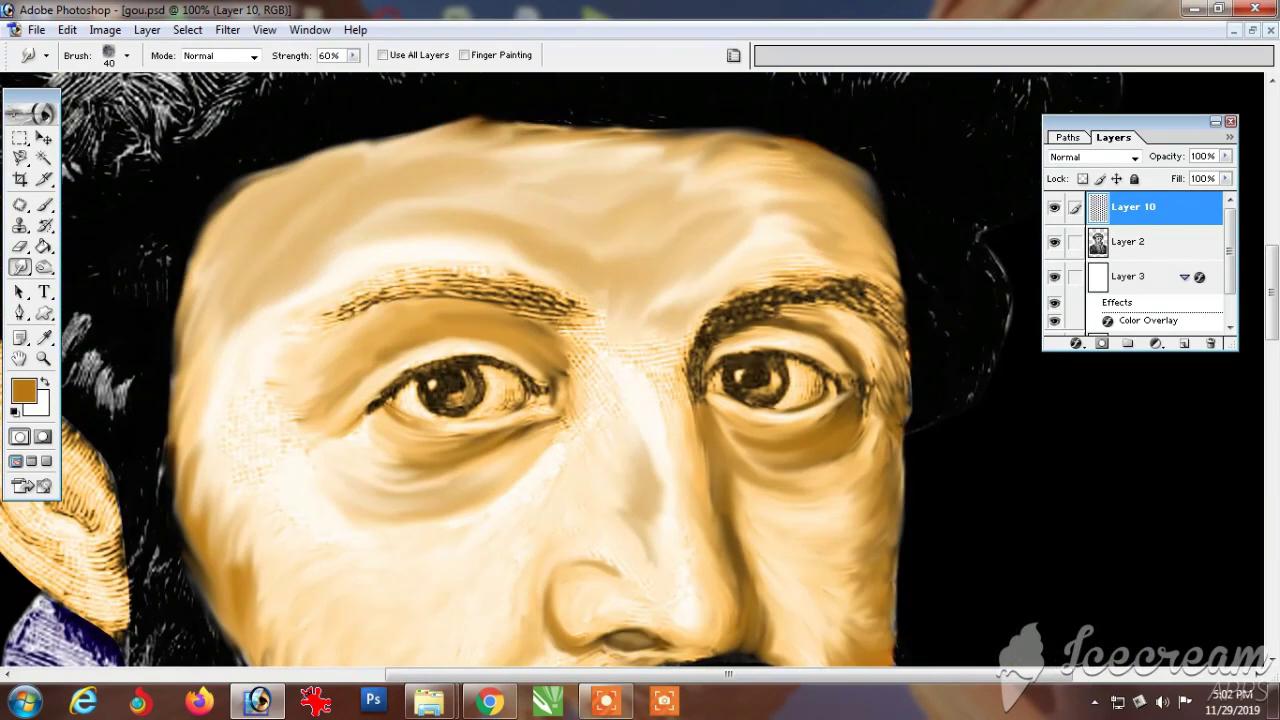
mouse_move(506, 238)
mouse_down()
mouse_move(392, 225)
mouse_move(346, 254)
mouse_up()
drag(704, 332, 658, 308)
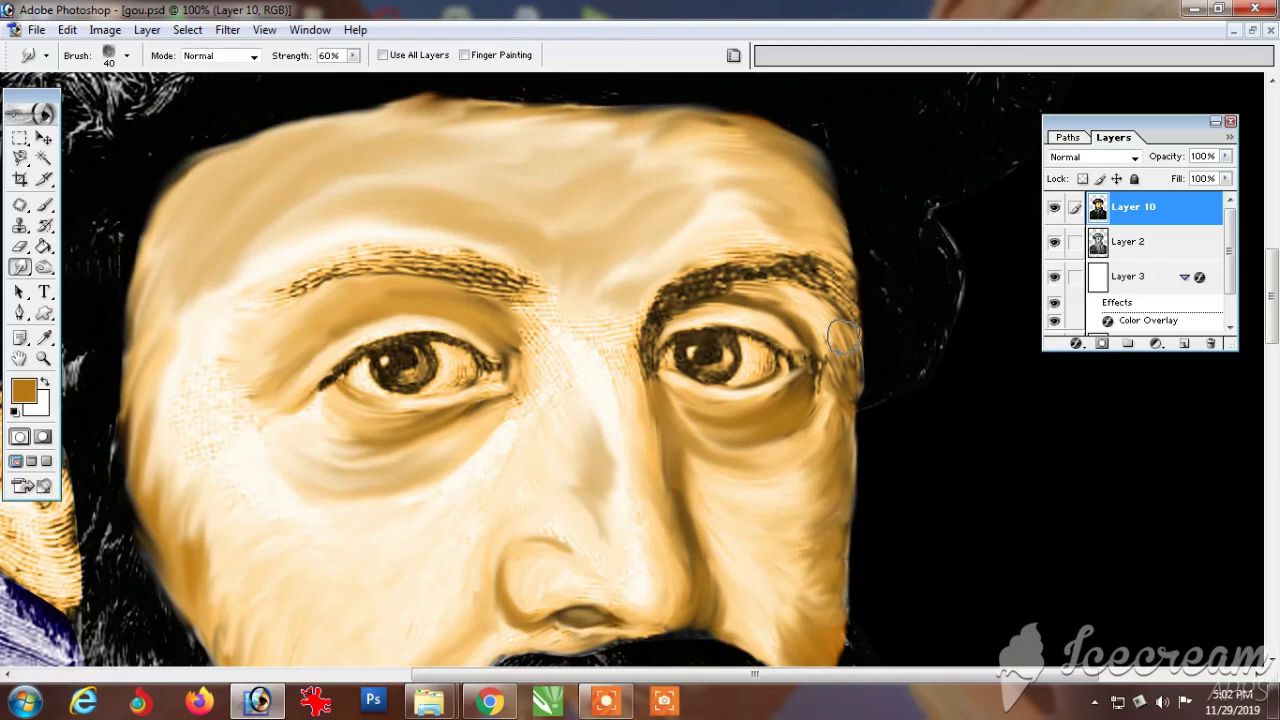
Step: Set the foreground colour to near-black and smudge the inner half of the right-hand eyebrow, undoing the last stroke
click(19, 400)
click(762, 506)
key(Return)
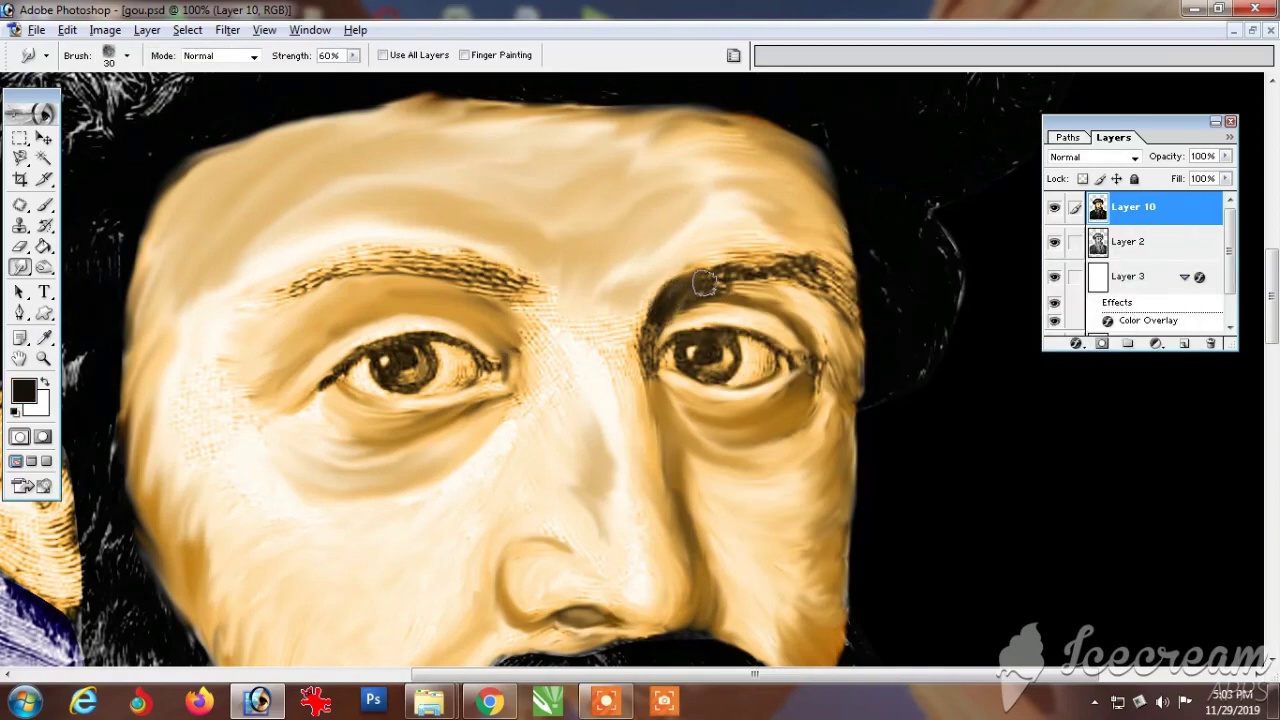
drag(672, 308, 840, 284)
key(ctrl+z)
key(ctrl+space)
drag(757, 271, 483, 260)
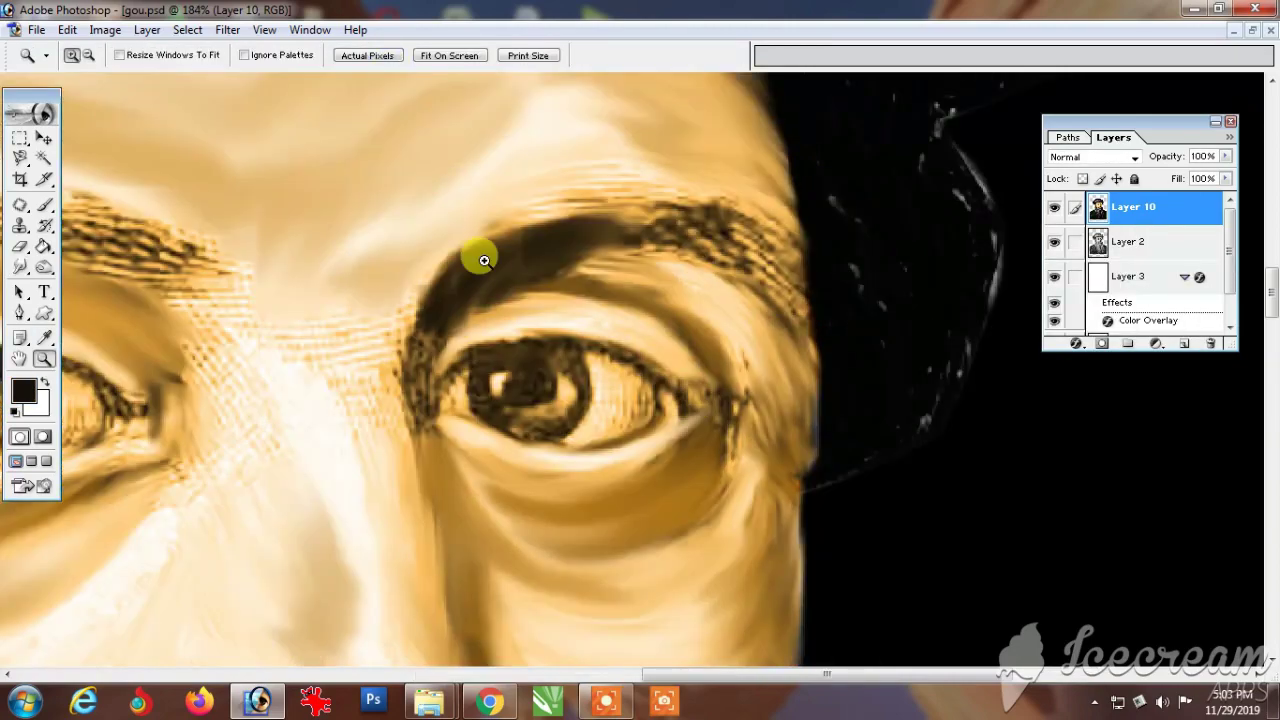
Step: Smudge the rest of the right-hand eyebrow out to the temple, reducing the brush to size 20
drag(561, 240, 710, 229)
key(bracketleft)
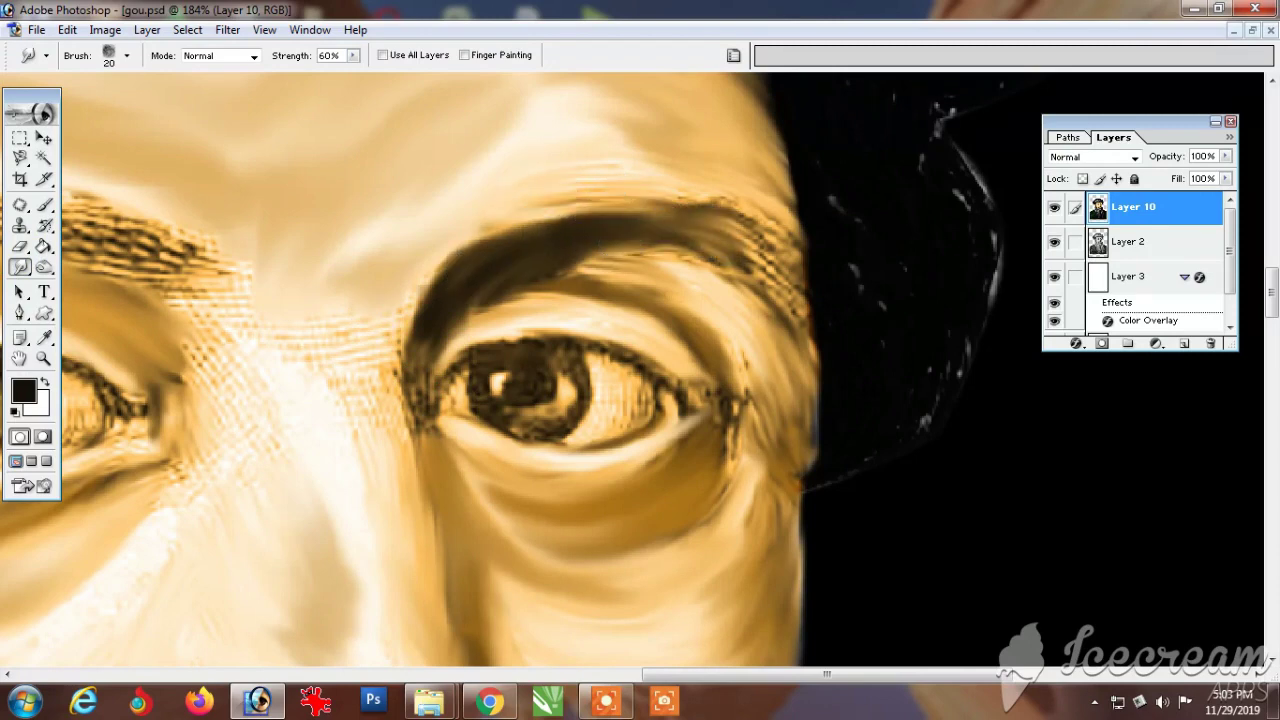
mouse_move(424, 324)
mouse_down()
mouse_move(660, 243)
mouse_move(783, 288)
mouse_up()
key(bracketleft)
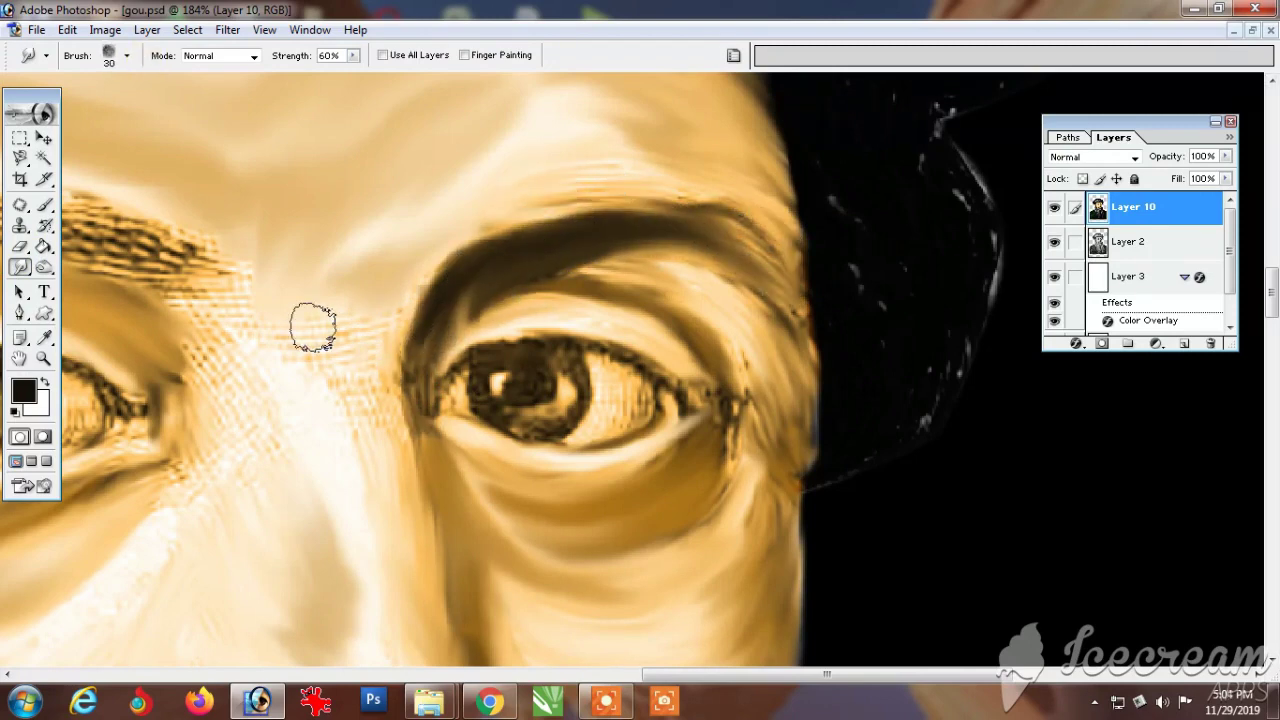
Step: Smooth the crosshatching between the eyebrows and around the left-hand eye's inner corner
drag(313, 328, 354, 328)
mouse_move(209, 325)
mouse_down()
mouse_move(208, 410)
mouse_move(228, 444)
mouse_up()
key(space)
drag(189, 476, 296, 464)
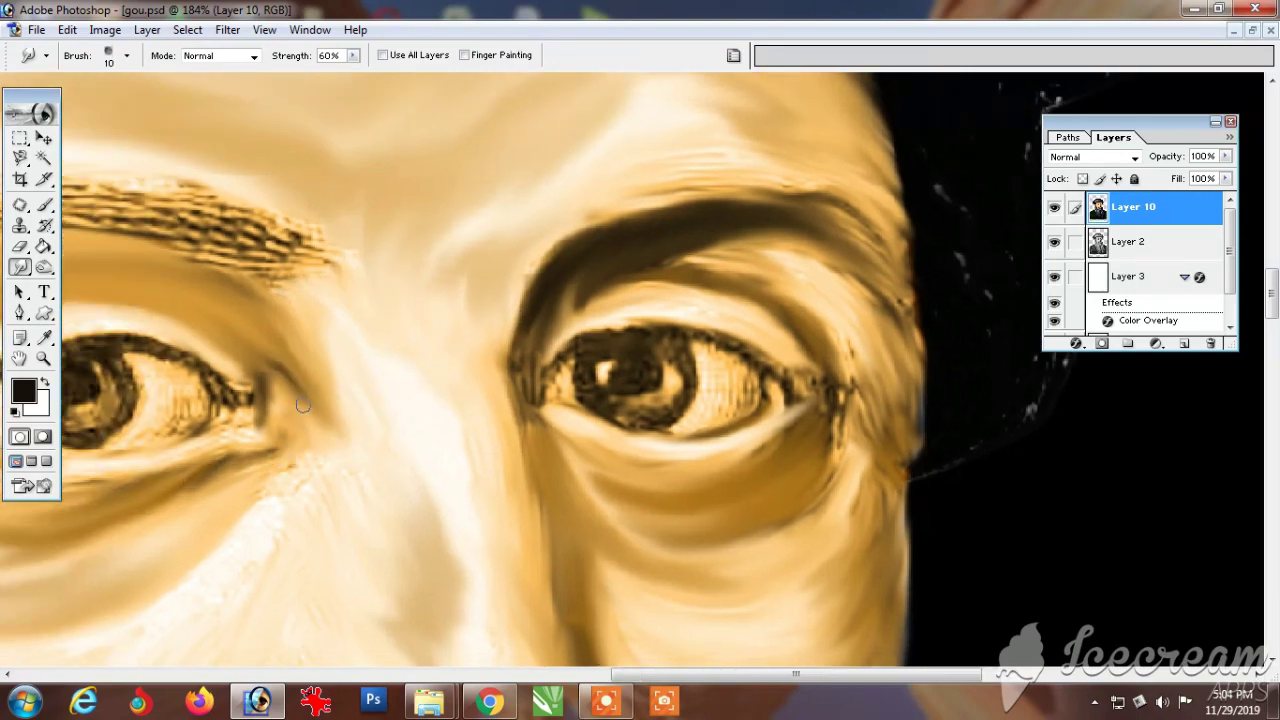
drag(808, 219, 858, 212)
Step: Smudge the left-hand eyebrow's hatching into a solid dark shape along its full length with a size 20 brush
key(space)
drag(300, 300, 773, 436)
key(bracketright)
mouse_move(645, 347)
mouse_down()
mouse_move(737, 380)
mouse_move(490, 335)
mouse_up()
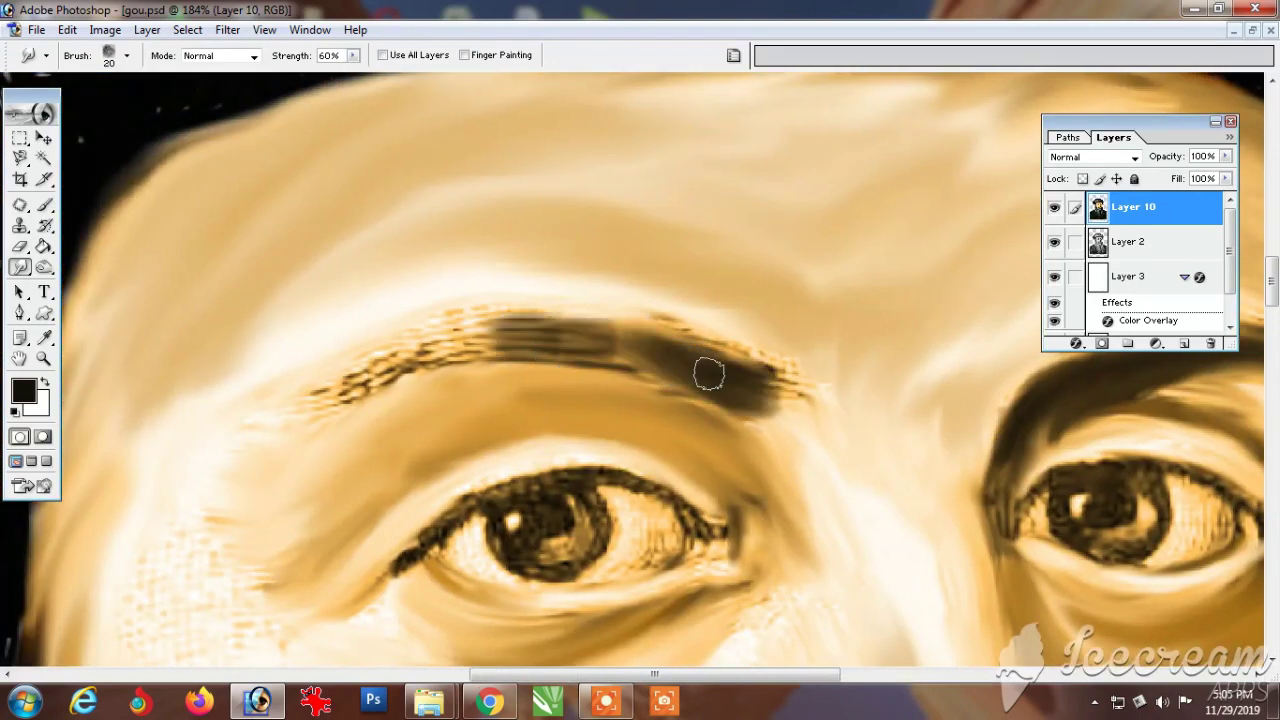
drag(708, 374, 335, 400)
mouse_move(742, 398)
mouse_down()
mouse_move(562, 327)
mouse_move(430, 352)
mouse_move(312, 403)
mouse_up()
drag(785, 380, 410, 343)
Step: Refine the left-hand eyebrow's inner end and tail with size 6 to 10 Smudge strokes at 84%, then 67% strength
key(bracketleft)
key(bracketleft)
drag(775, 405, 662, 372)
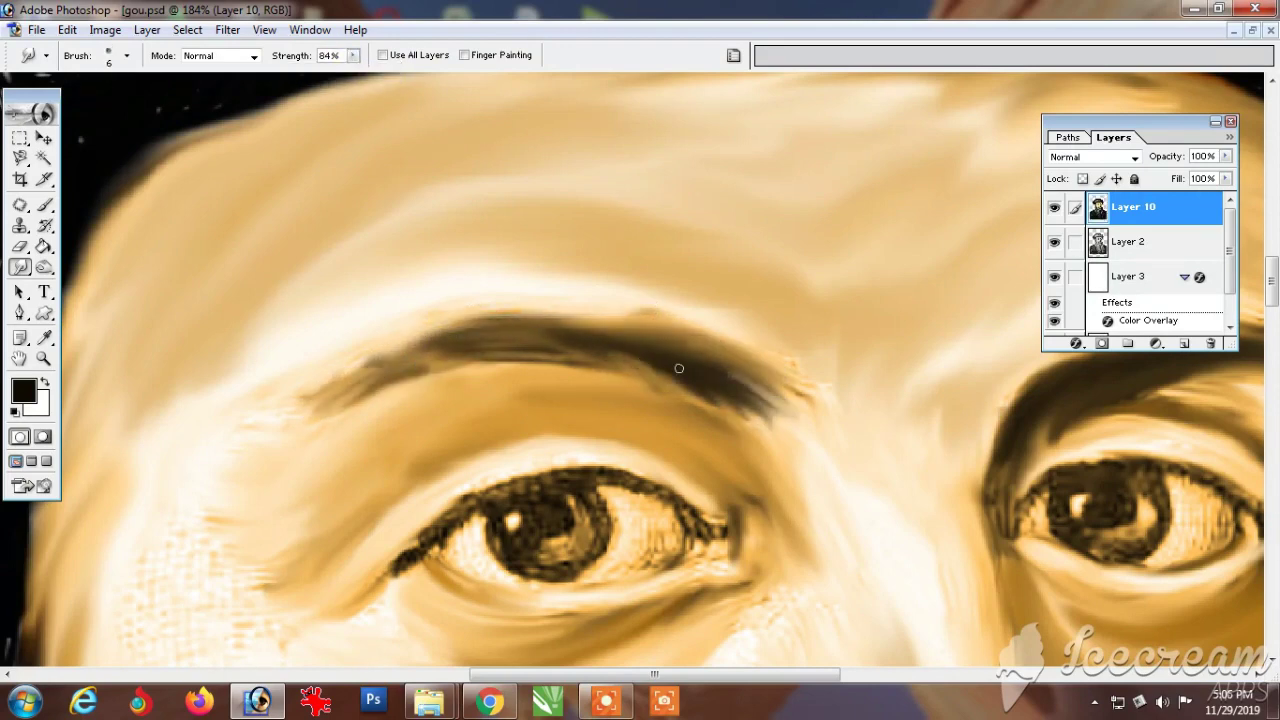
key(bracketright)
key(bracketright)
key(bracketright)
key(bracketright)
drag(478, 347, 371, 385)
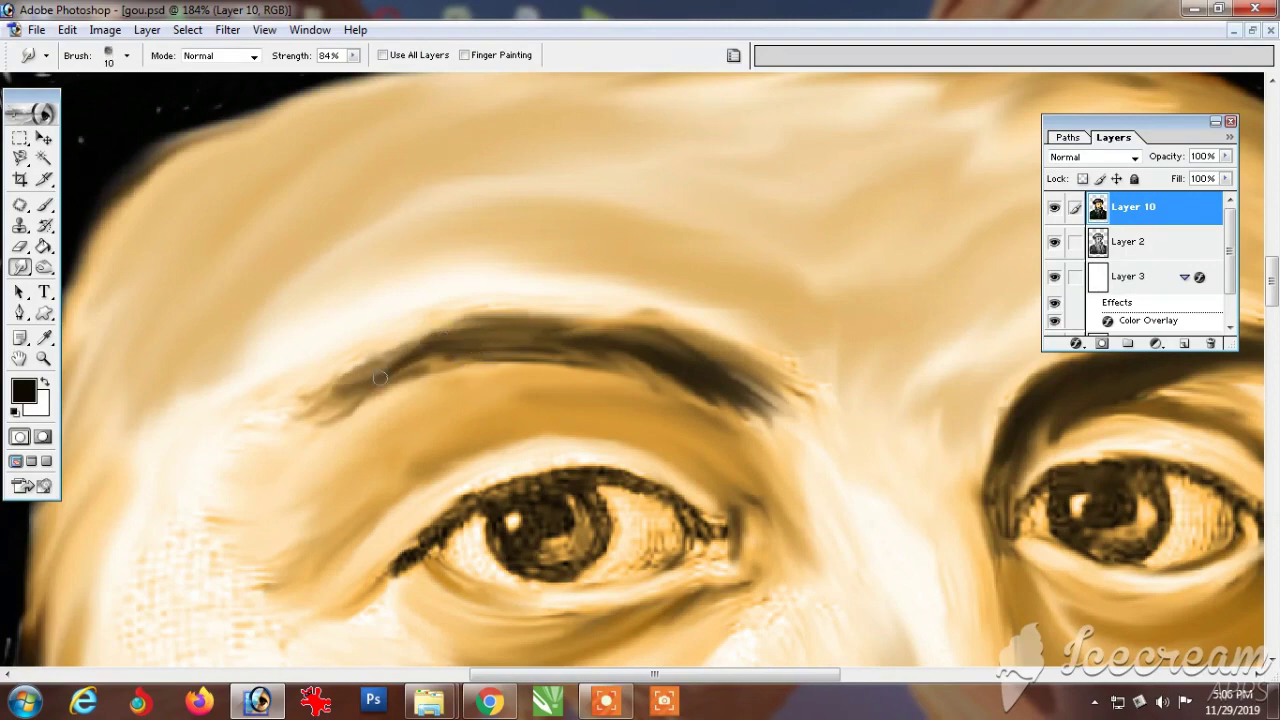
mouse_move(353, 56)
mouse_down()
mouse_move(355, 75)
mouse_move(338, 77)
mouse_up()
mouse_move(782, 382)
mouse_down()
mouse_move(702, 353)
mouse_move(398, 360)
mouse_up()
Step: Smudge the left-hand eye's iris, highlight, inner corner and lower-lid shadow with a size 6 brush at 67% strength
key(space)
drag(1082, 527, 646, 352)
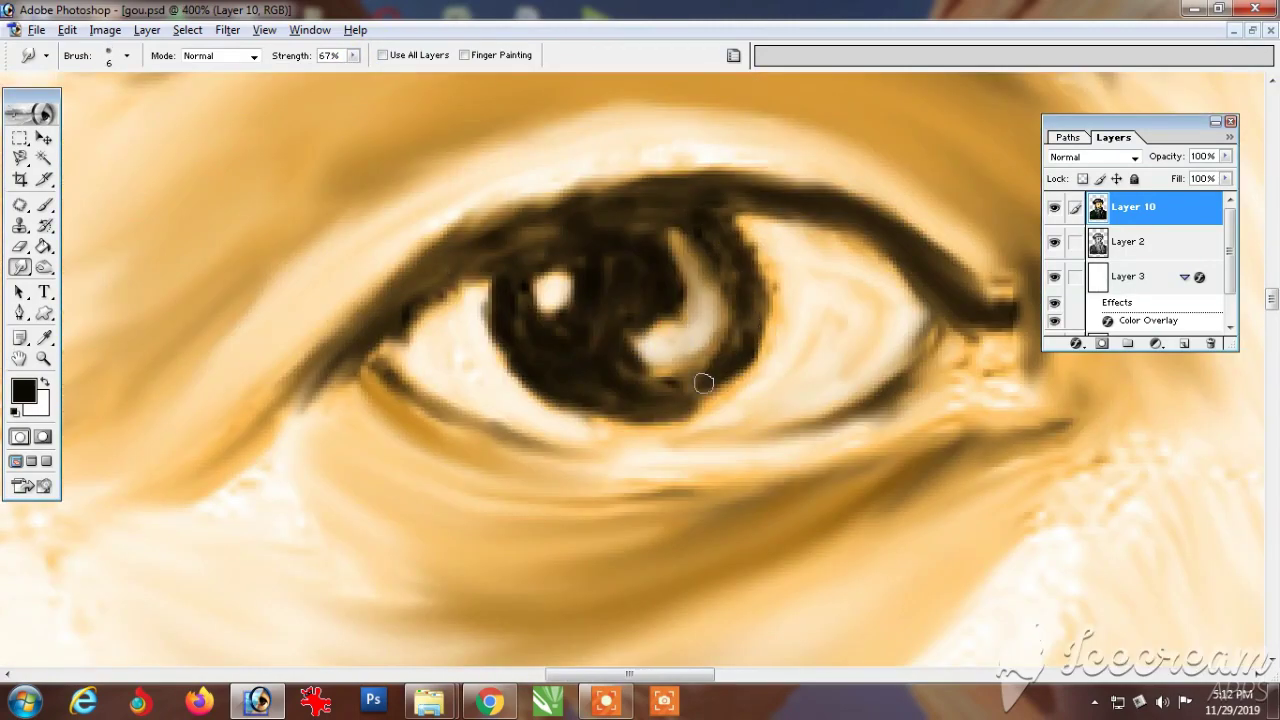
mouse_move(700, 380)
mouse_down()
mouse_move(731, 283)
mouse_move(646, 389)
mouse_move(588, 294)
mouse_up()
drag(665, 309, 627, 350)
drag(905, 268, 992, 338)
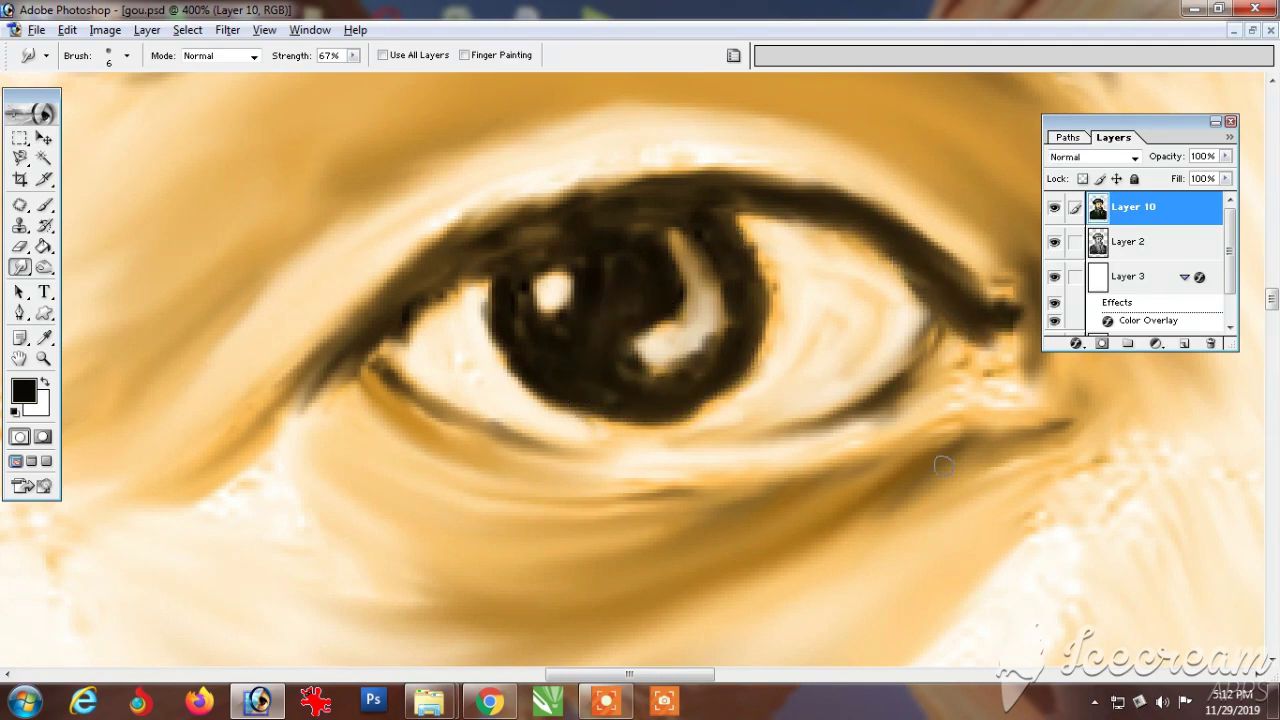
drag(940, 463, 640, 534)
Step: Touch up the shading on the forehead near the right-hand temple with the Smudge tool
key(ctrl+minus)
key(ctrl+minus)
key(ctrl+minus)
key(ctrl+minus)
key(ctrl+minus)
key(ctrl+minus)
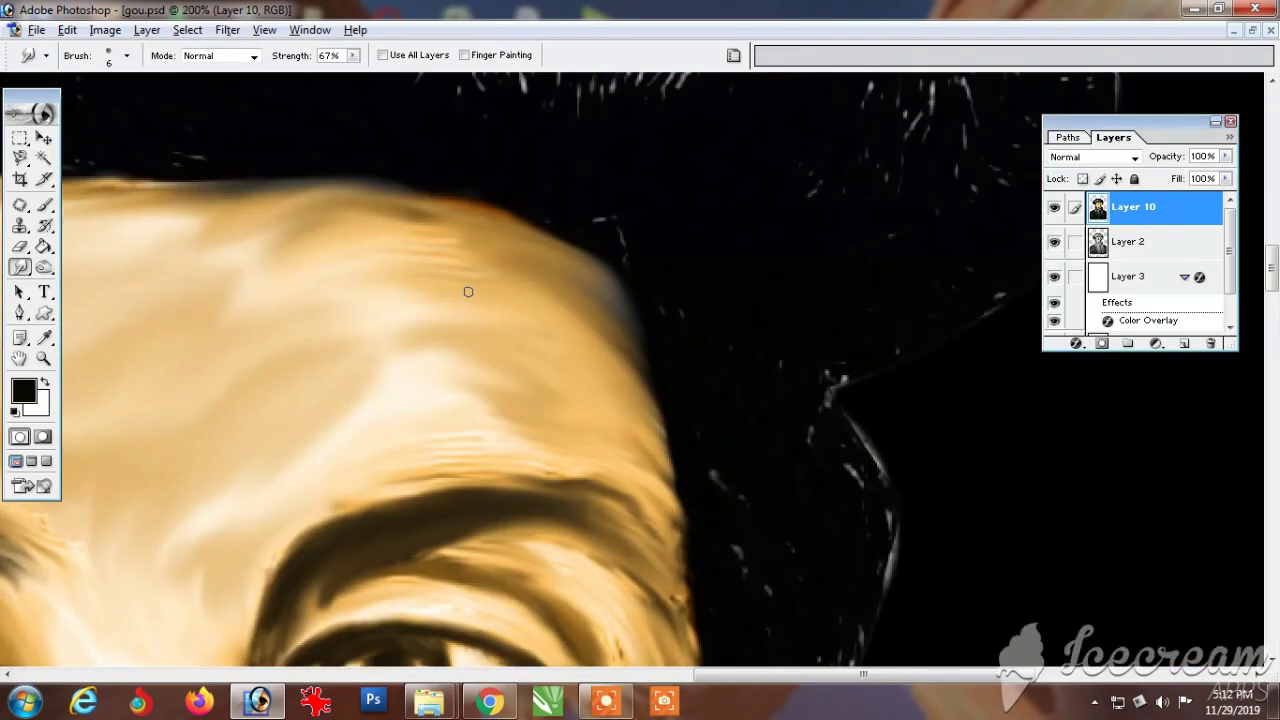
mouse_move(466, 289)
mouse_down()
mouse_move(509, 309)
mouse_move(569, 254)
mouse_up()
key(ctrl+minus)
Step: Smudge the remaining rough texture along the upper forehead and around the right-hand eye
drag(545, 220, 328, 140)
mouse_move(117, 98)
mouse_down()
mouse_move(280, 194)
mouse_move(494, 166)
mouse_up()
drag(550, 170, 434, 166)
mouse_move(894, 240)
mouse_down()
mouse_move(704, 188)
mouse_move(1098, 117)
mouse_up()
drag(337, 531, 261, 356)
drag(328, 498, 270, 397)
scroll(270, 397, right, 3)
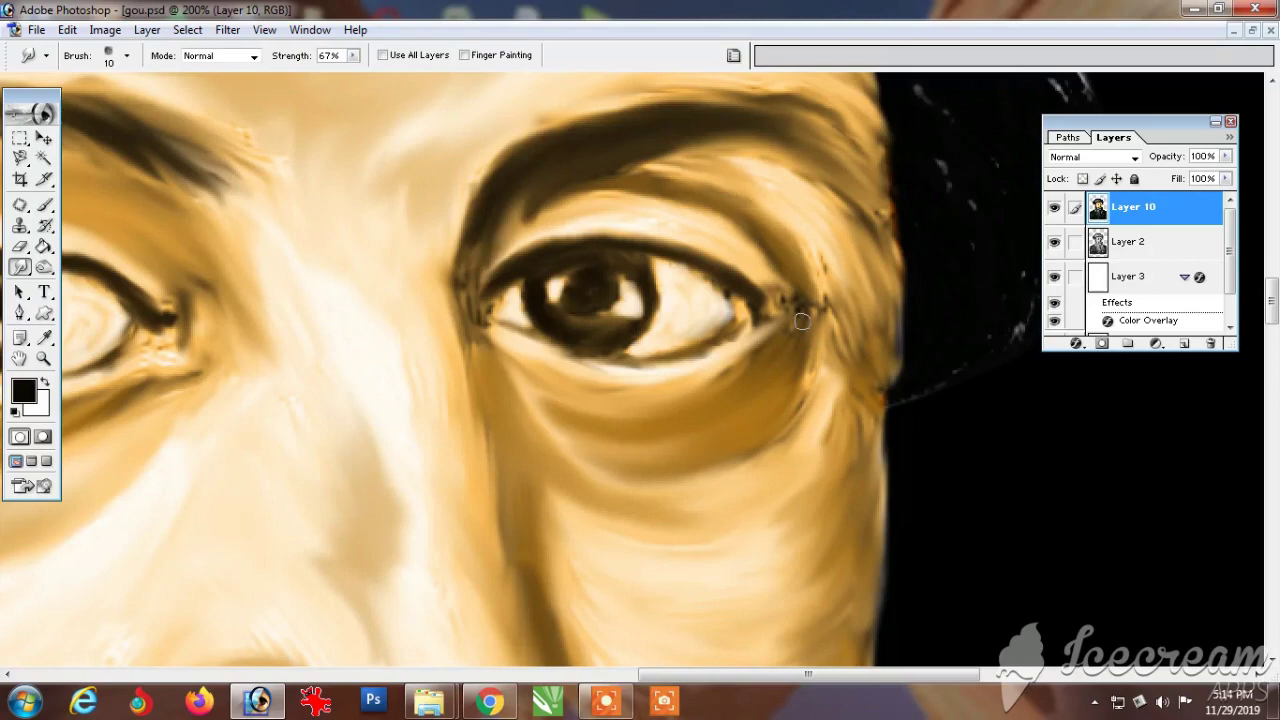
Step: Smudge the skin around the right-hand eye and the right-hand cheek beside the nose at 67% strength, enlarging the brush to size 30
drag(793, 118, 712, 340)
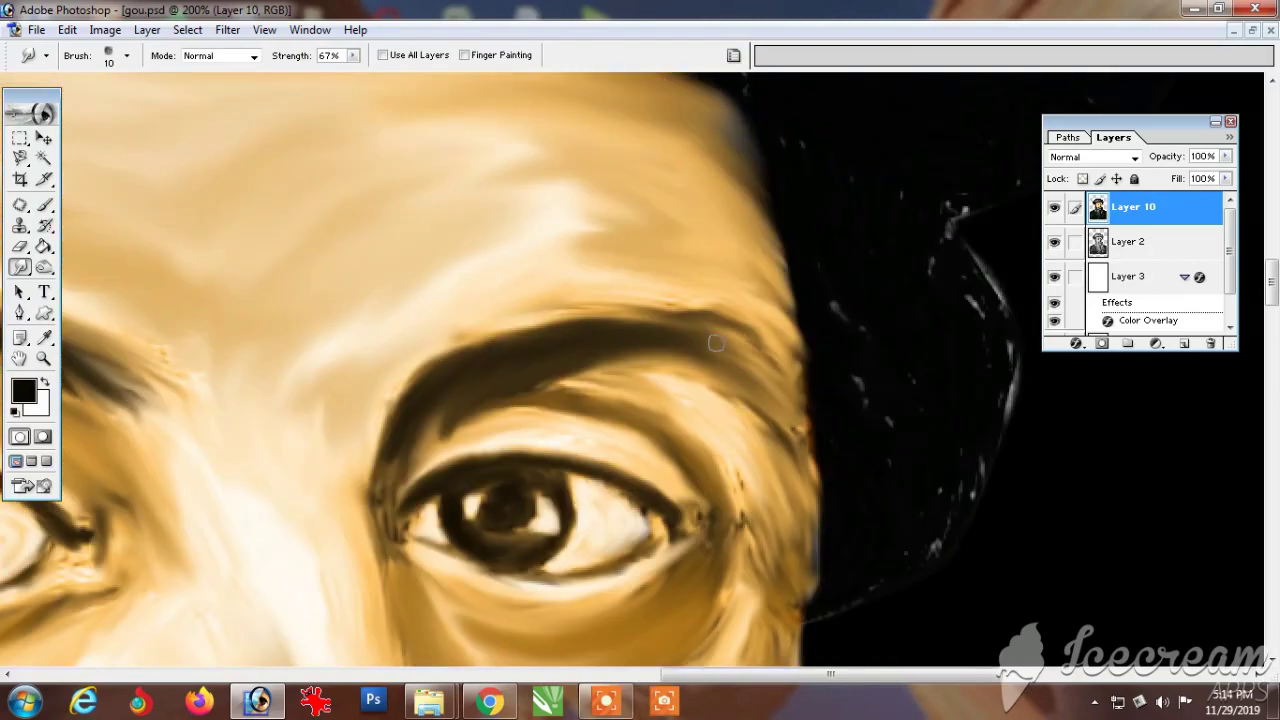
drag(737, 485, 737, 334)
drag(553, 544, 588, 452)
mouse_move(690, 556)
mouse_down()
mouse_move(814, 359)
mouse_move(748, 242)
mouse_up()
key(bracketright)
key(bracketright)
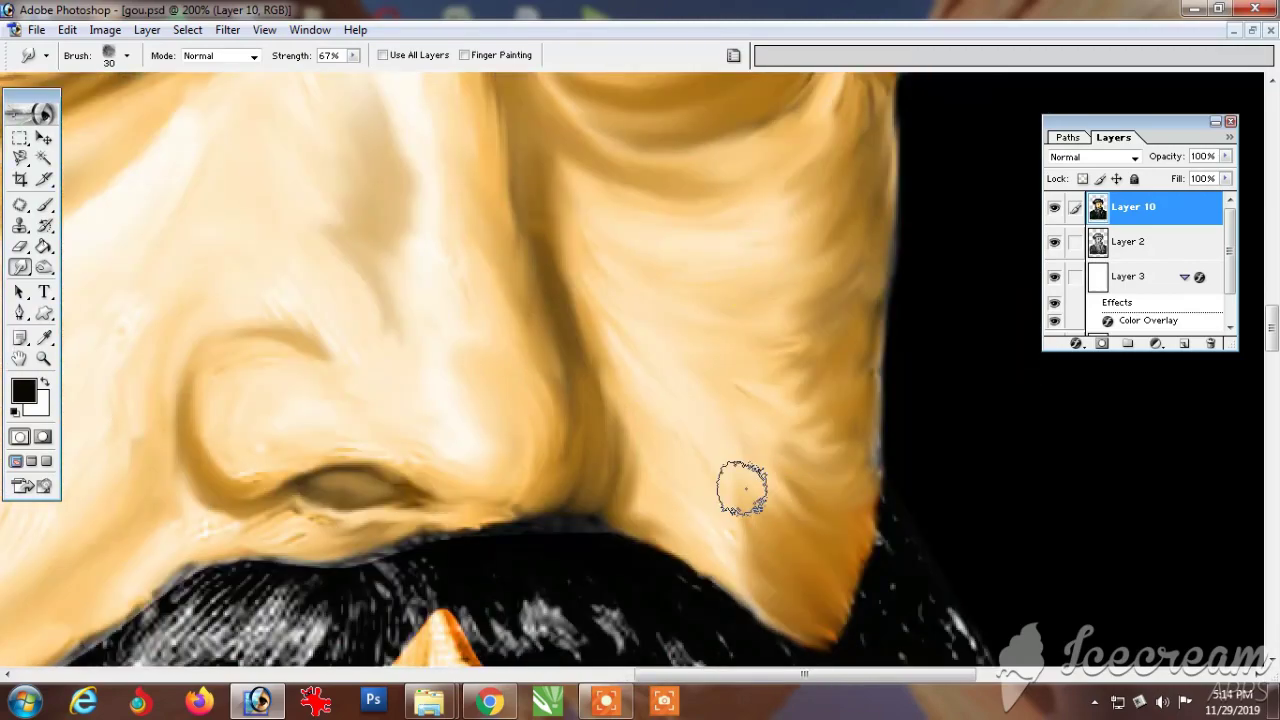
mouse_move(743, 488)
mouse_down()
mouse_move(763, 494)
mouse_move(880, 220)
mouse_up()
mouse_move(489, 529)
mouse_down()
mouse_move(746, 269)
mouse_move(706, 223)
mouse_up()
mouse_move(470, 228)
mouse_down()
mouse_move(500, 251)
mouse_move(457, 309)
mouse_move(500, 366)
mouse_move(468, 378)
mouse_move(497, 268)
mouse_up()
Step: Set the foreground colour to golden brown and smudge the engraved chin area below the lips with a size 30 brush
click(24, 391)
click(494, 189)
click(940, 360)
click(1142, 278)
key(bracketright)
key(bracketright)
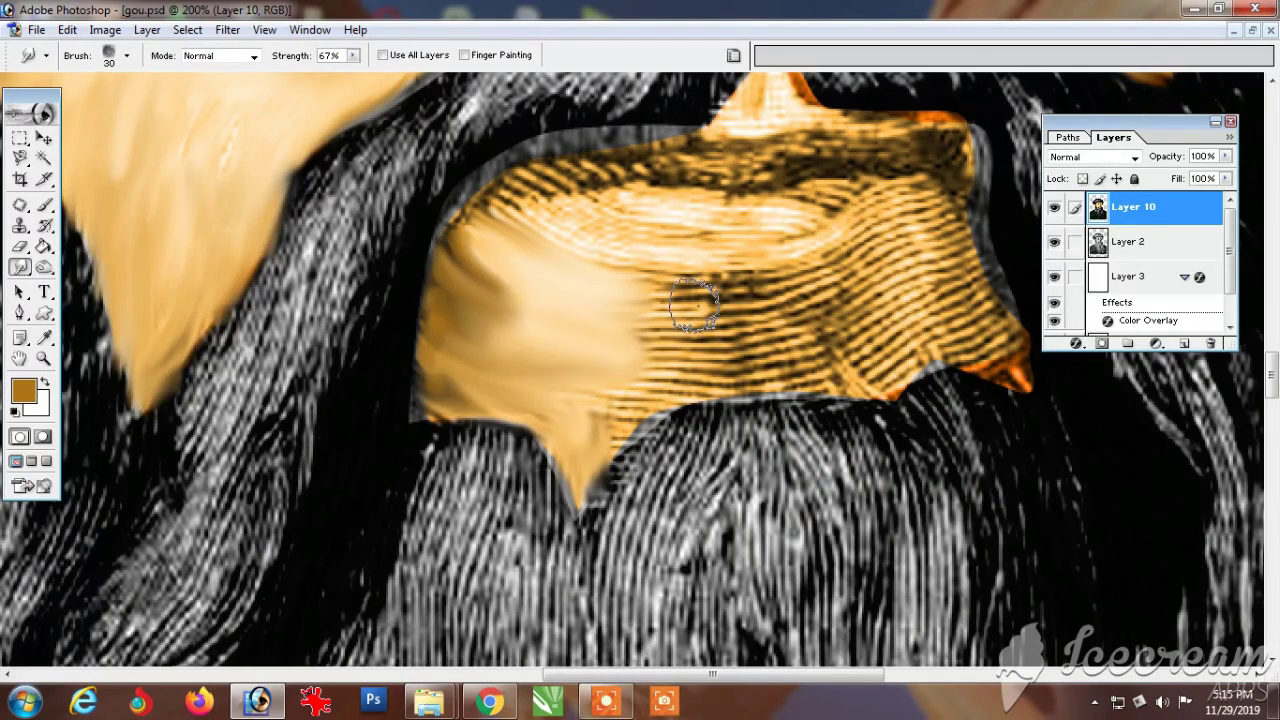
drag(694, 308, 604, 304)
mouse_move(815, 232)
mouse_down()
mouse_move(836, 282)
mouse_move(755, 266)
mouse_move(600, 307)
mouse_move(542, 390)
mouse_up()
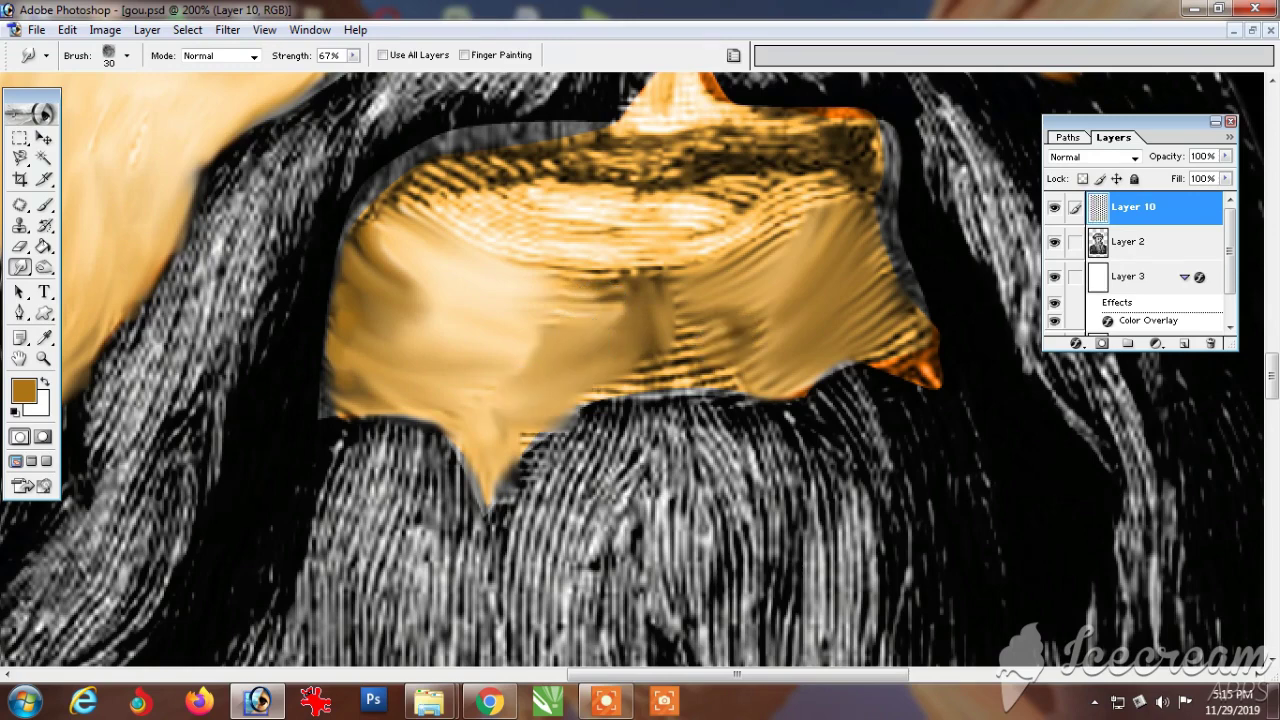
Step: Try to smudge the chin's right-hand corner and the engraved lines of the lower lip
drag(725, 336, 760, 260)
mouse_move(900, 341)
mouse_down()
mouse_move(951, 381)
mouse_move(909, 248)
mouse_up()
drag(500, 170, 596, 275)
mouse_move(645, 310)
mouse_down()
mouse_move(704, 319)
mouse_move(560, 308)
mouse_up()
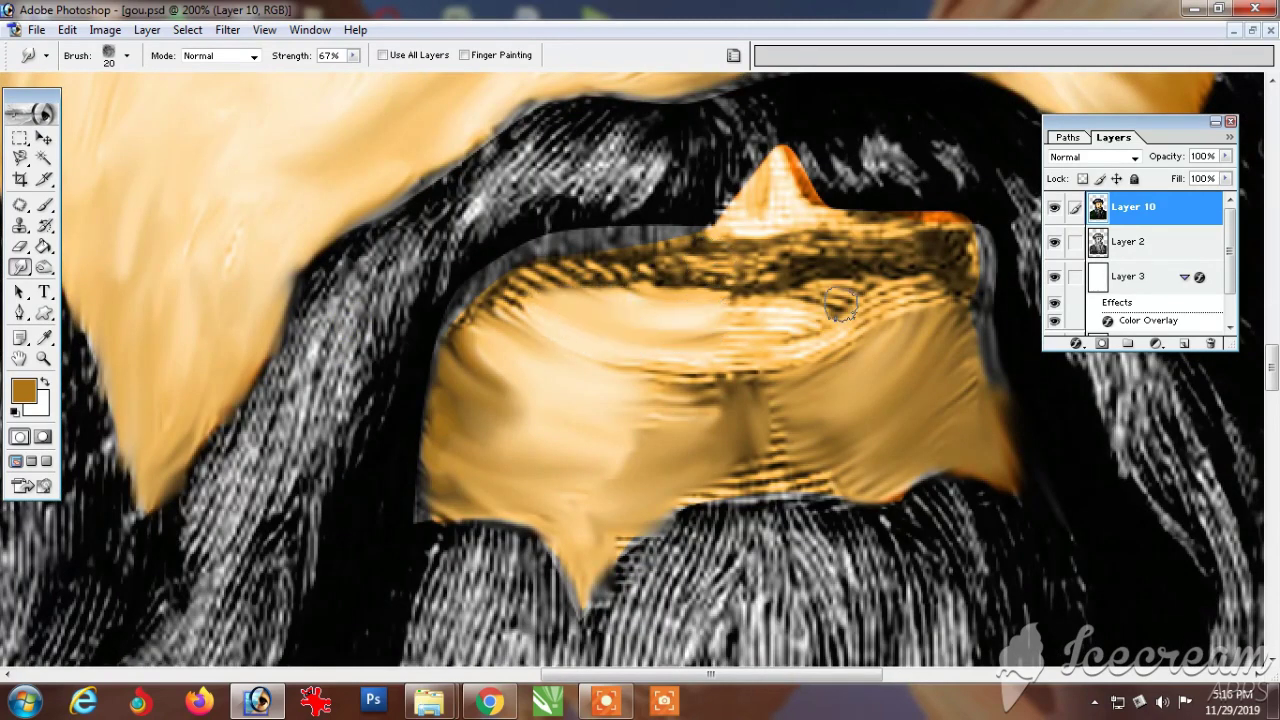
Step: Try to smooth the lower lip and the centre of the chin with a size 20 Smudge brush, and undo the strokes
key(bracketleft)
mouse_move(925, 292)
mouse_down()
mouse_move(660, 374)
mouse_move(580, 350)
mouse_up()
mouse_move(708, 400)
mouse_down()
mouse_move(712, 436)
mouse_move(657, 430)
mouse_up()
mouse_move(800, 482)
mouse_down()
mouse_move(850, 478)
mouse_move(760, 496)
mouse_up()
drag(832, 298, 630, 375)
key(ctrl+alt+z)
key(ctrl+alt+z)
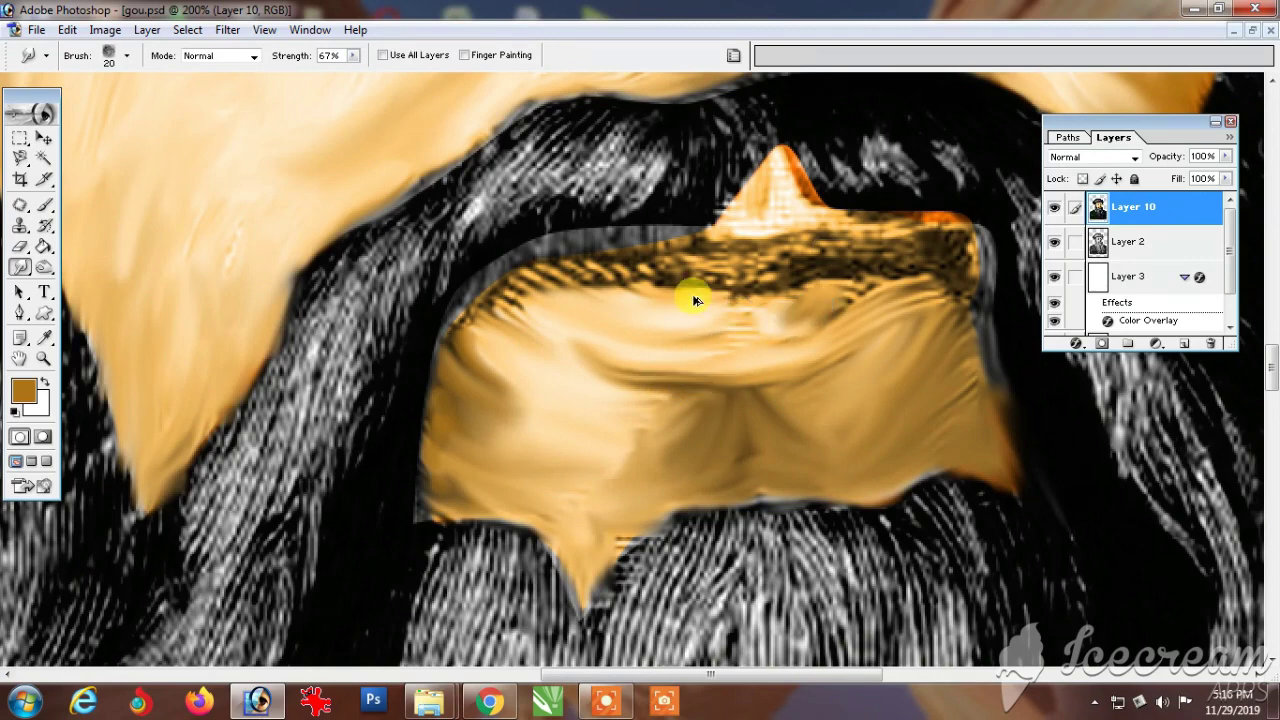
scroll(692, 297, up, 3)
mouse_move(755, 250)
mouse_down()
mouse_move(786, 243)
mouse_move(785, 290)
mouse_up()
drag(735, 308, 610, 322)
key(ctrl+alt+z)
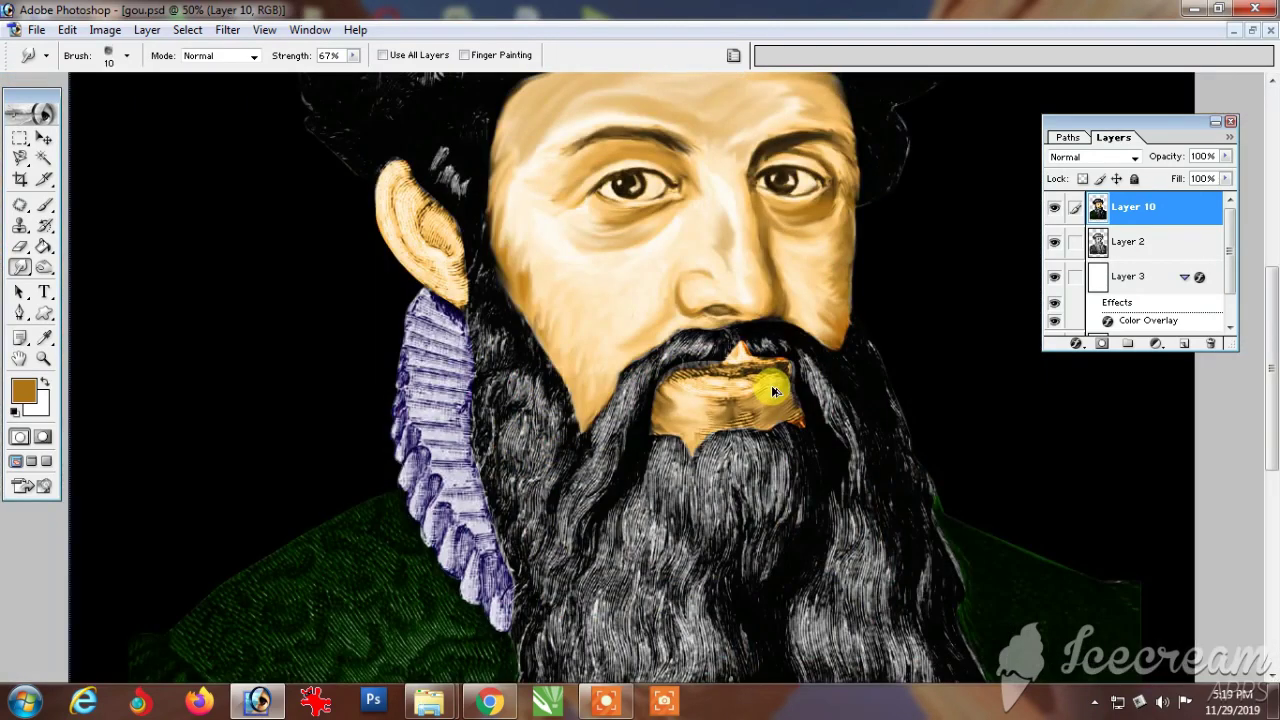
Step: Compare the smudged Layer 10 with the engraving underneath by toggling its visibility several times
click(1055, 208)
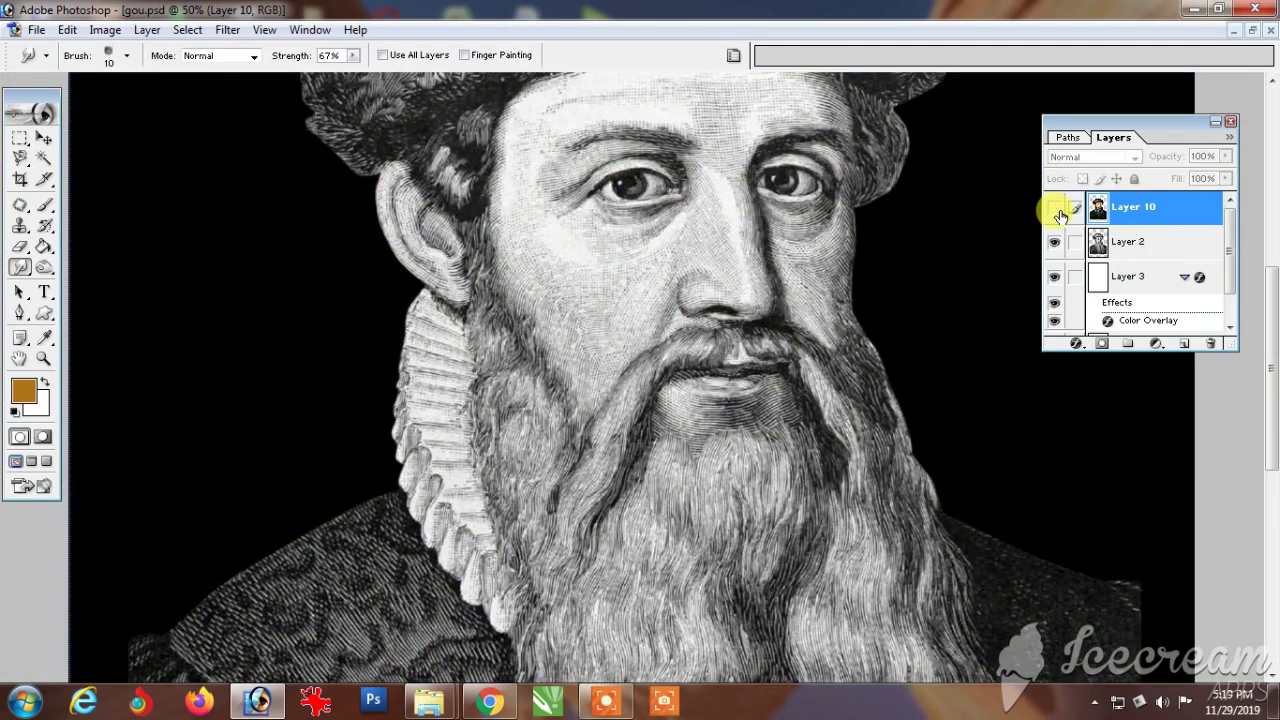
click(1057, 210)
click(1057, 210)
click(1057, 210)
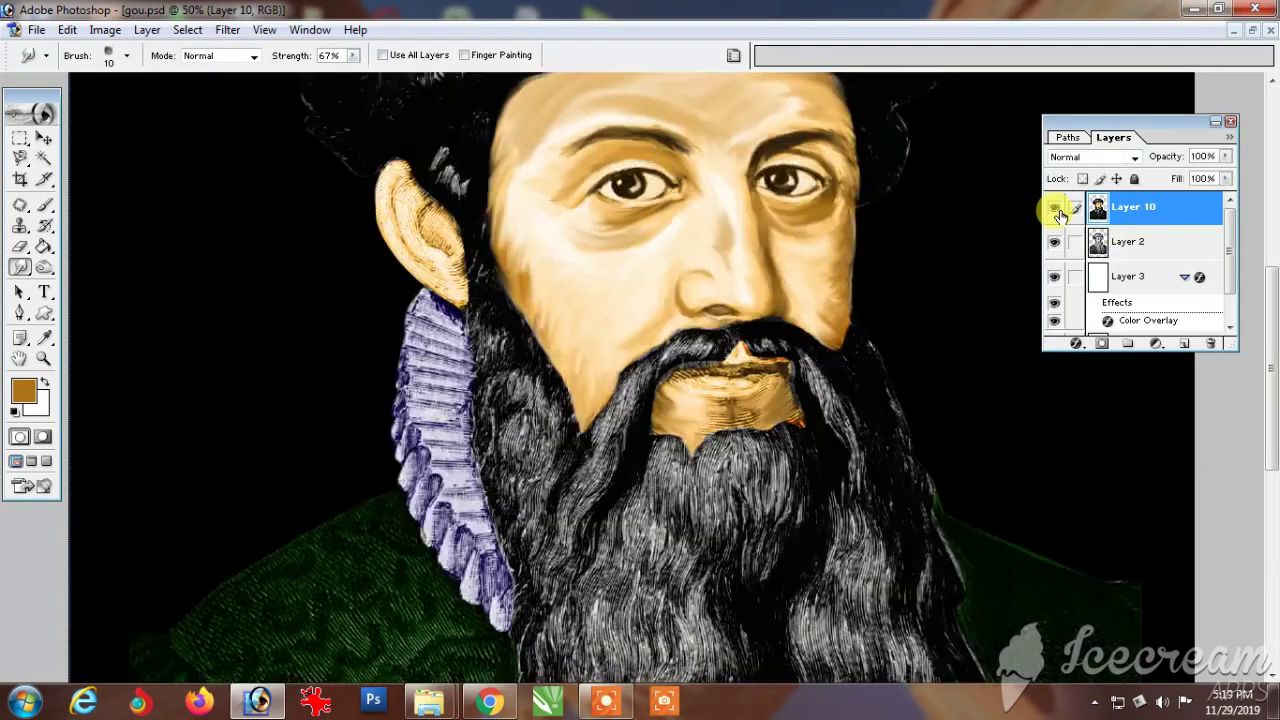
click(1057, 210)
click(1057, 210)
click(1058, 212)
click(1058, 212)
Step: Choose a light pink foreground colour and paint a first pink dab on the lower lip with the size 10 Smudge tool
key(z)
drag(610, 262, 1020, 502)
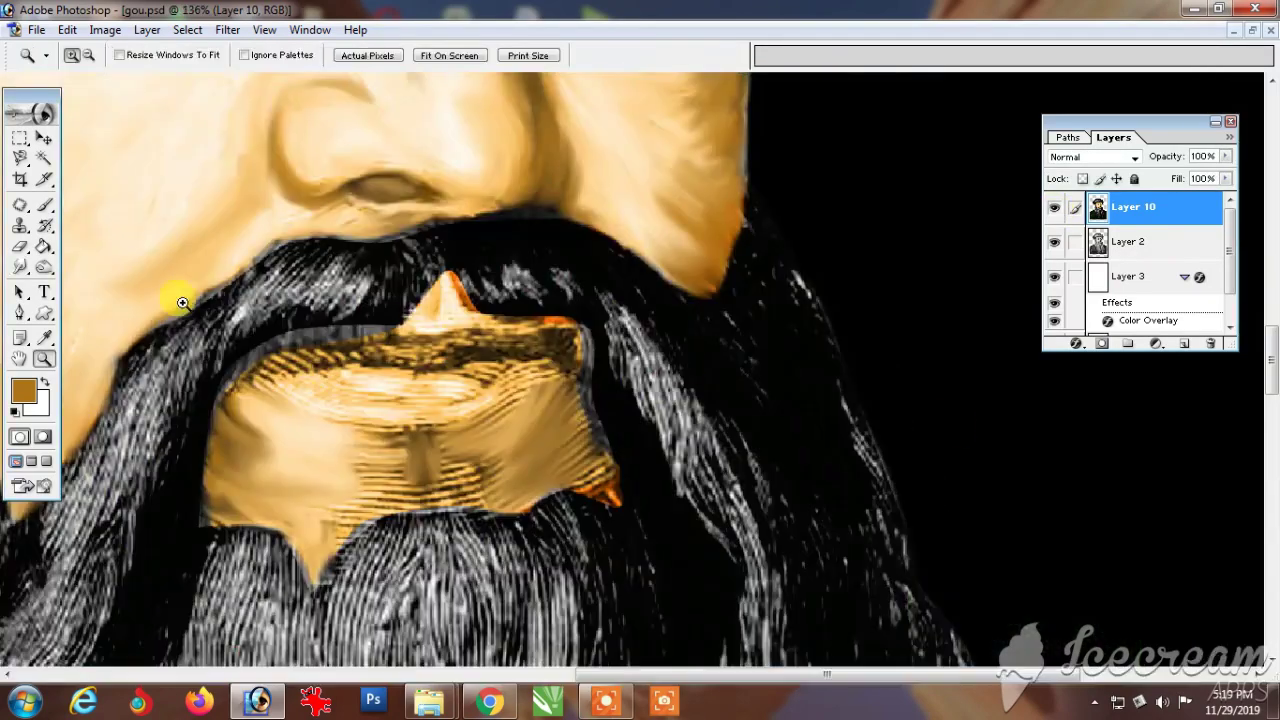
drag(183, 215, 623, 490)
click(25, 390)
click(998, 322)
click(865, 320)
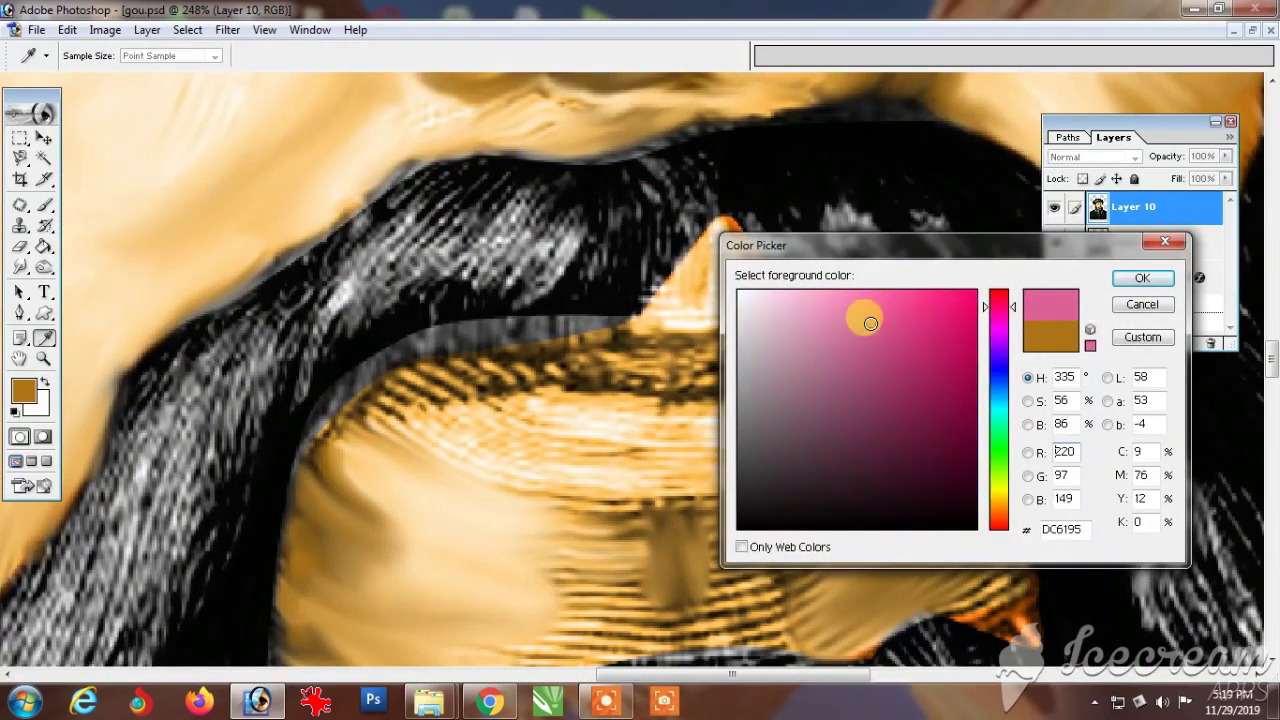
click(995, 310)
drag(998, 320, 1003, 305)
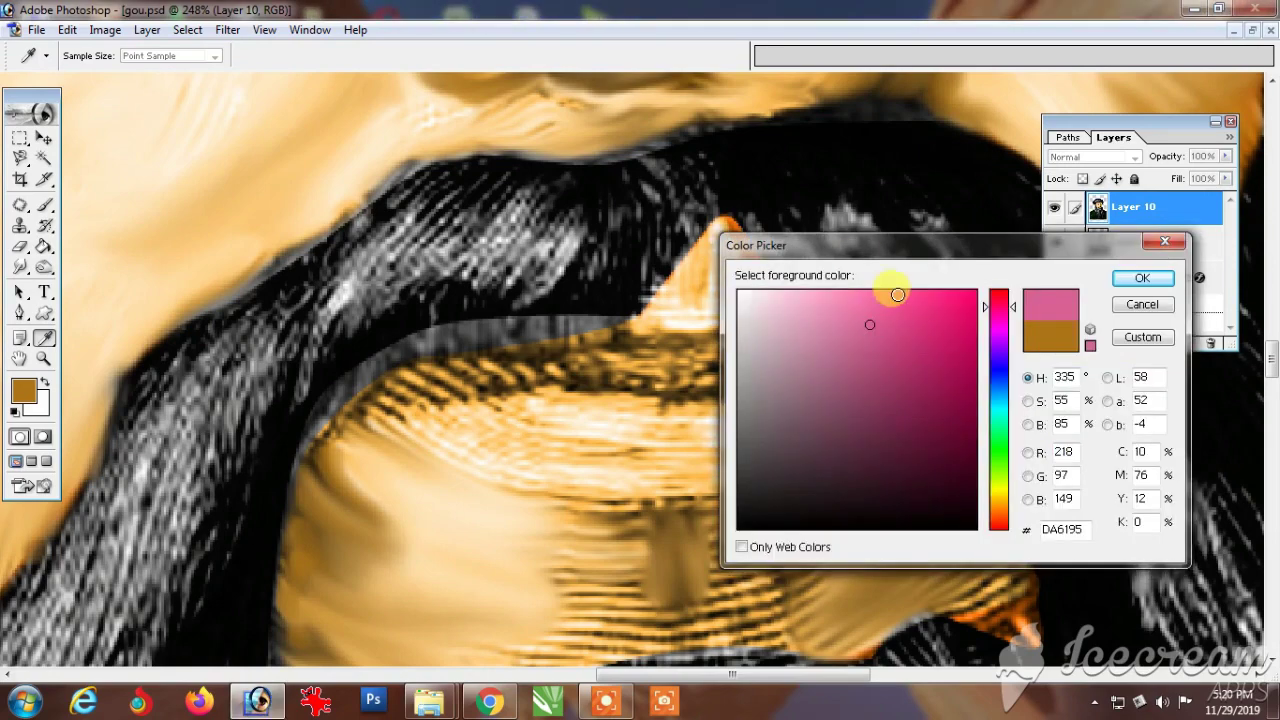
drag(998, 498, 1001, 309)
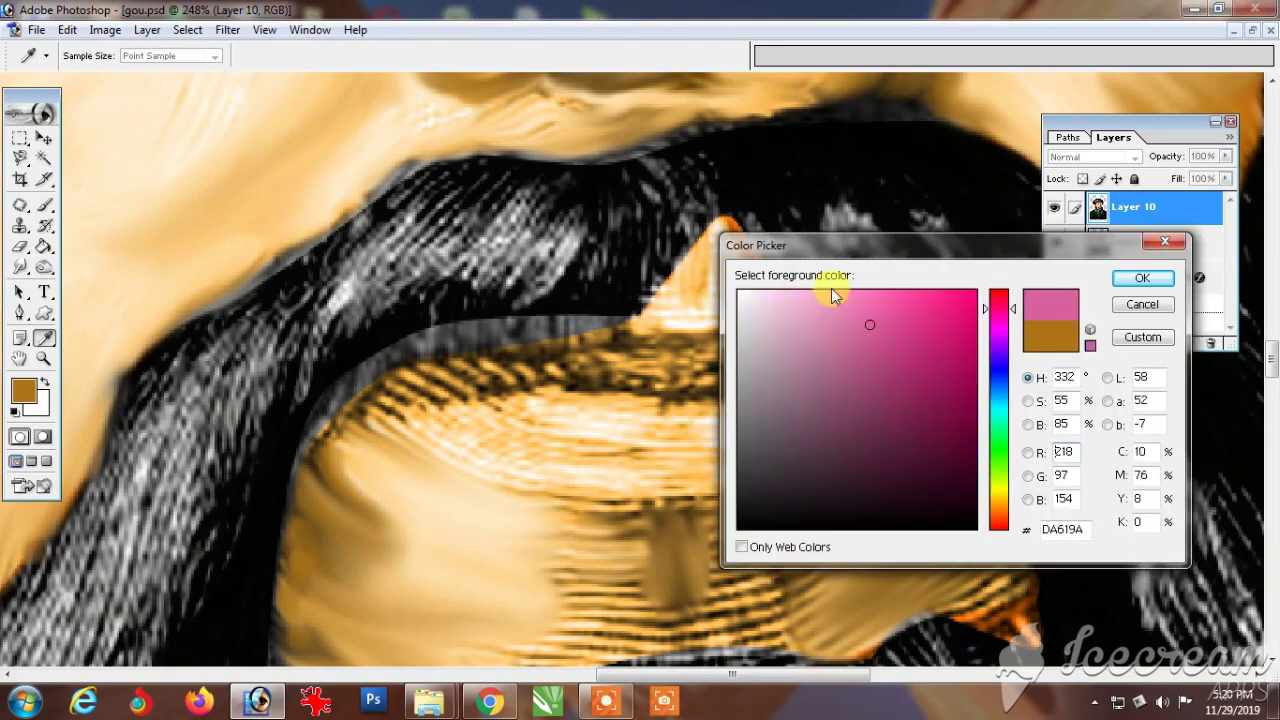
click(840, 294)
key(Return)
click(20, 267)
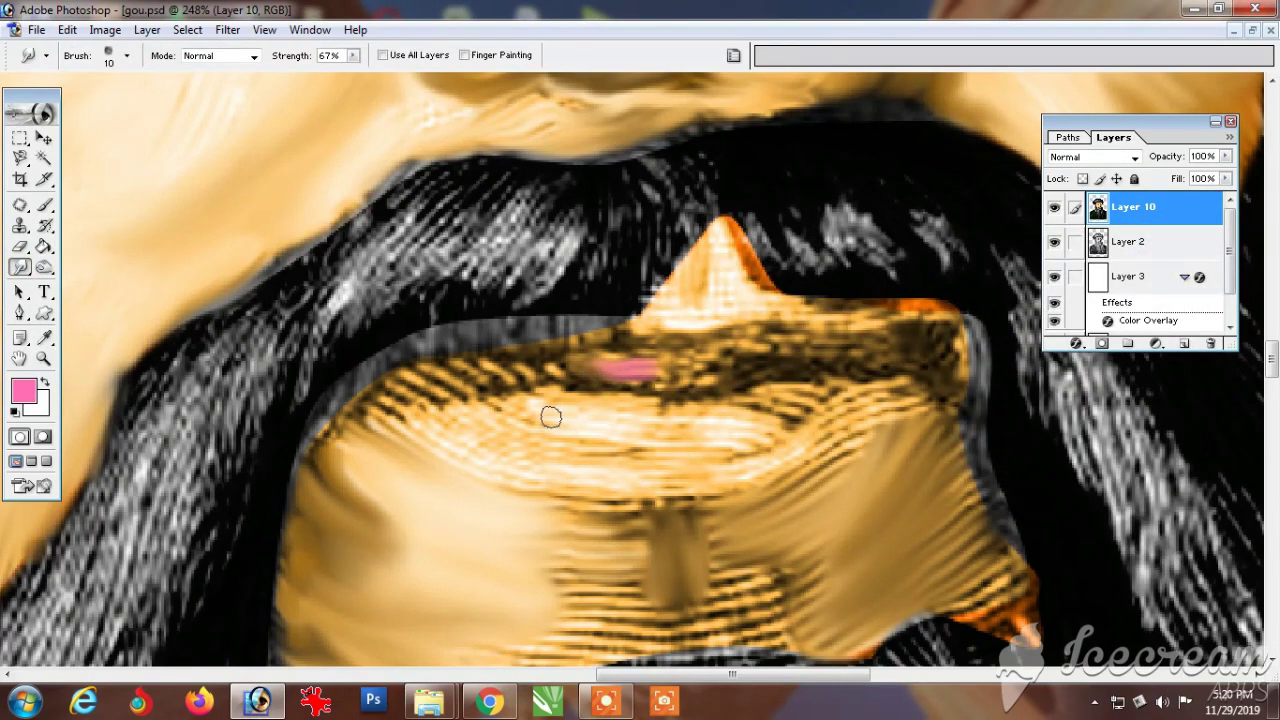
mouse_move(549, 414)
mouse_down()
mouse_move(580, 429)
mouse_move(644, 422)
mouse_up()
Step: Change the foreground to a deeper rose pink and paint it across the whole lower lip, blending it over the engraved lines
click(24, 391)
click(998, 300)
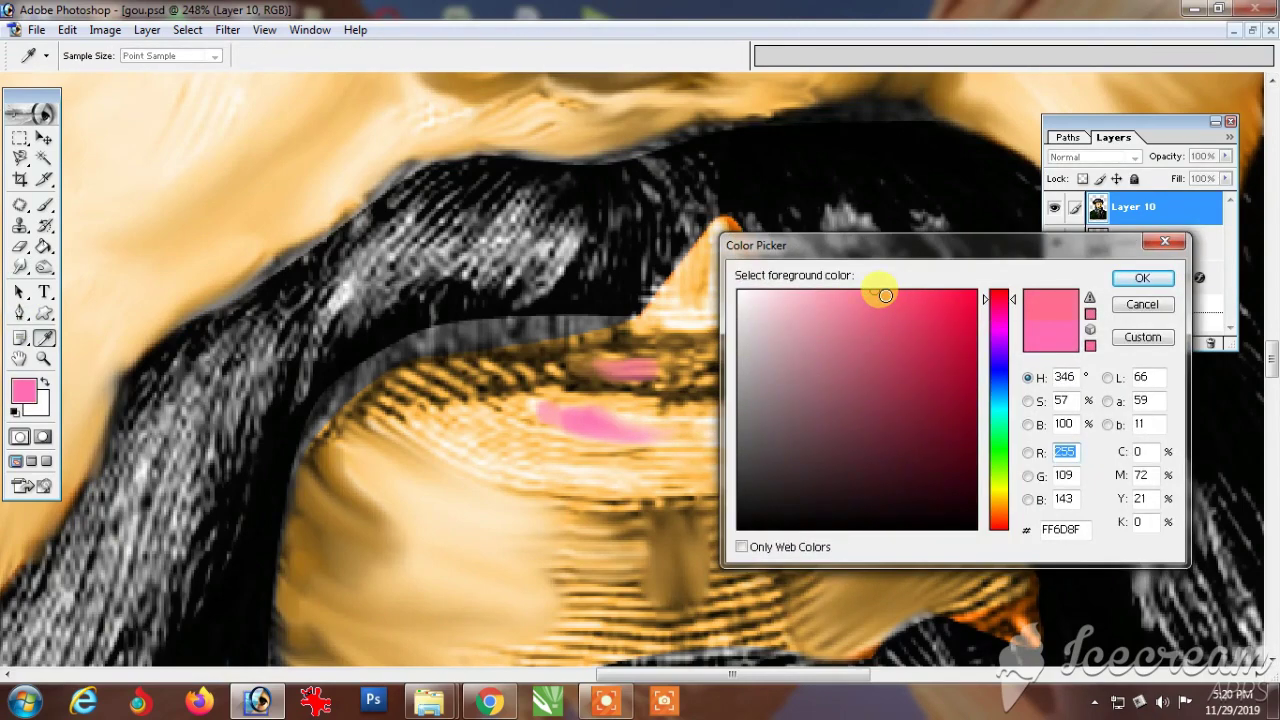
click(904, 326)
key(Return)
drag(476, 418, 592, 452)
drag(738, 426, 697, 434)
mouse_move(682, 425)
mouse_down()
mouse_move(610, 432)
mouse_move(632, 444)
mouse_up()
drag(690, 434, 764, 434)
drag(722, 451, 702, 453)
drag(682, 451, 642, 464)
key(])
mouse_move(529, 417)
mouse_down()
mouse_move(730, 429)
mouse_move(679, 443)
mouse_move(502, 430)
mouse_move(519, 454)
mouse_move(441, 431)
mouse_move(626, 466)
mouse_move(743, 434)
mouse_move(801, 400)
mouse_move(534, 458)
mouse_up()
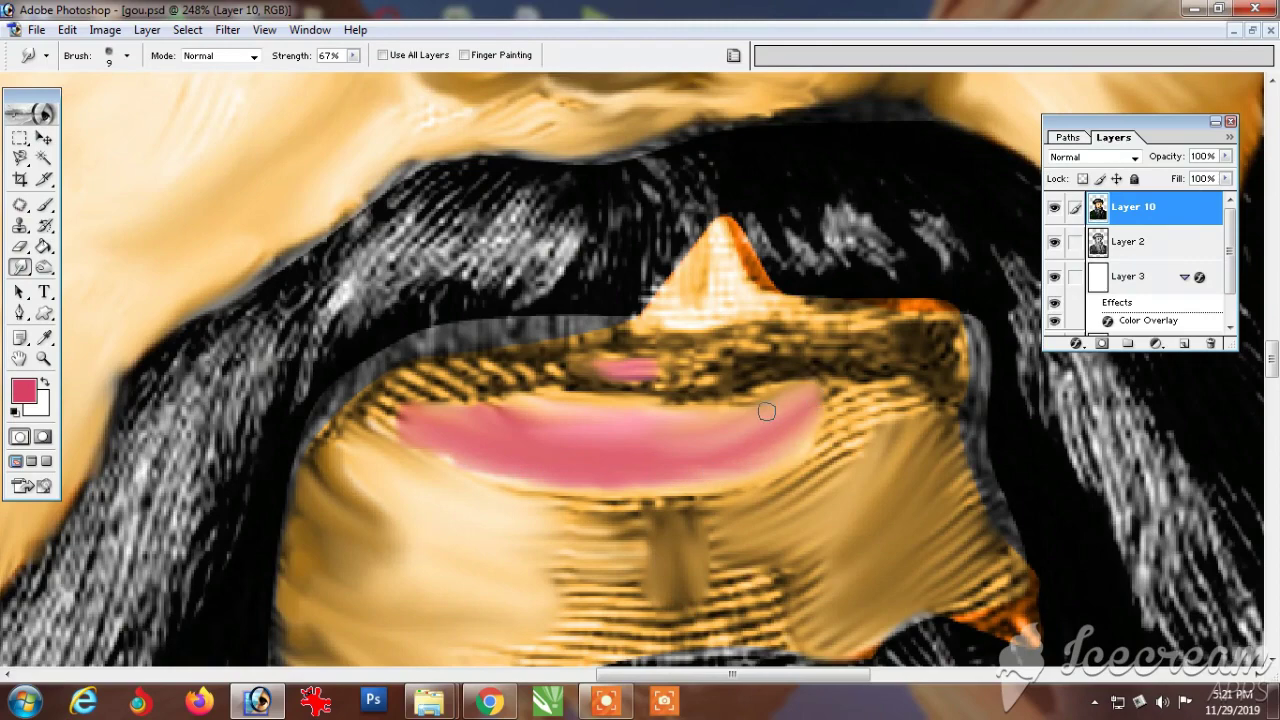
Step: Extend the pink along the lower lip's bottom edge and right-hand side with a size 9 brush, checking the lip shape against the engraving
click(1054, 206)
click(1054, 206)
drag(803, 434, 645, 491)
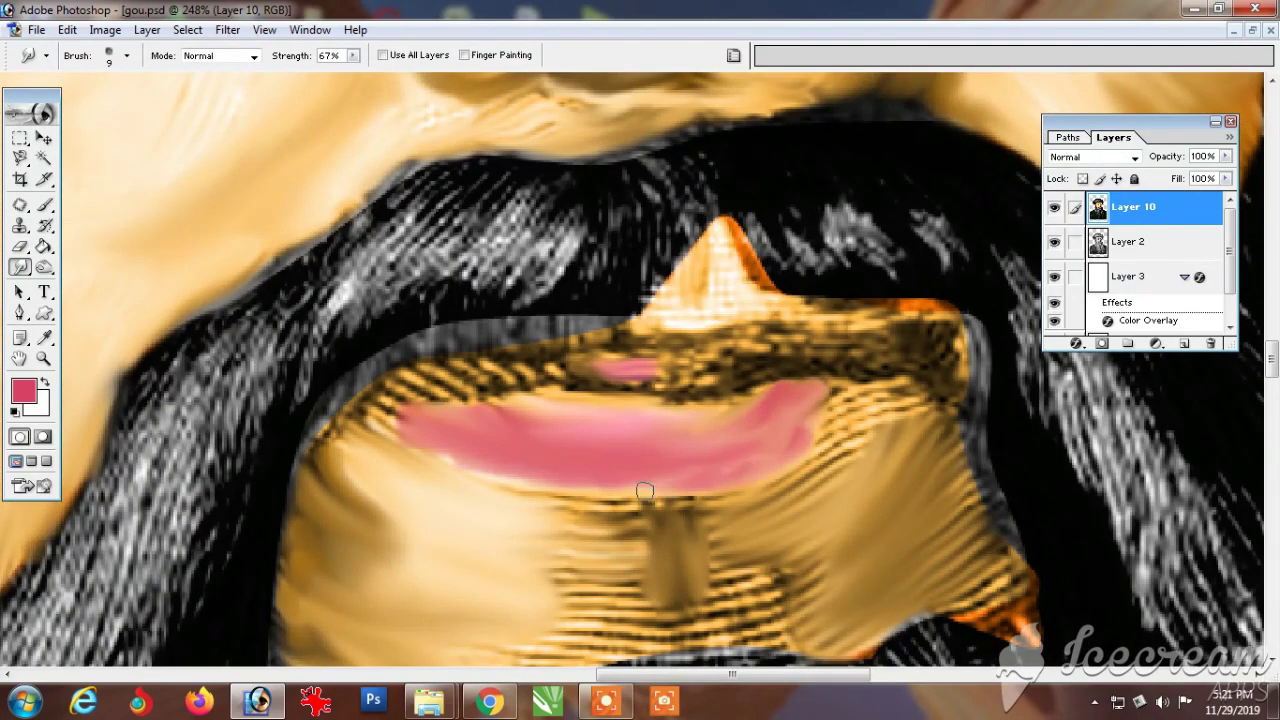
click(1054, 206)
click(1054, 206)
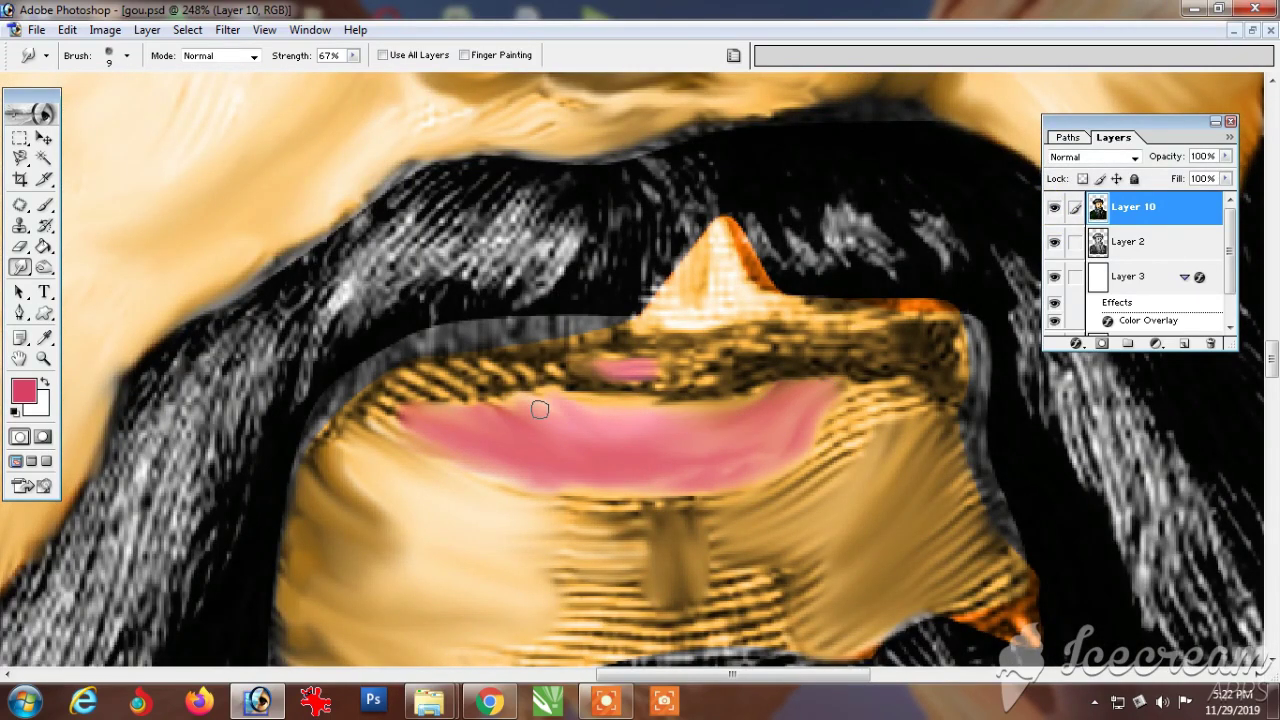
drag(690, 484, 572, 486)
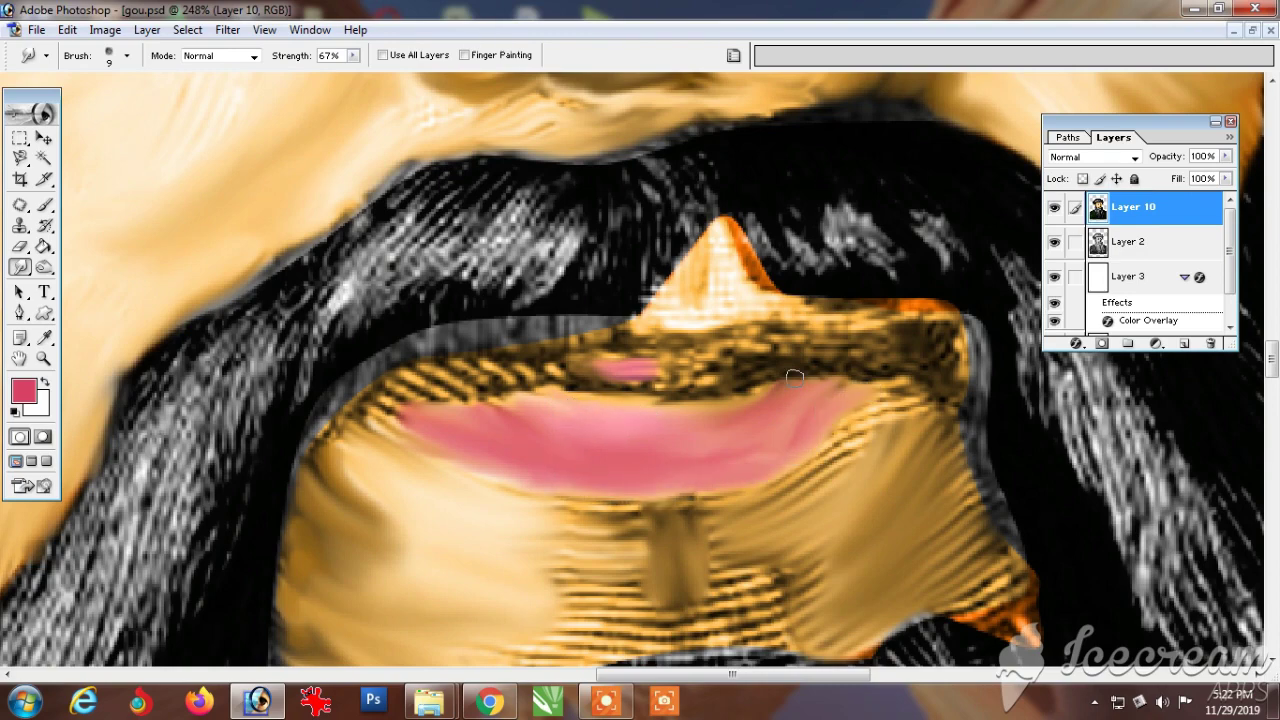
click(1054, 206)
click(1054, 206)
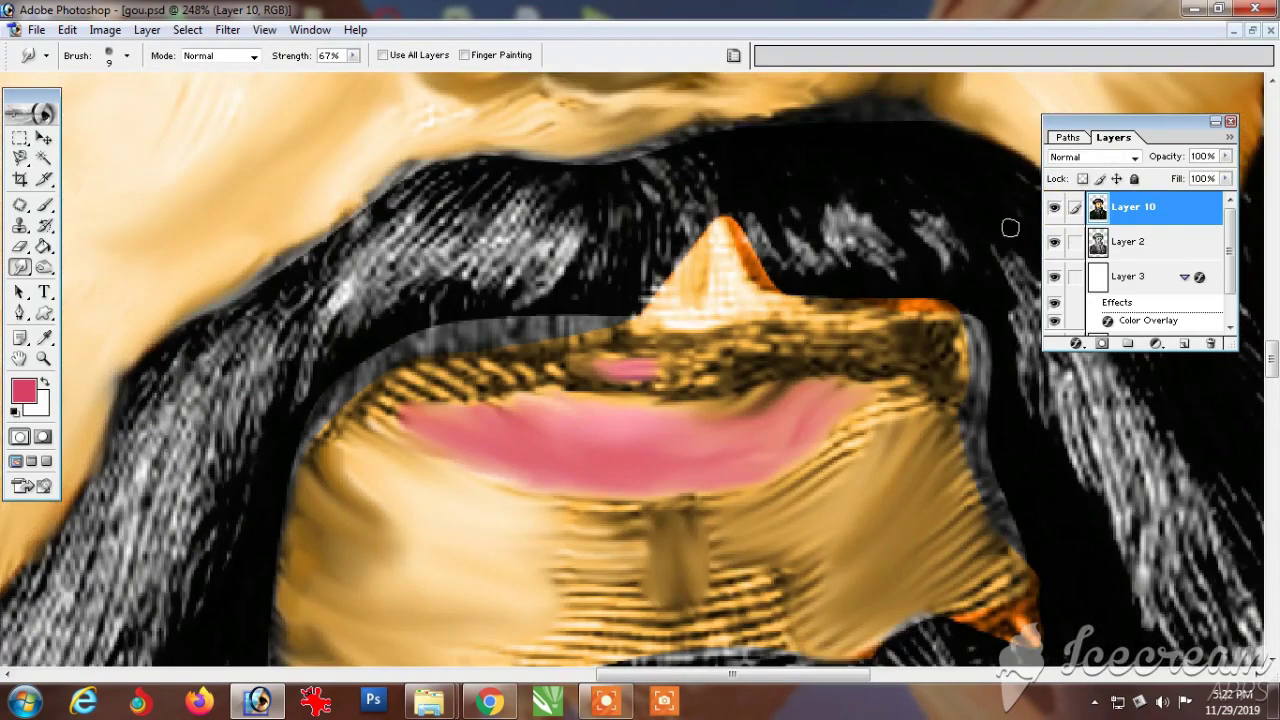
Step: Paint the upper lip's left-hand part rose pink and widen the lower lip's bottom edge and right-hand corner
mouse_move(410, 402)
mouse_down()
mouse_move(431, 373)
mouse_move(453, 384)
mouse_up()
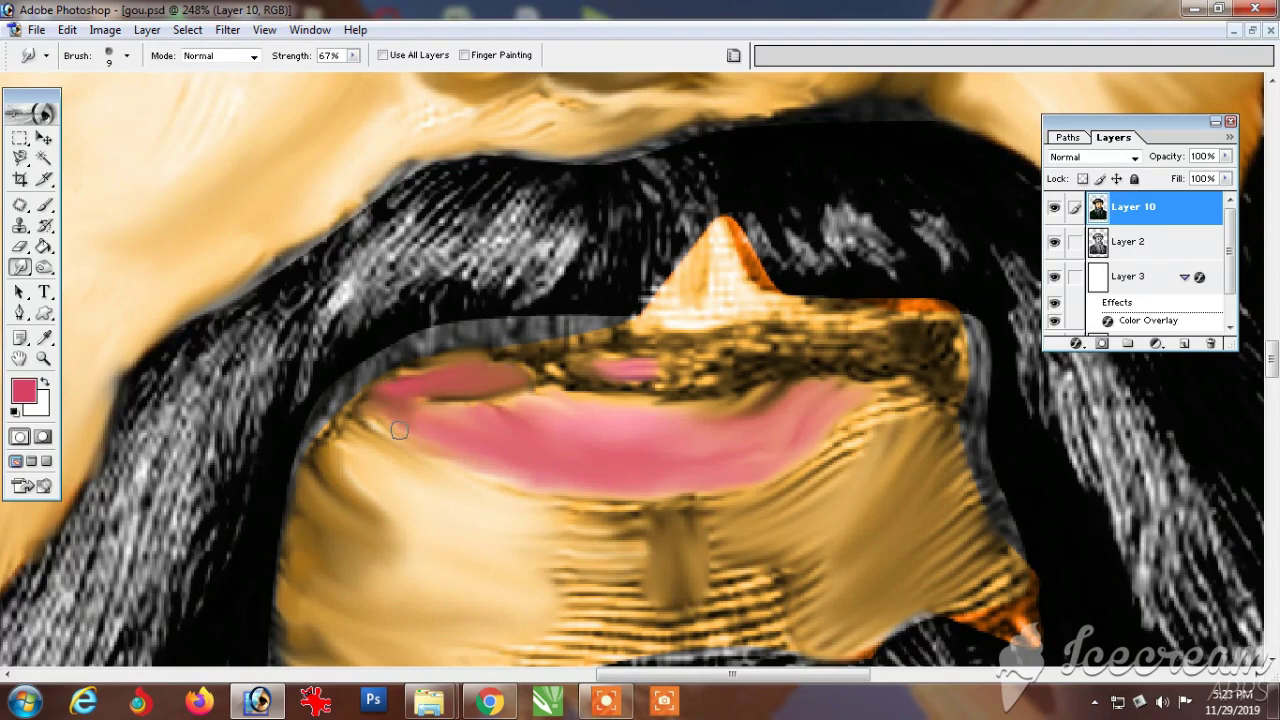
mouse_move(405, 439)
mouse_down()
mouse_move(531, 494)
mouse_move(600, 506)
mouse_move(669, 500)
mouse_move(580, 500)
mouse_move(777, 466)
mouse_move(845, 415)
mouse_up()
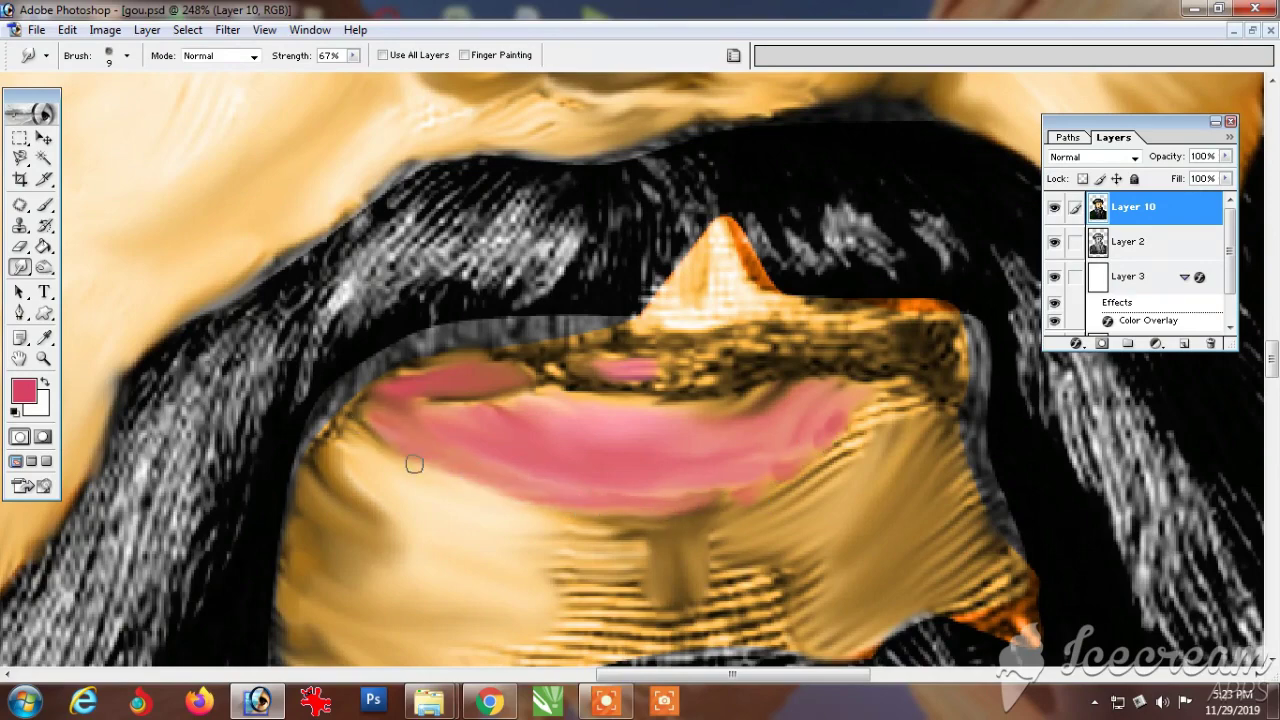
drag(895, 424, 718, 406)
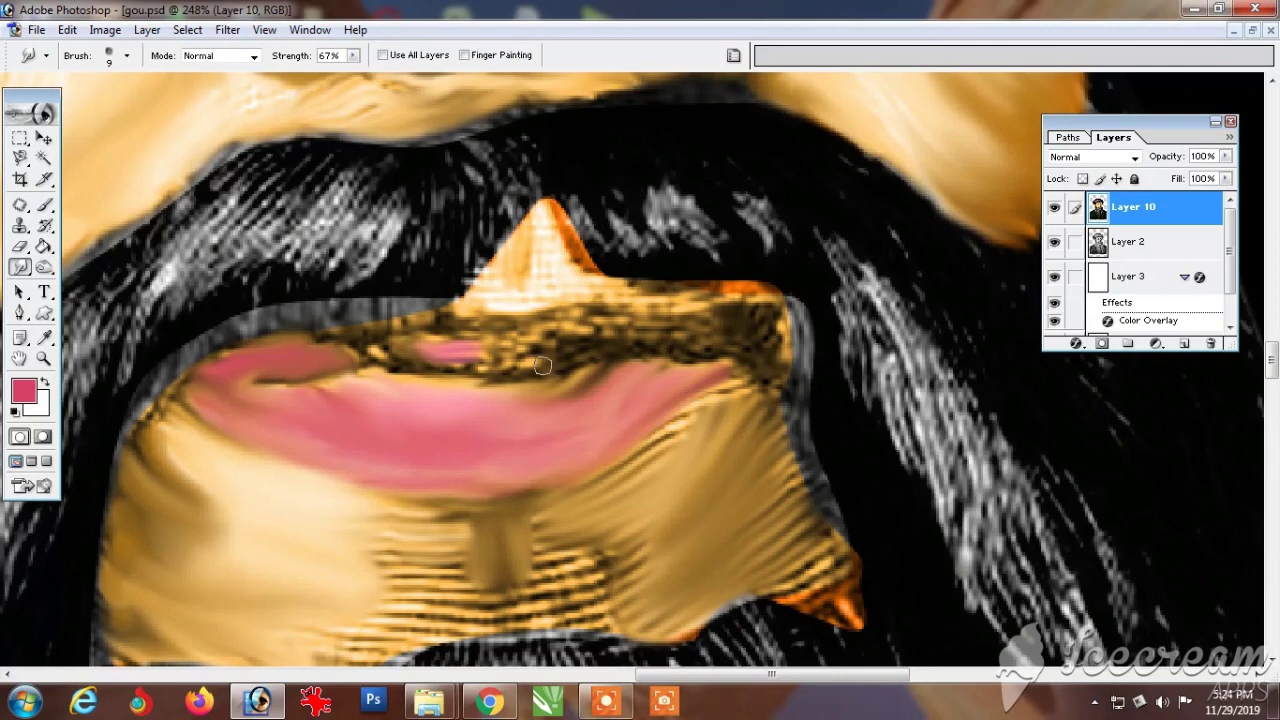
Step: Blend the dark line between the lips with a size 6 Smudge brush and compare it with the engraving beneath Layer 10
drag(577, 369, 357, 366)
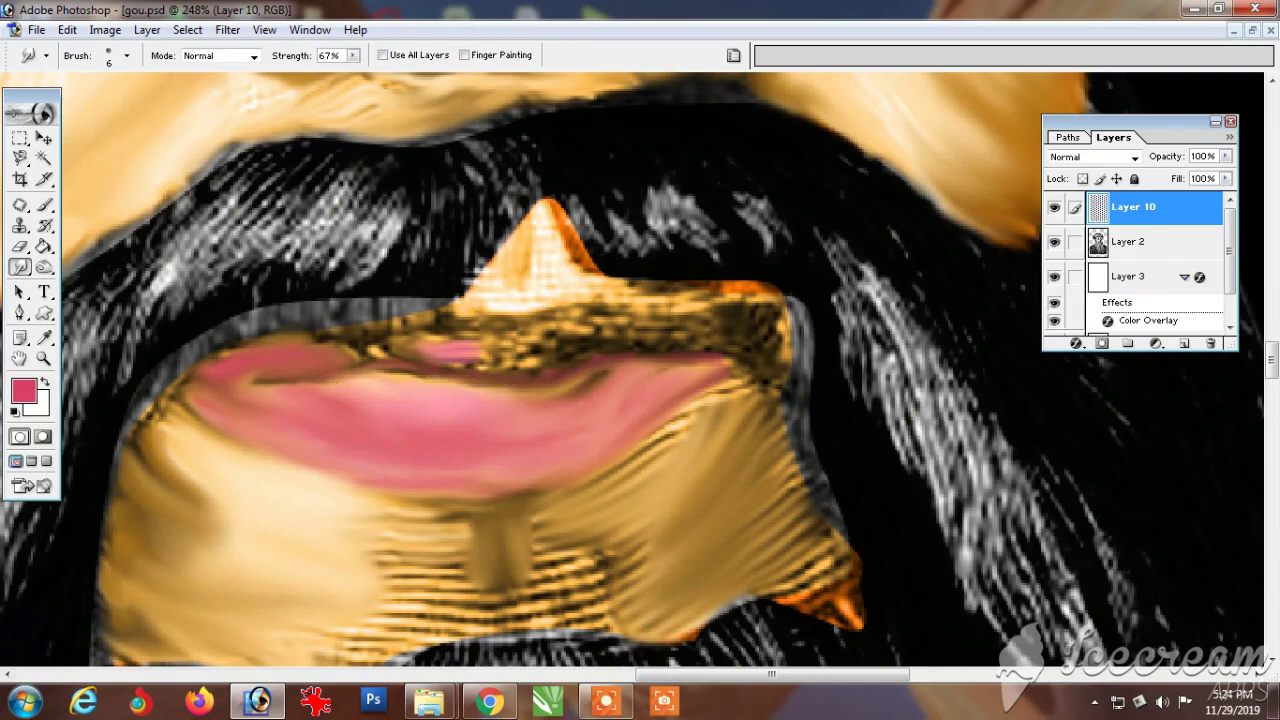
key(ctrl+plus)
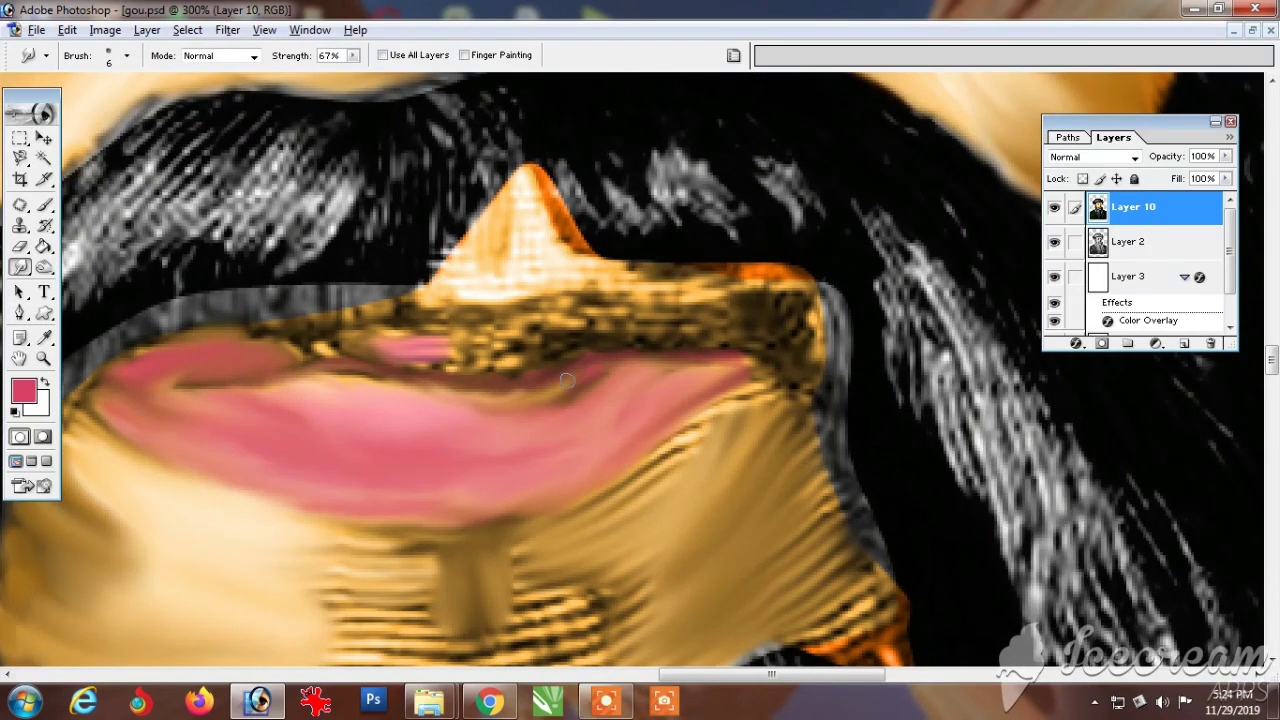
click(1055, 212)
click(1055, 212)
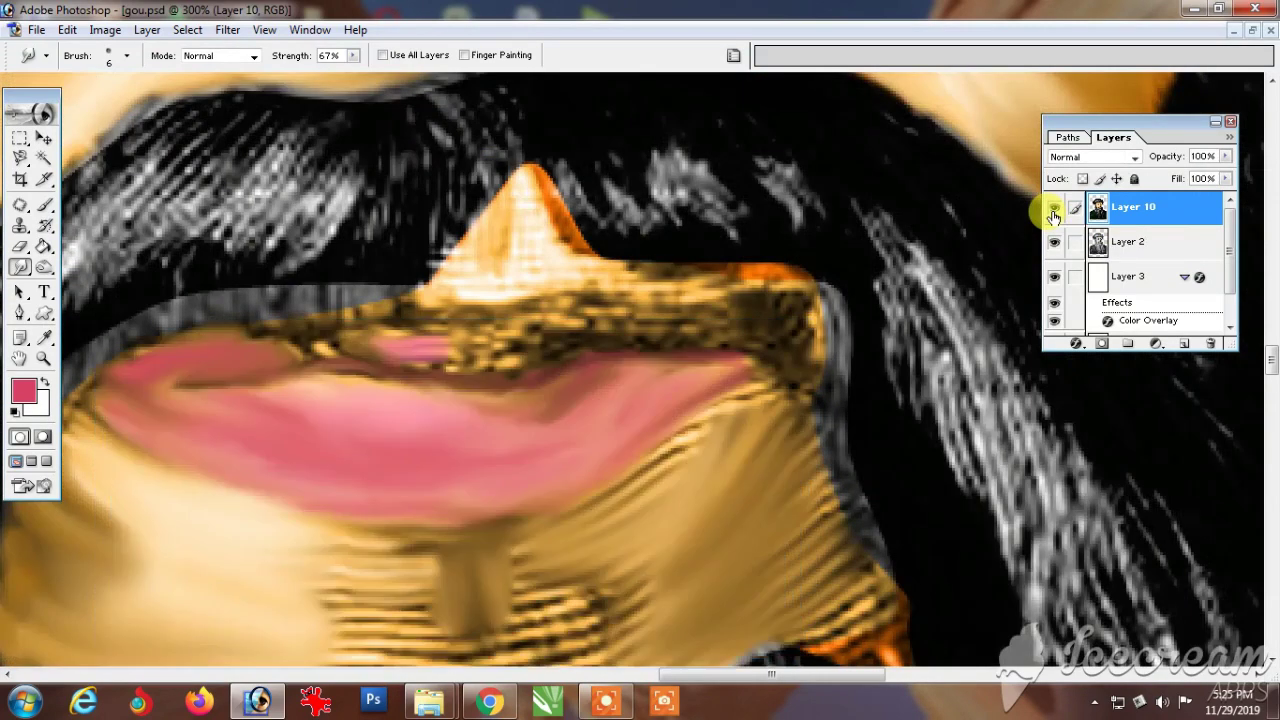
click(1055, 212)
click(1055, 212)
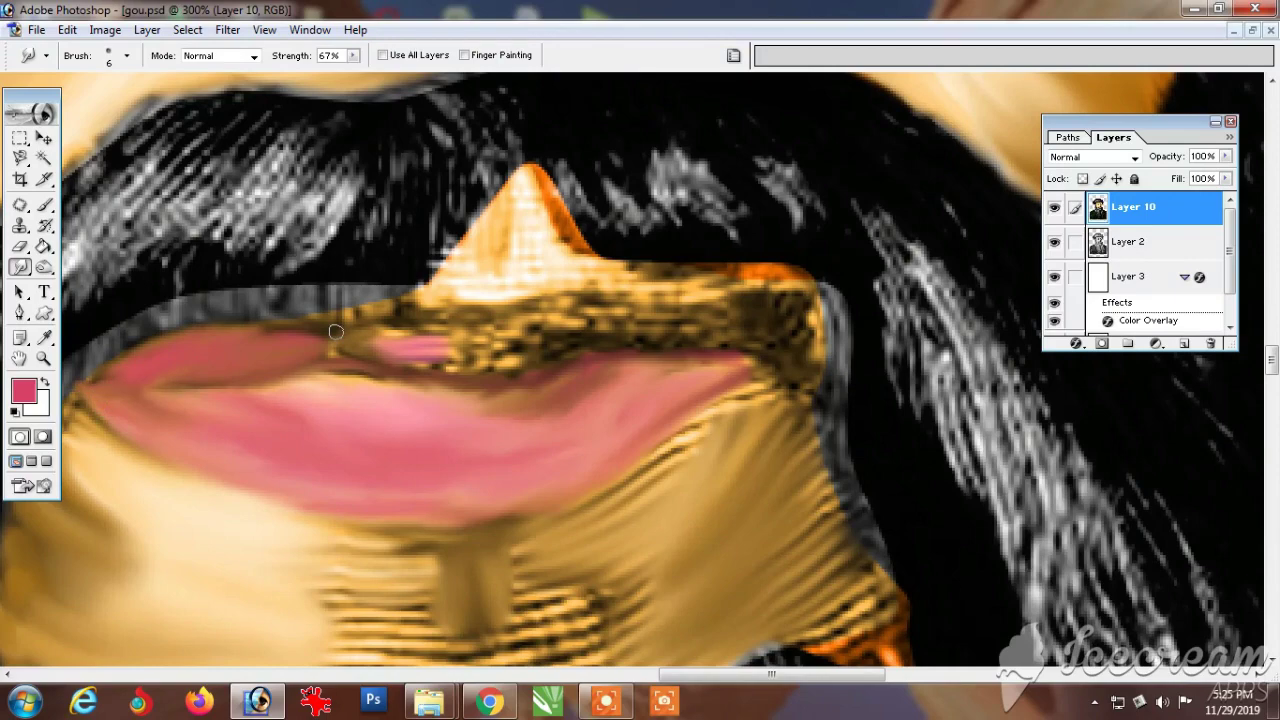
Step: Sample a light pink from the lower lip and paint the middle of the upper lip with a size 7 brush
click(24, 391)
click(383, 409)
key(Return)
drag(518, 366, 575, 327)
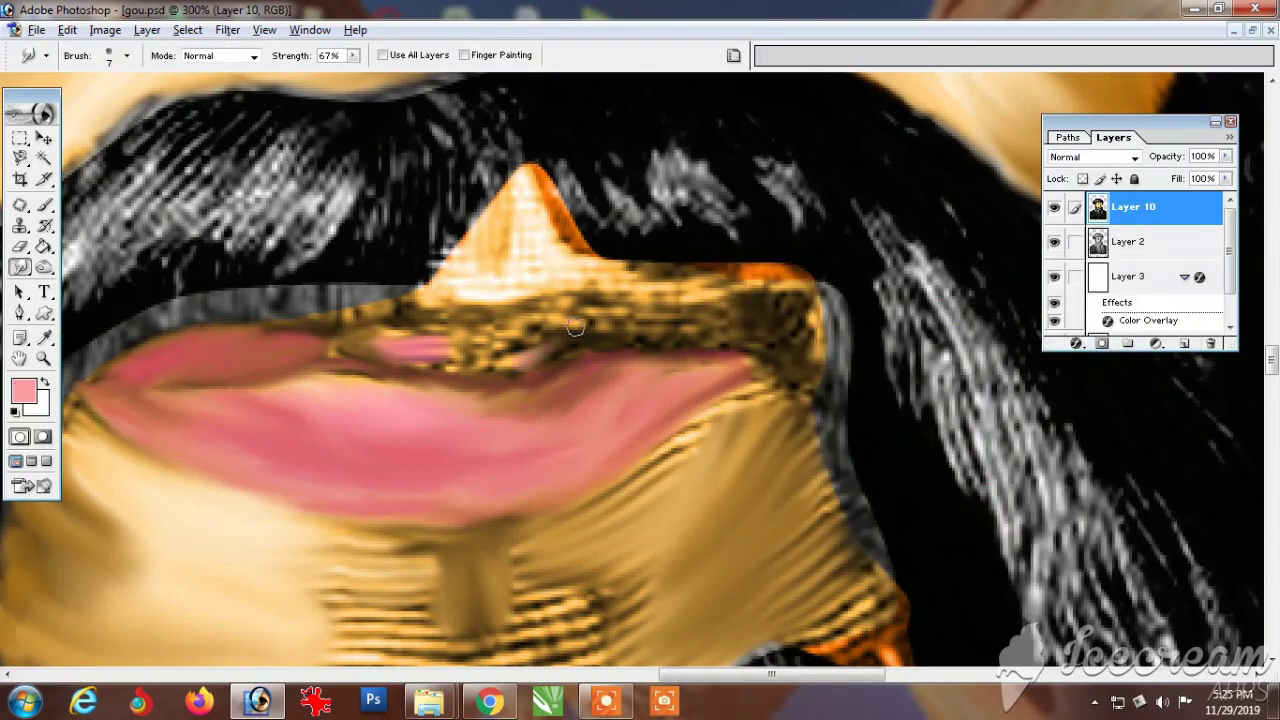
drag(440, 330, 437, 377)
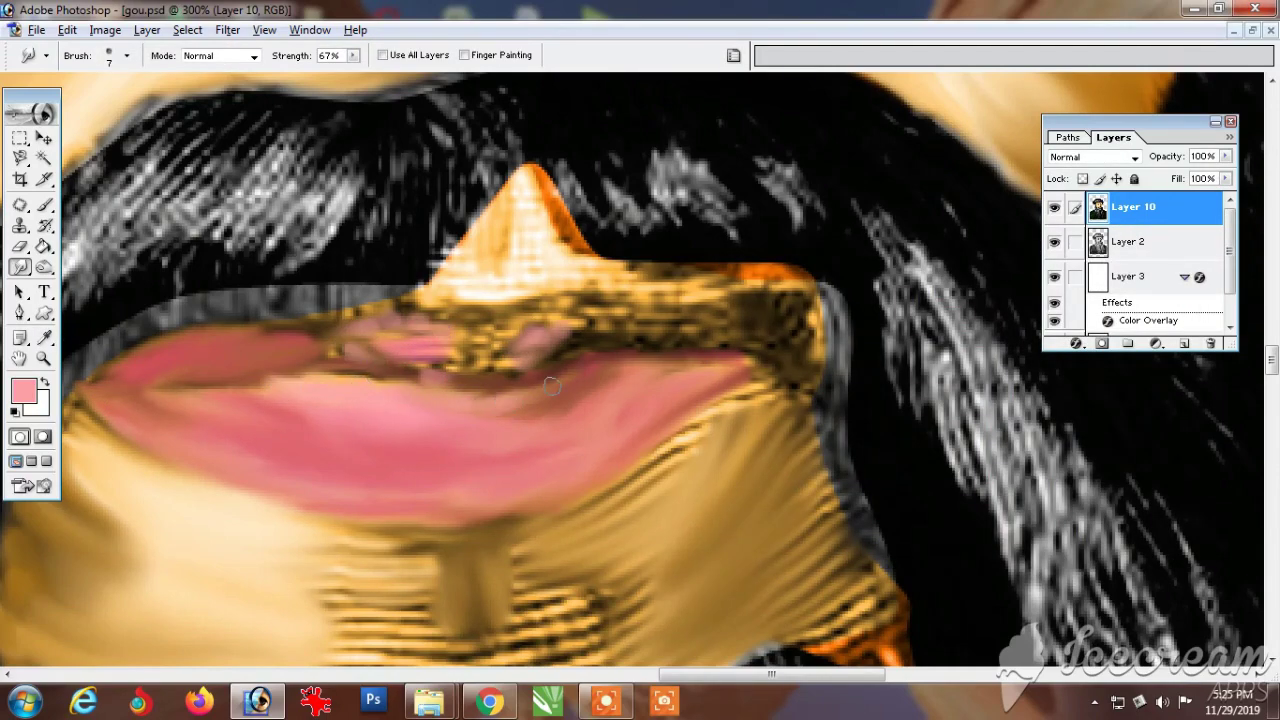
mouse_move(478, 335)
mouse_down()
mouse_move(466, 362)
mouse_move(335, 348)
mouse_move(304, 329)
mouse_up()
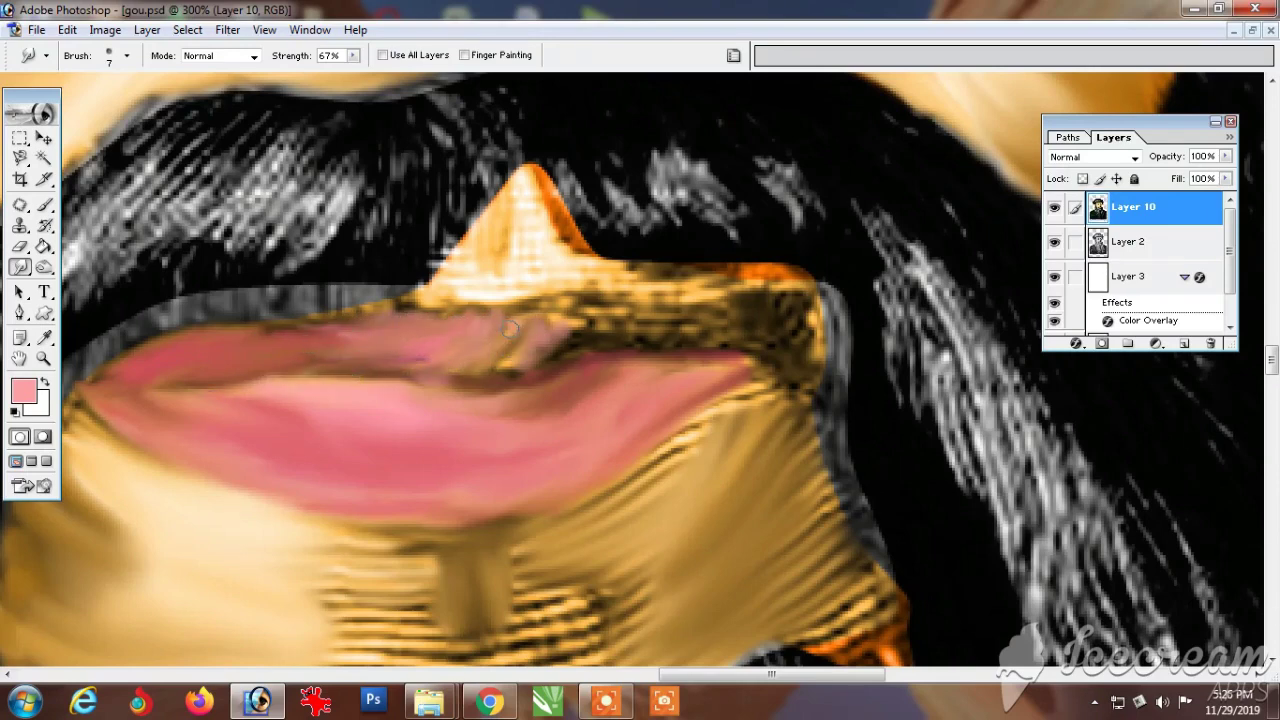
mouse_move(571, 323)
mouse_down()
mouse_move(580, 304)
mouse_move(614, 320)
mouse_up()
Step: Set the foreground colour to the dark rose C65154 sampled from the upper lip's left-hand end
click(24, 391)
click(185, 344)
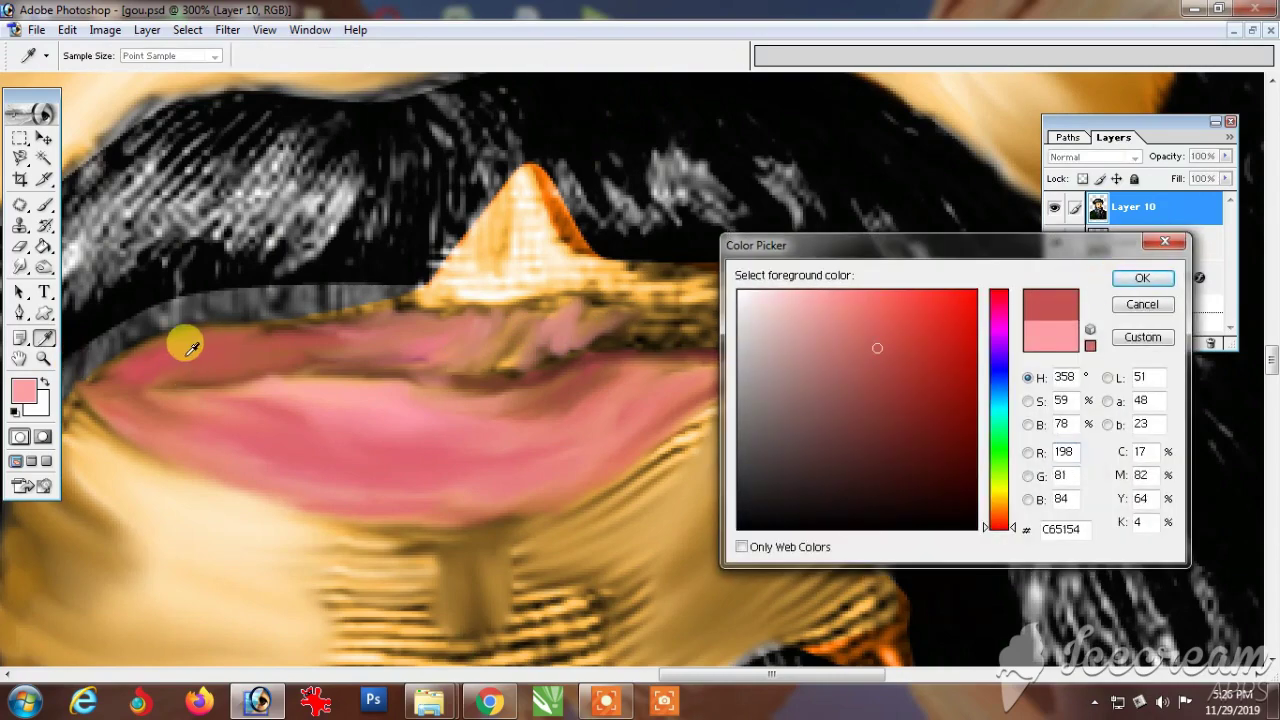
click(1143, 280)
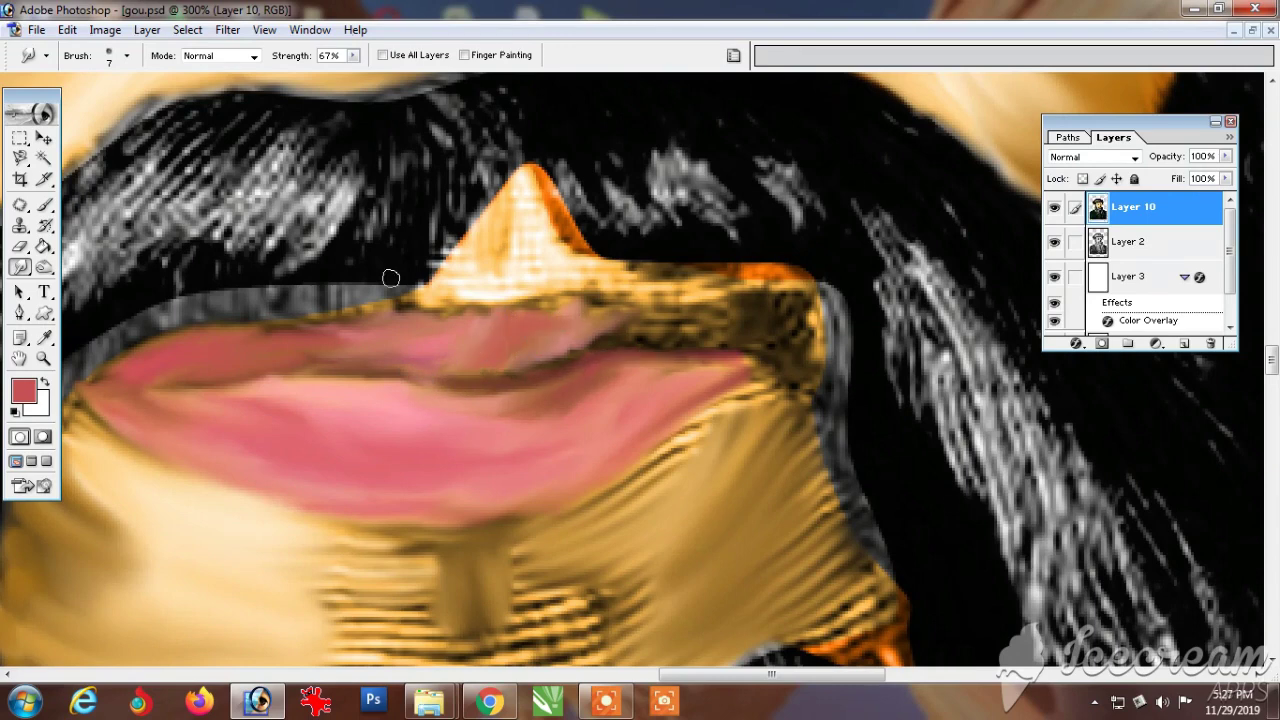
Step: Sample a light pink from the lower lip and paint it over the engraved right-hand part of the upper lip
click(24, 391)
click(628, 437)
click(1143, 280)
mouse_move(622, 328)
mouse_down()
mouse_move(648, 342)
mouse_move(698, 322)
mouse_up()
drag(722, 324, 675, 335)
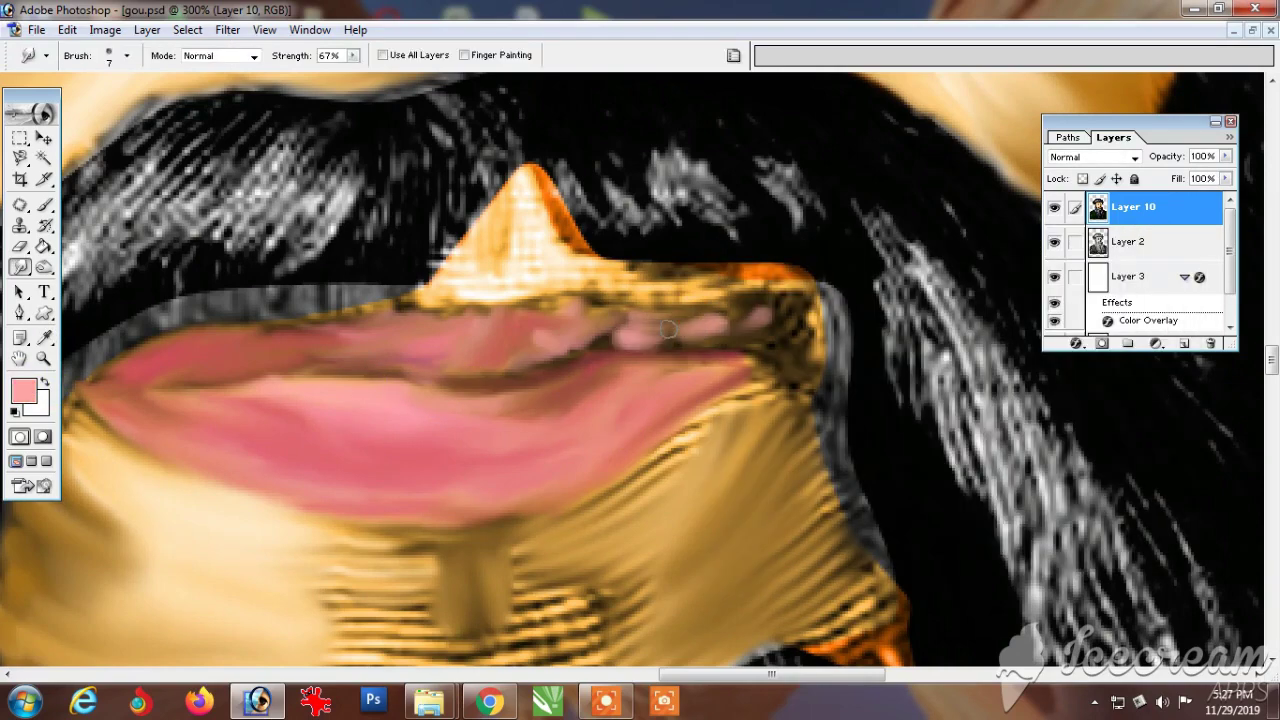
drag(590, 342, 660, 346)
mouse_move(725, 360)
mouse_down()
mouse_move(758, 357)
mouse_move(668, 321)
mouse_up()
Step: Sample dark rose from the upper lip's left-hand end, blend it into the lip's right-hand half, and view the whole portrait at 33.3%
click(24, 390)
click(186, 351)
click(1143, 277)
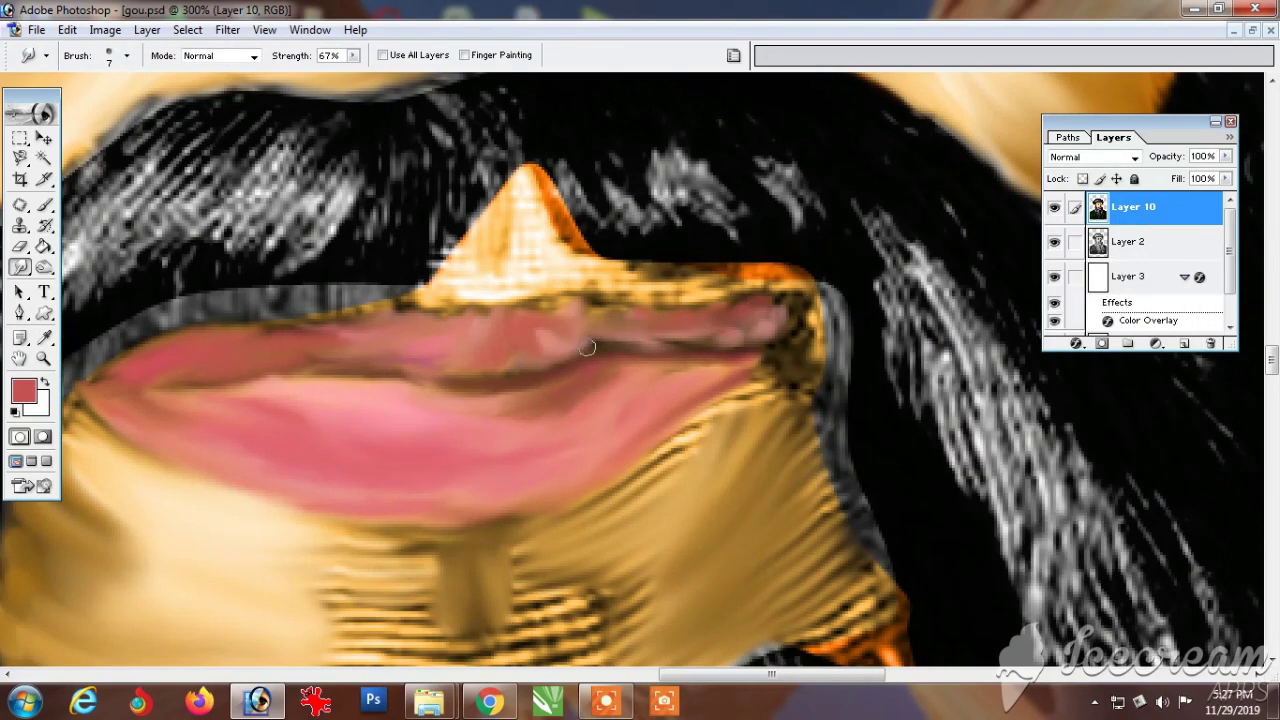
drag(587, 347, 652, 342)
drag(660, 345, 702, 346)
drag(572, 304, 548, 337)
drag(775, 318, 610, 305)
drag(732, 344, 674, 346)
key(ctrl+minus)
key(ctrl+minus)
key(ctrl+minus)
key(ctrl+minus)
key(ctrl+minus)
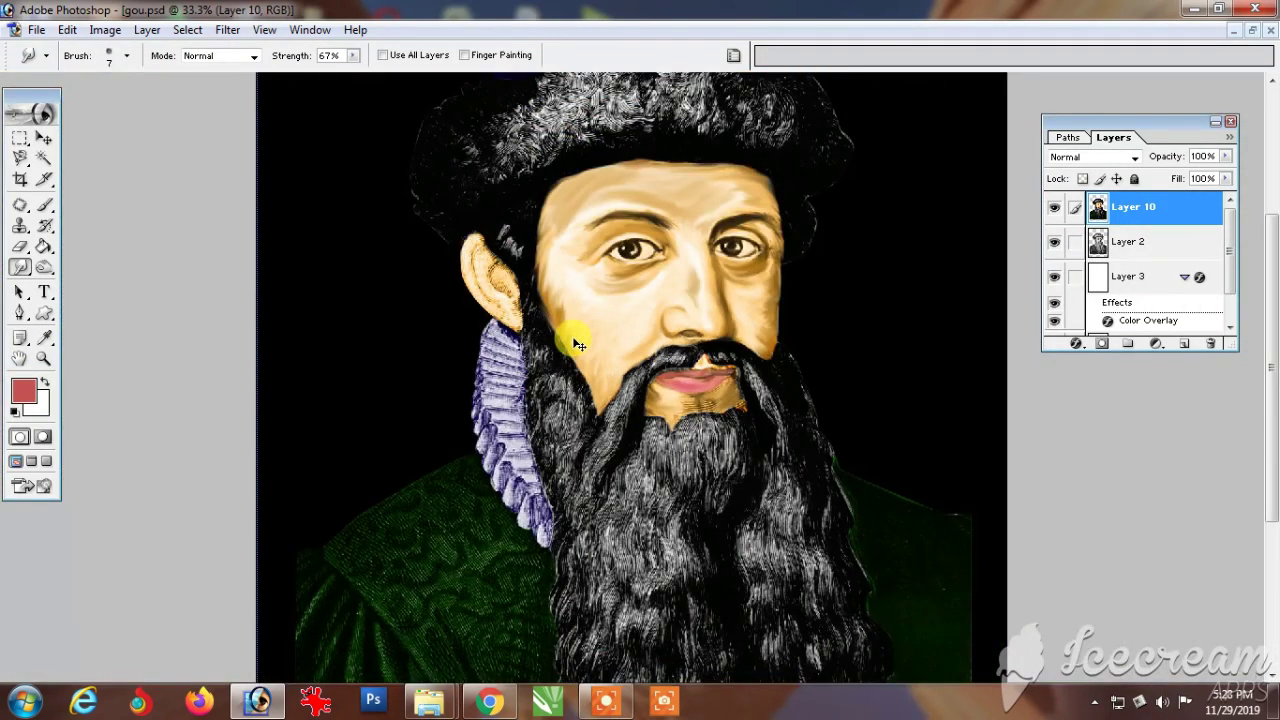
Step: Smudge the engraved skin between the moustache and the upper lip with a size 9 brush
key(ctrl+plus)
key(ctrl+plus)
key(ctrl+plus)
key(ctrl+plus)
key(ctrl+plus)
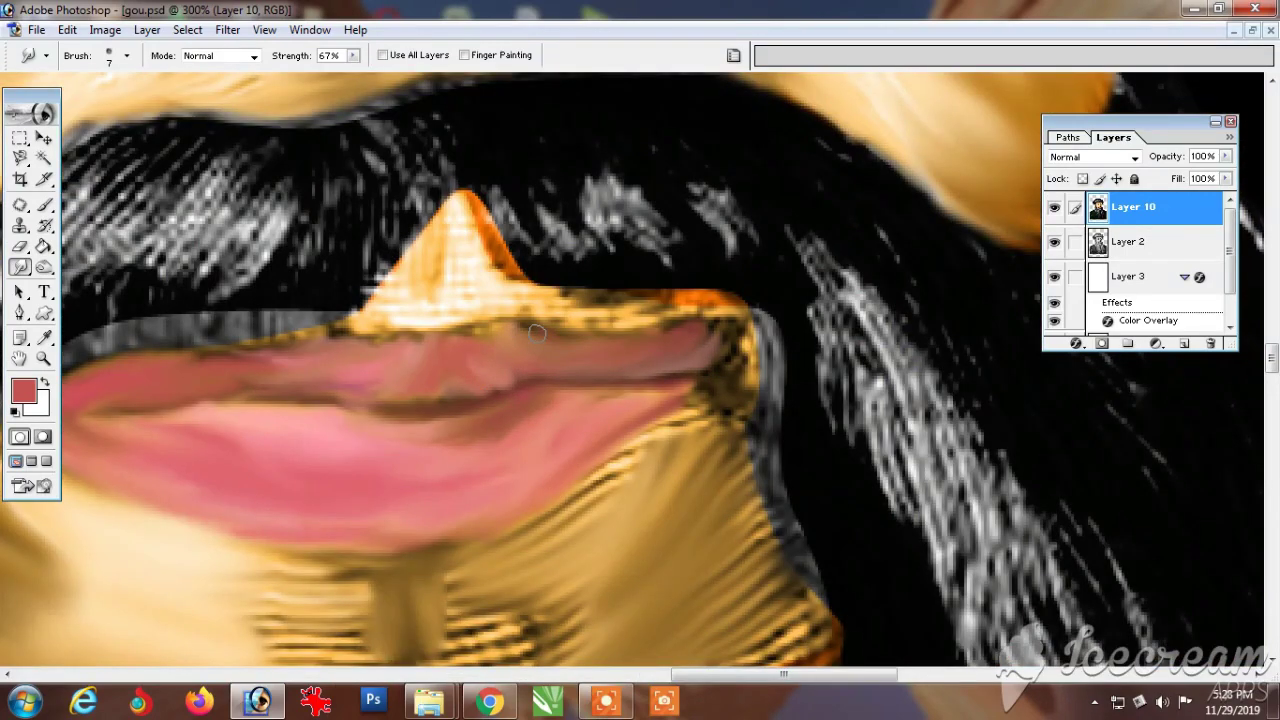
key(bracketright)
key(bracketright)
drag(464, 220, 610, 318)
drag(525, 312, 675, 318)
drag(384, 322, 292, 336)
drag(620, 312, 734, 322)
key(ctrl+minus)
key(ctrl+minus)
key(ctrl+minus)
key(ctrl+minus)
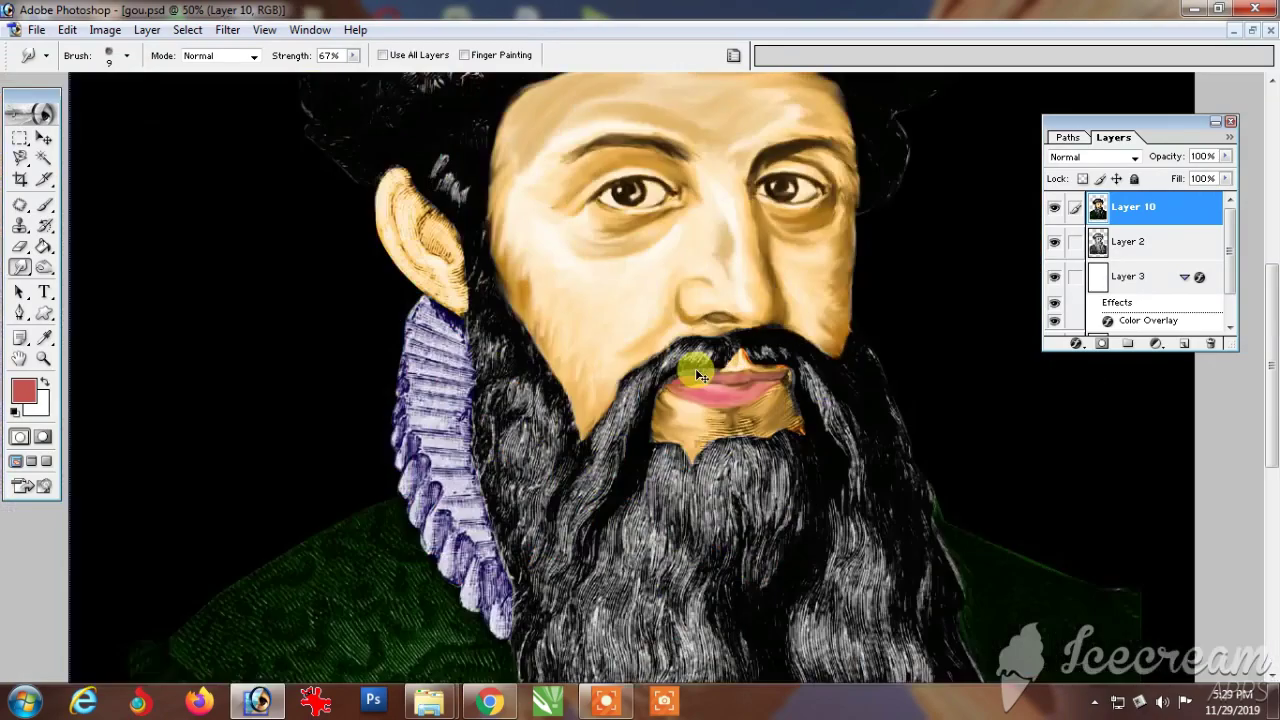
Step: Smudge away the engraved lines on the chin below the lower lip with a size 20 brush
key(ctrl+plus)
key(ctrl+plus)
key(ctrl+plus)
key(ctrl+plus)
drag(960, 345, 120, 474)
drag(545, 187, 695, 169)
drag(725, 368, 700, 250)
key(bracketright)
key(bracketright)
drag(658, 206, 496, 282)
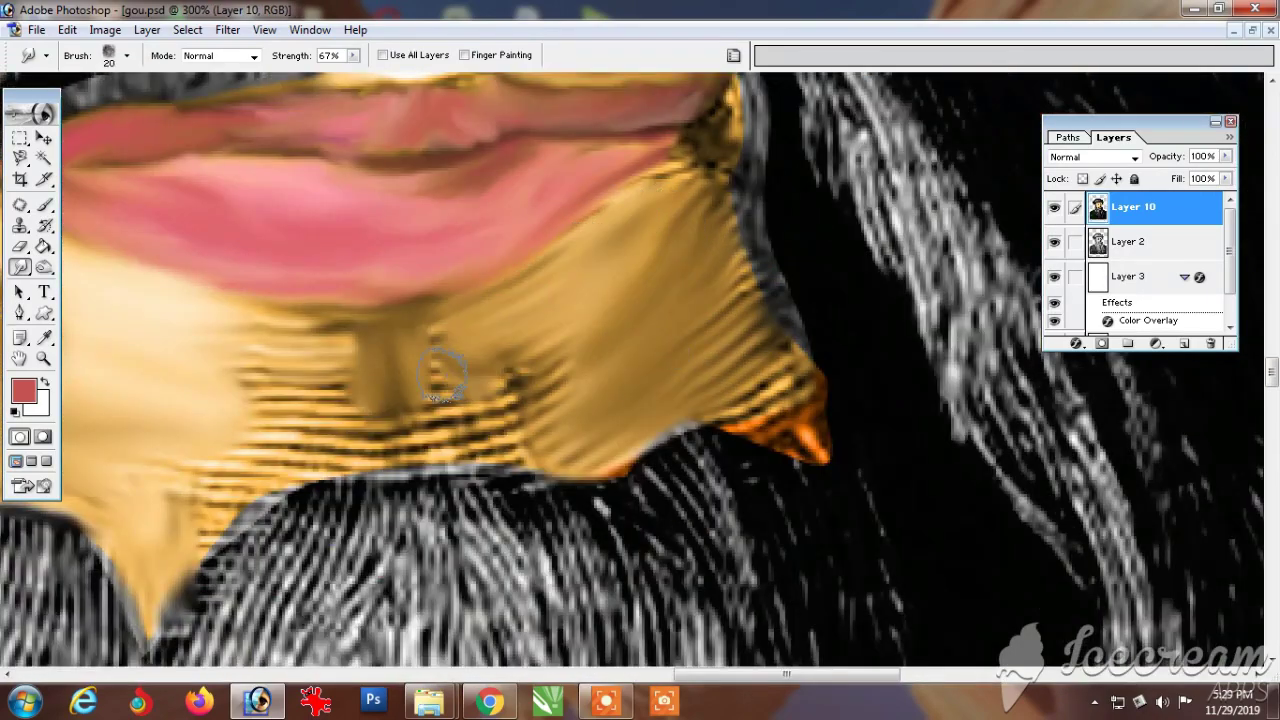
drag(442, 375, 480, 440)
drag(390, 400, 265, 455)
drag(280, 350, 348, 371)
Step: Set the foreground colour to a light orange and blend out the remaining engraved lines across the chin
click(24, 391)
click(654, 168)
click(900, 303)
click(1143, 278)
mouse_move(260, 350)
mouse_down()
mouse_move(322, 384)
mouse_move(280, 425)
mouse_move(200, 355)
mouse_up()
drag(560, 365, 460, 350)
mouse_move(480, 375)
mouse_down()
mouse_move(517, 437)
mouse_move(690, 345)
mouse_up()
mouse_move(650, 310)
mouse_down()
mouse_move(714, 163)
mouse_move(680, 190)
mouse_move(614, 193)
mouse_up()
Step: Refine the shading in the middle and right-hand part of the chin with a size 9 brush
key(bracketleft)
key(bracketleft)
drag(549, 258, 767, 243)
drag(451, 289, 588, 300)
drag(588, 300, 534, 294)
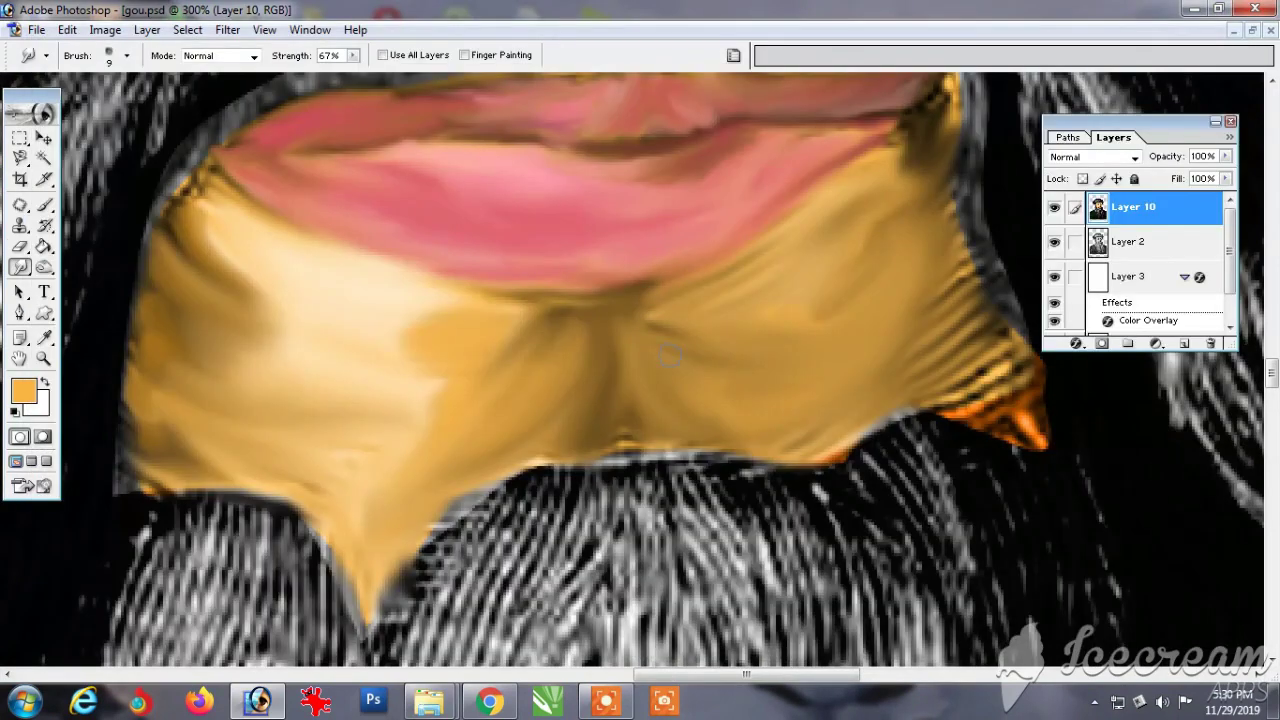
drag(670, 356, 452, 370)
mouse_move(705, 290)
mouse_down()
mouse_move(745, 400)
mouse_move(722, 410)
mouse_up()
mouse_move(770, 380)
mouse_down()
mouse_move(632, 452)
mouse_move(696, 353)
mouse_up()
mouse_move(702, 325)
mouse_down()
mouse_move(631, 286)
mouse_move(702, 192)
mouse_up()
drag(300, 320, 799, 271)
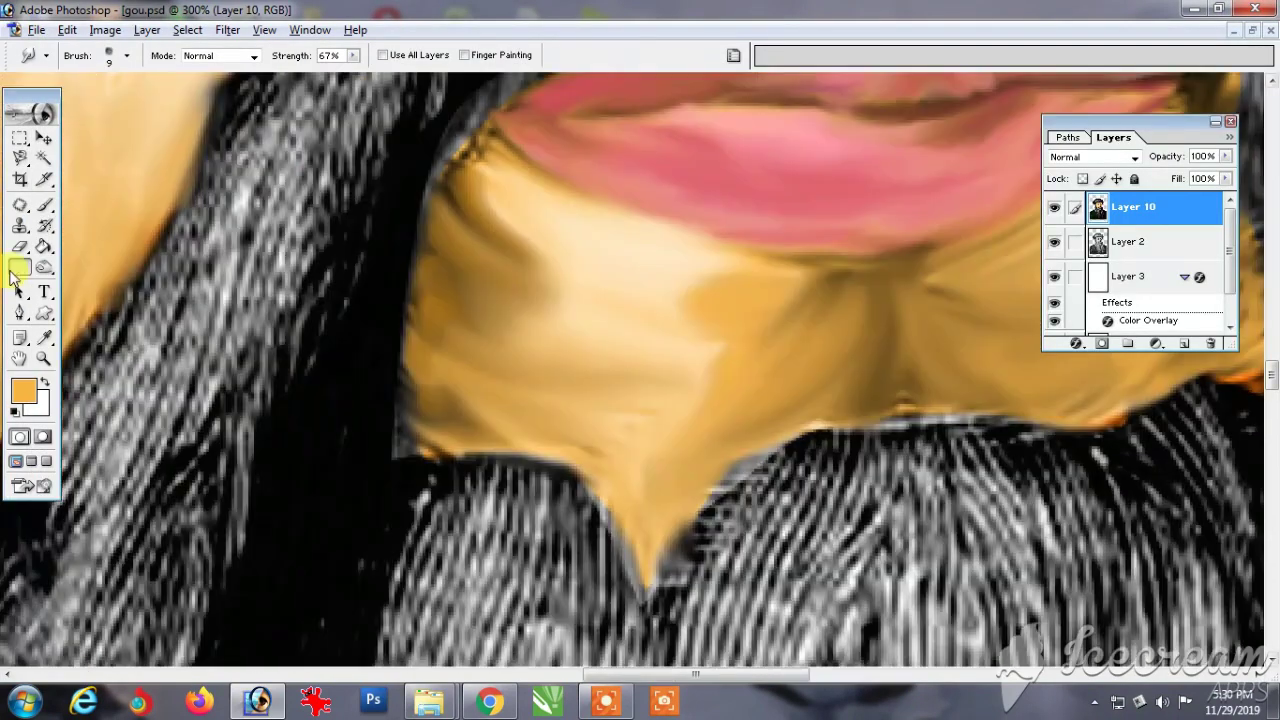
Step: Smudge the left-hand side of the chin and the skin around the left-hand corner of the mouth
drag(510, 216, 458, 260)
drag(448, 182, 500, 310)
drag(465, 212, 418, 295)
drag(539, 267, 265, 285)
drag(205, 205, 268, 290)
drag(283, 339, 188, 288)
Step: Smooth the skin peak above the upper lip and the line between the two lips
drag(540, 110, 354, 294)
mouse_move(378, 230)
mouse_down()
mouse_move(446, 170)
mouse_move(445, 105)
mouse_up()
drag(710, 262, 646, 307)
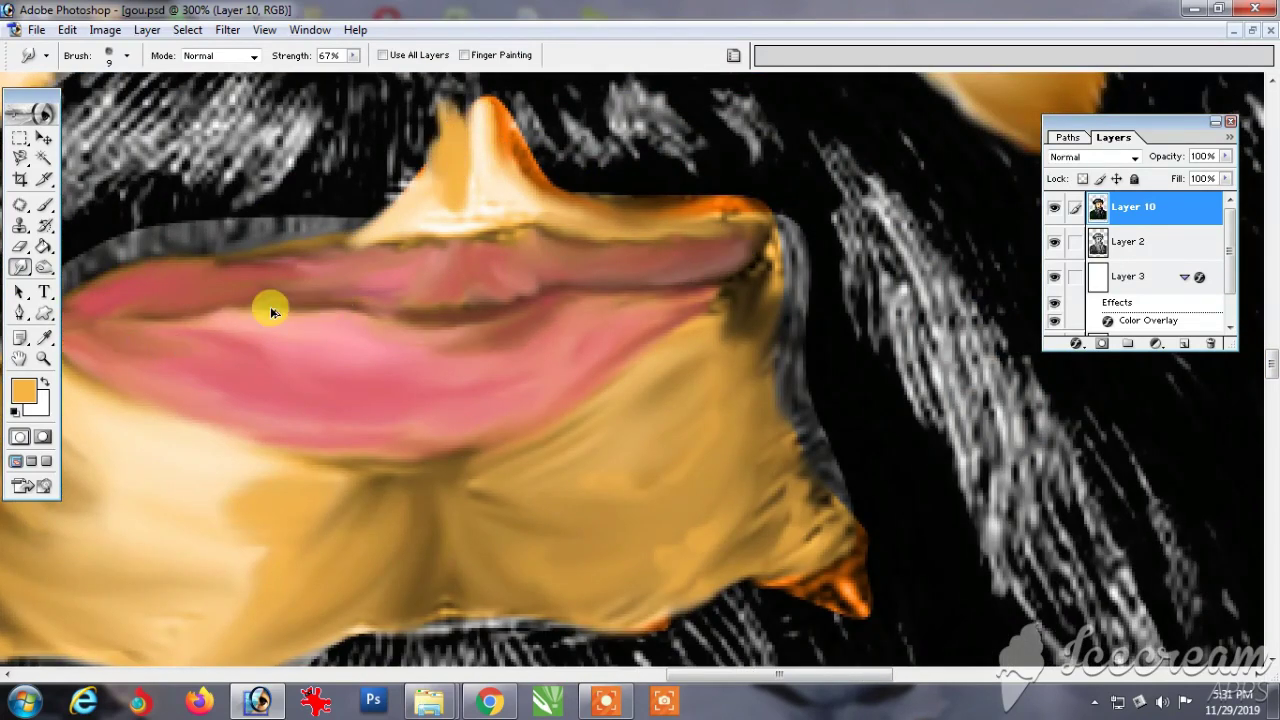
drag(345, 307, 445, 319)
mouse_move(610, 294)
mouse_down()
mouse_move(748, 276)
mouse_move(755, 298)
mouse_up()
drag(725, 305, 606, 392)
Step: Set the foreground colour to brown and soften the lower lip's bottom edge with a size 10 brush
click(24, 391)
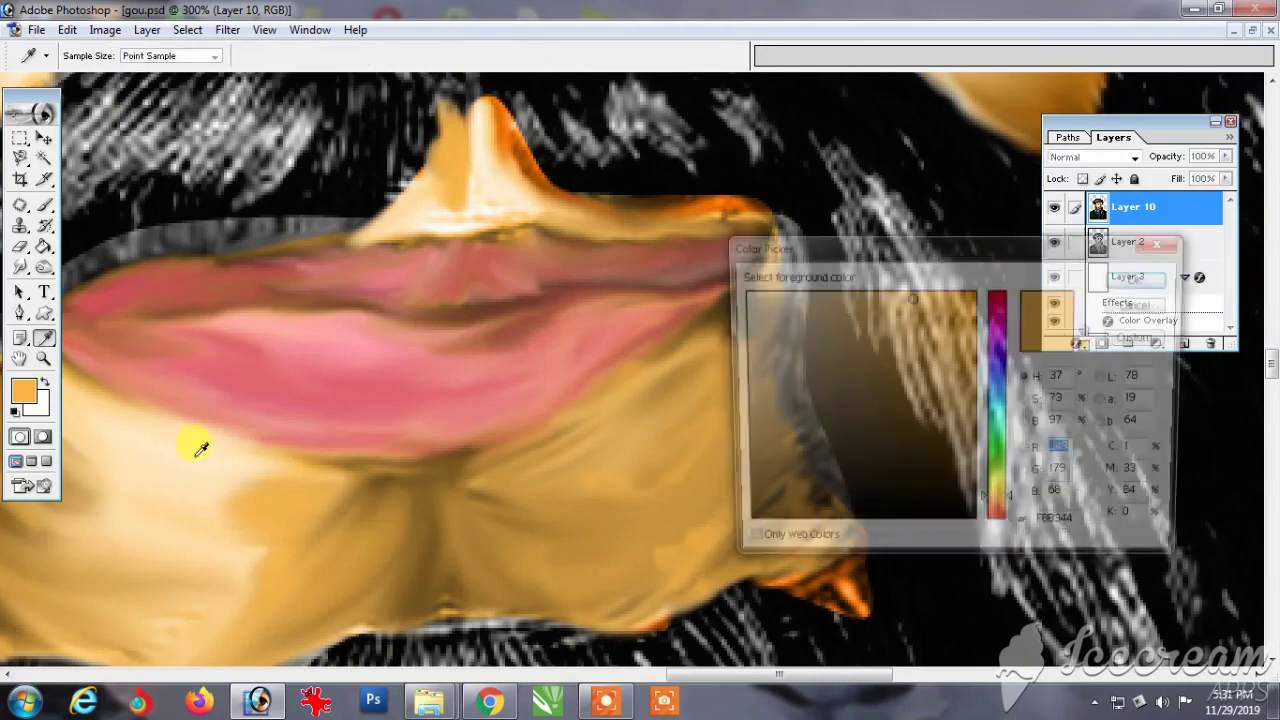
click(953, 357)
click(1143, 278)
right_click(772, 325)
double_click(722, 352)
drag(676, 346, 544, 427)
drag(611, 357, 772, 323)
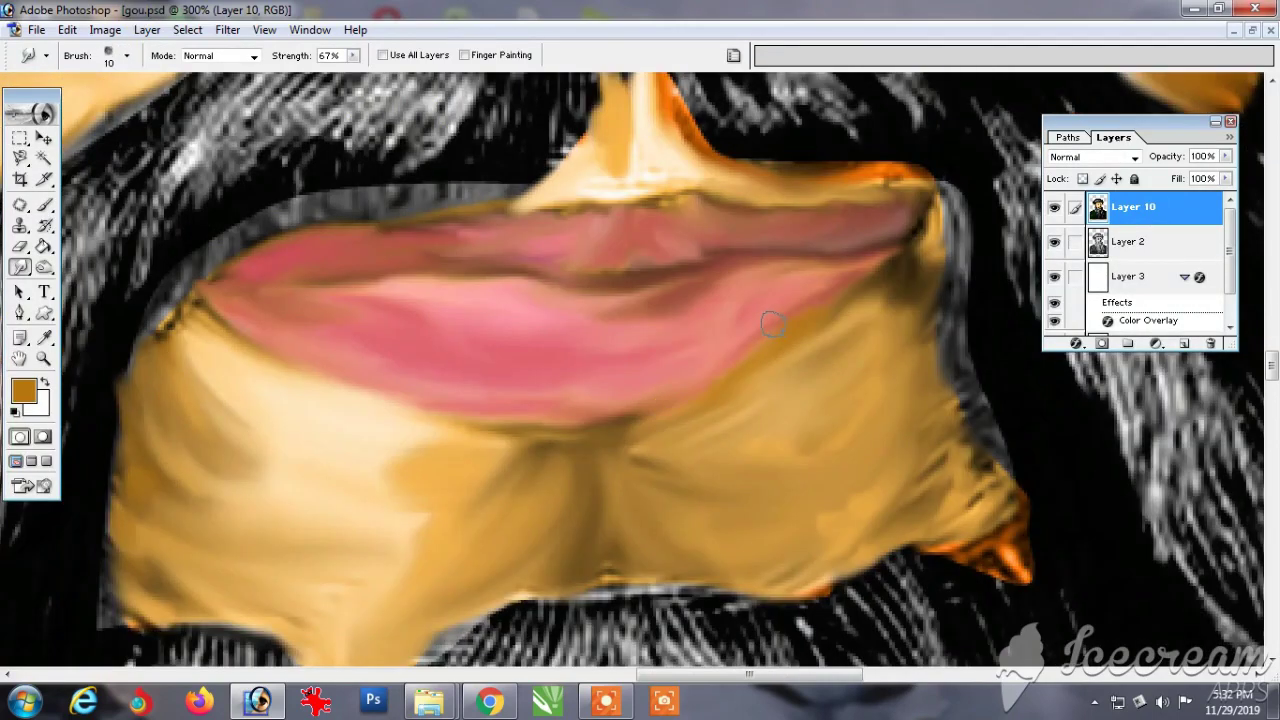
drag(272, 360, 401, 406)
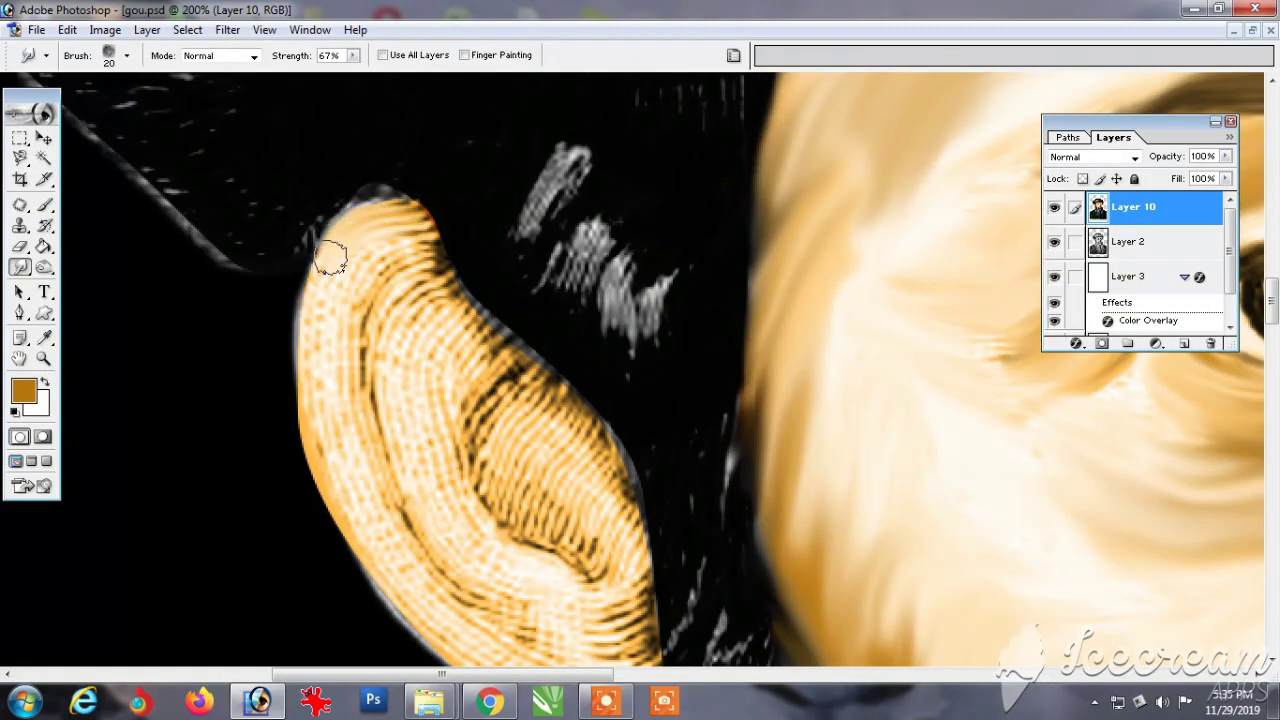
Step: Smudge the engraved lines along the ear's outer rim with a size 20 brush
drag(311, 395, 362, 216)
drag(358, 230, 321, 342)
drag(400, 283, 430, 546)
mouse_move(430, 546)
mouse_down()
mouse_move(520, 620)
mouse_move(382, 290)
mouse_up()
drag(580, 610, 450, 342)
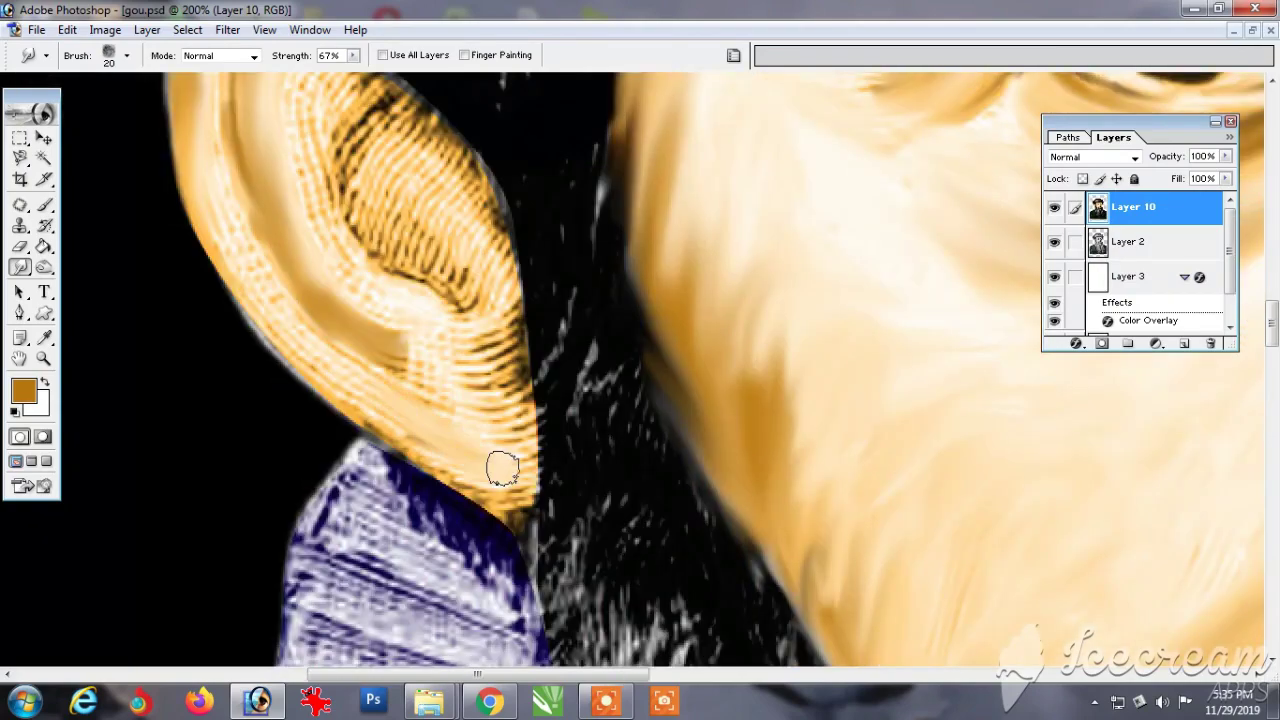
Step: Smudge the earlobe and the hatched hollow of the ear into smooth skin tones
drag(503, 469, 538, 322)
drag(521, 503, 206, 143)
drag(212, 230, 350, 403)
mouse_move(390, 385)
mouse_down()
mouse_move(478, 490)
mouse_move(331, 203)
mouse_move(313, 300)
mouse_up()
mouse_move(322, 150)
mouse_down()
mouse_move(365, 145)
mouse_move(350, 190)
mouse_move(471, 449)
mouse_move(371, 437)
mouse_move(347, 221)
mouse_move(549, 509)
mouse_move(460, 335)
mouse_move(572, 538)
mouse_move(552, 616)
mouse_move(520, 614)
mouse_up()
drag(470, 370, 452, 312)
mouse_move(340, 132)
mouse_down()
mouse_move(287, 137)
mouse_move(248, 280)
mouse_up()
mouse_move(262, 430)
mouse_down()
mouse_move(251, 291)
mouse_move(420, 566)
mouse_up()
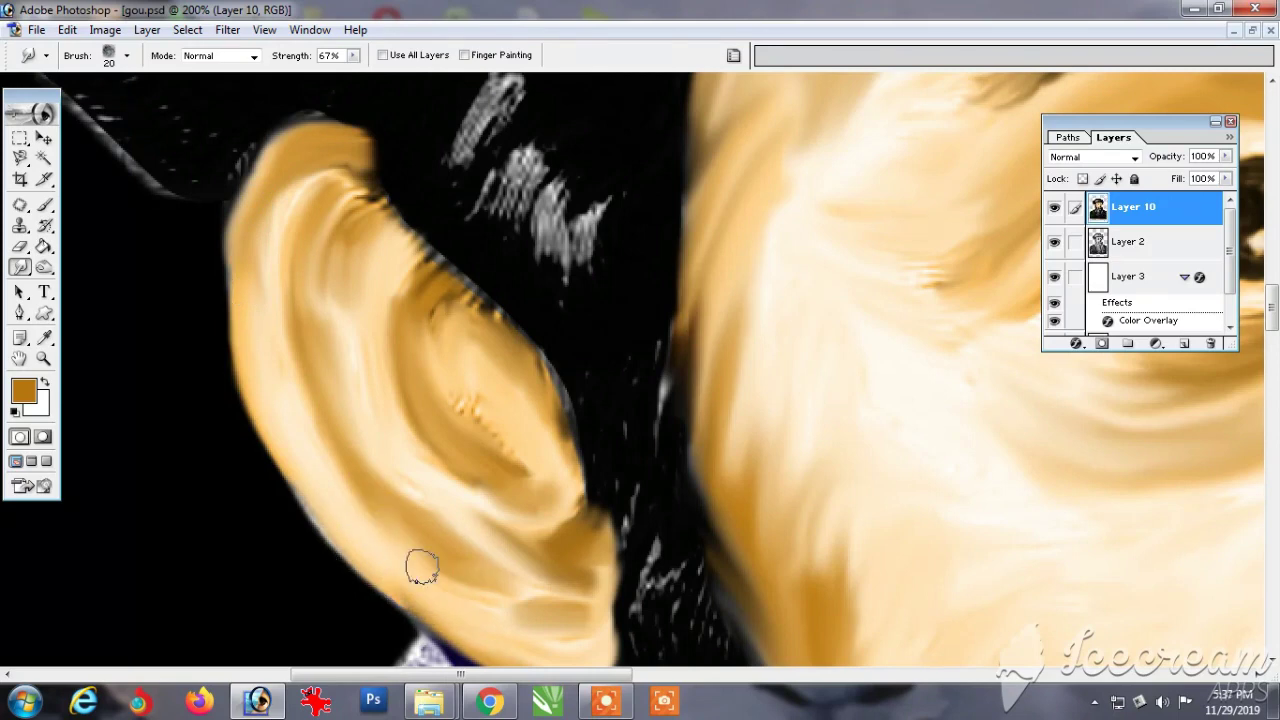
Step: Blend the inner folds of the ear and the shading above the earlobe
drag(335, 370, 368, 228)
drag(462, 400, 525, 462)
drag(578, 541, 425, 510)
mouse_move(470, 490)
mouse_down()
mouse_move(537, 460)
mouse_move(557, 427)
mouse_move(528, 332)
mouse_up()
mouse_move(566, 594)
mouse_down()
mouse_move(500, 520)
mouse_move(330, 440)
mouse_move(360, 466)
mouse_move(206, 200)
mouse_move(207, 232)
mouse_up()
drag(515, 427, 540, 370)
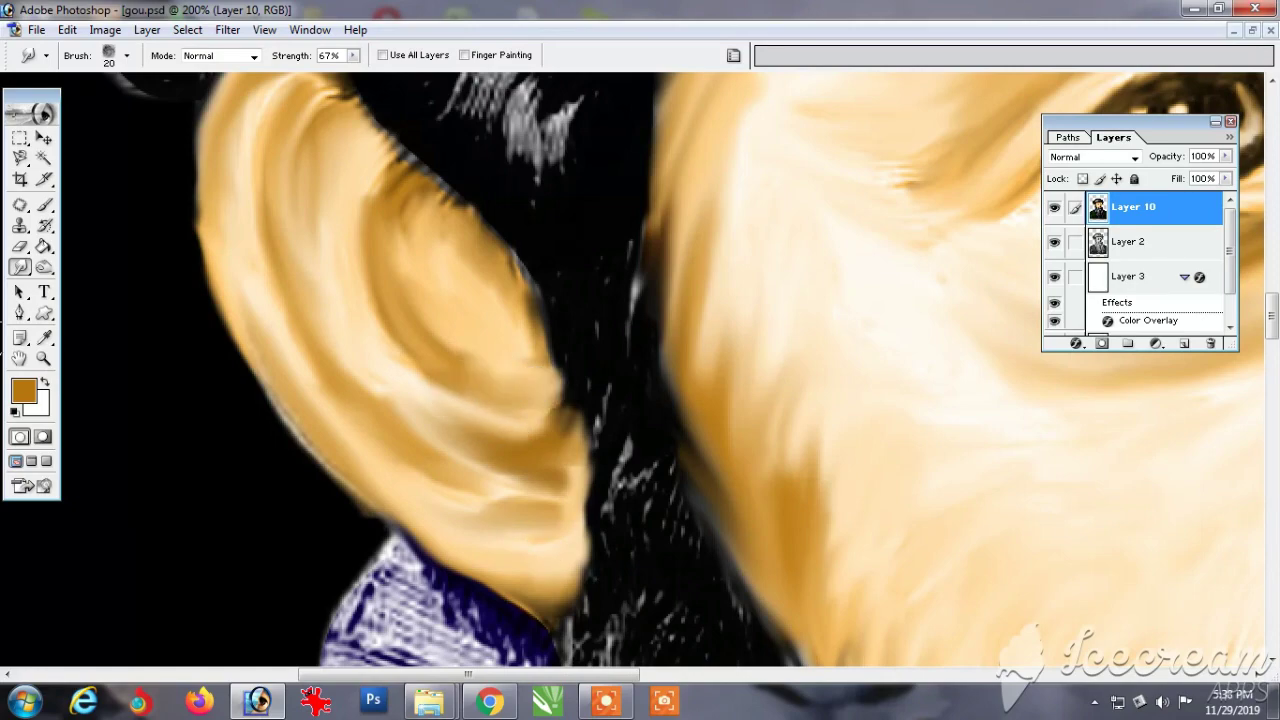
Step: Blend the ear's top tip into the dark hair and soften the shading along its inner edge
key(ctrl+minus)
key(ctrl+minus)
drag(591, 427, 700, 160)
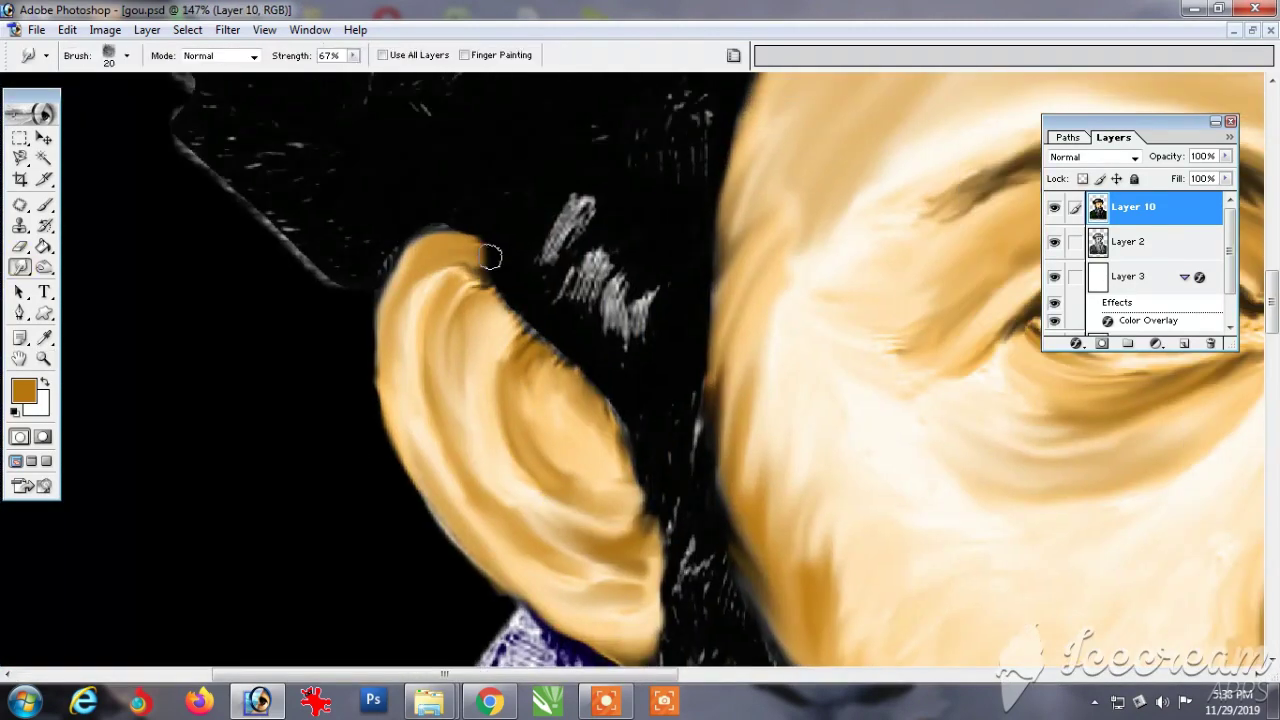
mouse_move(490, 257)
mouse_down()
mouse_move(451, 243)
mouse_move(416, 458)
mouse_up()
mouse_move(590, 462)
mouse_down()
mouse_move(523, 406)
mouse_move(551, 394)
mouse_move(560, 455)
mouse_move(604, 529)
mouse_up()
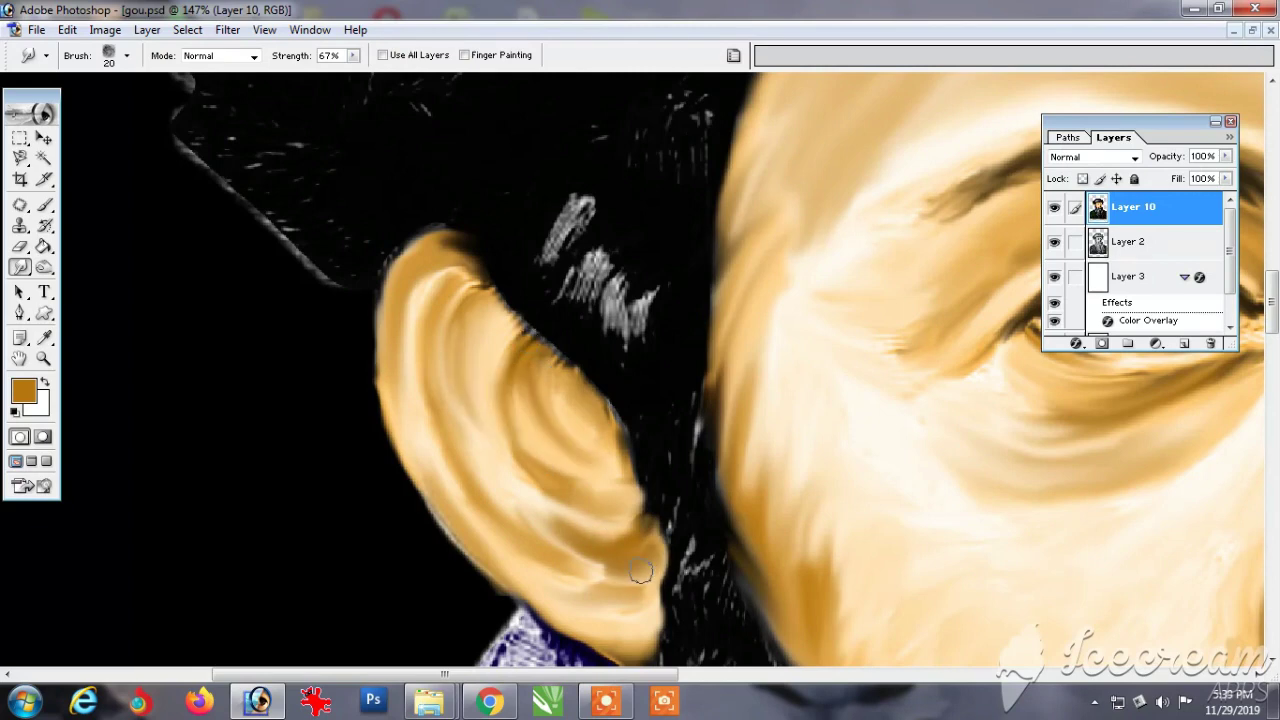
mouse_move(640, 570)
mouse_down()
mouse_move(623, 629)
mouse_move(666, 531)
mouse_move(590, 390)
mouse_move(677, 489)
mouse_move(617, 316)
mouse_up()
mouse_move(580, 520)
mouse_down()
mouse_move(591, 506)
mouse_move(488, 459)
mouse_move(520, 520)
mouse_up()
drag(520, 520, 570, 525)
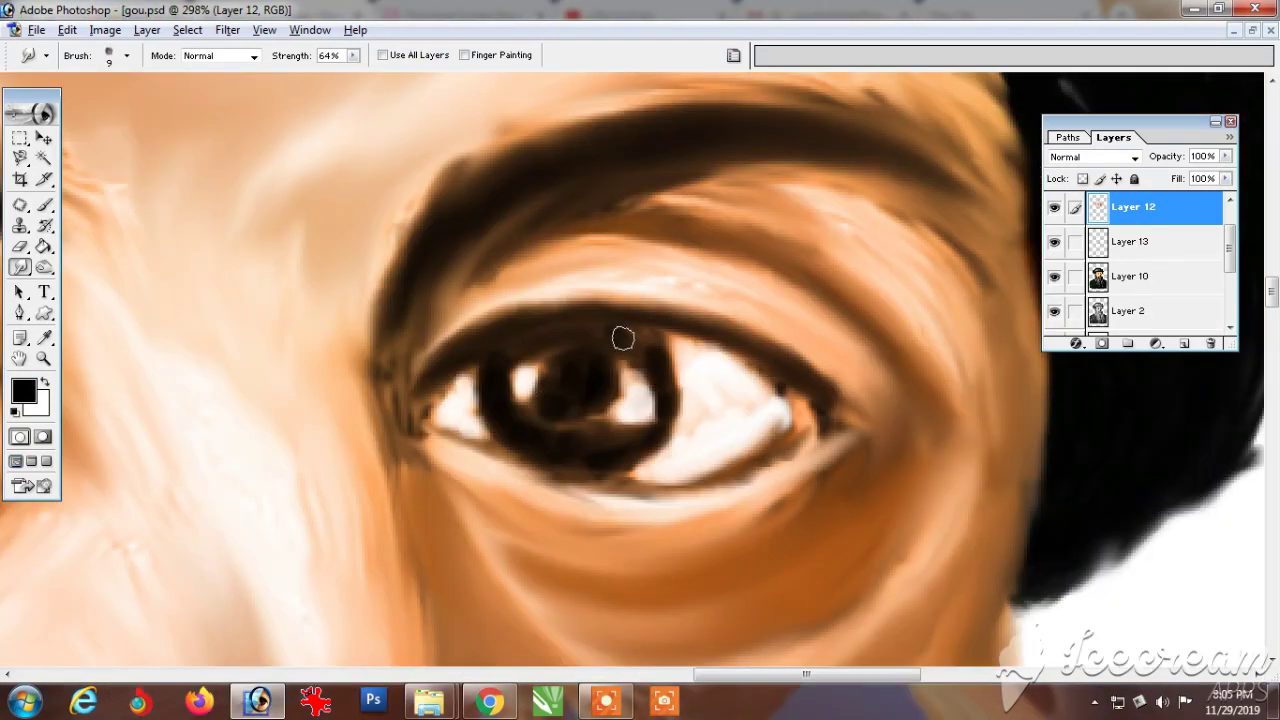
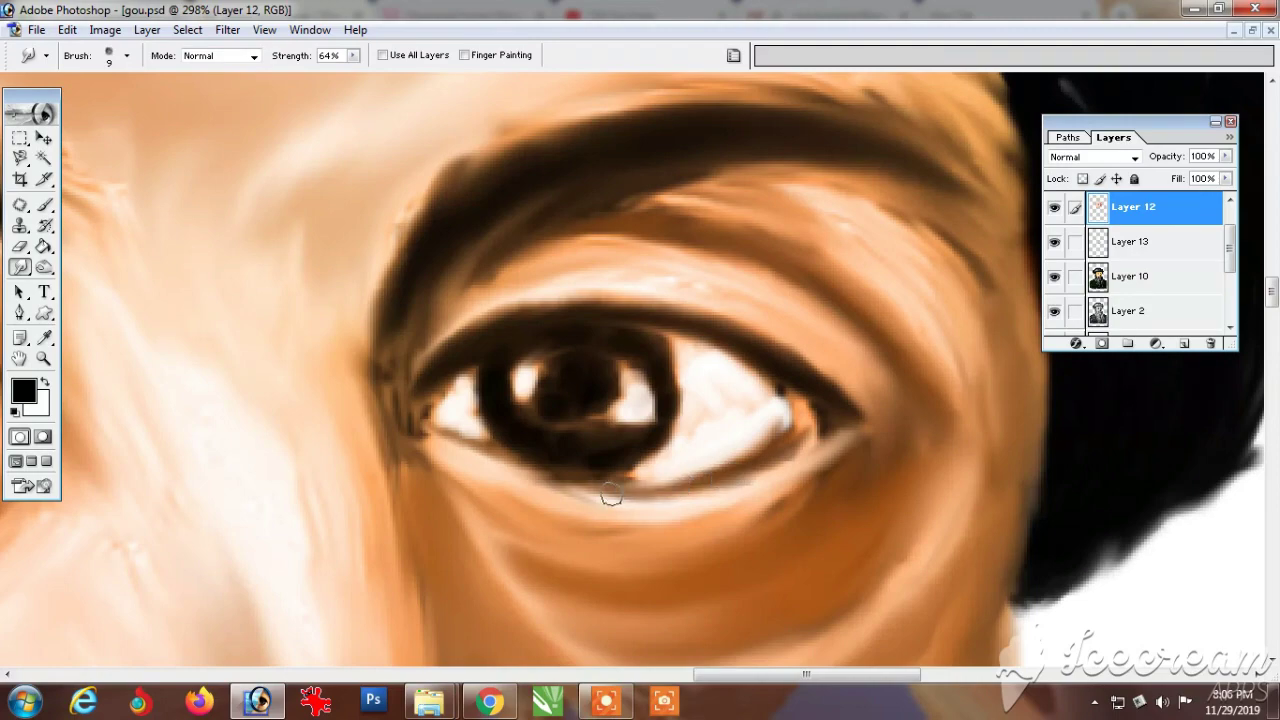
Step: View the whole portrait at 33.3%
key(ctrl+minus)
key(ctrl+minus)
key(ctrl+minus)
key(ctrl+minus)
key(ctrl+minus)
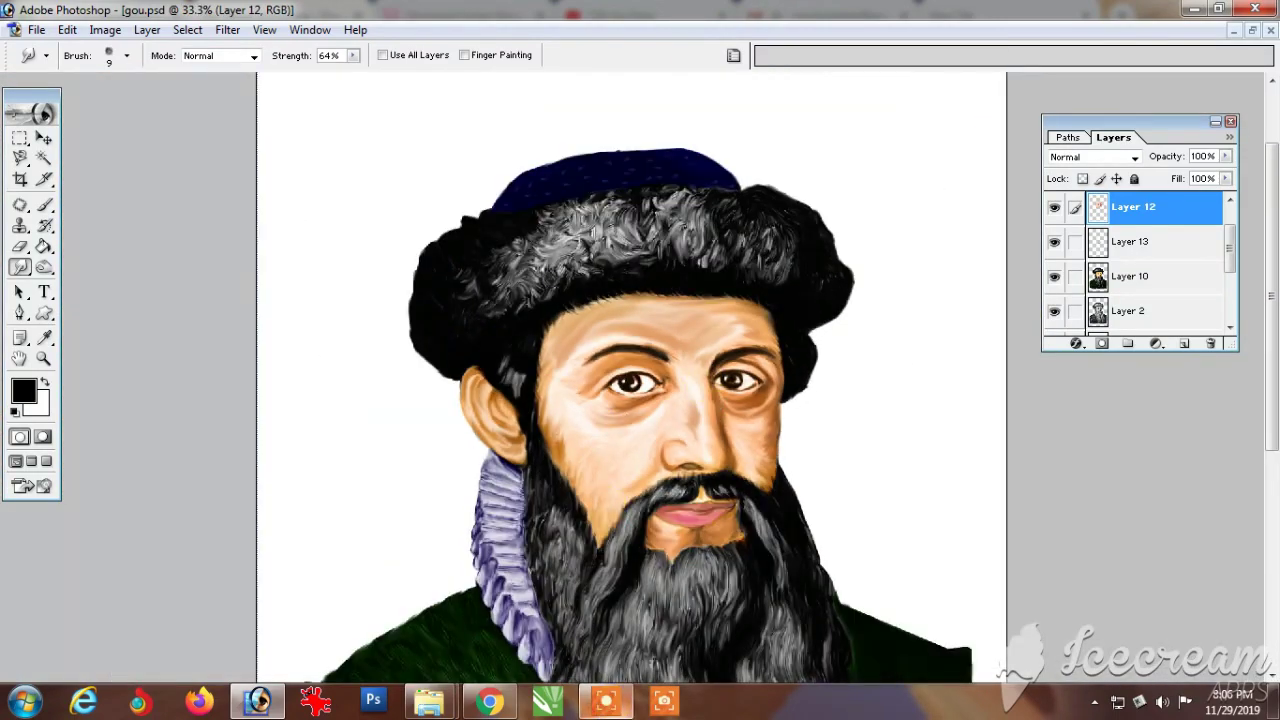
click(603, 704)
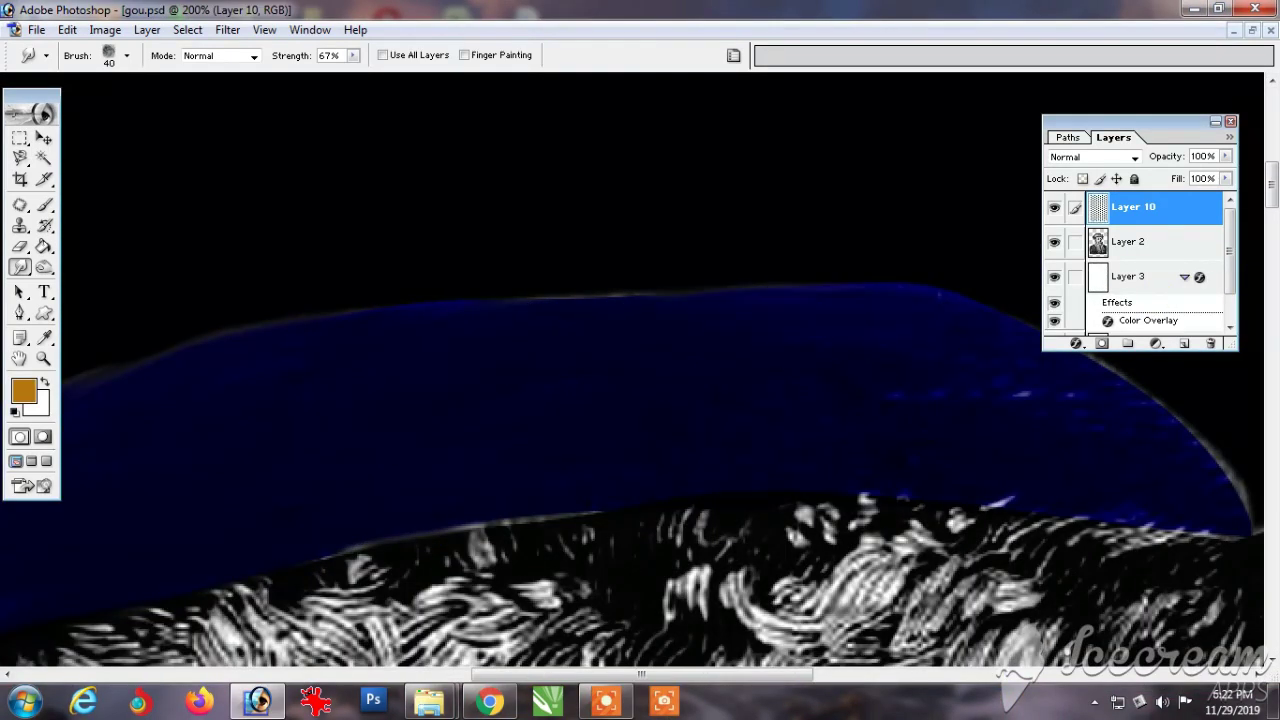
Step: Smudge the light flecks at the right-hand end of the blue cap with a size 30 brush
scroll(325, 550, right, 3)
key(bracketright)
key(bracketright)
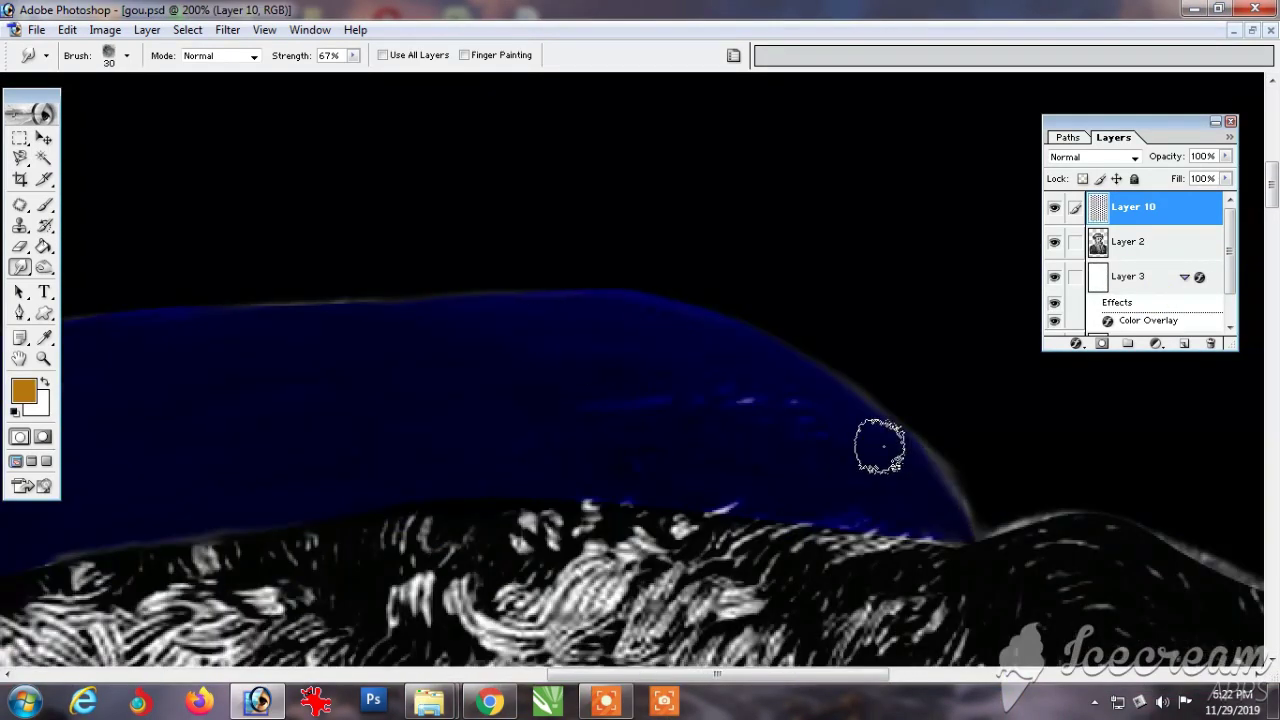
drag(904, 517, 785, 526)
mouse_move(114, 460)
mouse_down()
mouse_move(437, 434)
mouse_move(563, 231)
mouse_up()
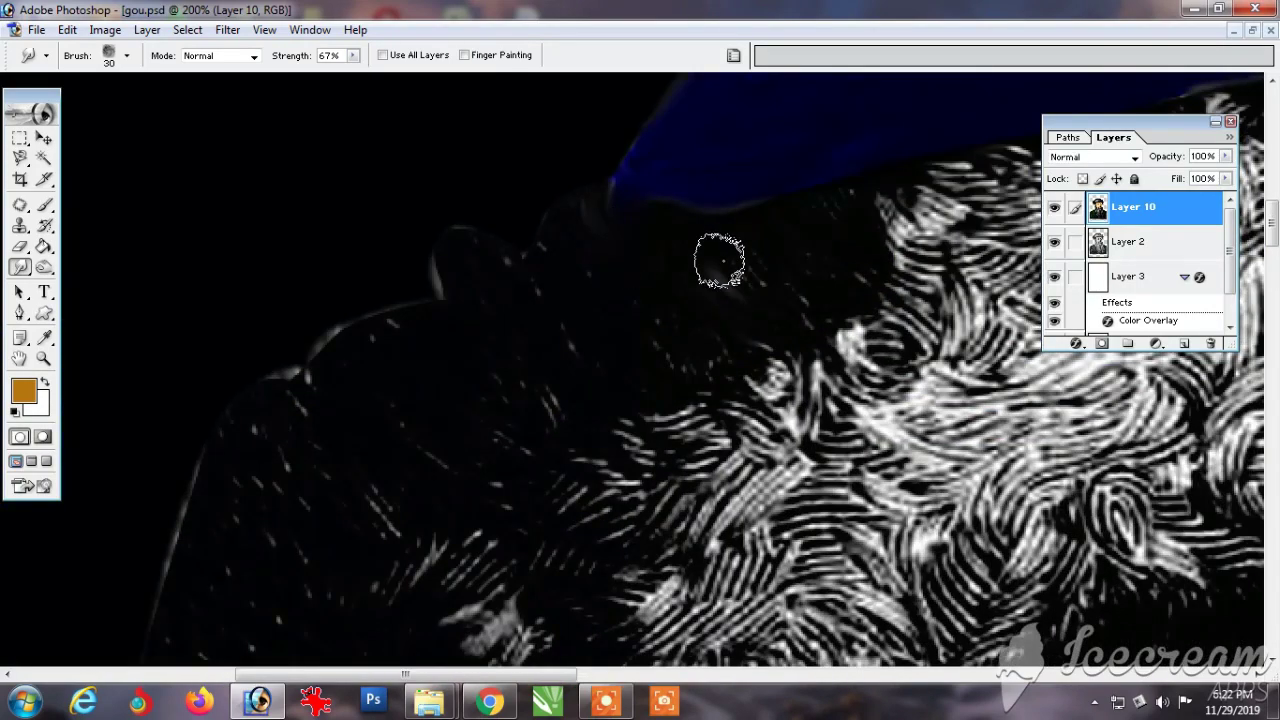
Step: Smudge the dark left-hand part of the fur brim below the blue cap at 85% strength
drag(458, 240, 608, 272)
drag(356, 76, 373, 77)
drag(893, 299, 557, 403)
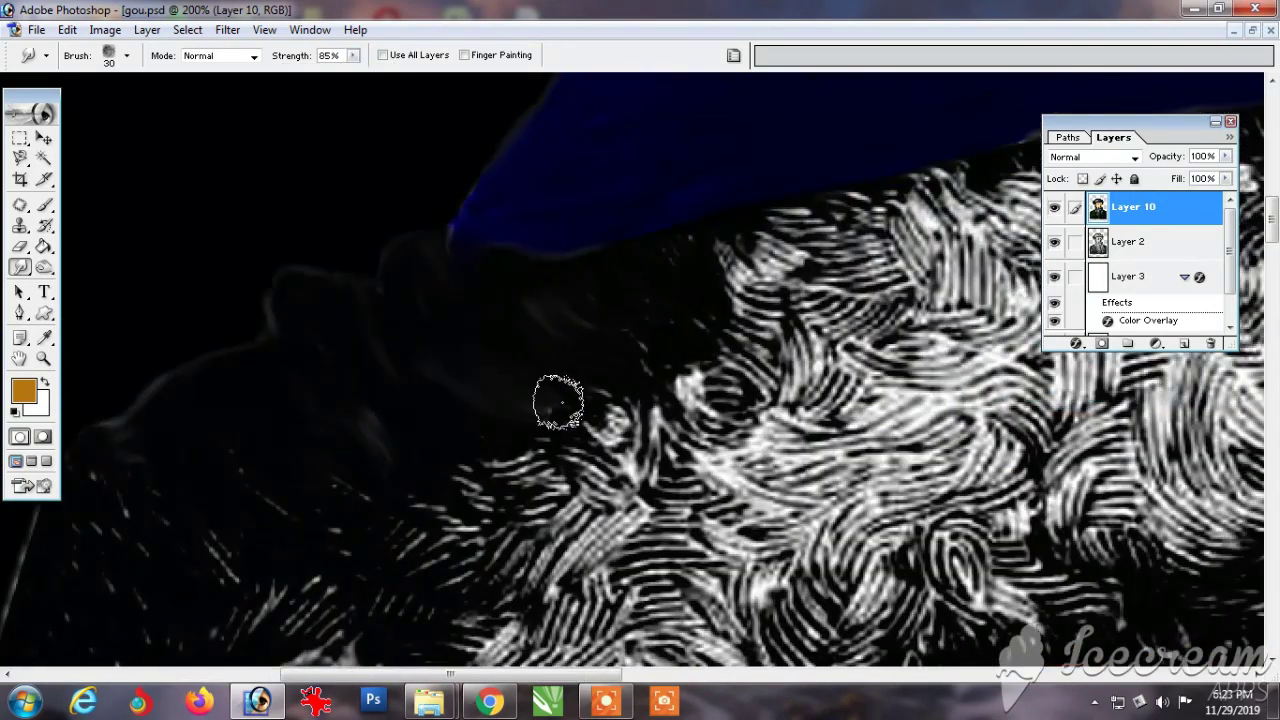
drag(128, 520, 359, 326)
drag(258, 352, 264, 318)
mouse_move(1020, 268)
mouse_down()
mouse_move(583, 280)
mouse_move(110, 430)
mouse_up()
drag(363, 211, 432, 193)
Step: Smudge the top folds of the purple ruff just below the earlobe, enlarging the brush to size 30
key(ctrl+minus)
key(ctrl+minus)
drag(700, 349, 690, 110)
mouse_move(335, 640)
mouse_down()
mouse_move(319, 262)
mouse_move(435, 500)
mouse_up()
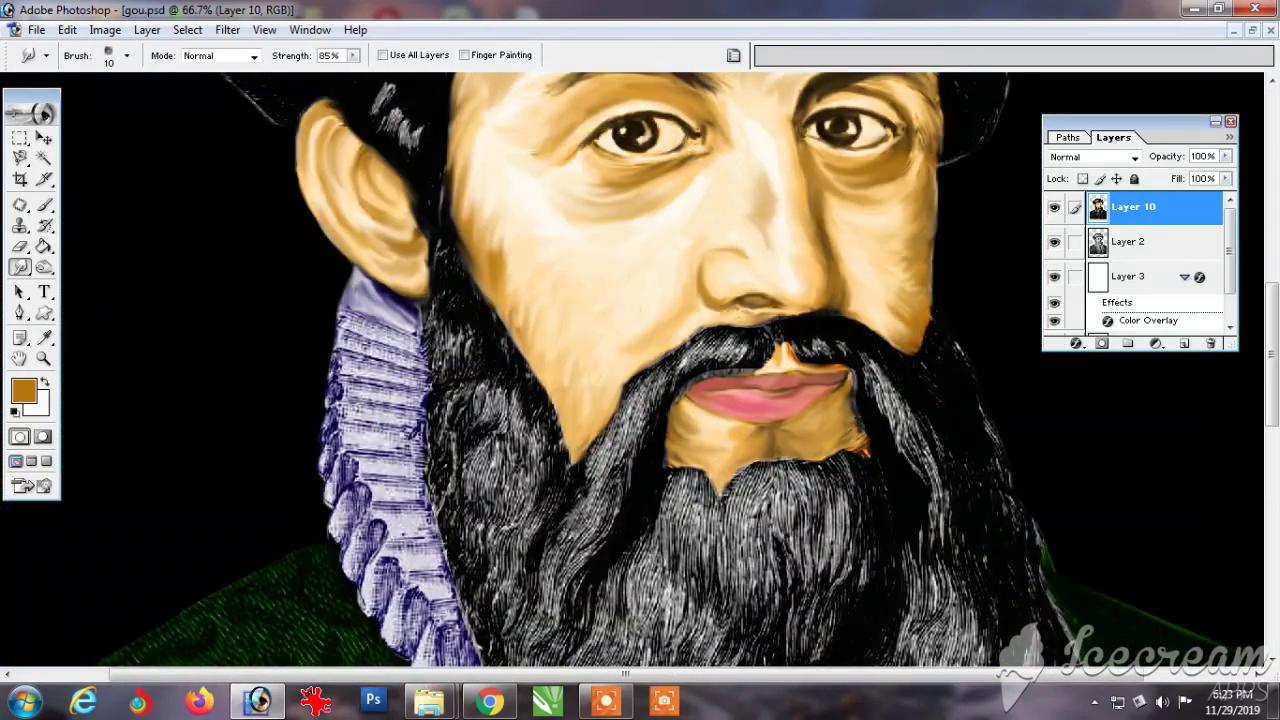
drag(420, 391, 420, 419)
key(ctrl+plus)
key(ctrl+plus)
drag(309, 380, 915, 374)
mouse_move(376, 206)
mouse_down()
mouse_move(584, 281)
mouse_move(525, 277)
mouse_up()
key(bracketright)
key(bracketright)
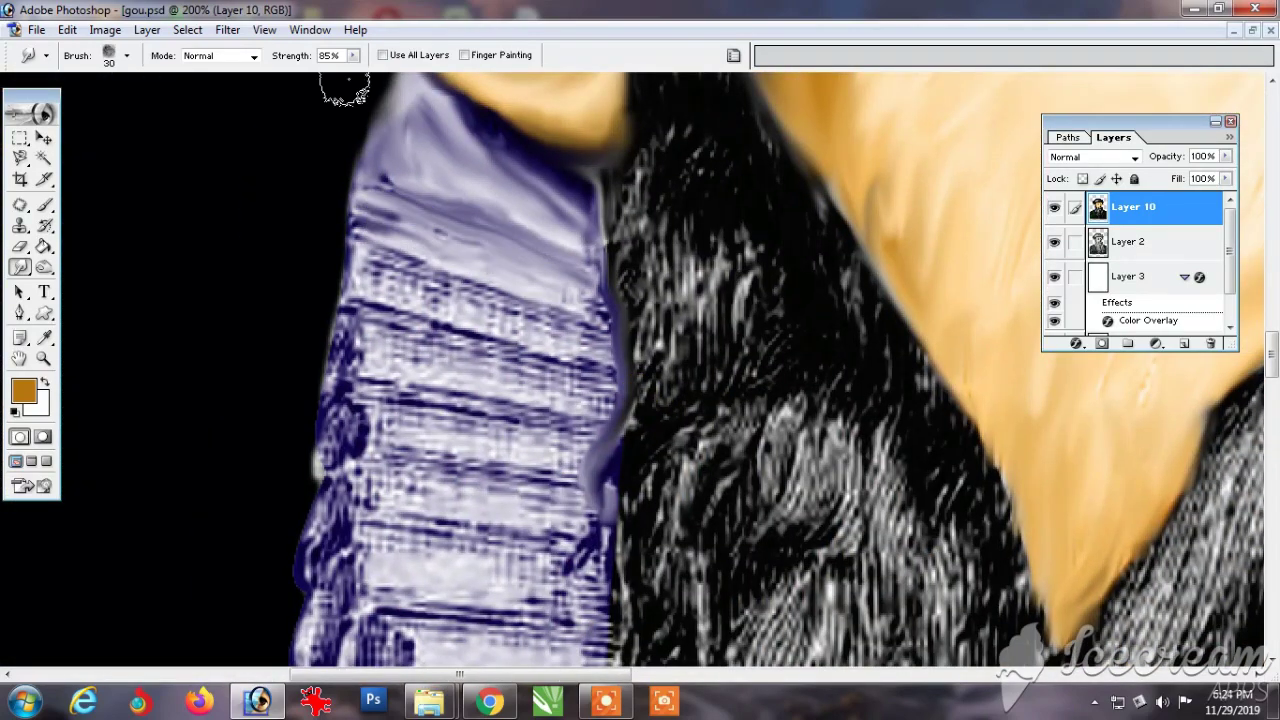
Step: Smudge the outer edge and upper pleats of the purple ruff, lowering the strength to 61%
drag(353, 57, 330, 76)
drag(397, 277, 409, 285)
mouse_move(370, 240)
mouse_down()
mouse_move(571, 351)
mouse_move(329, 466)
mouse_move(329, 380)
mouse_move(318, 540)
mouse_up()
scroll(340, 430, down, 3)
drag(560, 425, 590, 500)
mouse_move(565, 490)
mouse_down()
mouse_move(365, 480)
mouse_move(427, 349)
mouse_up()
drag(493, 395, 569, 403)
drag(480, 480, 453, 383)
drag(470, 375, 400, 512)
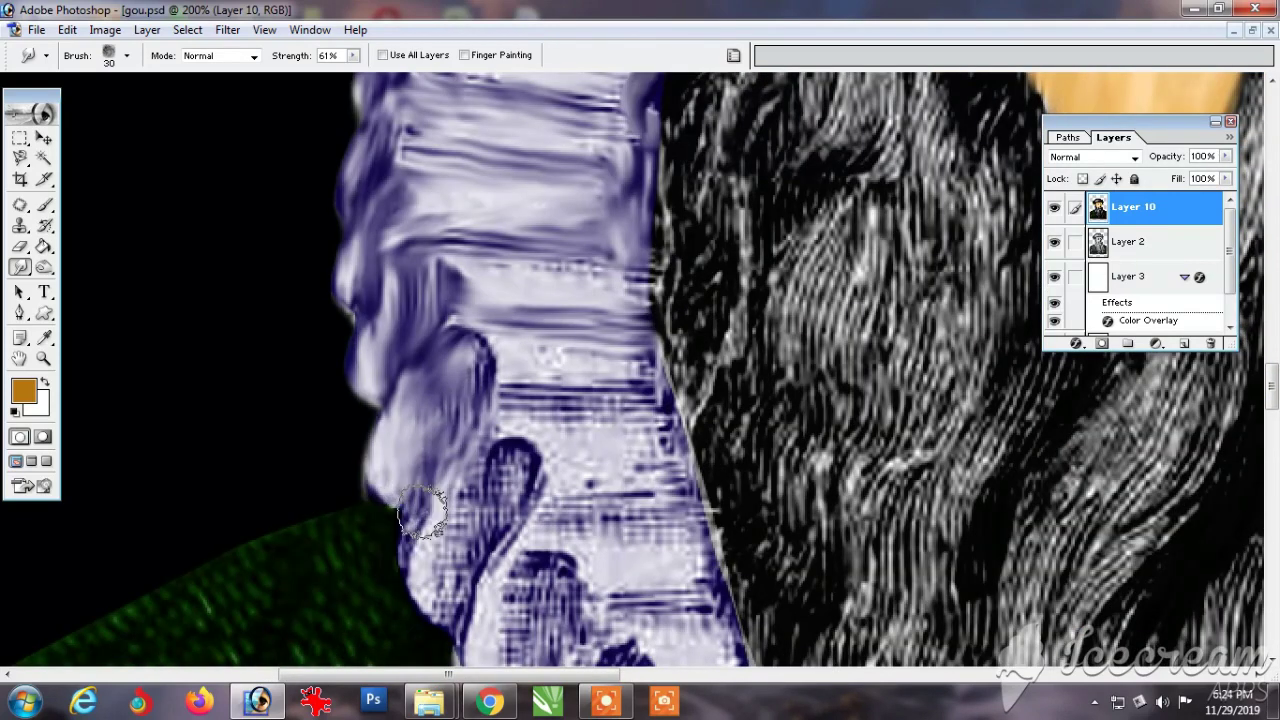
Step: Smooth the ruff's middle pleats and the rounded fold where it meets the green coat's shoulder
drag(385, 468, 424, 548)
drag(448, 270, 469, 354)
drag(505, 393, 645, 395)
drag(640, 350, 688, 500)
drag(560, 480, 497, 380)
drag(450, 335, 400, 470)
drag(530, 400, 524, 350)
drag(500, 290, 557, 297)
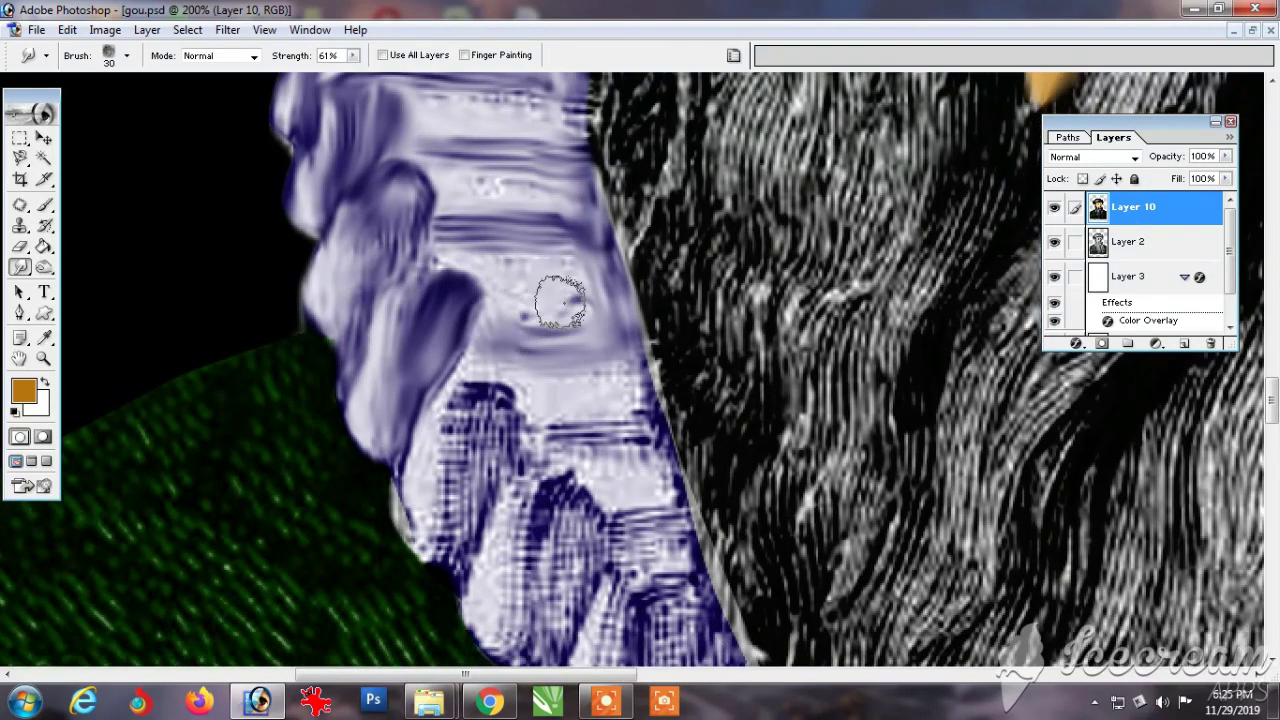
Step: Smudge the next rounded folds down the ruff and its edge along the beard
drag(480, 450, 429, 339)
drag(420, 320, 392, 480)
drag(342, 425, 408, 310)
mouse_move(588, 350)
mouse_down()
mouse_move(560, 303)
mouse_move(645, 475)
mouse_up()
drag(630, 425, 574, 307)
drag(580, 375, 435, 300)
drag(430, 345, 388, 465)
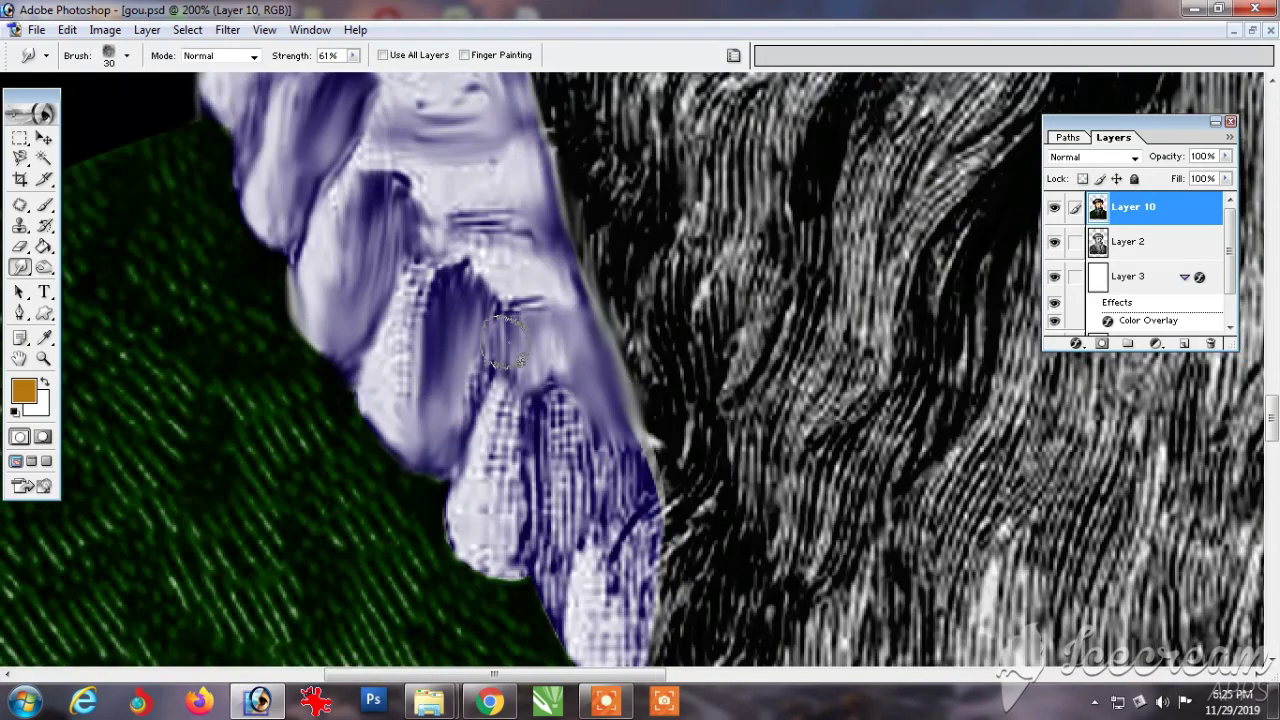
Step: Smudge the hatched folds at the ruff's lower end into smooth purple and white strokes
drag(425, 235, 500, 385)
mouse_move(514, 349)
mouse_down()
mouse_move(465, 234)
mouse_move(460, 160)
mouse_up()
drag(485, 215, 470, 390)
drag(440, 205, 395, 370)
drag(495, 240, 580, 355)
mouse_move(555, 190)
mouse_down()
mouse_move(585, 305)
mouse_move(570, 475)
mouse_up()
drag(475, 305, 535, 490)
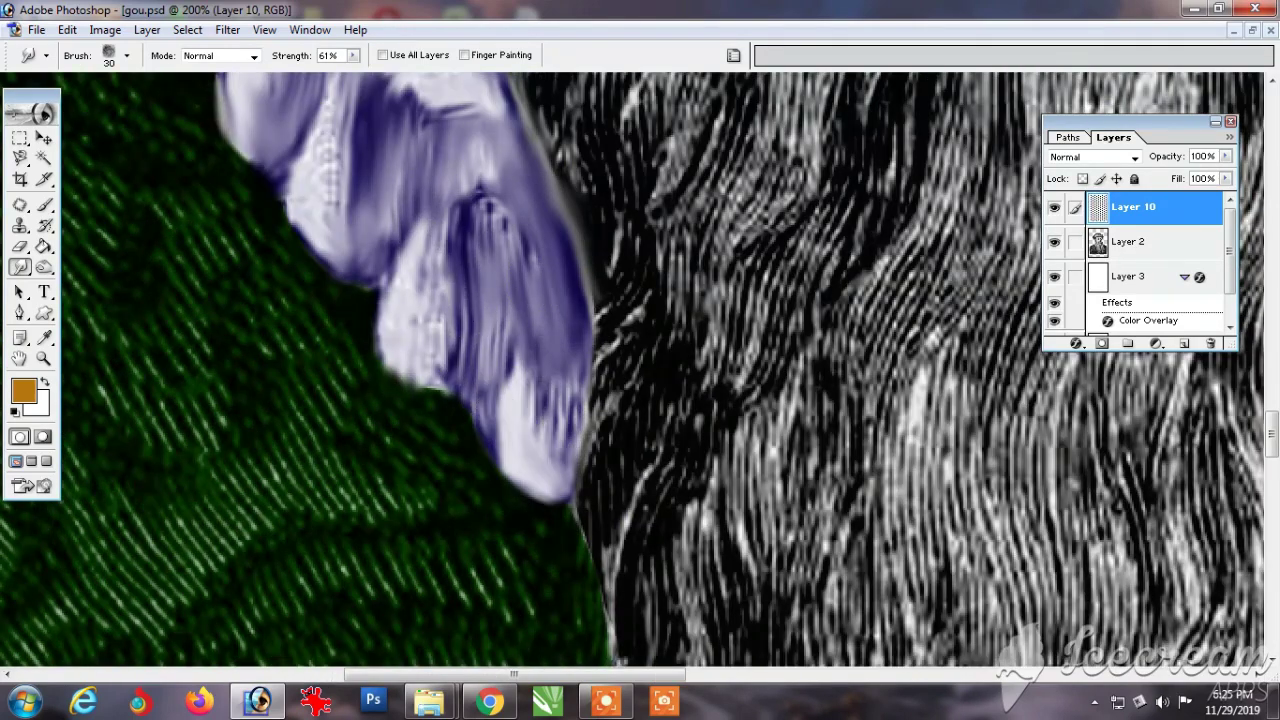
Step: Blend the remaining hatching on the white parts of the ruff's lowest folds
drag(490, 245, 465, 200)
mouse_move(300, 165)
mouse_down()
mouse_move(362, 320)
mouse_move(395, 270)
mouse_up()
mouse_move(322, 170)
mouse_down()
mouse_move(320, 365)
mouse_move(374, 315)
mouse_up()
mouse_move(341, 231)
mouse_down()
mouse_move(480, 305)
mouse_move(335, 90)
mouse_up()
drag(382, 310, 425, 148)
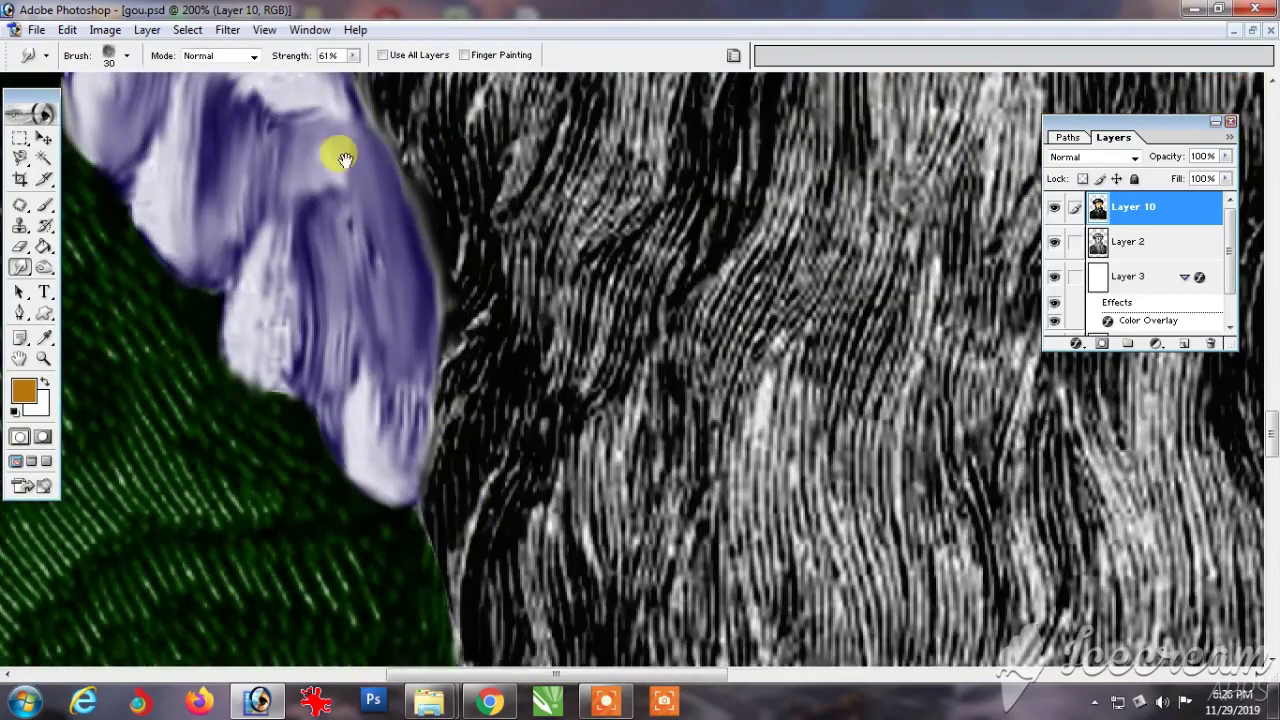
Step: Smudge the chin's lower edge down into the hatched beard hairs below the lips
drag(343, 160, 443, 180)
scroll(393, 392, down, 3)
scroll(623, 271, up, 1)
scroll(623, 271, up, 3)
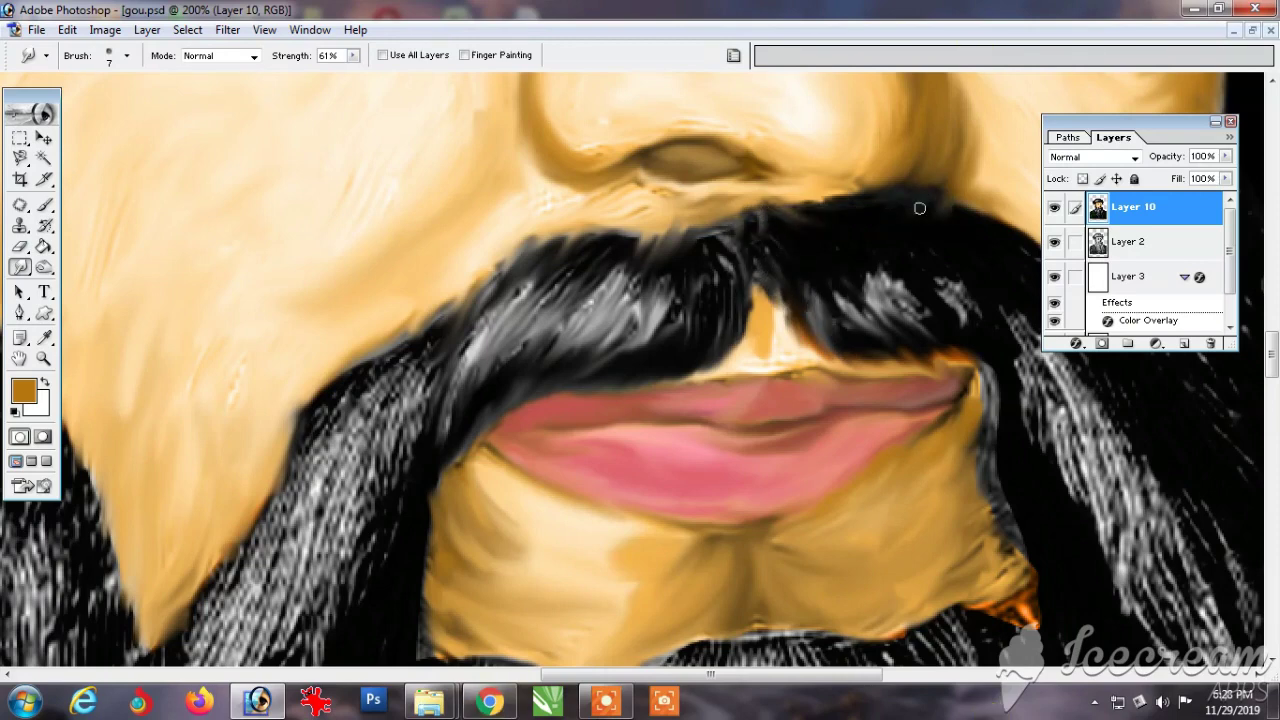
space+drag(952, 354, 870, 330)
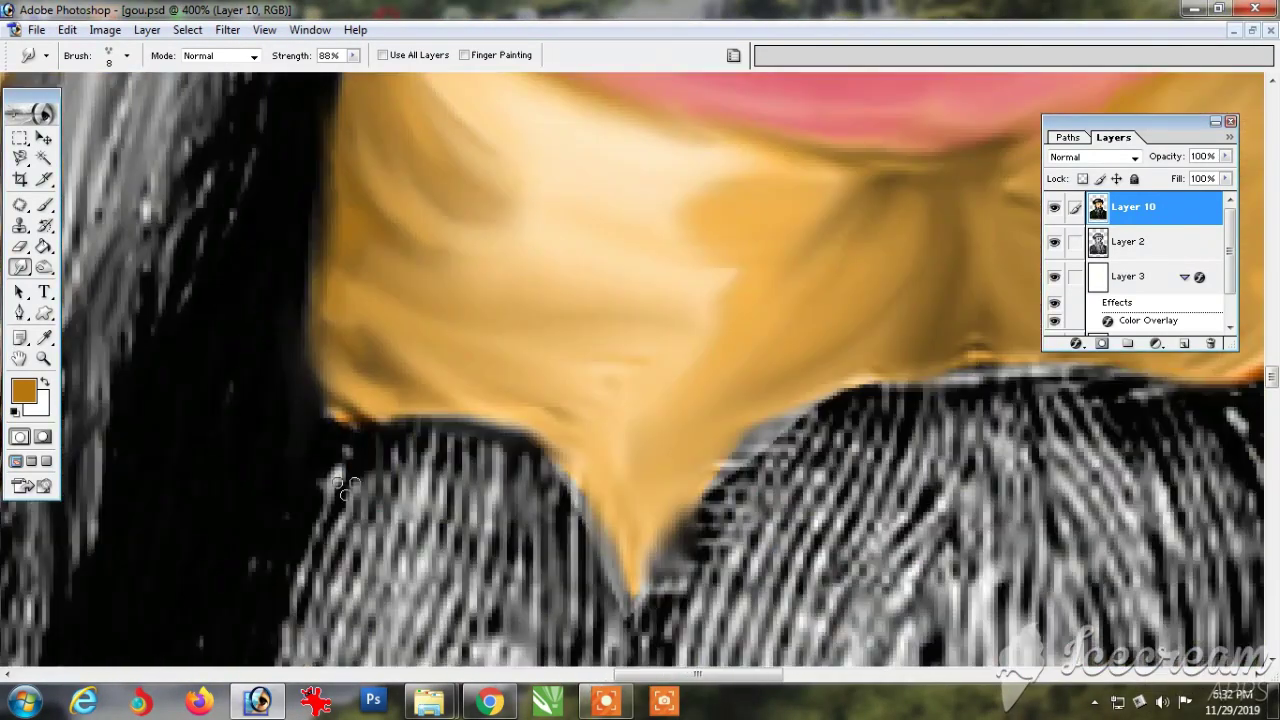
mouse_move(404, 412)
mouse_down()
mouse_move(413, 472)
mouse_move(450, 520)
mouse_up()
drag(545, 445, 590, 580)
drag(353, 56, 364, 58)
drag(528, 430, 510, 580)
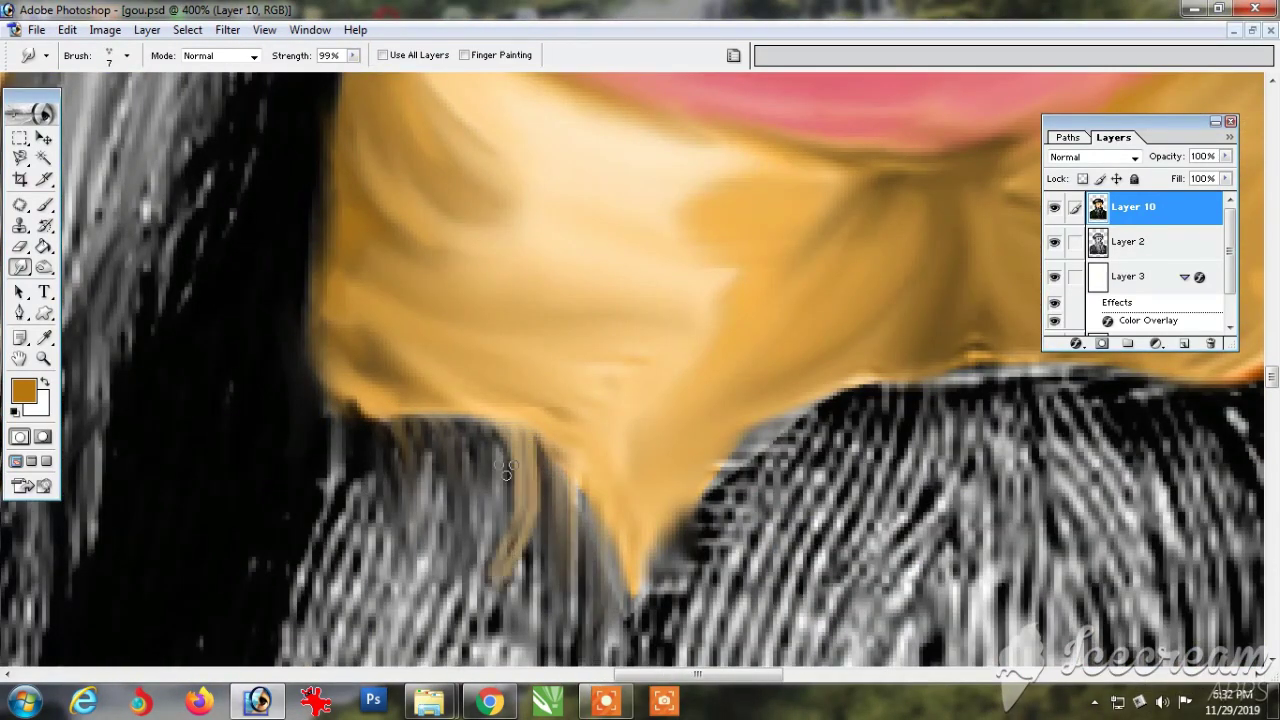
key(ctrl+z)
Step: Set the Smudge strength to 87% and blend the chin's edge with the hatched beard strands beneath it
drag(354, 57, 343, 60)
drag(480, 440, 472, 520)
space+drag(285, 660, 243, 415)
space+drag(288, 206, 331, 443)
space+drag(790, 440, 573, 324)
mouse_move(535, 318)
mouse_down()
mouse_move(580, 322)
mouse_move(466, 468)
mouse_up()
mouse_move(640, 378)
space+mouse_down()
mouse_move(651, 220)
mouse_move(510, 570)
space+mouse_up()
drag(562, 242, 506, 486)
drag(310, 306, 266, 602)
Step: Smudge the beard hairs on both sides of the chin's pointed tip to soften its outline
space+drag(265, 199, 451, 229)
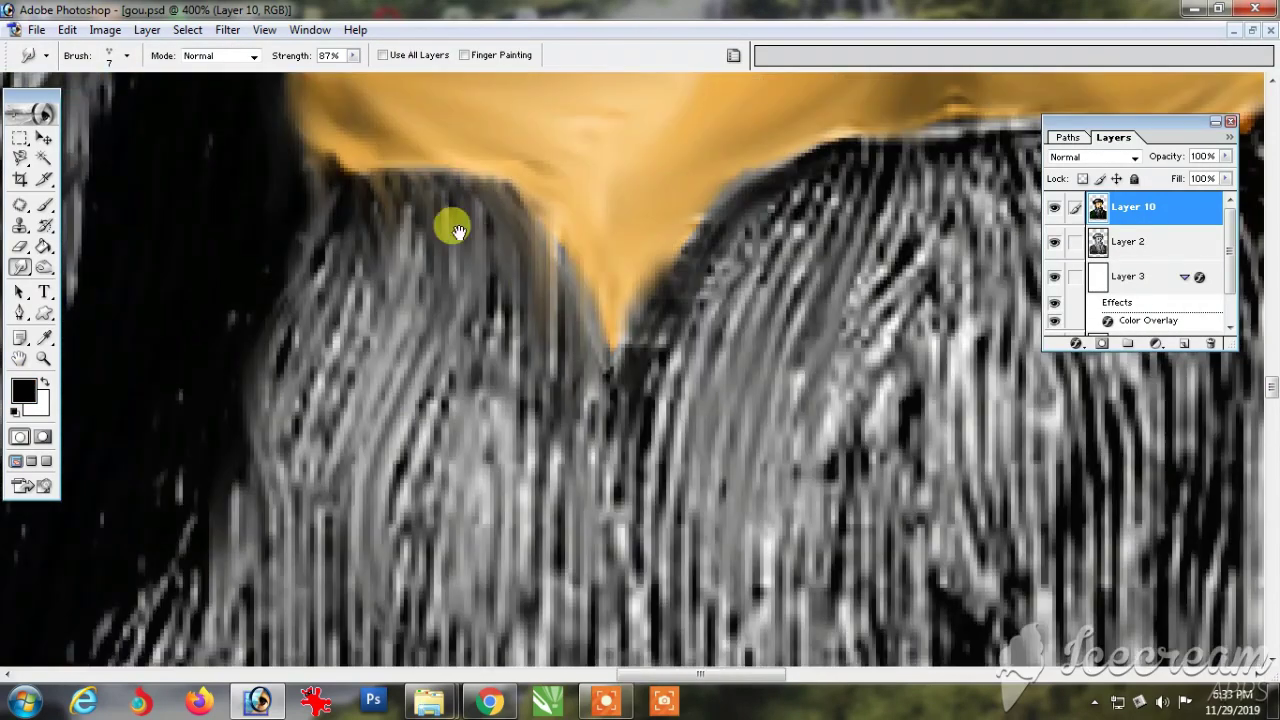
drag(428, 178, 508, 238)
drag(540, 276, 568, 392)
space+drag(804, 170, 575, 282)
drag(700, 232, 612, 364)
drag(590, 262, 618, 314)
Step: Smudge the orange fringe at the chin's outer corner into the dark beard strands below
space+drag(820, 308, 414, 425)
drag(772, 306, 785, 378)
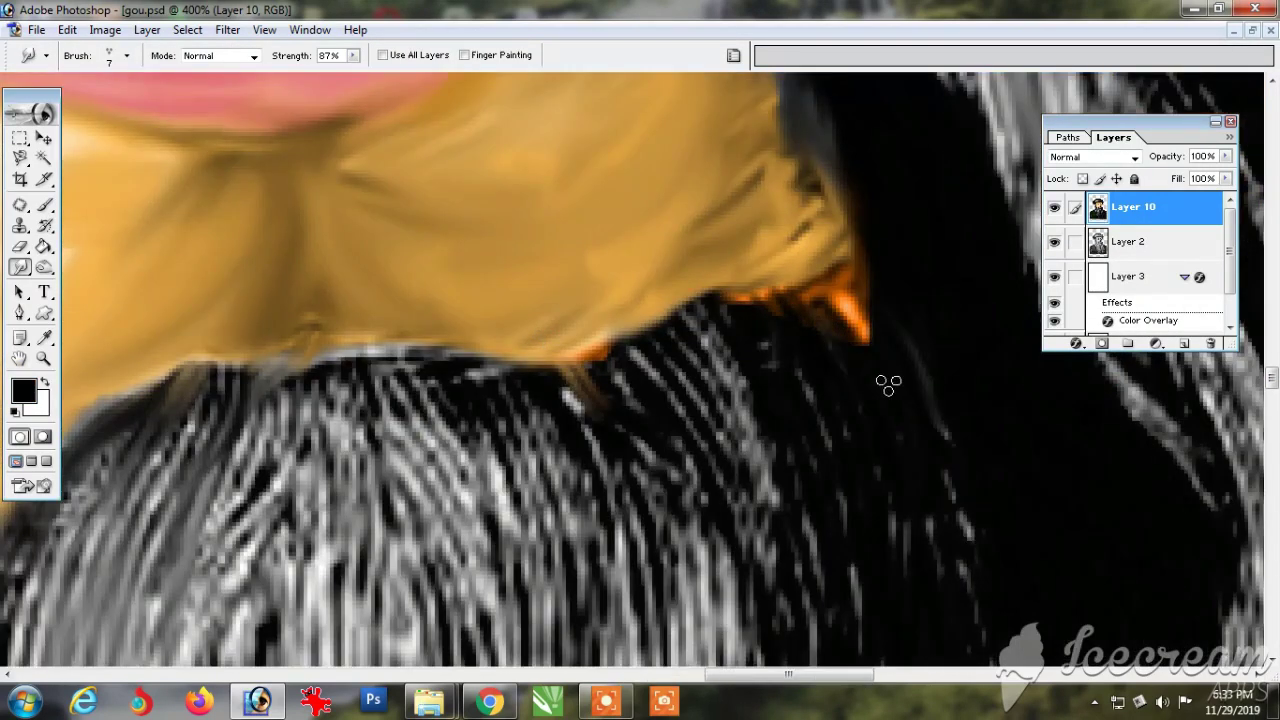
drag(832, 245, 864, 340)
mouse_move(851, 328)
space+mouse_down()
mouse_move(820, 469)
mouse_move(828, 515)
space+mouse_up()
drag(680, 444, 692, 488)
drag(664, 452, 690, 570)
Step: Smudge the drooping moustache's strands and its hairy edge against the cheek's lower corner
space+drag(880, 285, 536, 465)
drag(532, 302, 560, 460)
drag(560, 265, 612, 480)
space+drag(540, 200, 434, 496)
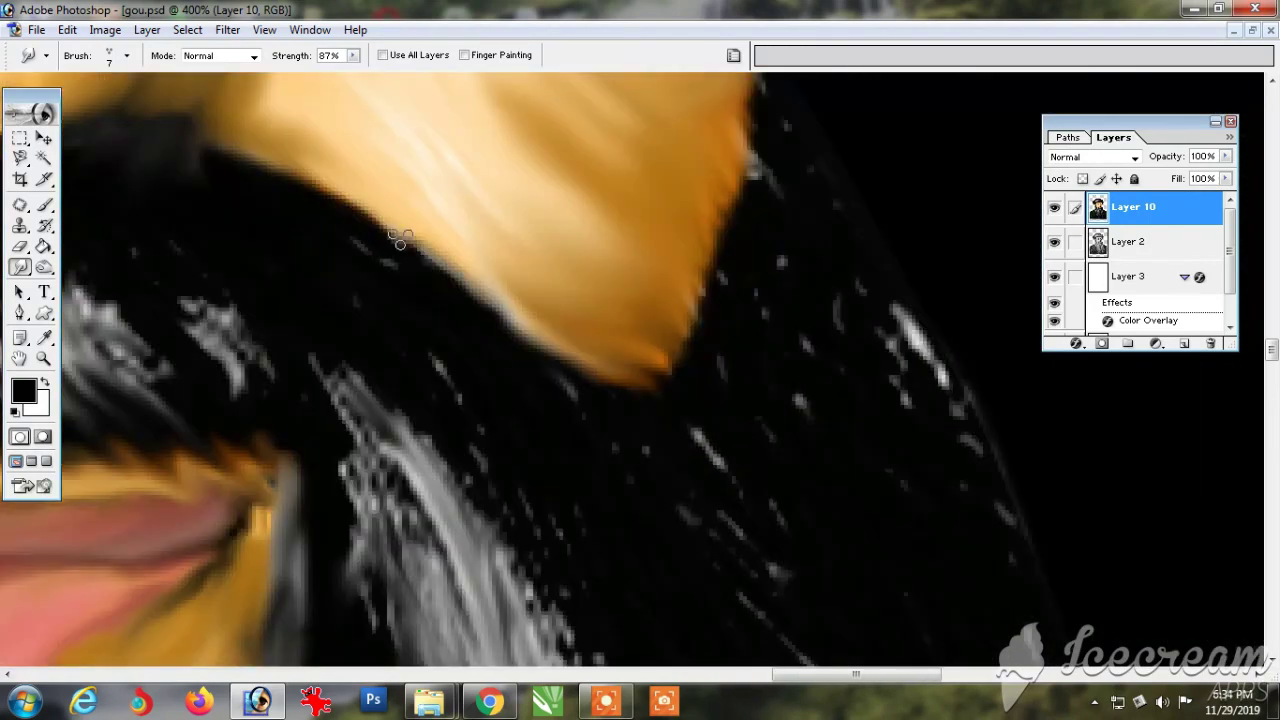
space+drag(543, 358, 943, 503)
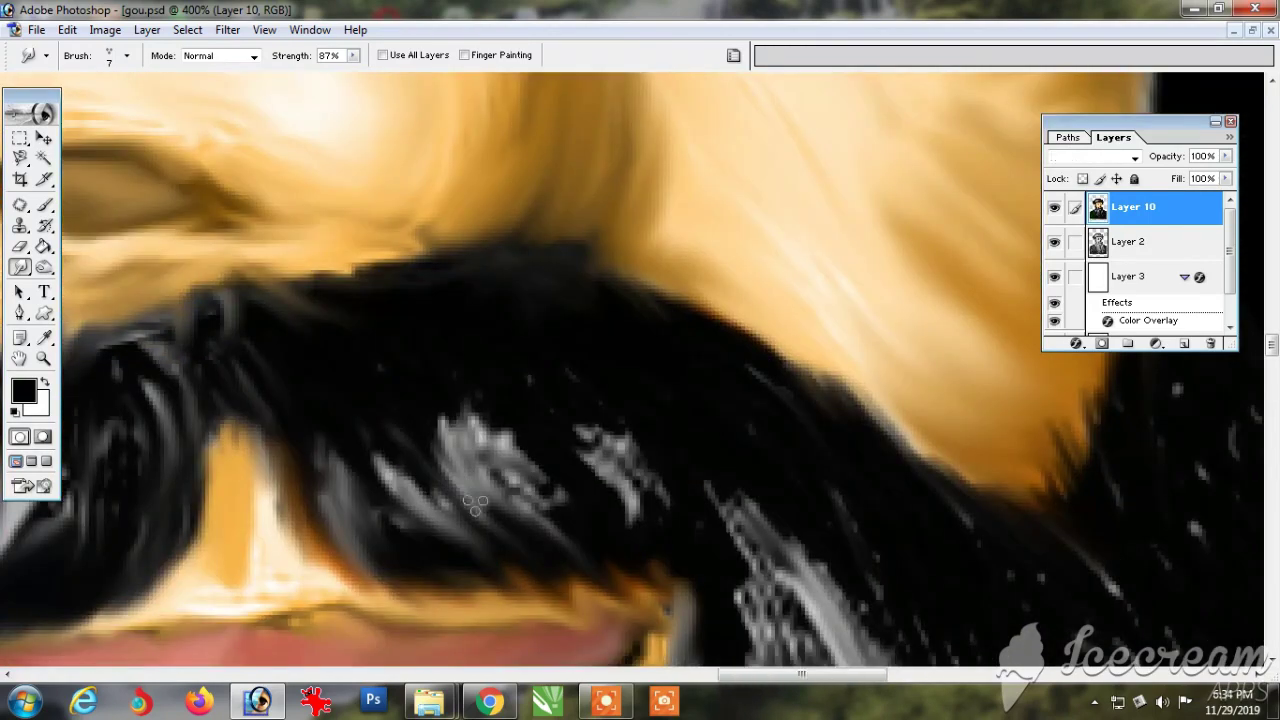
Step: Smudge the beard's hatching beside the purple ruff and below the cheek into smooth gray strands
key(ctrl+minus)
key(ctrl+minus)
key(ctrl+minus)
key(ctrl+minus)
space+drag(420, 357, 480, 174)
space+drag(545, 140, 552, 640)
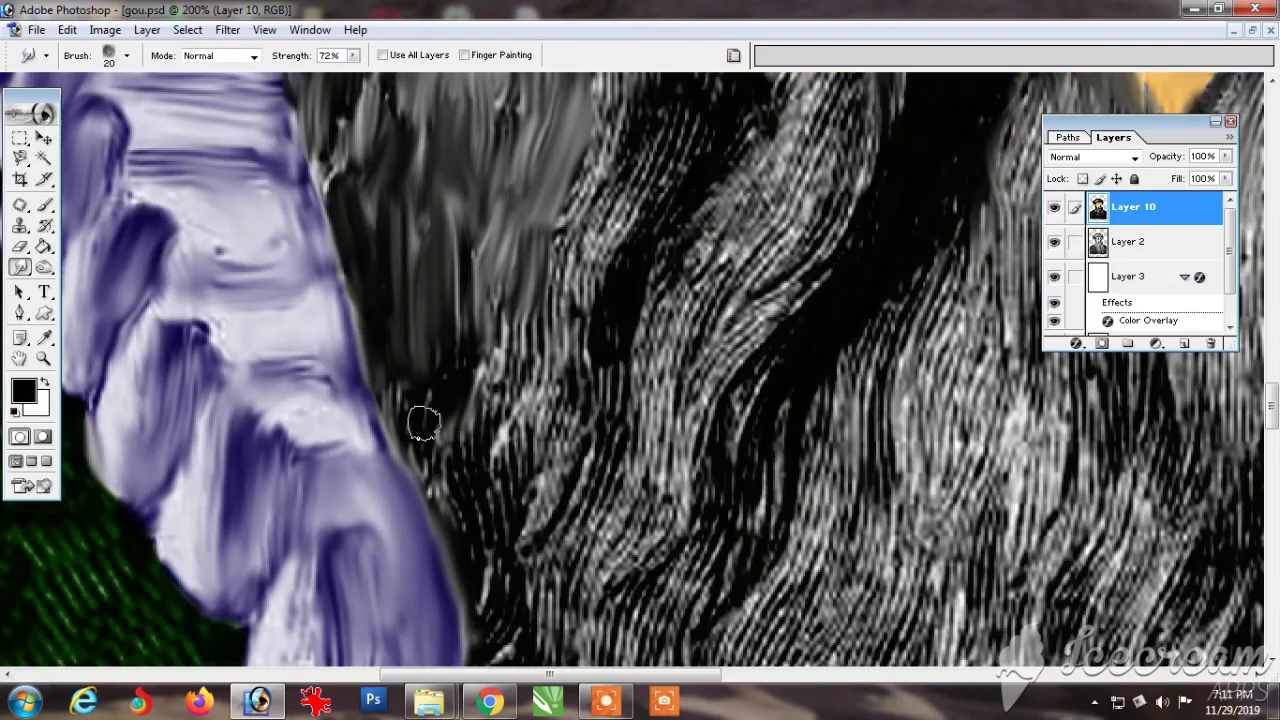
drag(423, 423, 491, 437)
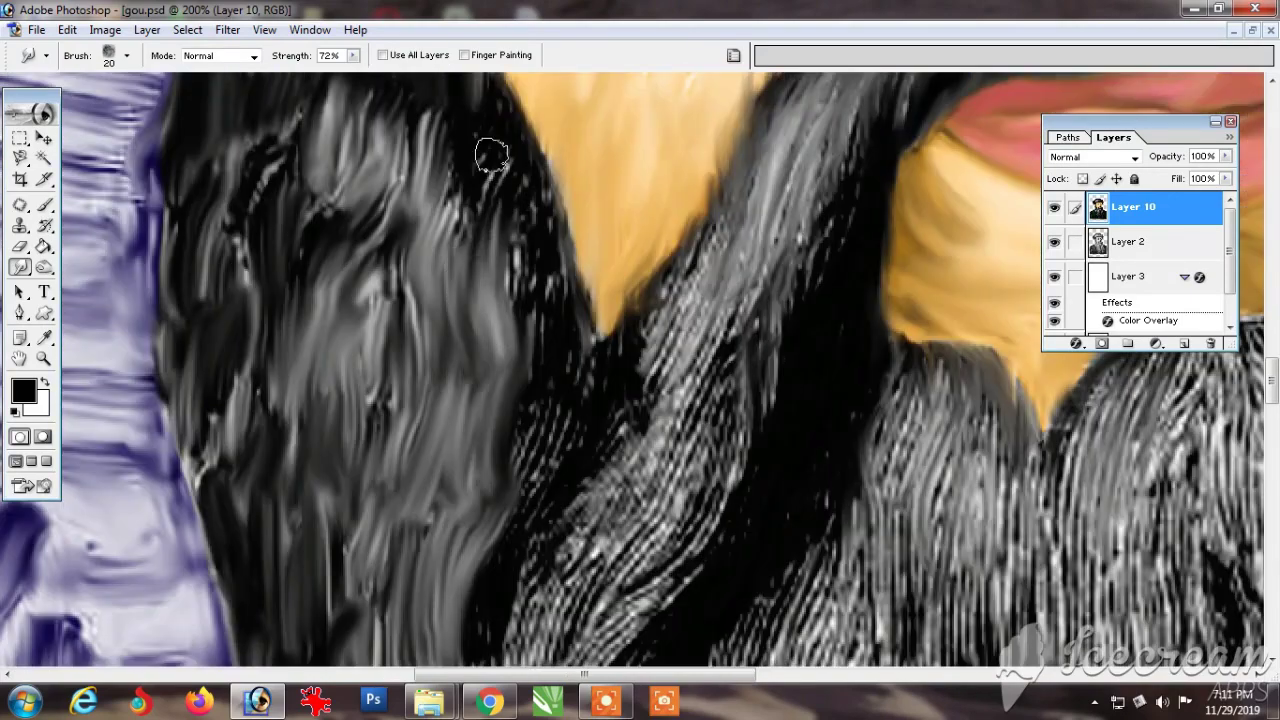
drag(491, 155, 405, 140)
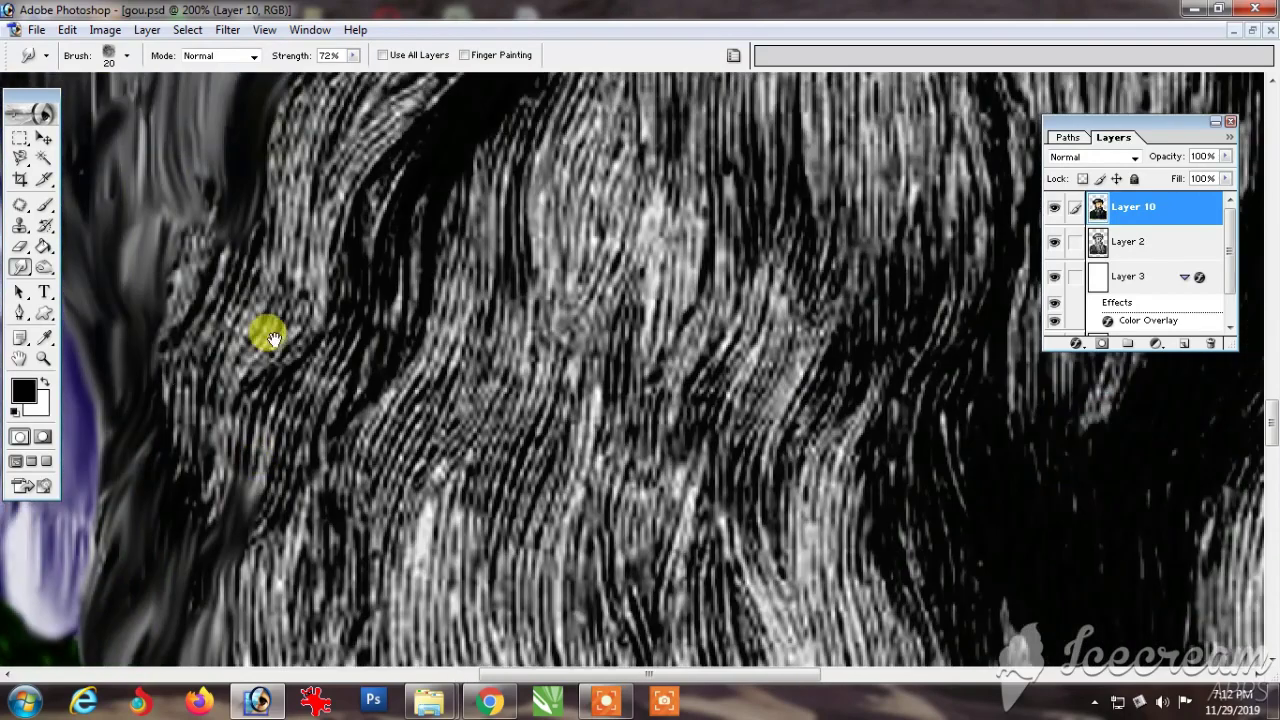
drag(262, 333, 203, 453)
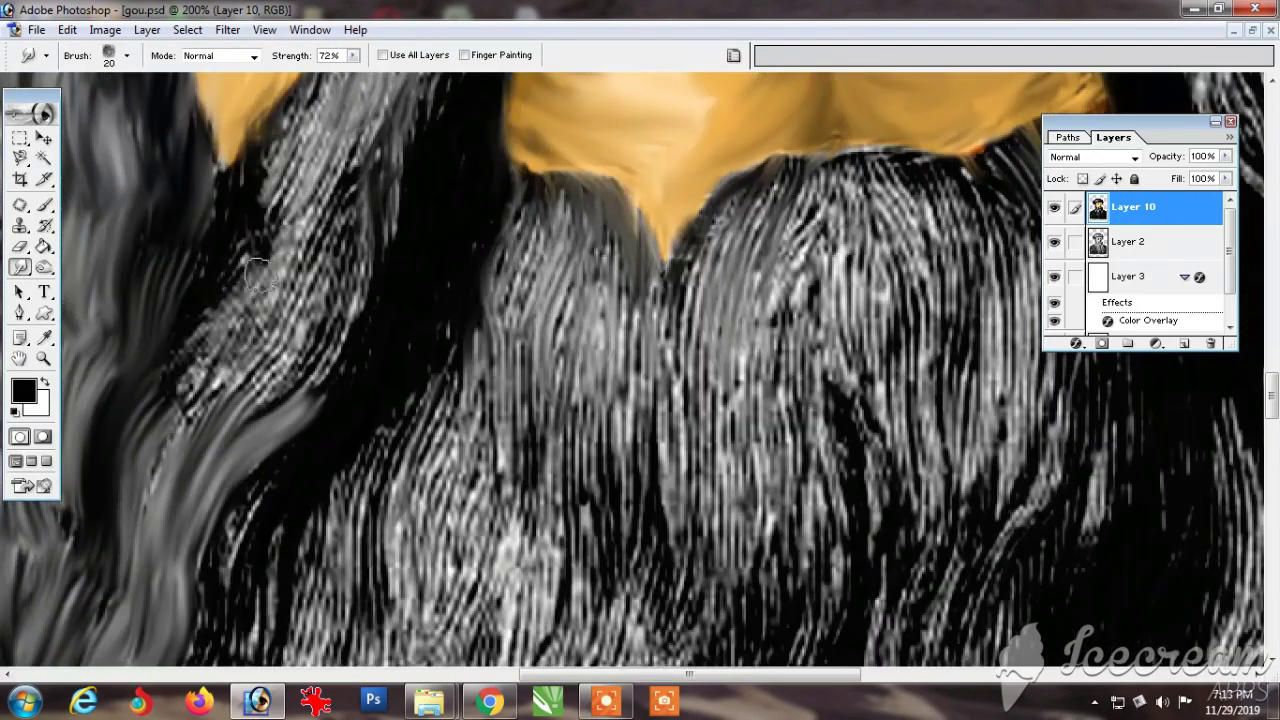
drag(210, 450, 286, 400)
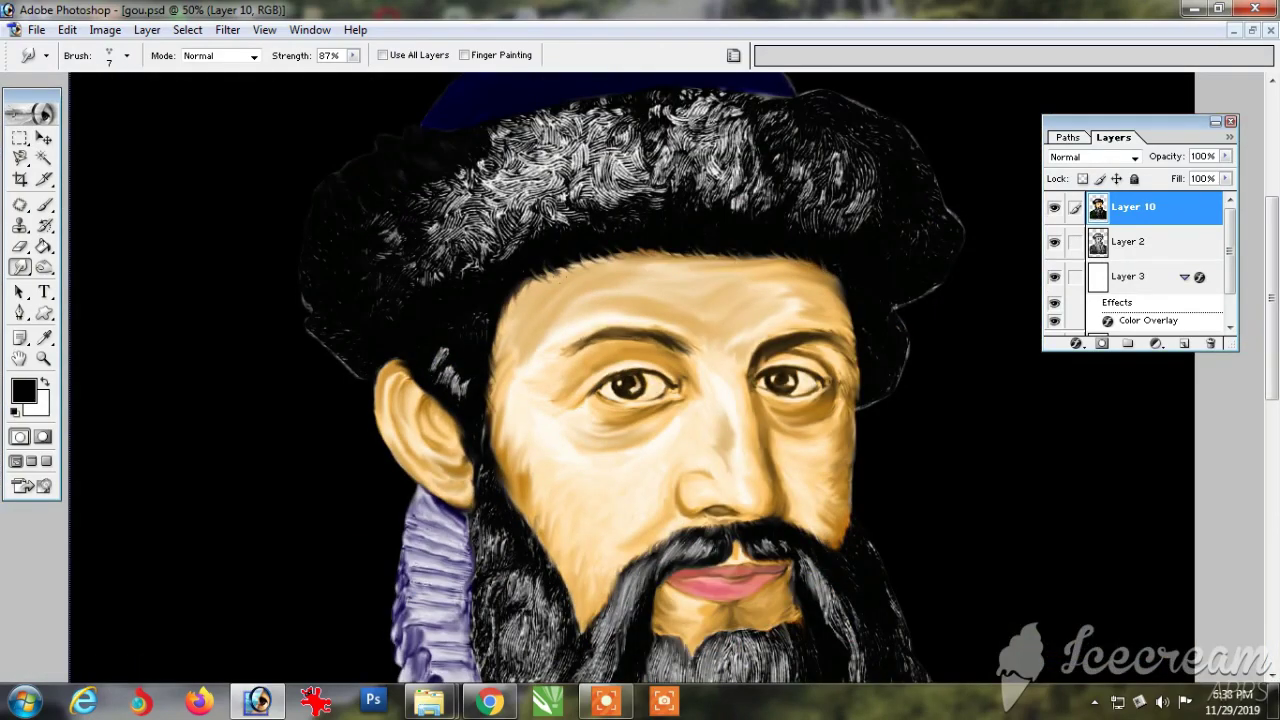
Step: Load the Natural Brushes 2 set and choose a 70 px textured brush for the Smudge tool
scroll(632, 378, up, 1)
scroll(523, 306, down, 6)
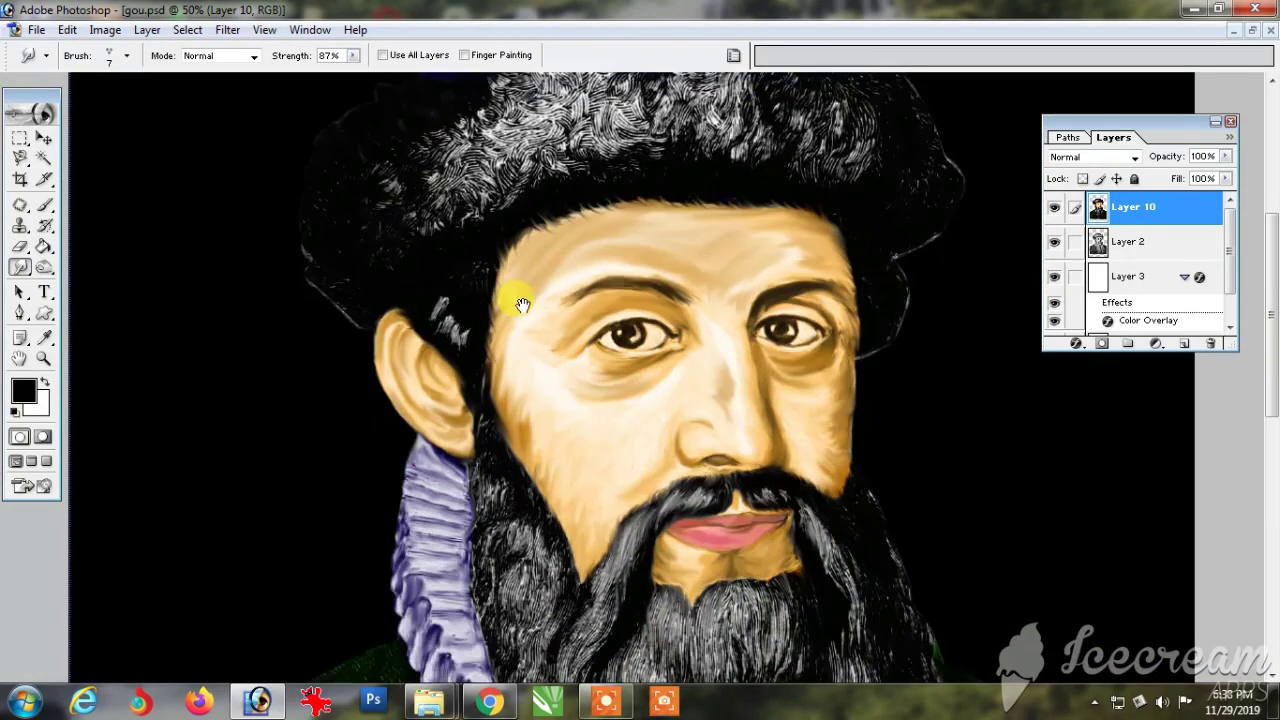
key(ctrl+minus)
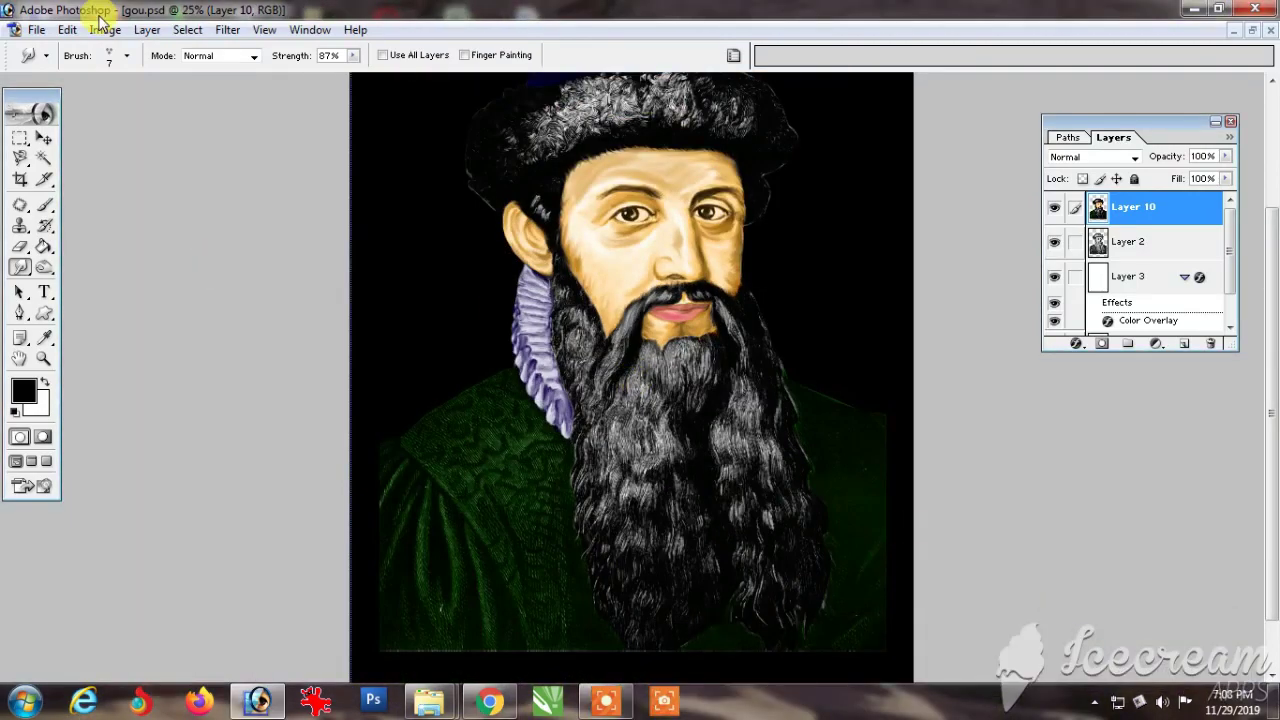
click(110, 55)
click(733, 87)
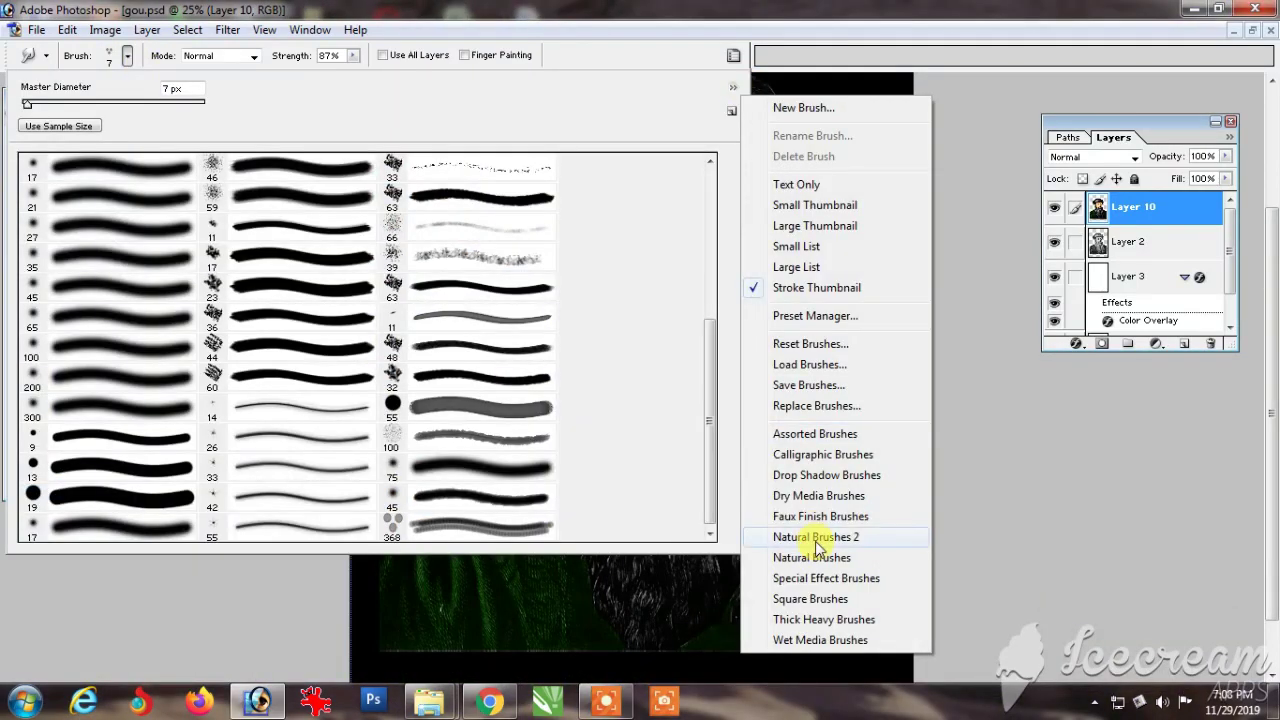
click(814, 537)
double_click(484, 247)
Step: Reduce the smudge brush to 20 px and smooth the wavy hatched beard lock nearer the plain coat side
key(ctrl+plus)
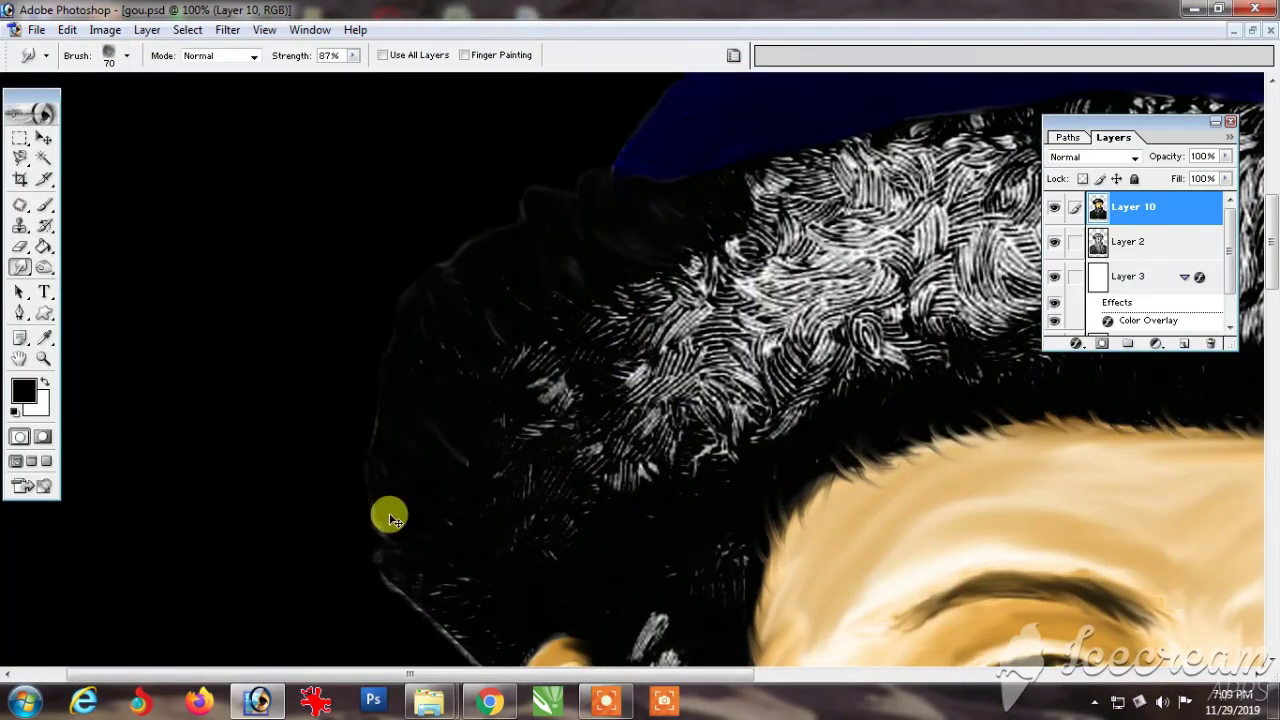
key(ctrl+plus)
key(bracketleft)
key(bracketleft)
key(bracketleft)
key(bracketleft)
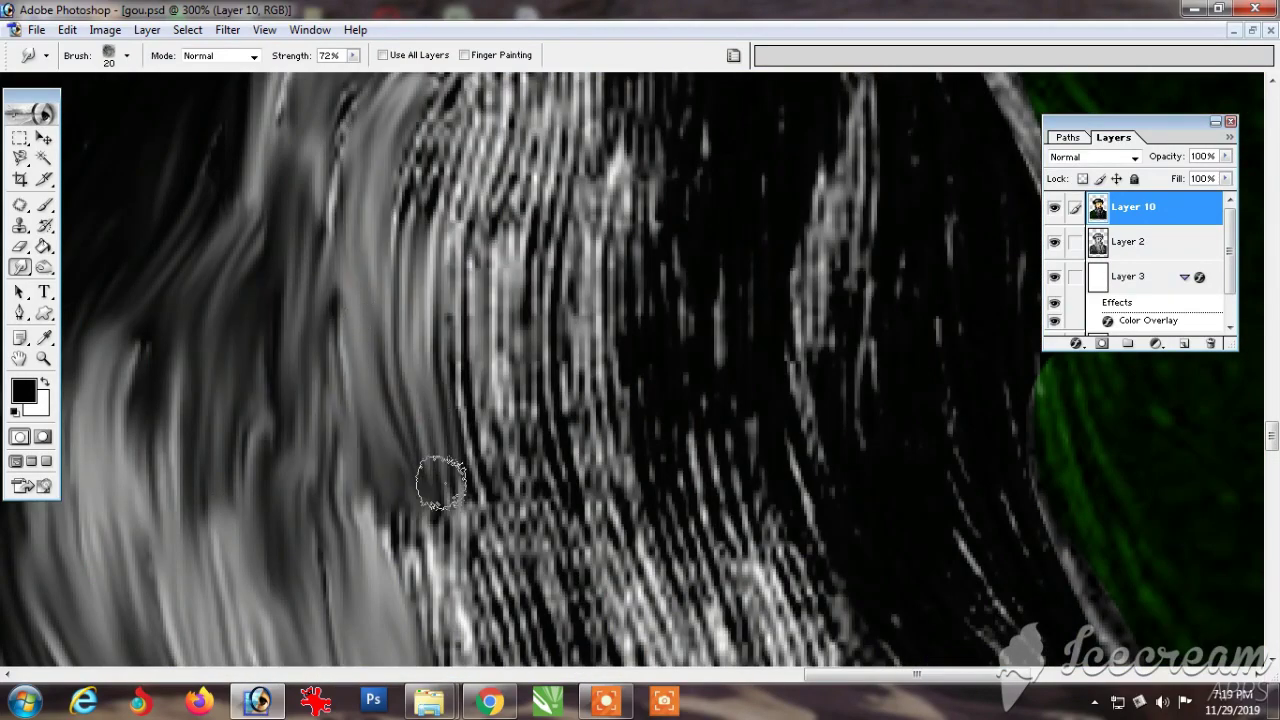
mouse_move(441, 483)
mouse_down()
mouse_move(369, 280)
mouse_move(306, 280)
mouse_move(371, 466)
mouse_move(252, 365)
mouse_move(251, 251)
mouse_move(197, 234)
mouse_move(354, 414)
mouse_move(239, 261)
mouse_move(238, 172)
mouse_move(194, 444)
mouse_move(159, 174)
mouse_up()
scroll(200, 300, down, 4)
scroll(230, 388, left, 2)
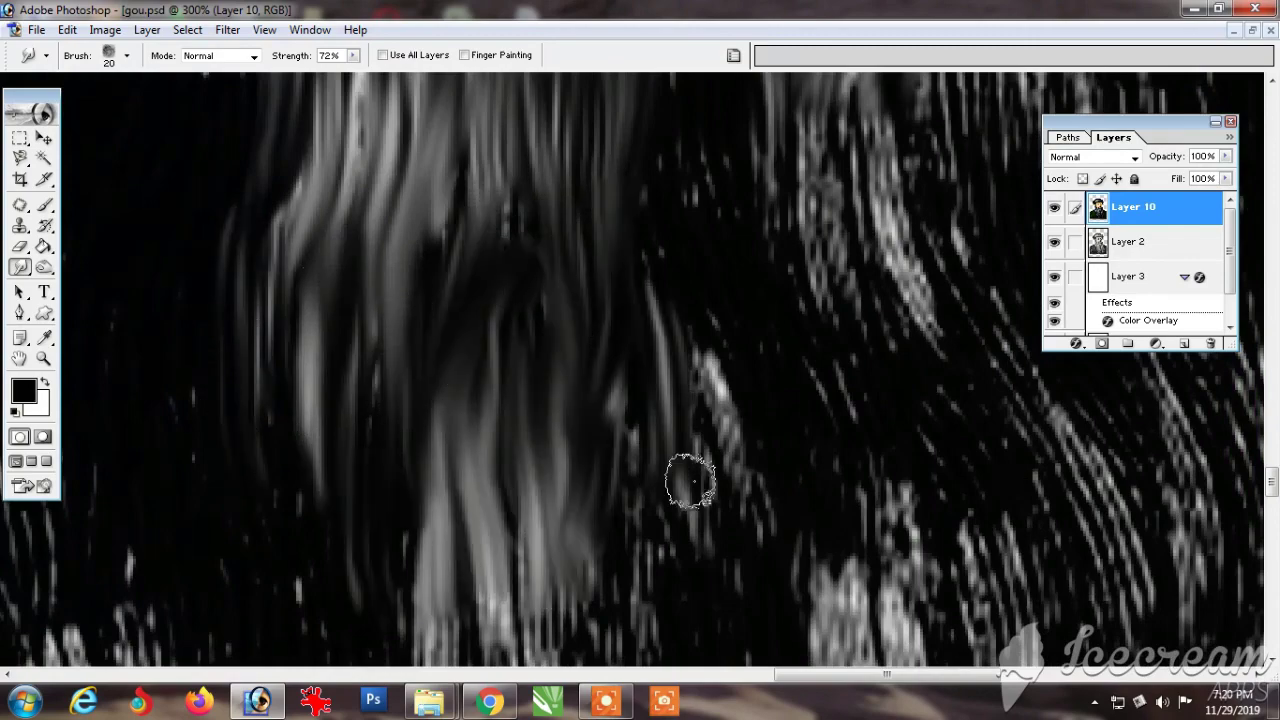
Step: Smudge the lower strands of that beard lock and the beard's outer edge from the green coat up to the cheek
mouse_move(694, 481)
mouse_down()
mouse_move(543, 416)
mouse_move(578, 566)
mouse_move(366, 488)
mouse_move(170, 152)
mouse_move(354, 437)
mouse_move(517, 454)
mouse_move(423, 320)
mouse_move(367, 336)
mouse_move(257, 291)
mouse_move(160, 326)
mouse_move(171, 174)
mouse_move(289, 510)
mouse_move(263, 451)
mouse_move(311, 197)
mouse_move(363, 446)
mouse_move(327, 332)
mouse_move(350, 366)
mouse_up()
drag(350, 418, 330, 278)
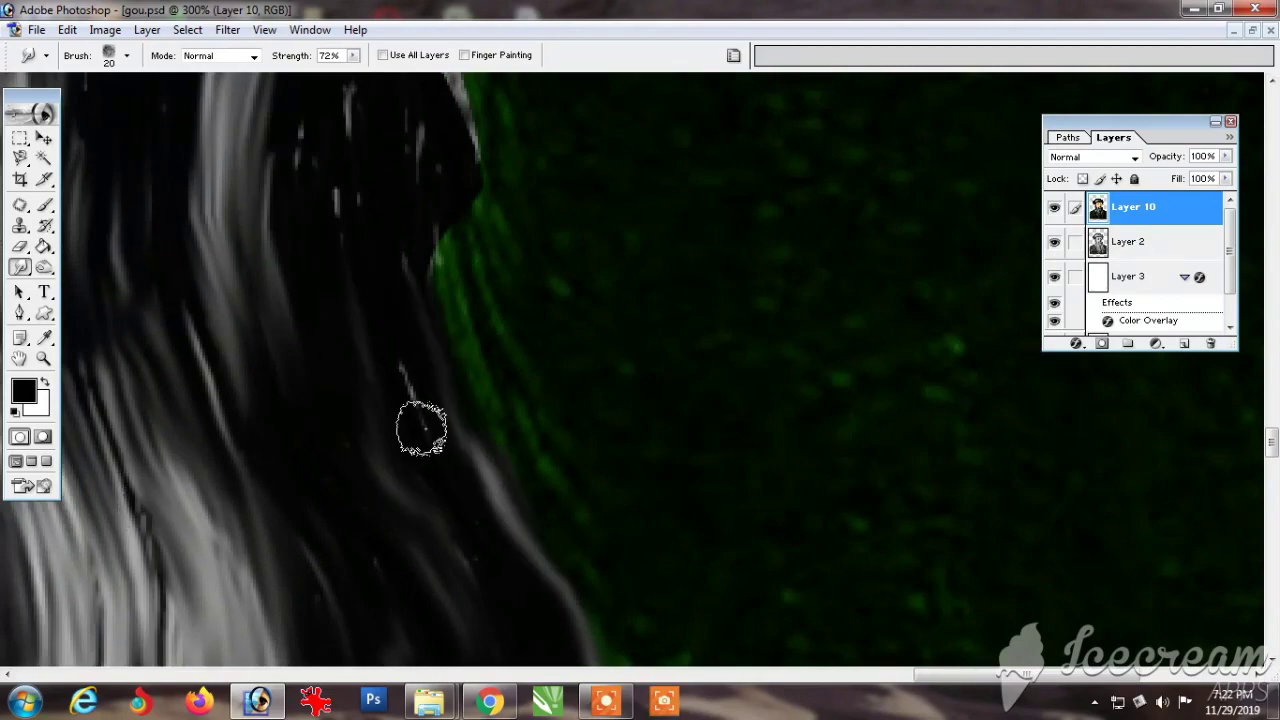
mouse_move(421, 428)
mouse_down()
mouse_move(323, 197)
mouse_move(388, 356)
mouse_up()
mouse_move(391, 600)
mouse_down()
mouse_move(309, 229)
mouse_move(174, 566)
mouse_move(317, 323)
mouse_move(363, 162)
mouse_move(643, 489)
mouse_move(251, 303)
mouse_move(669, 632)
mouse_up()
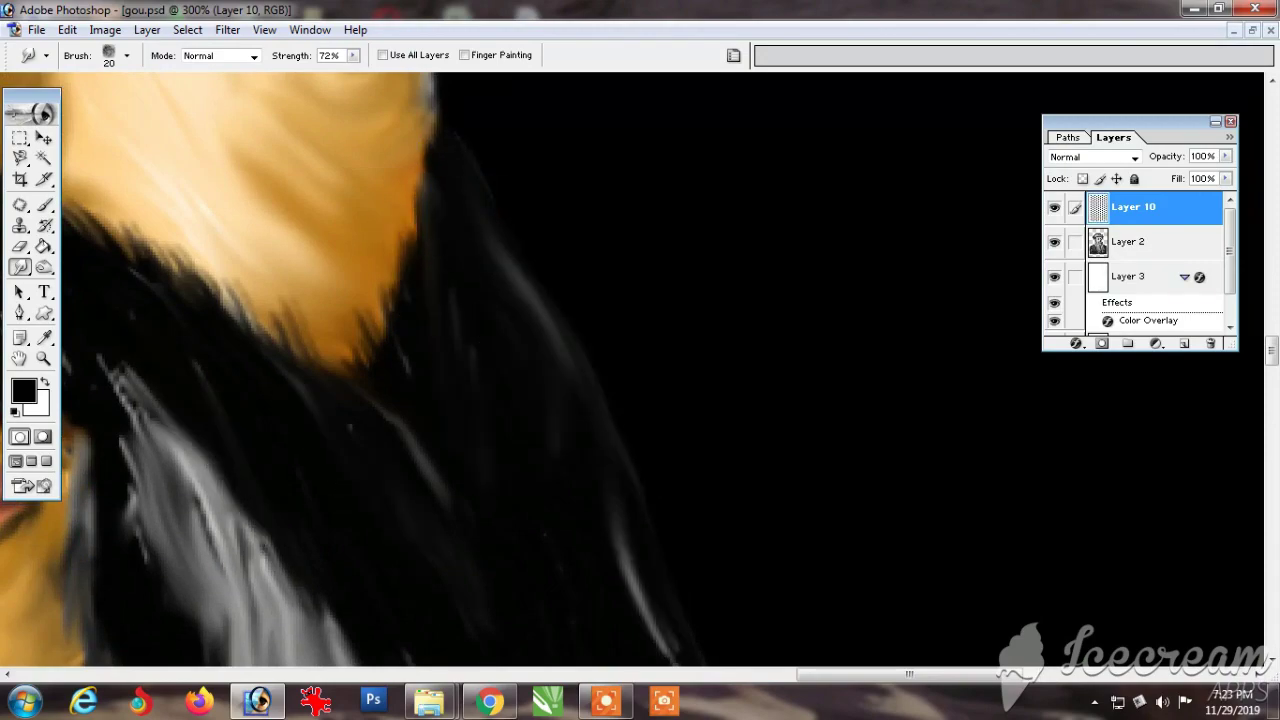
mouse_move(150, 577)
mouse_down()
mouse_move(440, 417)
mouse_move(663, 389)
mouse_move(420, 471)
mouse_up()
Step: Smudge the unsmoothed locks in the beard's lower half on the ruff side, down along the green coat
key(ctrl+minus)
key(ctrl+minus)
key(ctrl+minus)
key(ctrl+minus)
key(ctrl+minus)
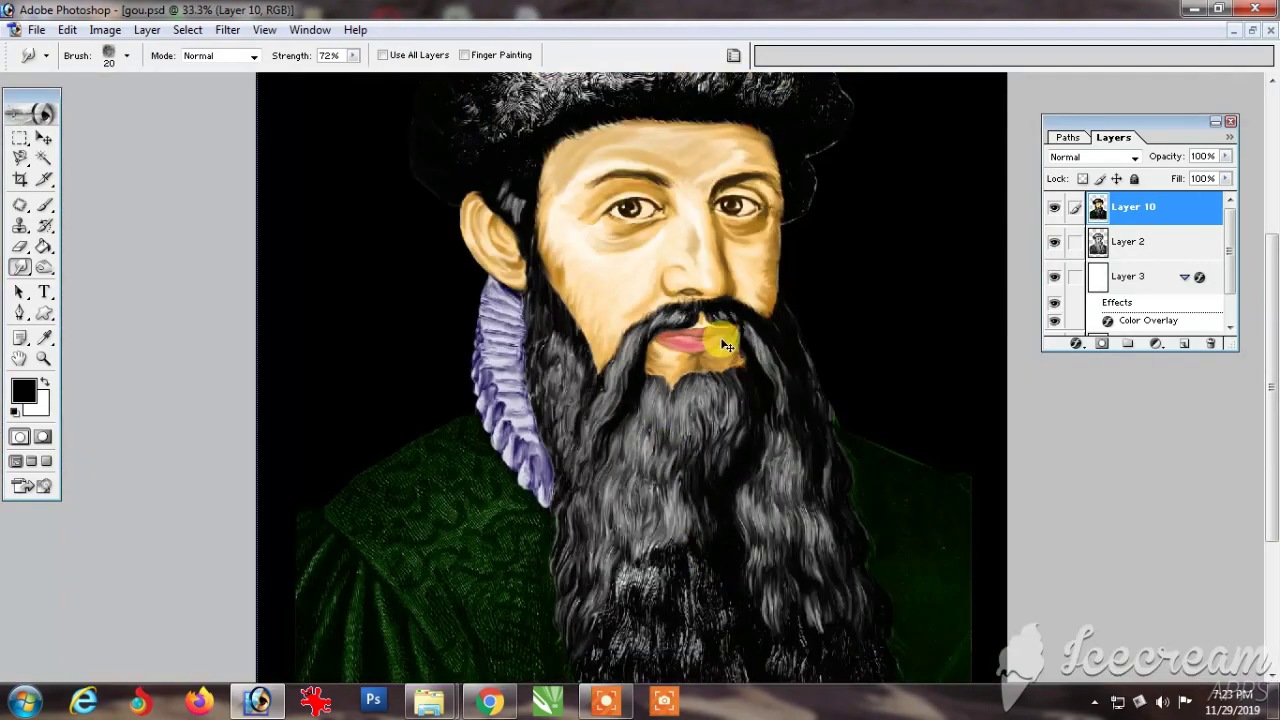
scroll(727, 345, up, 3)
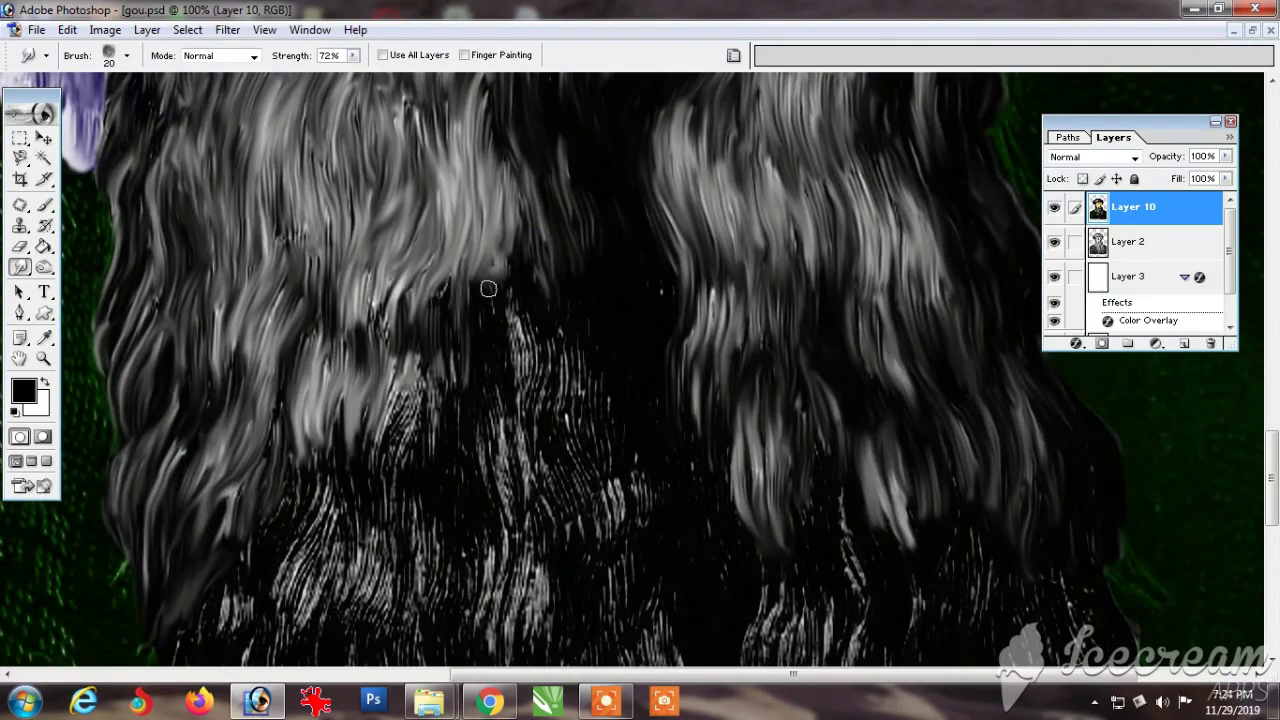
drag(491, 385, 411, 470)
scroll(517, 560, up, 2)
mouse_move(300, 300)
mouse_down()
mouse_move(186, 237)
mouse_move(434, 93)
mouse_up()
mouse_move(430, 300)
mouse_down()
mouse_move(297, 200)
mouse_move(257, 566)
mouse_move(157, 537)
mouse_up()
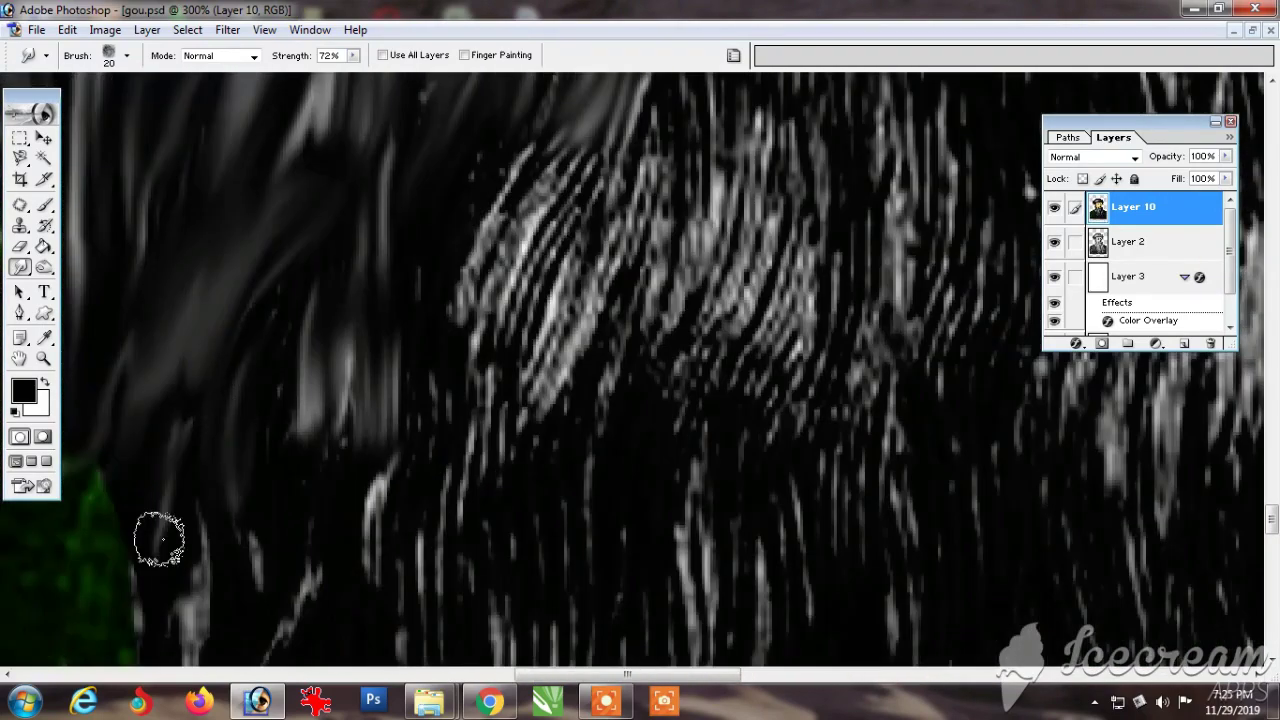
Step: Smudge the bright hatched lock in the lower beard into soft curved gray strands
mouse_move(307, 660)
mouse_down()
mouse_move(533, 587)
mouse_move(535, 340)
mouse_up()
drag(640, 429, 660, 150)
drag(755, 110, 460, 490)
drag(466, 406, 631, 226)
drag(640, 240, 650, 420)
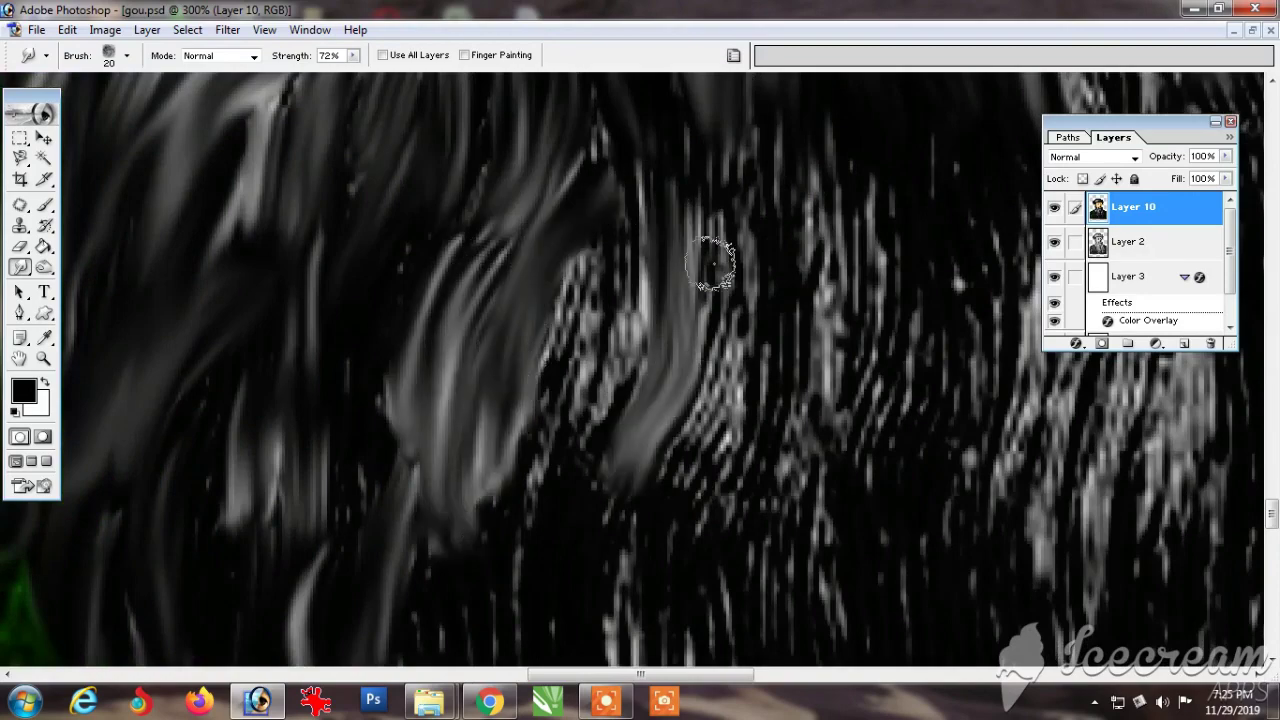
drag(711, 263, 695, 490)
drag(795, 431, 595, 576)
Step: Smudge the thin dark strands hanging below the bright locks of the lower beard
scroll(595, 575, right, 5)
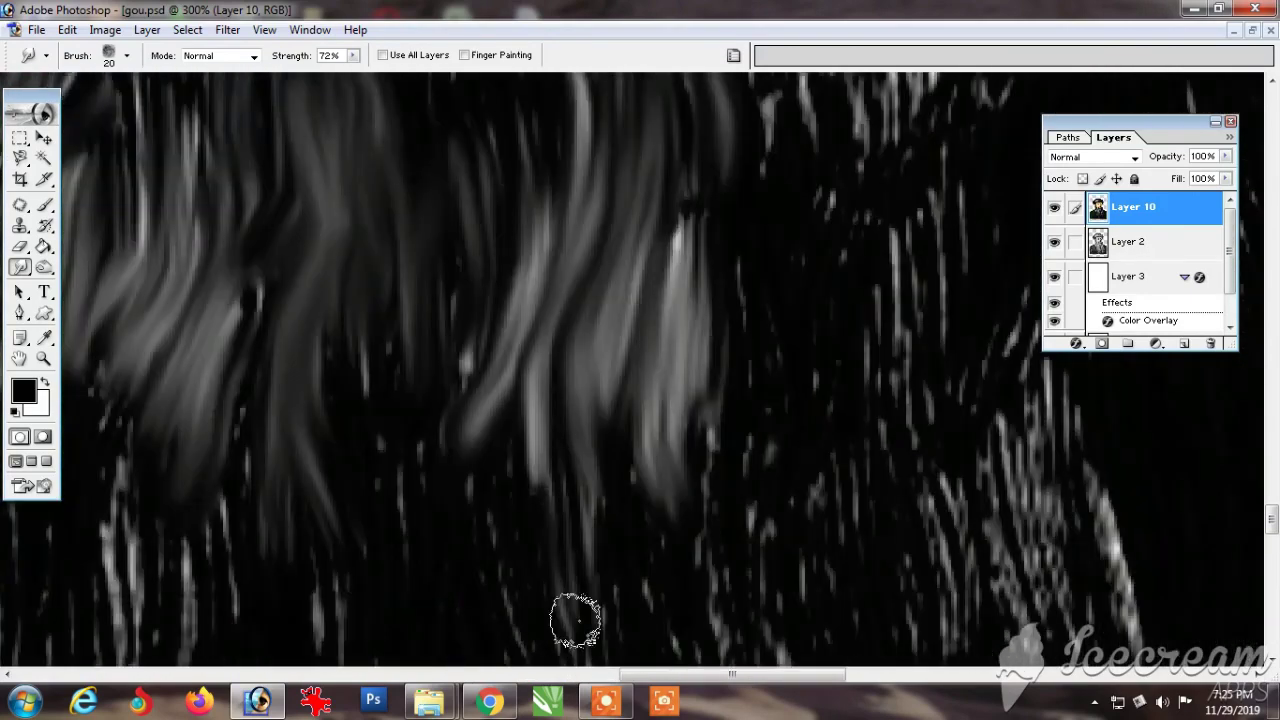
mouse_move(131, 626)
mouse_down()
mouse_move(311, 566)
mouse_move(337, 126)
mouse_up()
drag(345, 640, 335, 540)
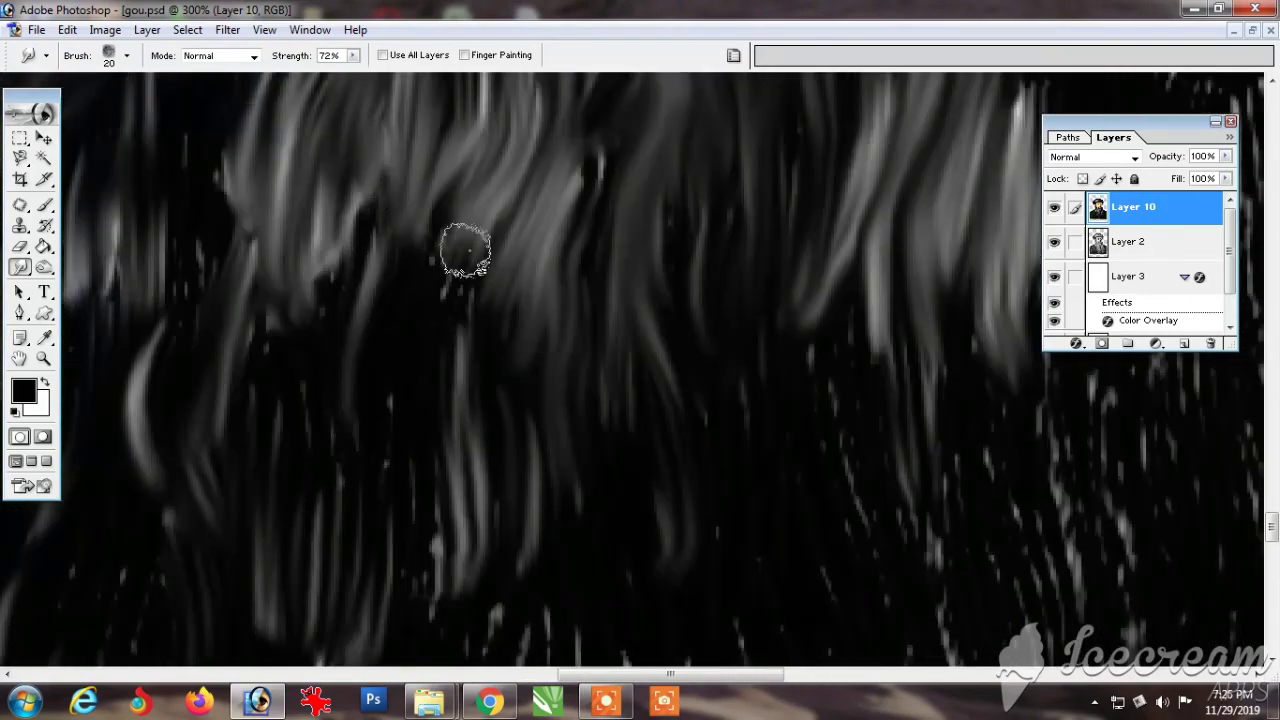
drag(583, 420, 645, 581)
scroll(506, 409, right, 6)
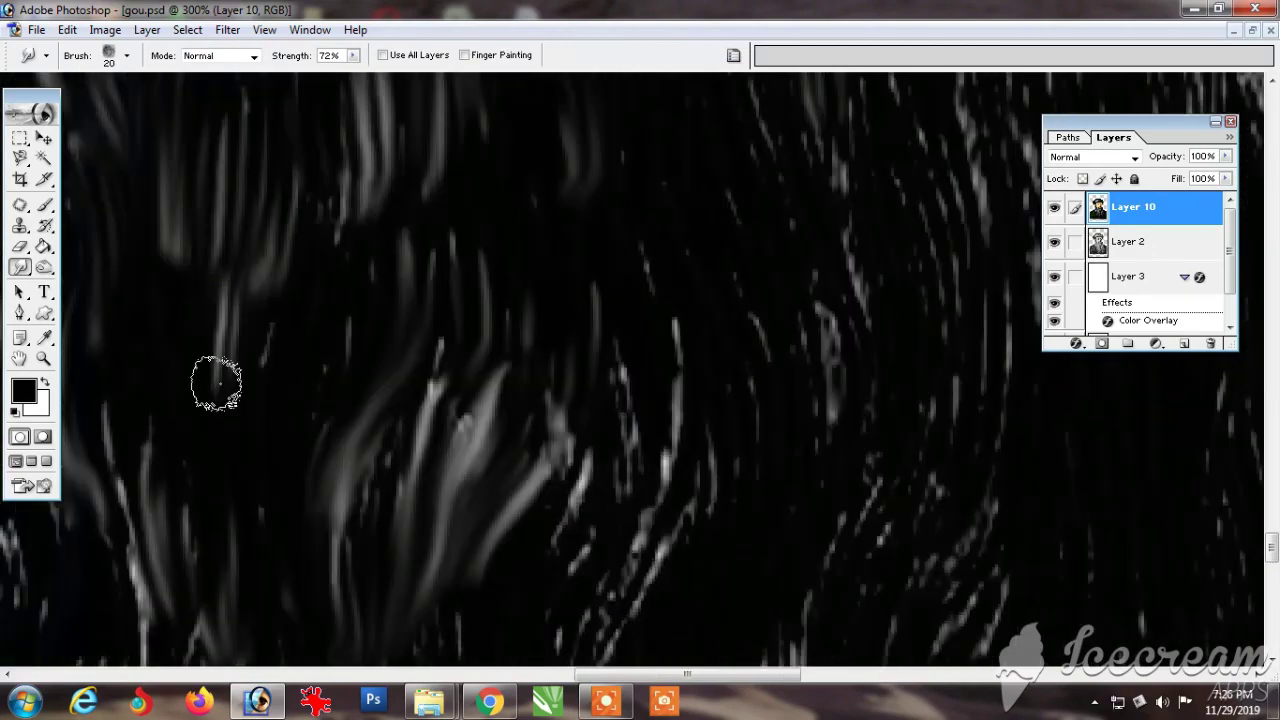
scroll(714, 143, right, 6)
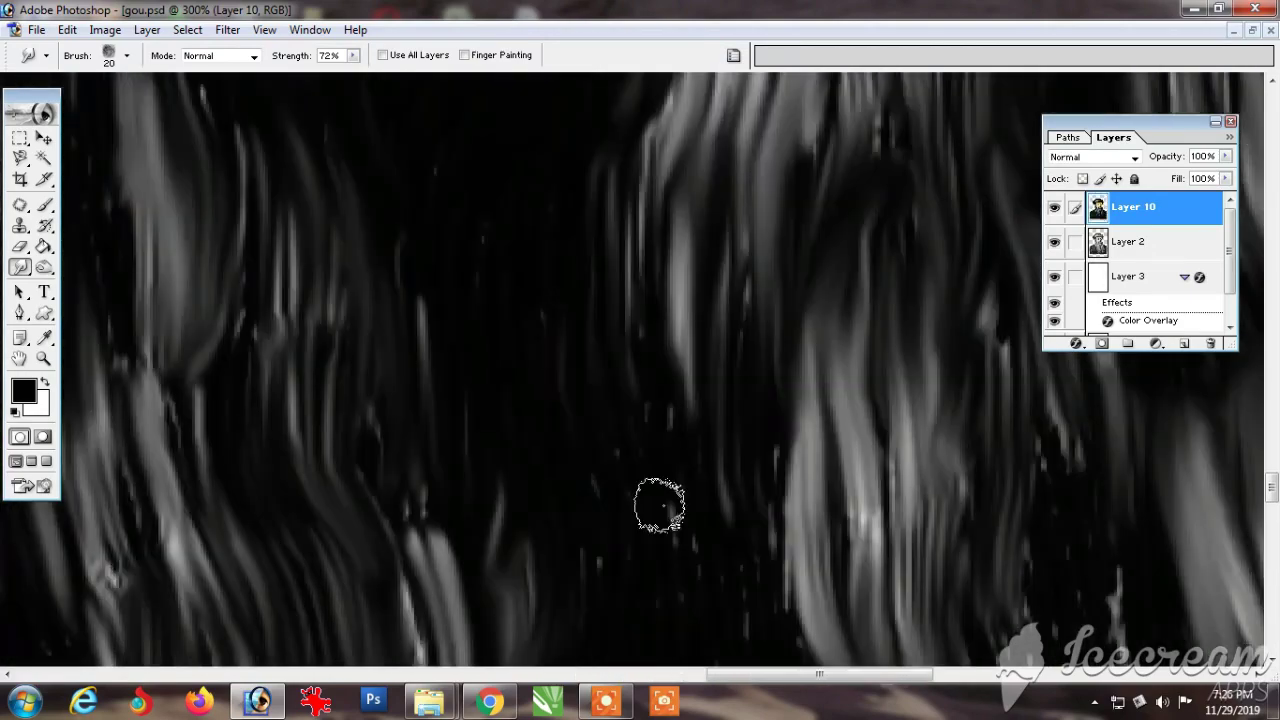
Step: Smudge the beard's lower tip on the ruff side down across the gray border line
scroll(429, 623, left, 6)
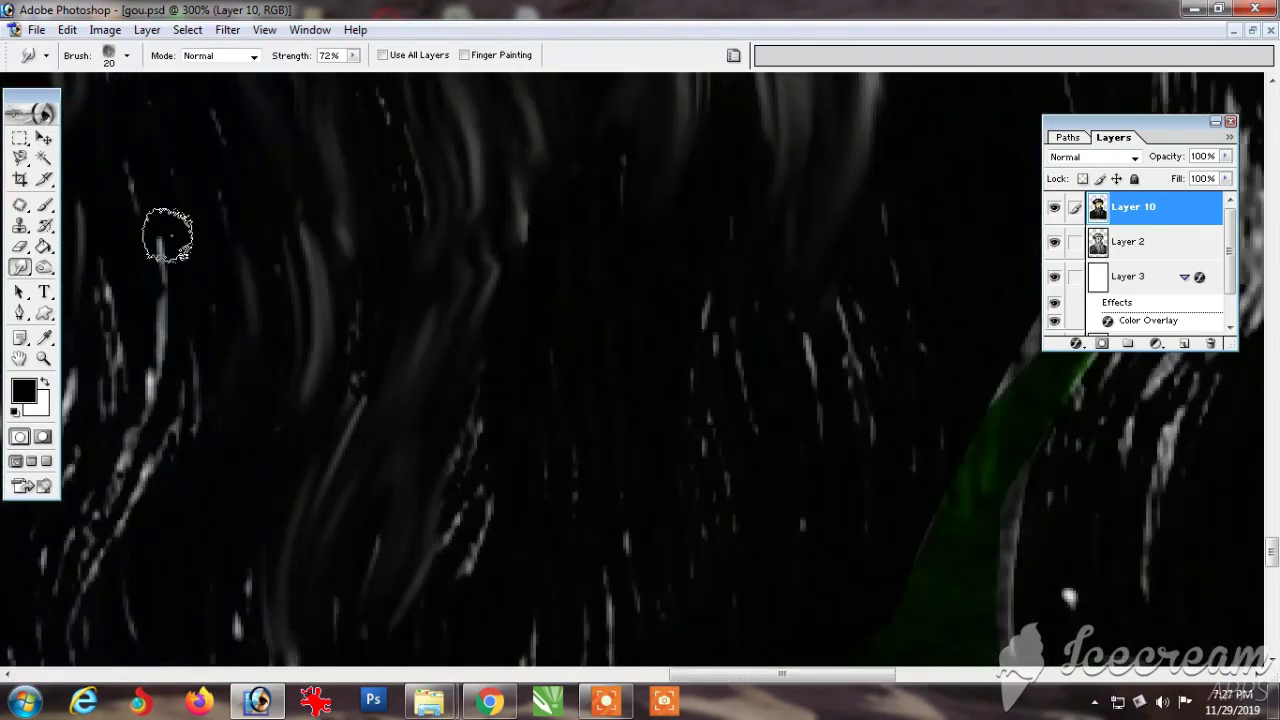
scroll(545, 177, left, 6)
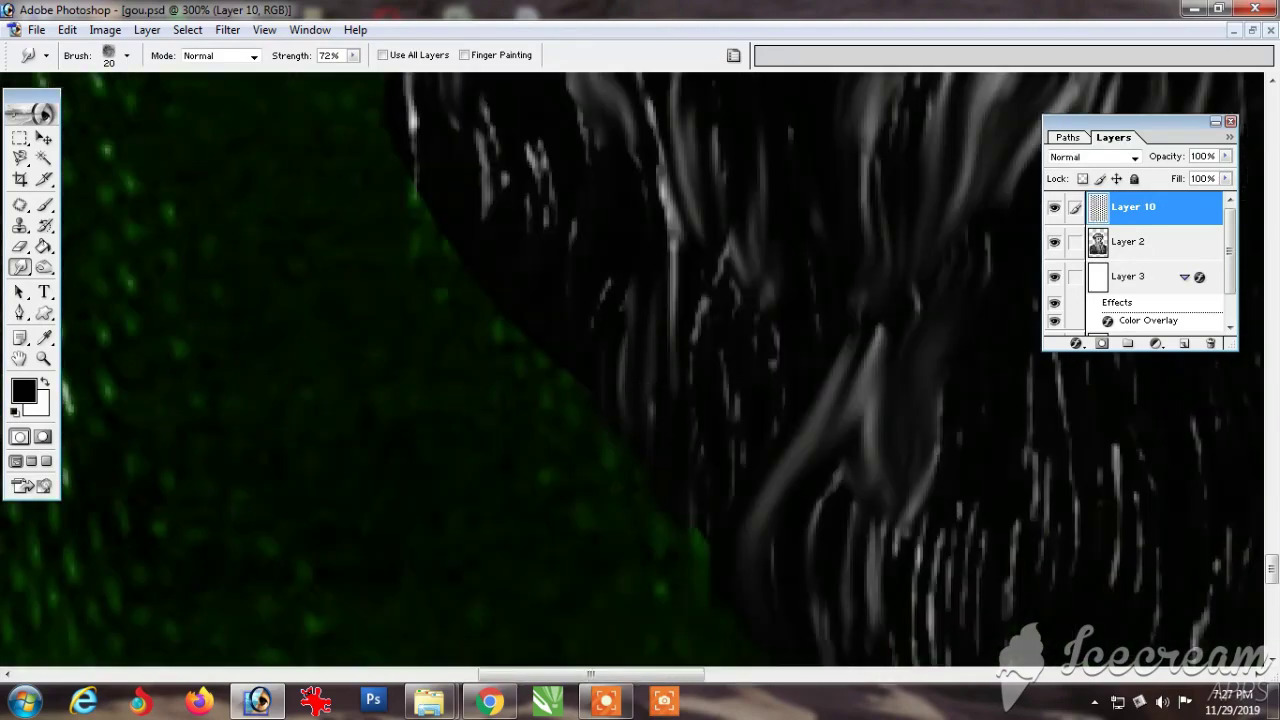
mouse_move(769, 425)
mouse_down()
mouse_move(480, 200)
mouse_move(345, 20)
mouse_up()
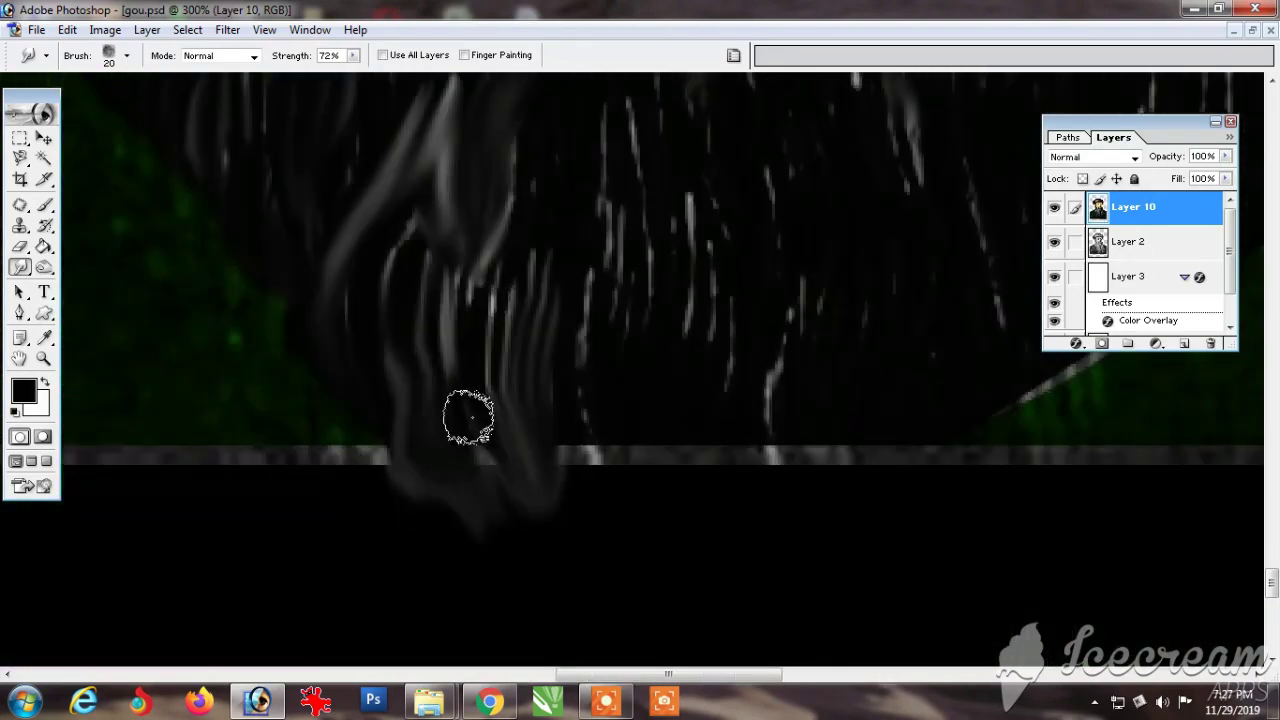
scroll(590, 420, up, 3)
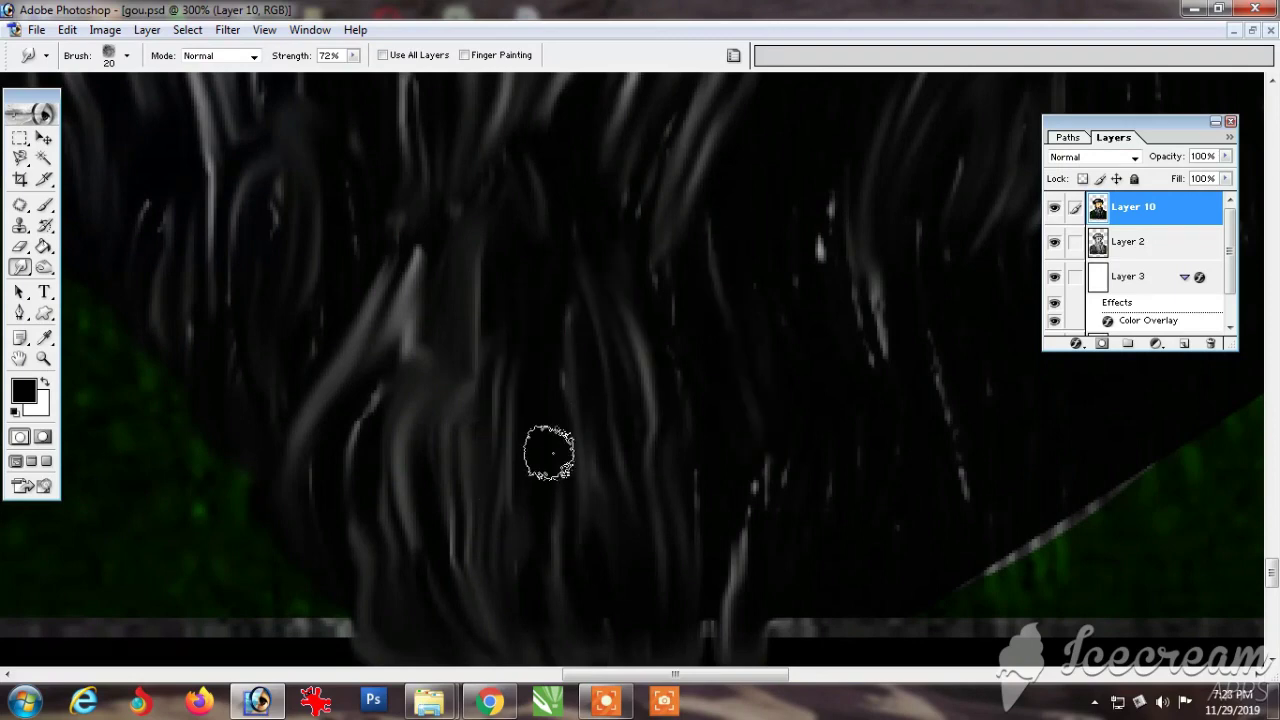
Step: Smooth the remaining strands at the beard's lower end and its slanted edge against the green coat
scroll(986, 437, down, 2)
scroll(870, 300, right, 4)
scroll(940, 429, up, 2)
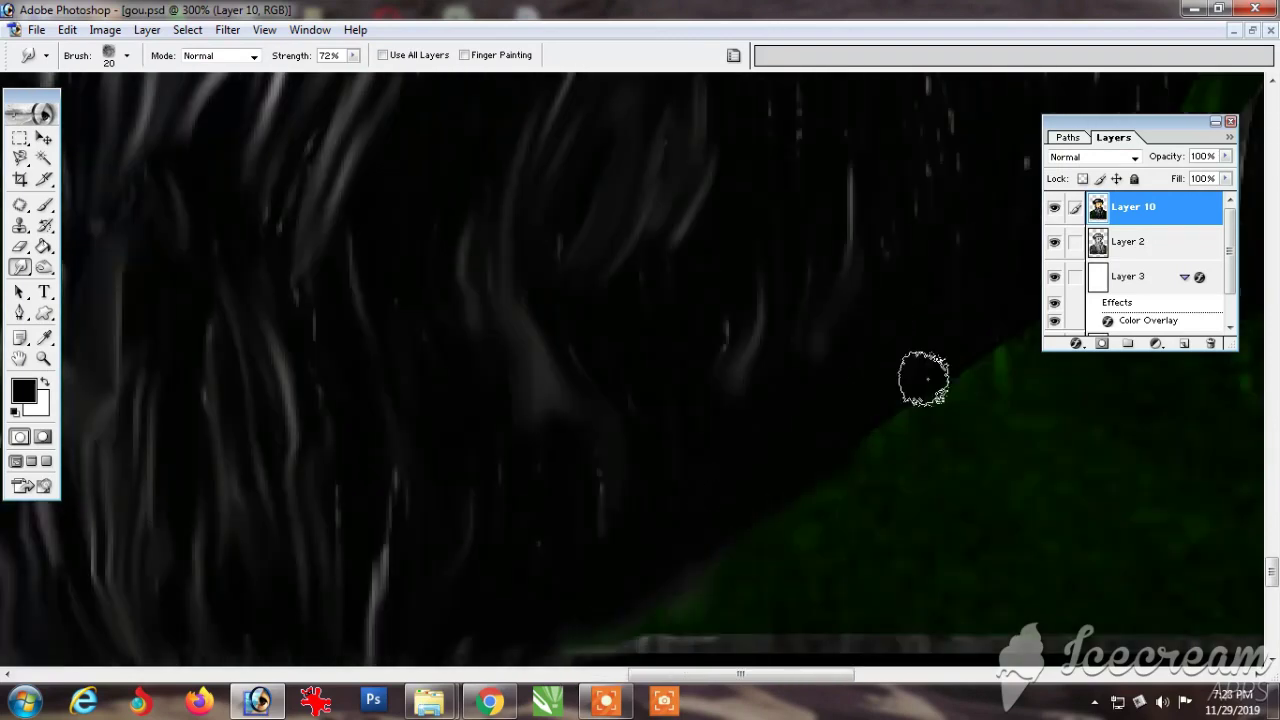
drag(926, 379, 264, 552)
drag(189, 309, 669, 400)
mouse_move(1029, 372)
mouse_down()
mouse_move(1029, 210)
mouse_move(526, 412)
mouse_up()
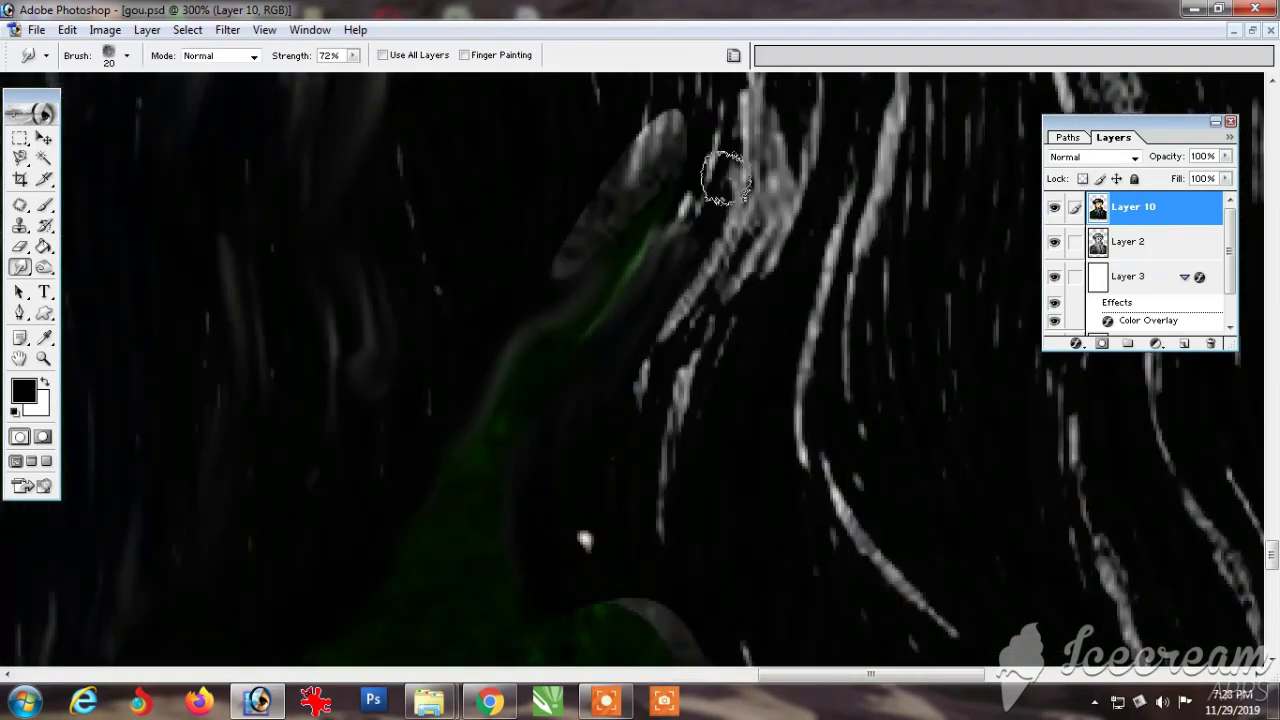
Step: Smudge the gray outline of the green gap between the beard's two halves and the thin white strands beside it
drag(331, 336, 402, 620)
mouse_move(423, 183)
mouse_down()
mouse_move(463, 534)
mouse_move(110, 530)
mouse_up()
drag(674, 391, 680, 600)
drag(813, 285, 663, 195)
drag(673, 598, 540, 262)
drag(508, 631, 236, 127)
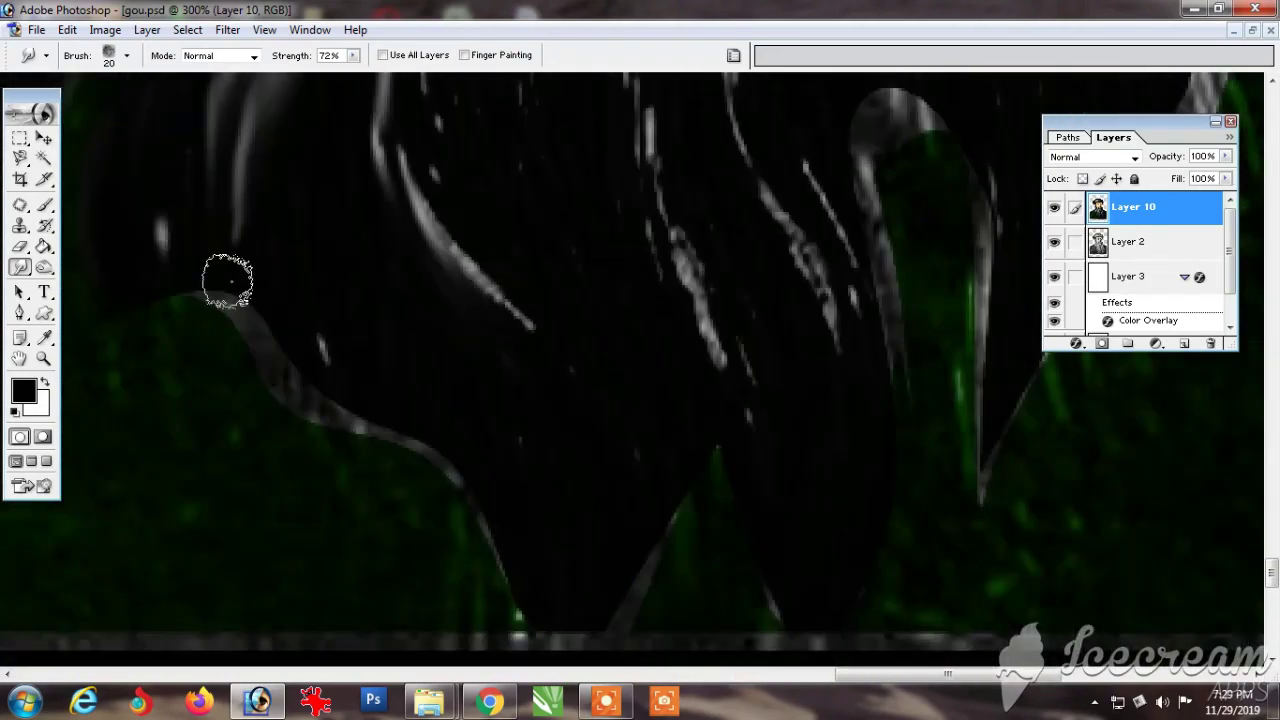
Step: Smudge the bright speckled strands above the second beard half's tips into long, soft curved gray strands
mouse_move(229, 280)
mouse_down()
mouse_move(555, 302)
mouse_move(500, 177)
mouse_up()
drag(767, 478, 888, 562)
mouse_move(657, 240)
mouse_down()
mouse_move(634, 552)
mouse_move(550, 543)
mouse_up()
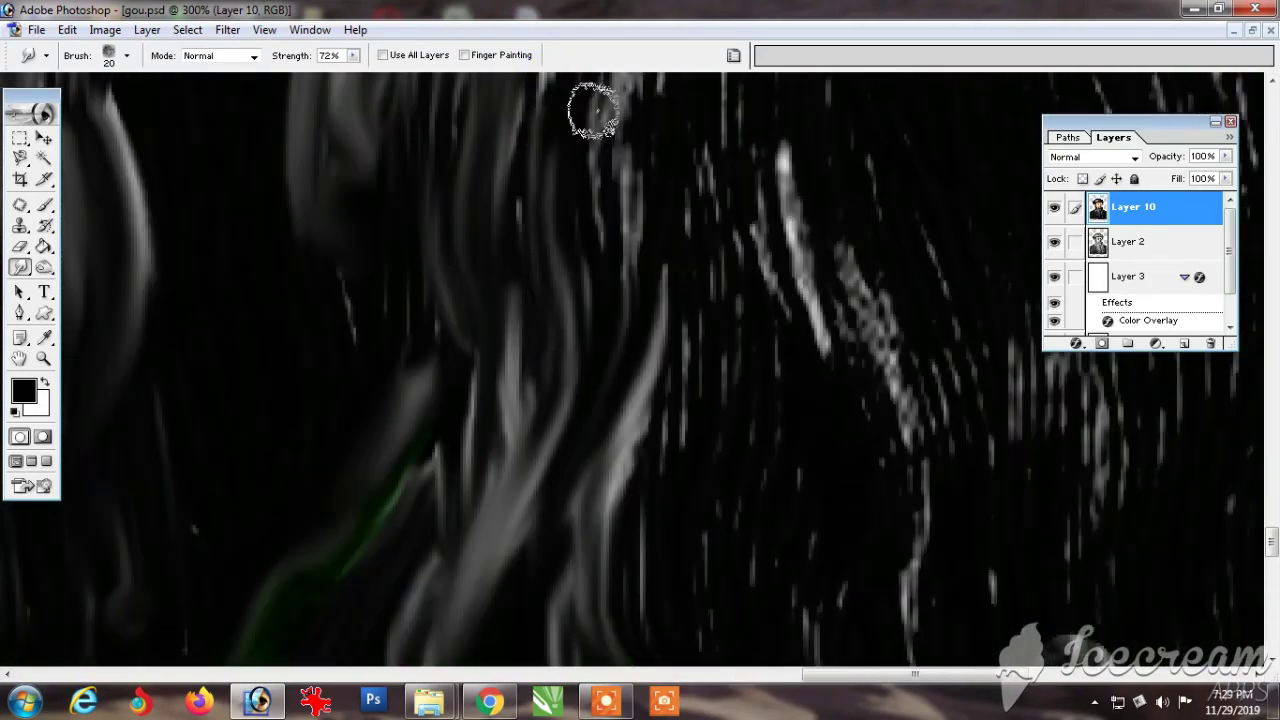
drag(591, 109, 534, 495)
drag(469, 170, 477, 309)
drag(540, 560, 477, 233)
drag(697, 533, 634, 206)
drag(634, 350, 557, 207)
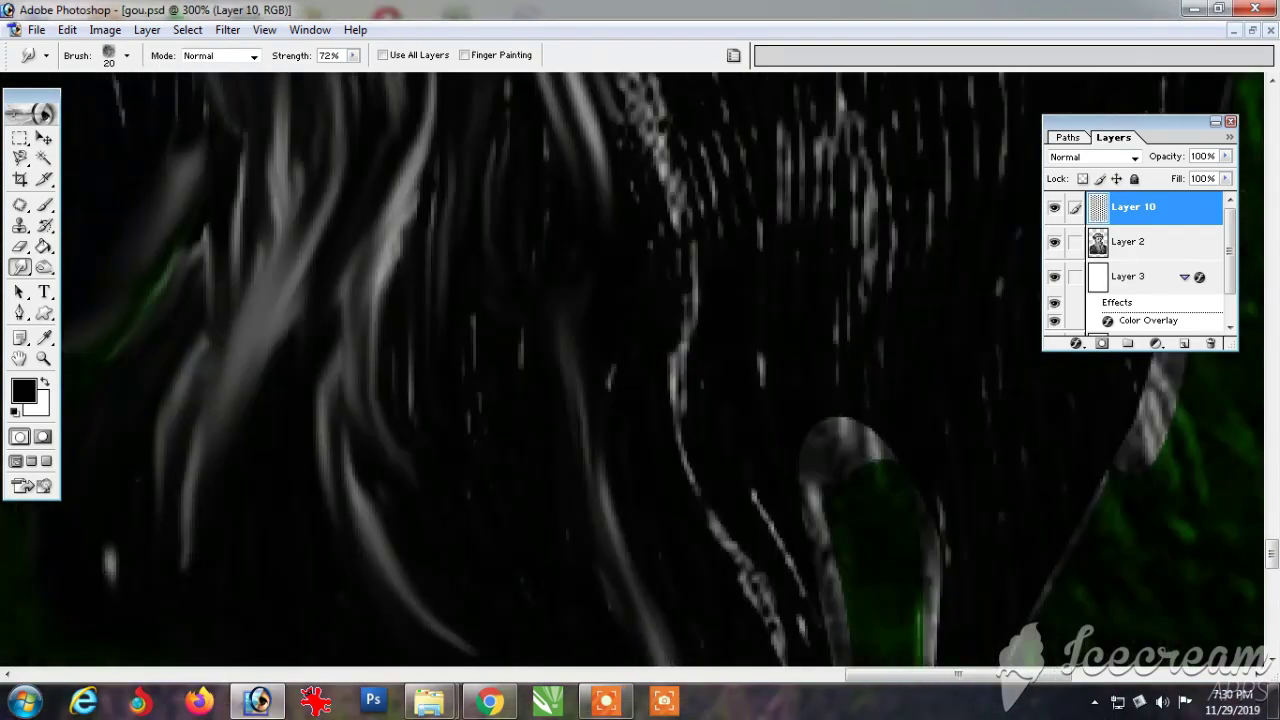
Step: Smooth the arched gray border around the narrow green notch in the beard's lower end and the locks beside it
mouse_move(812, 220)
mouse_down()
mouse_move(626, 469)
mouse_move(563, 169)
mouse_up()
drag(500, 600, 397, 299)
scroll(440, 270, down, 2)
scroll(482, 247, right, 2)
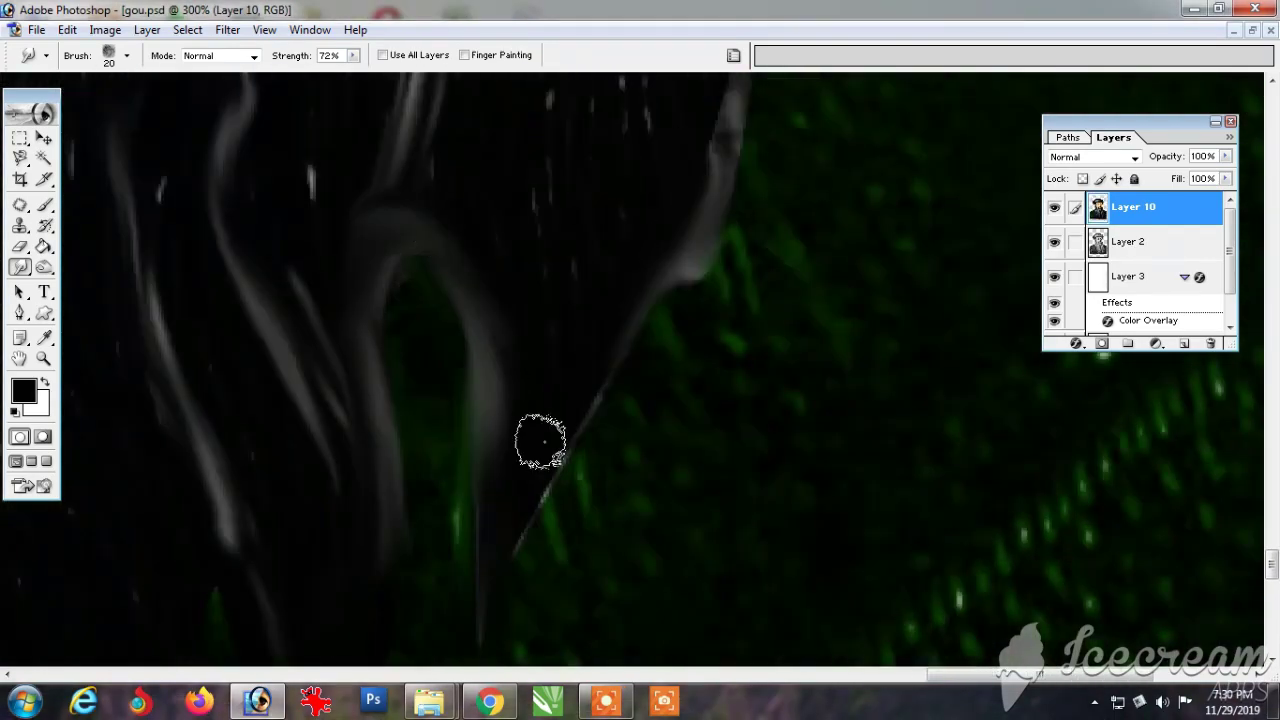
Step: Smudge the short white strands along the beard's outer side, up its edge against the green coat
scroll(316, 389, up, 3)
drag(538, 322, 552, 360)
drag(545, 180, 582, 285)
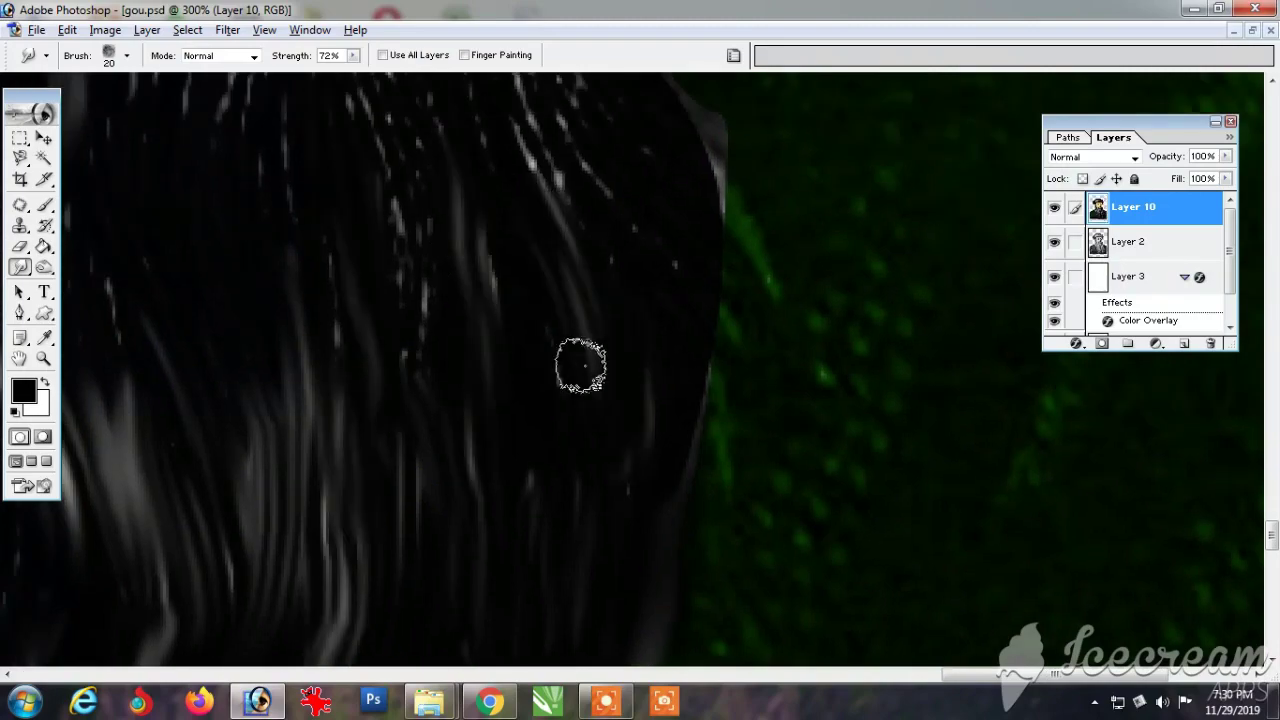
drag(535, 85, 562, 190)
drag(700, 105, 735, 235)
drag(450, 150, 638, 575)
drag(200, 170, 210, 290)
drag(310, 335, 315, 430)
mouse_move(290, 570)
mouse_down()
mouse_move(582, 320)
mouse_move(508, 329)
mouse_move(404, 607)
mouse_up()
drag(543, 465, 543, 560)
drag(770, 350, 825, 585)
drag(620, 489, 458, 321)
Step: Examine the whole smudged beard from its lower end upward for areas that are still rough
key(ctrl+minus)
key(ctrl+minus)
key(ctrl+minus)
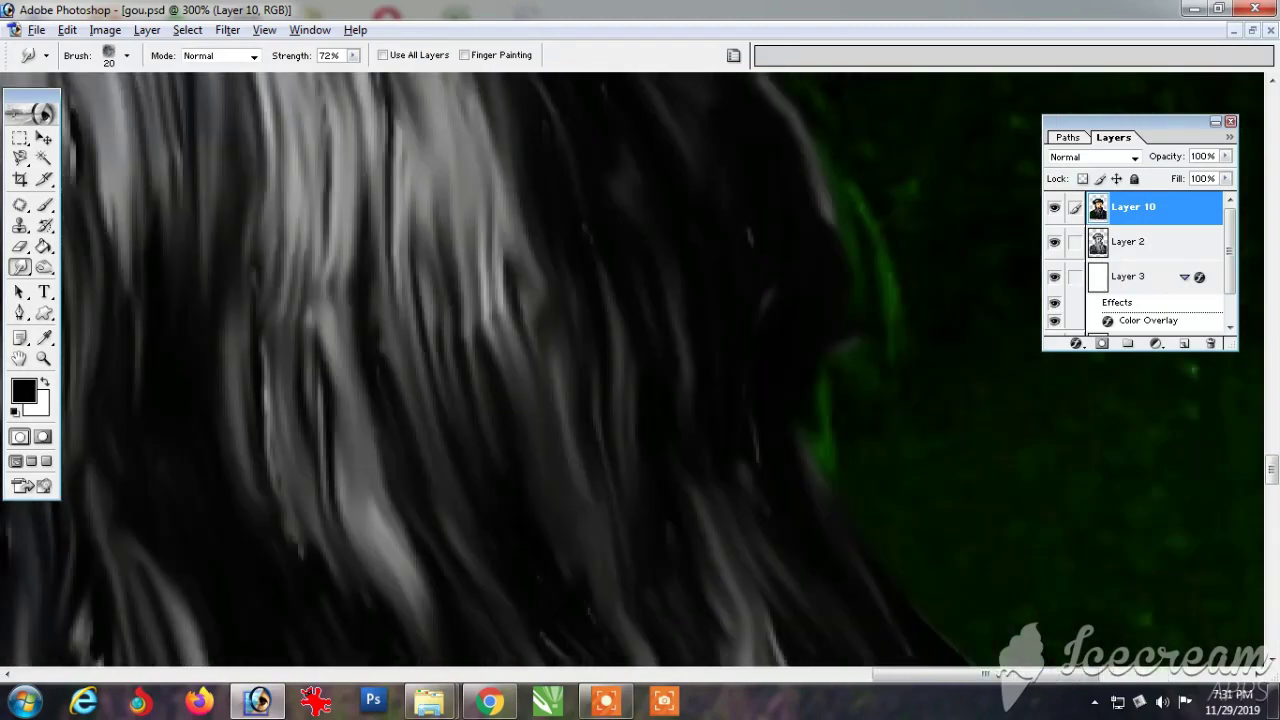
scroll(466, 420, down, 3)
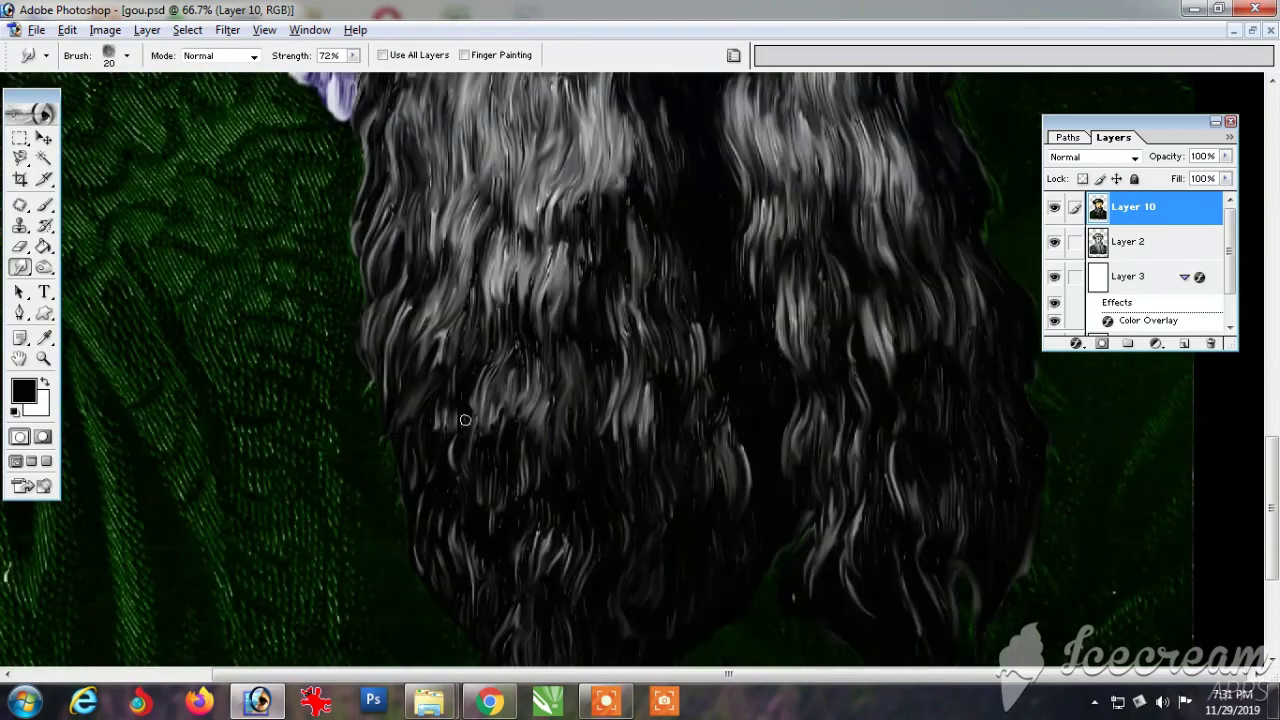
scroll(1017, 443, down, 5)
scroll(863, 446, up, 5)
scroll(783, 494, up, 3)
scroll(719, 323, up, 5)
Step: Smudge the gray outline and scattered white flecks of the fur brim beside the temple, starting on its hatched hair
drag(316, 210, 332, 407)
key(ctrl+plus)
key(ctrl+plus)
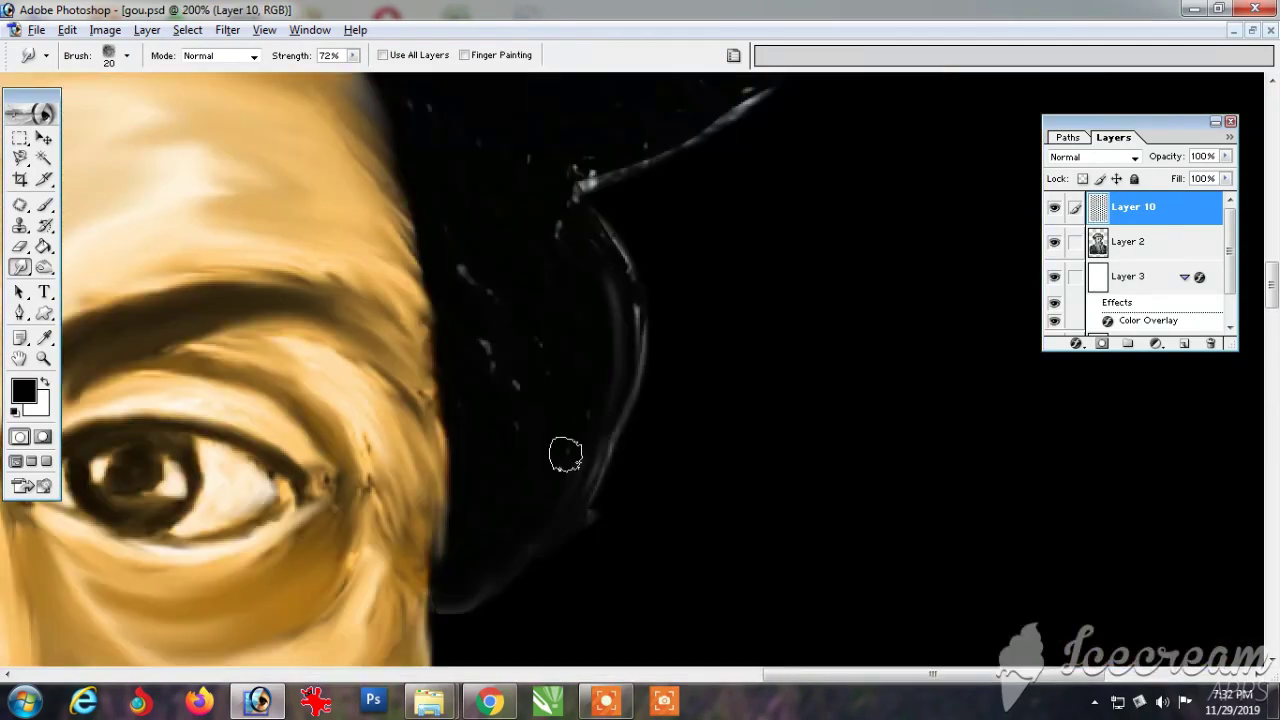
drag(576, 253, 608, 452)
drag(628, 388, 734, 322)
drag(806, 281, 668, 350)
drag(562, 192, 547, 394)
drag(855, 224, 808, 164)
drag(580, 190, 792, 532)
drag(674, 392, 640, 500)
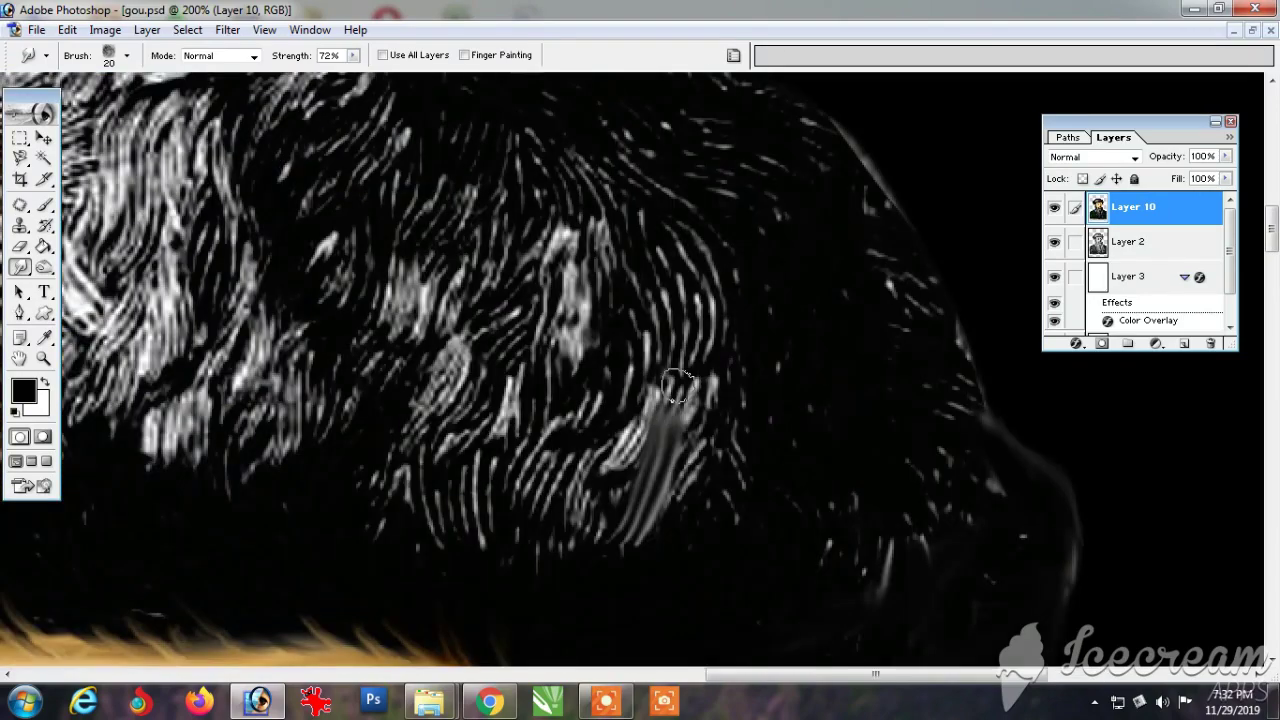
Step: Smudge the hatched tufts at the fur brim's outer end into soft gray locks
drag(640, 425, 585, 530)
drag(570, 270, 525, 430)
drag(470, 360, 400, 500)
drag(623, 237, 690, 390)
drag(616, 318, 695, 494)
drag(660, 338, 776, 404)
drag(975, 448, 1051, 600)
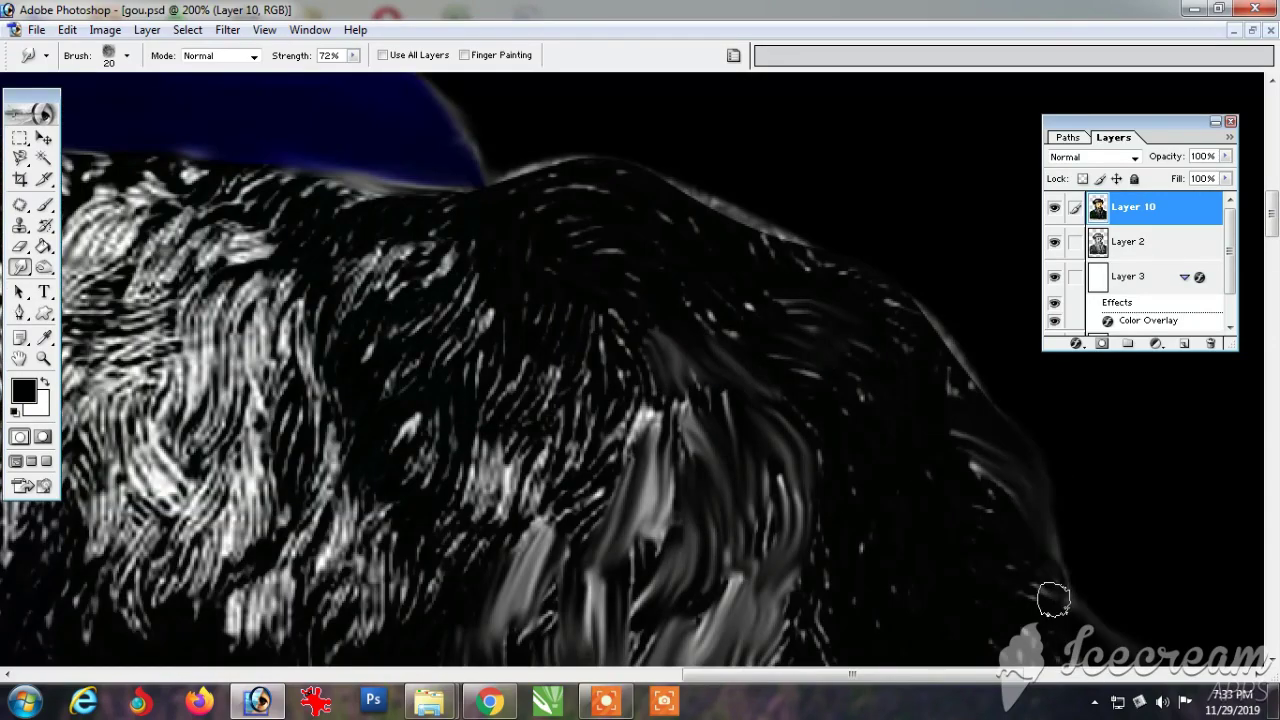
Step: Smooth the fur brim's sloping outer edge against the black background and the hatched locks just inside it
drag(925, 305, 998, 405)
drag(805, 250, 898, 303)
drag(854, 420, 809, 220)
mouse_move(770, 396)
mouse_down()
mouse_move(768, 484)
mouse_move(855, 571)
mouse_up()
drag(600, 360, 520, 480)
drag(435, 400, 370, 550)
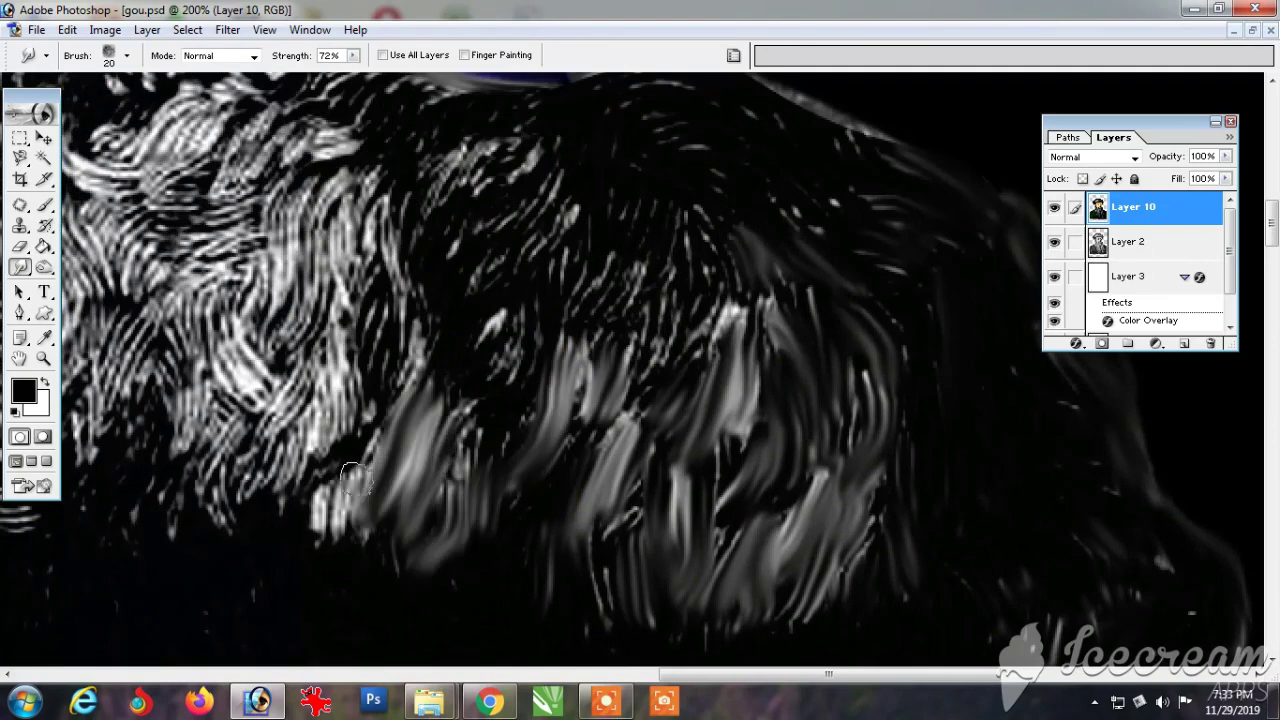
Step: Smudge the bright hatched tufts along the fur brim's lower edge, working from its outer end toward the middle
drag(340, 495, 358, 545)
drag(510, 310, 480, 385)
mouse_move(660, 278)
mouse_down()
mouse_move(612, 330)
mouse_move(565, 485)
mouse_up()
drag(720, 264, 675, 379)
drag(713, 193, 832, 246)
mouse_move(490, 208)
mouse_down()
mouse_move(657, 270)
mouse_move(506, 277)
mouse_up()
drag(650, 305, 570, 374)
mouse_move(677, 388)
mouse_down()
mouse_move(444, 407)
mouse_move(424, 538)
mouse_move(396, 350)
mouse_move(356, 265)
mouse_move(234, 351)
mouse_move(297, 430)
mouse_up()
drag(430, 440, 511, 290)
Step: Blend the dense white hatching near the fur brim's middle into flowing gray locks
drag(635, 140, 545, 240)
drag(430, 395, 455, 525)
mouse_move(440, 325)
mouse_down()
mouse_move(380, 426)
mouse_move(395, 498)
mouse_up()
drag(575, 330, 525, 500)
drag(612, 292, 630, 380)
drag(665, 412, 699, 462)
drag(716, 200, 686, 214)
mouse_move(434, 290)
mouse_down()
mouse_move(344, 396)
mouse_move(318, 464)
mouse_up()
drag(373, 540, 475, 453)
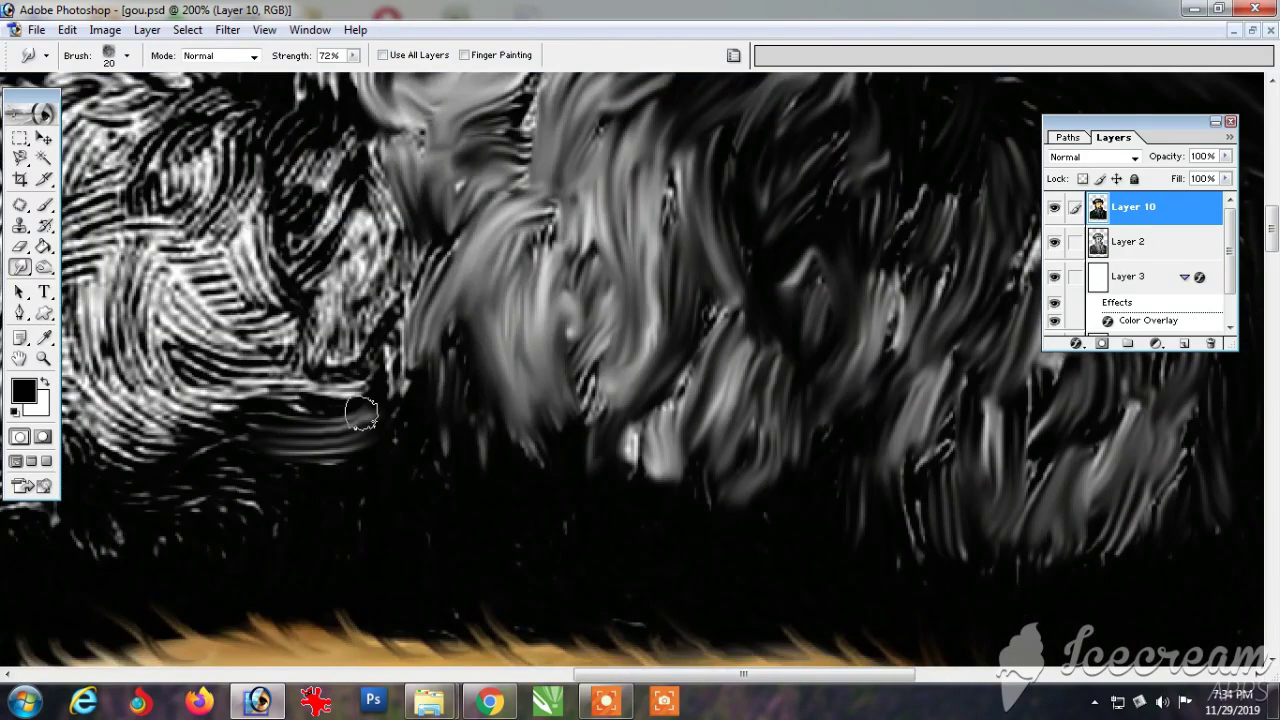
Step: Smudge the horizontal hatching above the forehead and the curved curls rising from it into broad gray strokes
drag(357, 405, 116, 458)
drag(208, 480, 274, 520)
drag(400, 383, 396, 420)
drag(425, 260, 350, 384)
drag(366, 238, 685, 276)
drag(622, 374, 504, 230)
drag(670, 104, 590, 280)
drag(634, 126, 500, 244)
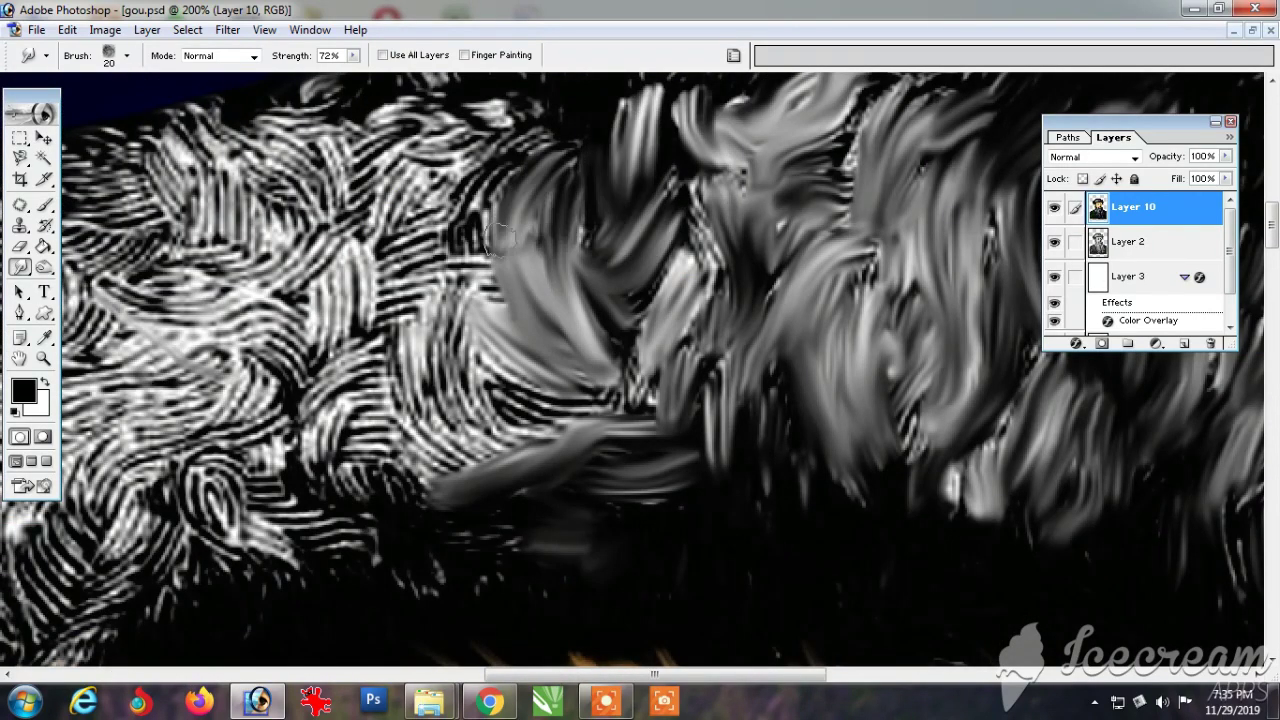
Step: Smudge the fan-shaped curl in the middle of the fur brim and the loose strands beneath it
drag(546, 450, 426, 324)
drag(460, 474, 354, 392)
drag(360, 450, 720, 374)
drag(735, 280, 682, 385)
drag(852, 460, 869, 648)
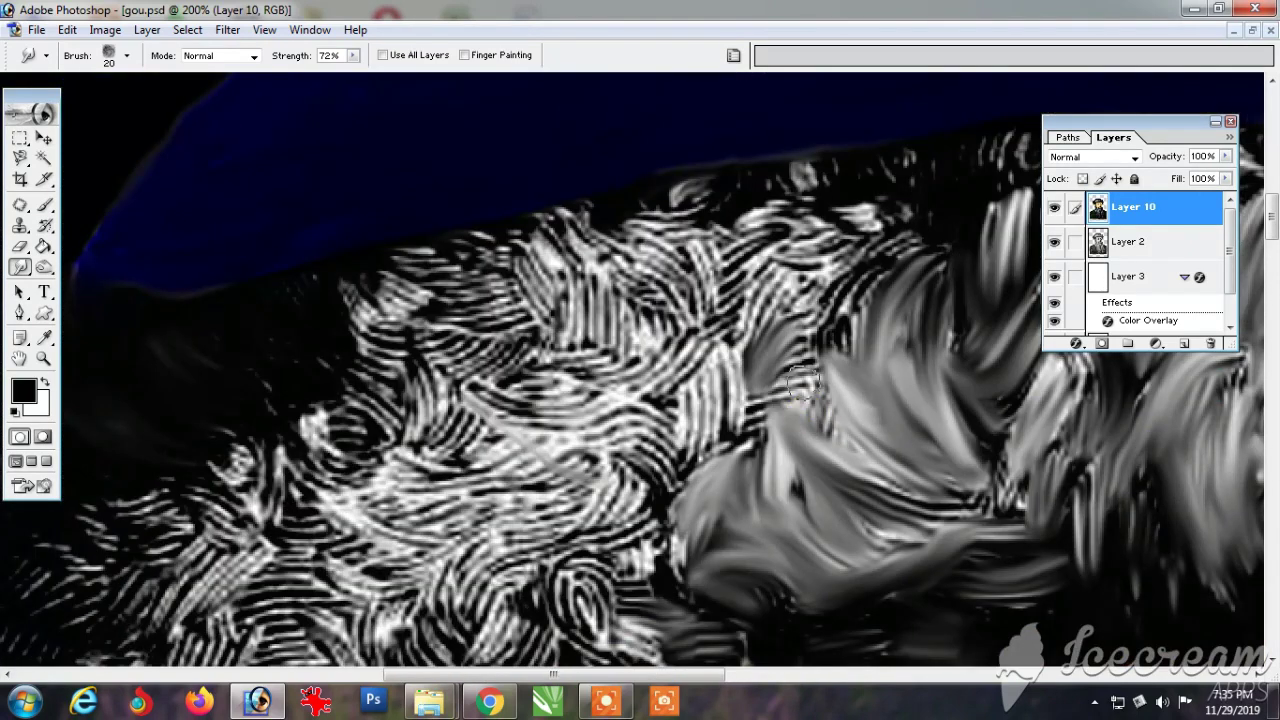
Step: Smudge the upper hatched curls of the fur brim along the blue cap's lower edge
drag(795, 280, 712, 445)
drag(900, 215, 800, 370)
drag(705, 212, 655, 298)
drag(806, 182, 748, 236)
drag(1015, 145, 985, 172)
drag(690, 205, 540, 245)
mouse_move(540, 240)
mouse_down()
mouse_move(673, 307)
mouse_move(665, 372)
mouse_up()
drag(740, 245, 718, 300)
drag(694, 356, 598, 415)
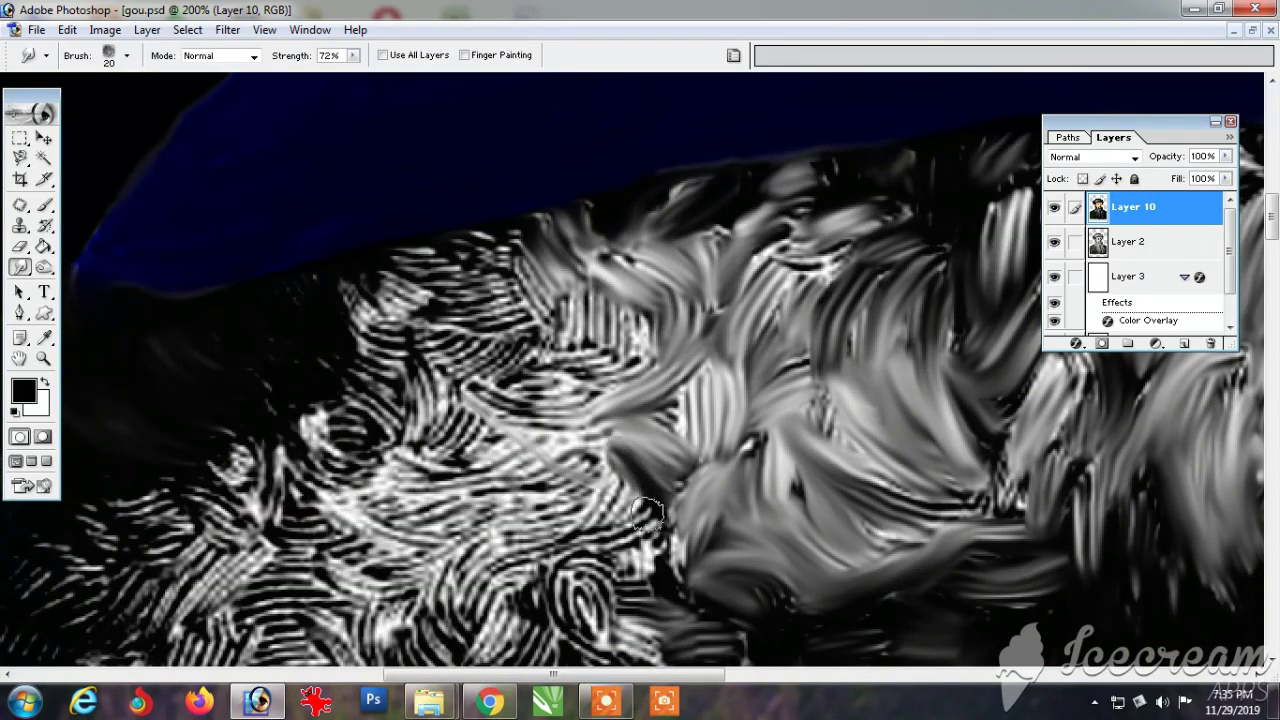
Step: Smudge the bright swirled hatching in the central fur above the forehead's ear-side edge into soft curls
drag(655, 480, 568, 560)
drag(625, 520, 543, 313)
drag(475, 405, 528, 465)
drag(422, 398, 370, 515)
drag(465, 455, 442, 492)
drag(478, 284, 325, 366)
drag(440, 338, 316, 414)
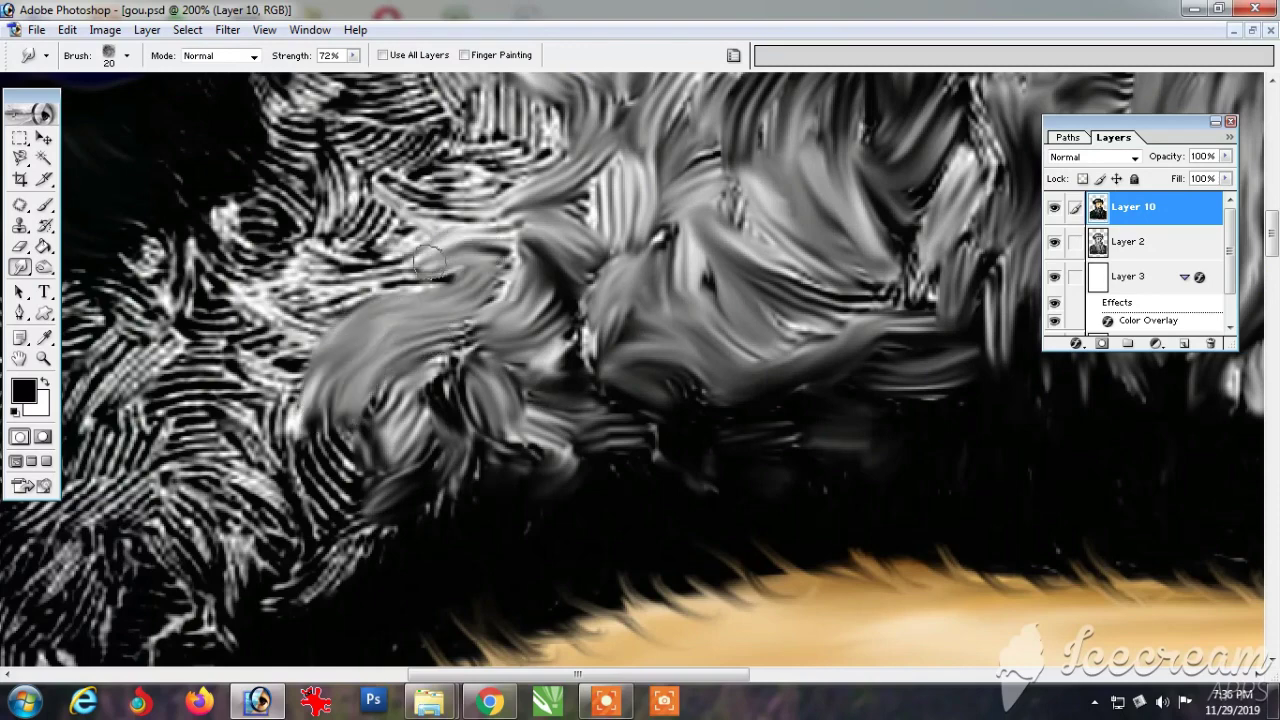
Step: Blend the round curl and the remaining crosshatching around it below the ear-side end of the blue cap
drag(430, 204, 302, 308)
mouse_move(450, 130)
mouse_down()
mouse_move(332, 188)
mouse_move(342, 301)
mouse_up()
mouse_move(302, 180)
mouse_down()
mouse_move(212, 290)
mouse_move(240, 345)
mouse_up()
drag(430, 240, 430, 315)
mouse_move(920, 246)
mouse_down()
mouse_move(766, 166)
mouse_move(672, 278)
mouse_up()
drag(140, 380, 749, 258)
drag(580, 170, 575, 252)
Step: Smudge the upper tufts of the ear-side fur outward into the dark edge of the brim
drag(676, 150, 594, 152)
drag(662, 278, 512, 320)
drag(525, 245, 456, 360)
drag(474, 220, 390, 240)
drag(548, 242, 476, 216)
drag(456, 268, 340, 308)
drag(204, 352, 178, 378)
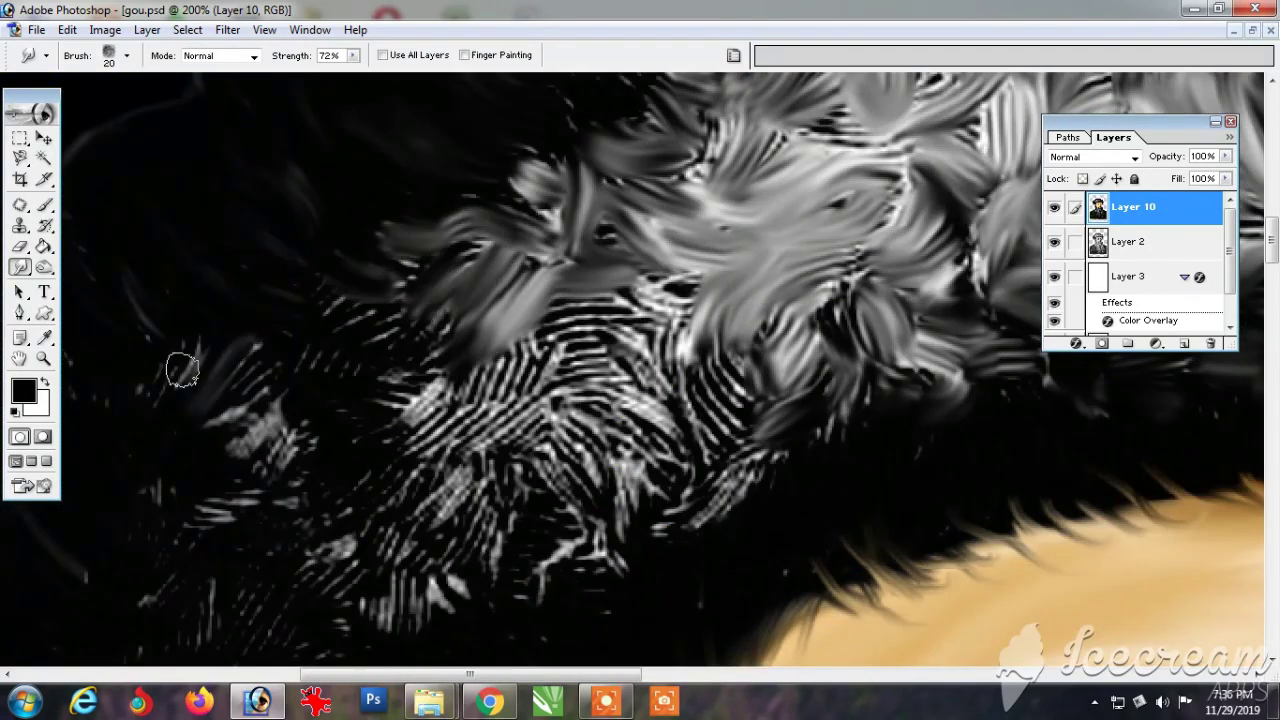
Step: Smudge the fine diagonal hatching in the ear-side part of the fur brim into soft gray tufts
drag(278, 385, 205, 440)
drag(286, 442, 186, 515)
drag(450, 386, 362, 434)
drag(526, 356, 436, 482)
drag(478, 578, 362, 626)
drag(622, 328, 530, 358)
drag(650, 370, 748, 450)
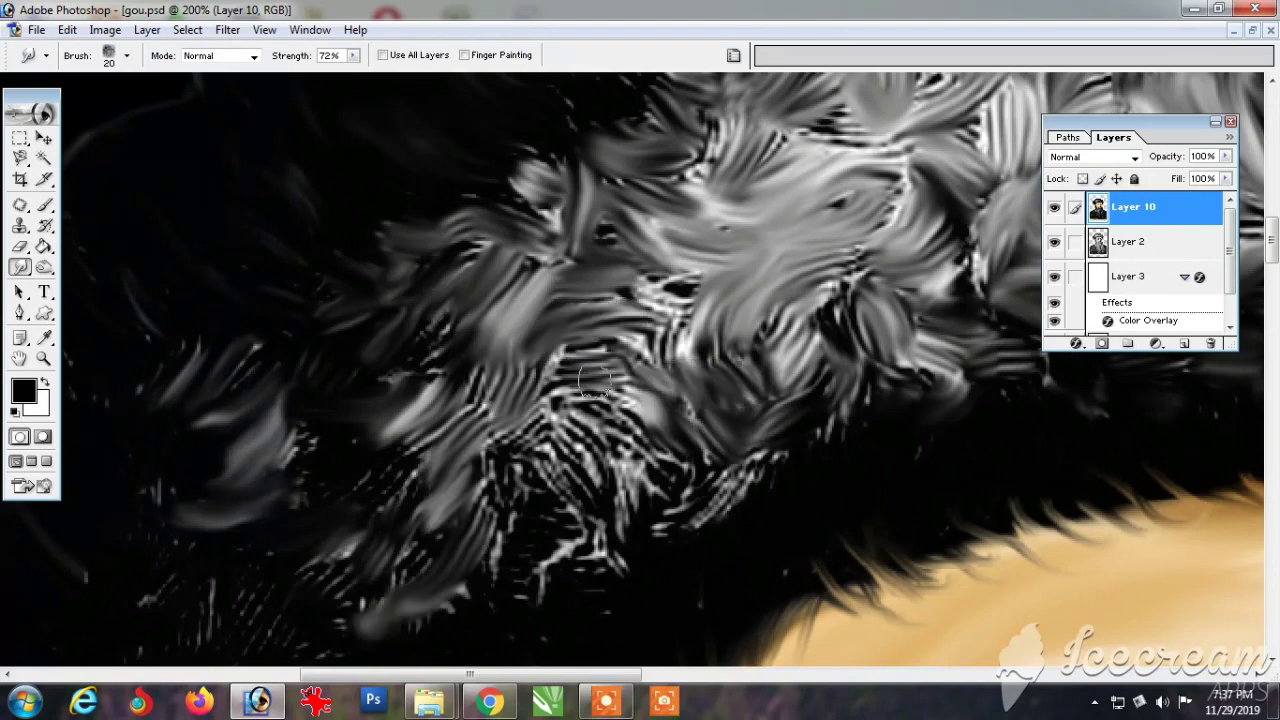
Step: Smudge the branching white lines and short hatches at the fur's lower edge above the forehead corner
drag(556, 384, 660, 482)
drag(602, 534, 614, 571)
drag(768, 464, 722, 502)
mouse_move(685, 629)
mouse_down()
mouse_move(454, 460)
mouse_move(830, 403)
mouse_up()
drag(474, 346, 442, 382)
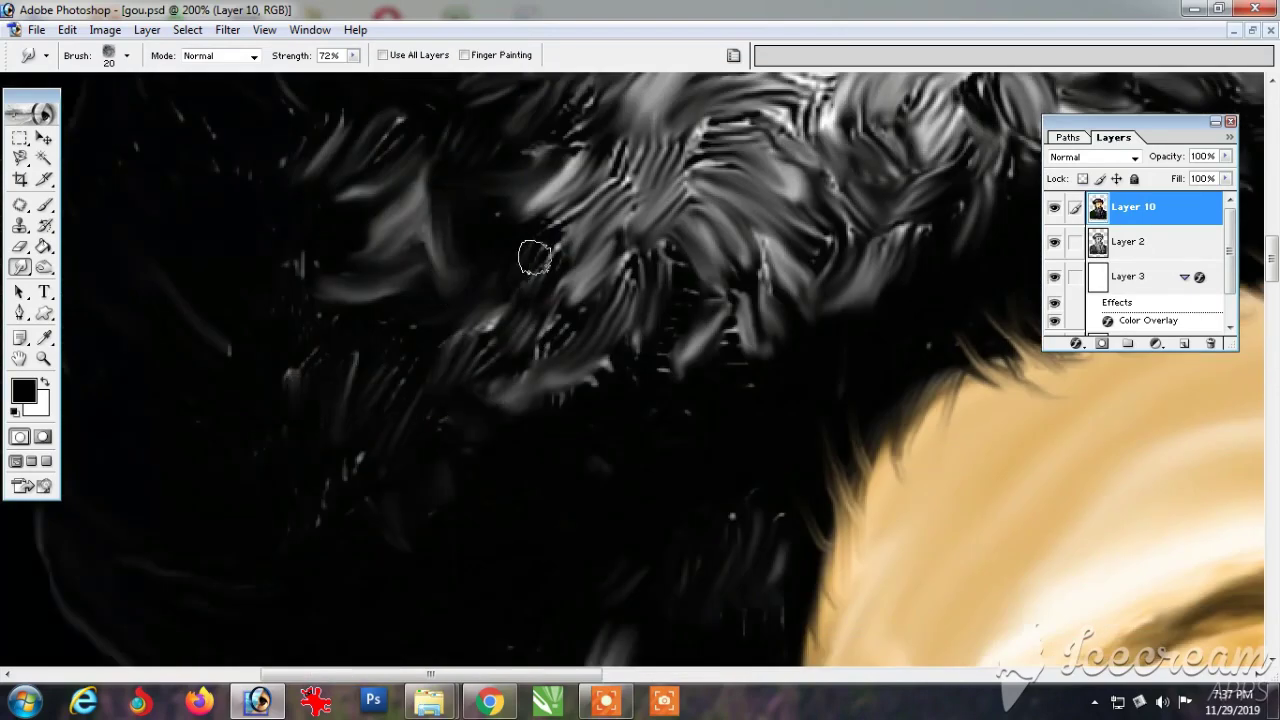
Step: Smooth the faint strands hanging from the ear-side fur into the dark area beside the forehead
drag(686, 244, 648, 288)
drag(640, 272, 608, 318)
drag(556, 270, 474, 374)
drag(517, 220, 469, 525)
drag(243, 626, 640, 250)
drag(393, 478, 395, 420)
drag(720, 370, 310, 690)
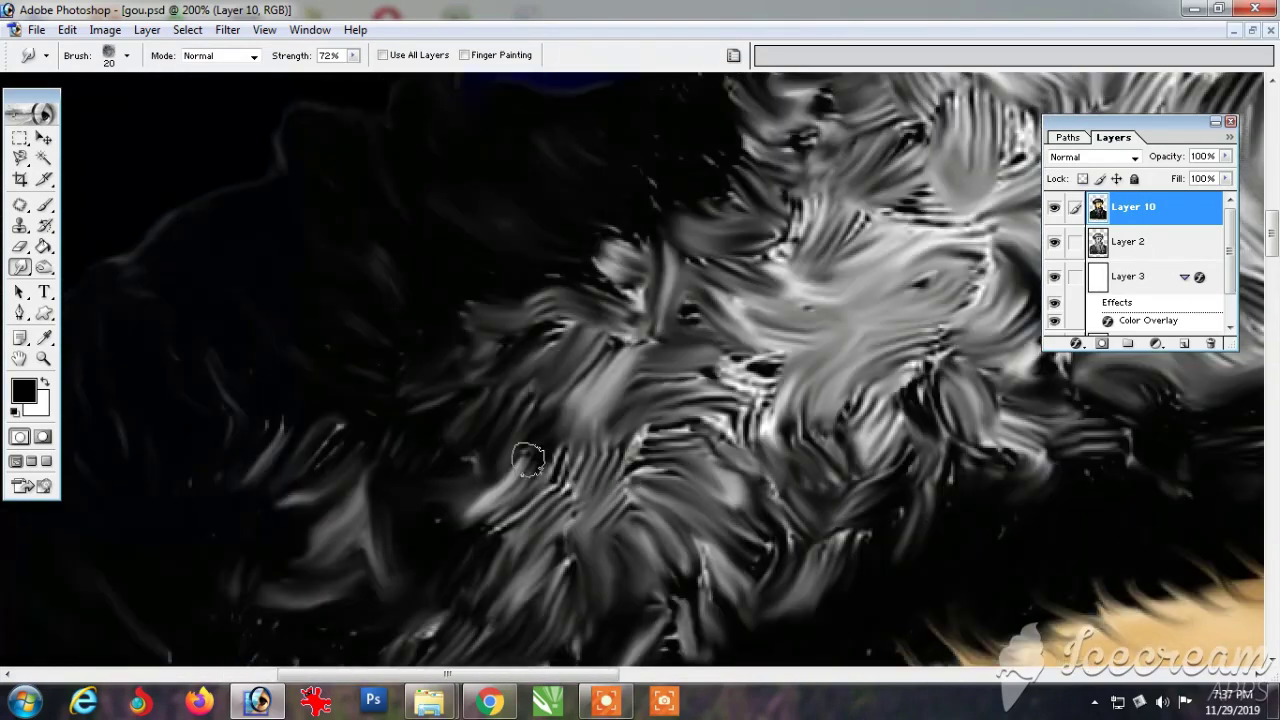
Step: Blend the remaining rough locks across the fur brim, including those bordering the blue cap
drag(672, 434, 546, 494)
drag(546, 346, 432, 460)
drag(1052, 512, 749, 375)
drag(1236, 450, 84, 545)
scroll(877, 508, down, 2)
scroll(329, 177, up, 4)
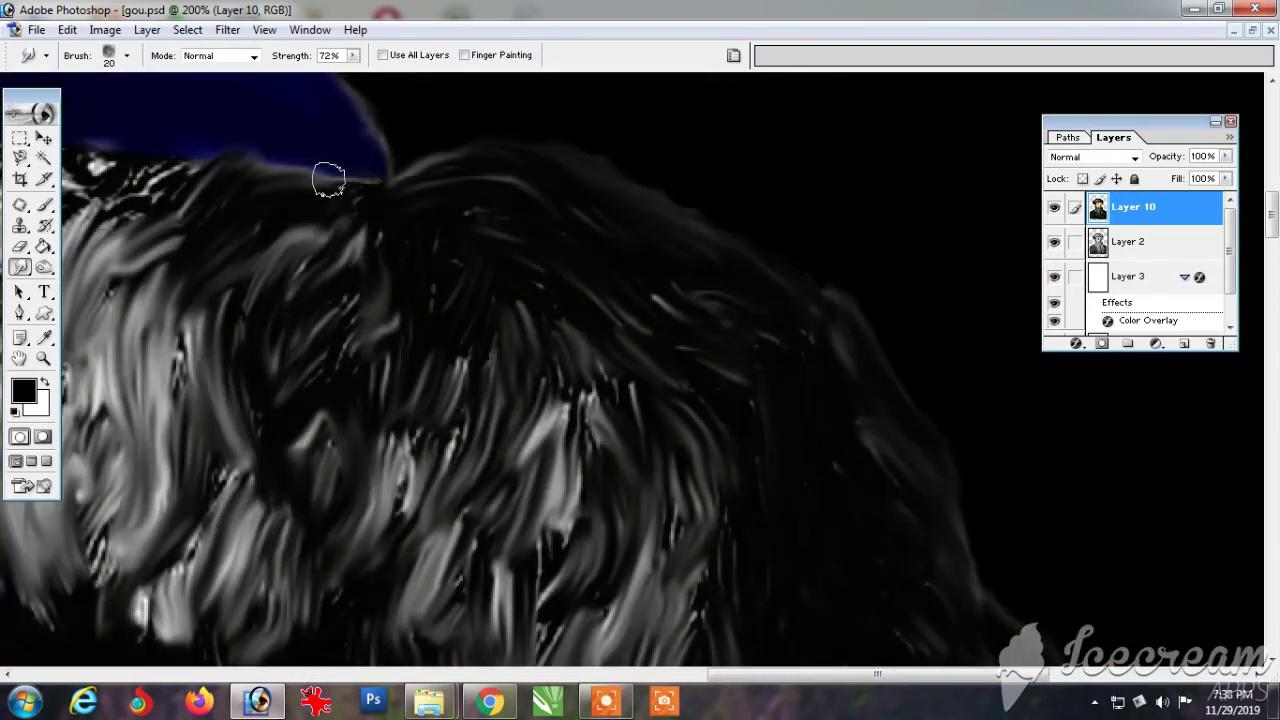
scroll(250, 290, left, 3)
Step: Compare the full portrait with Layer 10 hidden and shown, undo the stray beard smudge, and enlarge the hat and face
key(ctrl+minus)
key(ctrl+minus)
key(ctrl+minus)
key(ctrl+minus)
key(ctrl+minus)
key(ctrl+minus)
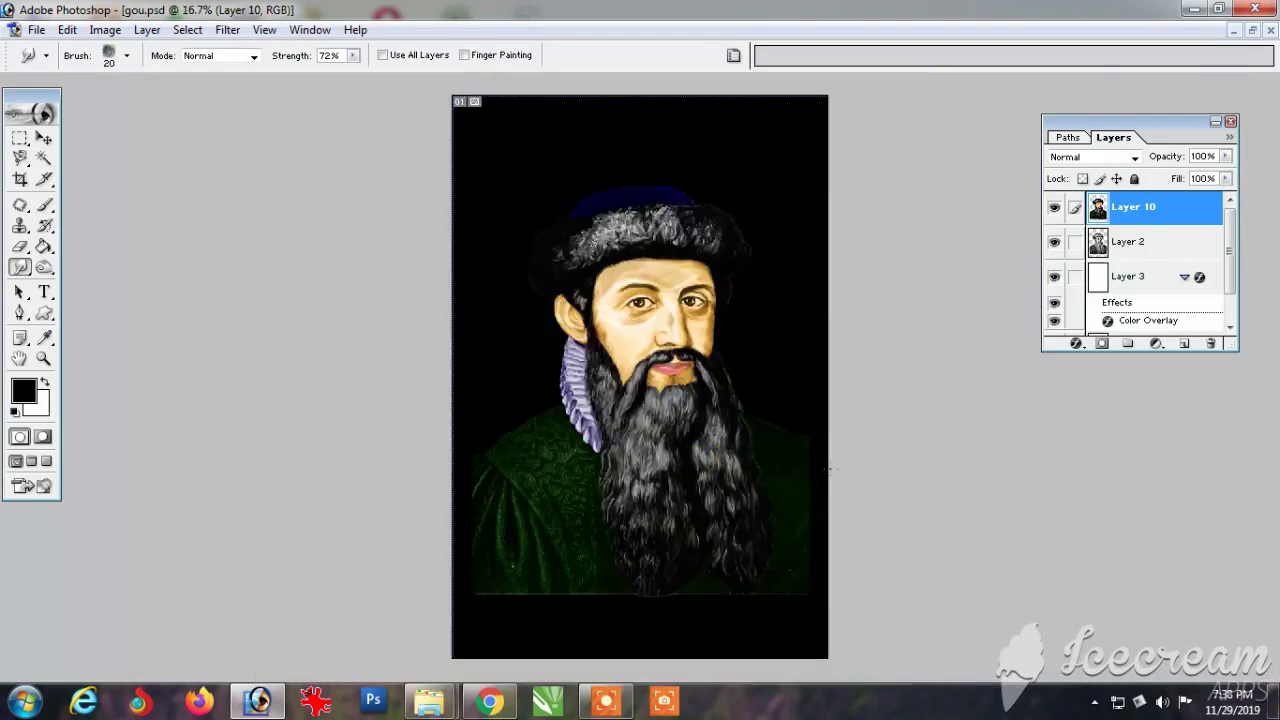
drag(697, 437, 691, 405)
key(ctrl+z)
click(1054, 208)
click(1054, 208)
drag(548, 238, 655, 338)
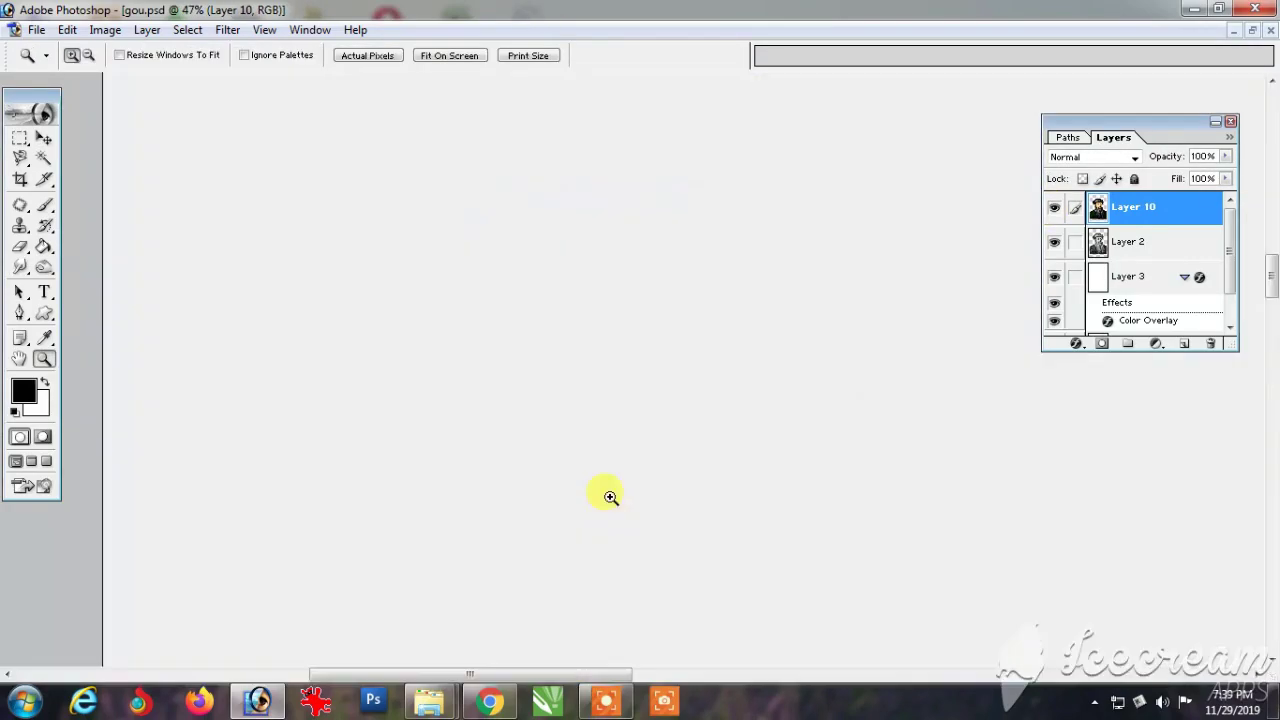
Step: Smudge the fur brim's light locks below the blue cap with the 20 px brush at 72% strength
drag(400, 250, 840, 480)
drag(205, 150, 420, 343)
drag(880, 110, 440, 306)
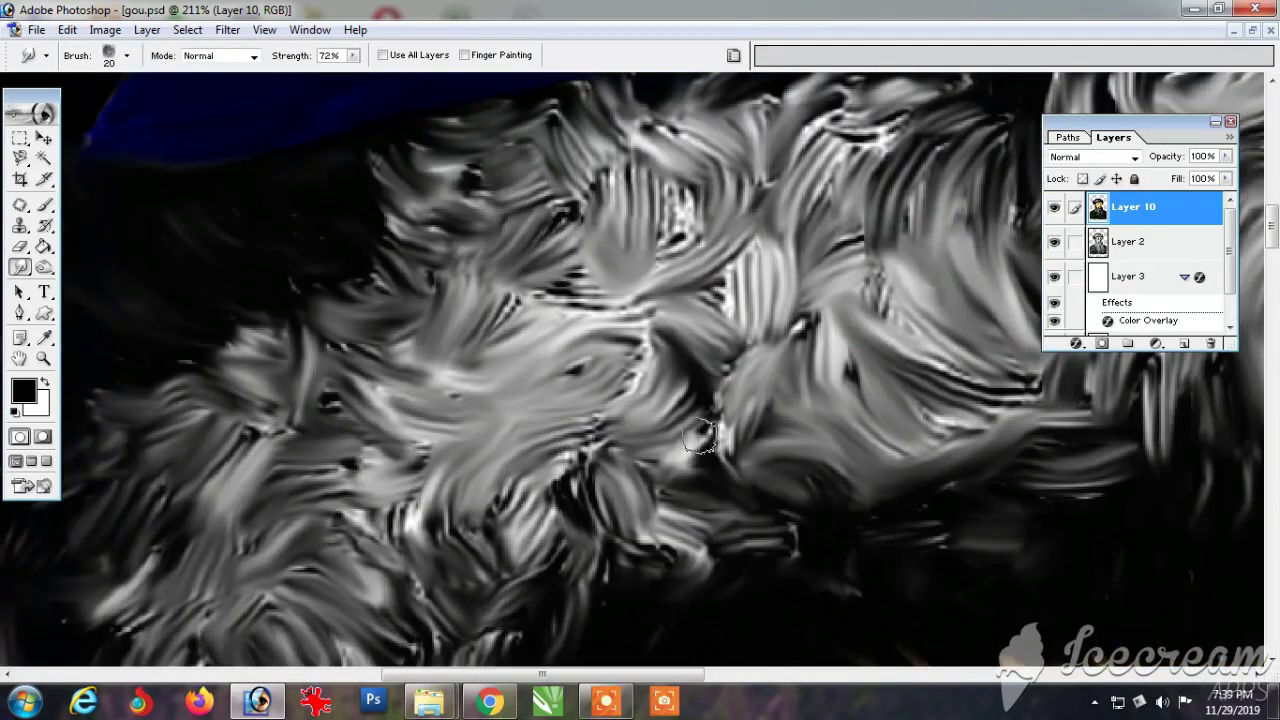
drag(680, 268, 477, 348)
drag(742, 268, 674, 354)
drag(900, 335, 540, 415)
Step: Review the whole portrait and compare it with Layer 10 hidden and shown
key(ctrl+minus)
key(ctrl+minus)
key(ctrl+minus)
key(ctrl+minus)
key(ctrl+minus)
key(ctrl+minus)
right_click(667, 424)
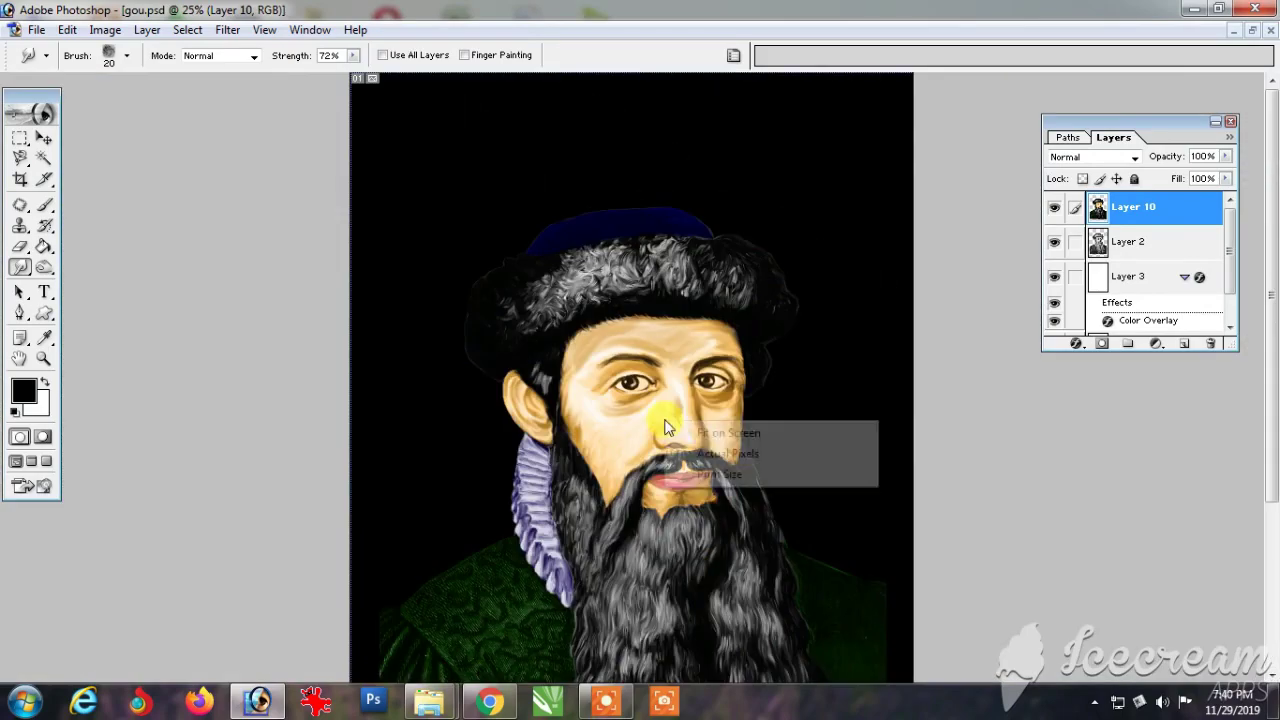
click(715, 474)
key(v)
drag(660, 352, 651, 141)
key(z)
drag(550, 123, 868, 350)
key(ctrl+0)
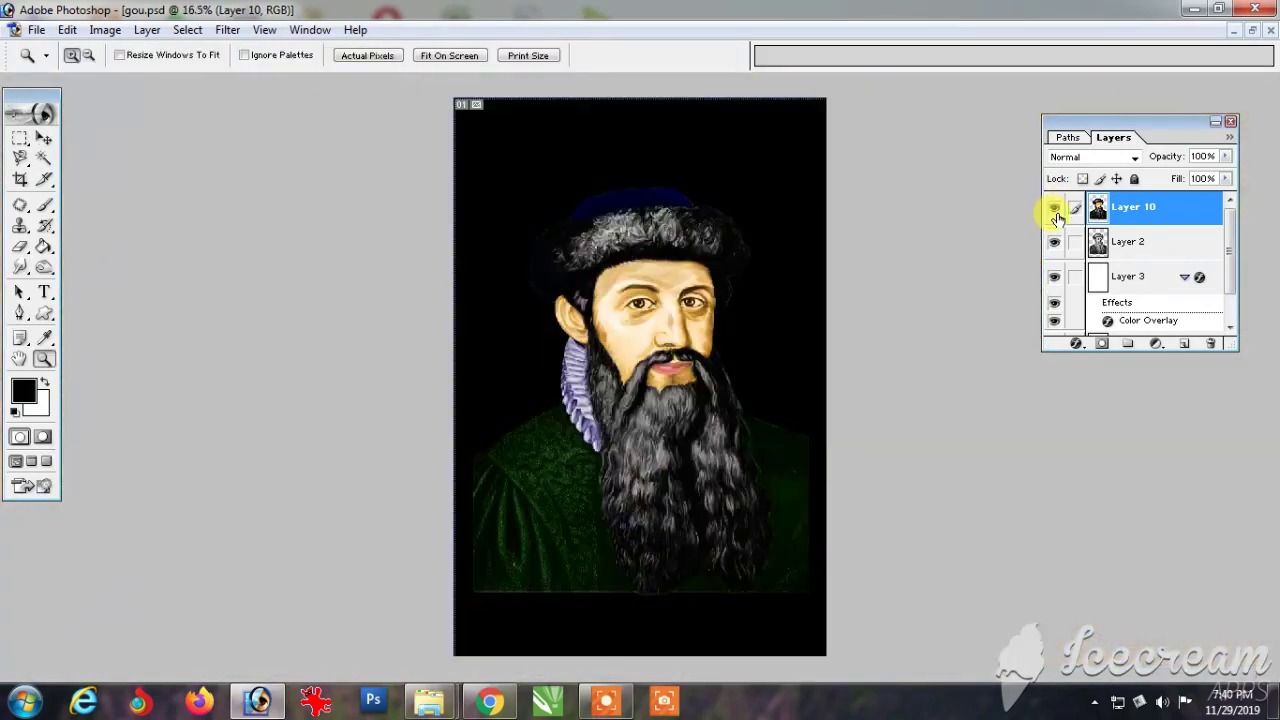
click(1055, 212)
click(1055, 212)
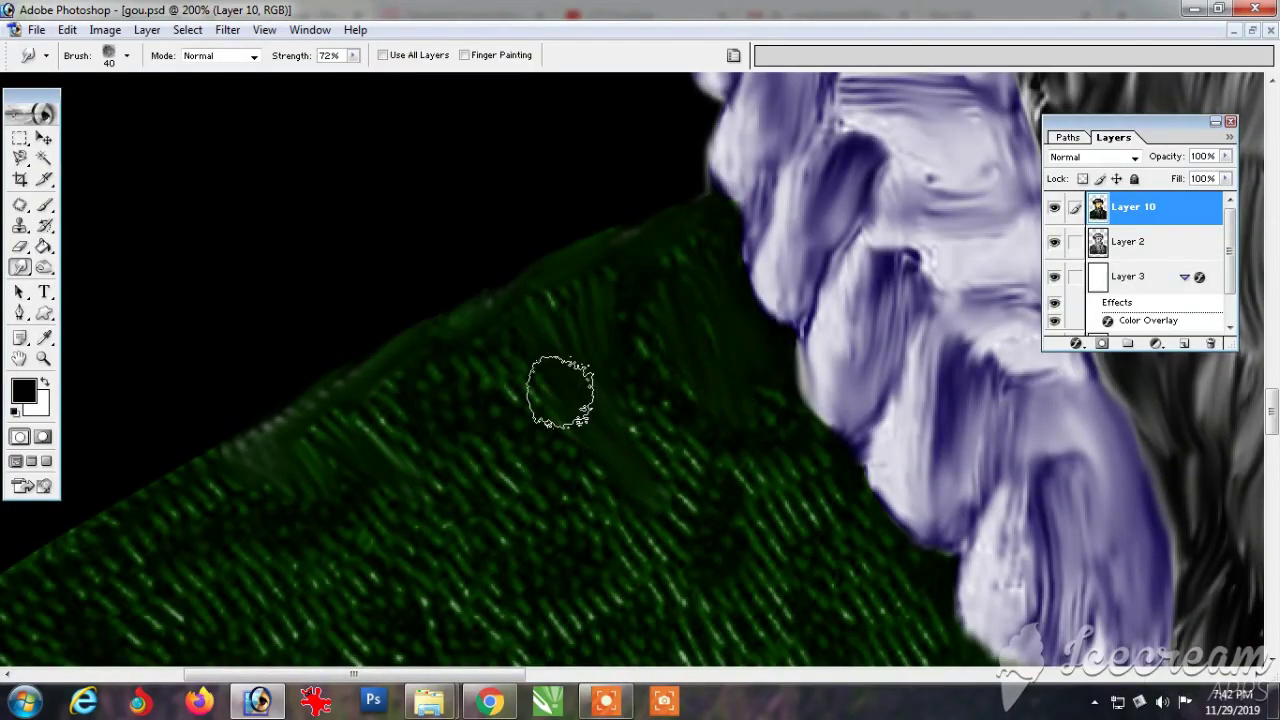
Step: Smudge the green robe's hatching across the shoulder beside the purple ruff, using a 40 px brush
drag(791, 442, 679, 331)
drag(640, 410, 700, 510)
drag(139, 381, 529, 391)
drag(740, 575, 754, 426)
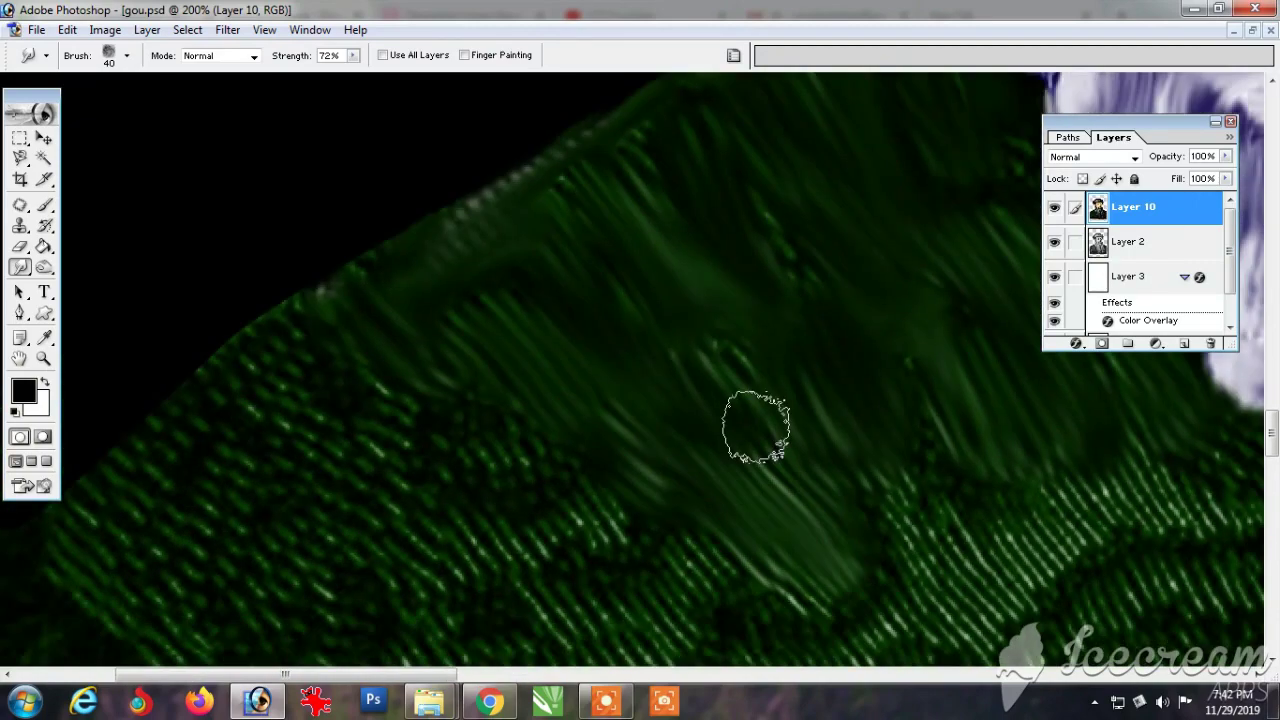
drag(715, 380, 770, 480)
drag(215, 474, 518, 284)
scroll(651, 352, right, 3)
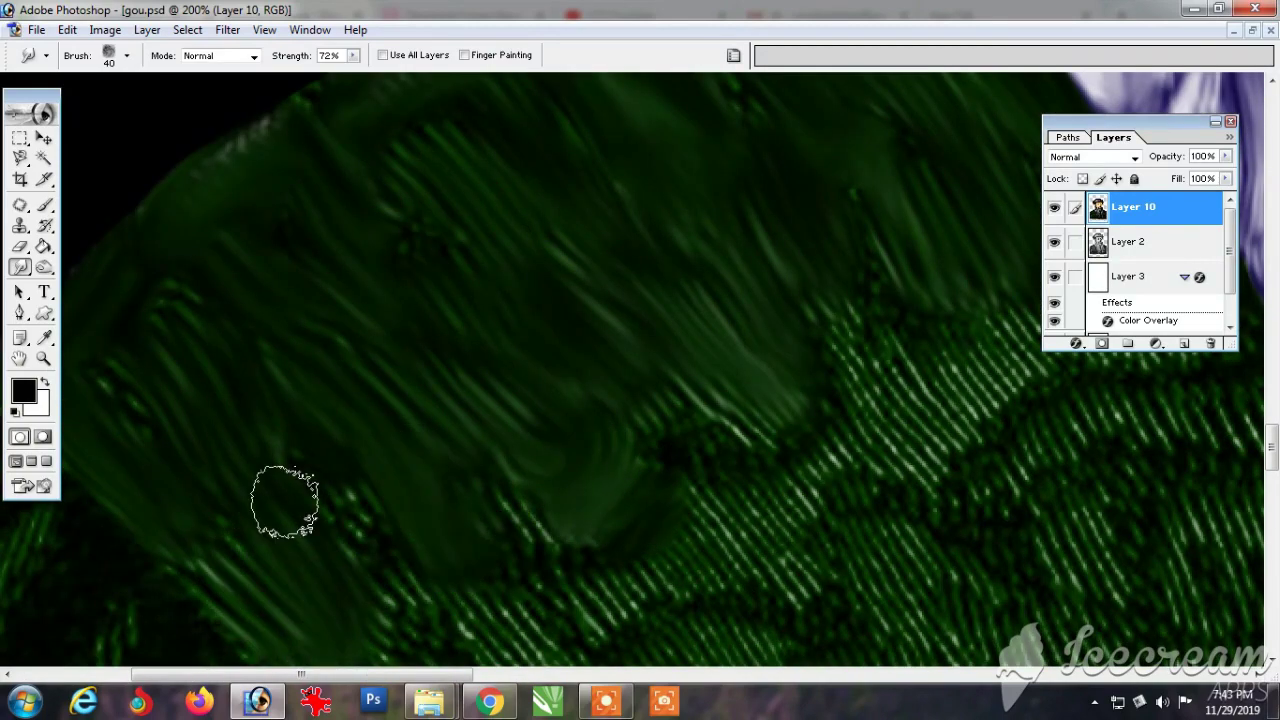
Step: Blend the green robe's dotted hatching from the lower shoulder across to the ruff's end and the beard edge
drag(530, 530, 600, 652)
drag(420, 645, 250, 303)
drag(600, 180, 580, 420)
drag(660, 385, 735, 460)
drag(950, 370, 340, 375)
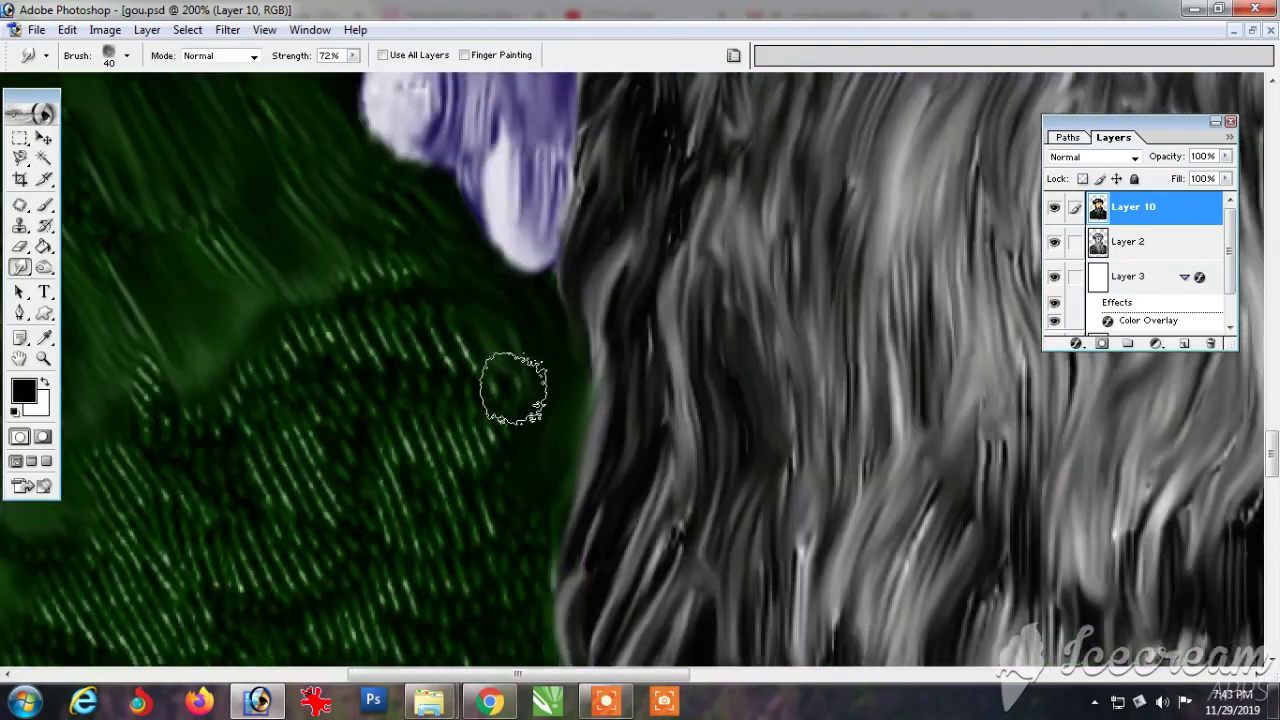
mouse_move(230, 590)
mouse_down()
mouse_move(429, 320)
mouse_move(460, 172)
mouse_up()
drag(181, 239, 337, 437)
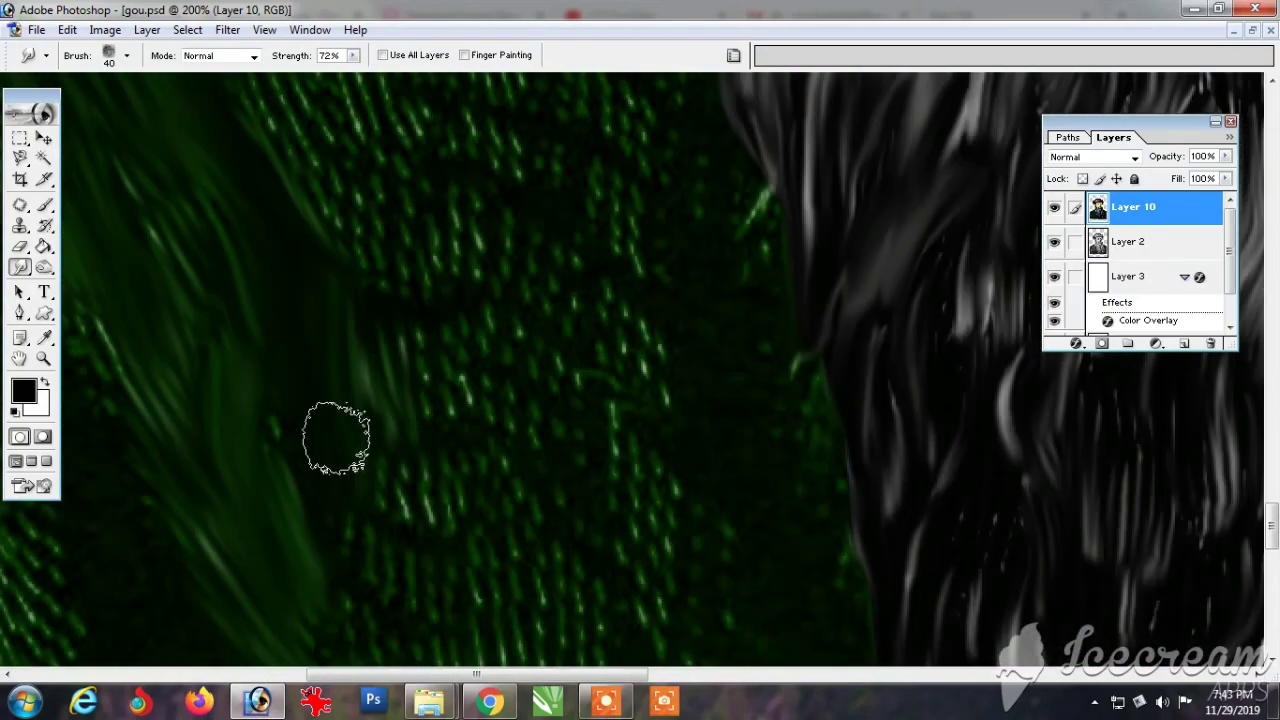
Step: Smooth the green sleeve folds and the robe's dotted texture down alongside the ruff-side edge of the beard
mouse_move(545, 100)
mouse_down()
mouse_move(560, 240)
mouse_move(415, 297)
mouse_up()
drag(541, 529, 428, 134)
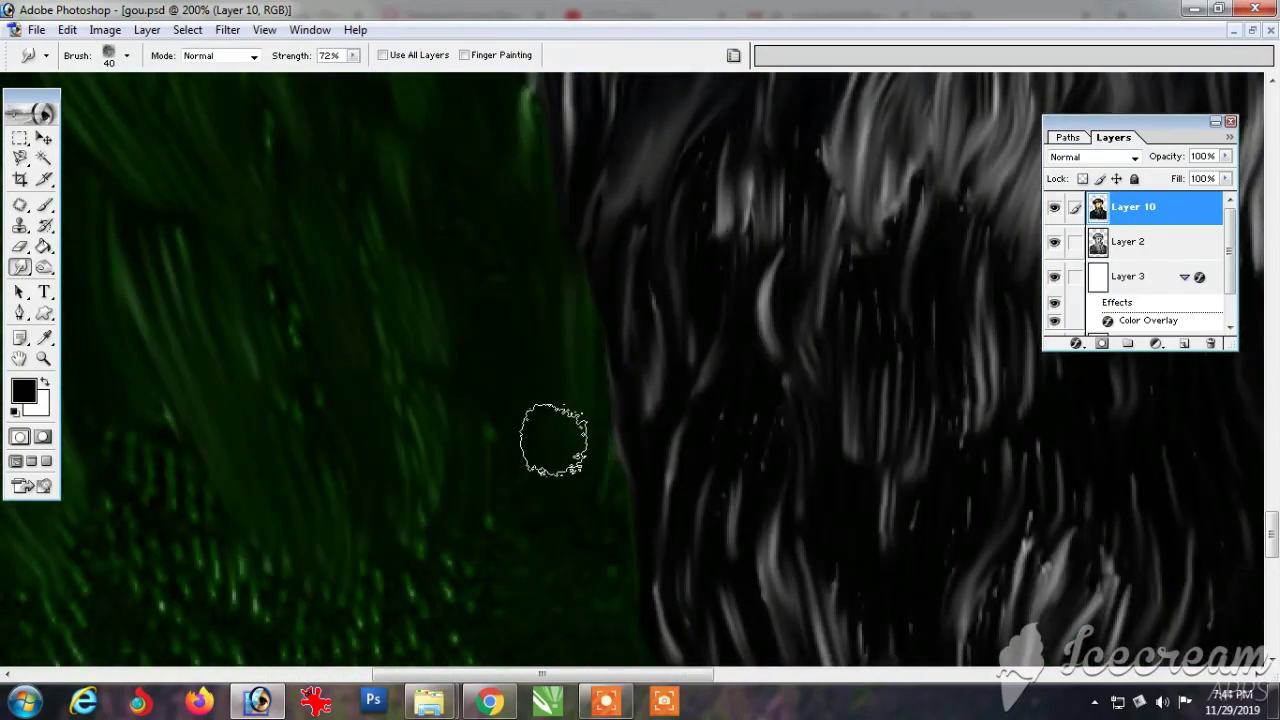
drag(553, 440, 888, 150)
drag(335, 185, 377, 246)
drag(988, 452, 607, 438)
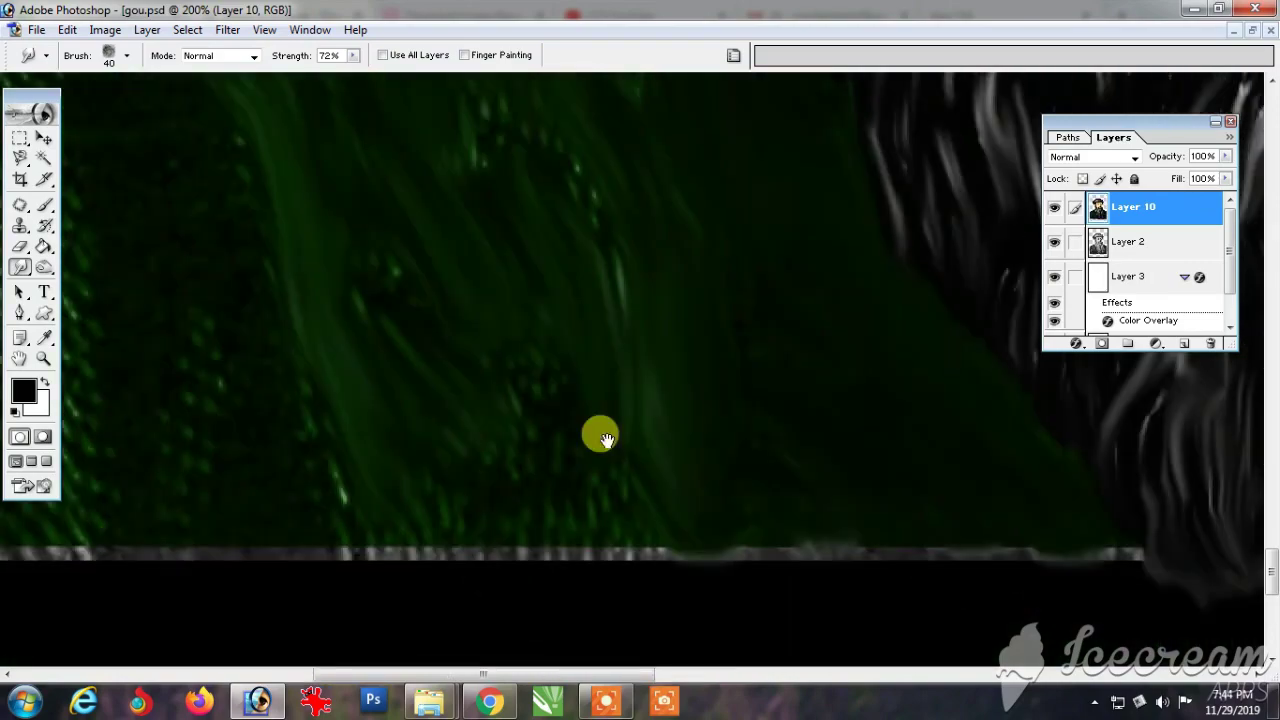
Step: Smudge the remaining green folds and hatching near the robe's bottom border, below the ruff-side beard
mouse_move(115, 175)
mouse_down()
mouse_move(383, 323)
mouse_move(372, 152)
mouse_up()
drag(380, 360, 405, 540)
mouse_move(266, 257)
mouse_down()
mouse_move(457, 569)
mouse_move(542, 480)
mouse_move(303, 377)
mouse_move(271, 457)
mouse_move(309, 486)
mouse_move(542, 446)
mouse_move(574, 631)
mouse_move(603, 206)
mouse_move(274, 286)
mouse_move(107, 371)
mouse_move(371, 514)
mouse_move(453, 392)
mouse_move(229, 434)
mouse_move(294, 443)
mouse_move(466, 177)
mouse_move(653, 238)
mouse_move(308, 352)
mouse_up()
drag(450, 206, 482, 411)
drag(927, 523, 500, 155)
Step: Enlarge the smudge brush to 70 px and smooth the dark green robe on the far side of the beard
key(bracketright)
drag(633, 349, 581, 232)
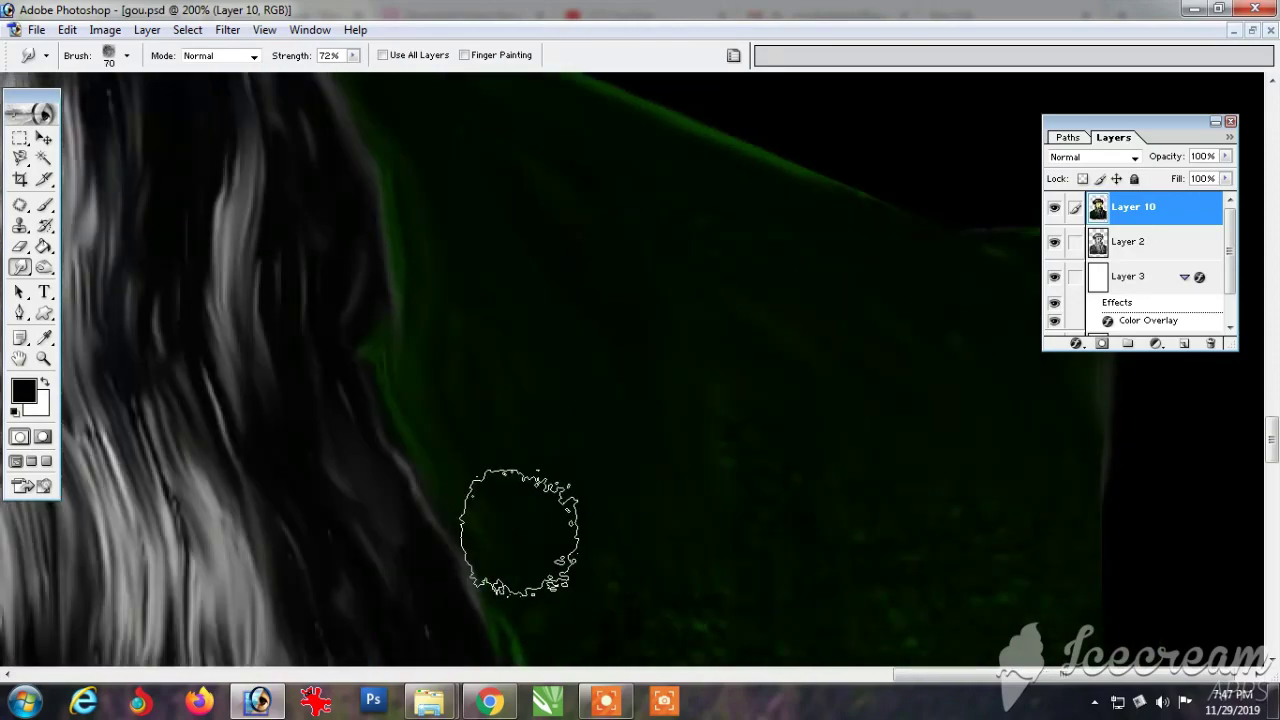
mouse_move(865, 560)
mouse_down()
mouse_move(808, 226)
mouse_move(805, 115)
mouse_up()
drag(951, 434, 951, 340)
mouse_move(628, 346)
mouse_down()
mouse_move(651, 434)
mouse_move(866, 251)
mouse_move(823, 377)
mouse_up()
Step: Select Layer 3 and hide it so the full portrait stands on a white background
key(ctrl+minus)
key(ctrl+minus)
key(ctrl+minus)
key(ctrl+minus)
key(ctrl+minus)
key(ctrl+minus)
key(ctrl+minus)
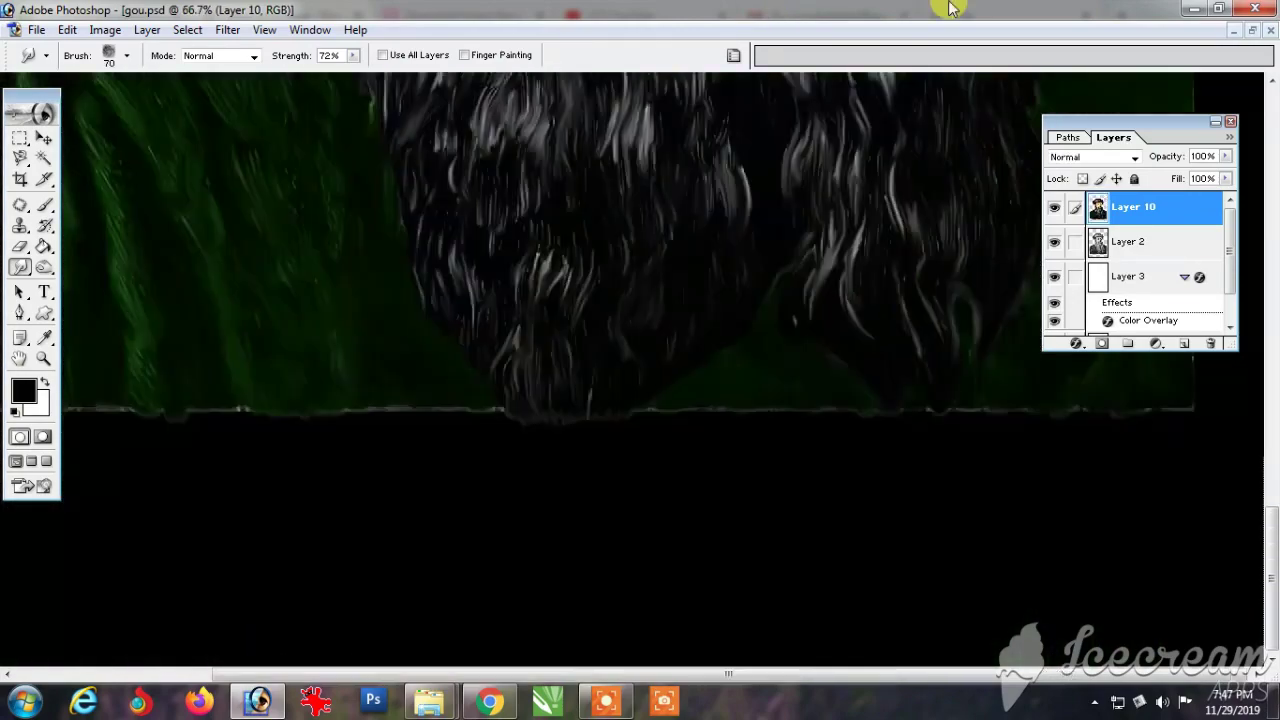
key(v)
right_click(647, 345)
click(714, 374)
right_click(665, 226)
click(686, 277)
click(1131, 277)
click(1056, 279)
key(ctrl+minus)
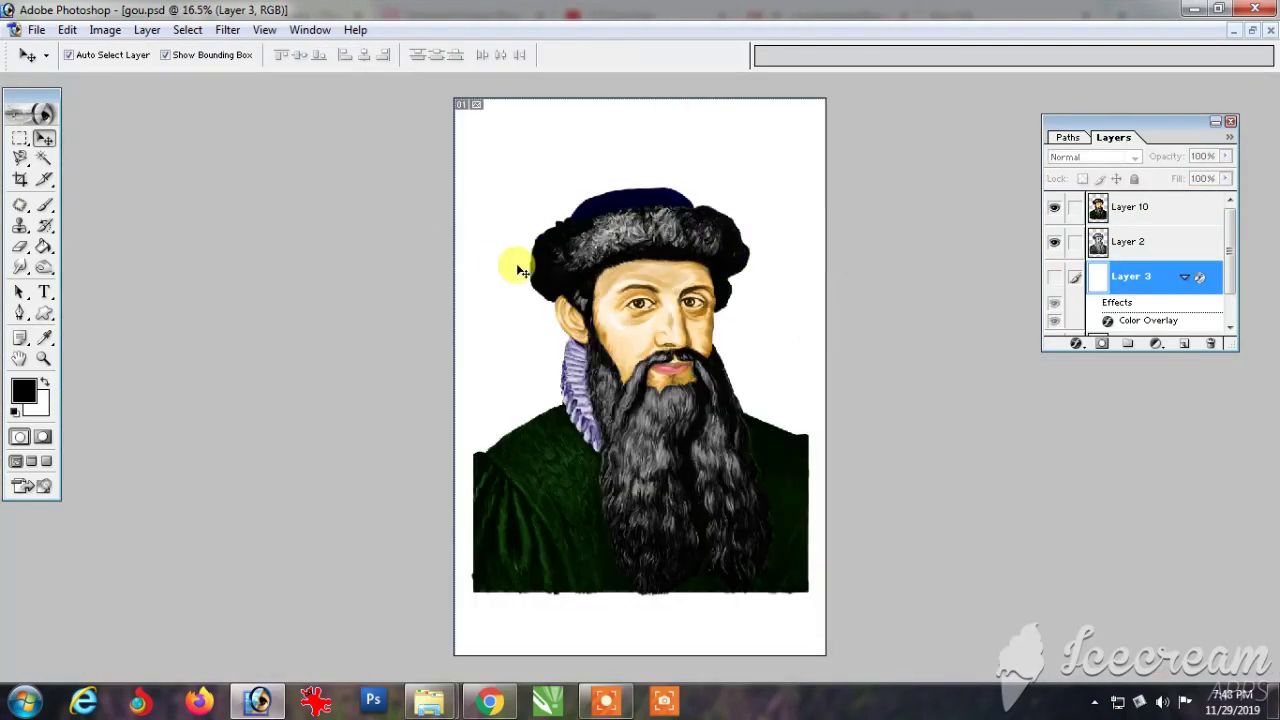
Step: Enlarge the blue cap, dismiss the hidden-layer error and make Layer 10 active for smudging
key(z)
drag(713, 404, 545, 170)
drag(454, 95, 768, 245)
click(20, 267)
click(550, 292)
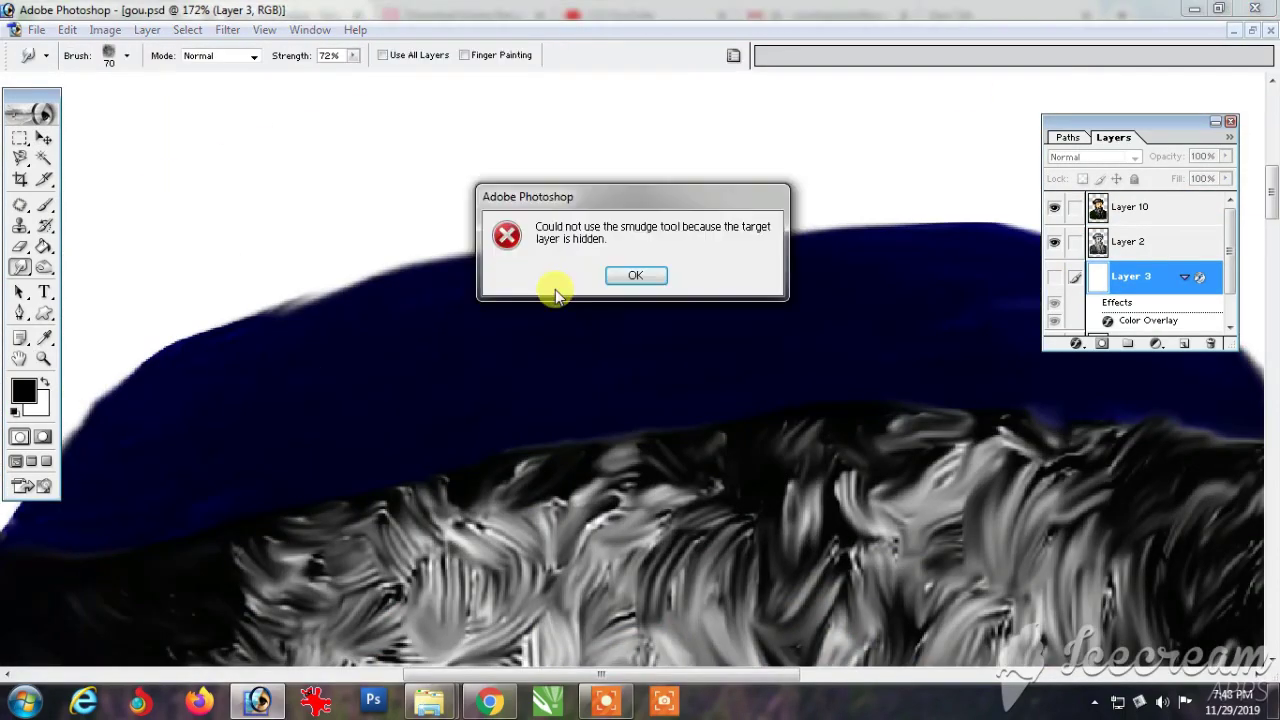
click(636, 277)
click(1130, 207)
Step: Set a lighter blue foreground colour, reduce the brush to 9 px and add short light flecks across the cap
click(27, 391)
click(886, 386)
click(1158, 264)
key(bracketleft)
key(bracketleft)
key(bracketleft)
key(bracketleft)
key(bracketleft)
key(bracketleft)
key(bracketleft)
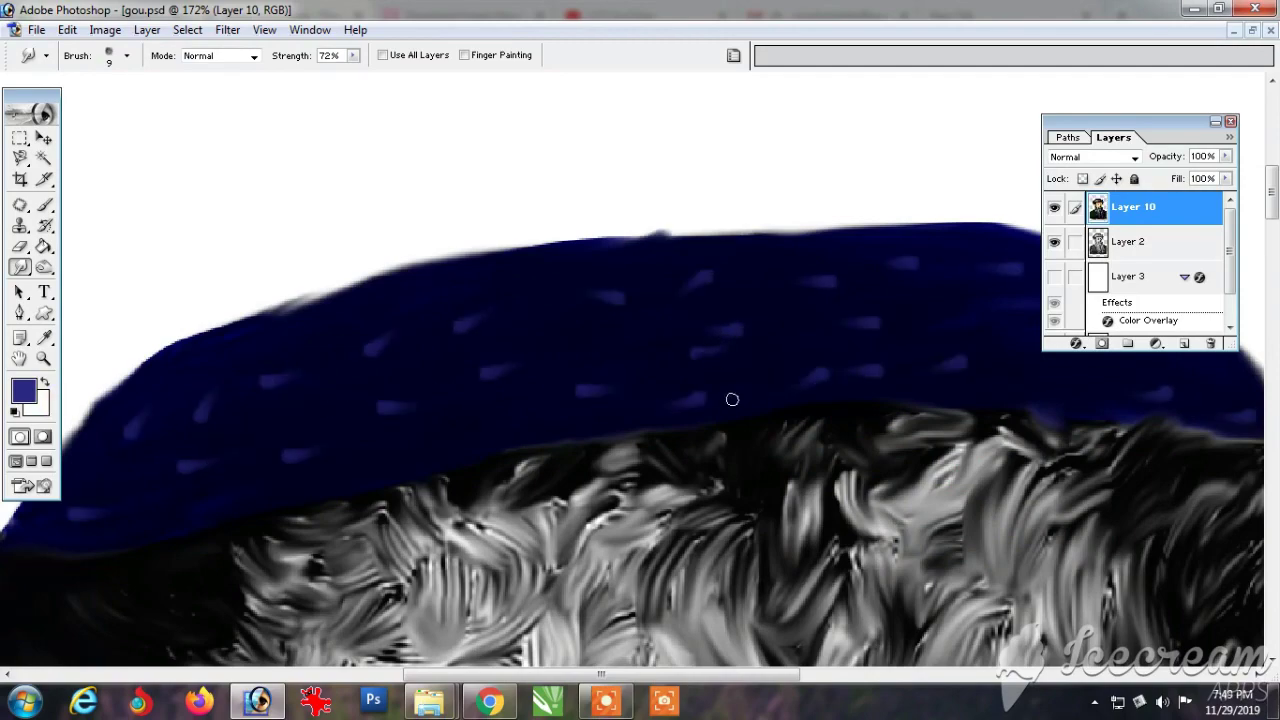
Step: Enlarge the cheek and beard area and give the Smudge tool a multi-dot brush tip at 10 px
key(ctrl+0)
key(z)
mouse_move(498, 232)
mouse_down()
mouse_move(750, 416)
mouse_move(426, 660)
mouse_up()
click(20, 267)
click(127, 56)
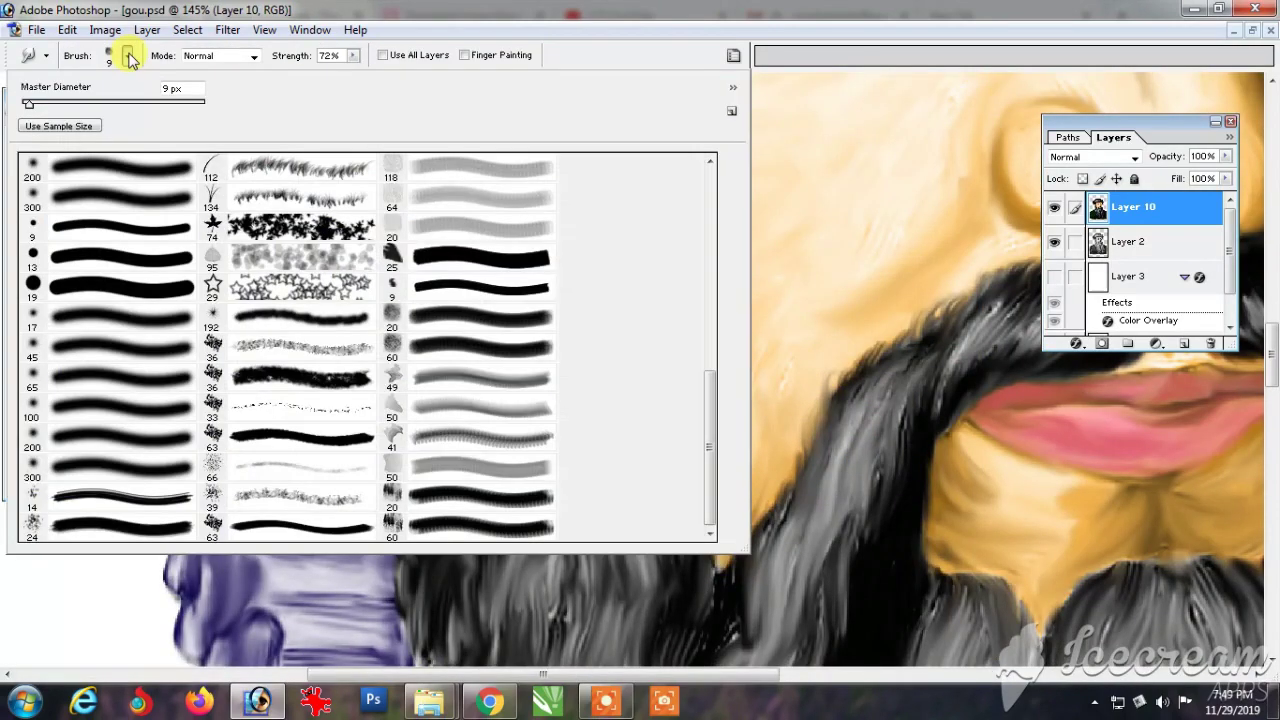
scroll(483, 363, up, 5)
click(483, 363)
key(bracketleft)
key(bracketleft)
key(bracketleft)
key(bracketleft)
key(bracketleft)
key(bracketleft)
key(bracketleft)
key(bracketleft)
key(bracketleft)
key(bracketleft)
key(bracketleft)
key(bracketleft)
key(bracketleft)
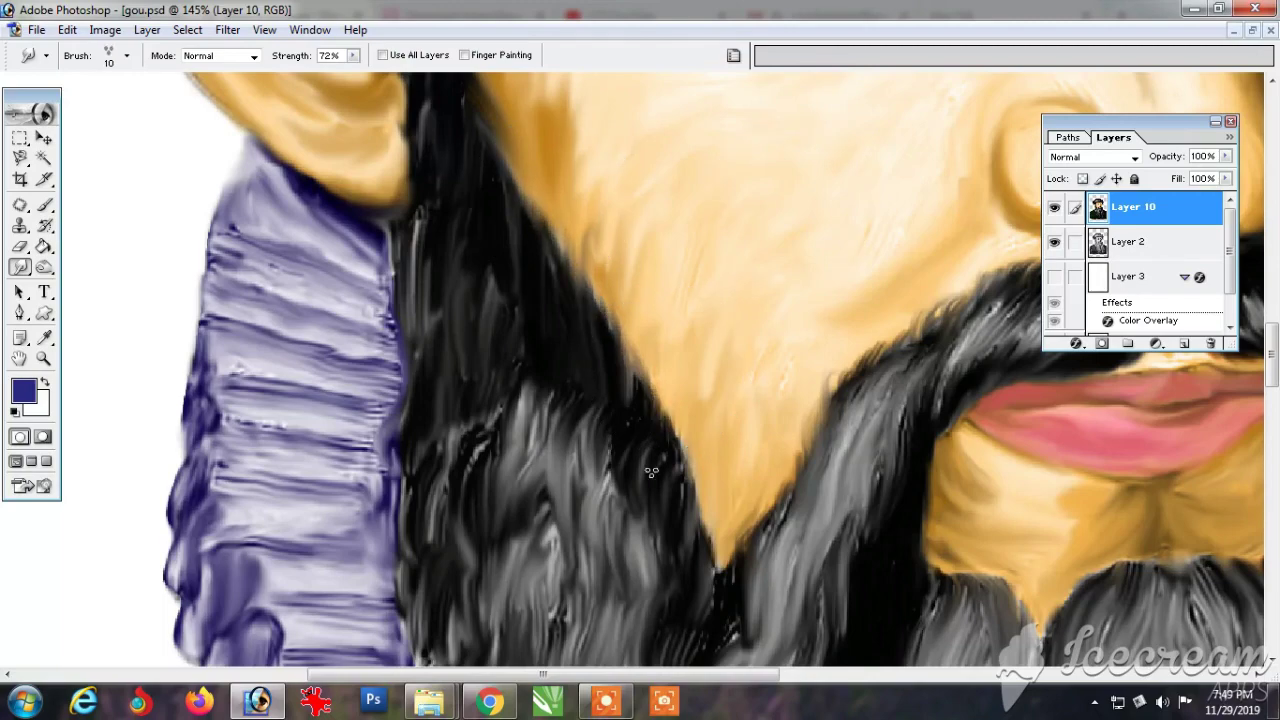
Step: Smudge fine hairs along the beard and moustache edges where they meet the cheeks, at 90% strength
key(ctrl+plus)
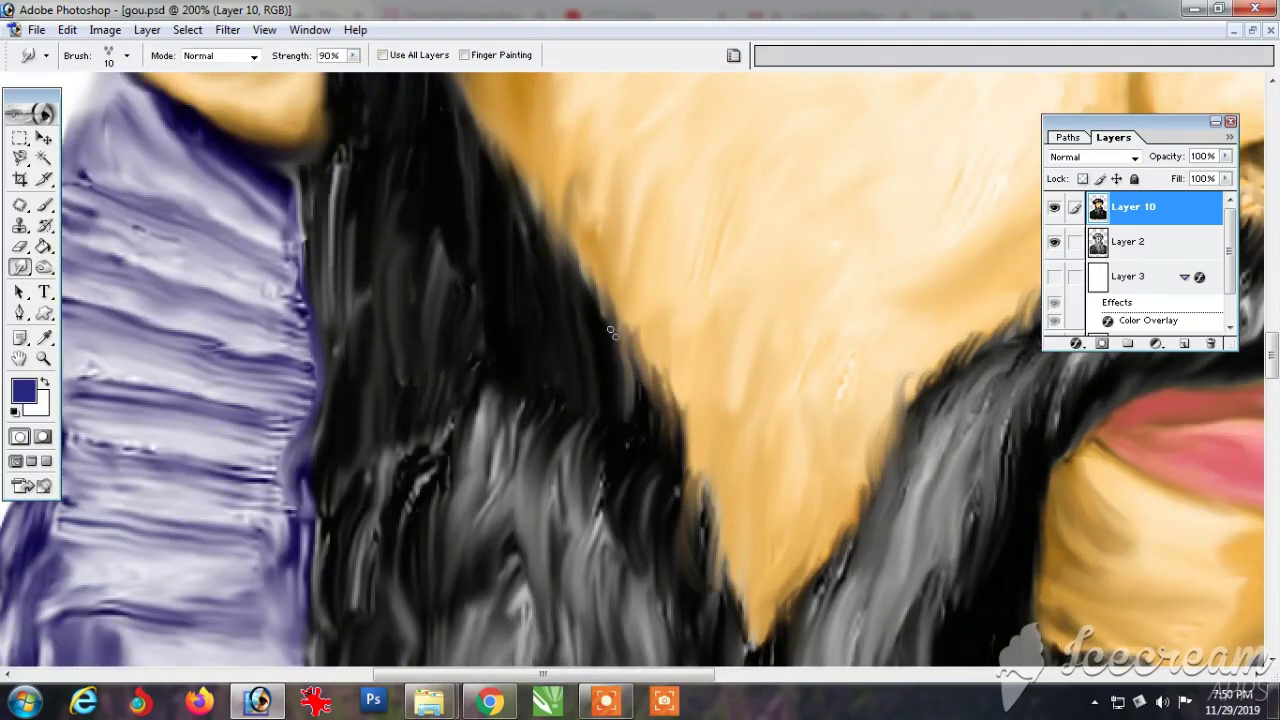
drag(884, 507, 568, 477)
drag(711, 486, 516, 474)
drag(950, 400, 468, 467)
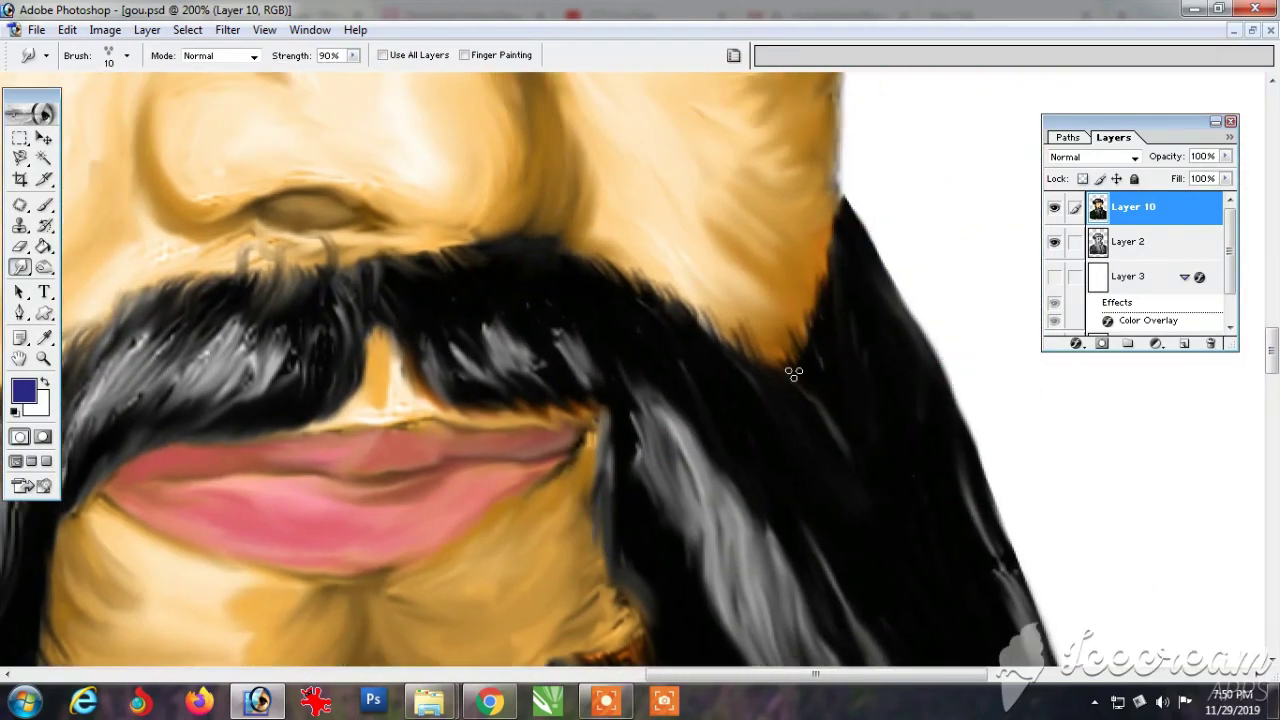
drag(796, 84, 587, 503)
drag(490, 502, 391, 329)
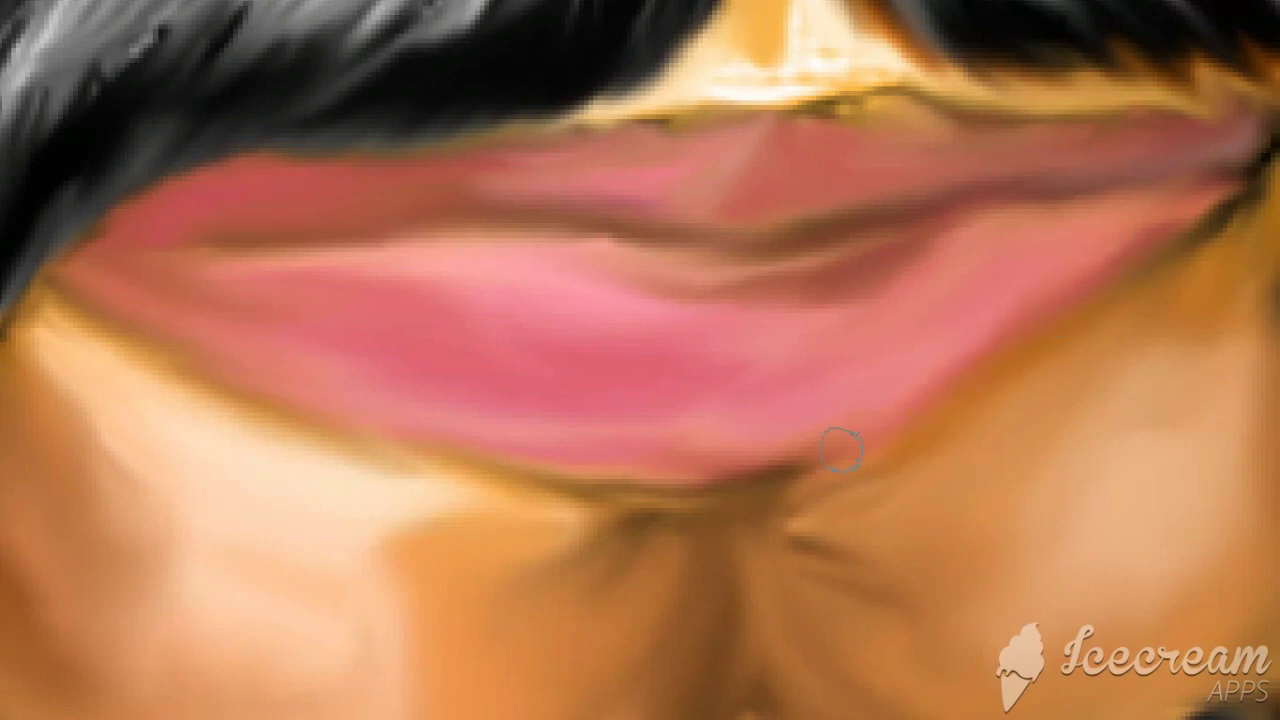
Step: Smudge the pink tones of the lips, including the centre of the upper lip
drag(665, 300, 870, 245)
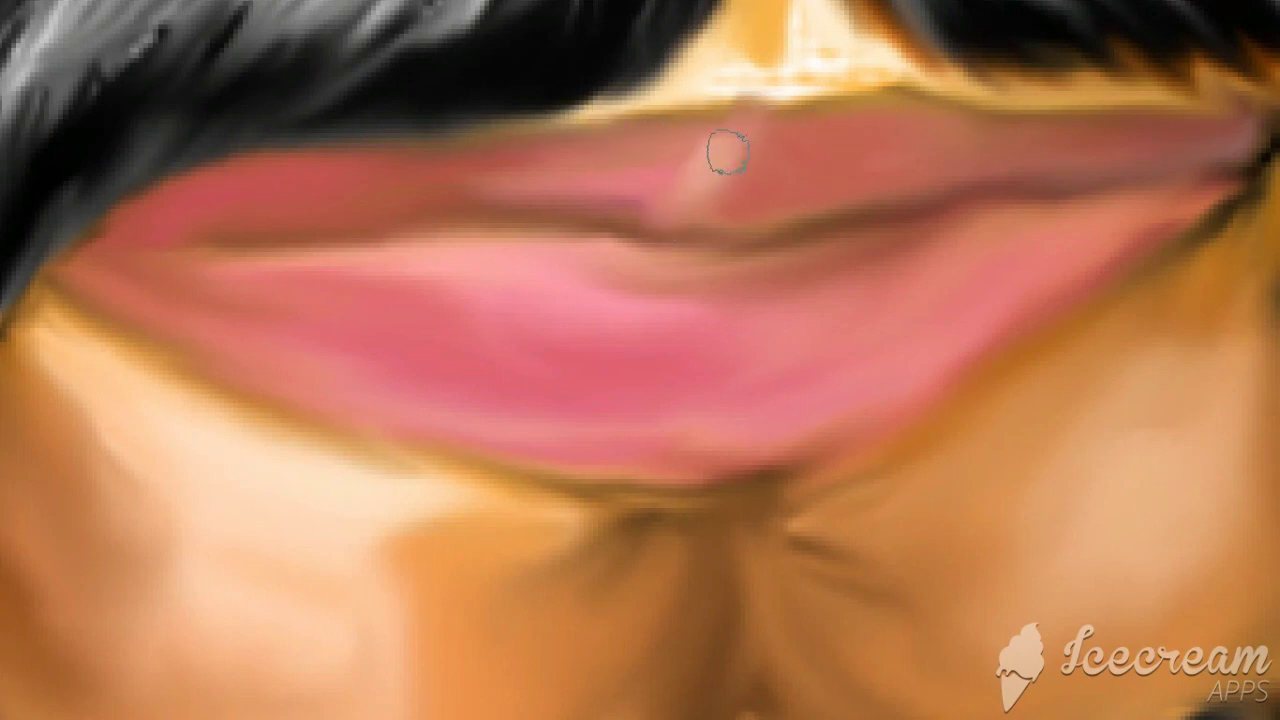
key(ctrl+0)
ctrl+click(640, 340)
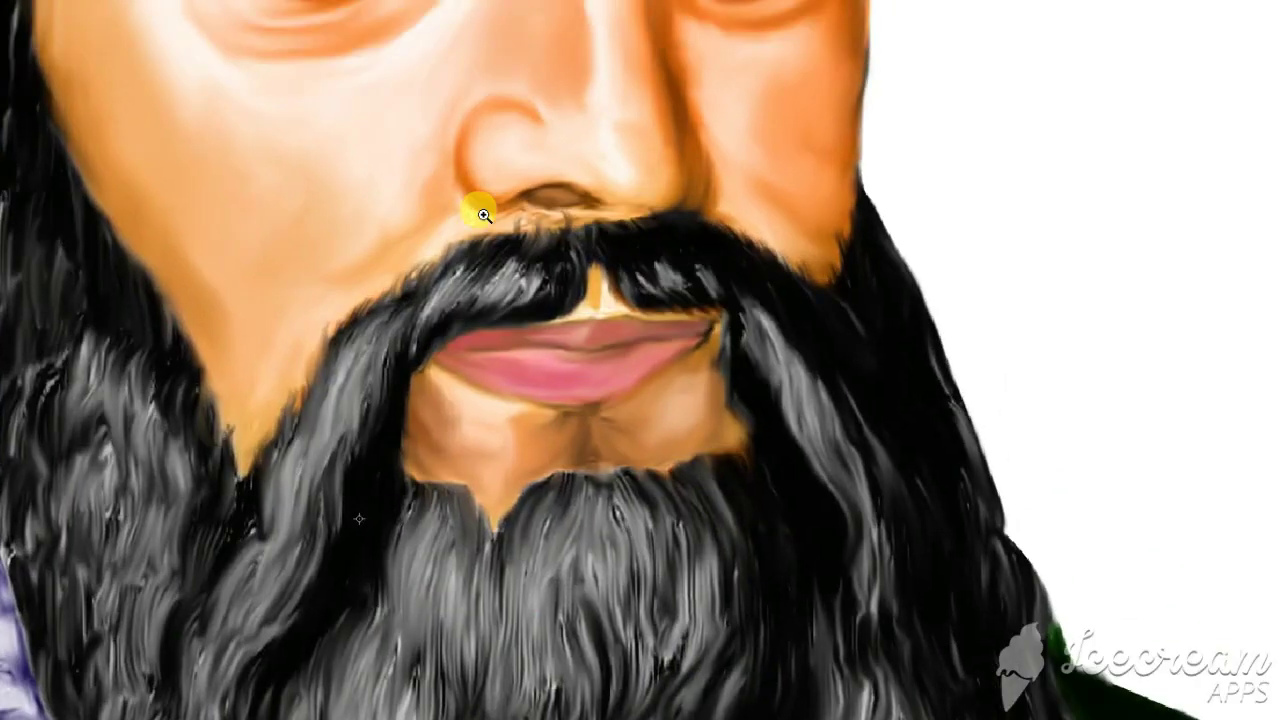
Step: Load the Wet Media Brushes set and choose a different brush tip for smudging the beard
ctrl+click(480, 209)
drag(580, 460, 788, 354)
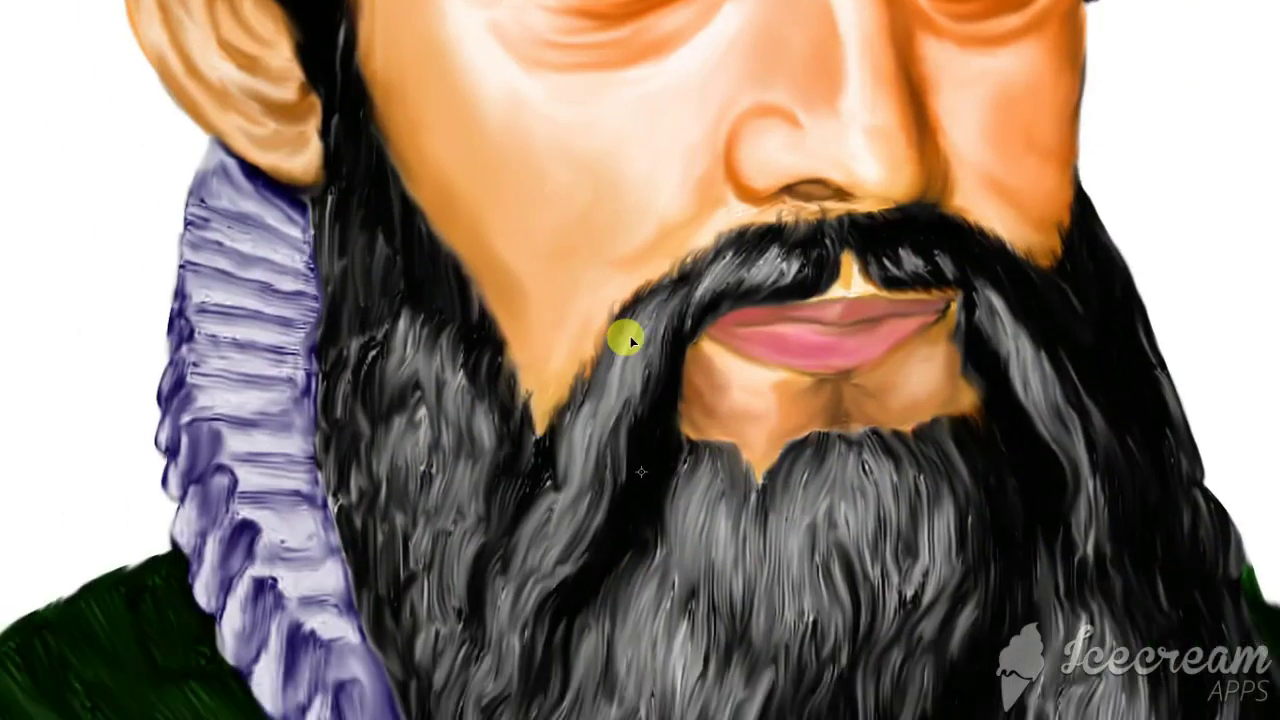
right_click(630, 336)
click(1252, 206)
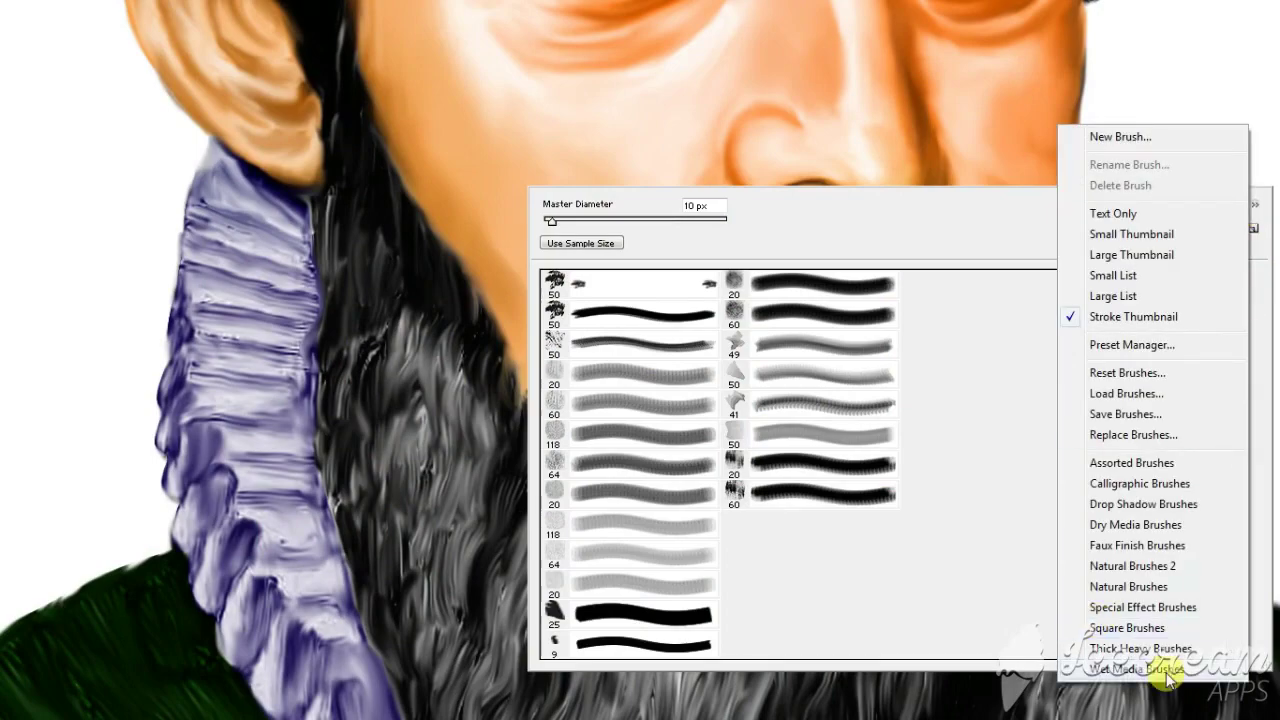
click(1130, 666)
click(600, 277)
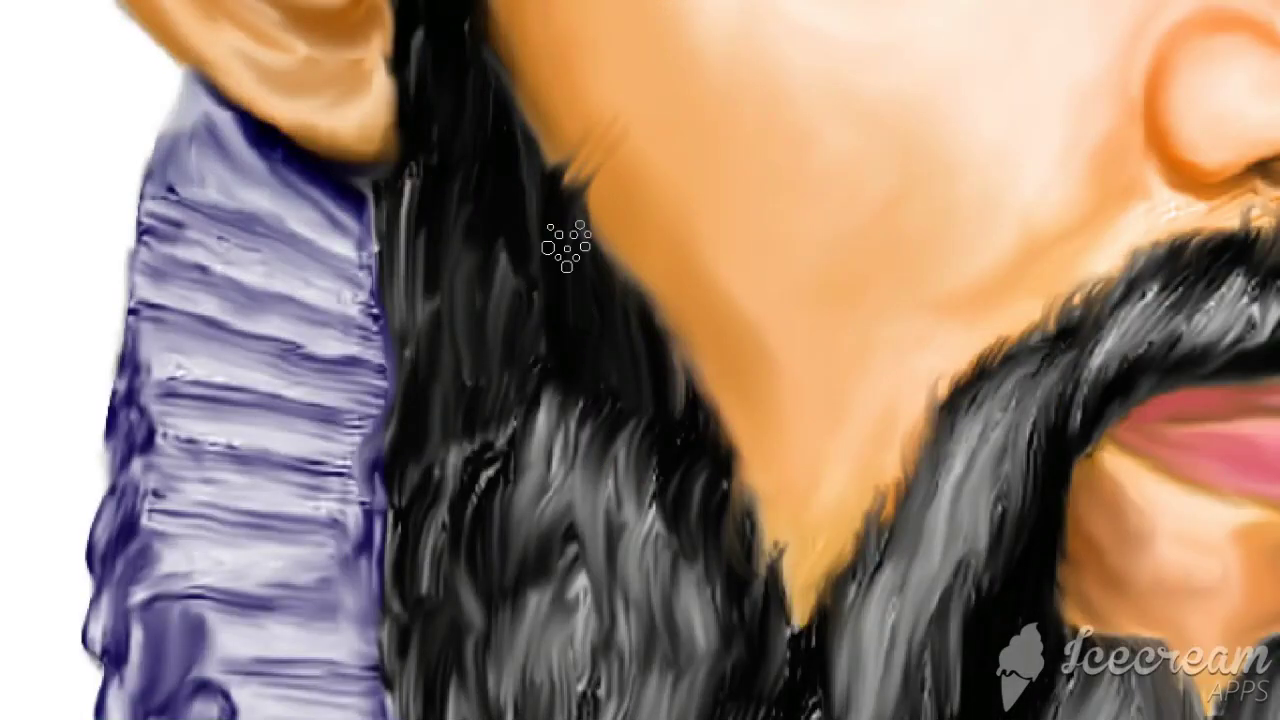
Step: Smudge fine strands from the ear-side beard and moustache into the pointed patch of cheek between them
drag(528, 256, 585, 388)
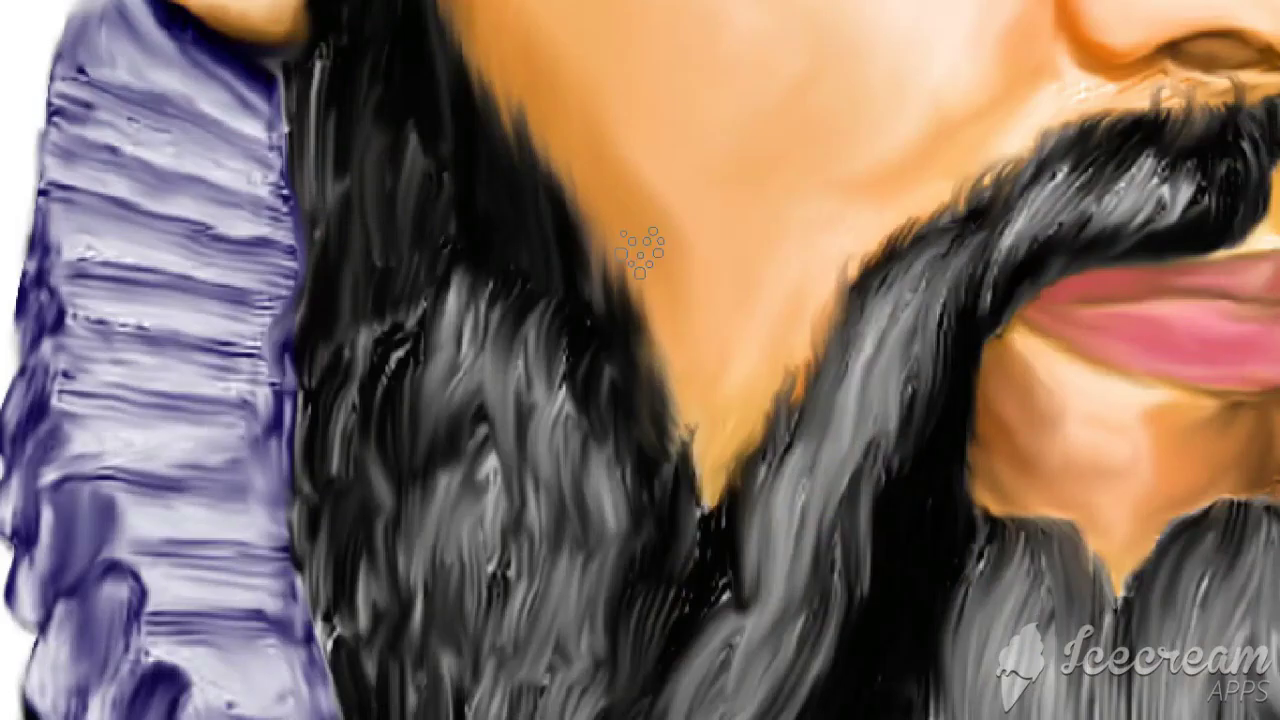
drag(700, 500, 763, 343)
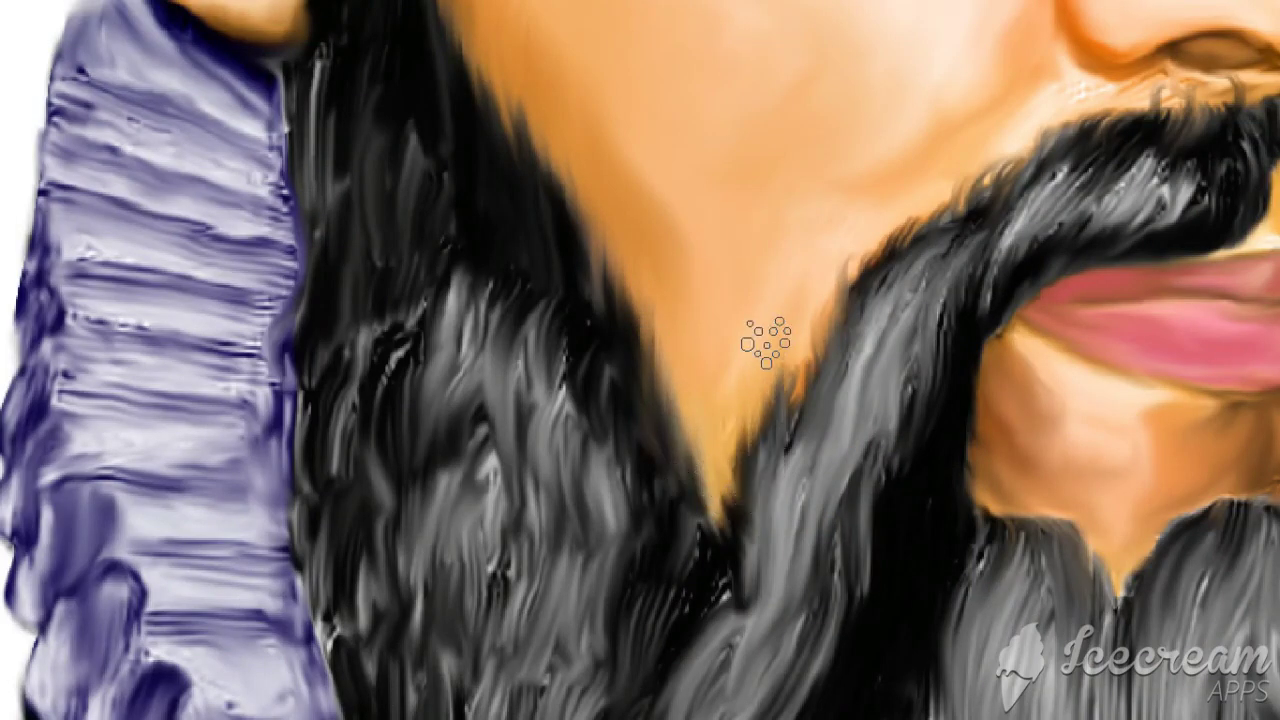
drag(510, 600, 498, 440)
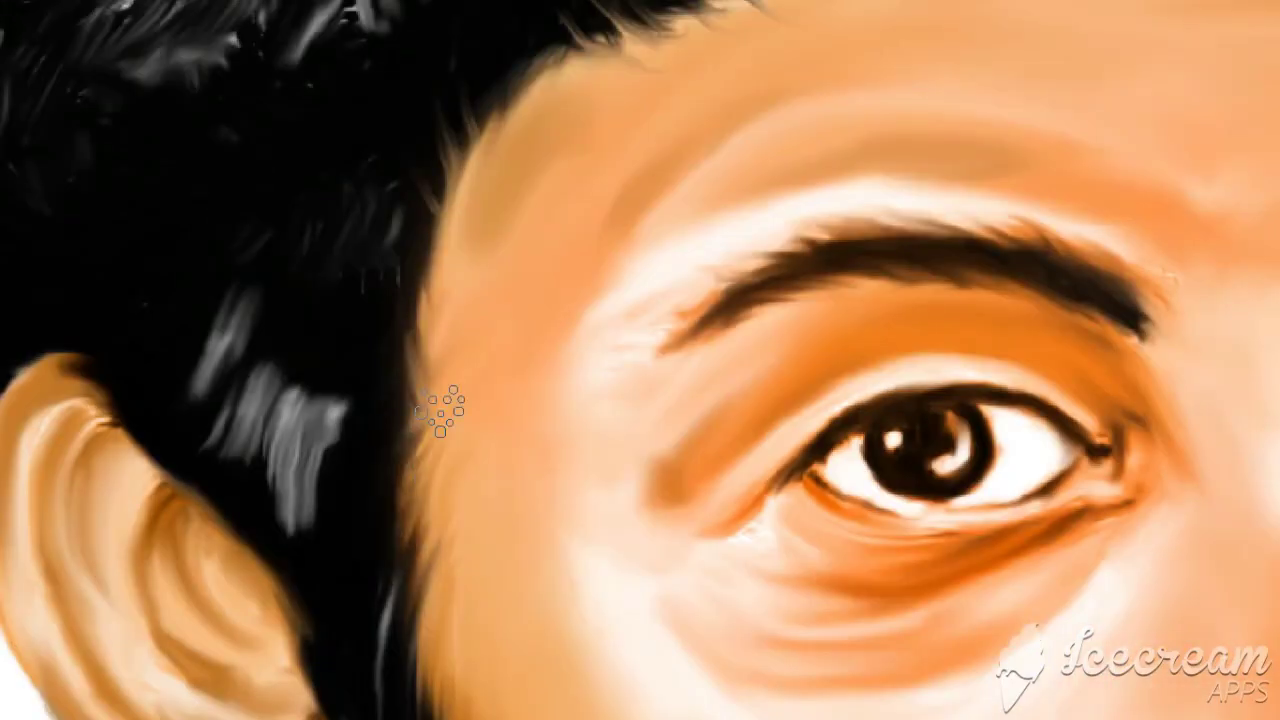
Step: Draw fine hairs over the skin along the temple and the fur hat's lower edge across the forehead
drag(443, 400, 410, 520)
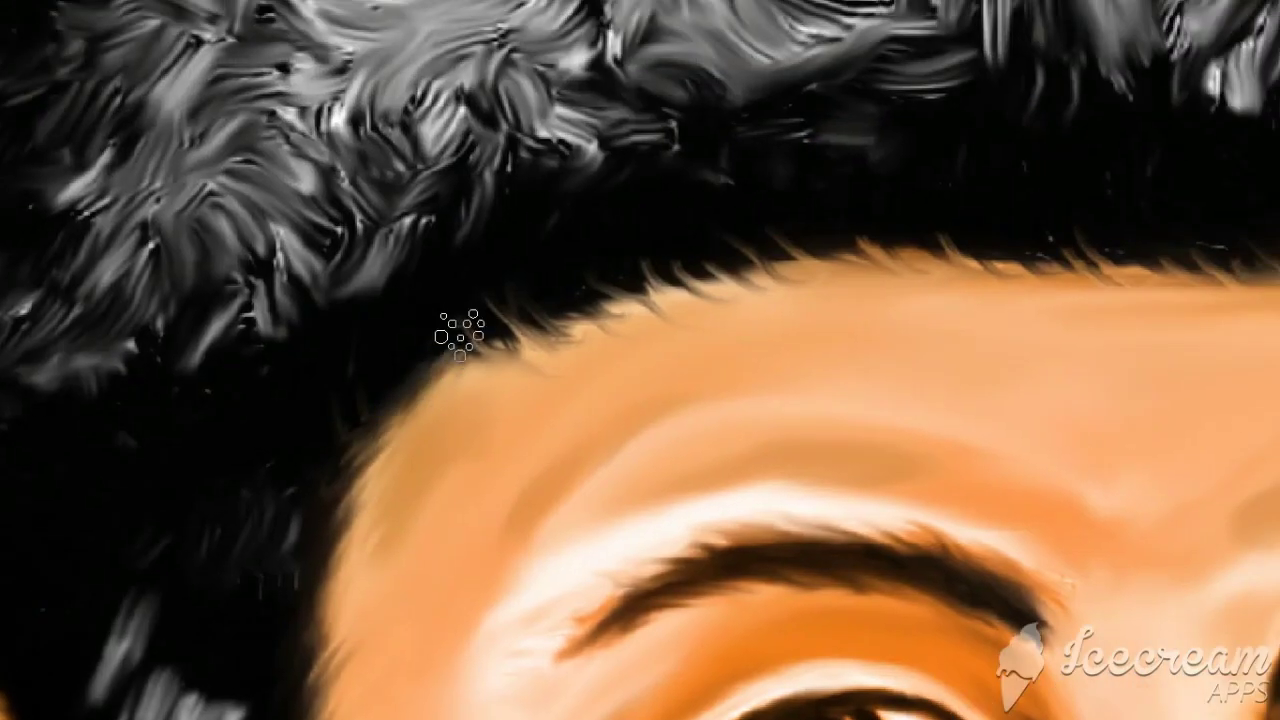
mouse_move(457, 329)
mouse_down()
mouse_move(586, 274)
mouse_move(880, 280)
mouse_up()
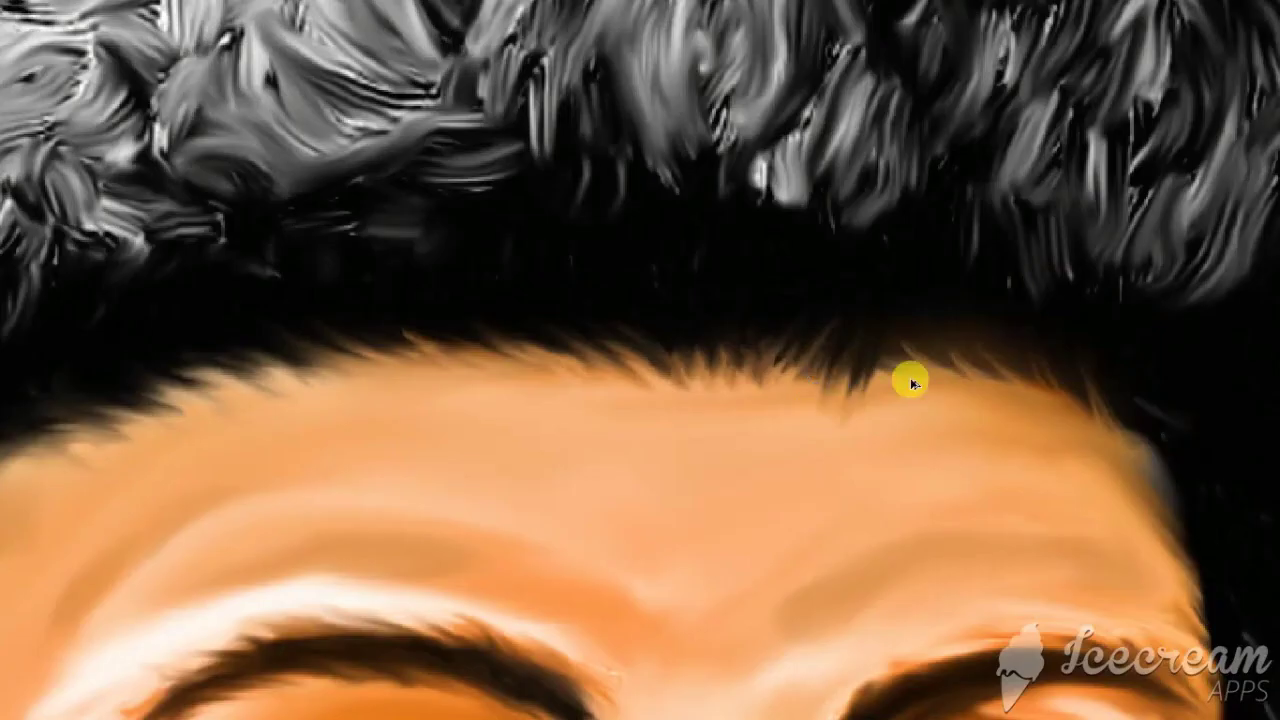
mouse_move(909, 374)
mouse_down()
mouse_move(870, 385)
mouse_move(843, 414)
mouse_up()
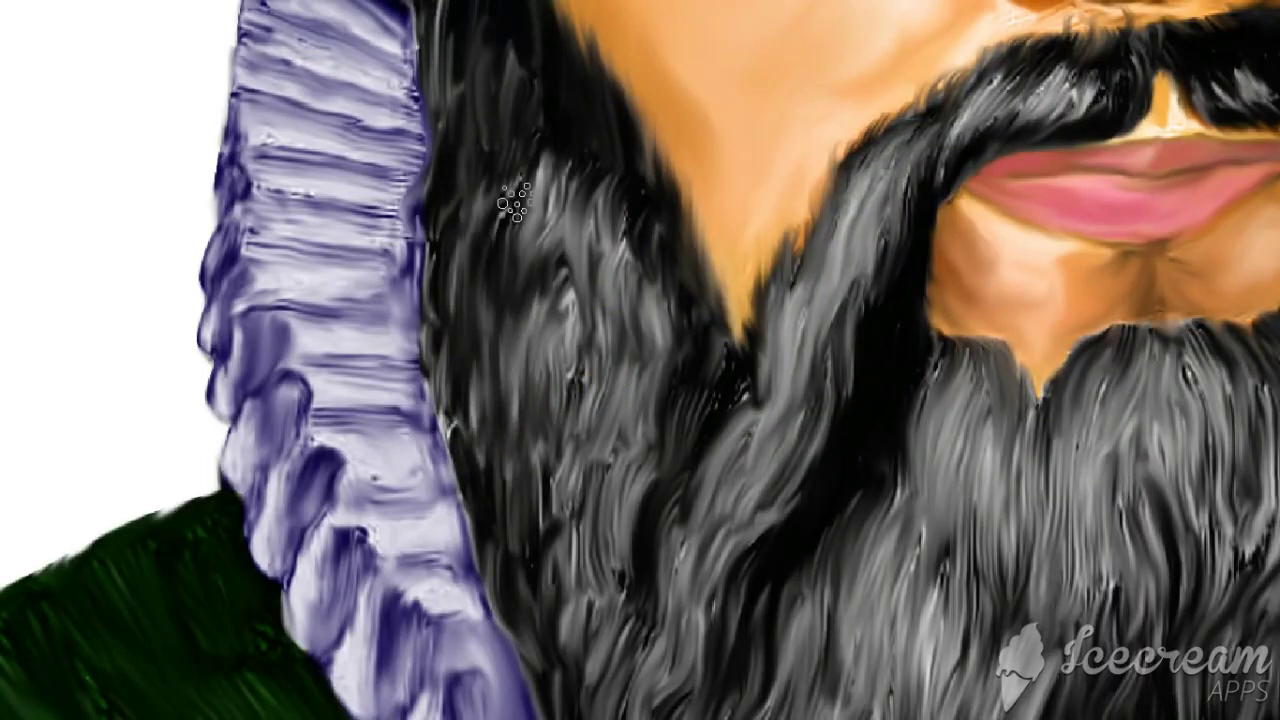
Step: Smudge the beard strands beside the ruff and review the portrait from hat to beard
mouse_move(513, 203)
mouse_down()
mouse_move(540, 400)
mouse_move(530, 440)
mouse_move(560, 523)
mouse_up()
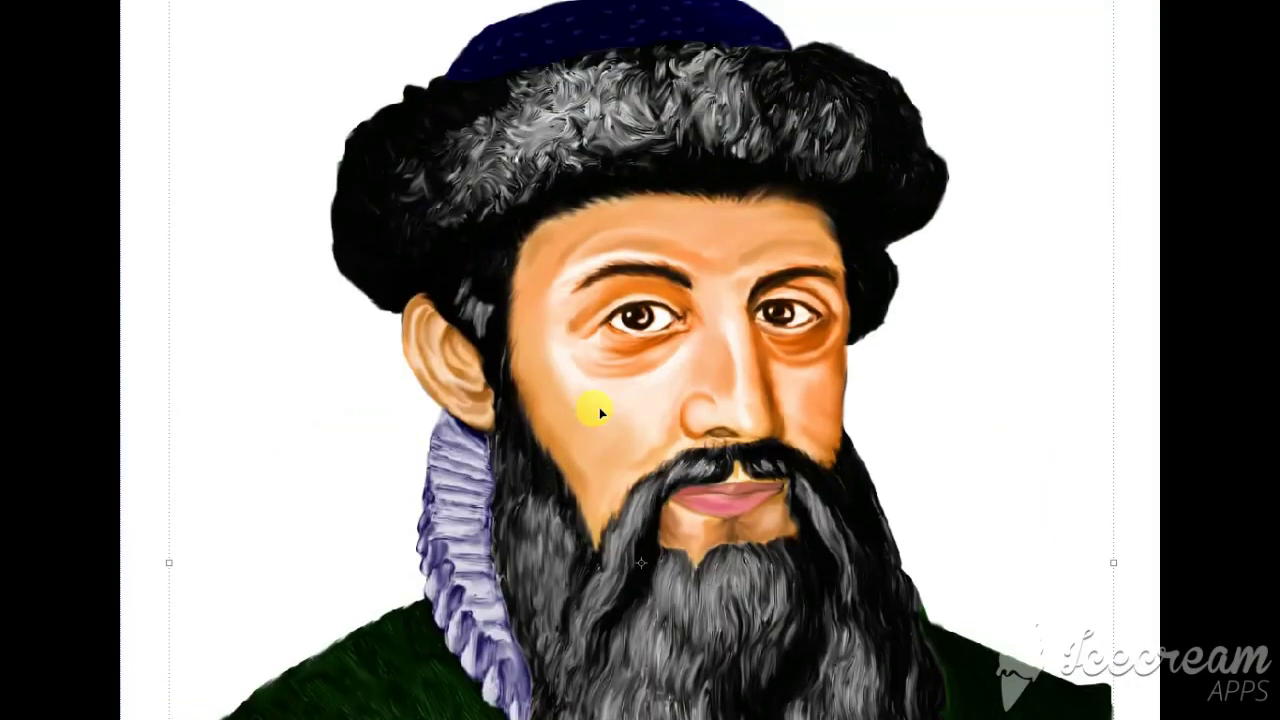
scroll(602, 408, down, 4)
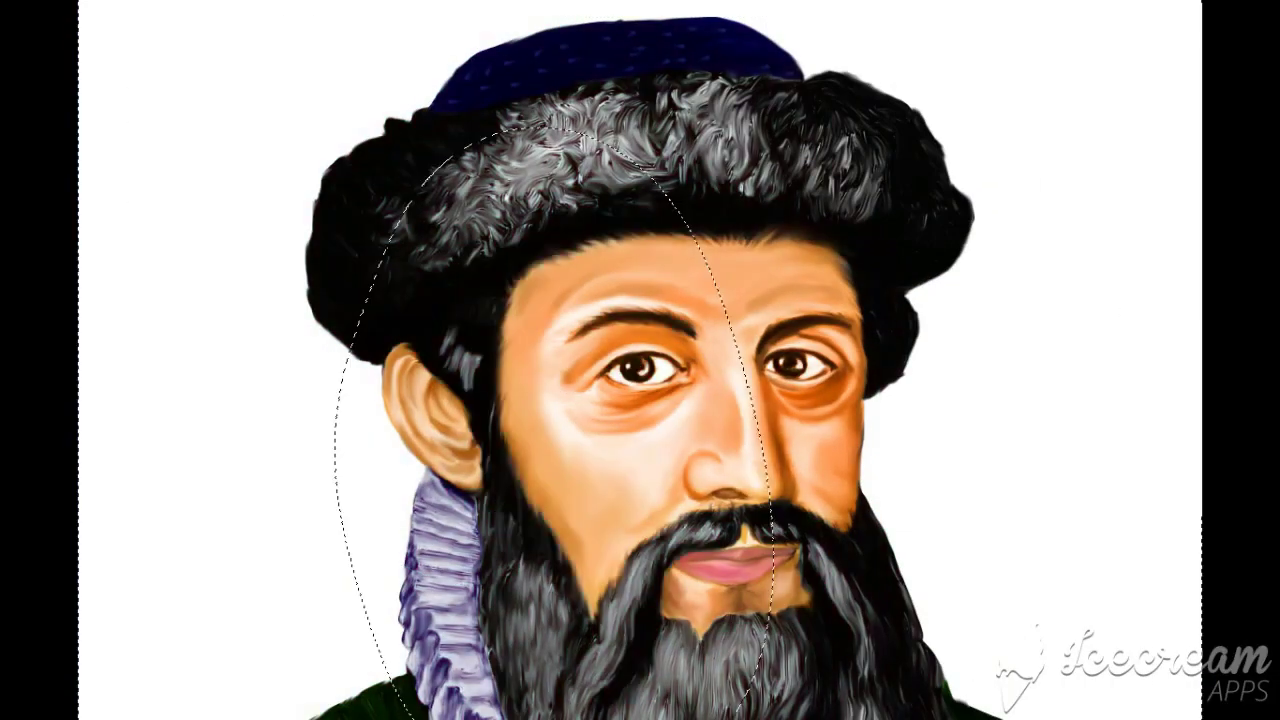
Step: Increase the colour saturation of the selected oval area covering the ear-side face and ruff
key(ctrl+u)
drag(920, 175, 998, 216)
key(Return)
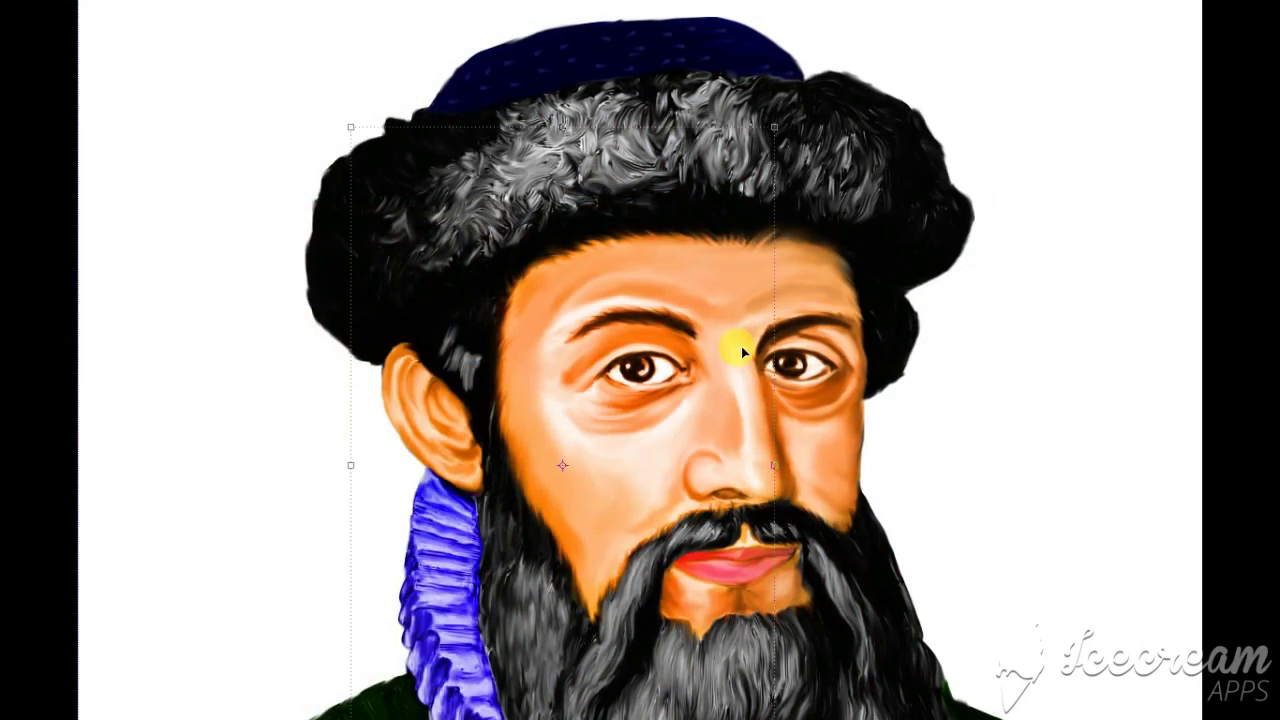
Step: Shift the hue of the selected ear-side half of the face toward red and raise its saturation to about +52
key(ctrl+u)
drag(920, 177, 927, 225)
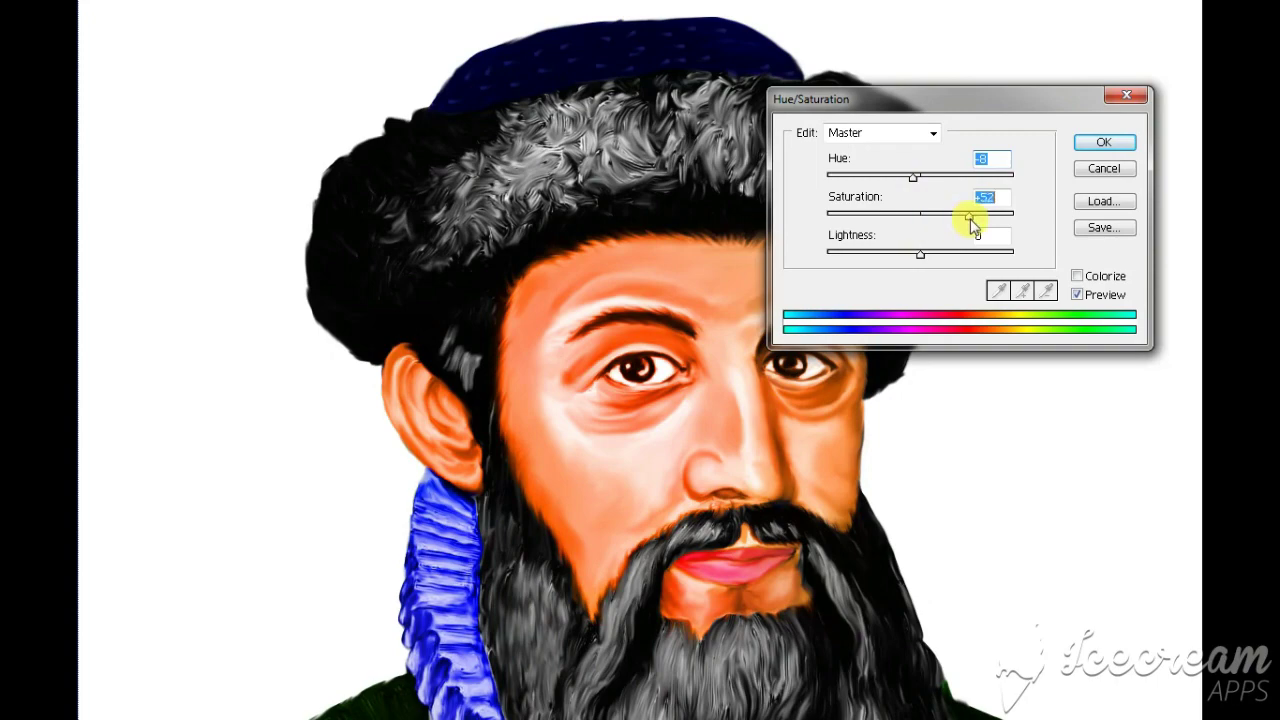
drag(913, 177, 909, 177)
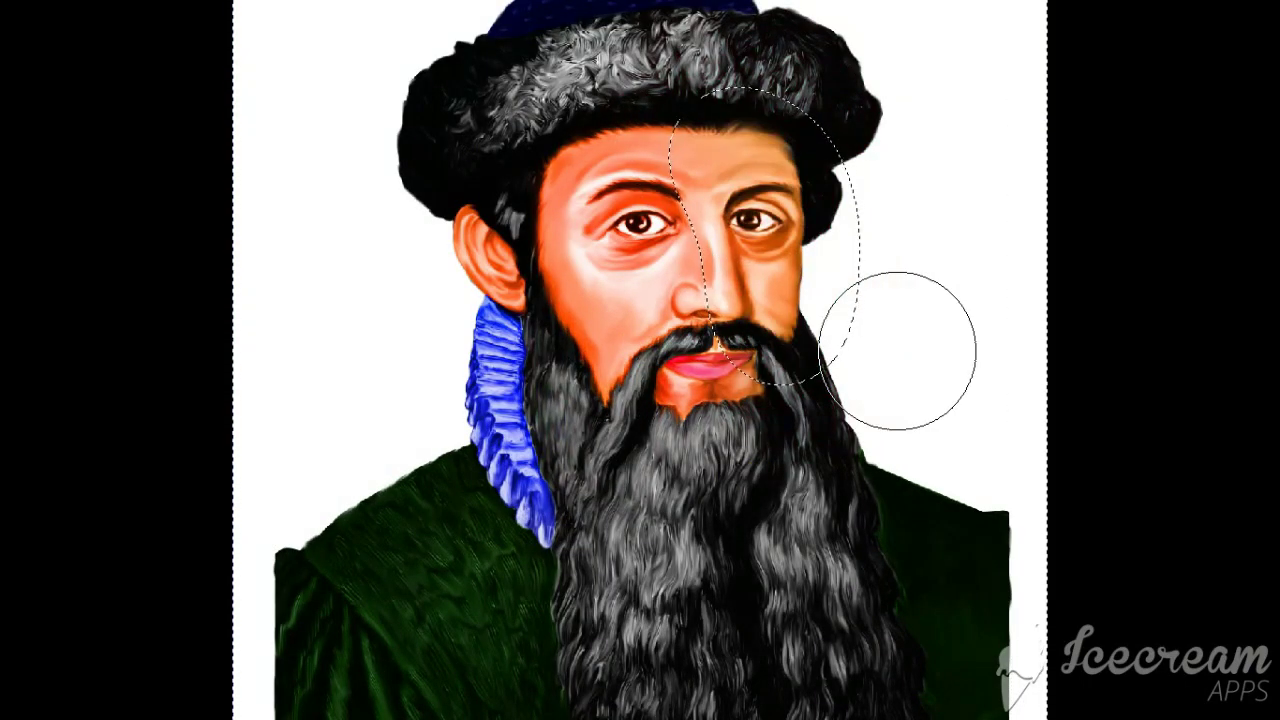
Step: Boost the colour saturation of the selected far side of the face
key(ctrl+u)
drag(884, 98, 870, 310)
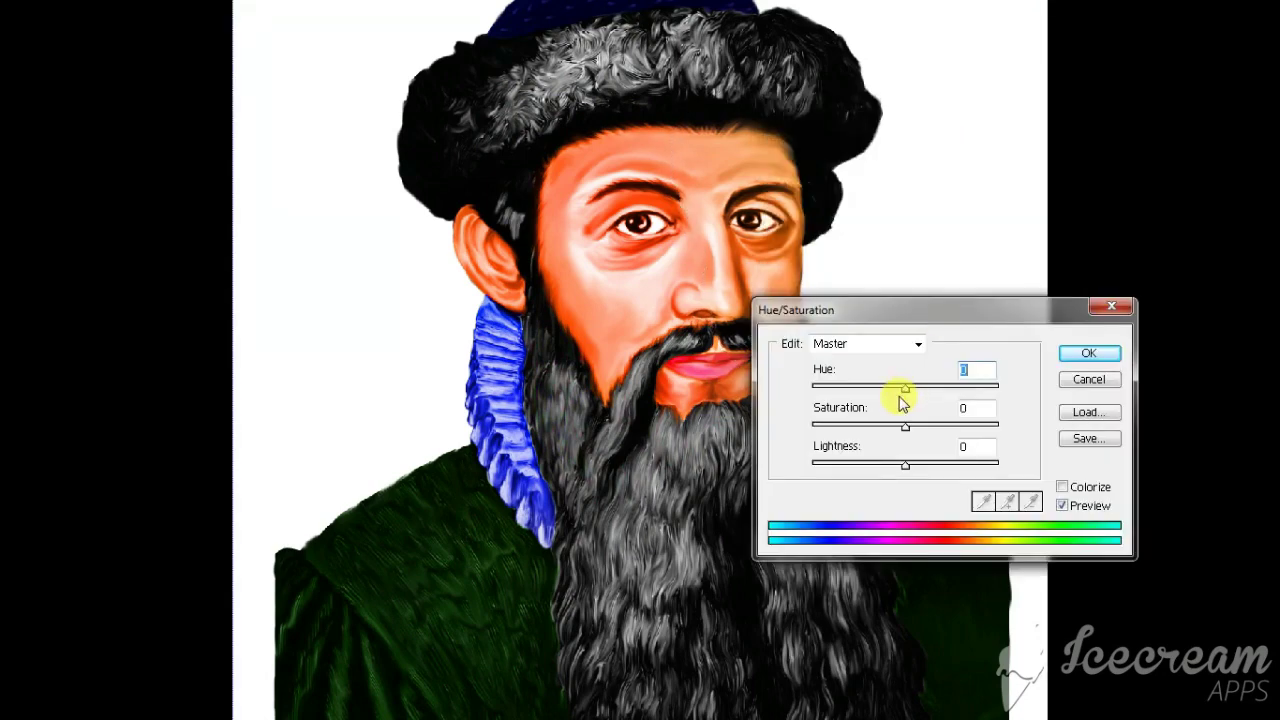
drag(905, 389, 906, 431)
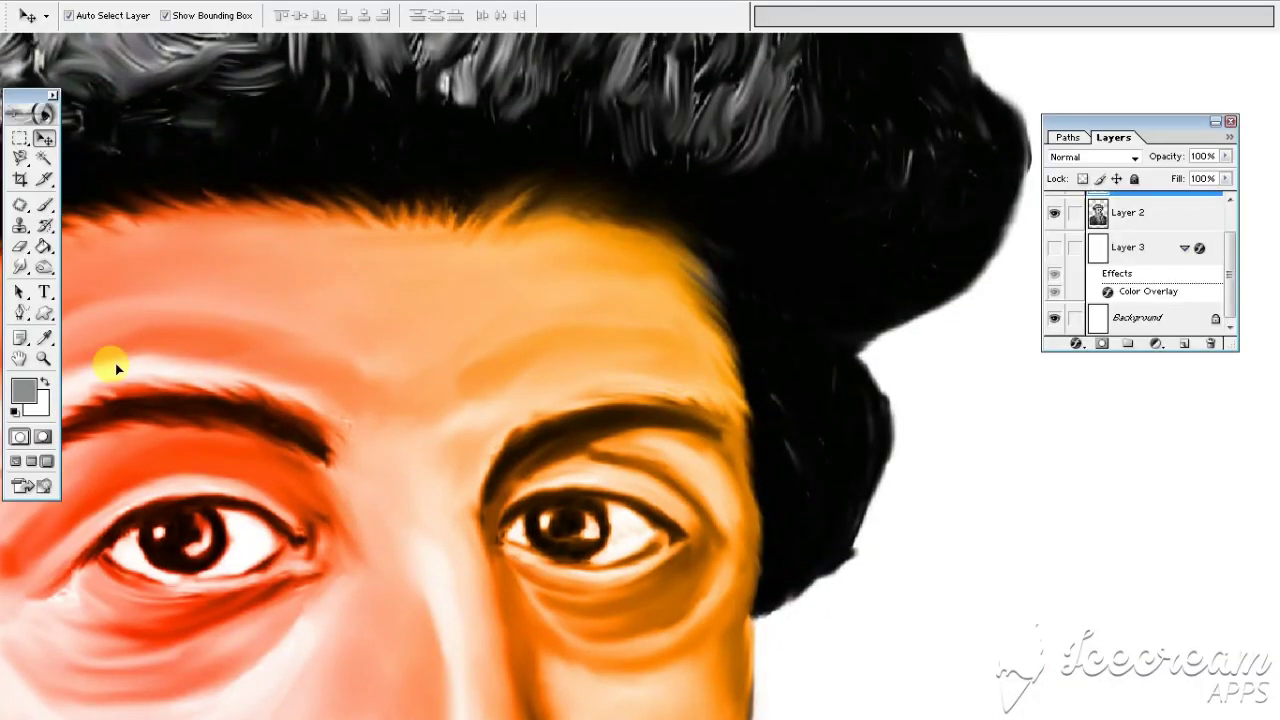
Step: Set a peach foreground colour and choose a textured Smudge brush from the Natural Brushes 2 library
click(24, 390)
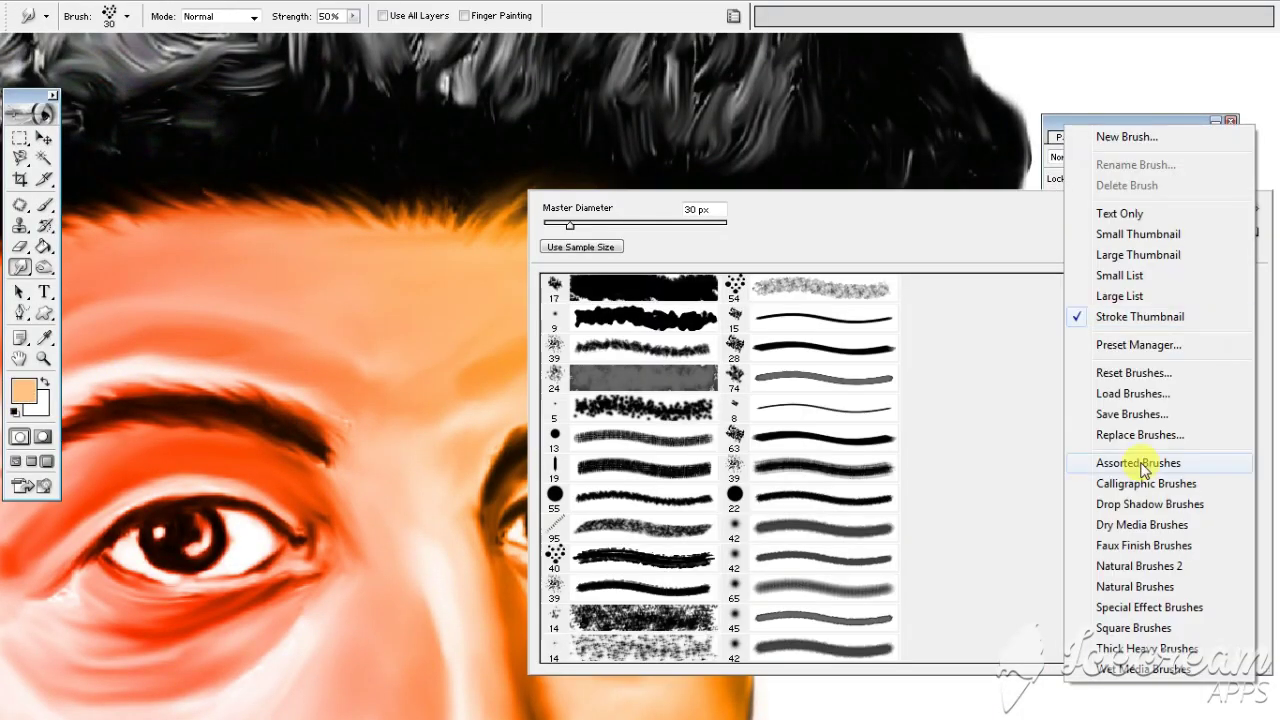
click(1135, 566)
click(766, 314)
key(Return)
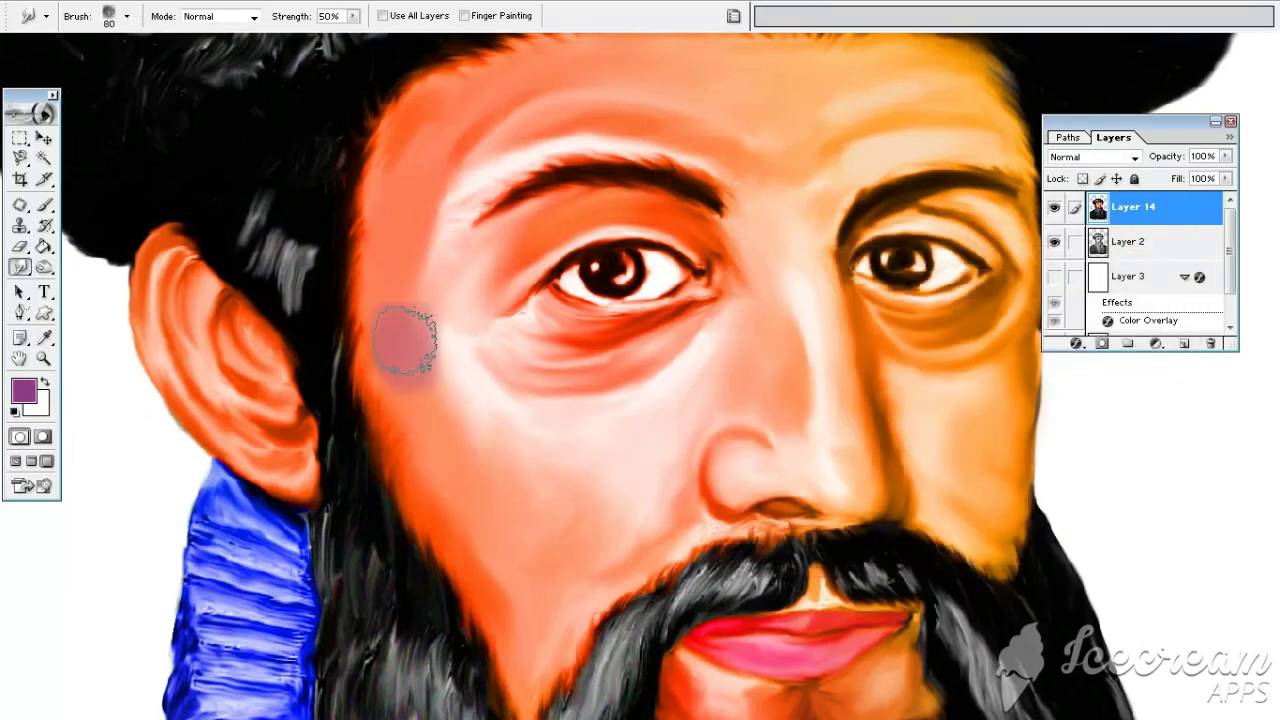
Step: Sample an orange-red foreground colour from the temple skin and touch up the nose bridge with a 60 px brush
drag(405, 341, 401, 234)
key(ctrl+z)
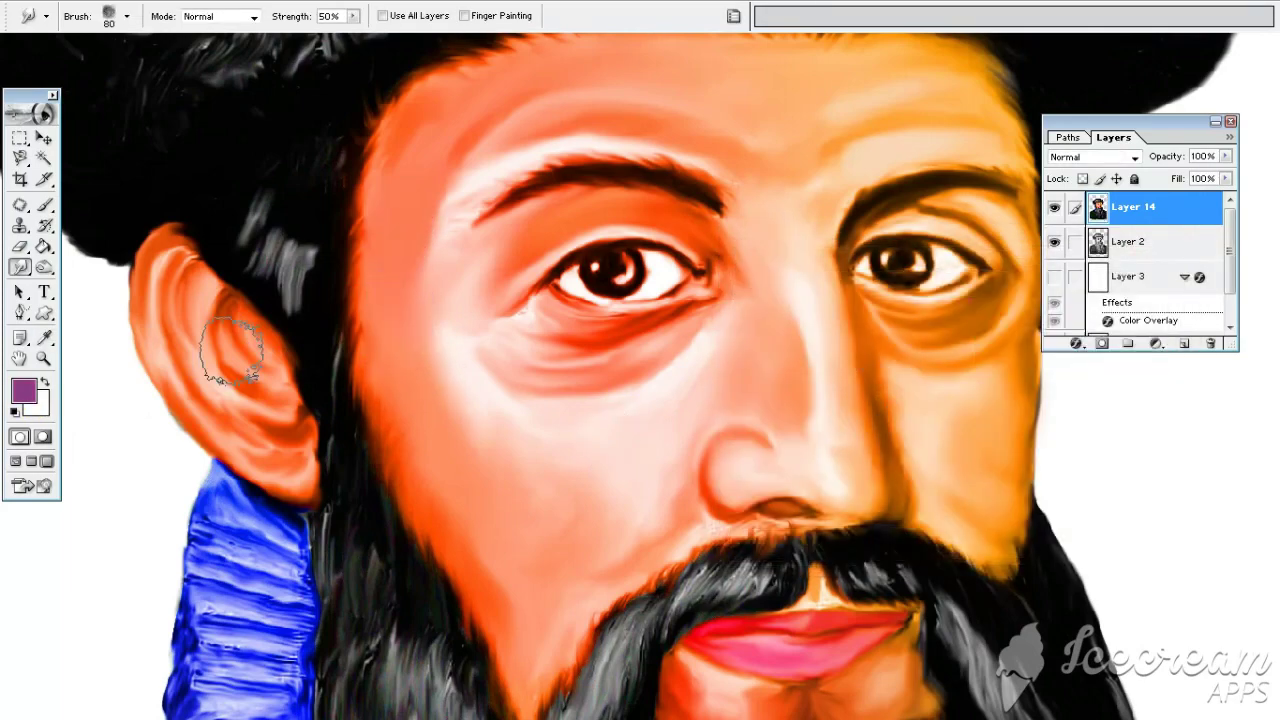
click(24, 391)
click(420, 350)
click(1150, 277)
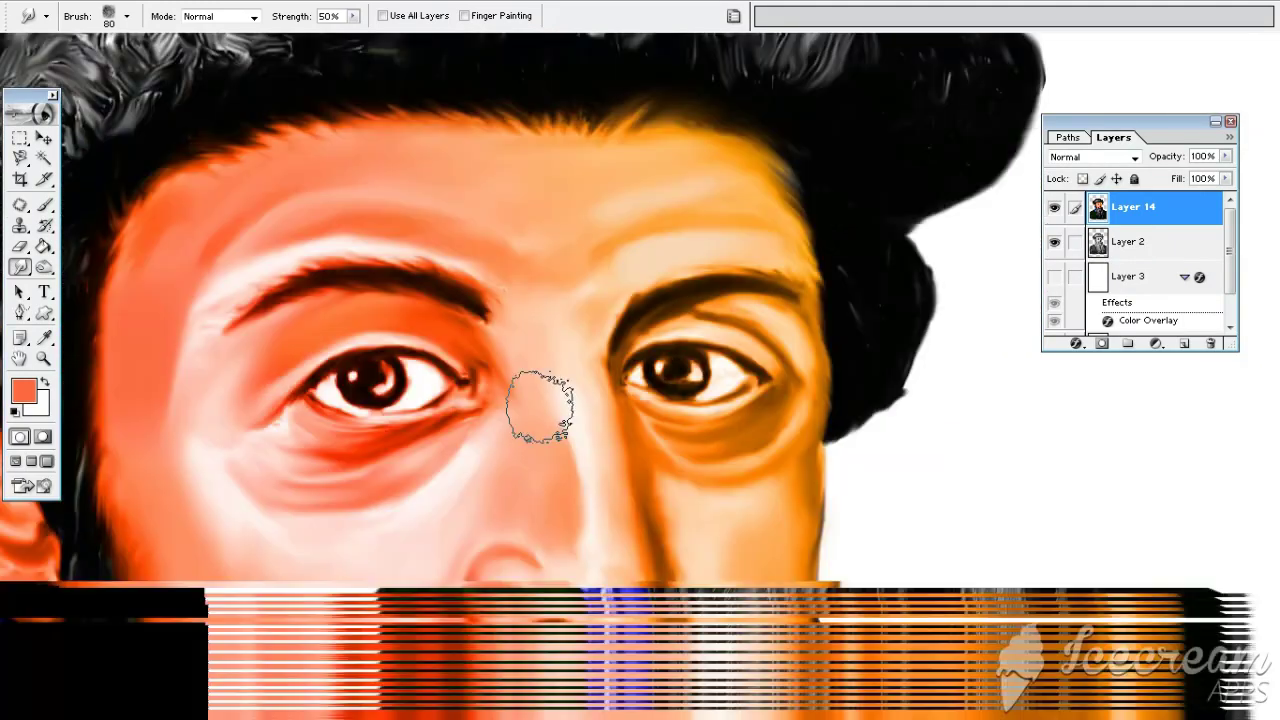
key(bracketleft)
key(bracketleft)
drag(543, 377, 540, 382)
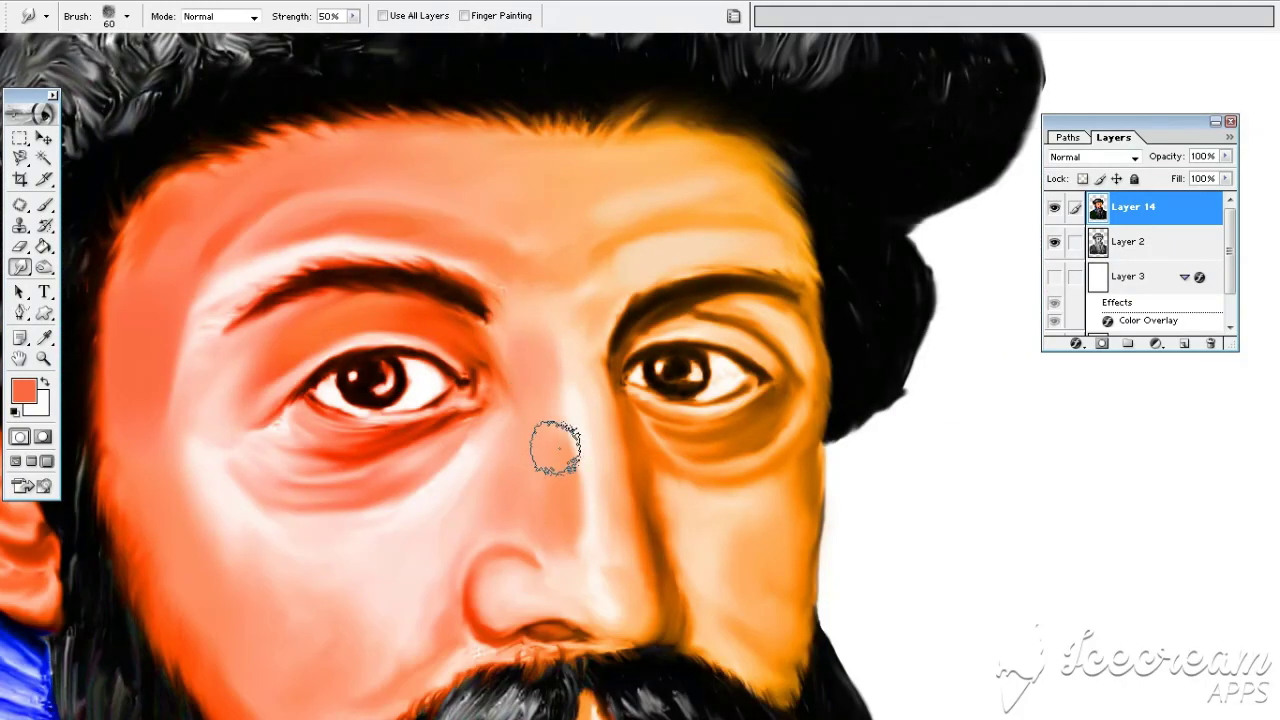
Step: View the whole portrait and compare it with Layer 14 hidden and shown
key(ctrl+minus)
key(ctrl+minus)
key(ctrl+minus)
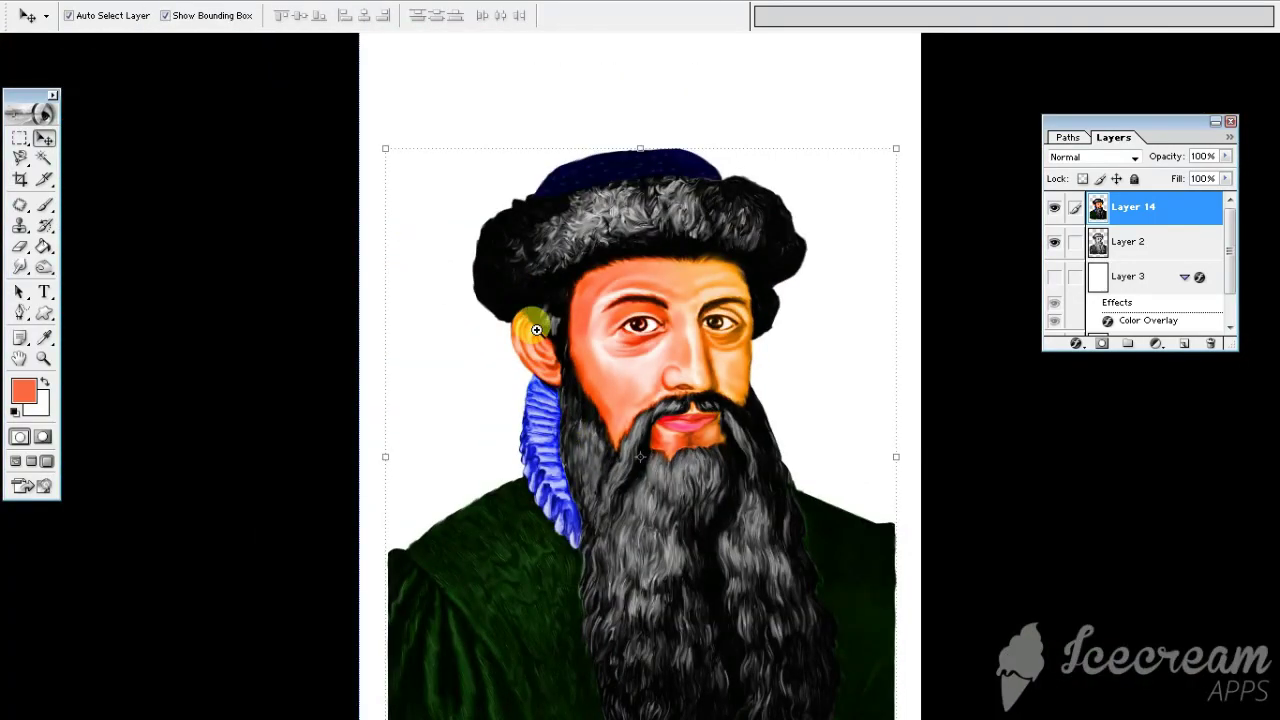
key(ctrl+minus)
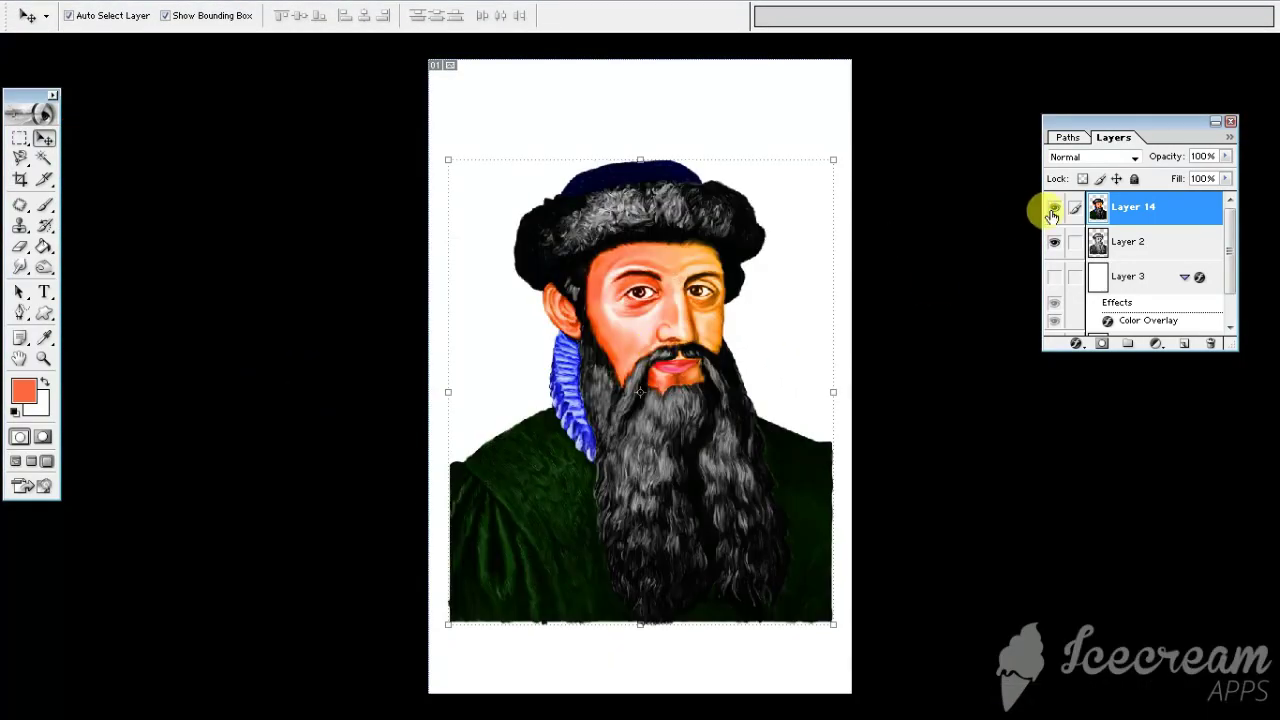
click(1053, 208)
click(1053, 208)
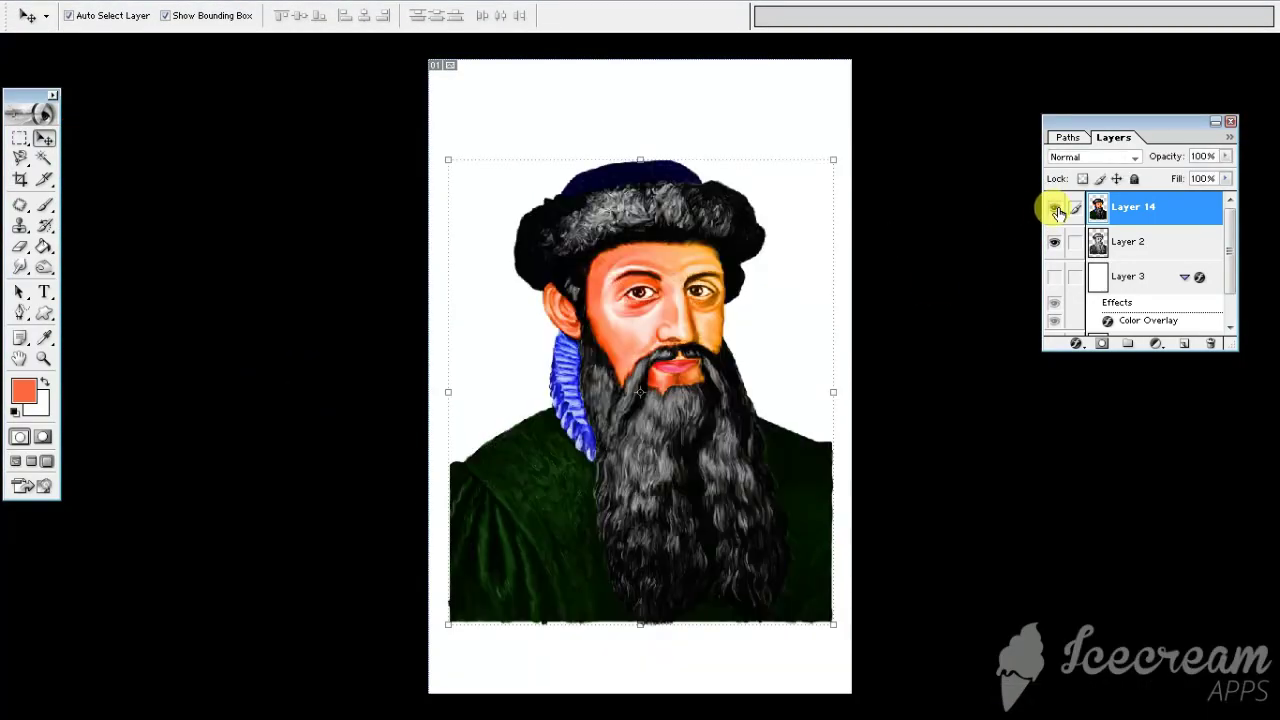
click(1053, 208)
click(1053, 208)
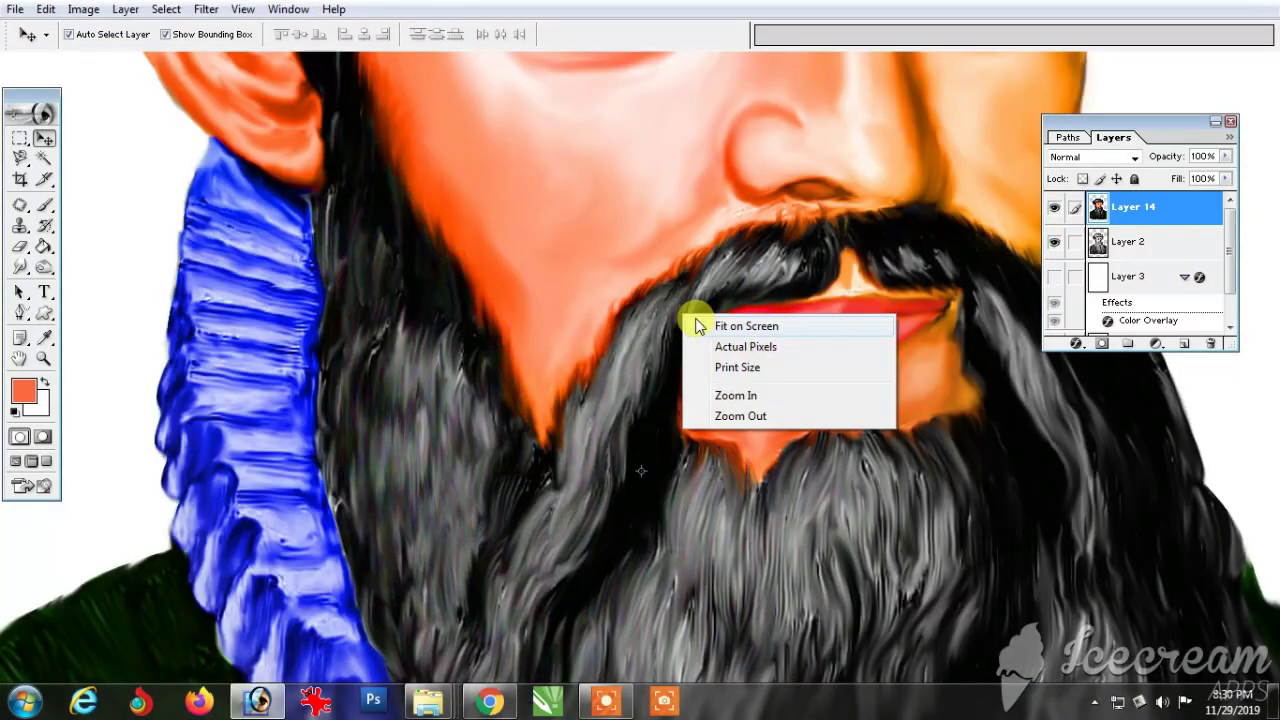
Step: Fill the background behind the portrait with black
click(694, 323)
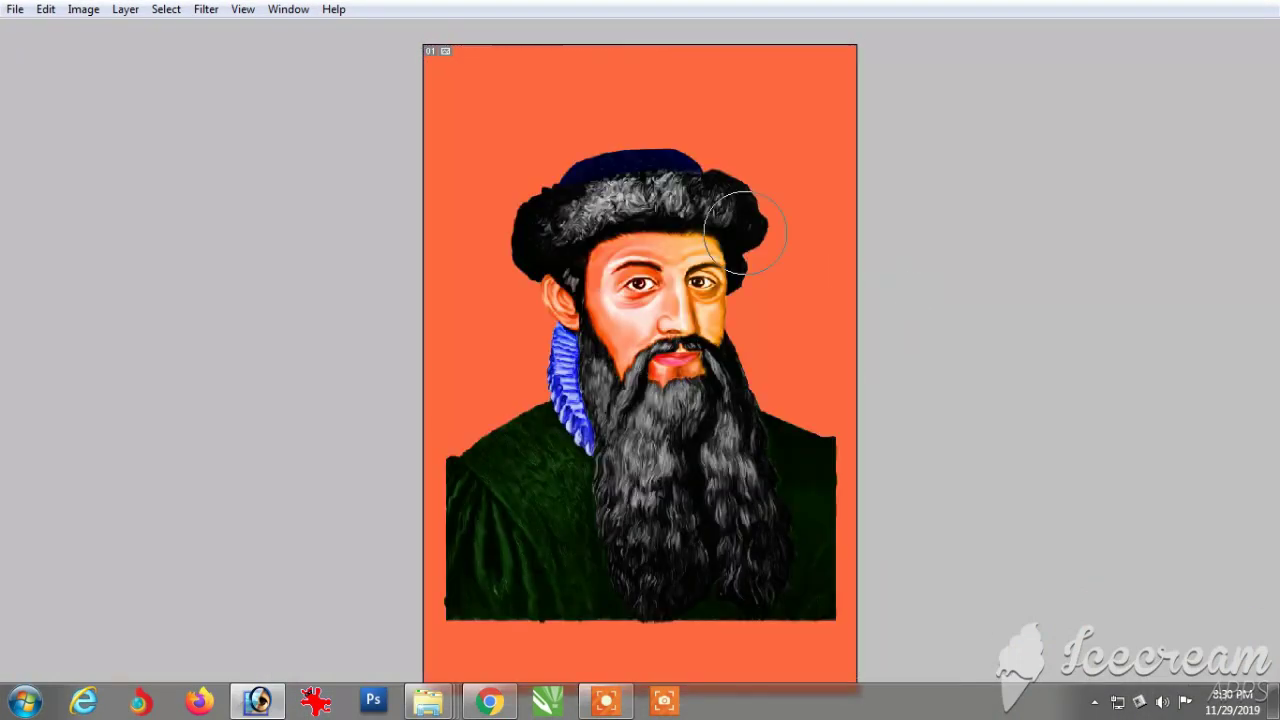
key(v)
key(ctrl+Delete)
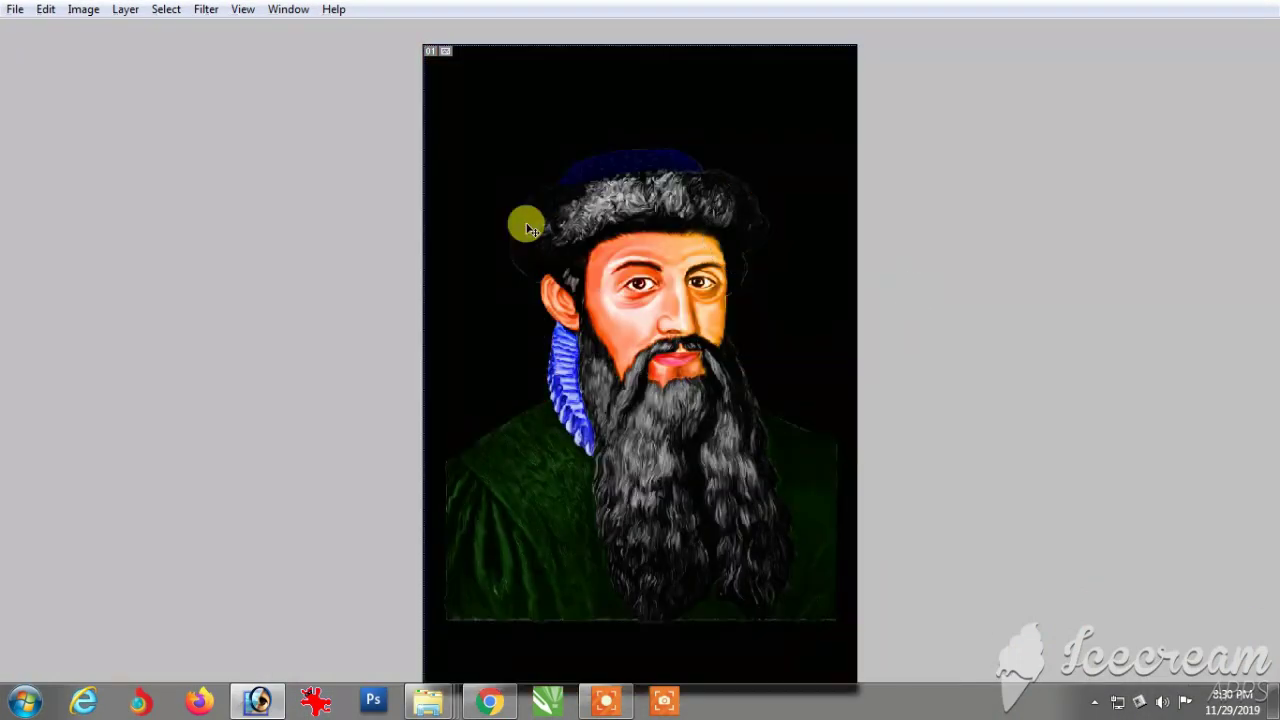
Step: Enlarge the portrait beyond the canvas width and align its lower edge with the bottom of the canvas
drag(837, 148, 864, 117)
drag(666, 395, 667, 450)
key(f)
key(ctrl+minus)
drag(786, 229, 785, 190)
drag(498, 205, 478, 189)
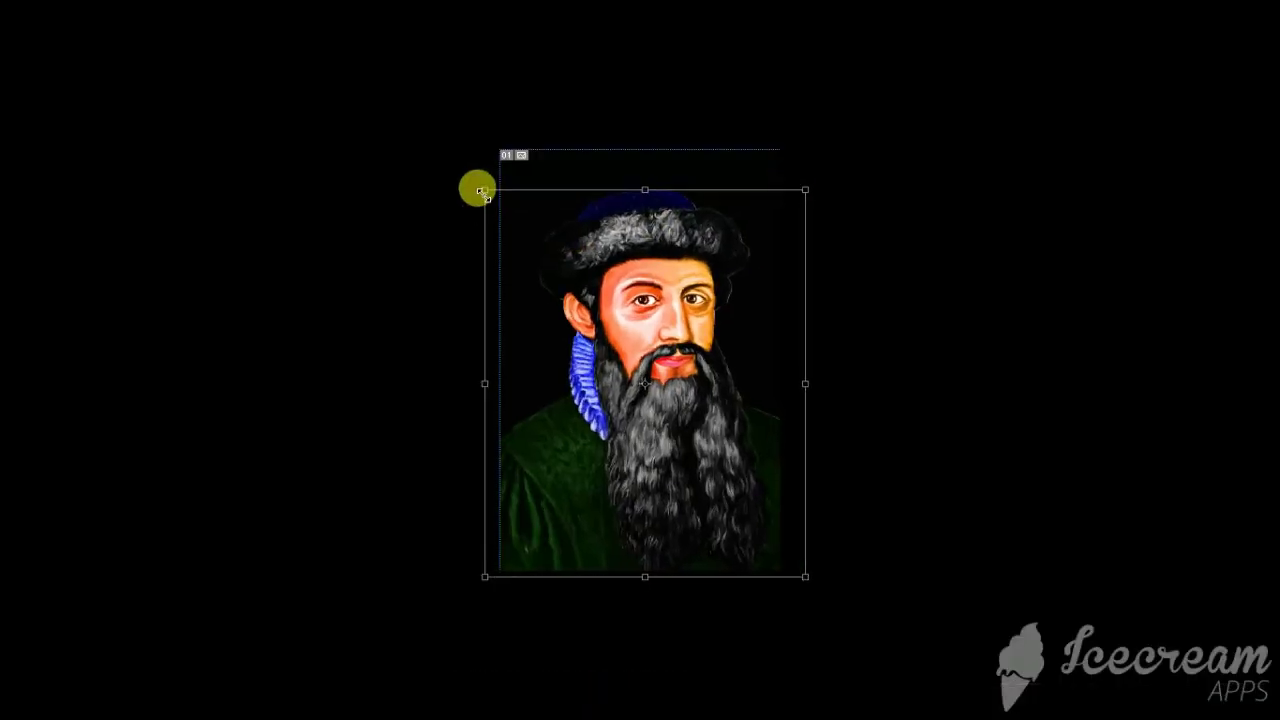
key(Return)
drag(646, 451, 635, 447)
Step: Select the Background layer, add a new layer above it and enlarge the brush for painting the backdrop
right_click(667, 345)
right_click(728, 331)
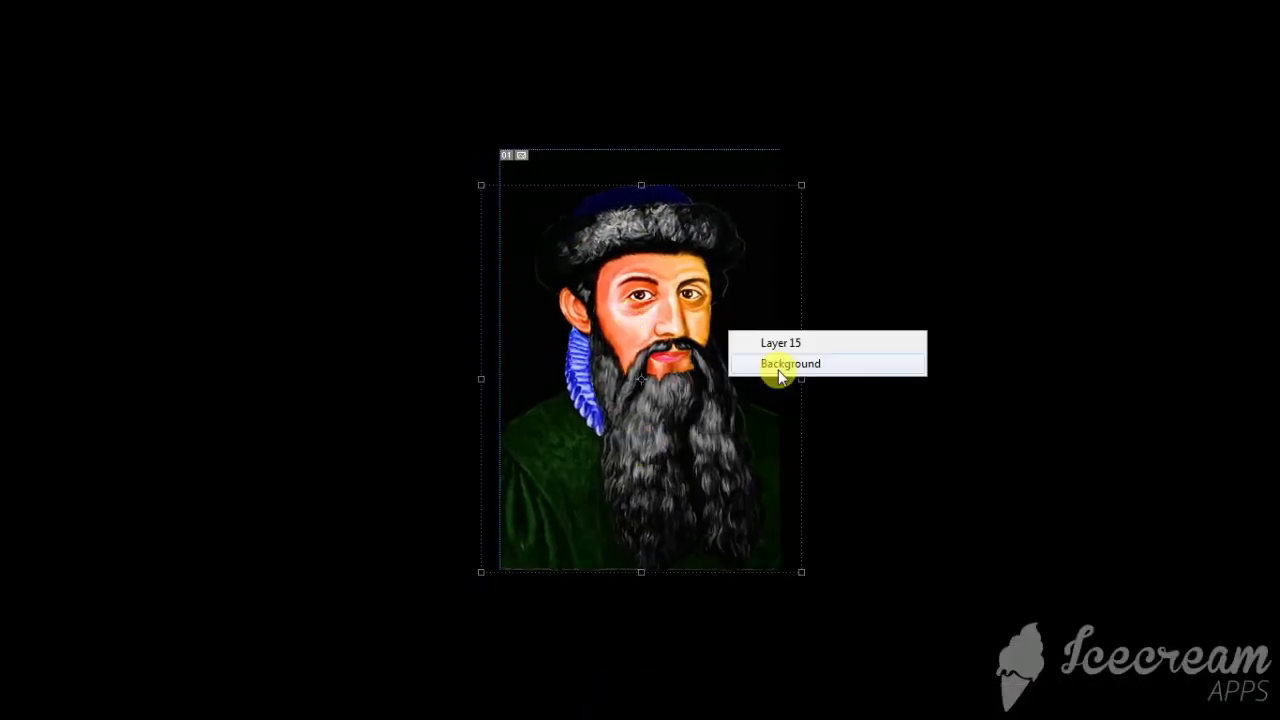
click(777, 367)
key(f)
key(f)
key(ctrl+0)
right_click(612, 304)
click(698, 318)
key(ctrl+shift+n)
key(Return)
key(])
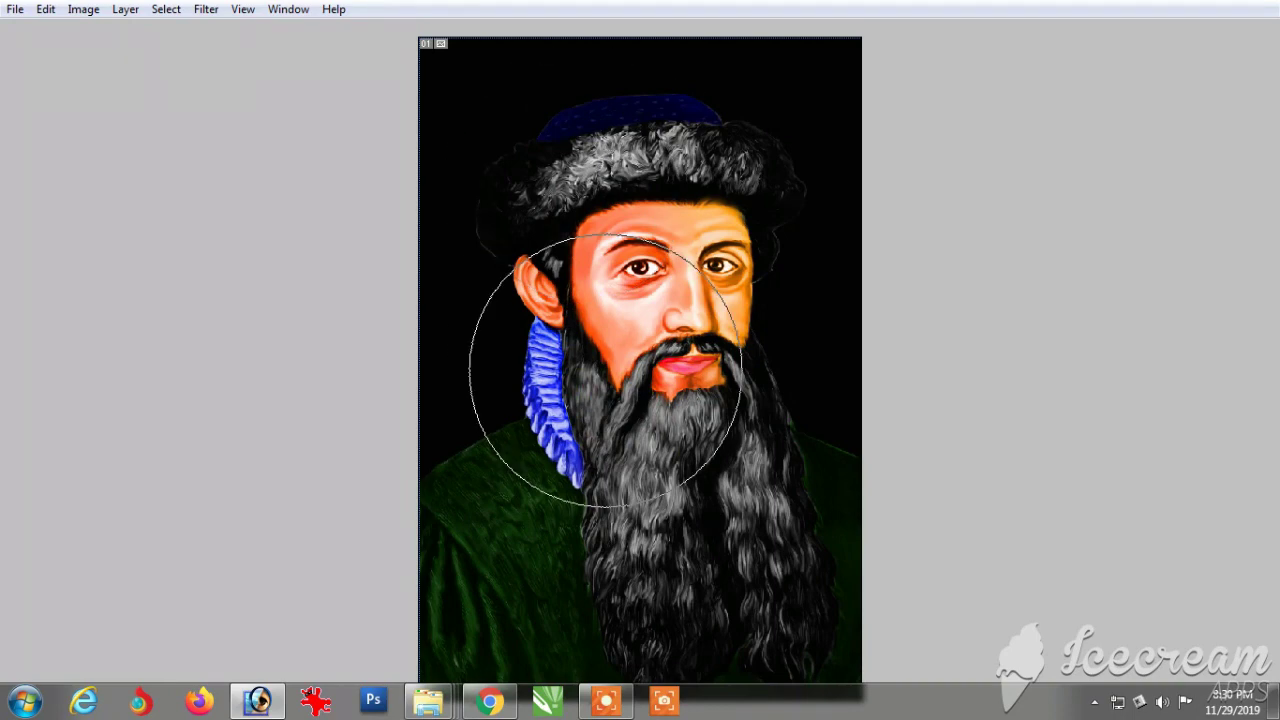
Step: Paint a soft dark-green glow in the black backdrop behind the ear side of the hat and face
ctrl+right_click(491, 63)
click(526, 97)
click(560, 210)
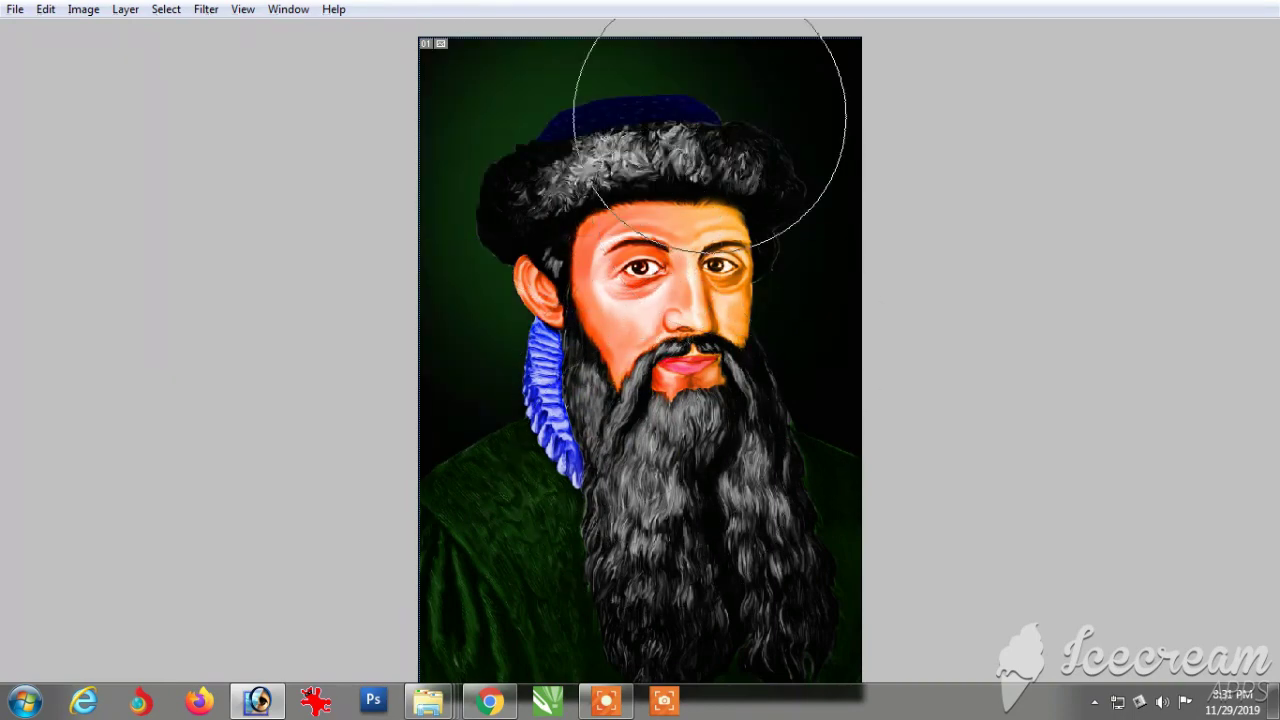
Step: Paint a soft dark-blue glow in the backdrop behind the far side of the hat and apply a Levels adjustment
key(x)
click(748, 225)
key(alt+v)
click(890, 8)
key(v)
key(shift+alt+d)
key(Escape)
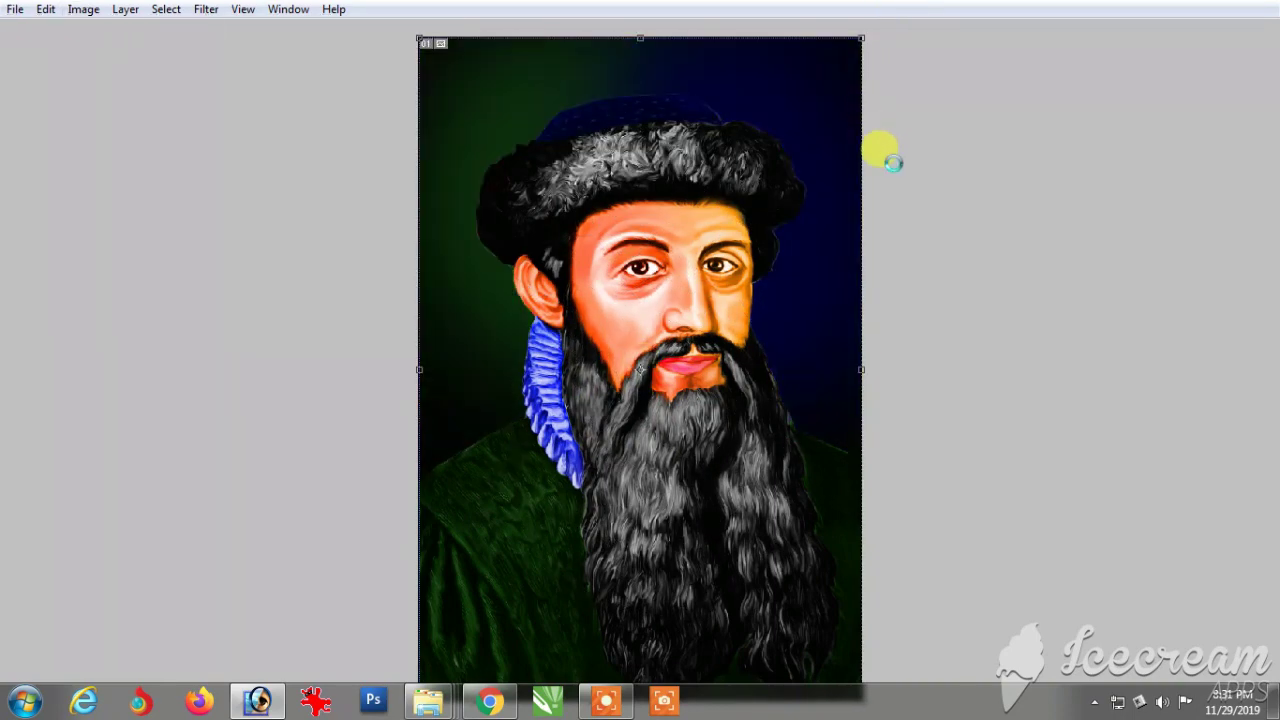
key(ctrl+l)
key(Return)
Step: Load the Calligraphic Brushes library for the Smudge tool and choose a slanted elliptical brush for the area around the hat
key(Tab)
key(r)
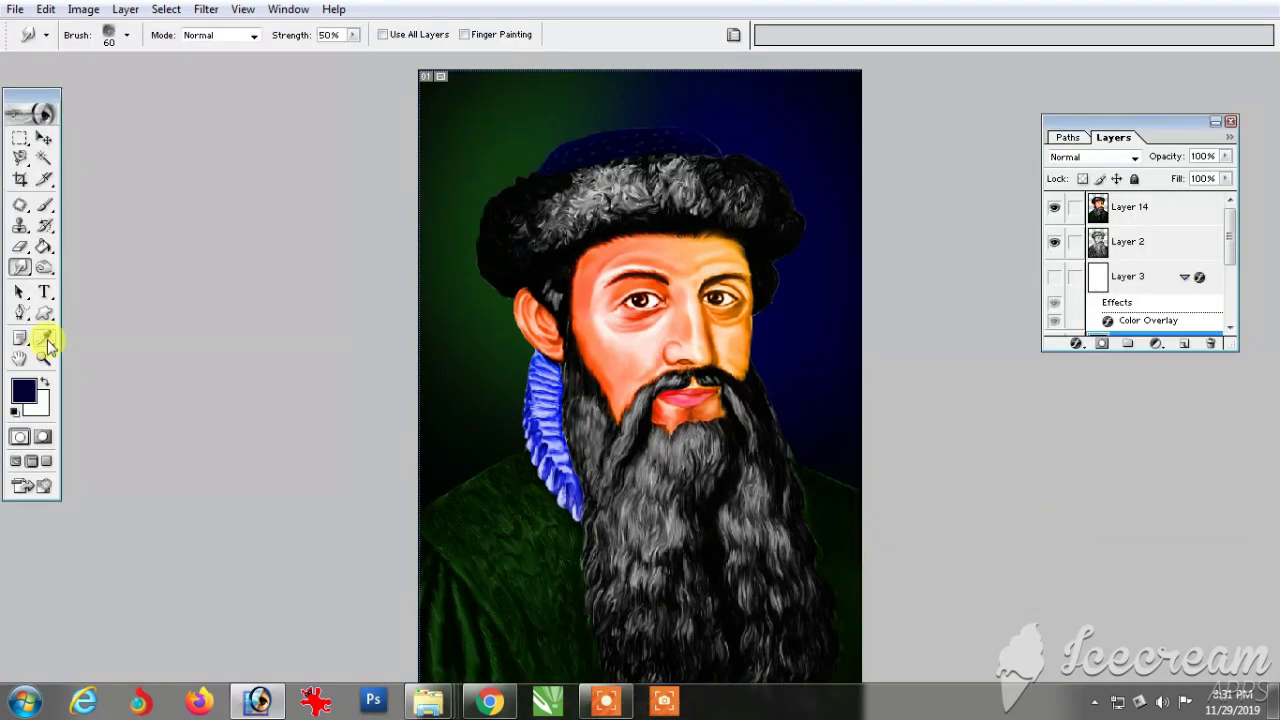
right_click(689, 383)
click(1250, 215)
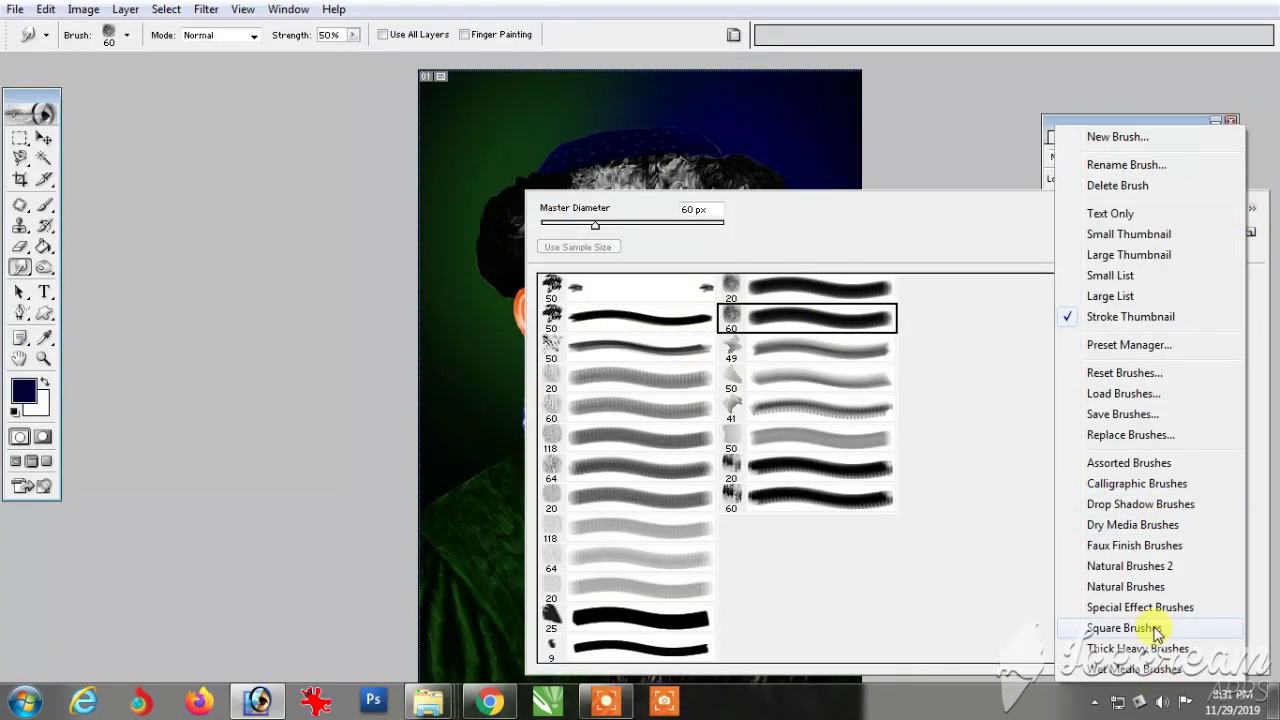
click(1137, 484)
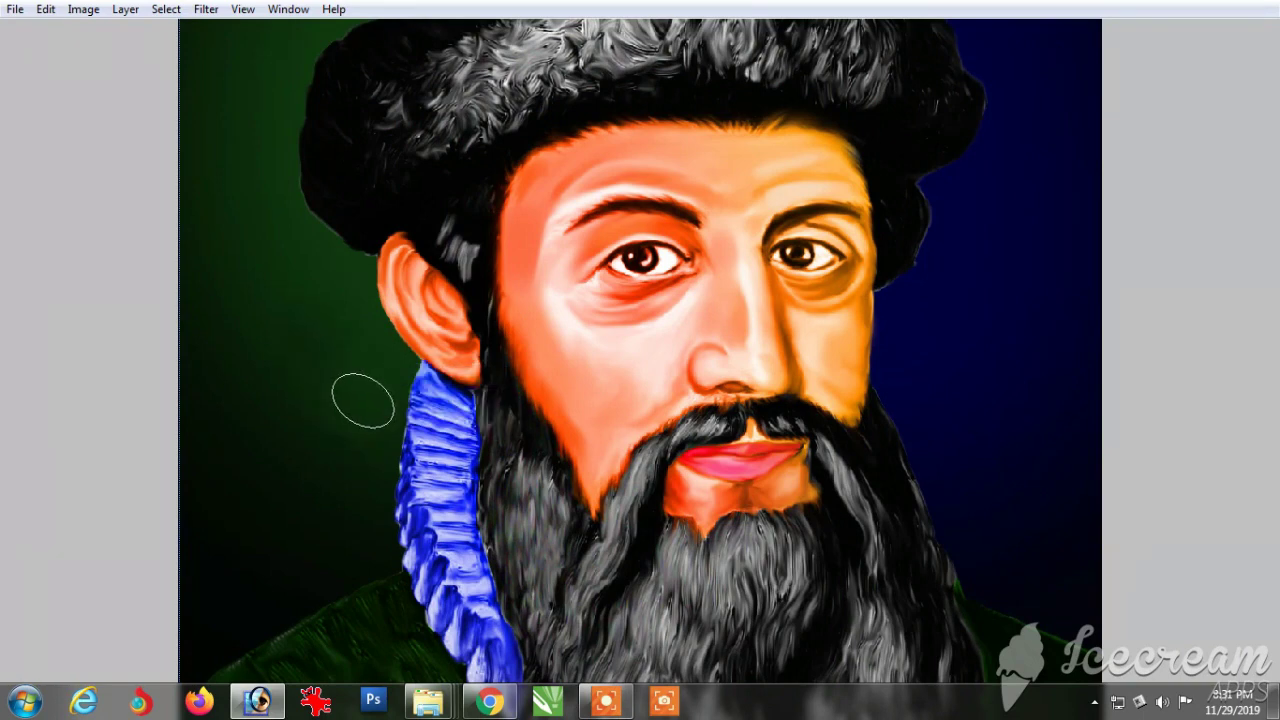
scroll(363, 400, up, 5)
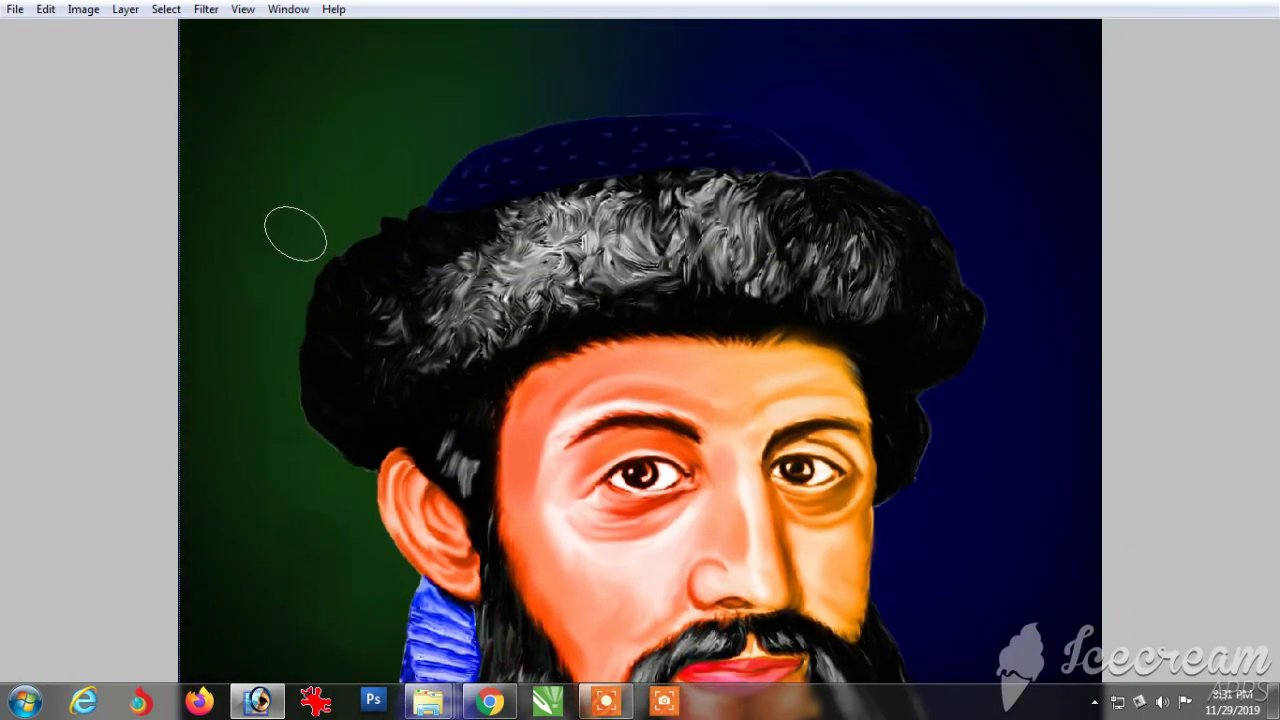
scroll(295, 233, up, 1)
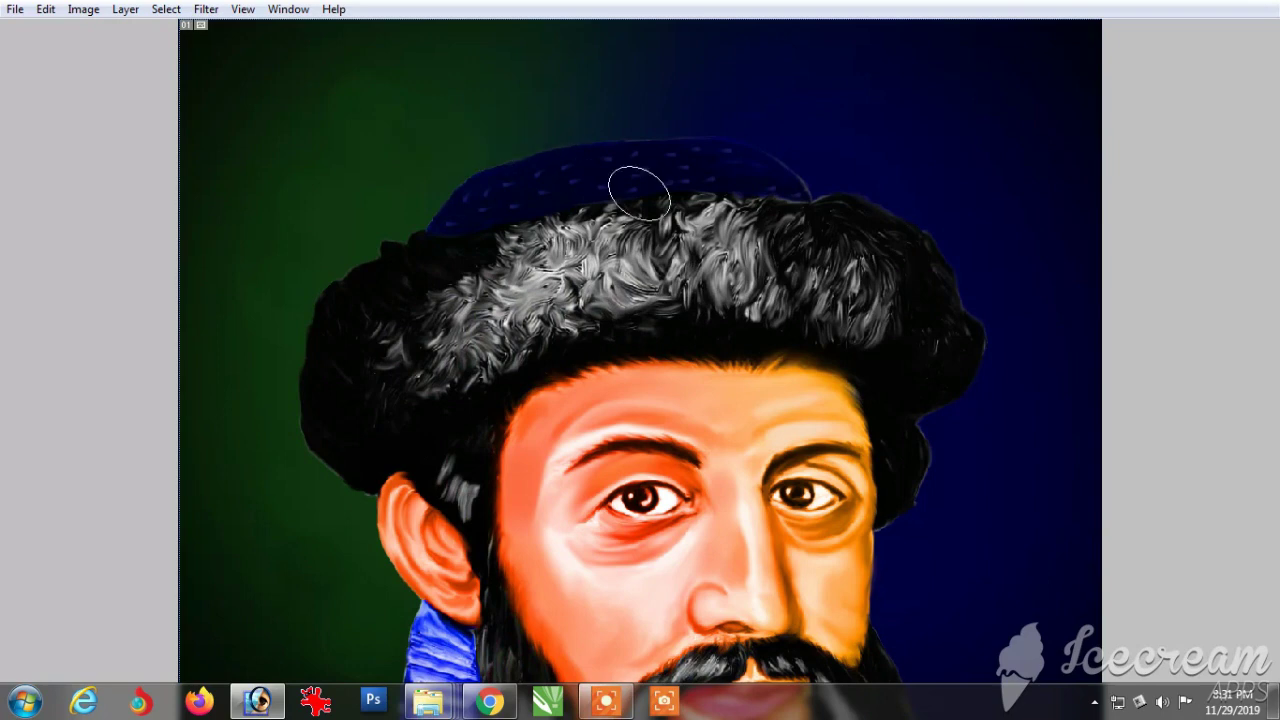